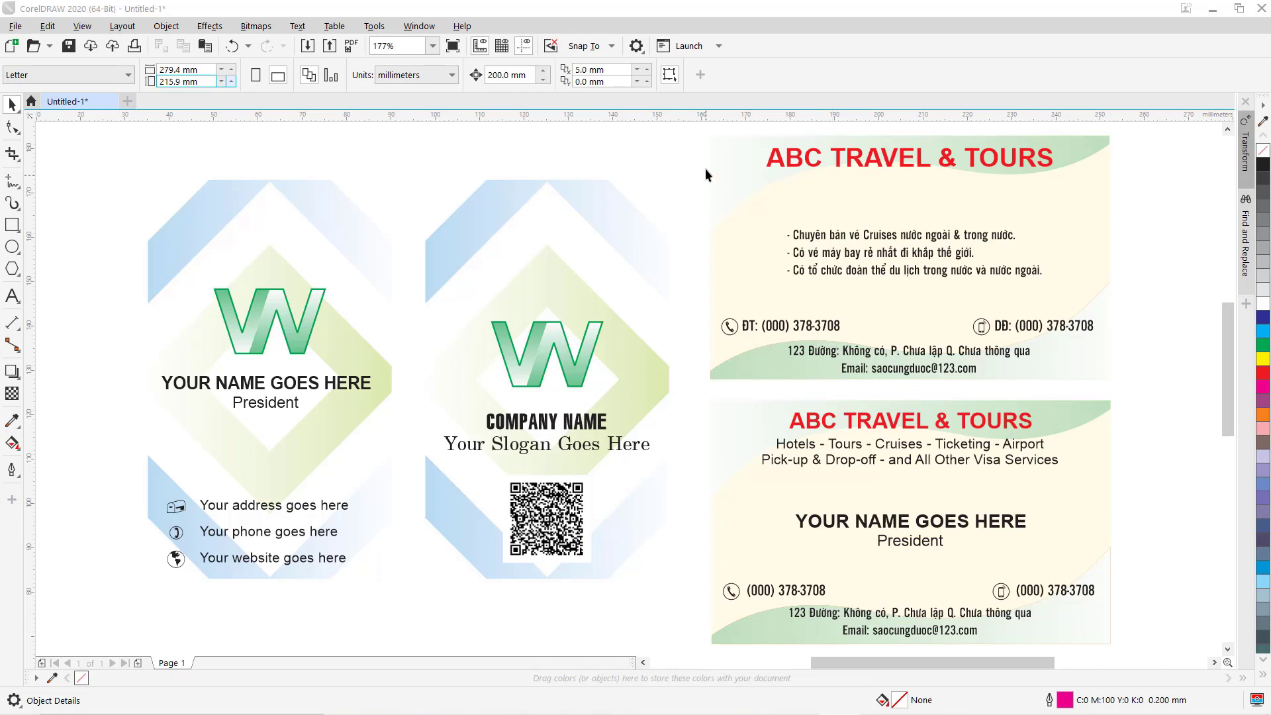
Copy both ABC TRAVEL & TOURS cards onto a newly added Page 2.
drag(693, 133, 1166, 604)
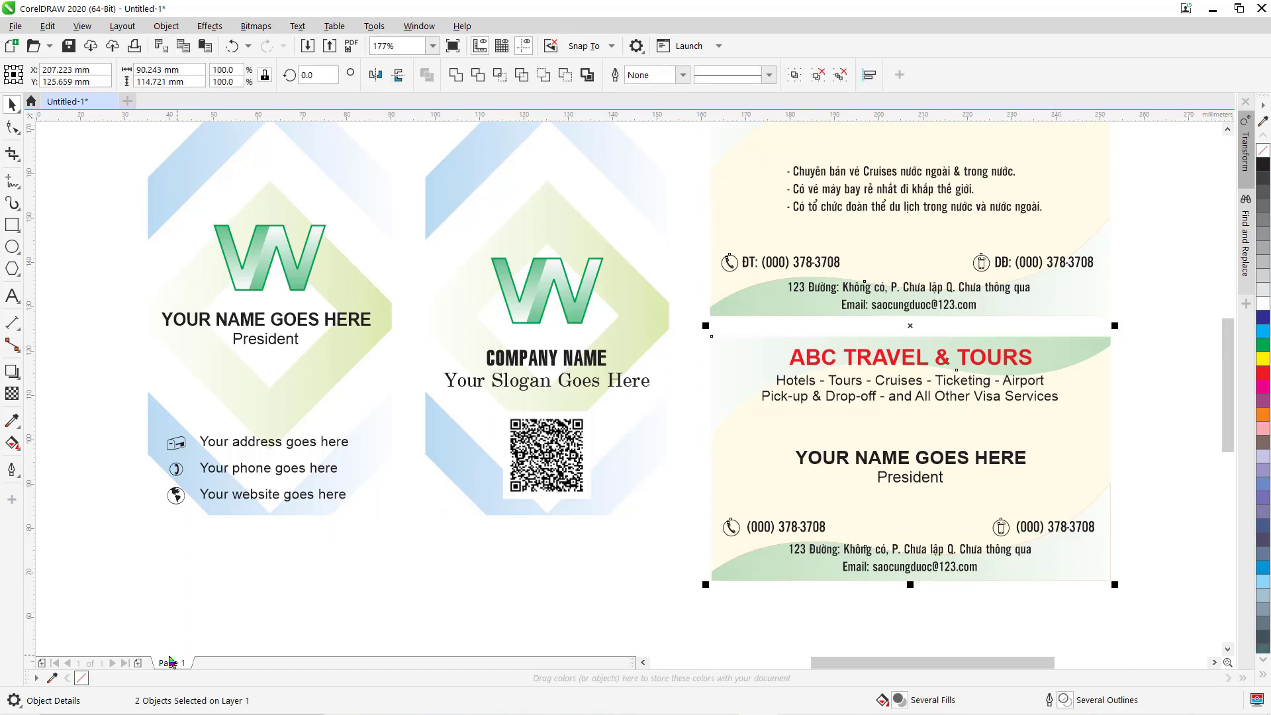
click(138, 662)
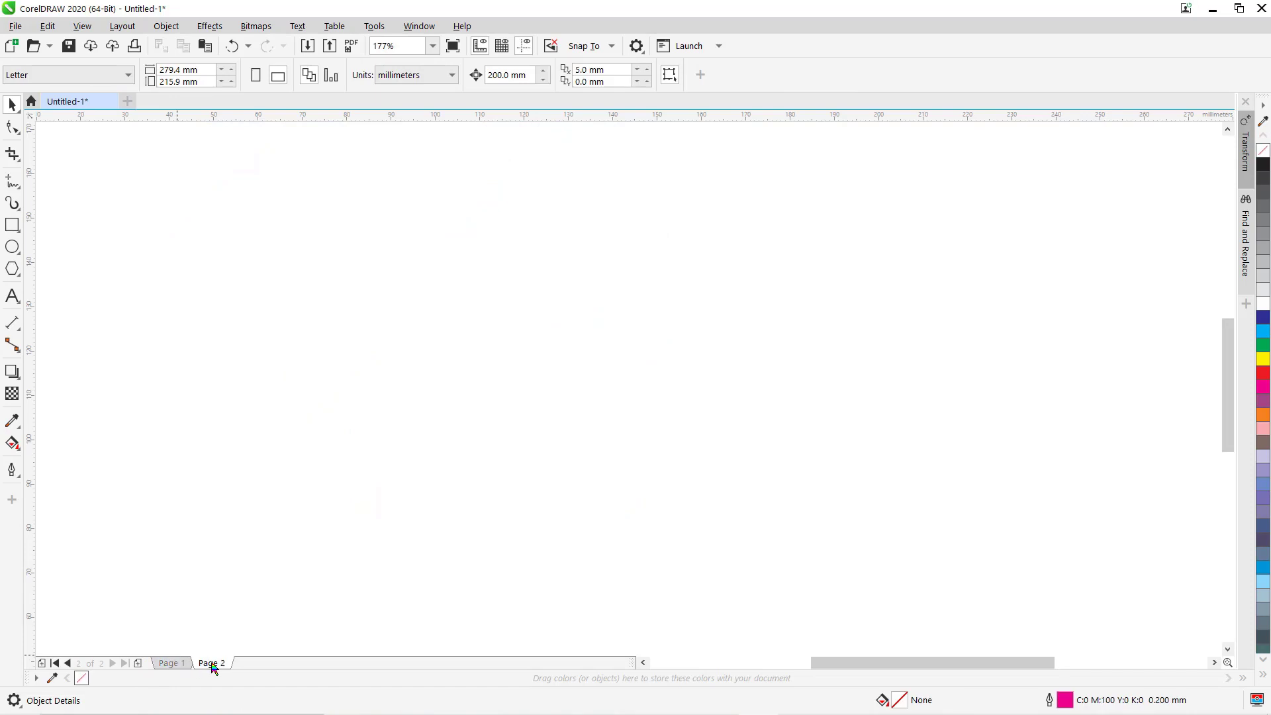
key(ctrl+v)
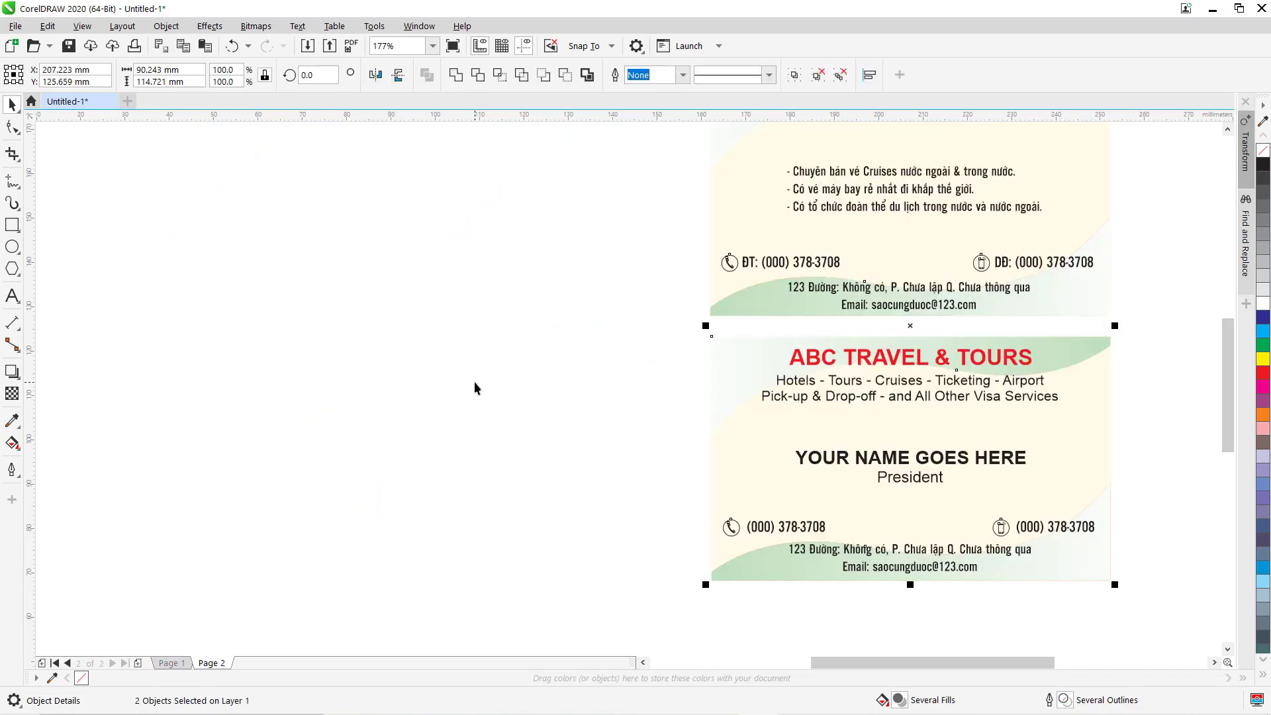
drag(510, 392, 497, 442)
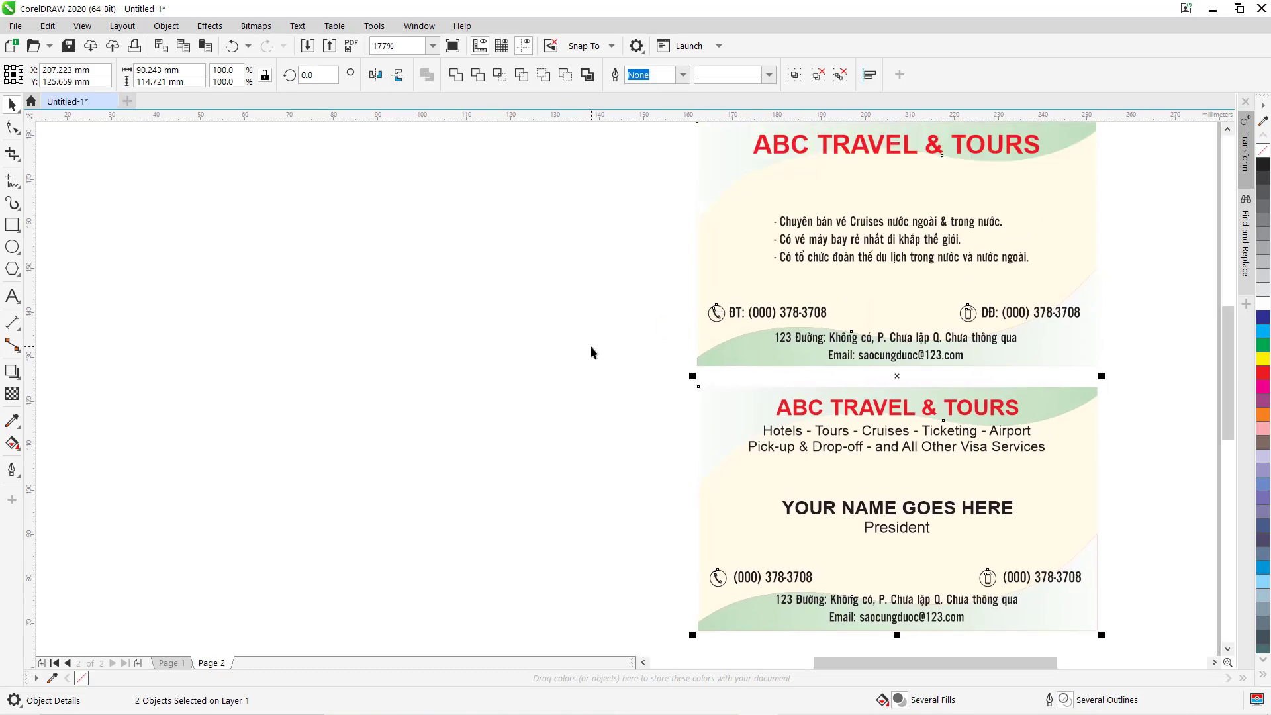
click(464, 391)
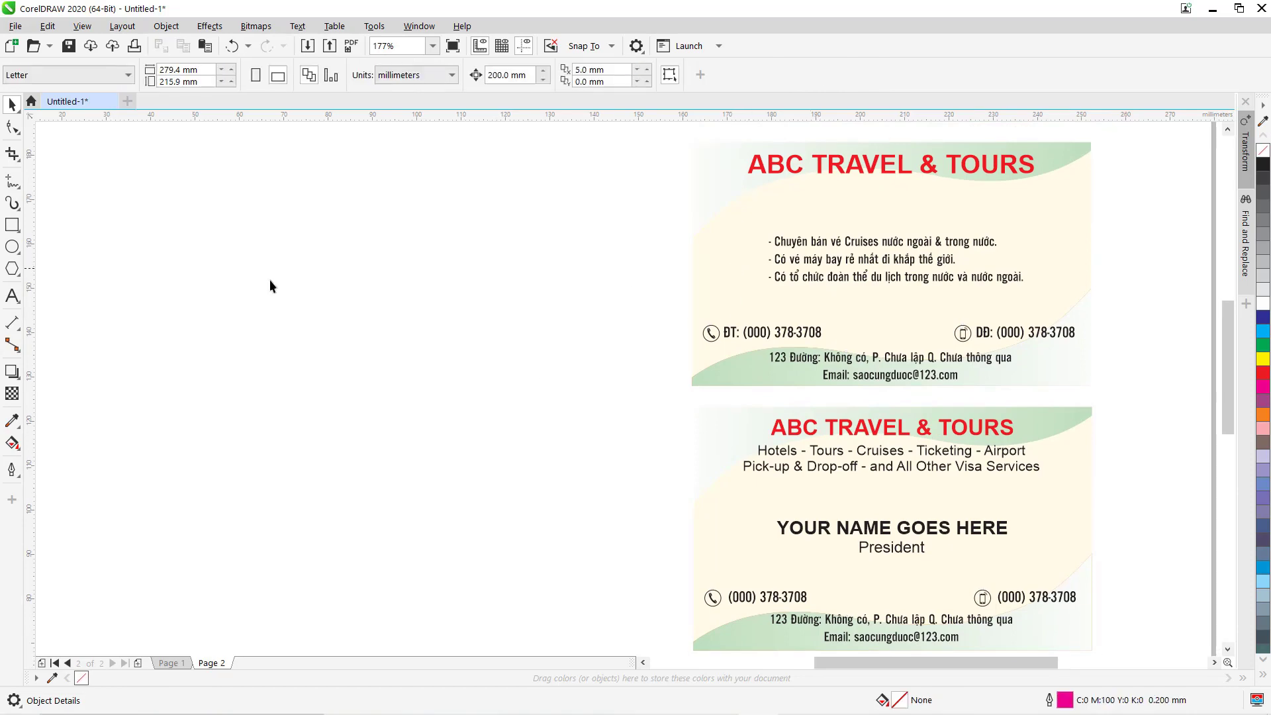
click(12, 225)
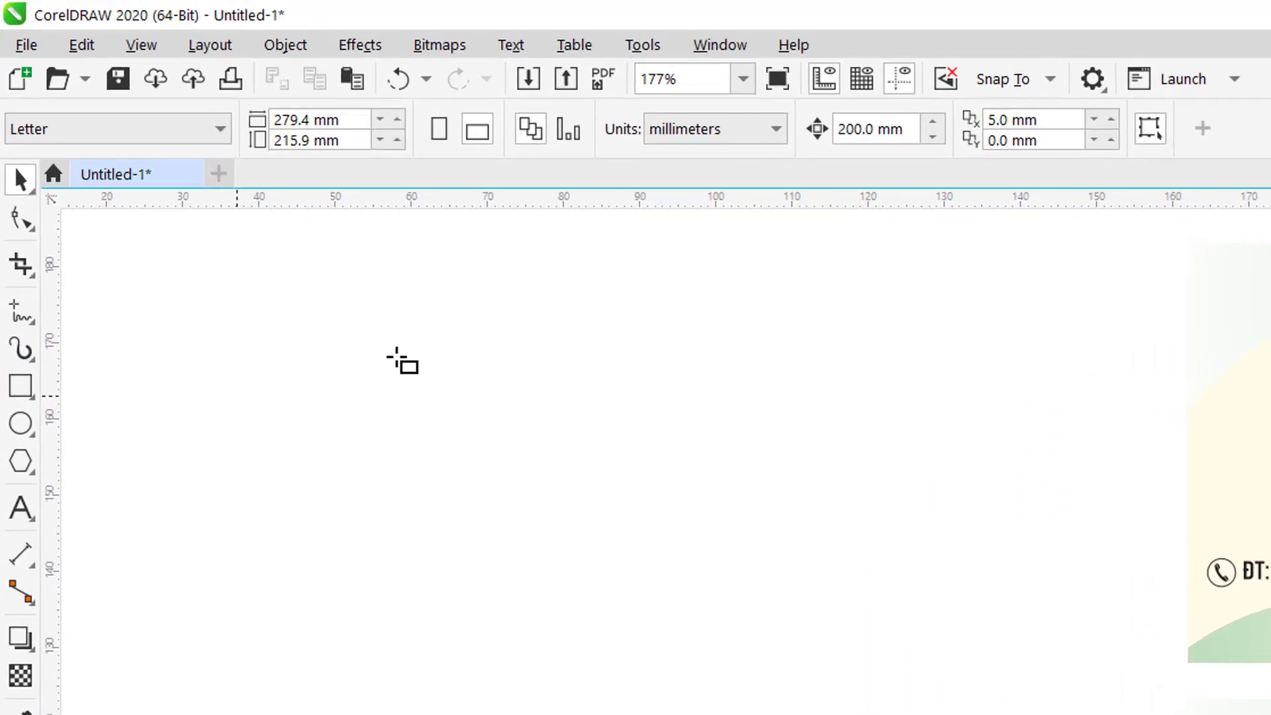
Draw a rectangle left of the cards and size it to 90 × 55 mm with the ratio unlocked.
drag(386, 295, 954, 602)
key(space)
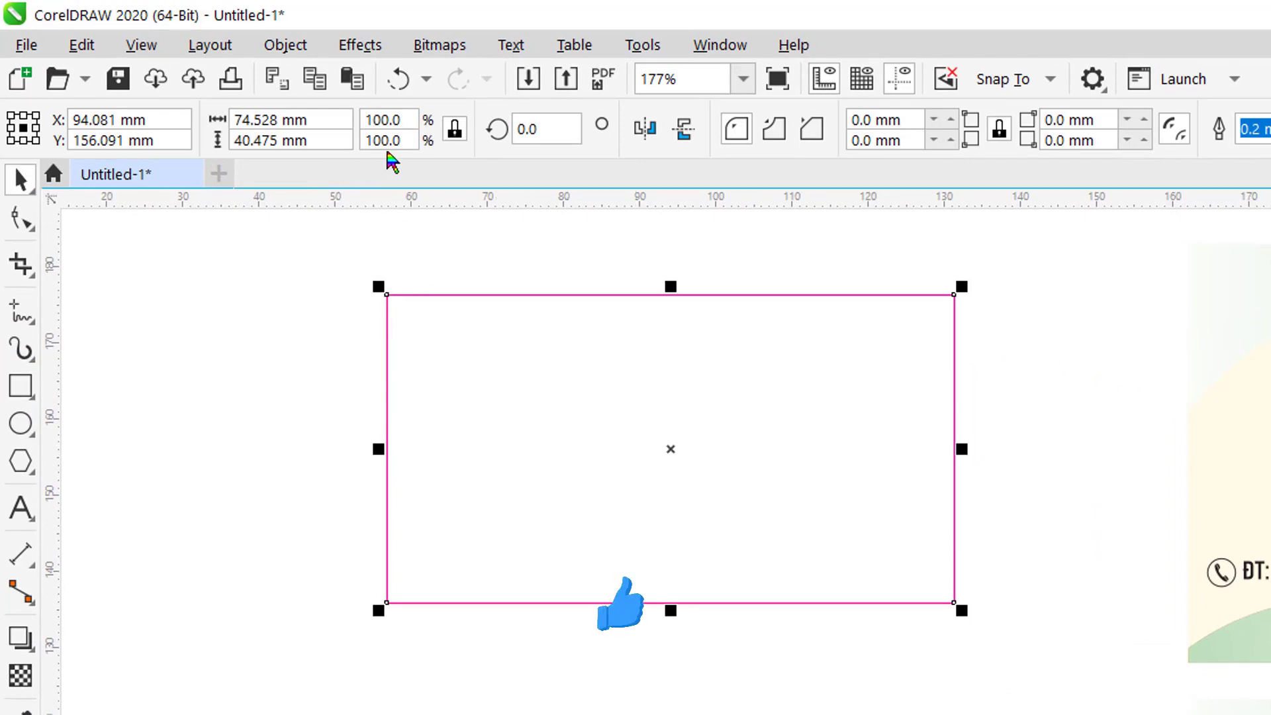
click(454, 129)
double_click(248, 118)
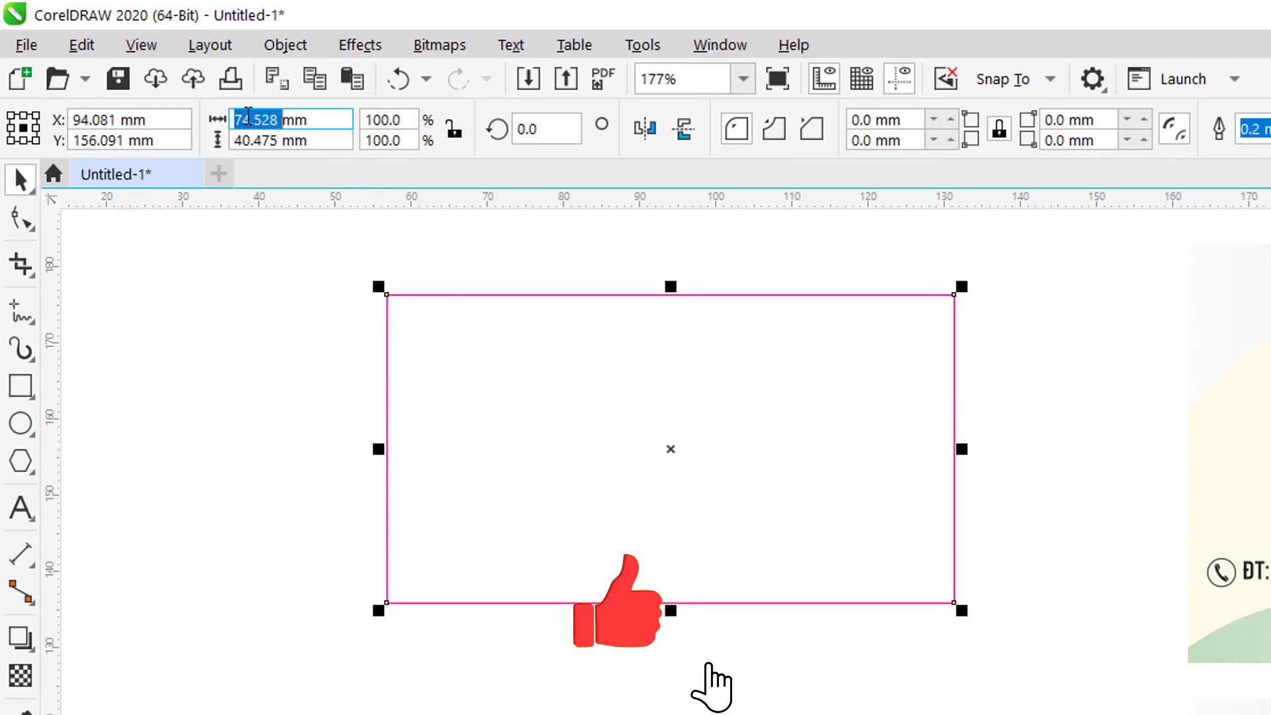
text(90)
key(Tab)
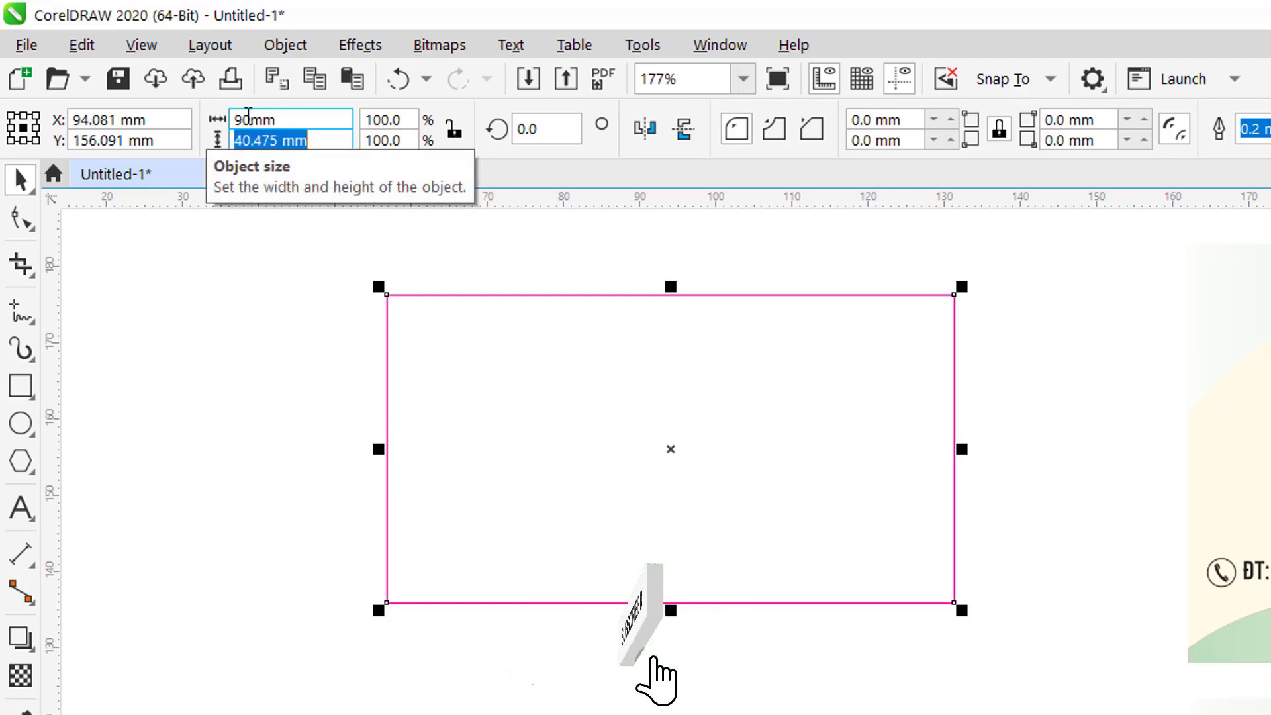
text(55)
key(Return)
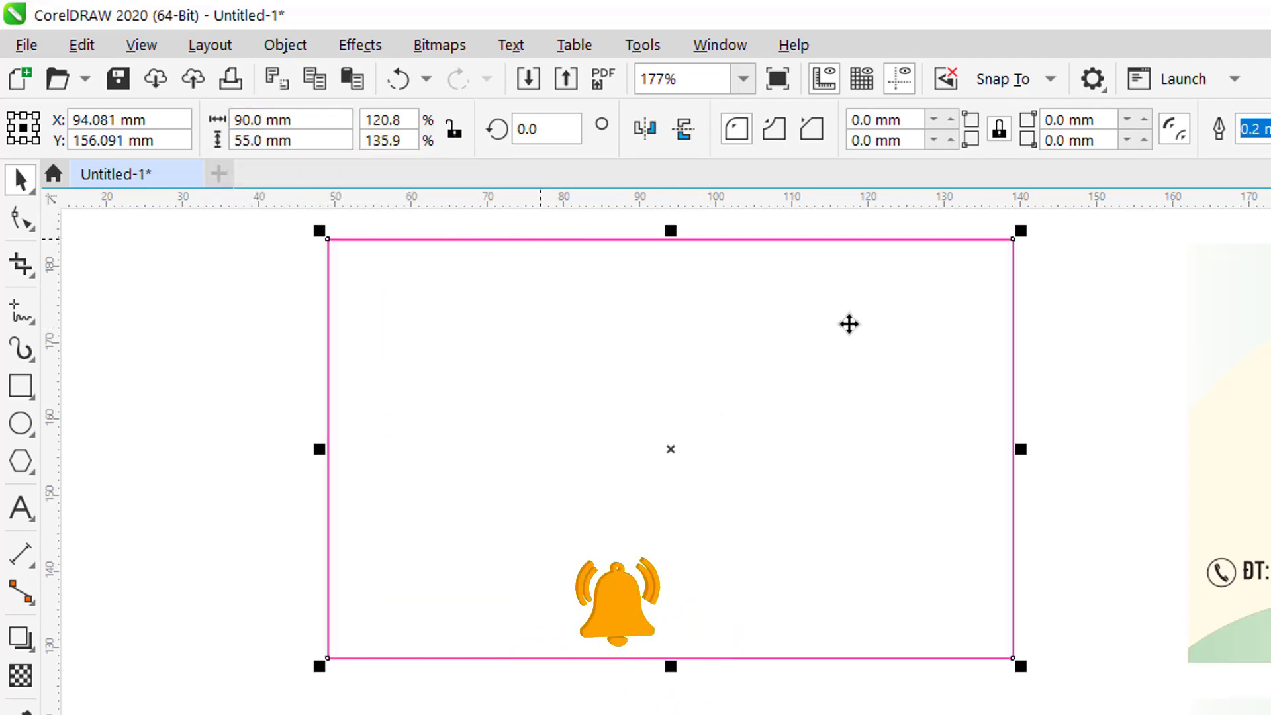
shift+click(1262, 464)
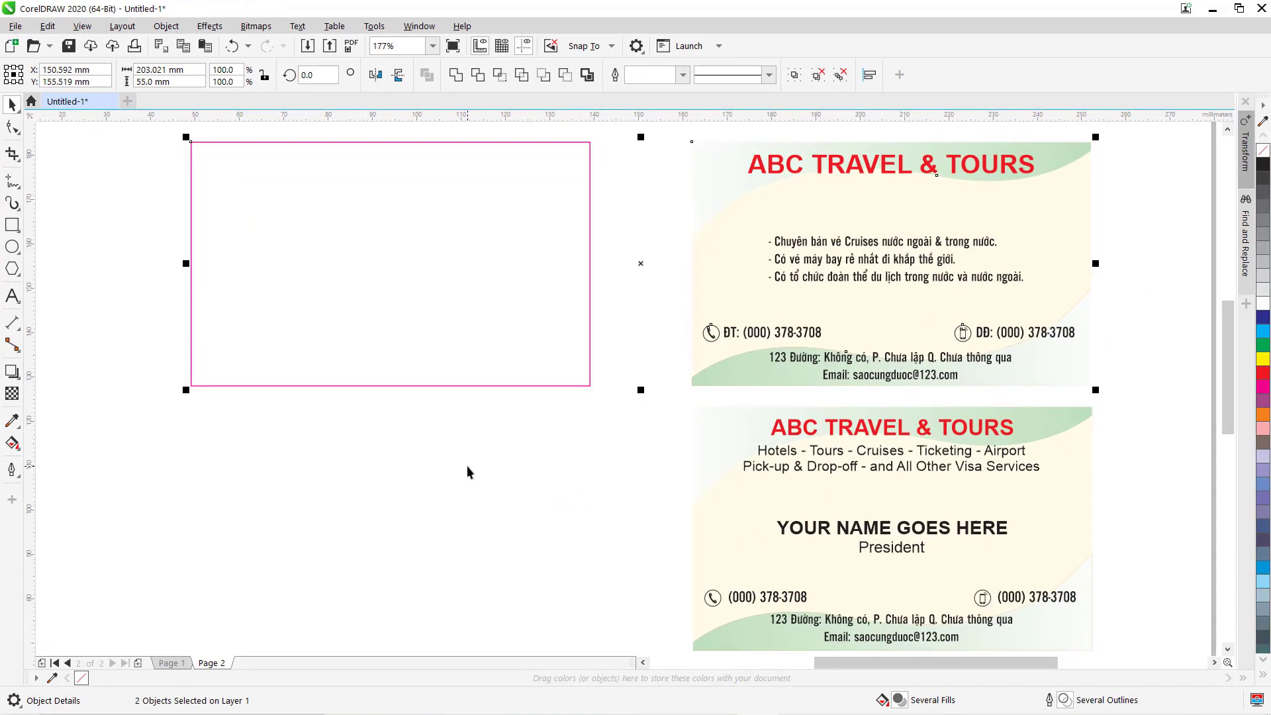
click(467, 466)
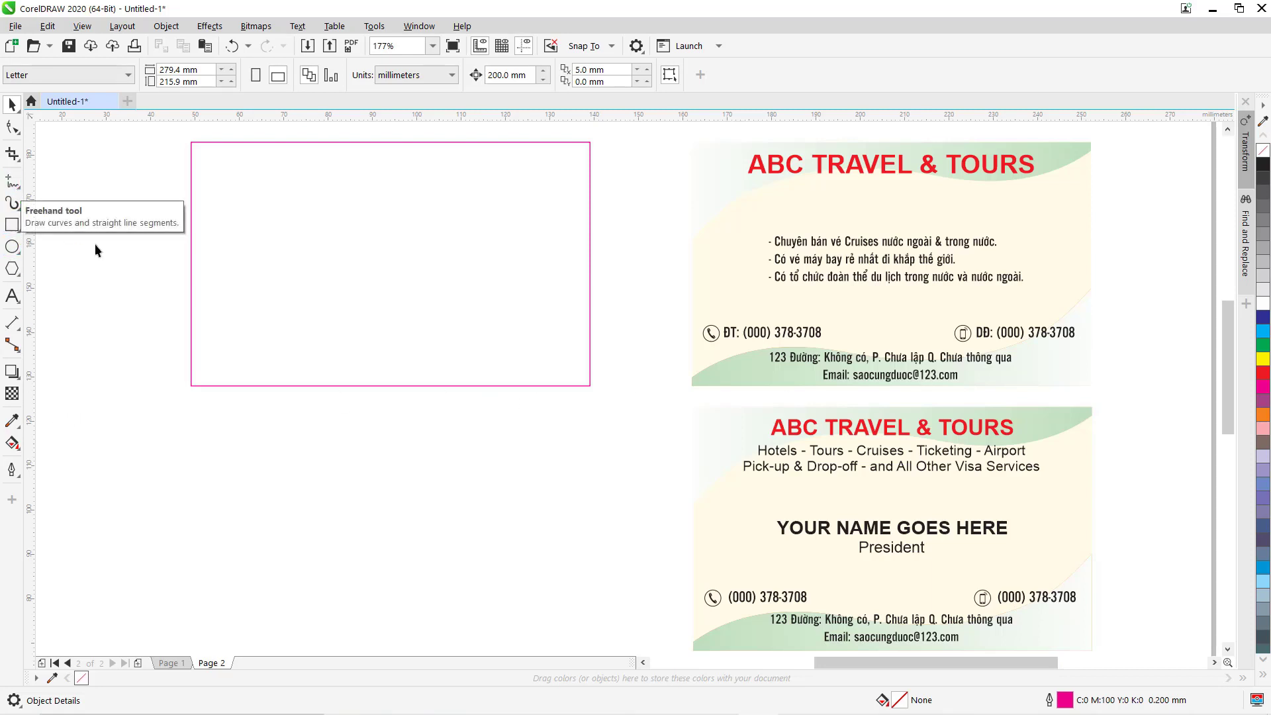
Draw a wavy Bezier curve across the rectangle's lower part to its right edge.
key(F5)
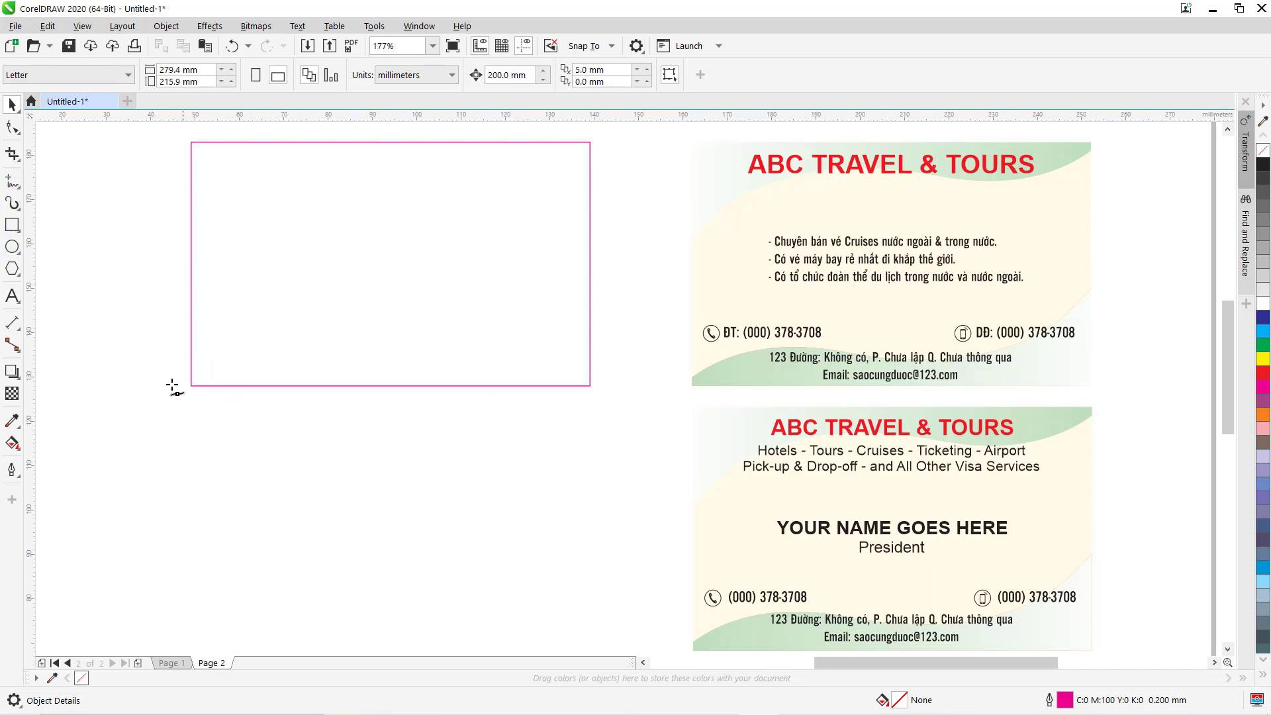
click(153, 380)
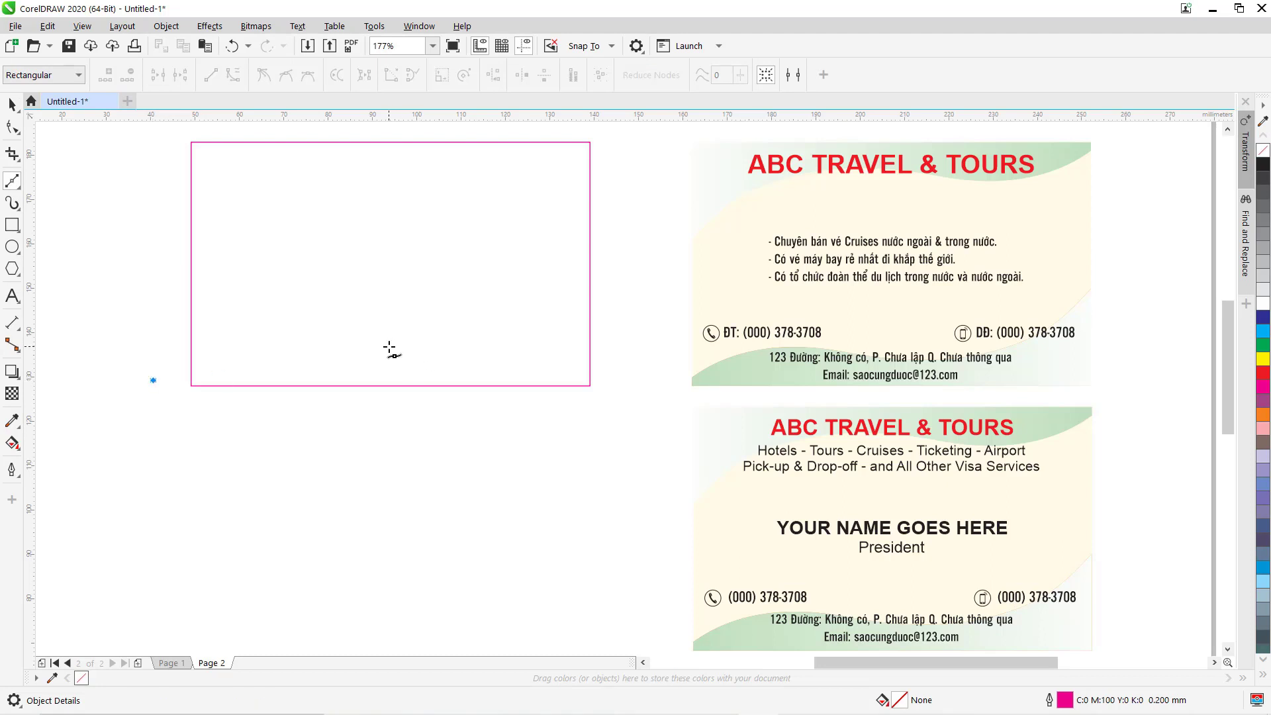
drag(388, 346, 533, 374)
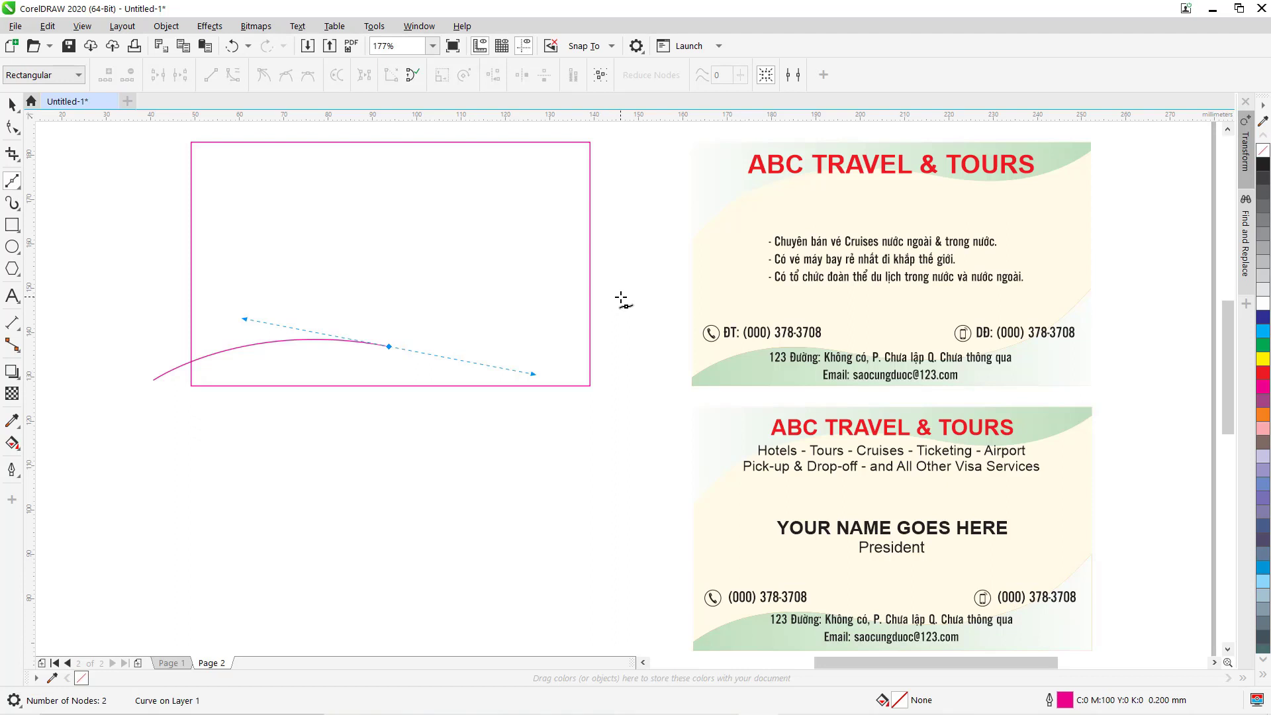
drag(614, 276, 625, 256)
key(space)
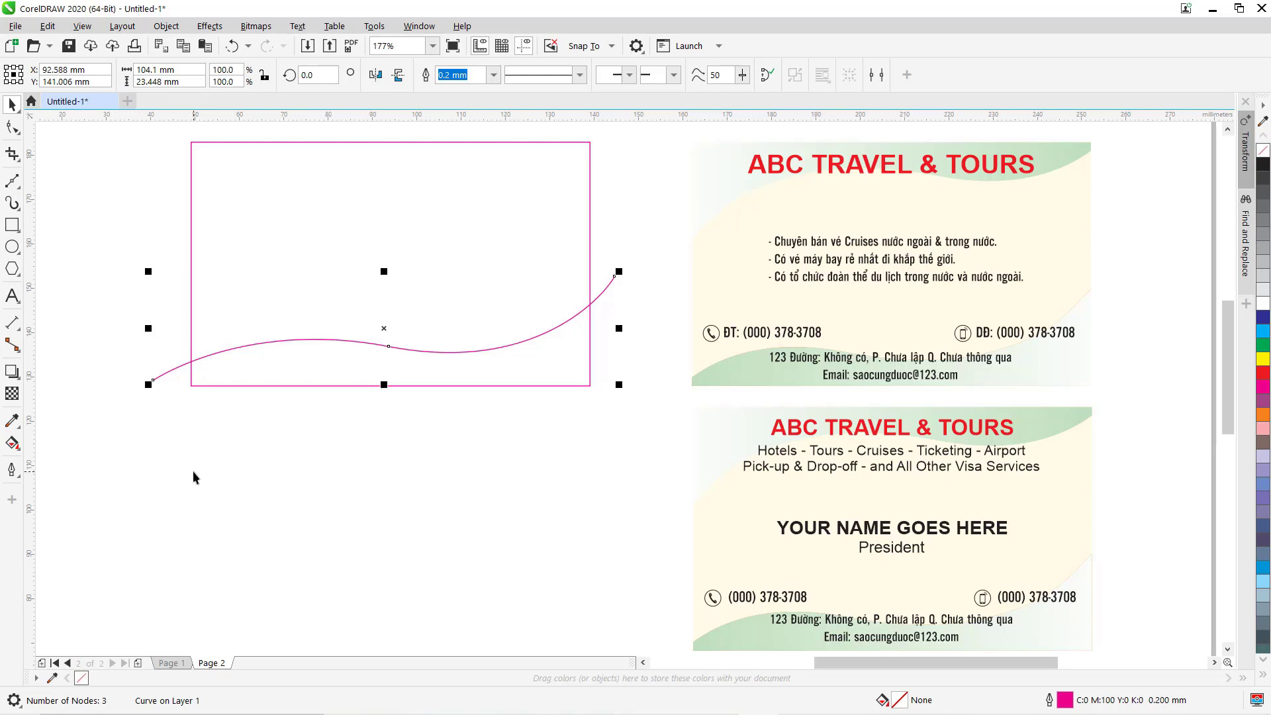
Smart Fill the area below the curve in orange, then delete the guide curve.
click(16, 446)
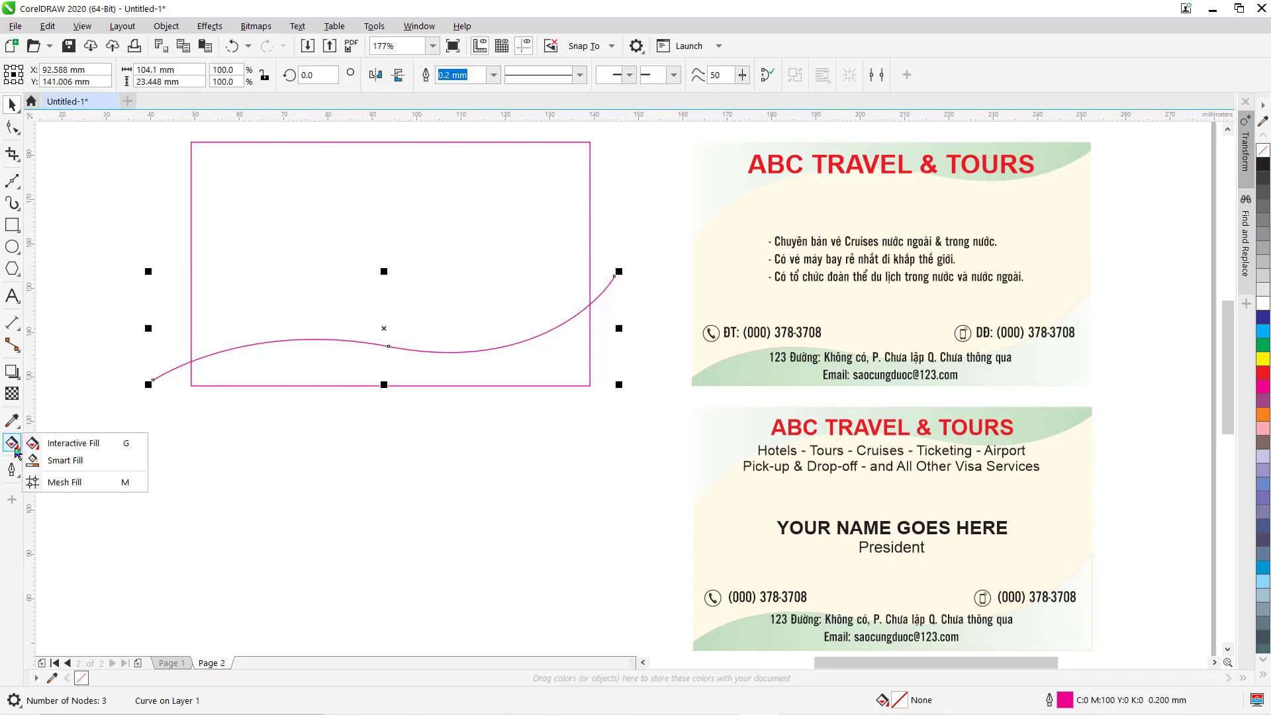
click(73, 463)
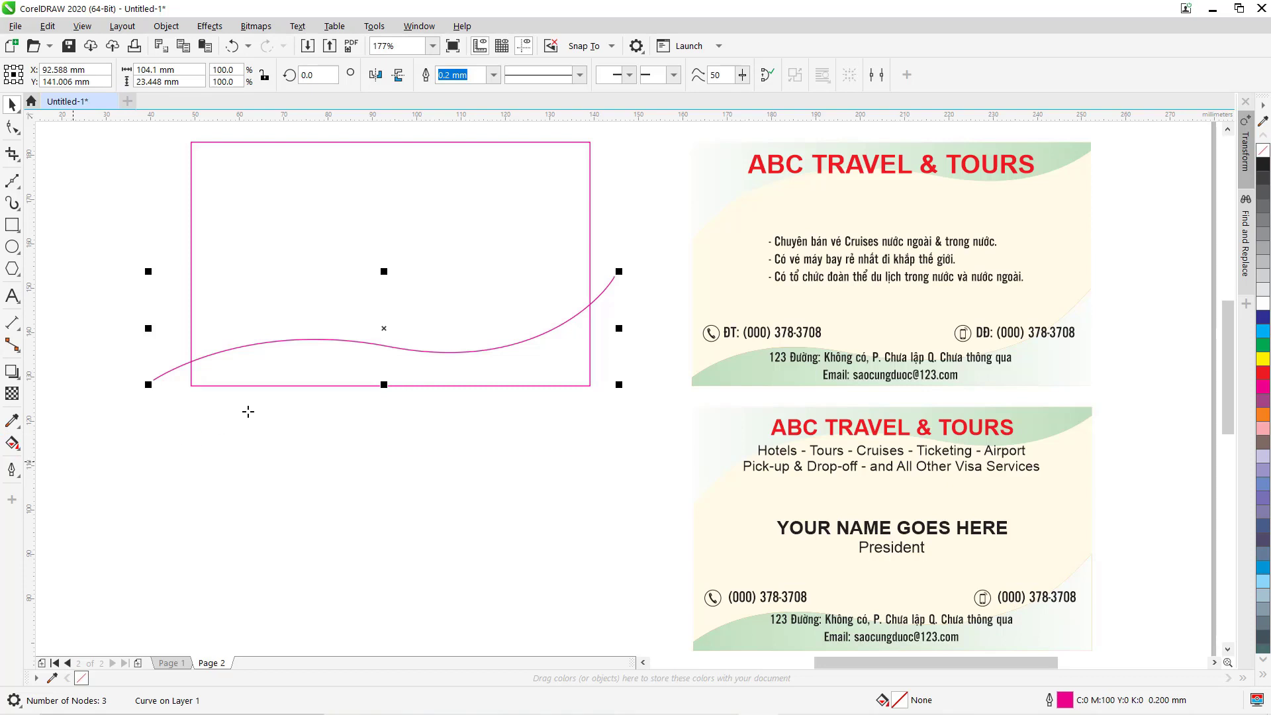
click(304, 365)
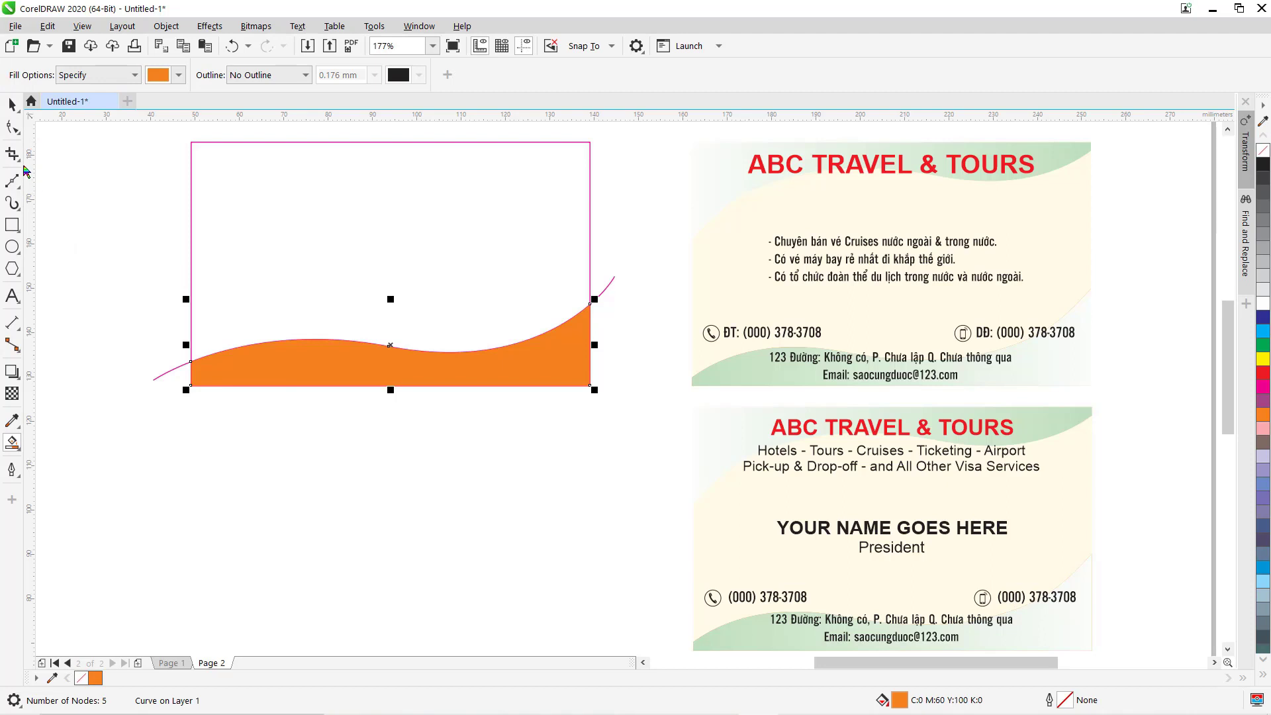
key(space)
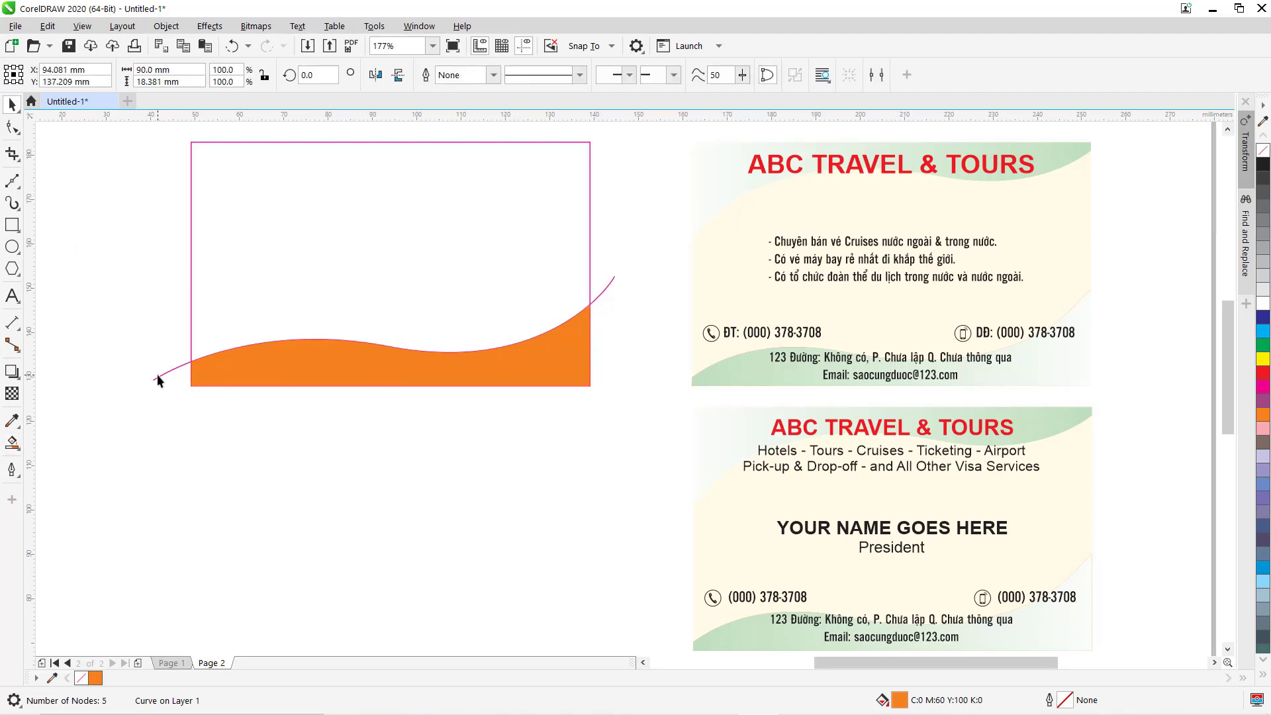
click(157, 375)
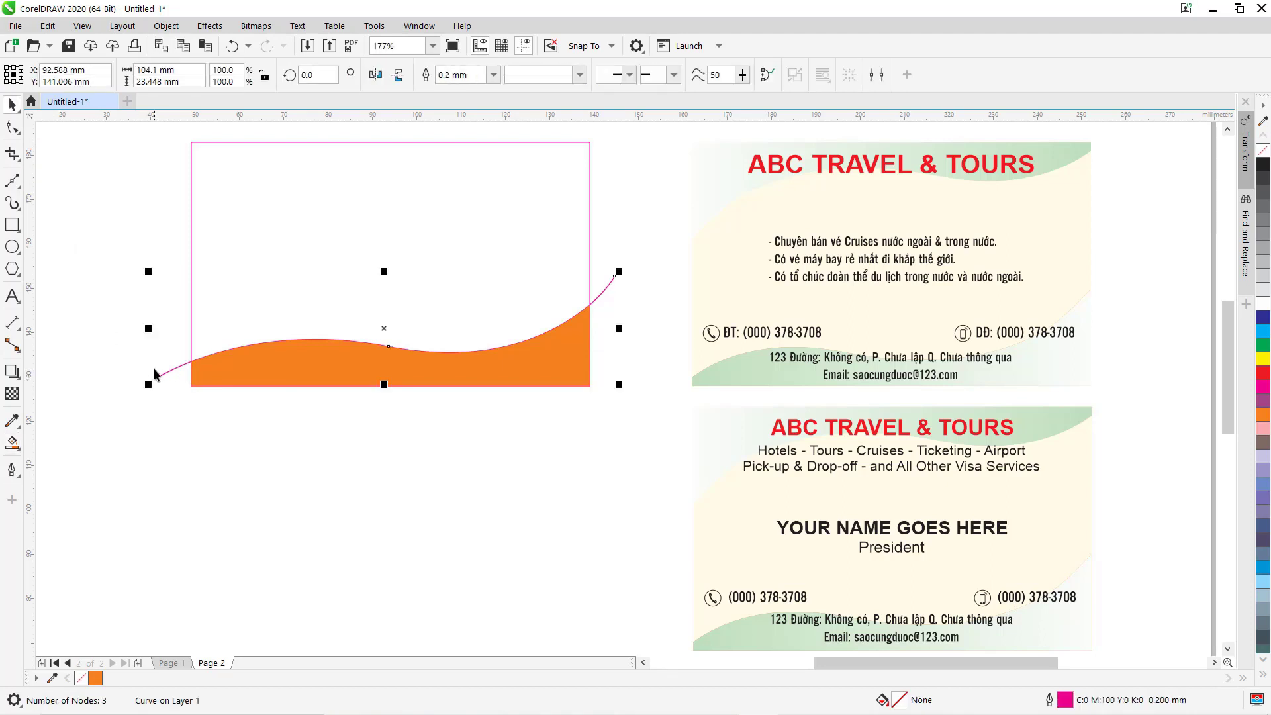
key(Delete)
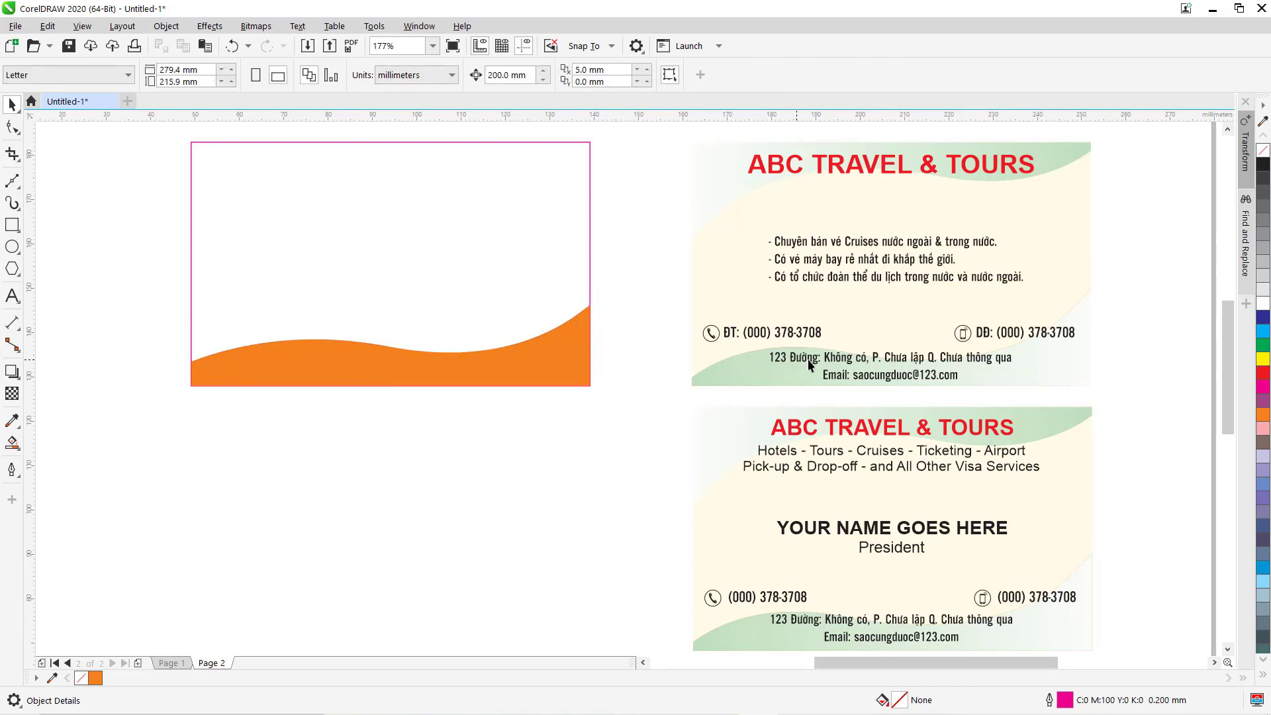
Give the wave a left-to-right fading fountain fill with the Interactive Fill tool.
click(17, 450)
click(45, 442)
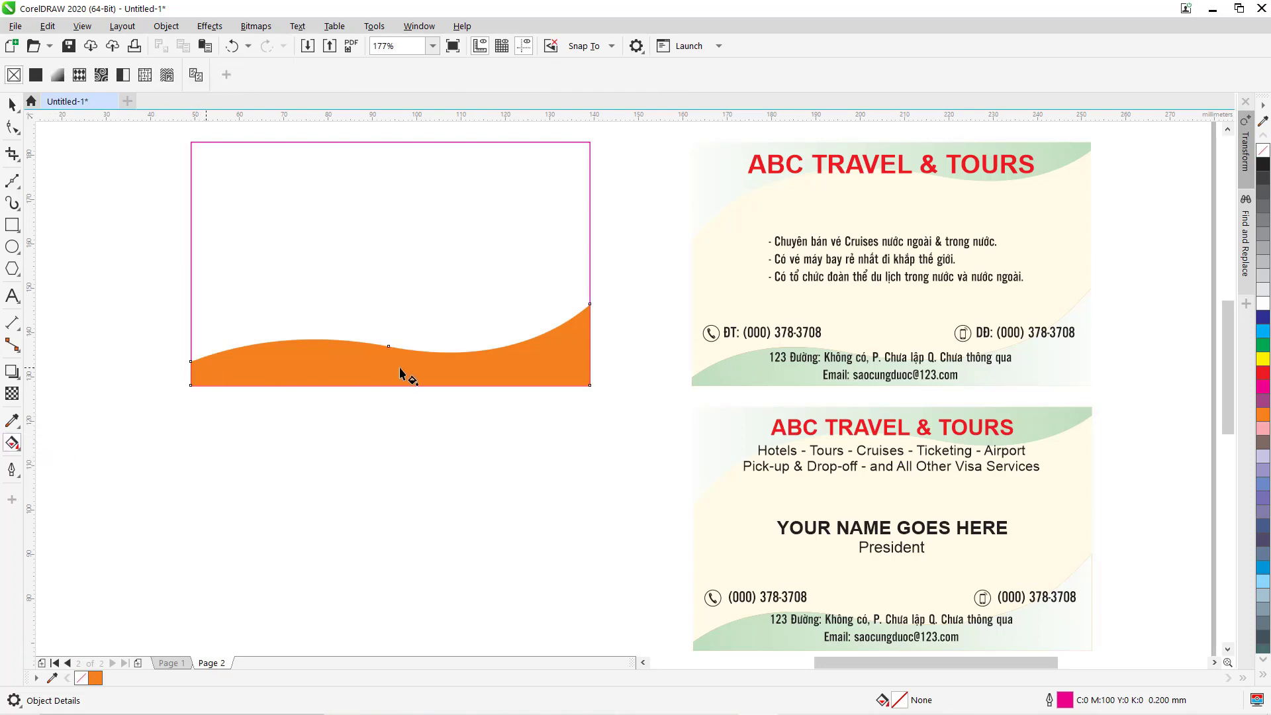
click(556, 368)
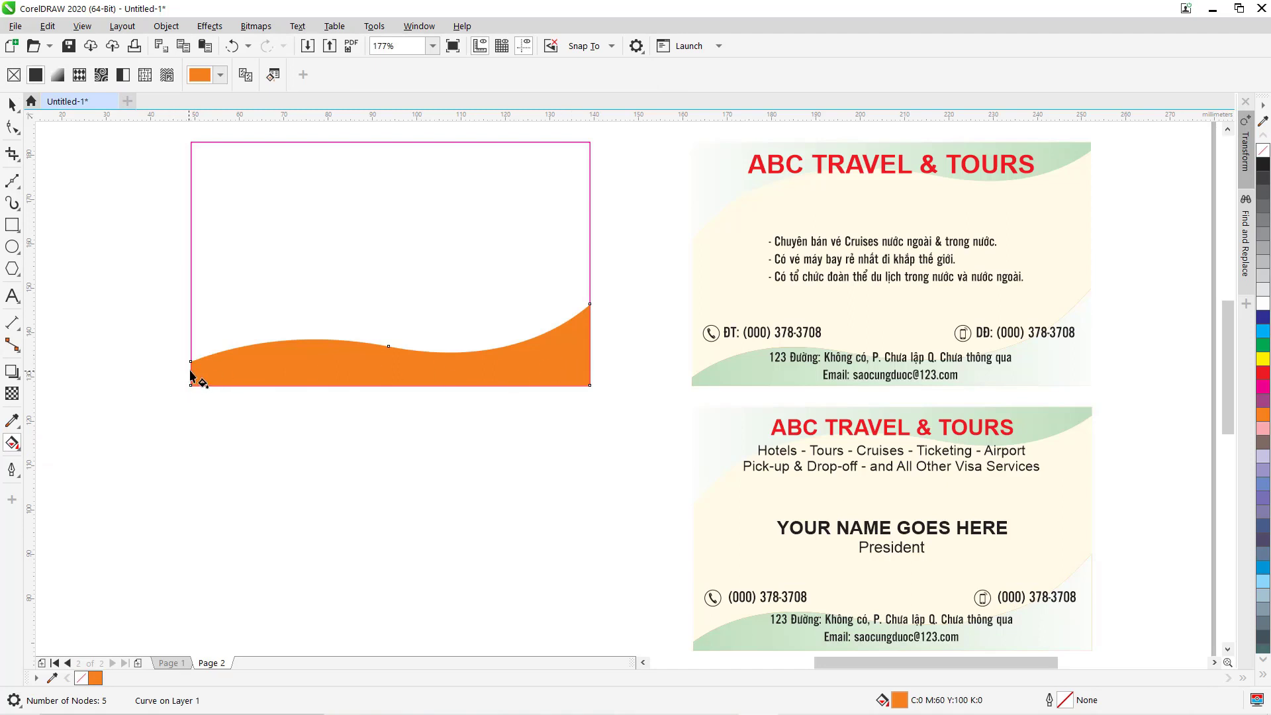
drag(194, 374, 599, 374)
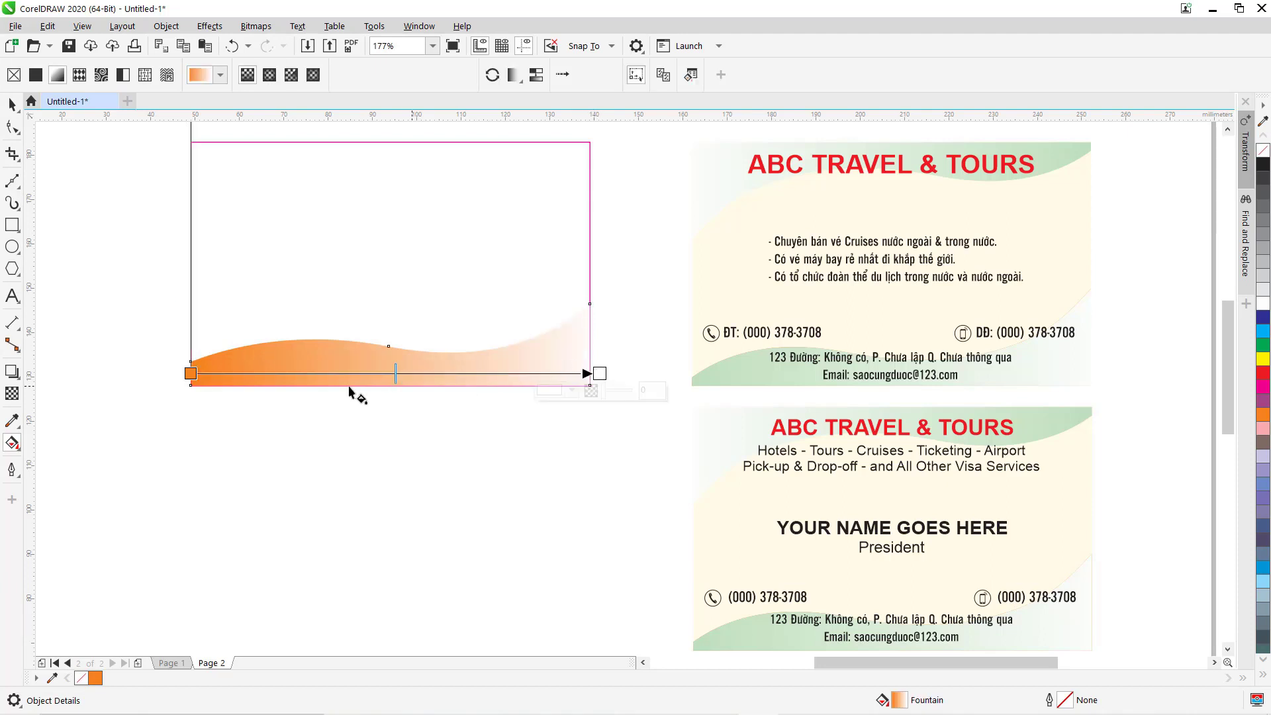
click(190, 373)
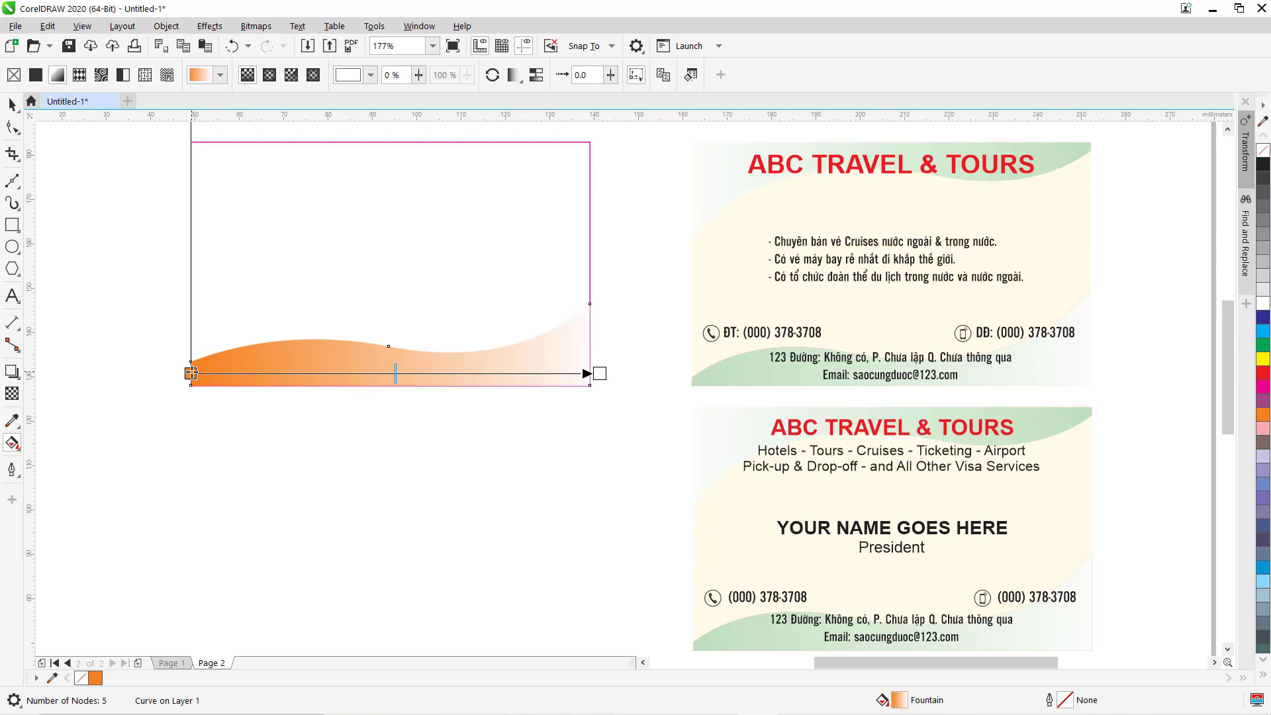
key(space)
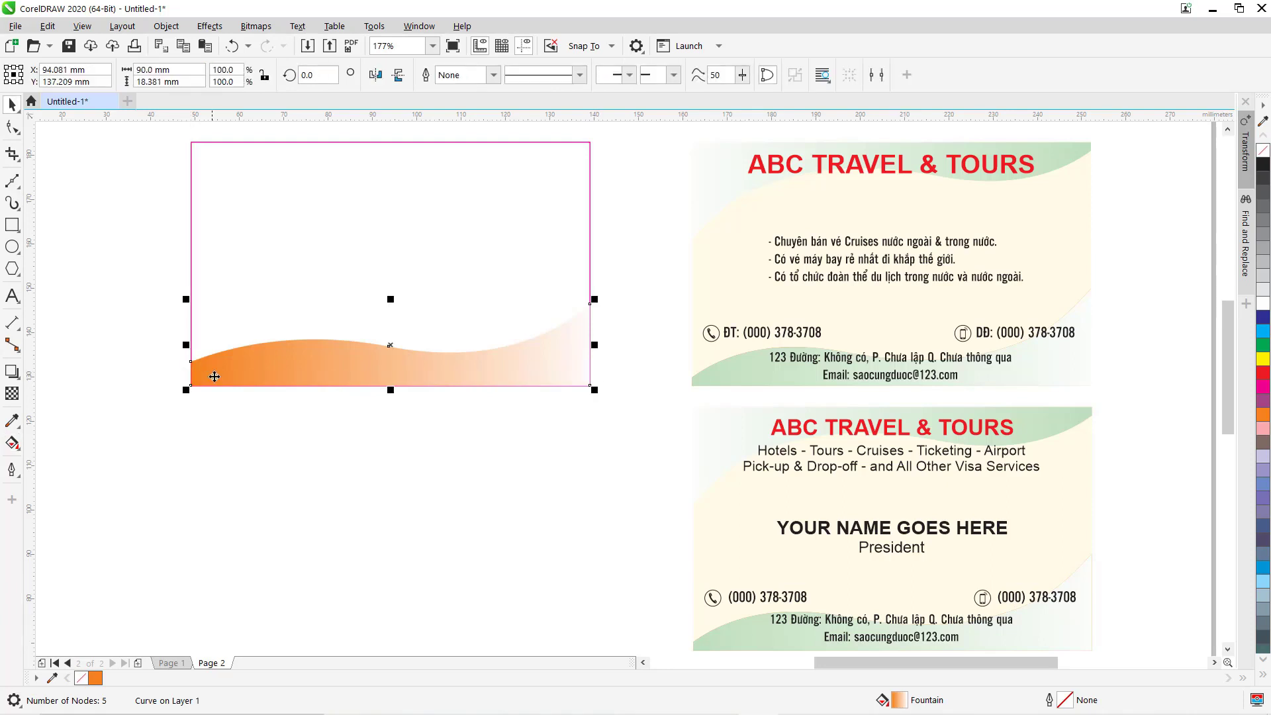
Set the gradient's start colour to the card's light green (C25 M0 Y31 K0) via eyedropper.
click(13, 443)
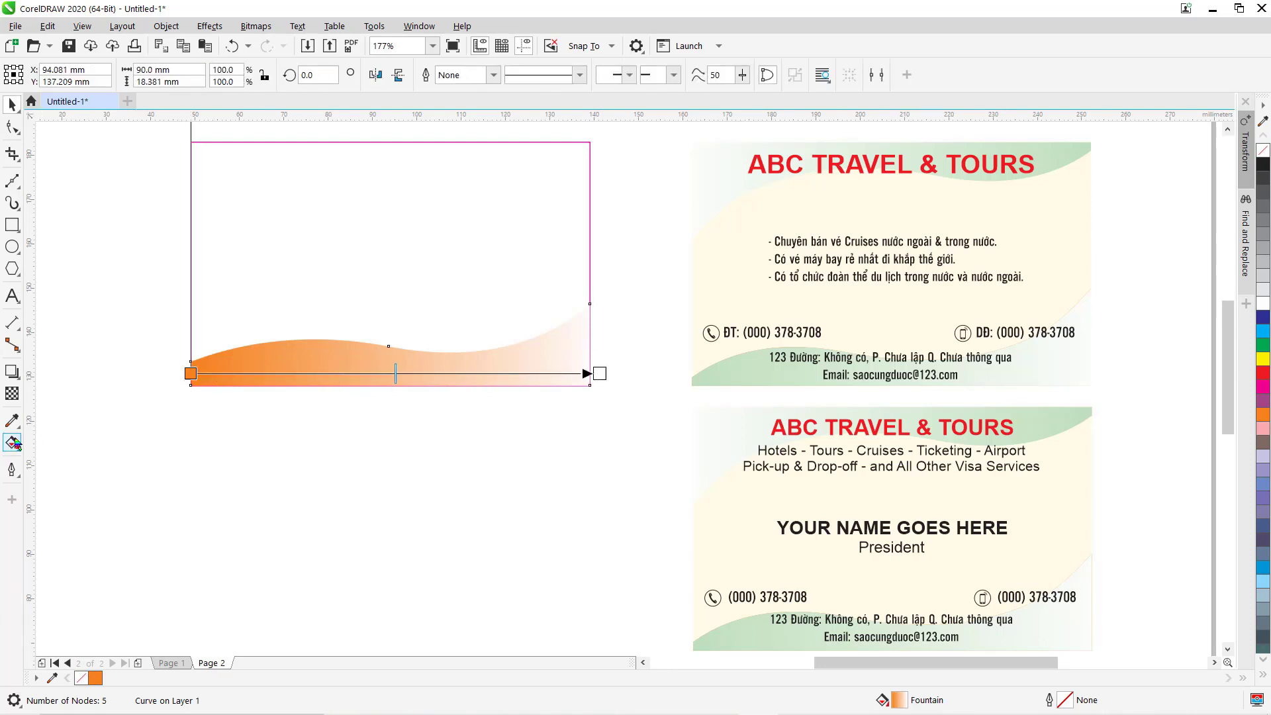
click(190, 373)
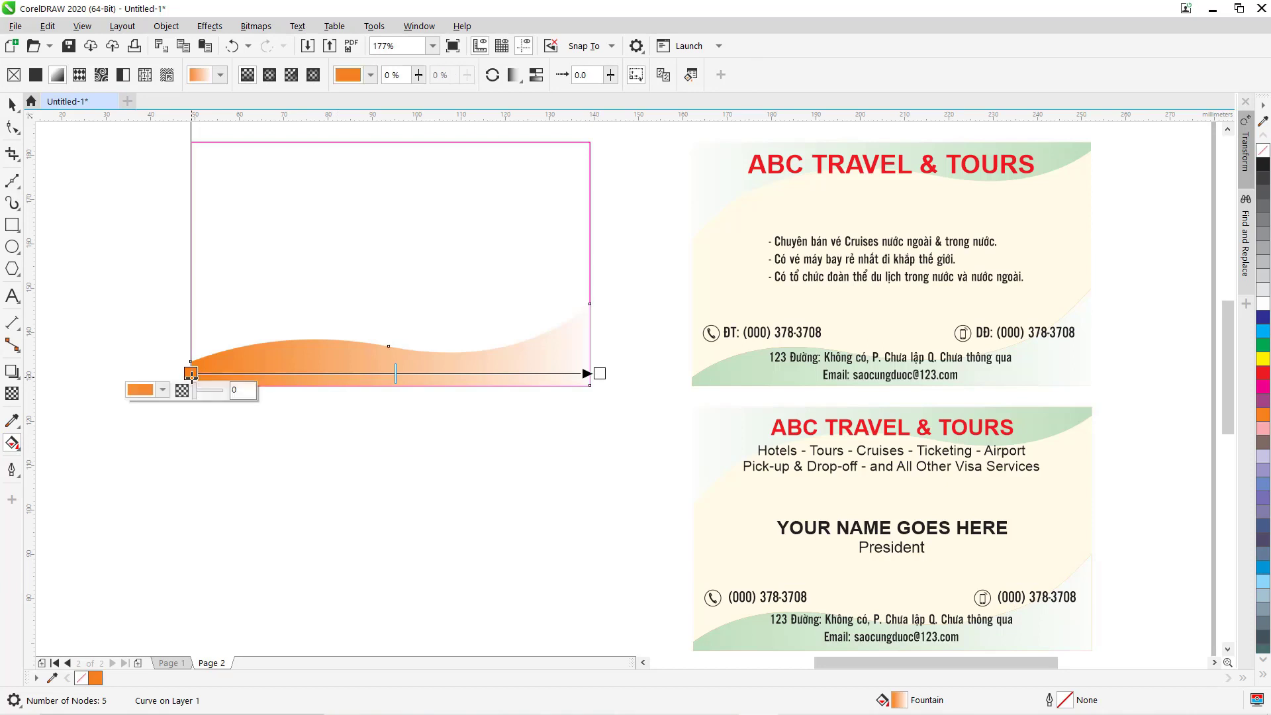
click(163, 391)
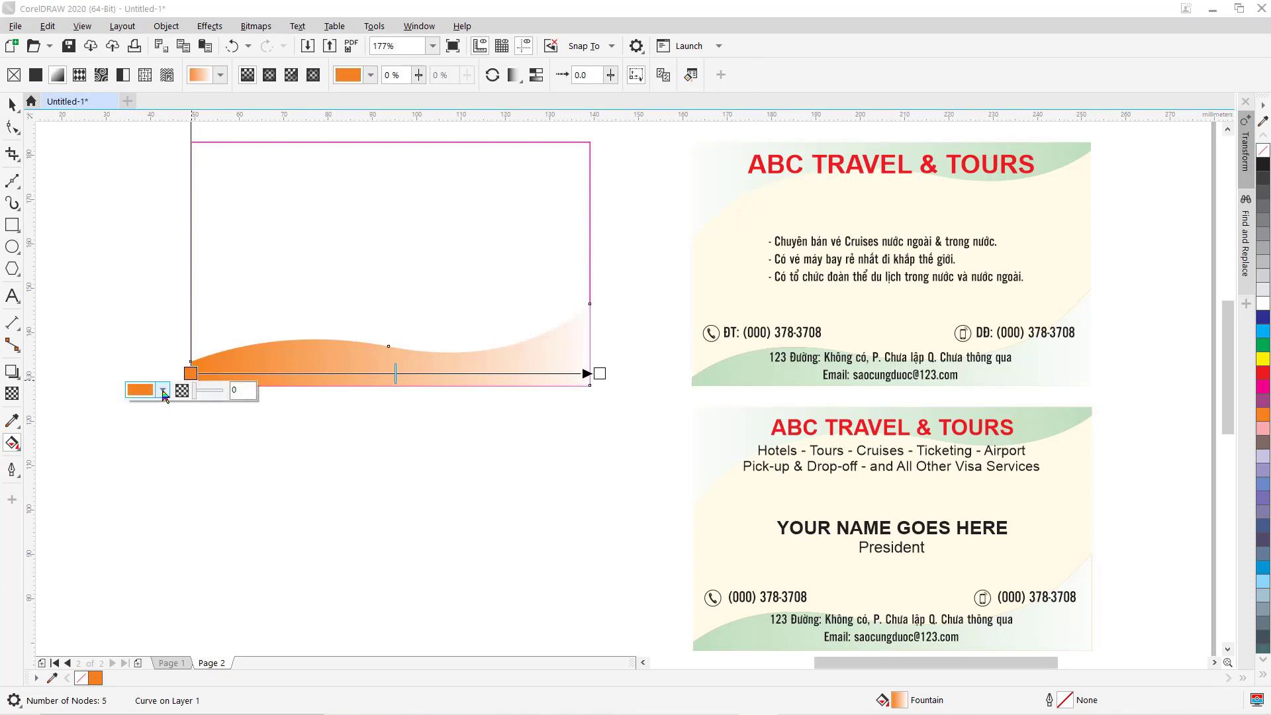
click(185, 421)
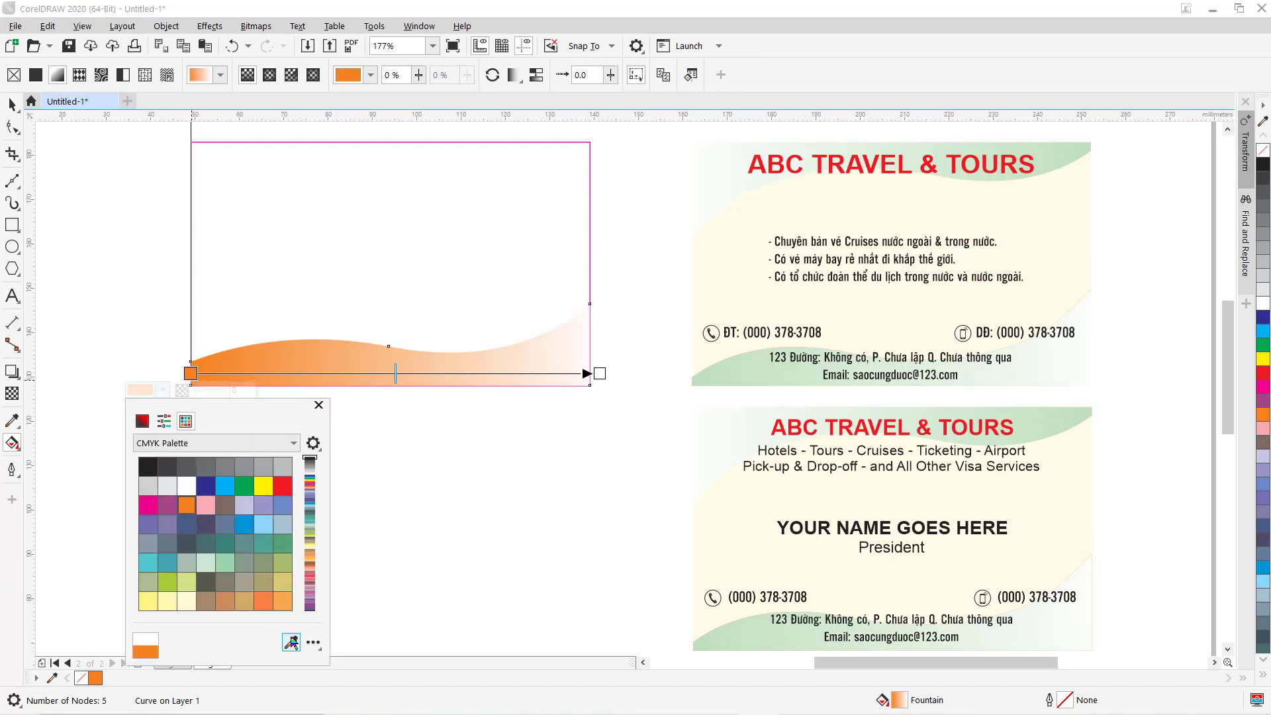
click(292, 643)
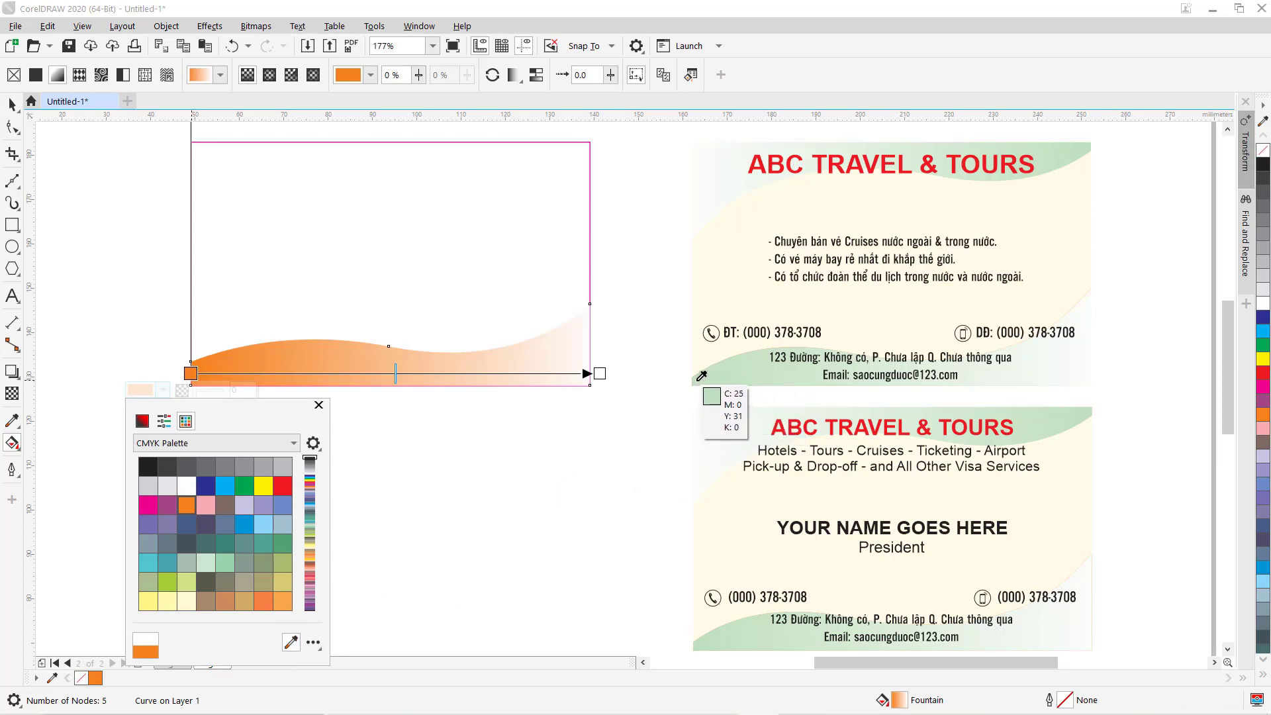
click(697, 382)
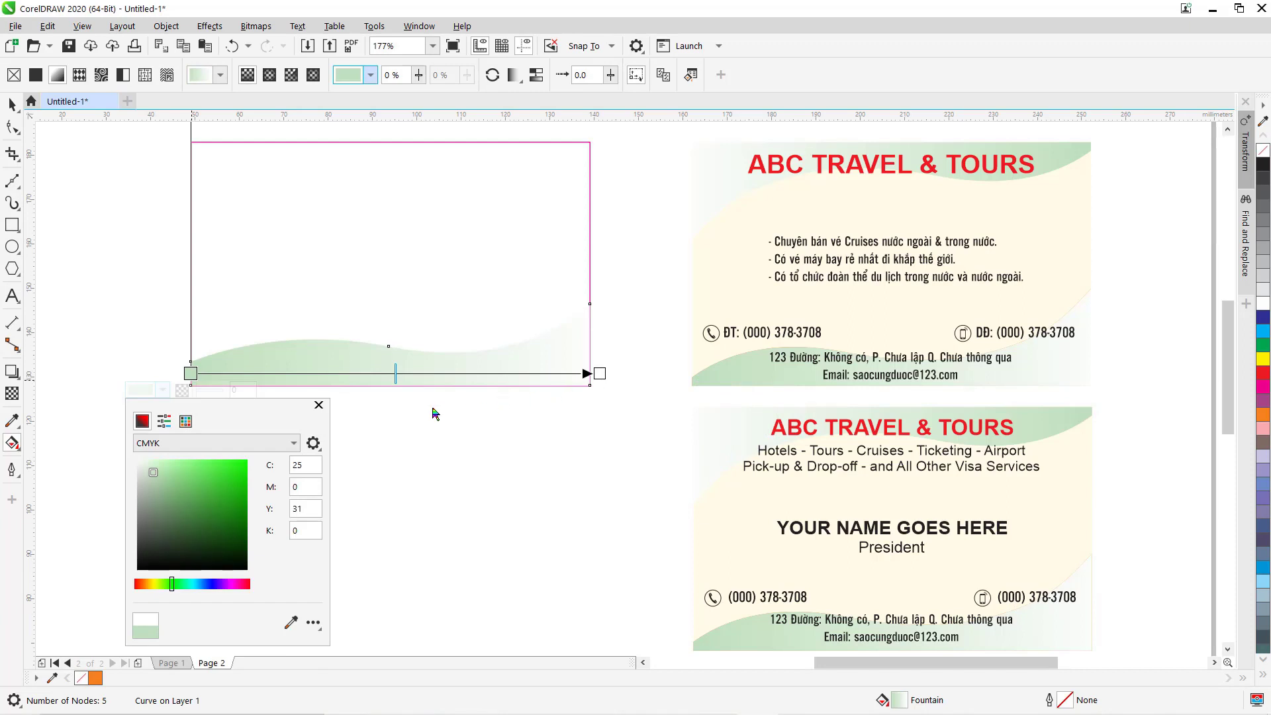
click(318, 404)
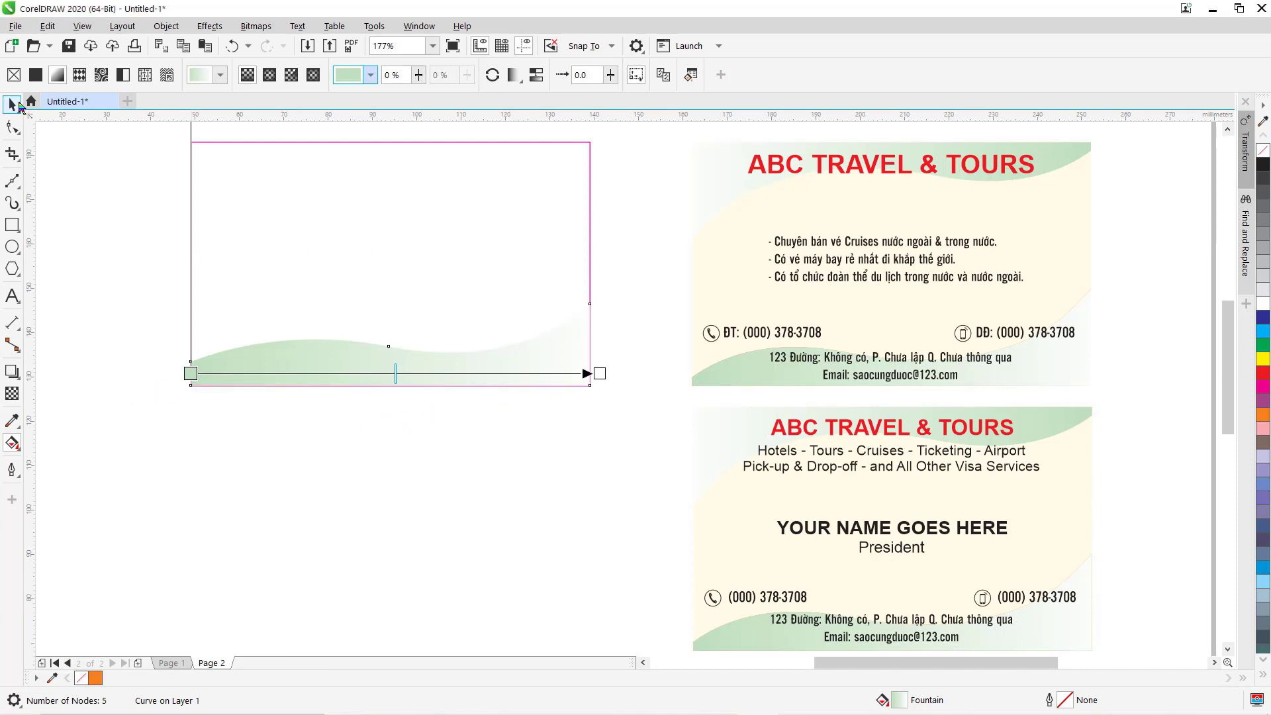
click(12, 104)
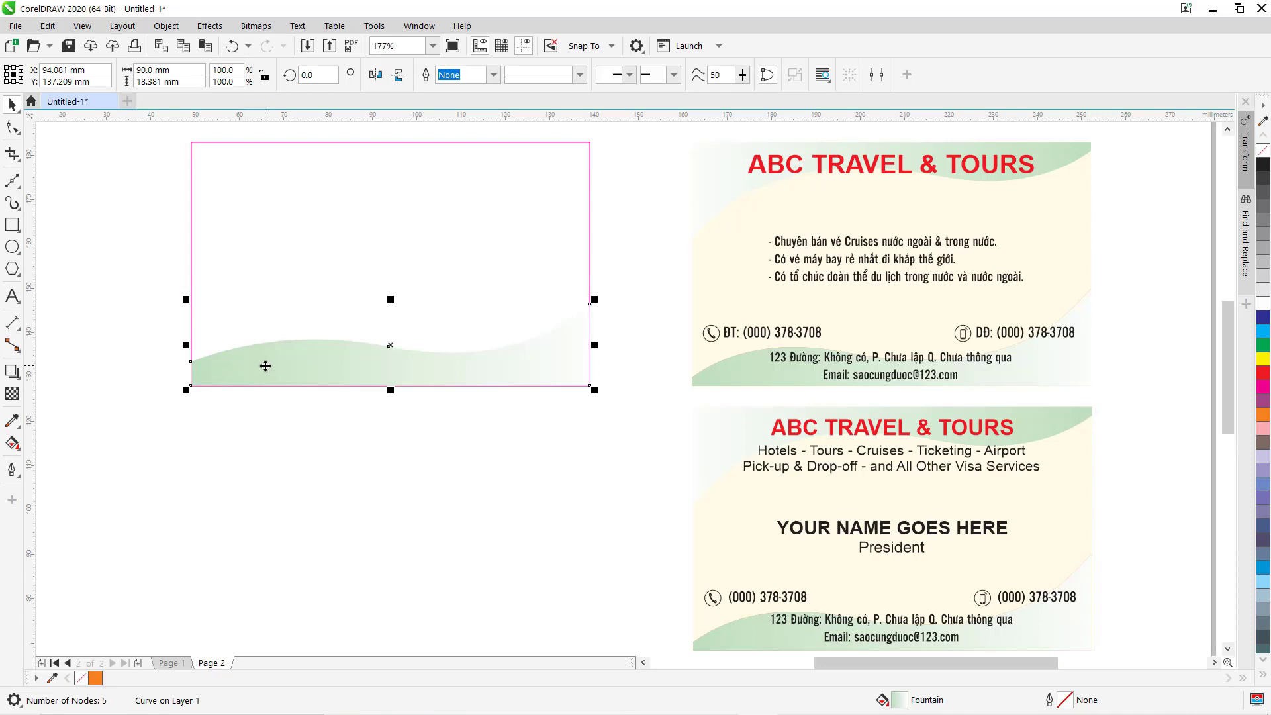
Mirror the green wave vertically and top-align it with the card rectangle.
click(398, 74)
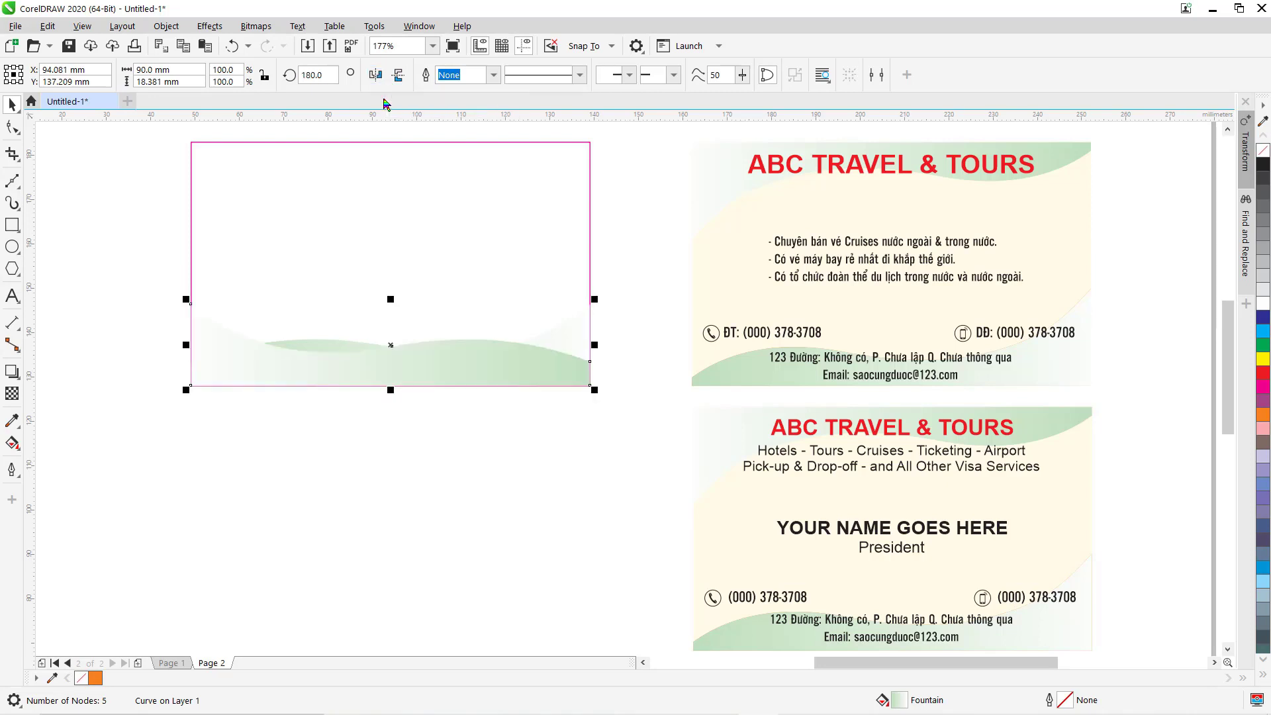
click(398, 75)
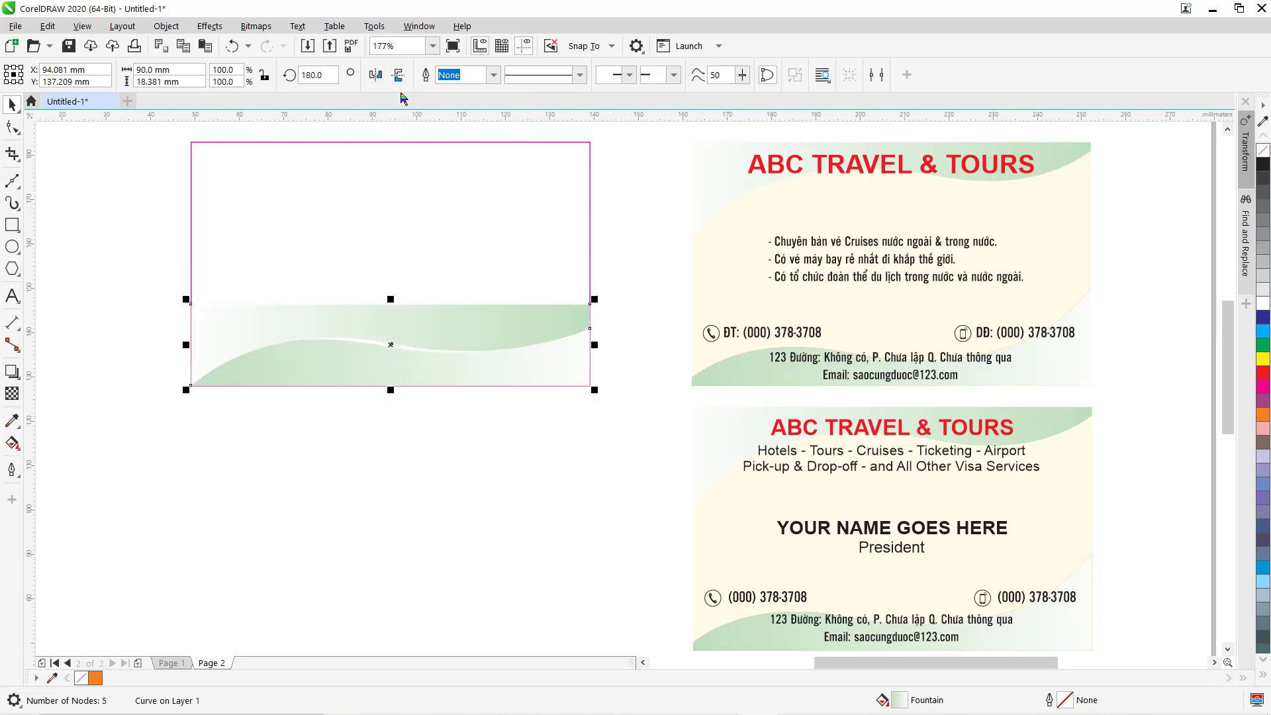
click(333, 173)
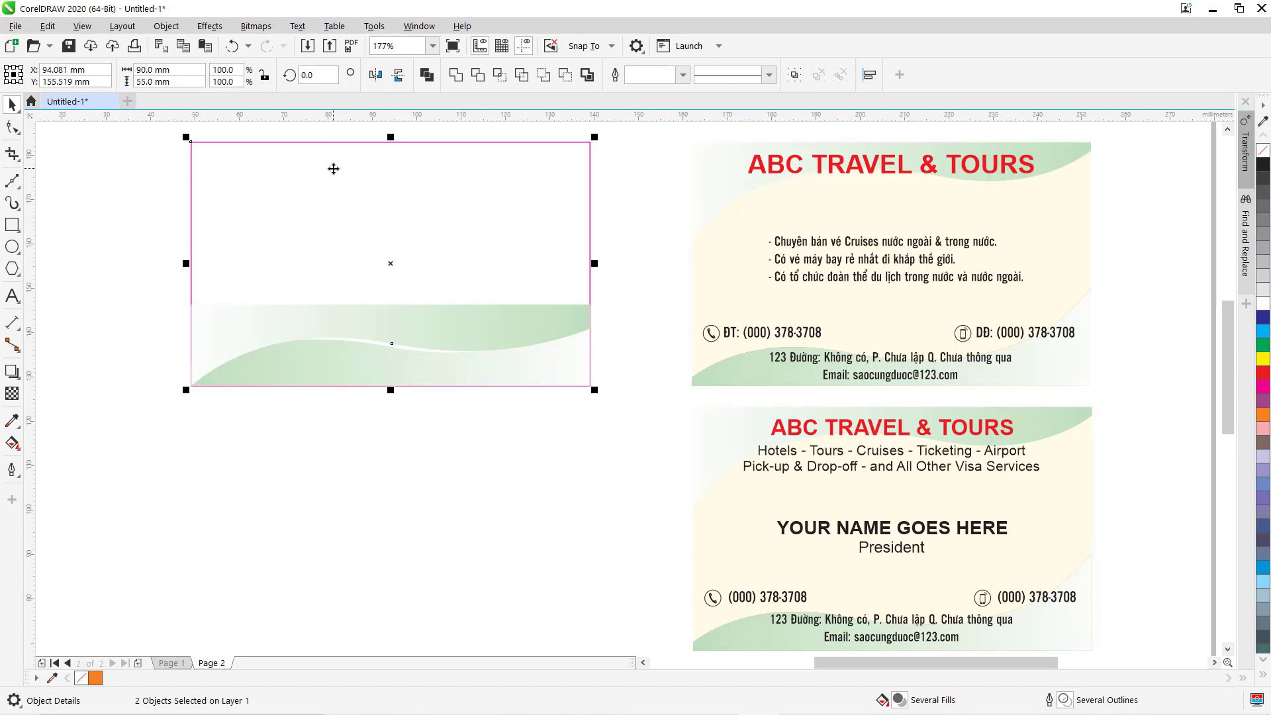
key(t)
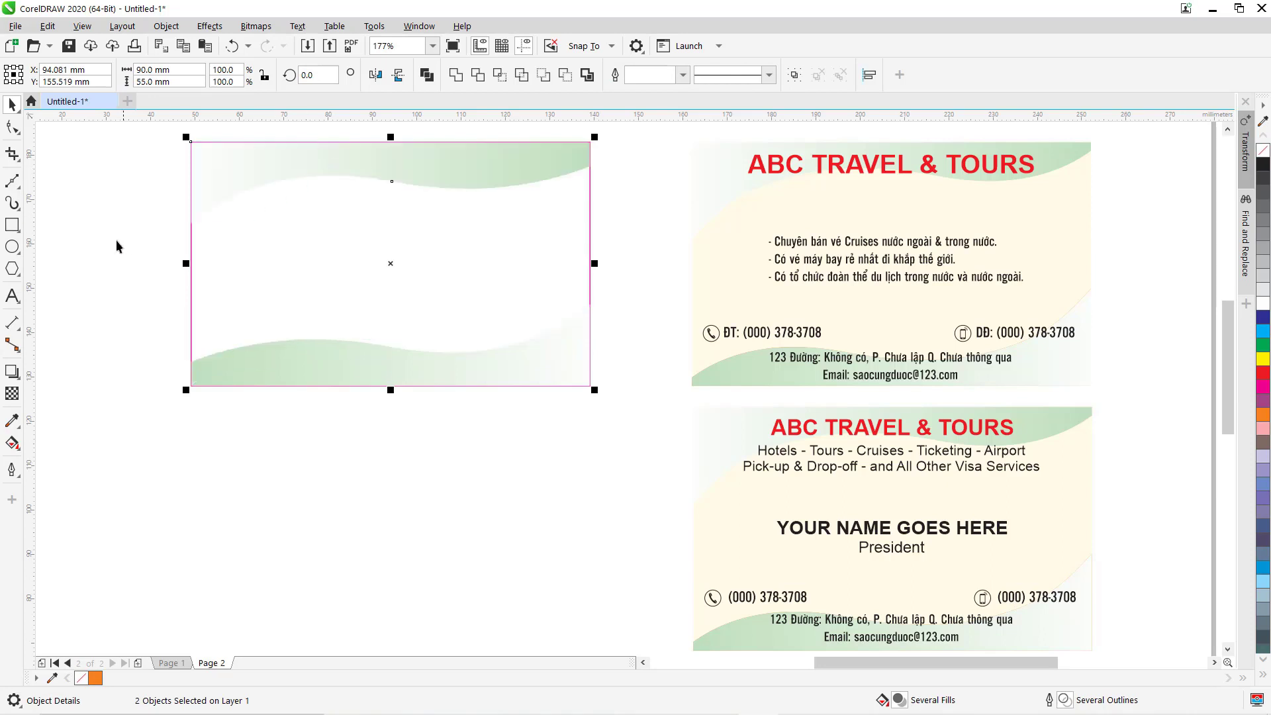
click(97, 242)
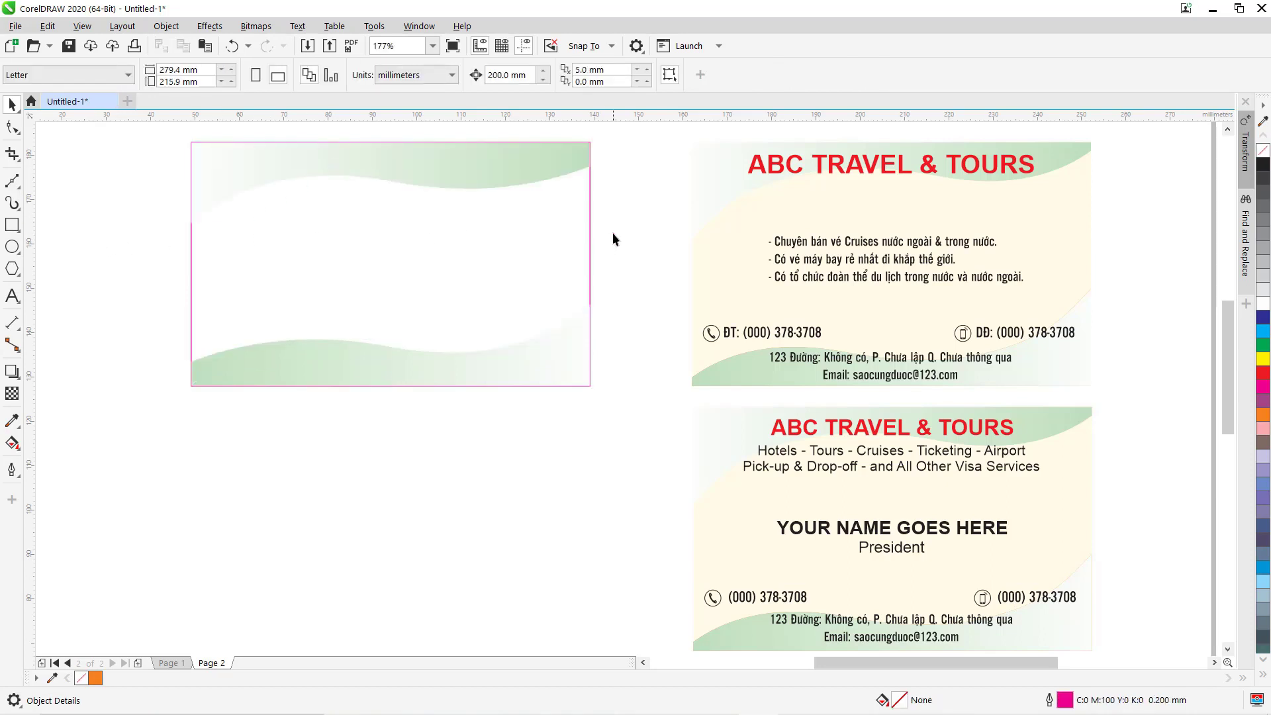
click(589, 205)
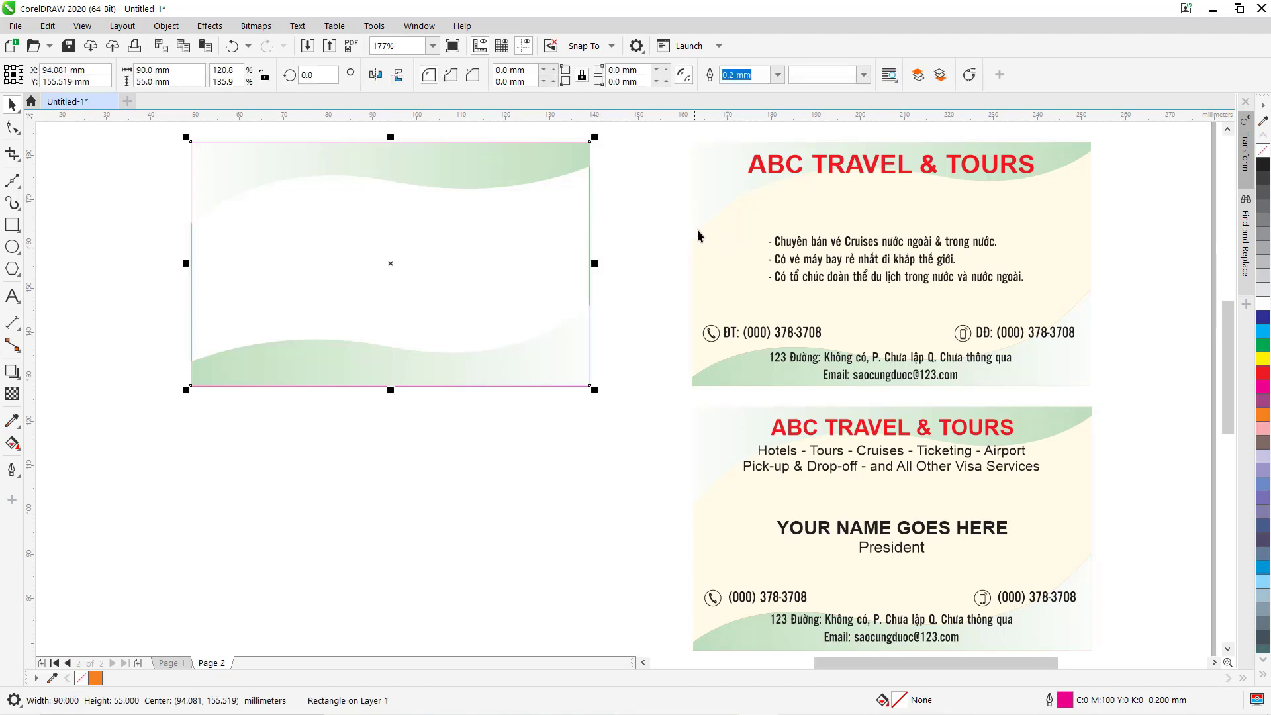
Fill the left card's background with the cream sampled from the existing card.
click(12, 421)
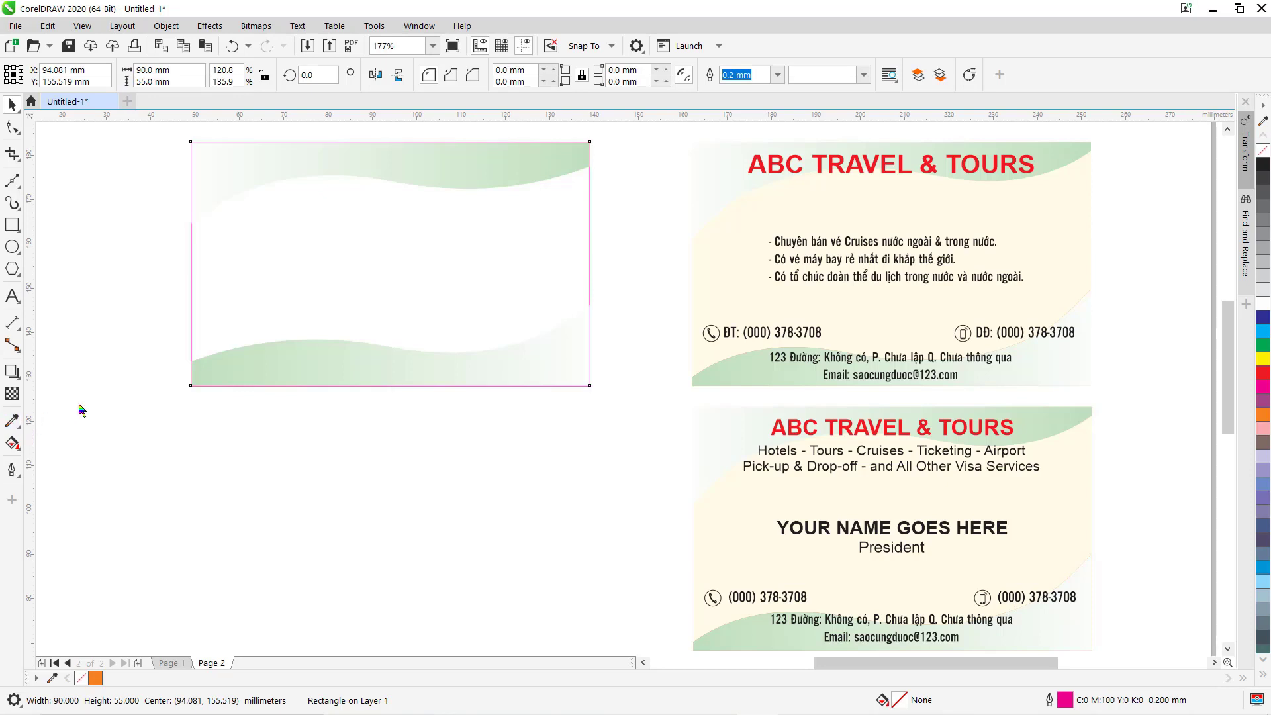
click(728, 223)
click(324, 234)
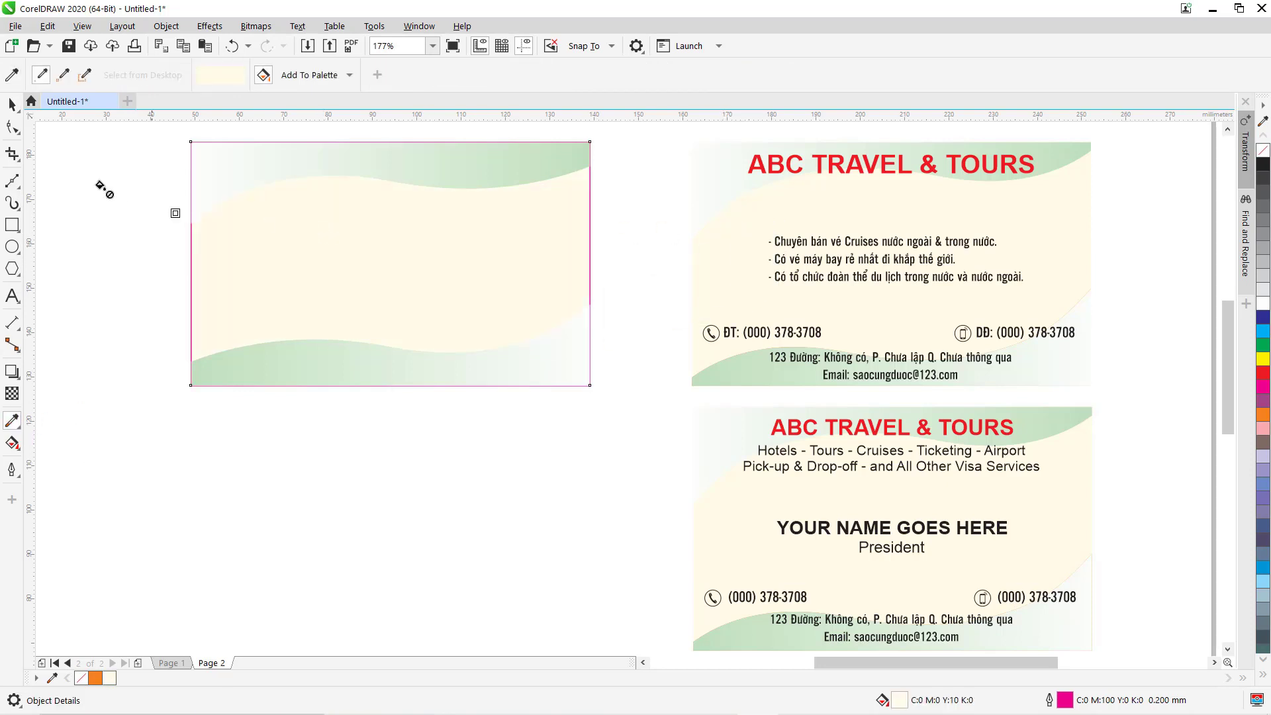
click(12, 104)
click(100, 229)
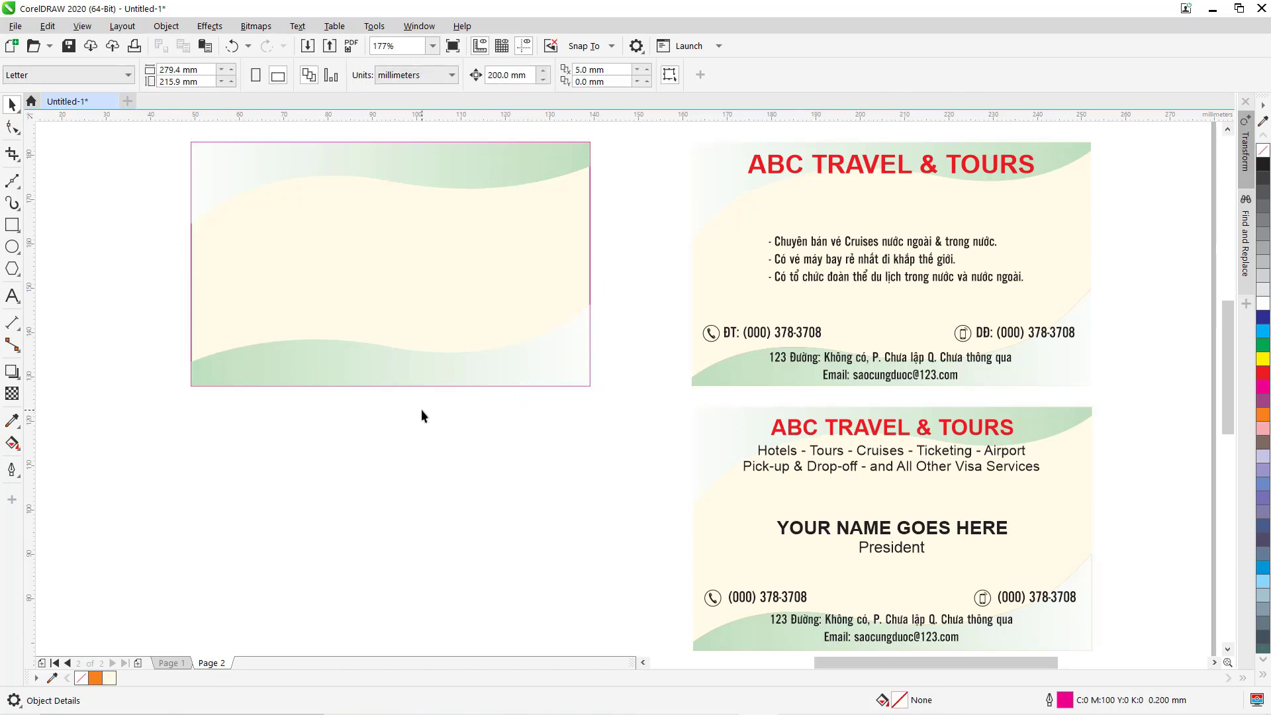
click(12, 296)
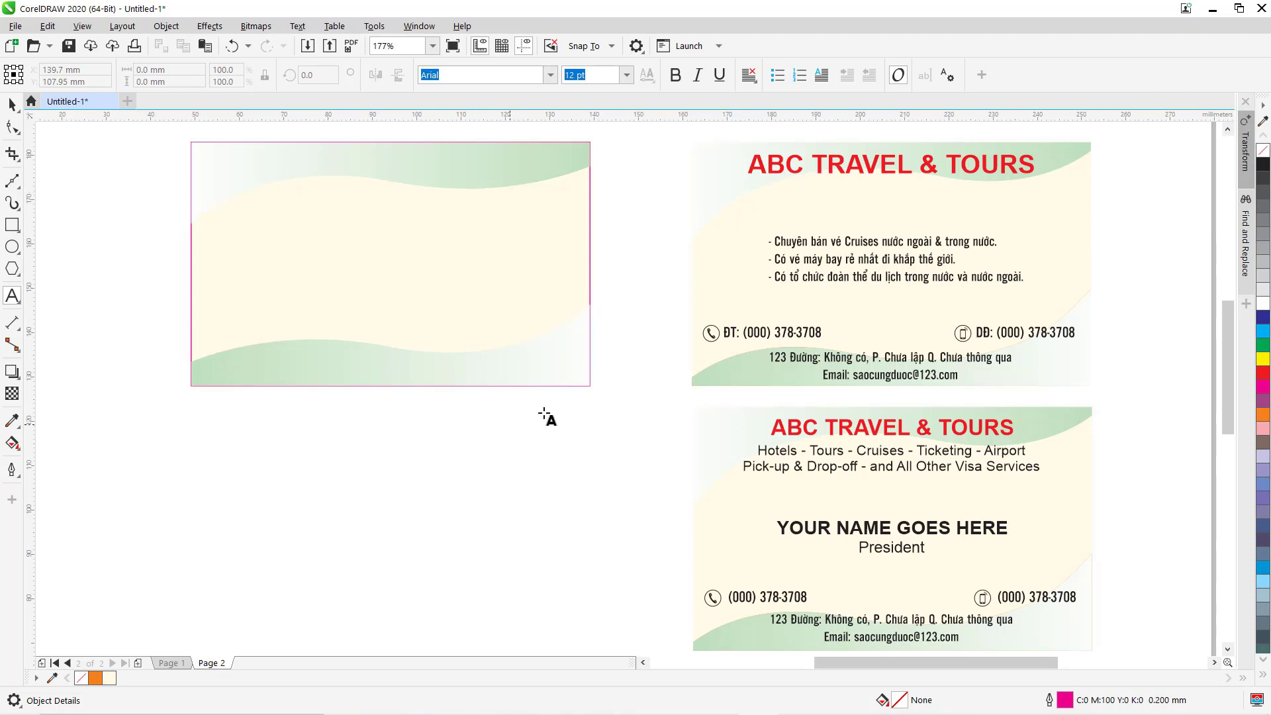
click(286, 442)
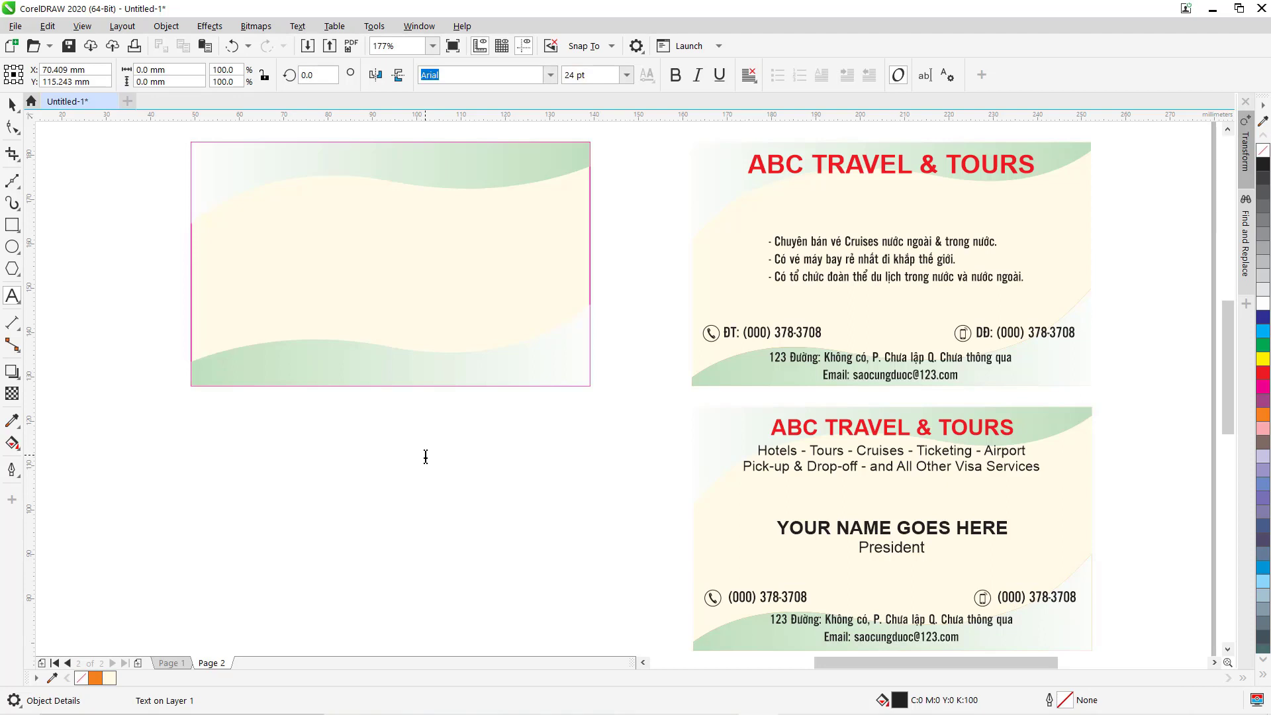
Type two text lines, 'ABC' and 'abc', on the canvas below the left card.
text(ABC)
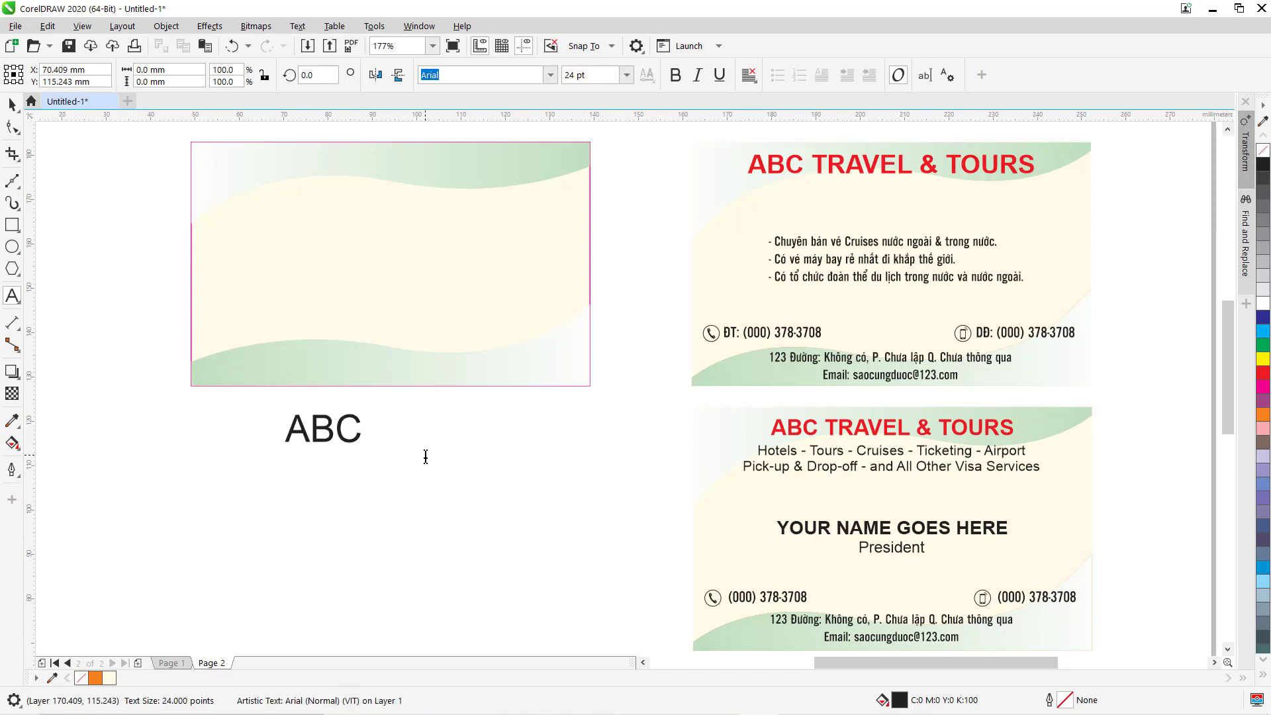
key(ctrl+space)
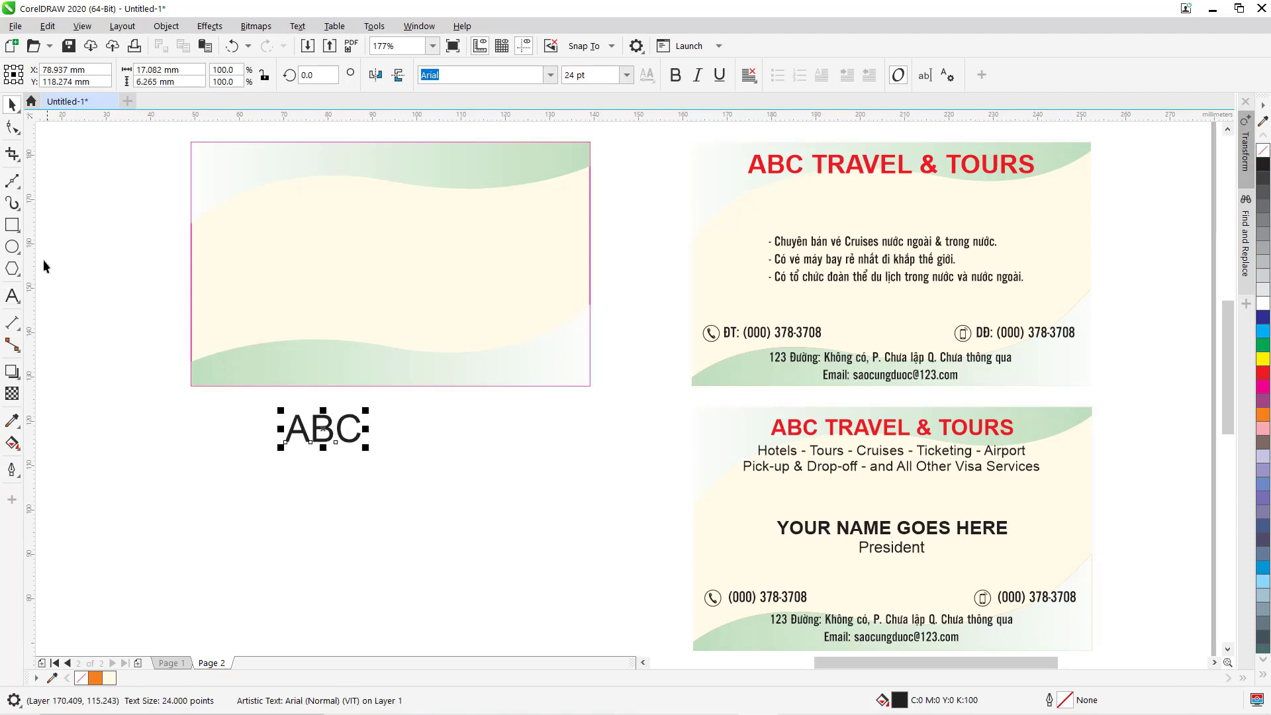
click(12, 296)
click(299, 527)
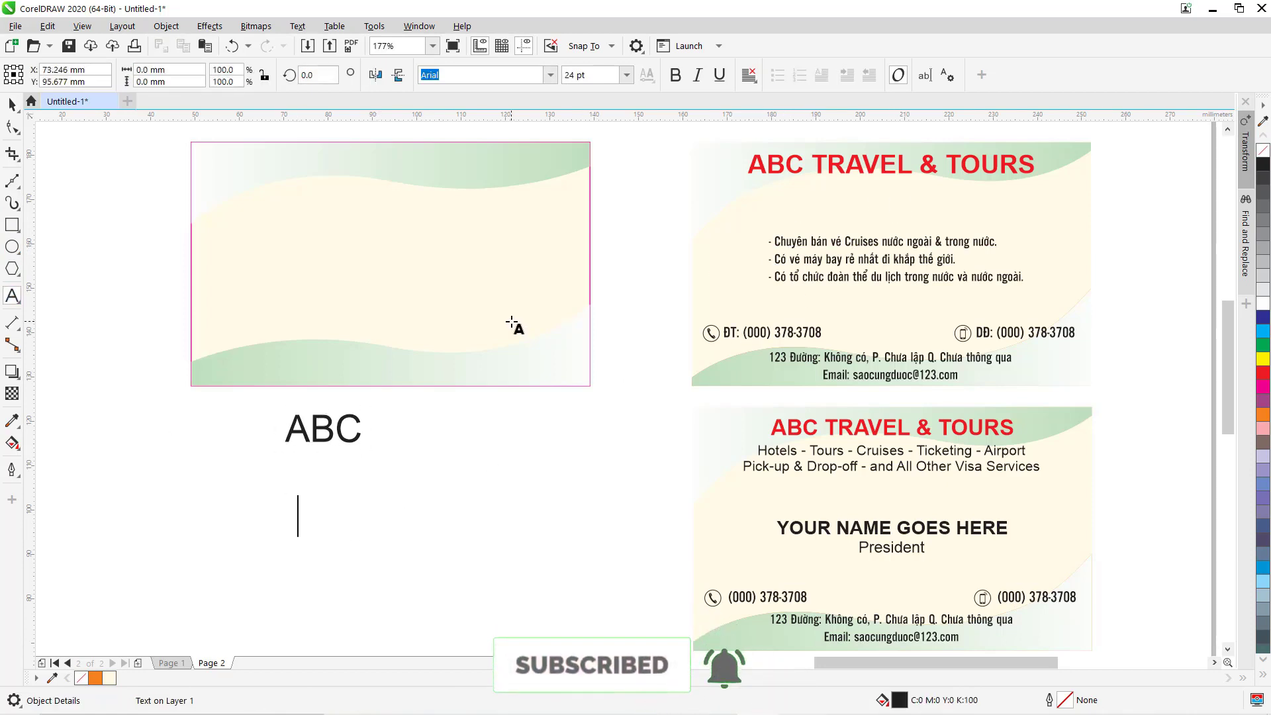
text(a)
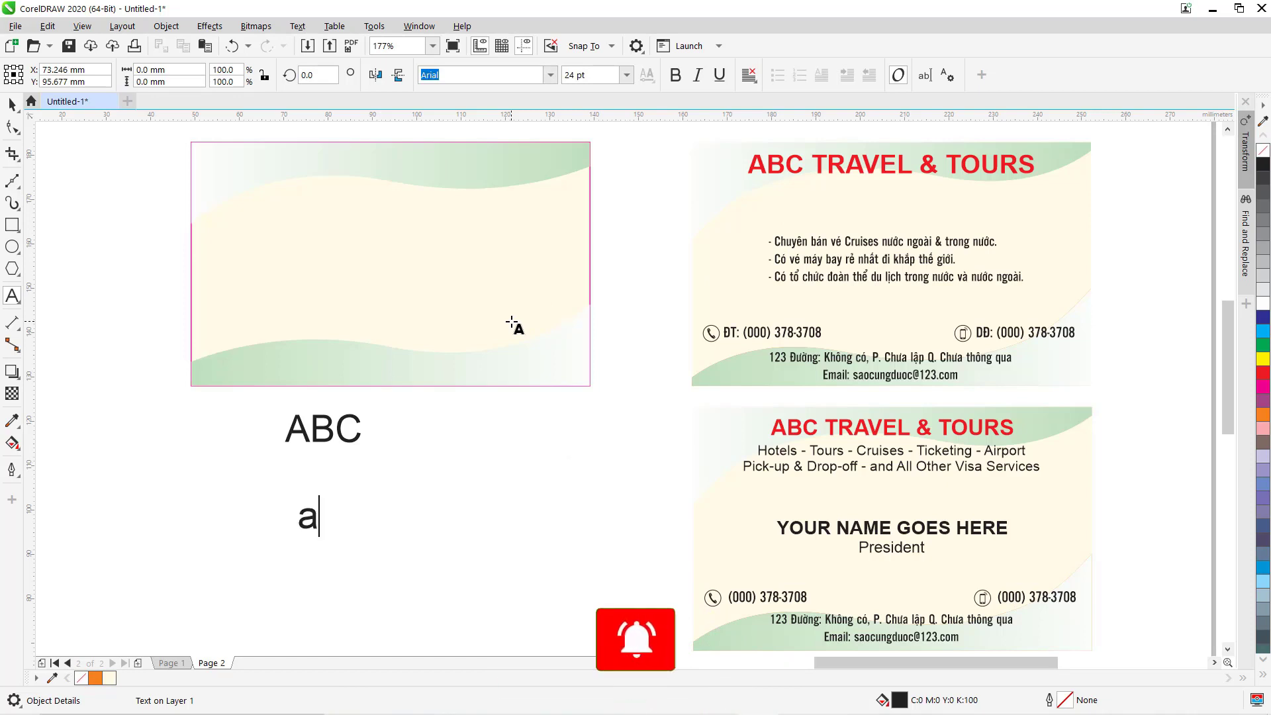
text(bc)
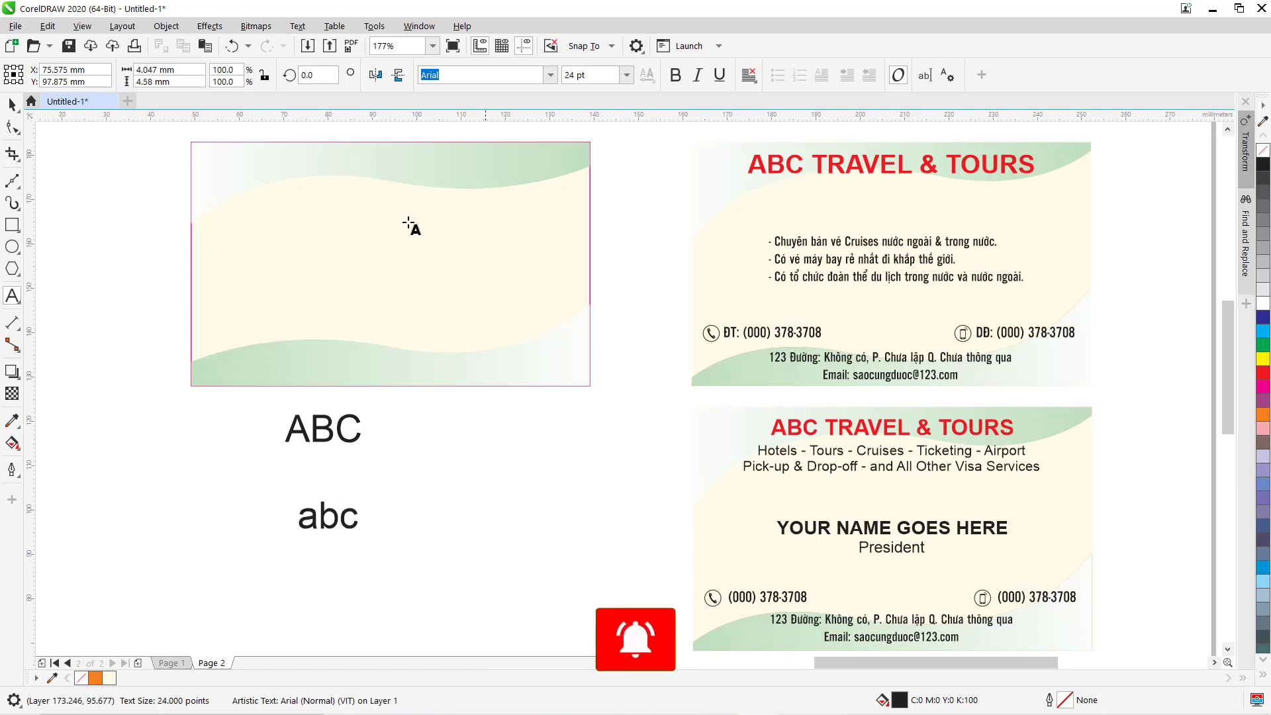
key(Escape)
click(12, 103)
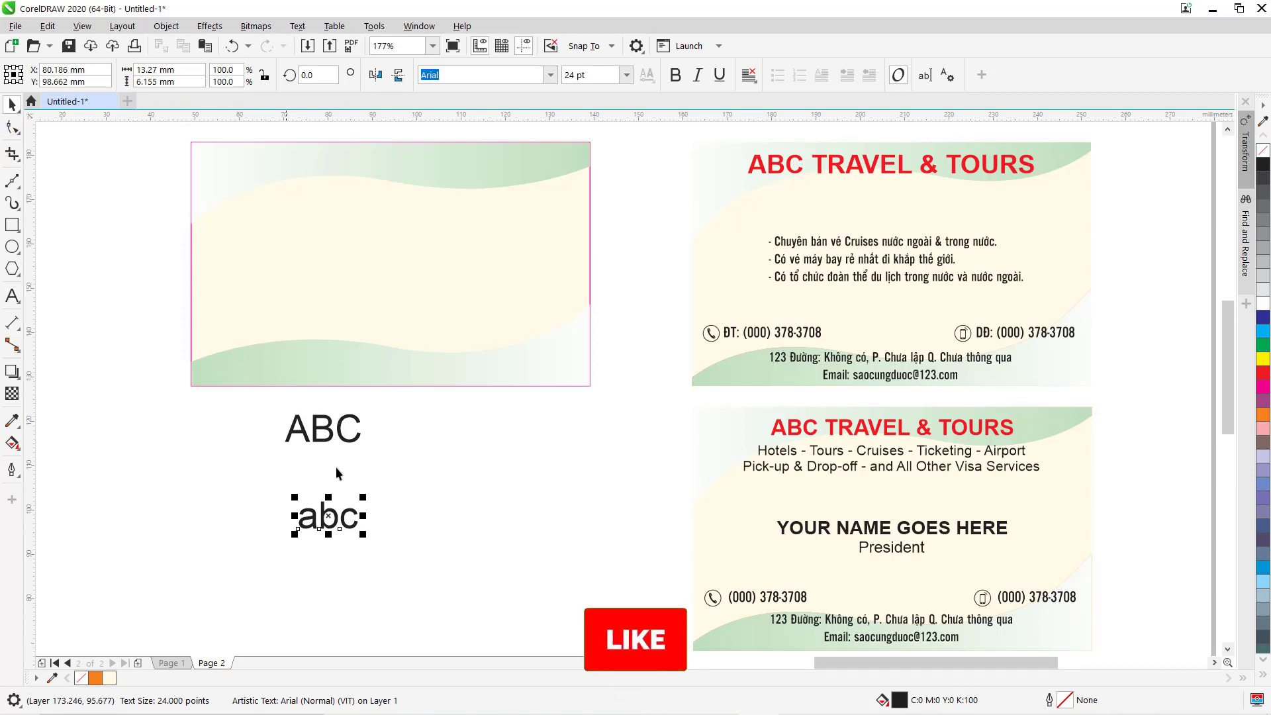
click(344, 421)
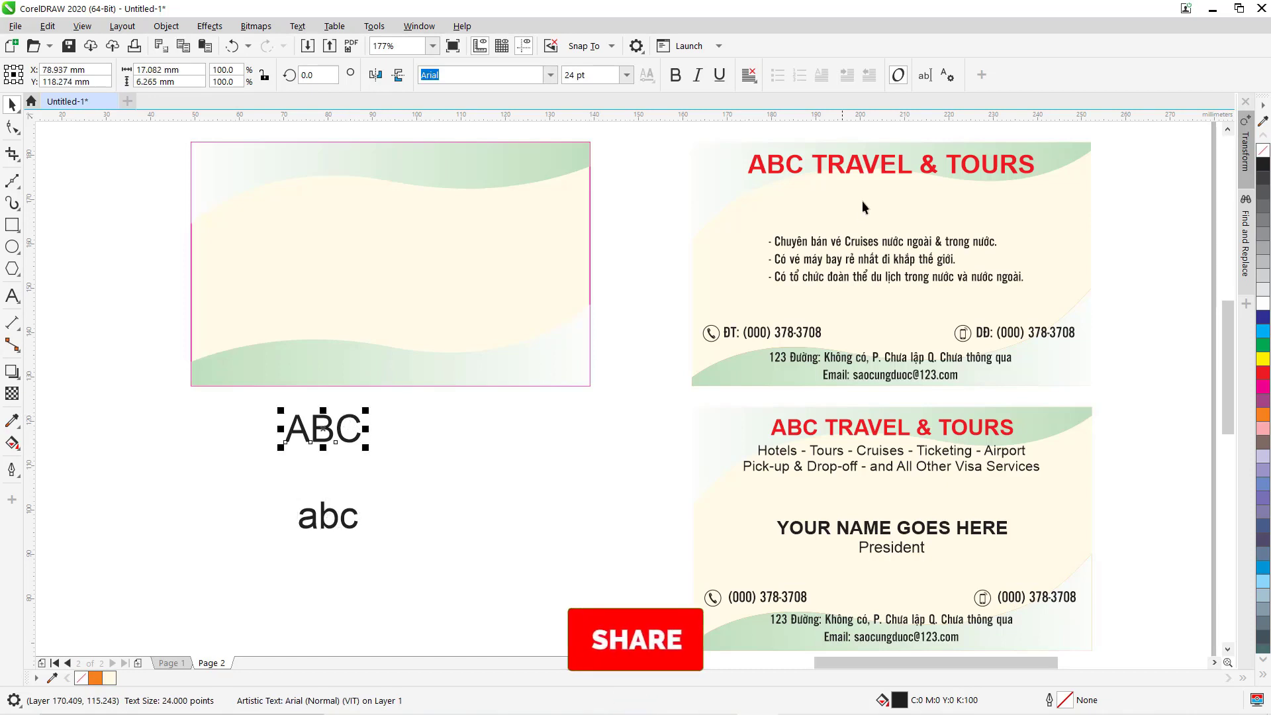
click(773, 162)
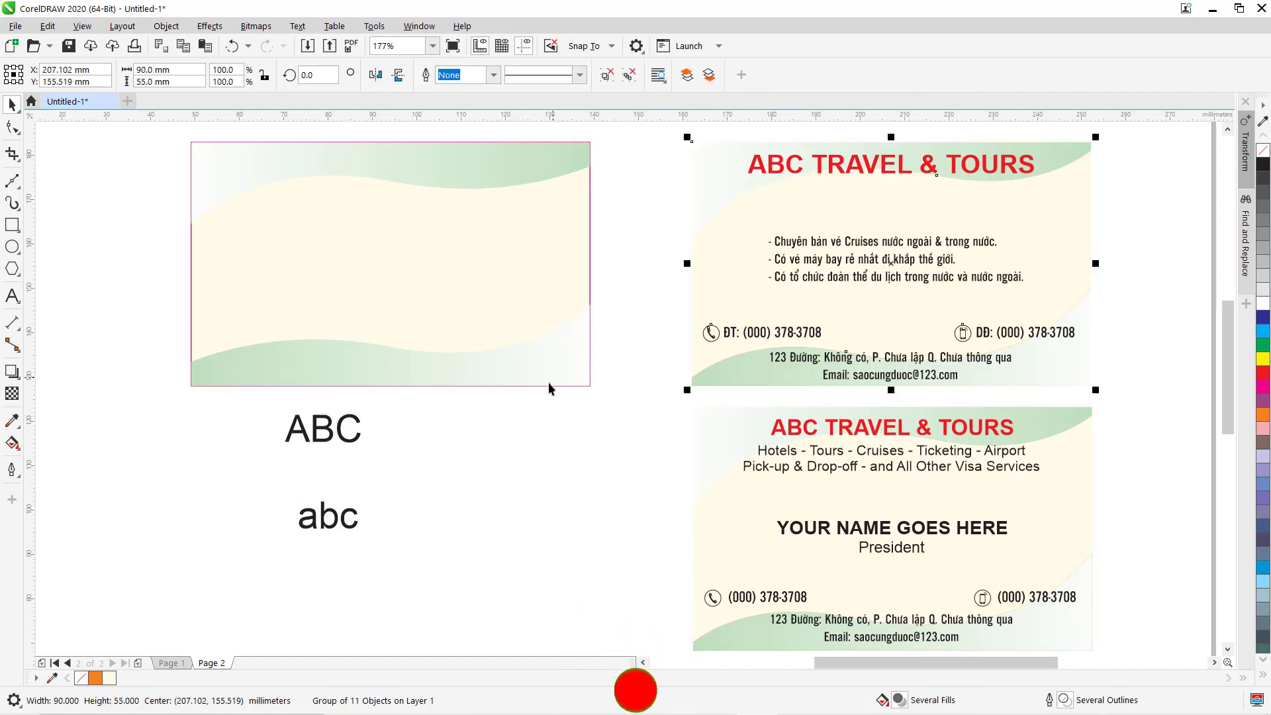
click(341, 432)
Extend the text to 'ABC TRAVEL & TOURS', move it onto the card's top, and colour it red.
click(12, 295)
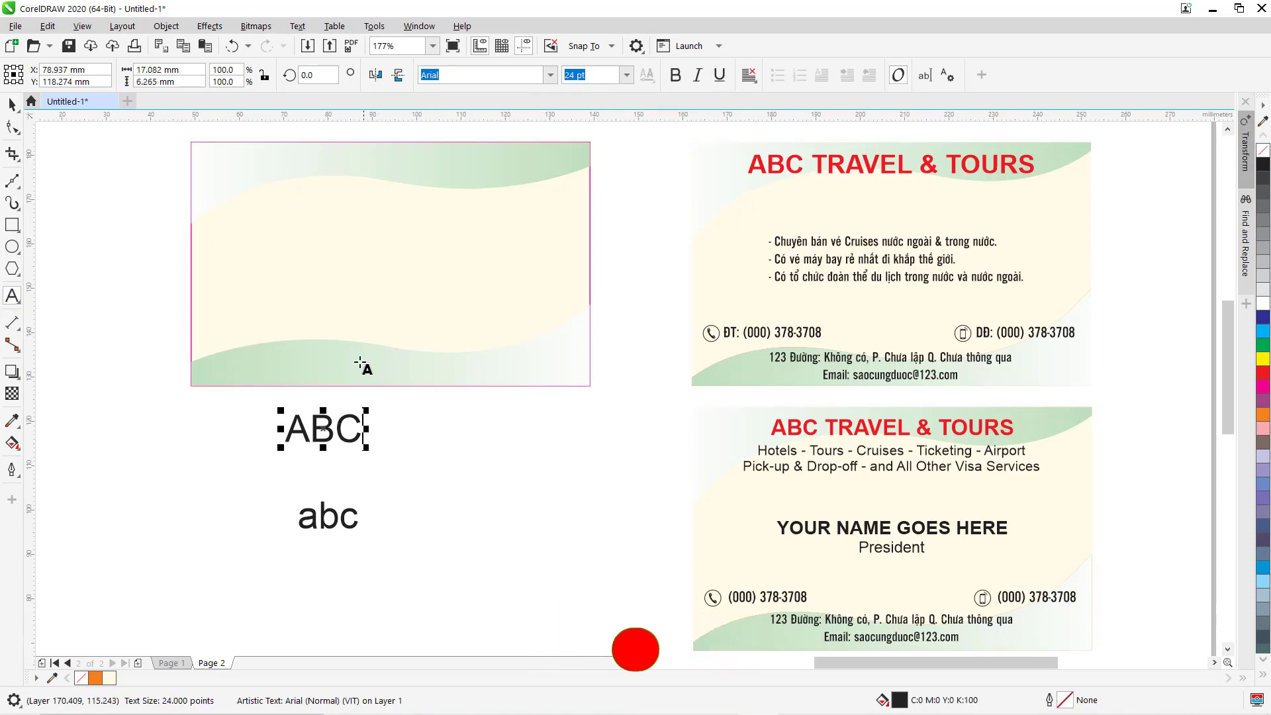
text(TRA)
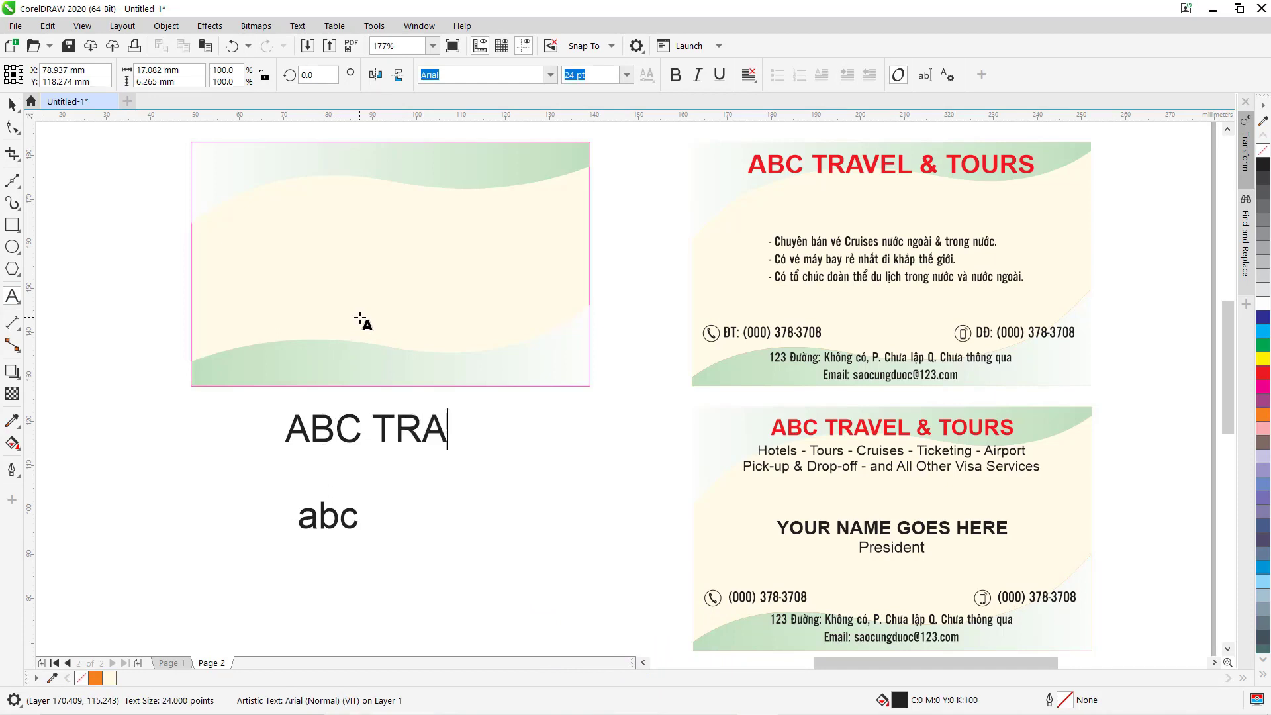
text(VEL)
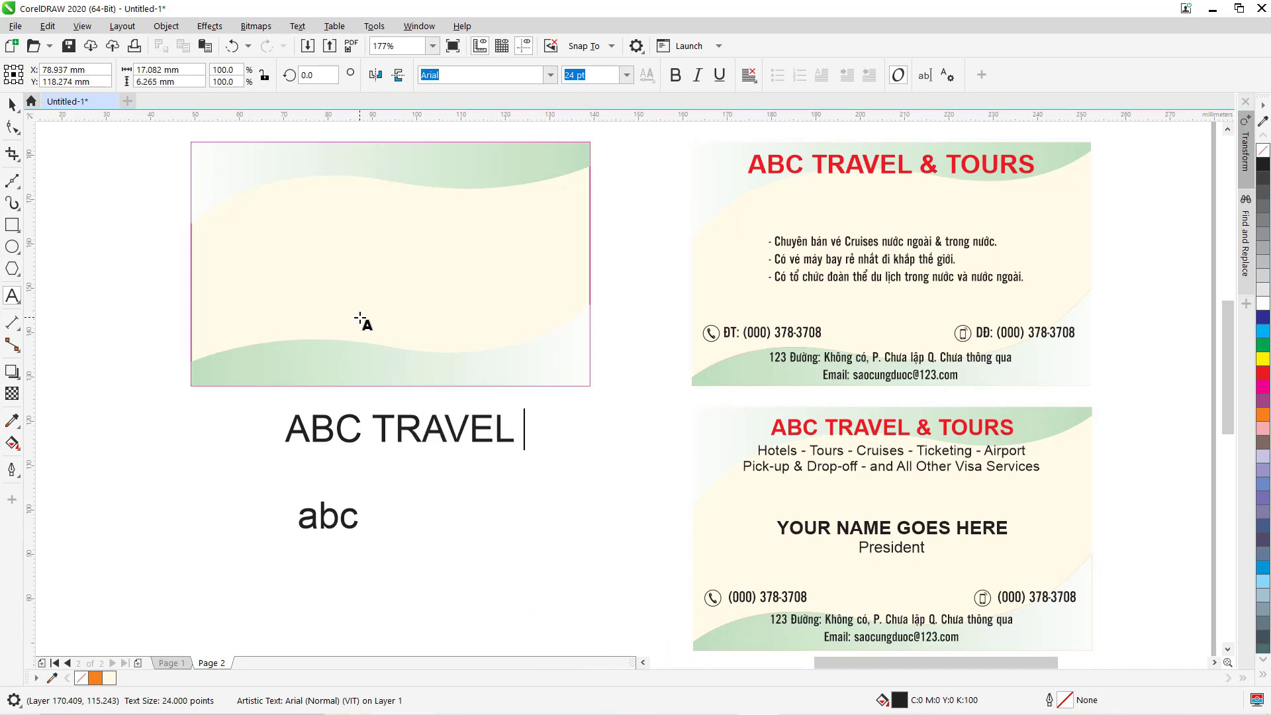
text( & TOURS)
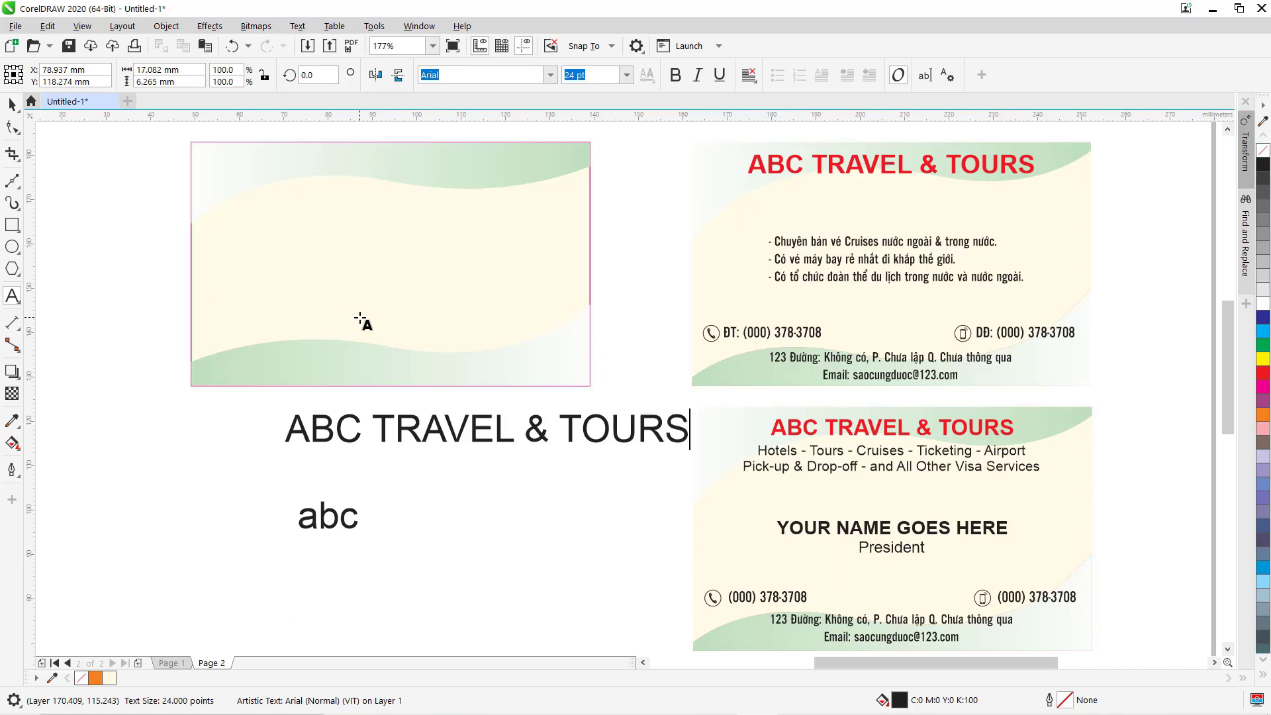
click(15, 107)
drag(438, 424, 351, 173)
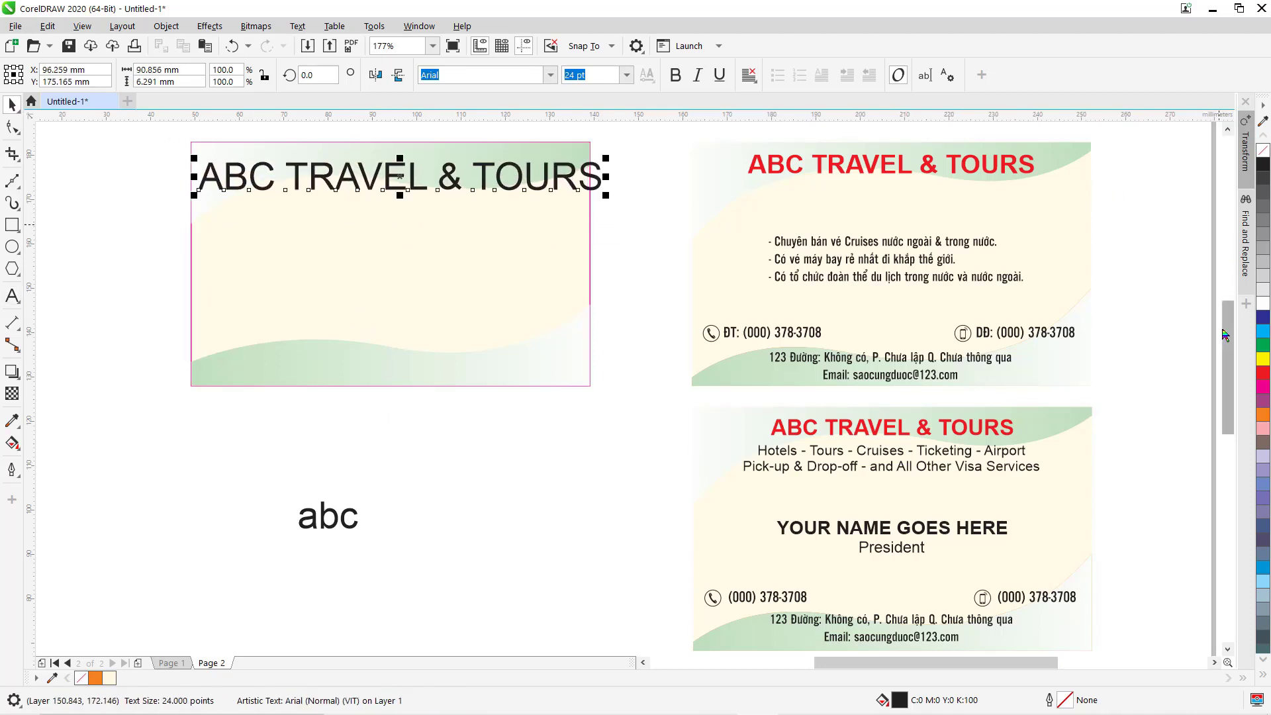
click(1265, 375)
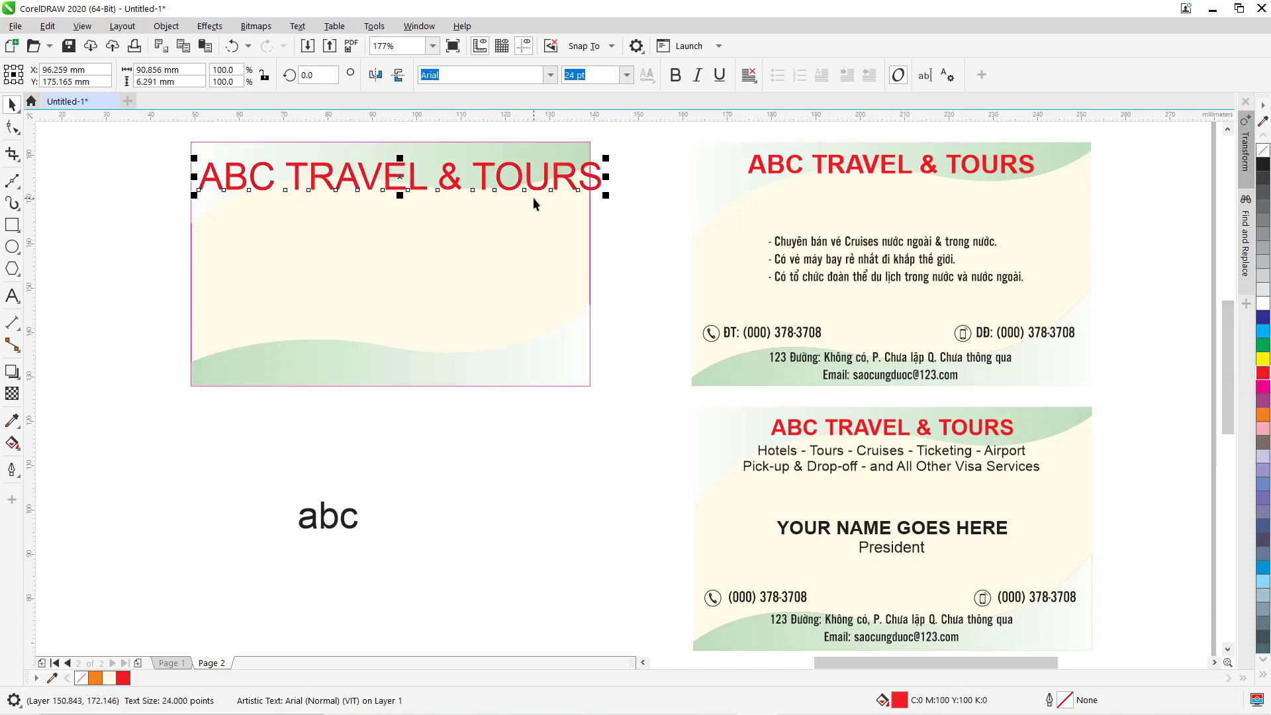
Format the title as 14 pt bold with centre text alignment.
ctrl+click(792, 170)
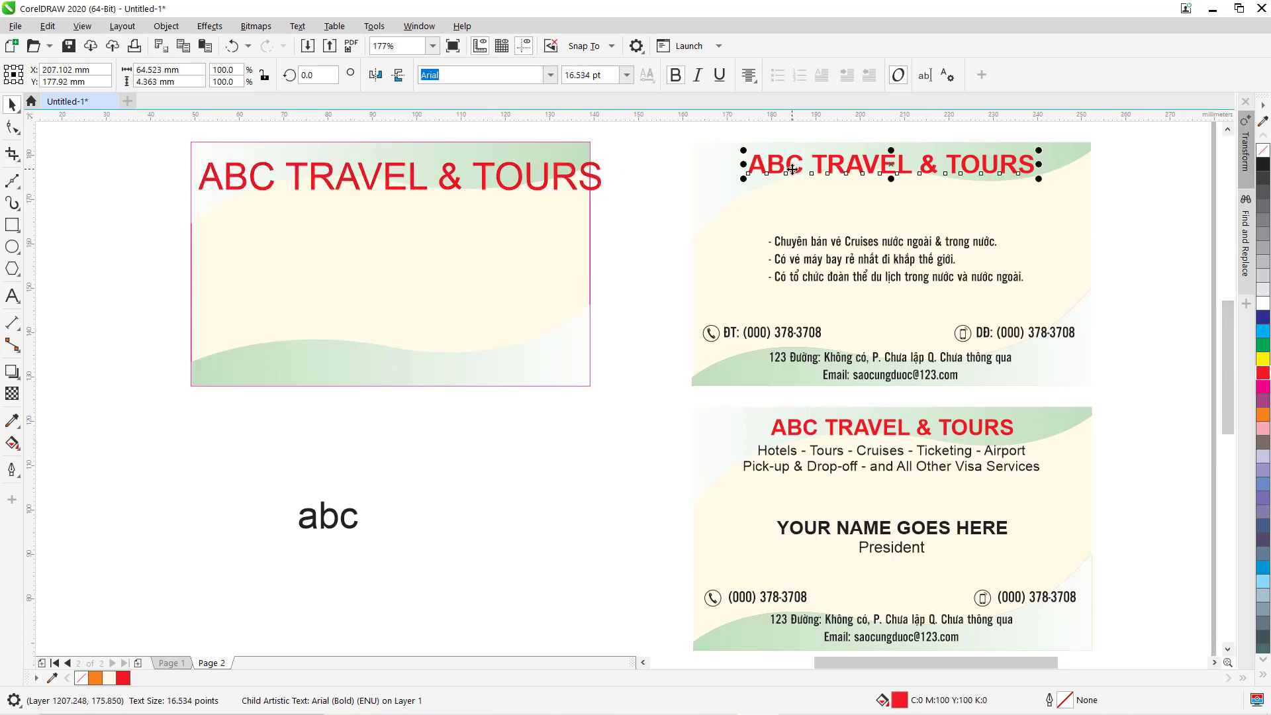
click(595, 172)
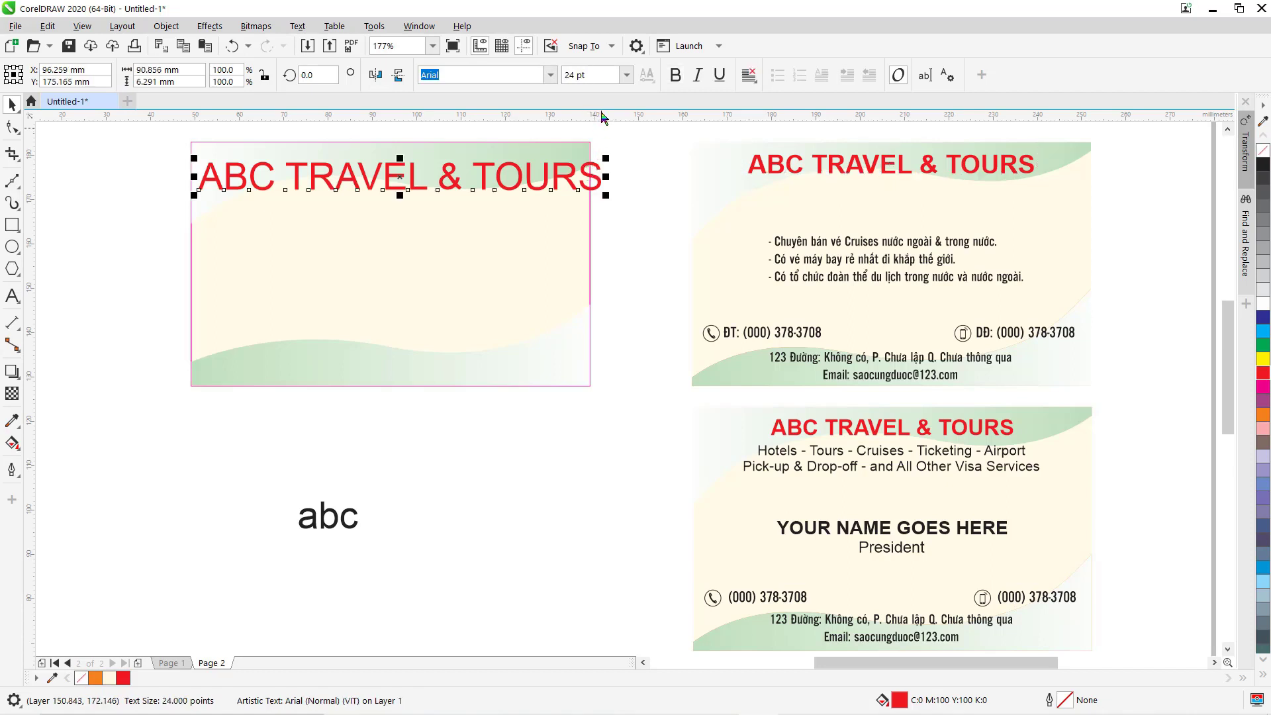
click(626, 75)
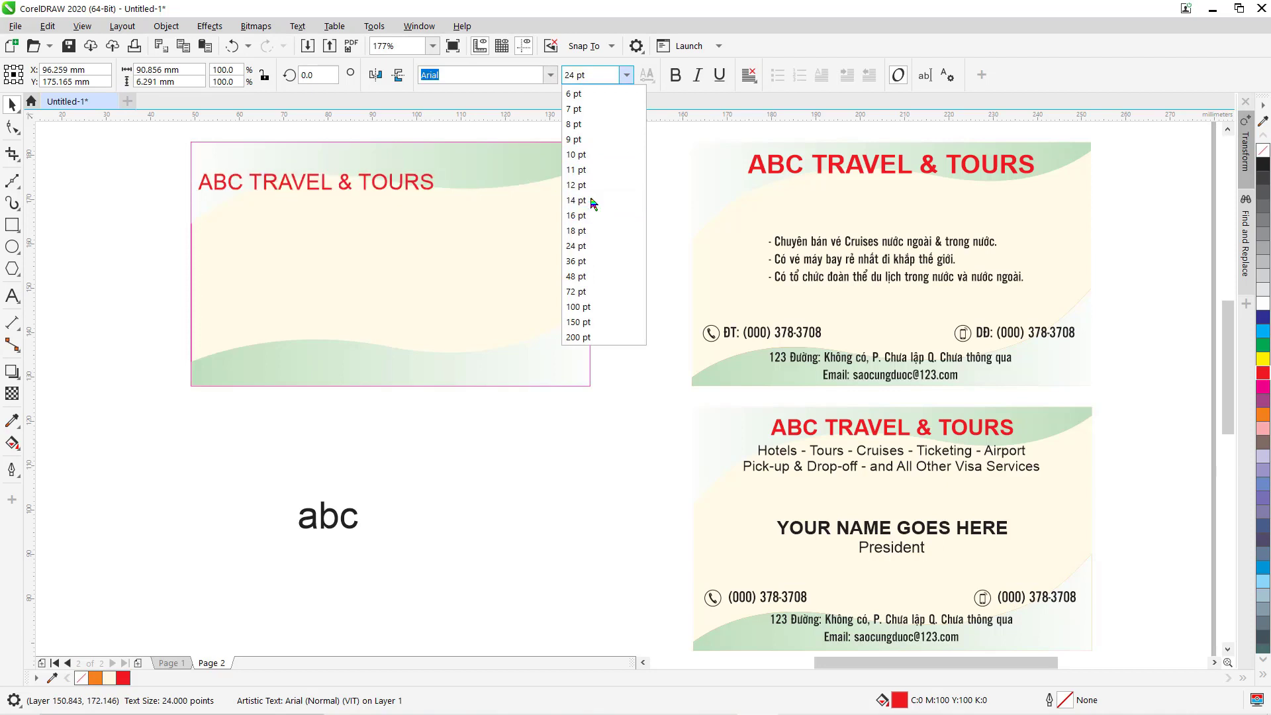
click(589, 201)
click(675, 75)
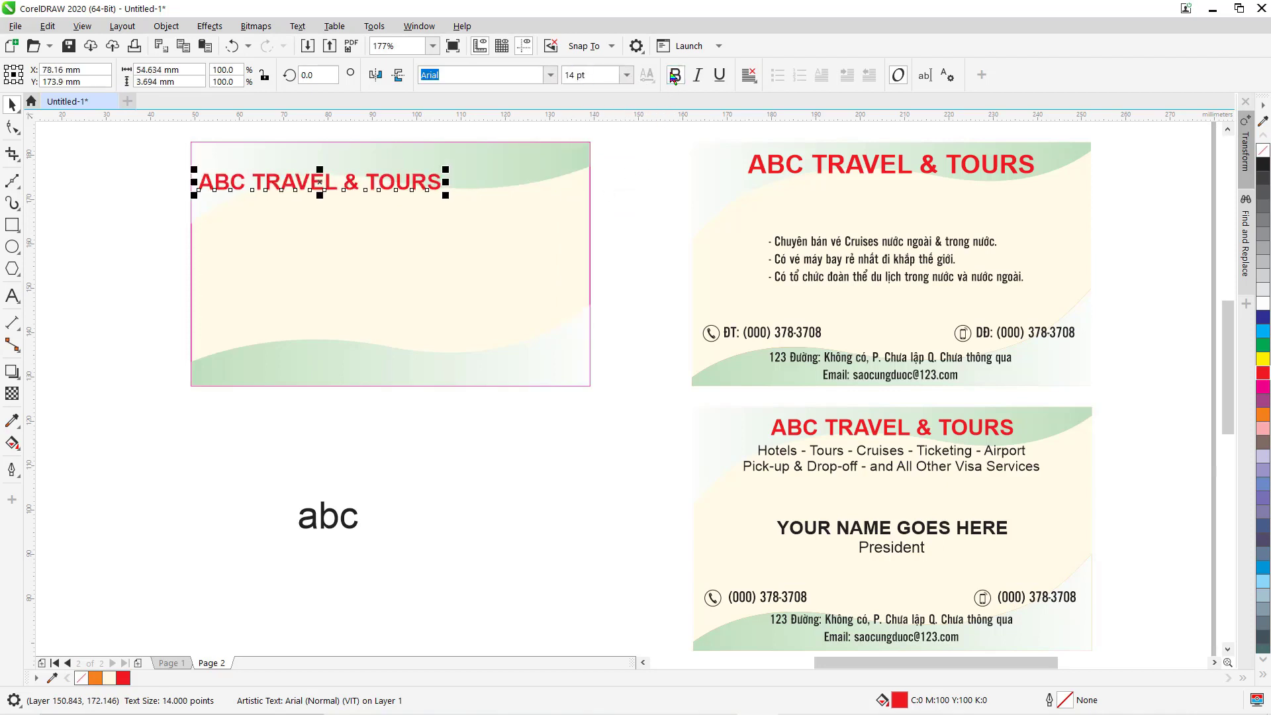
click(745, 76)
click(768, 131)
Centre the title horizontally on the card and nudge it up near the top edge.
shift+click(580, 157)
key(c)
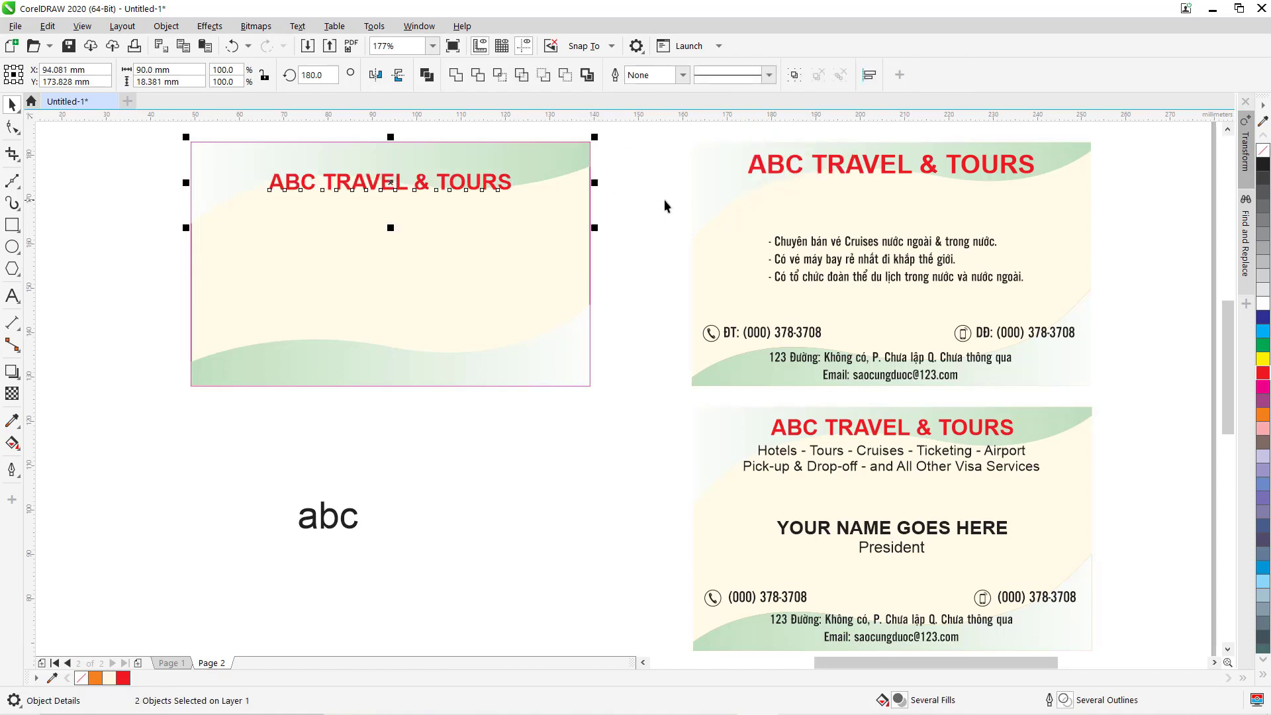
key(Escape)
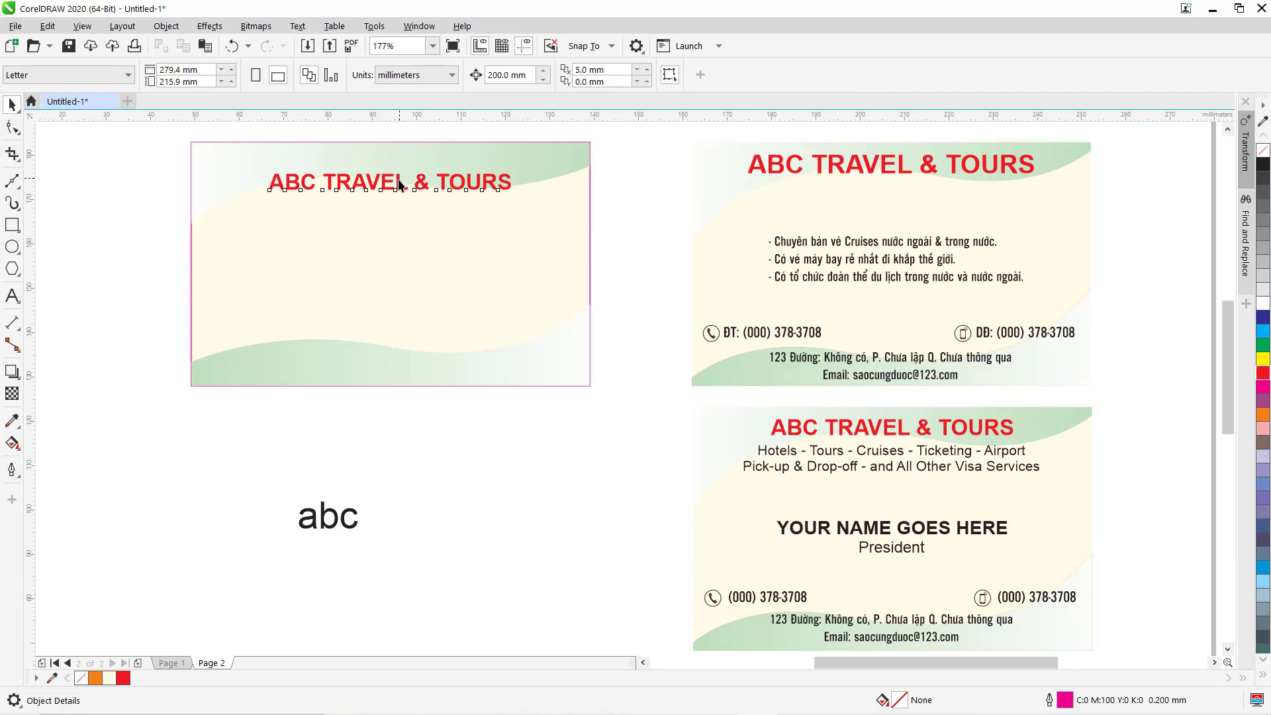
click(390, 181)
drag(389, 180, 390, 160)
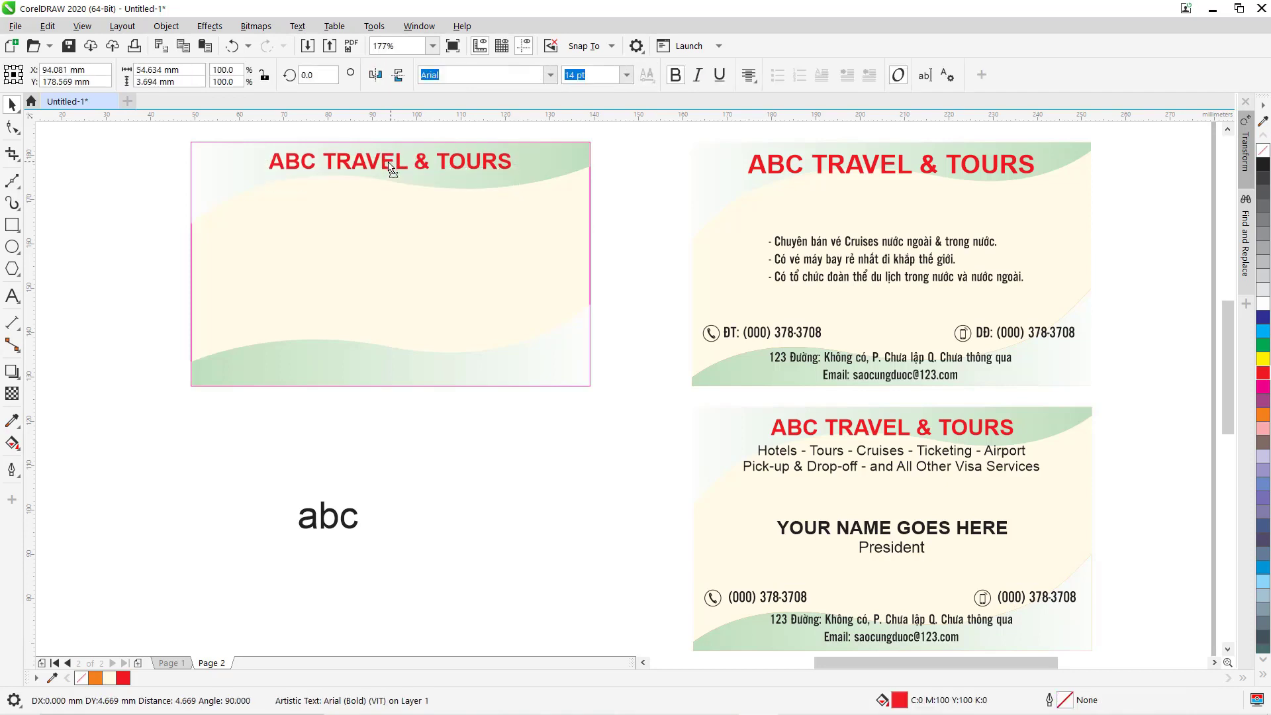
Move the abc text to the card's upper left and type a first dash-led placeholder line.
click(313, 525)
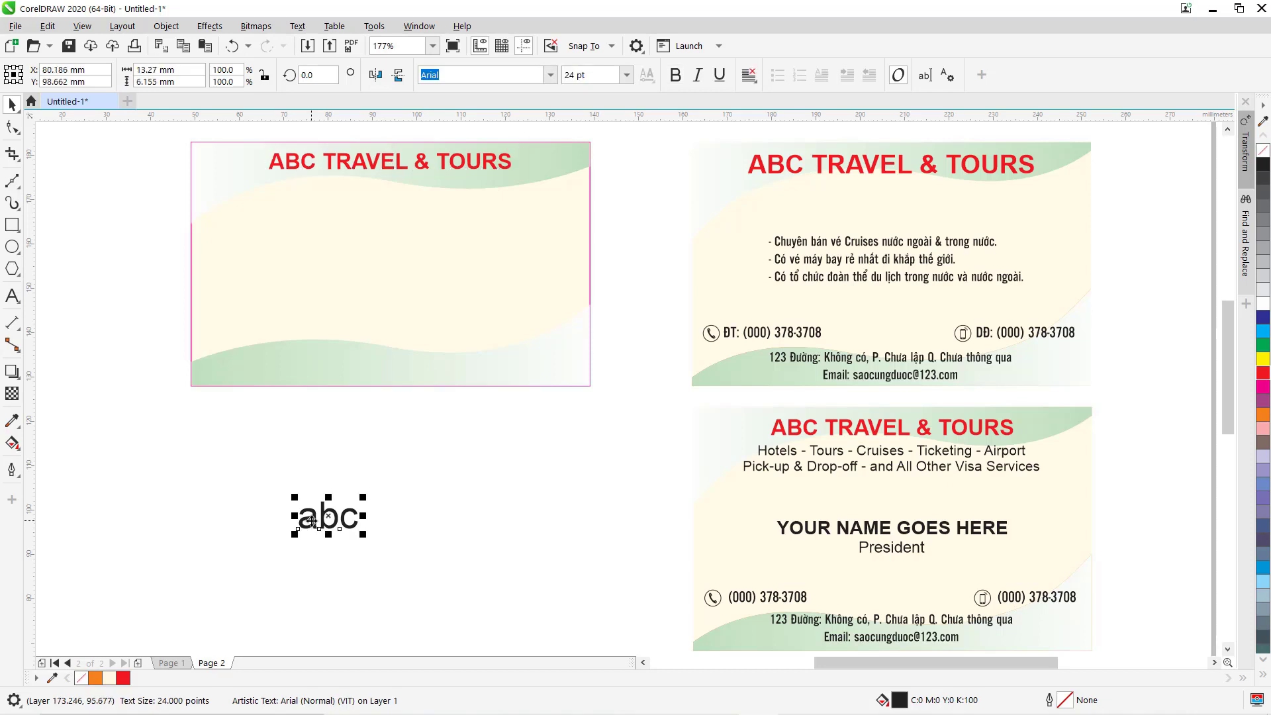
drag(311, 521, 267, 268)
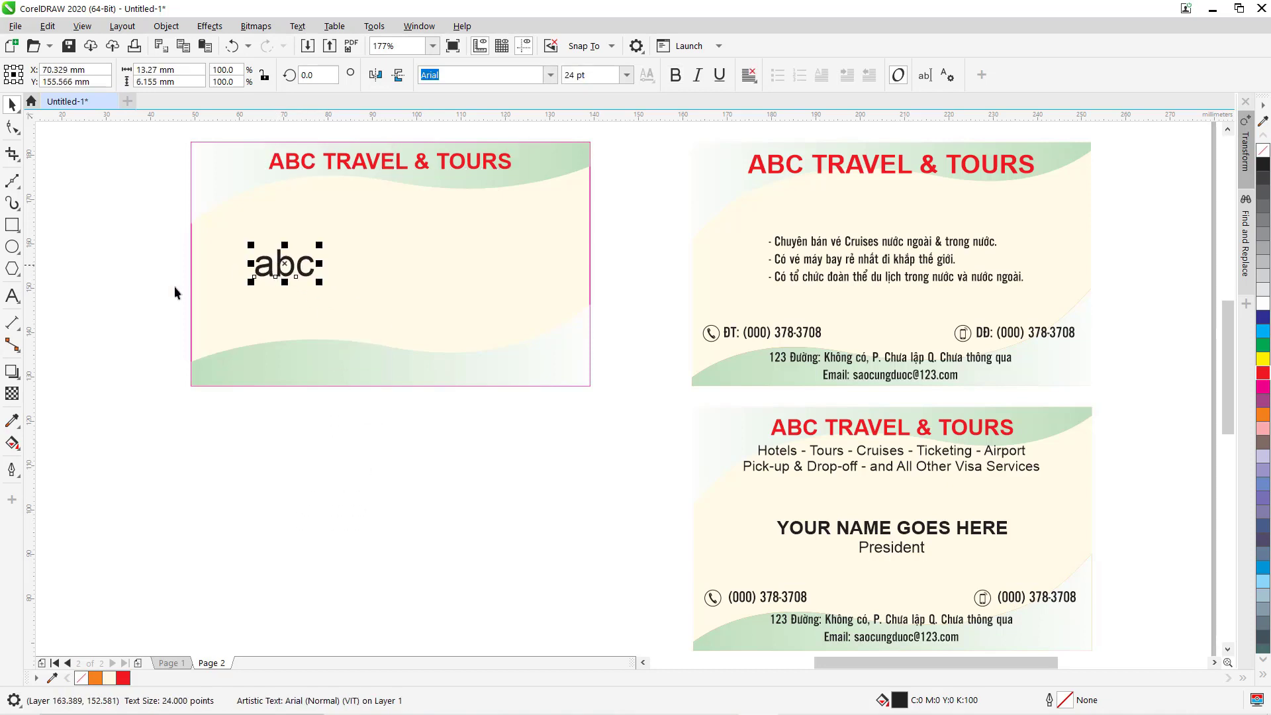
click(12, 303)
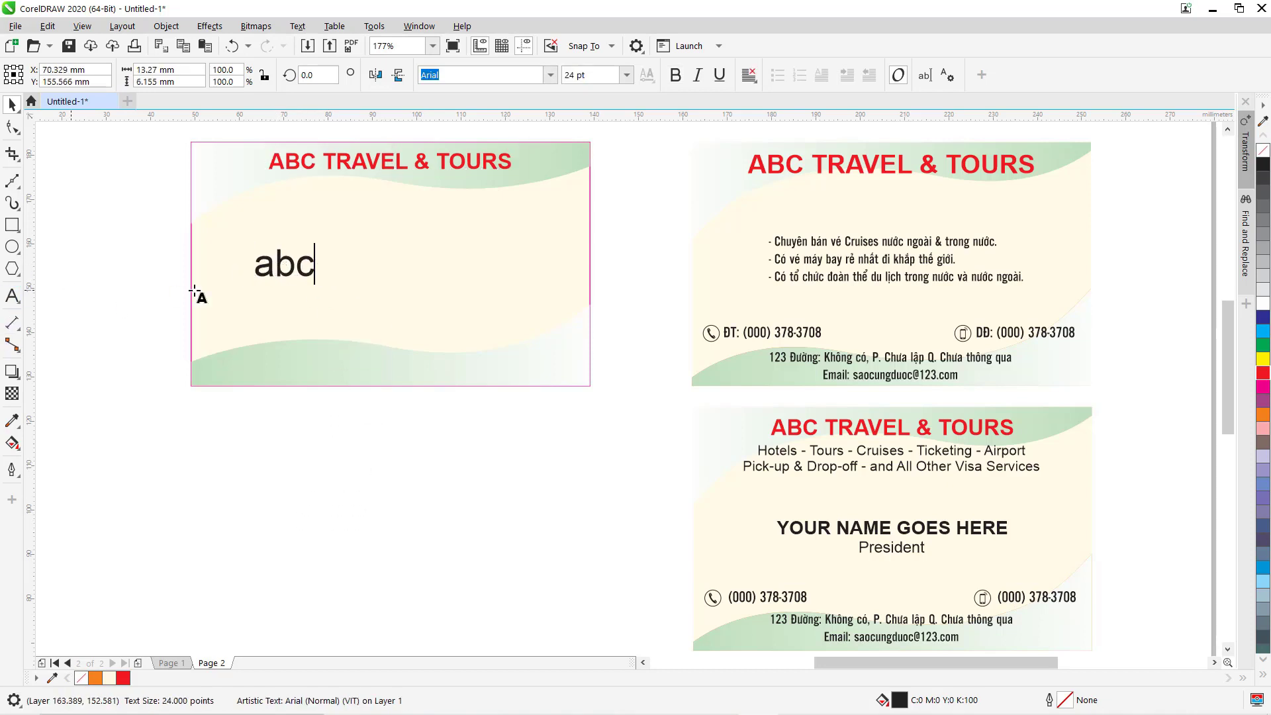
click(257, 267)
text(- )
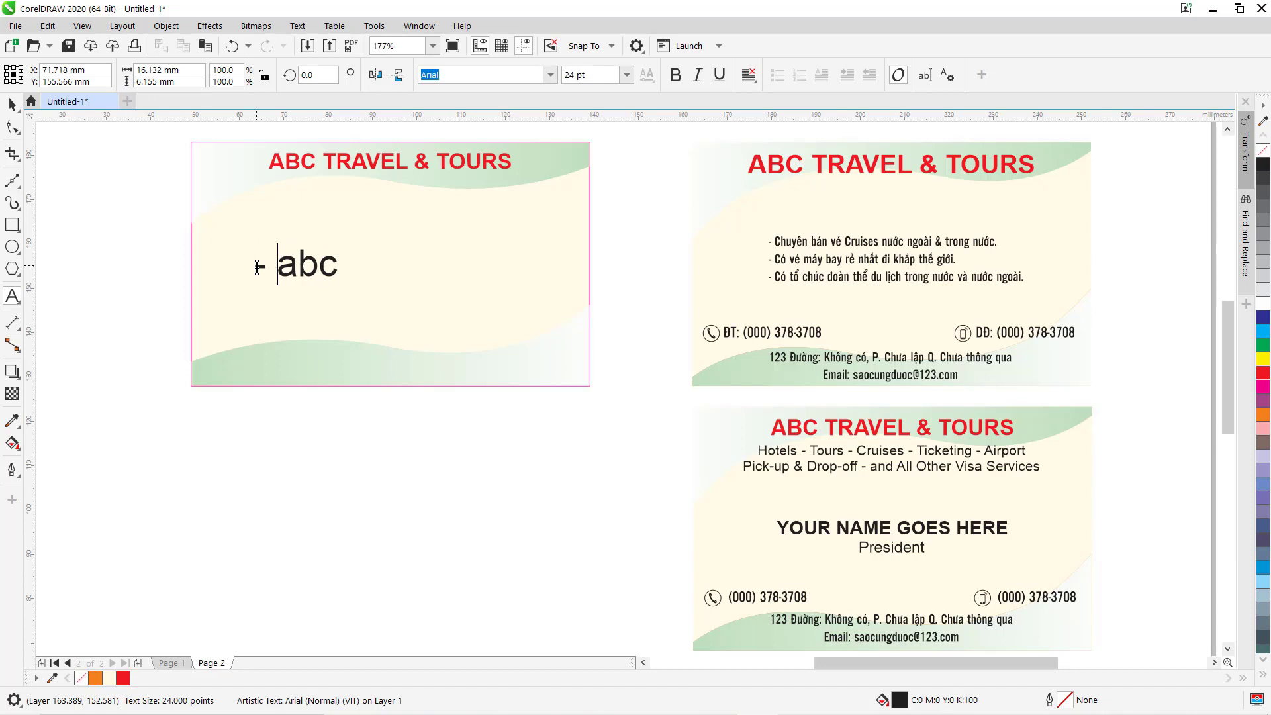
text(bgNHAJ)
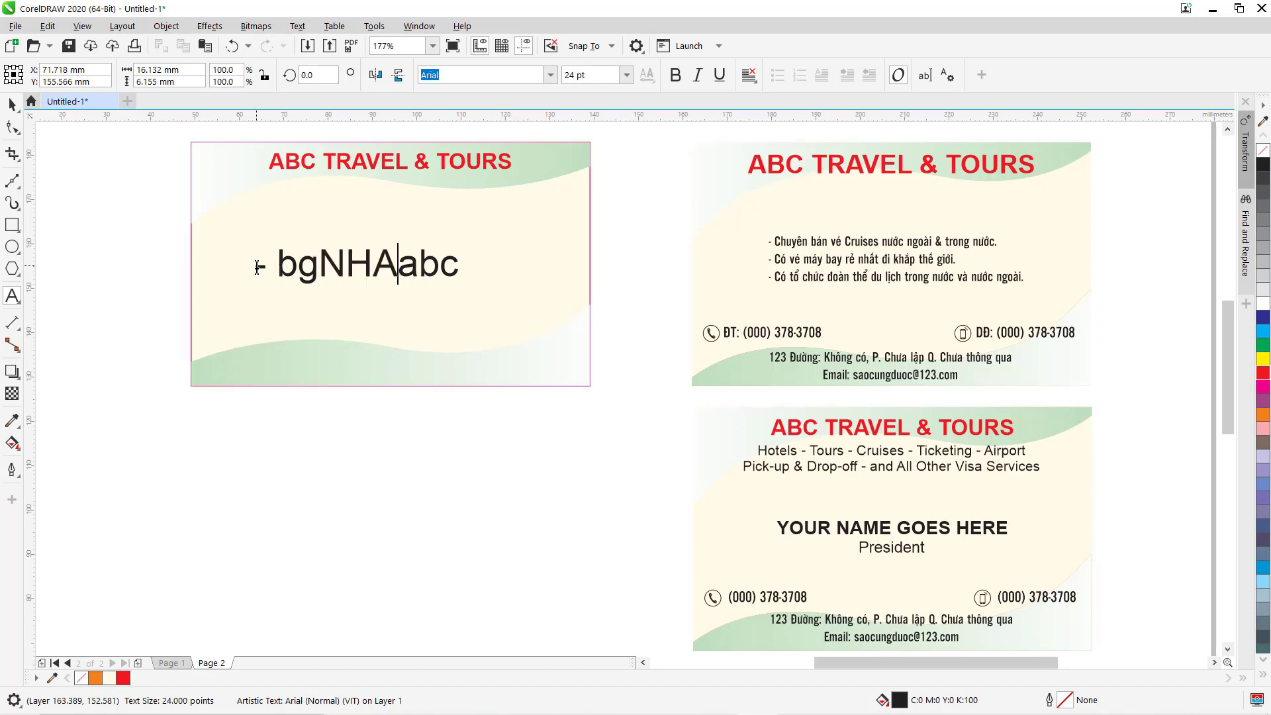
key(BackSpace)
key(BackSpace)
key(BackSpace)
key(BackSpace)
key(BackSpace)
key(BackSpace)
key(BackSpace)
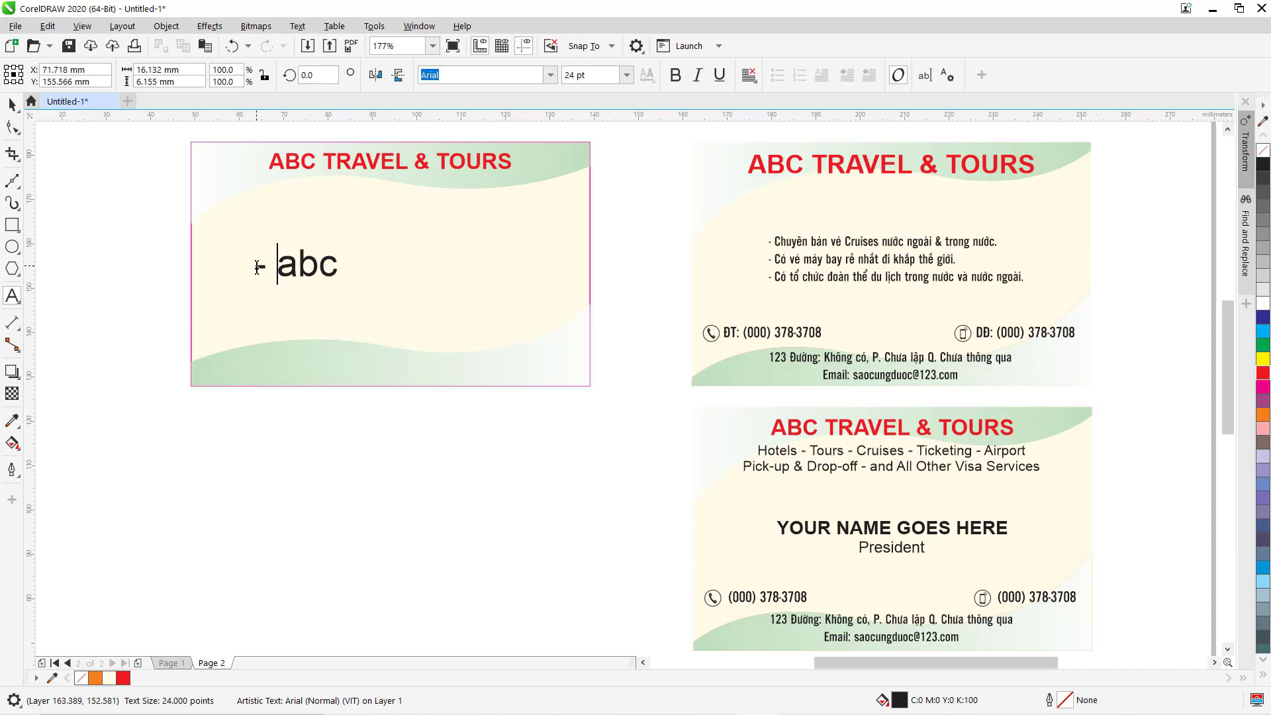
text(bagh nh)
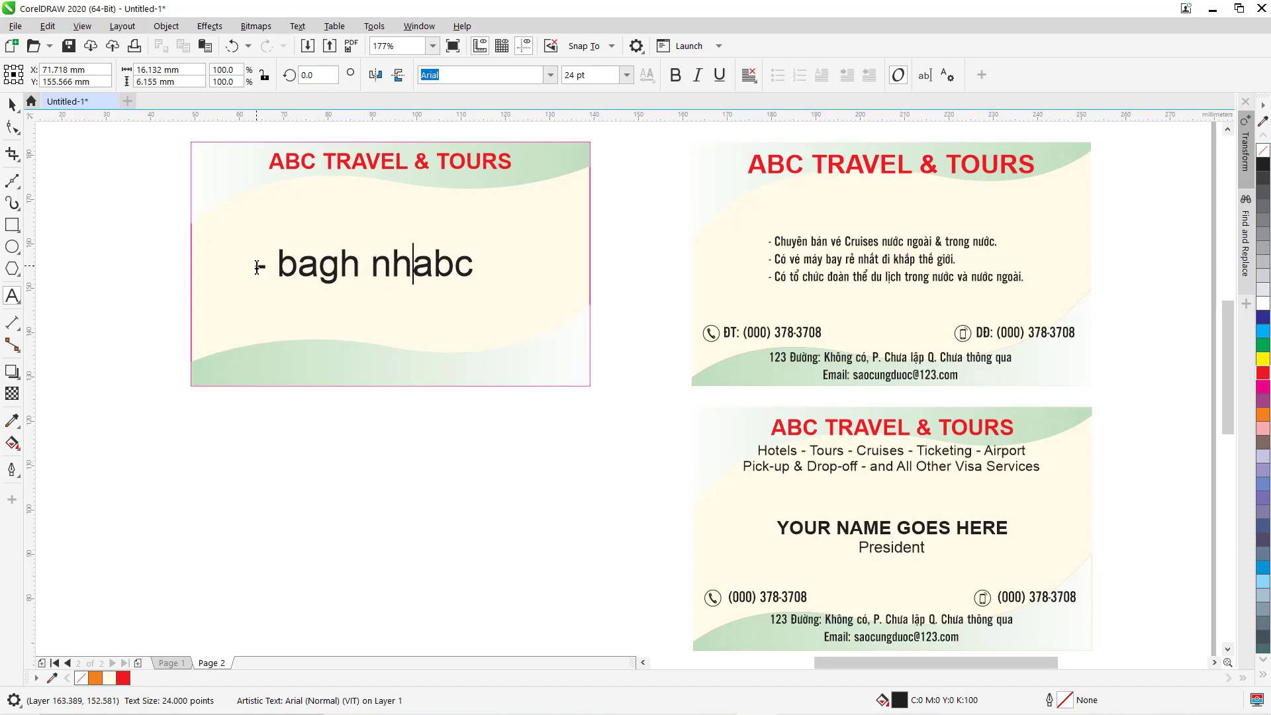
text(jcu )
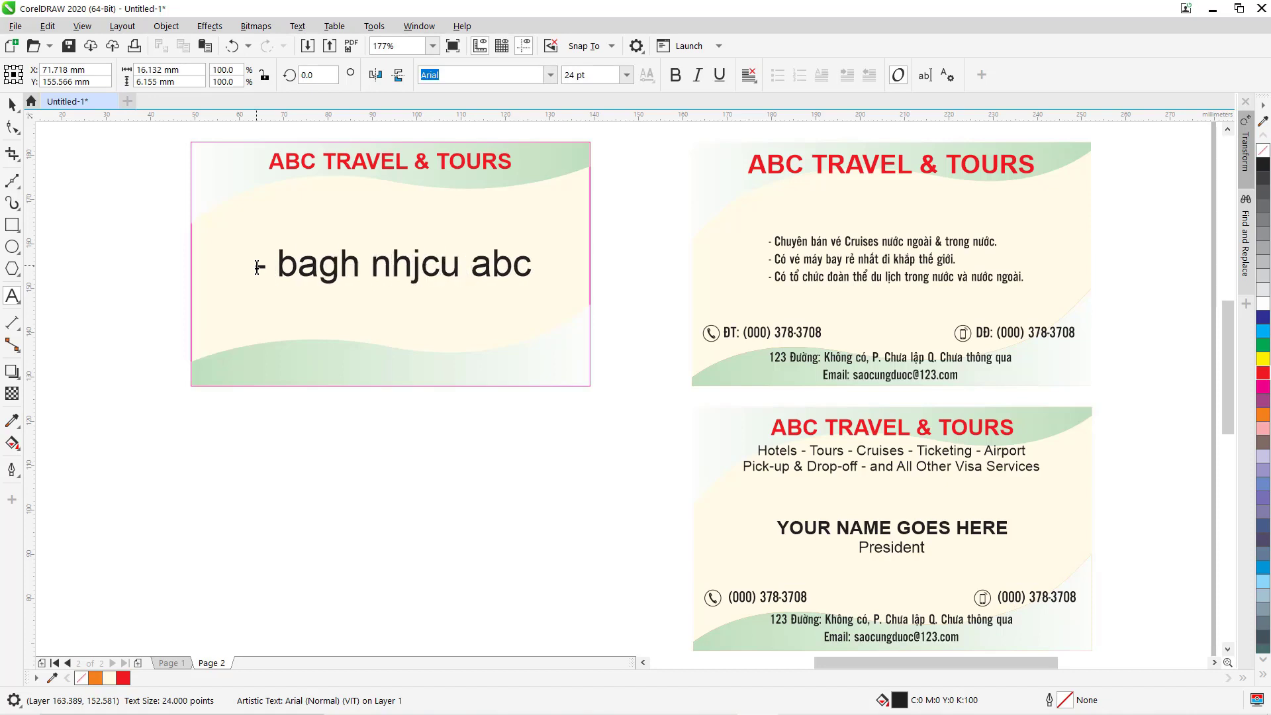
text(junh)
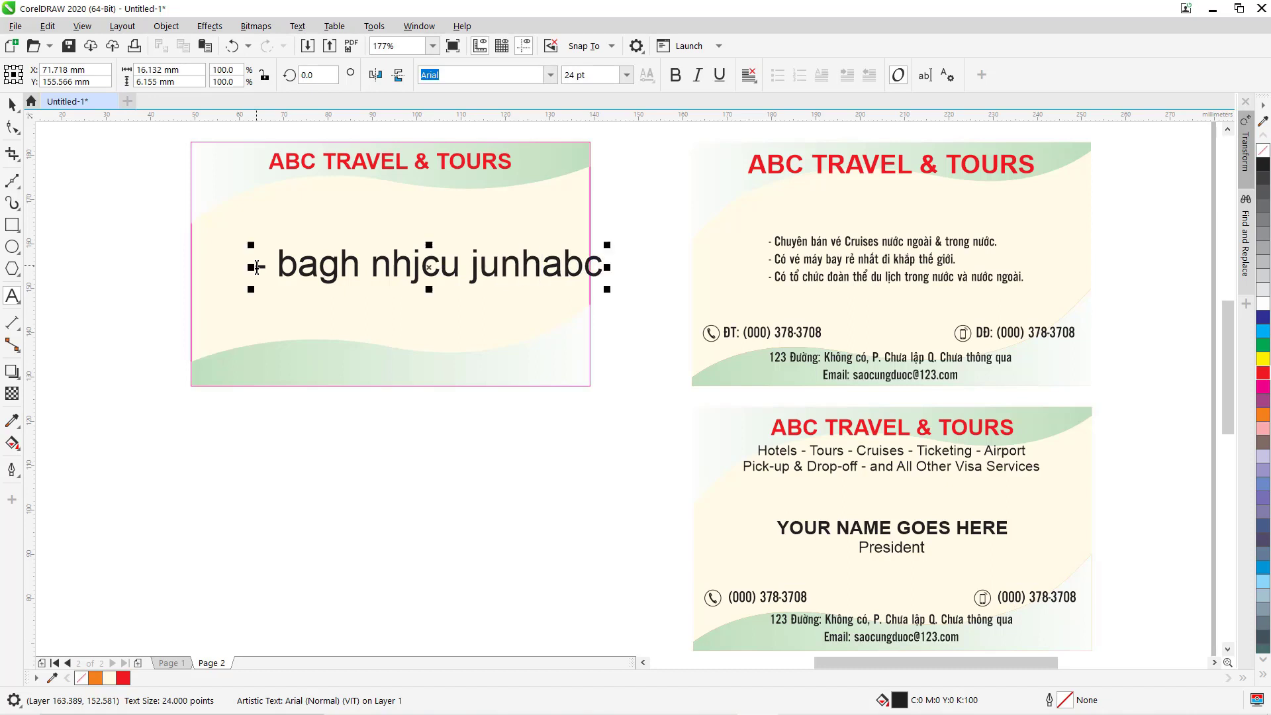
Add two more dash lines: '- hfngdh nfhgdf jjhgdj' and '- bdghjd jurimgh mkjywn'.
click(610, 263)
key(Return)
text(- hfng)
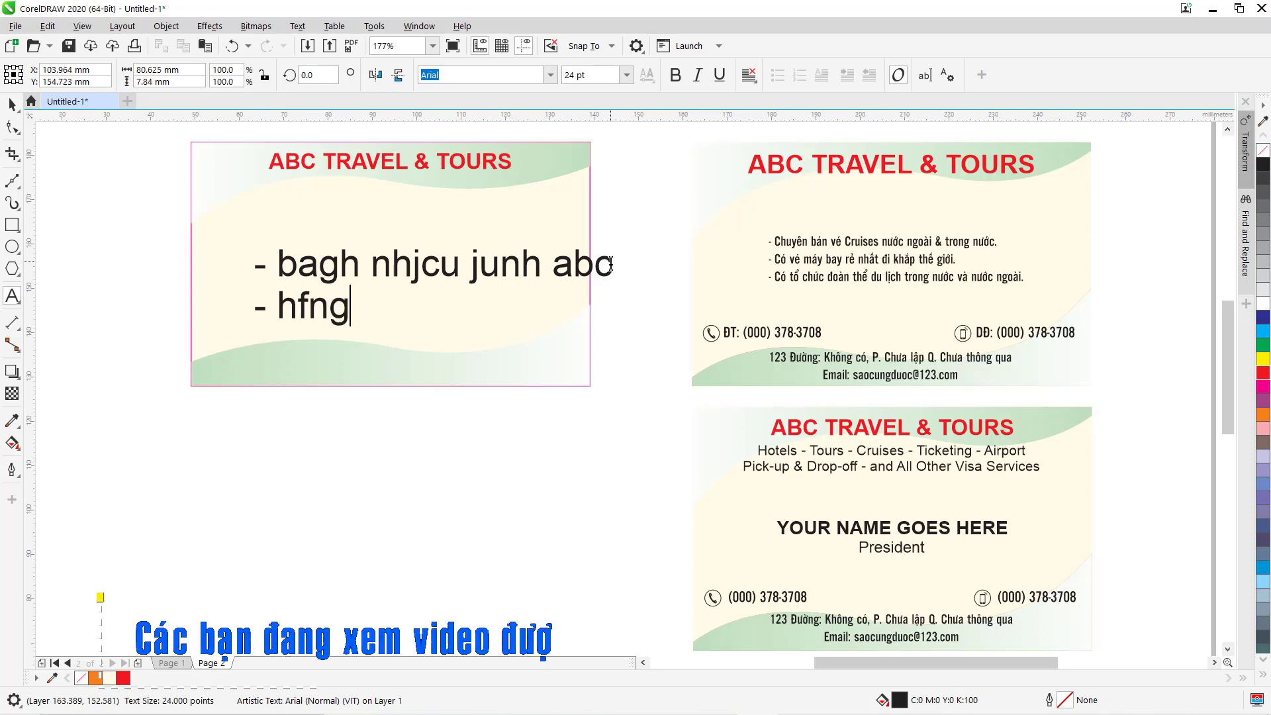
text(dh nfhgdf  jjhgdj)
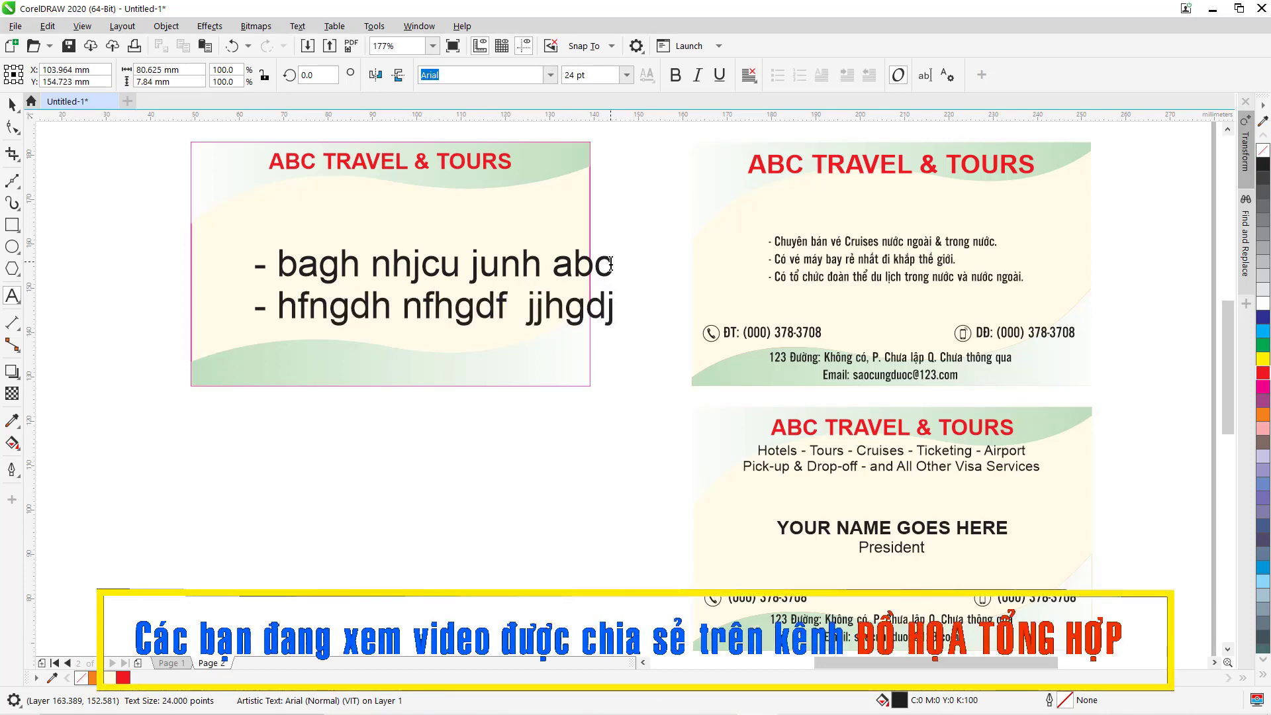
key(Return)
text(- bdghjd j)
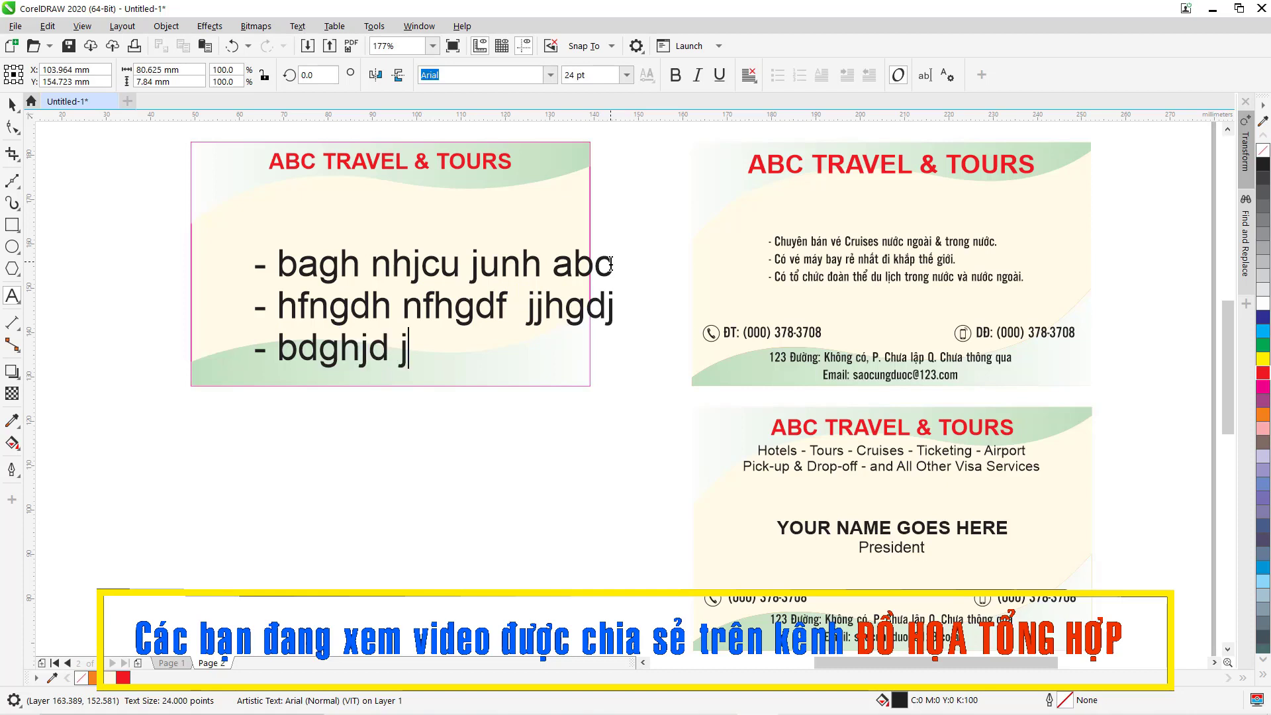
text(urimgh mkjywn)
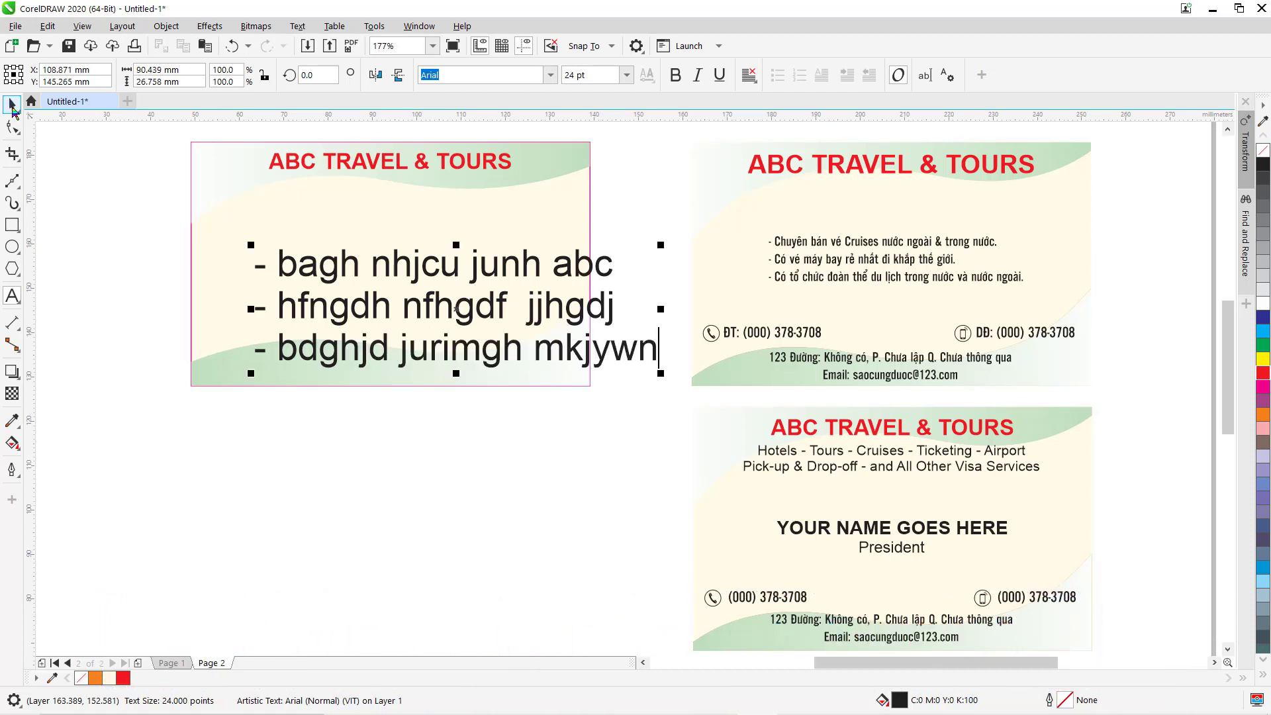
Restyle the bullet lines to UTM Alter Gothic 10 pt, matching the right card, and reposition them.
click(12, 105)
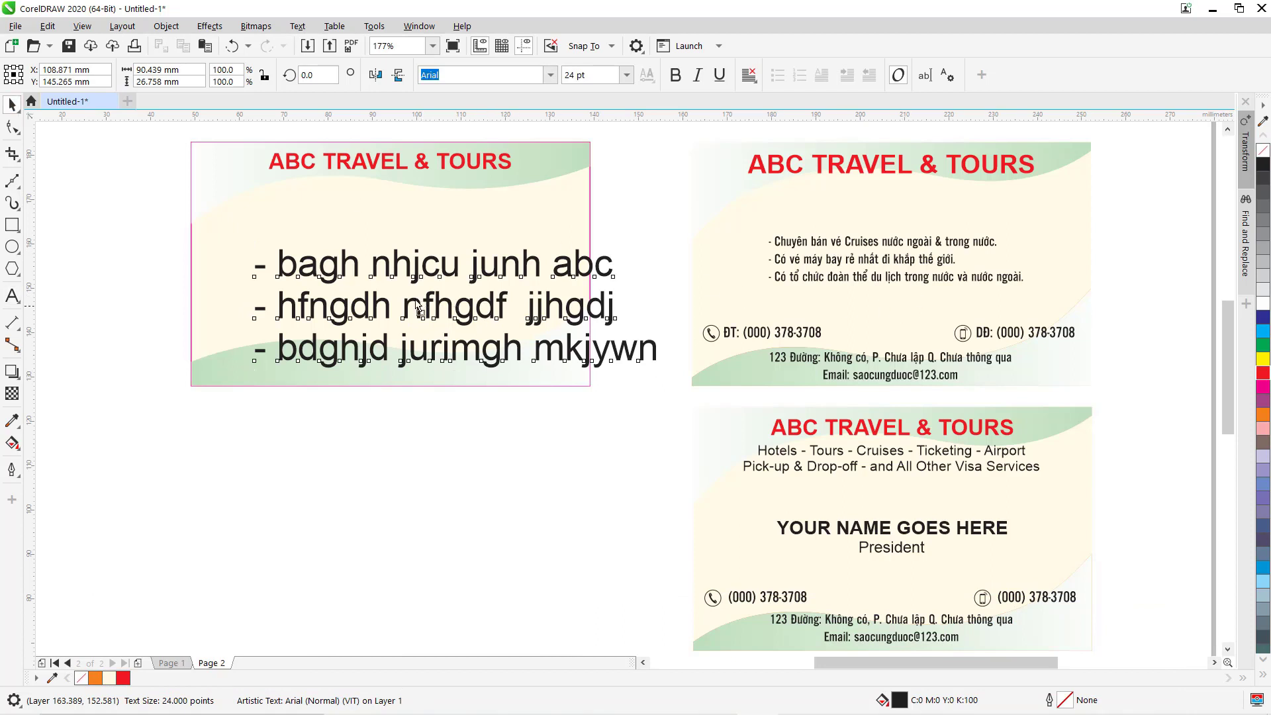
drag(424, 311, 404, 266)
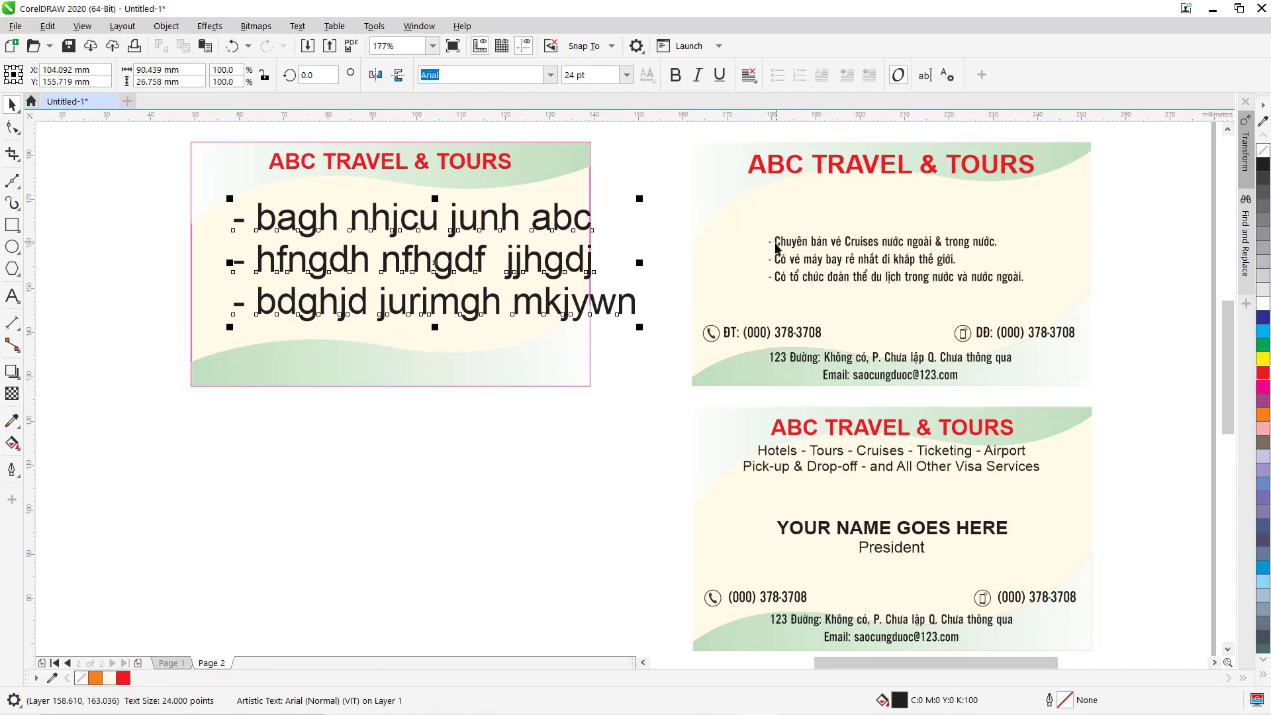
ctrl+click(778, 249)
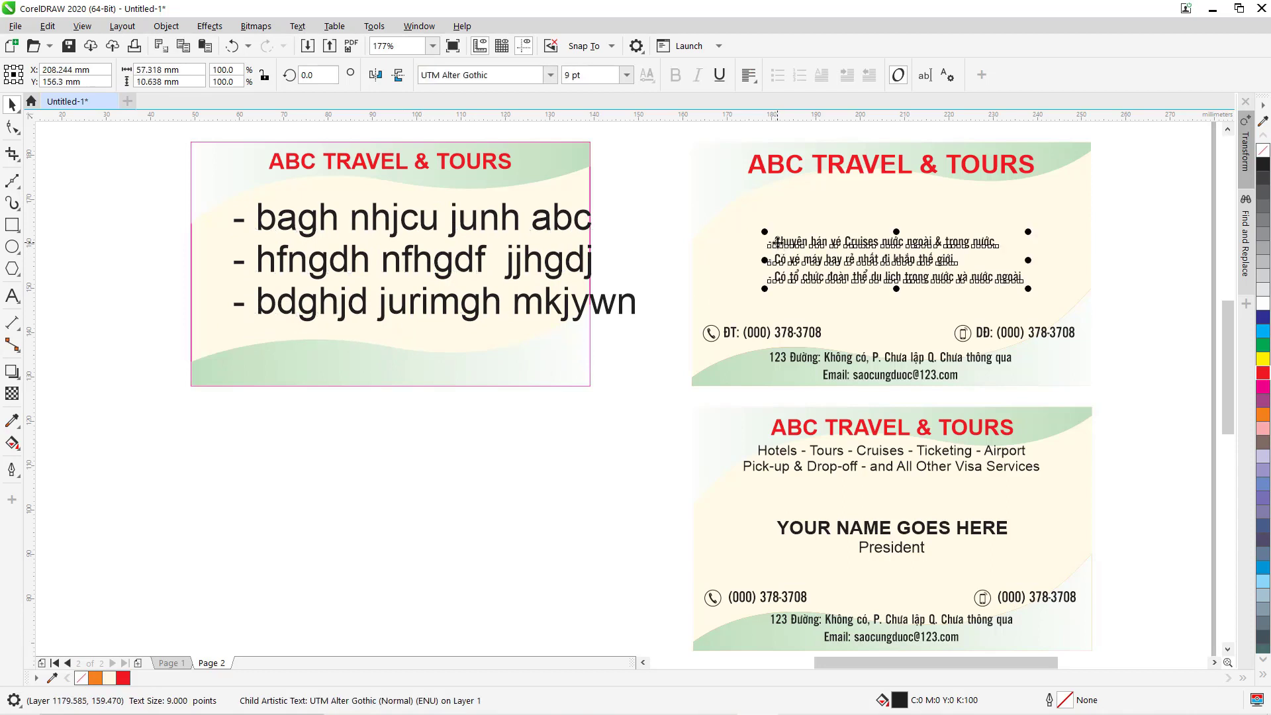
click(489, 212)
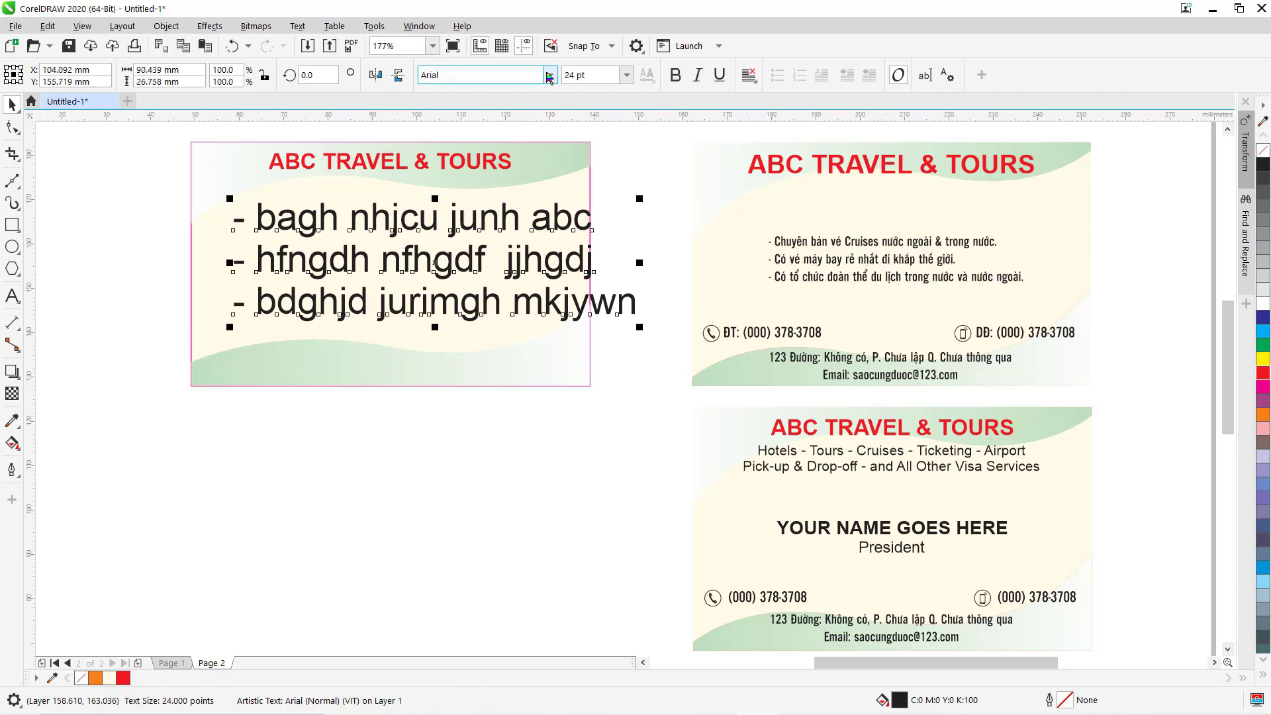
click(523, 75)
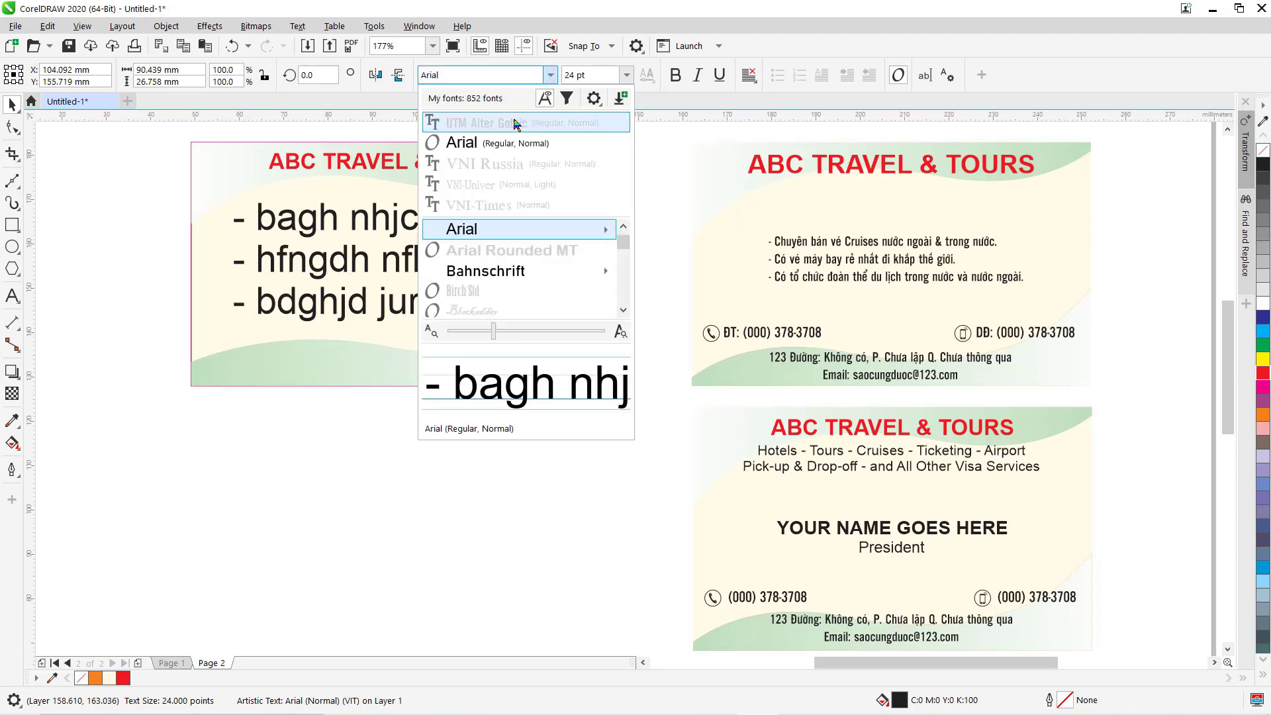
click(511, 125)
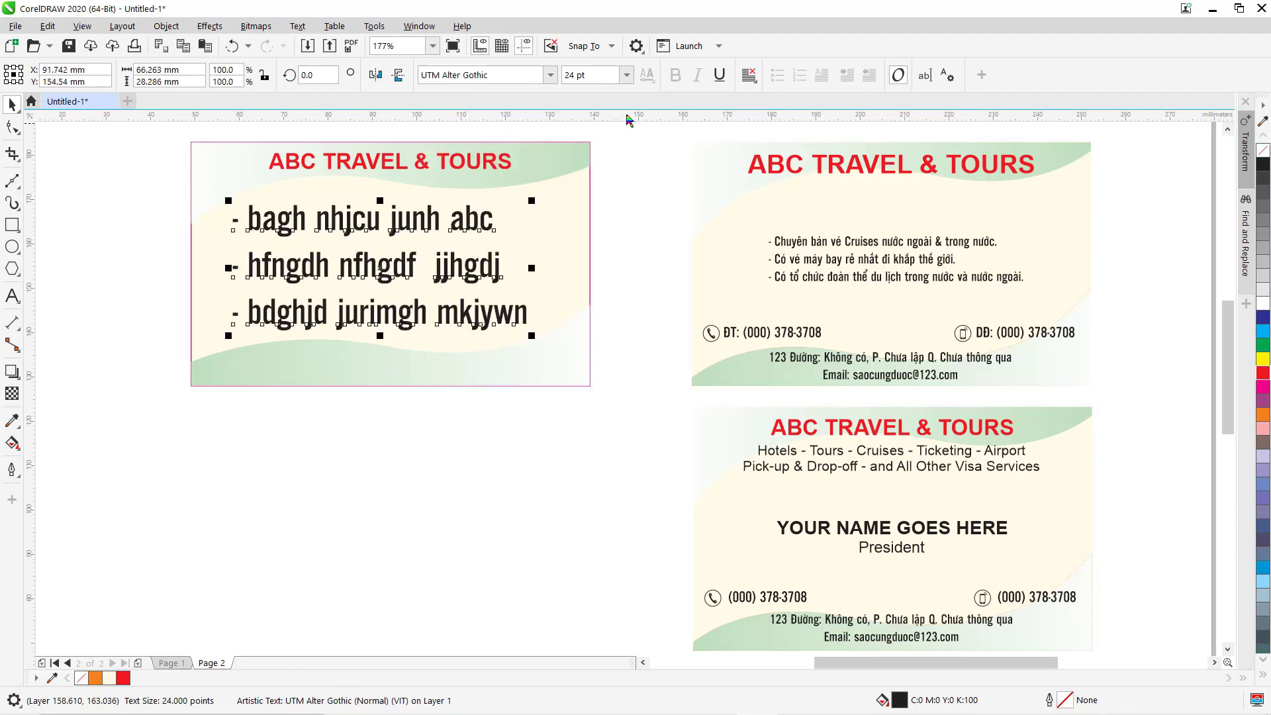
click(626, 74)
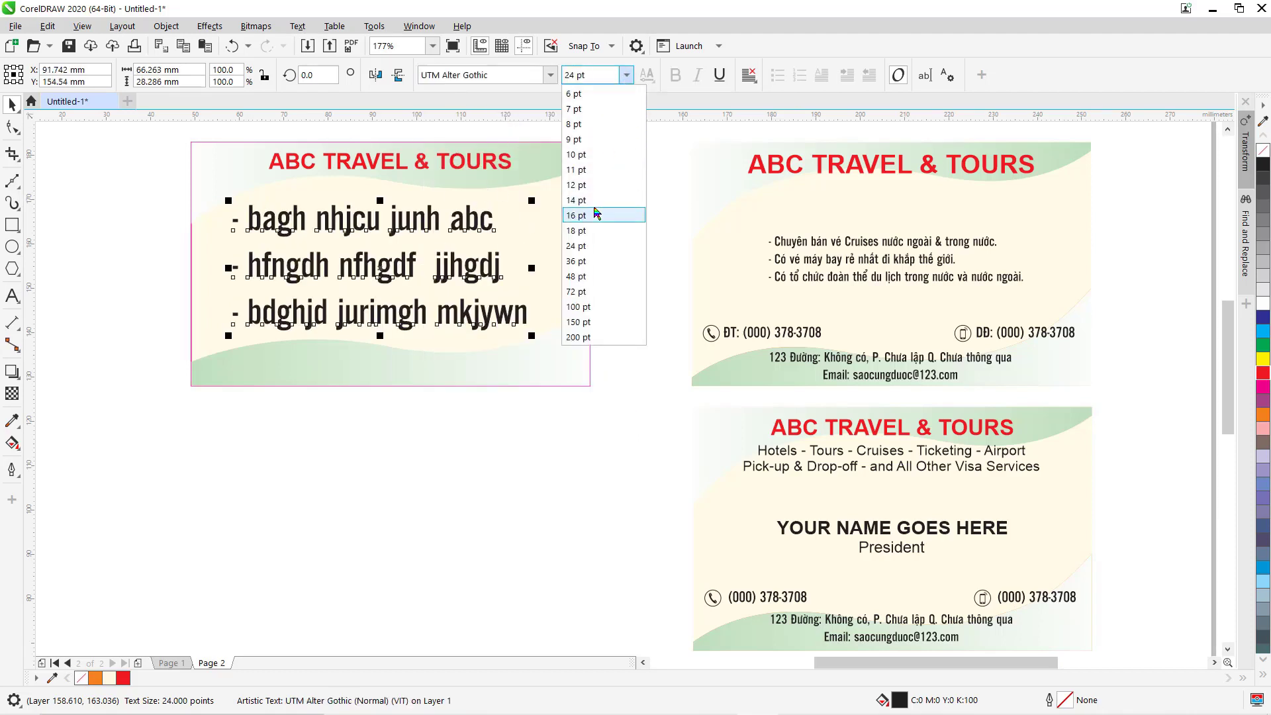
click(583, 157)
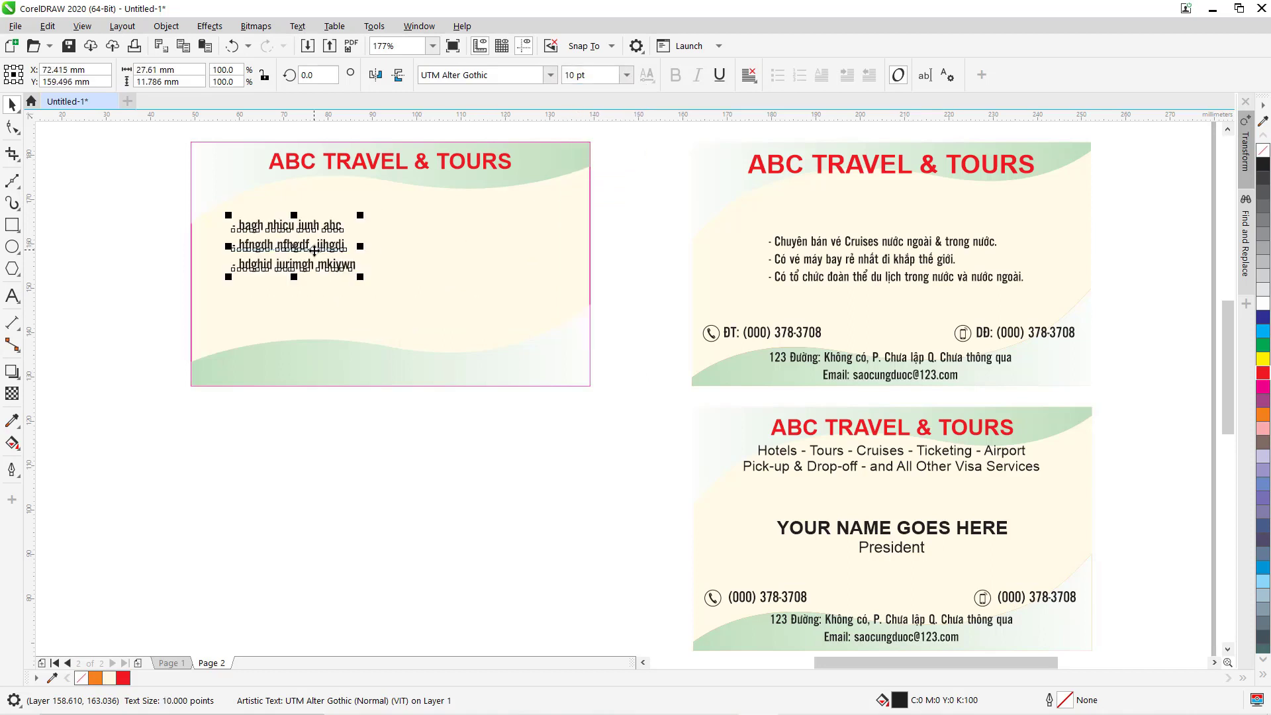
drag(309, 250, 326, 261)
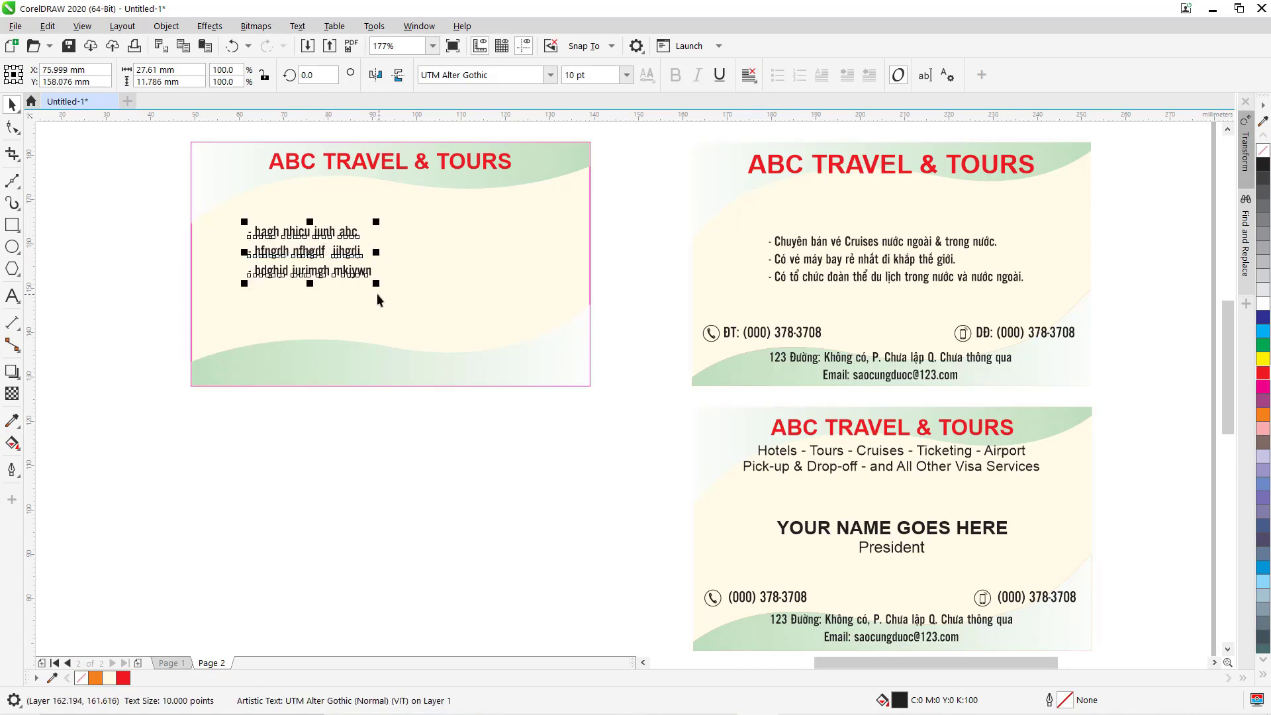
drag(226, 185, 636, 369)
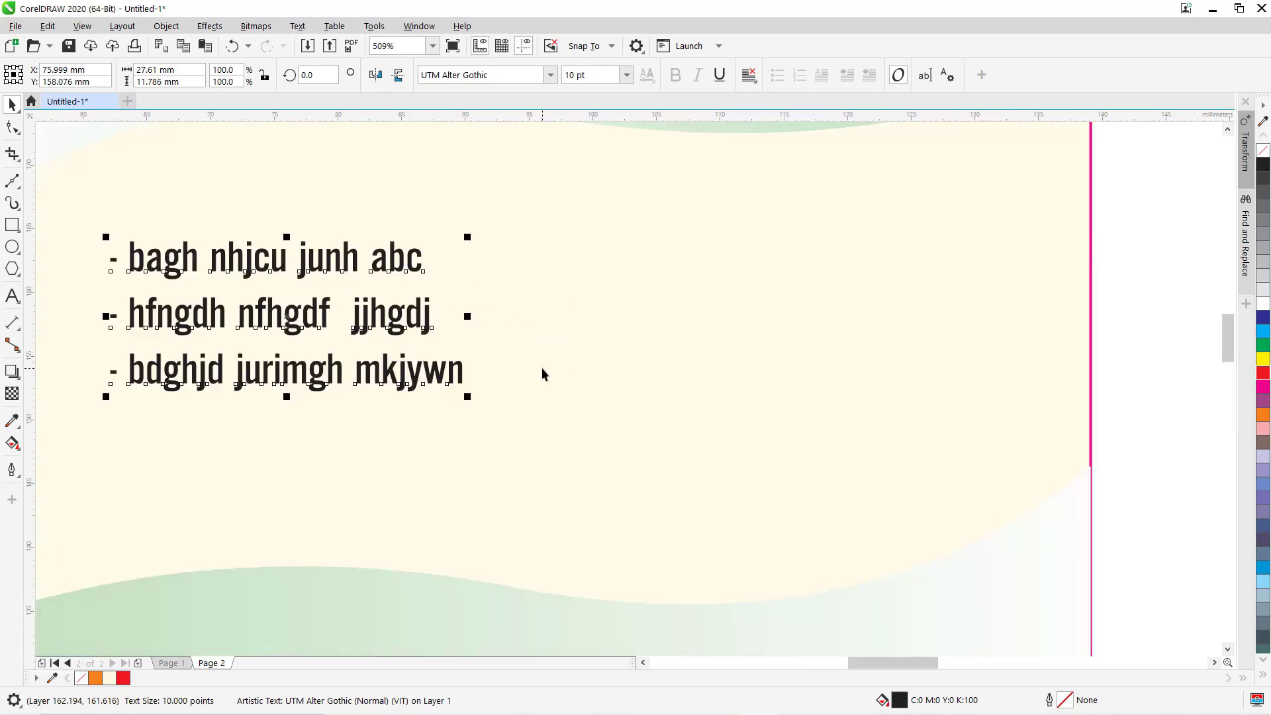
click(12, 295)
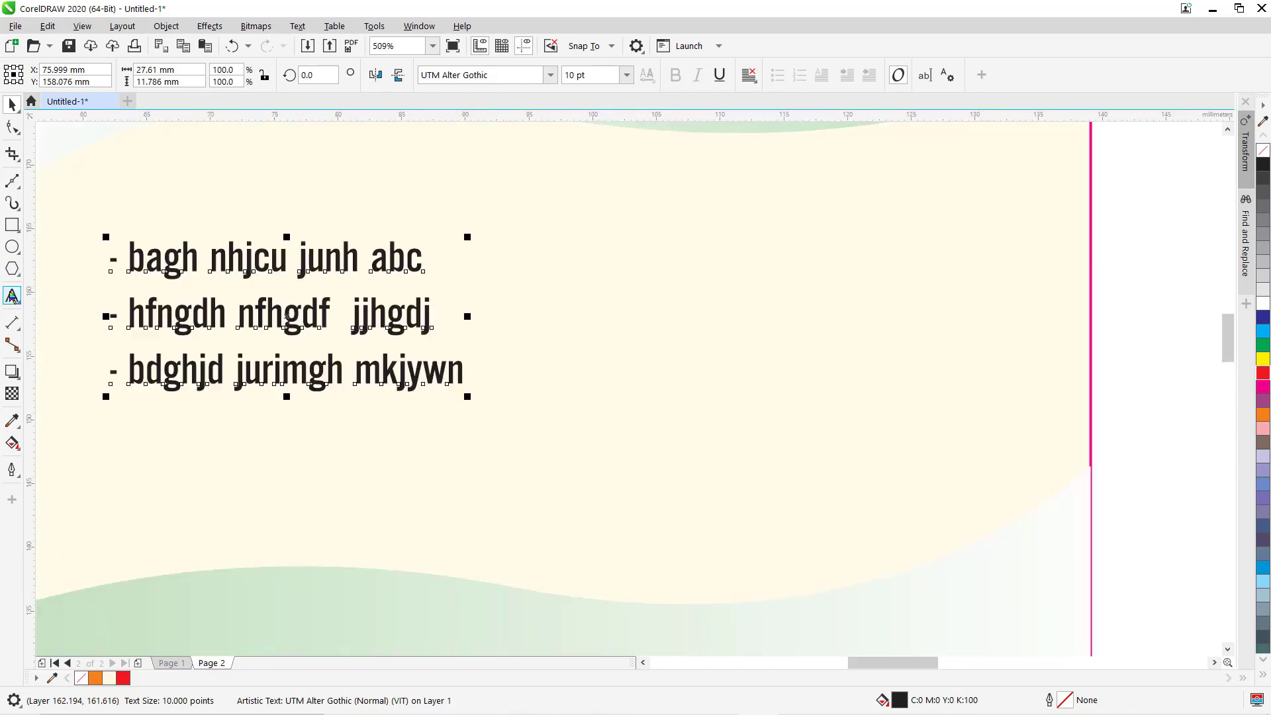
Copy 'nhjcu junh abc' and append it twice to the end of the first bullet line.
double_click(215, 258)
drag(300, 251, 418, 261)
key(ctrl+c)
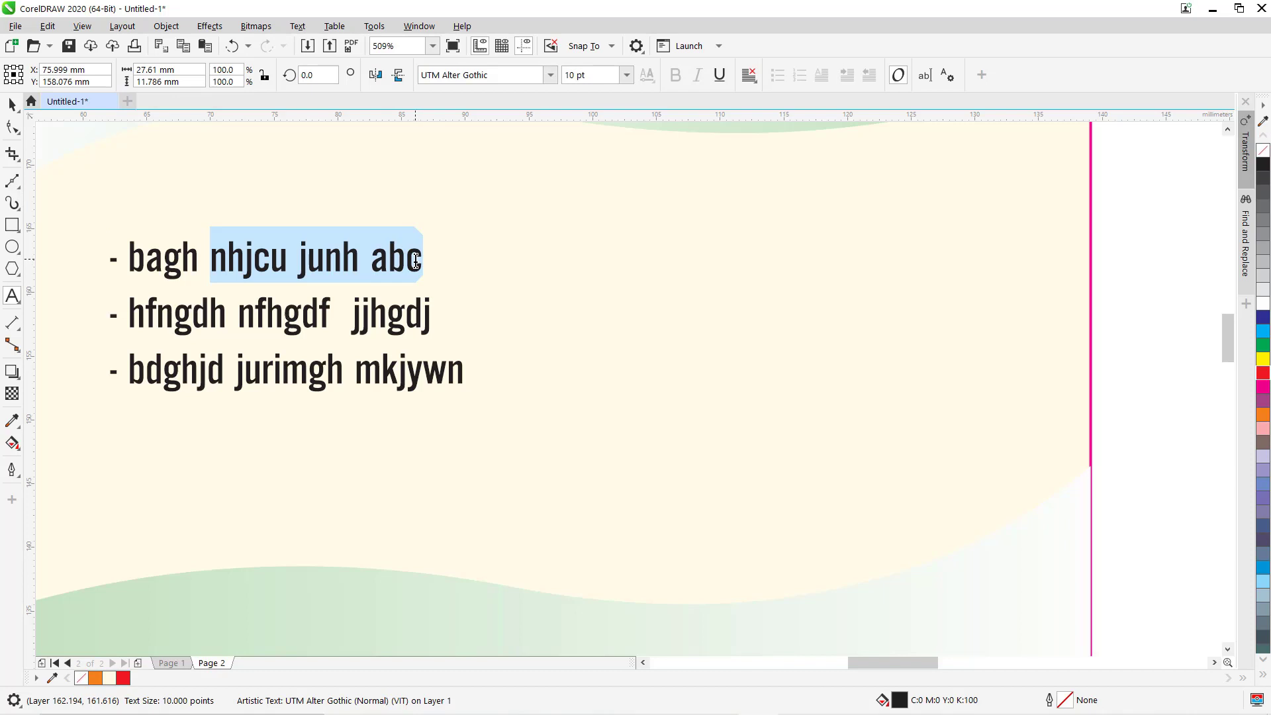
key(Right)
key(ctrl+v)
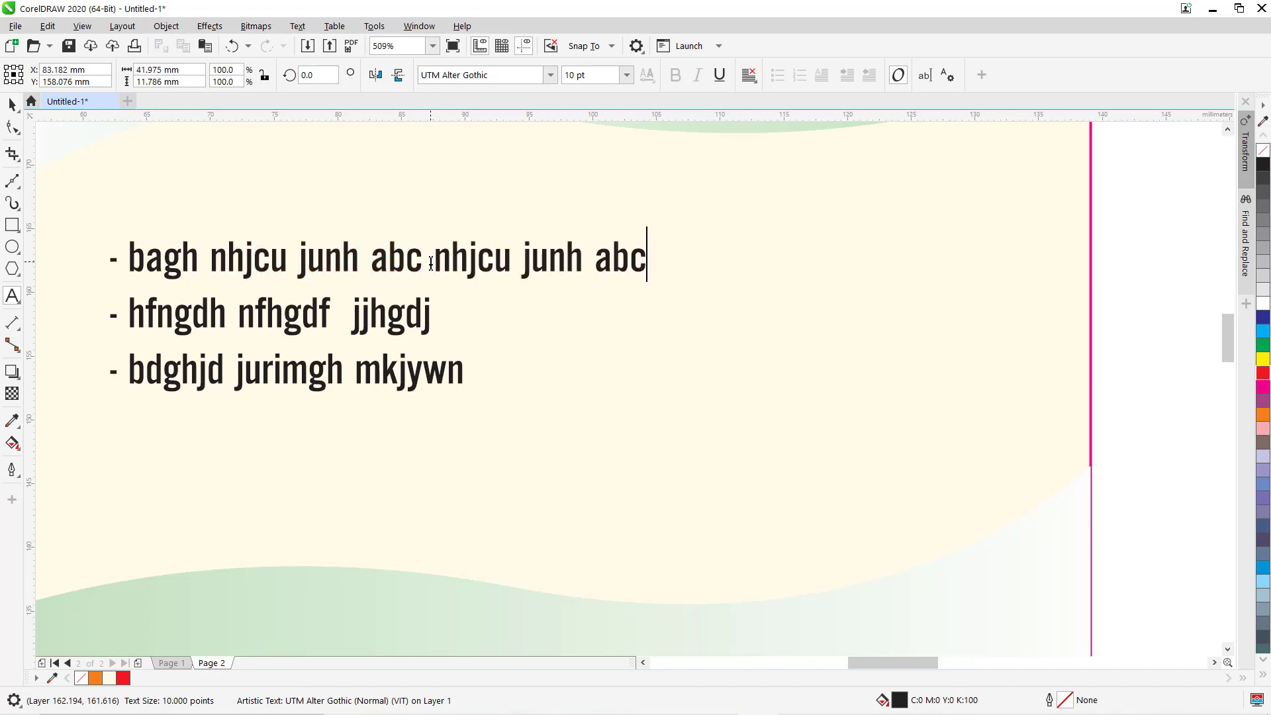
key(ctrl+v)
key(Down)
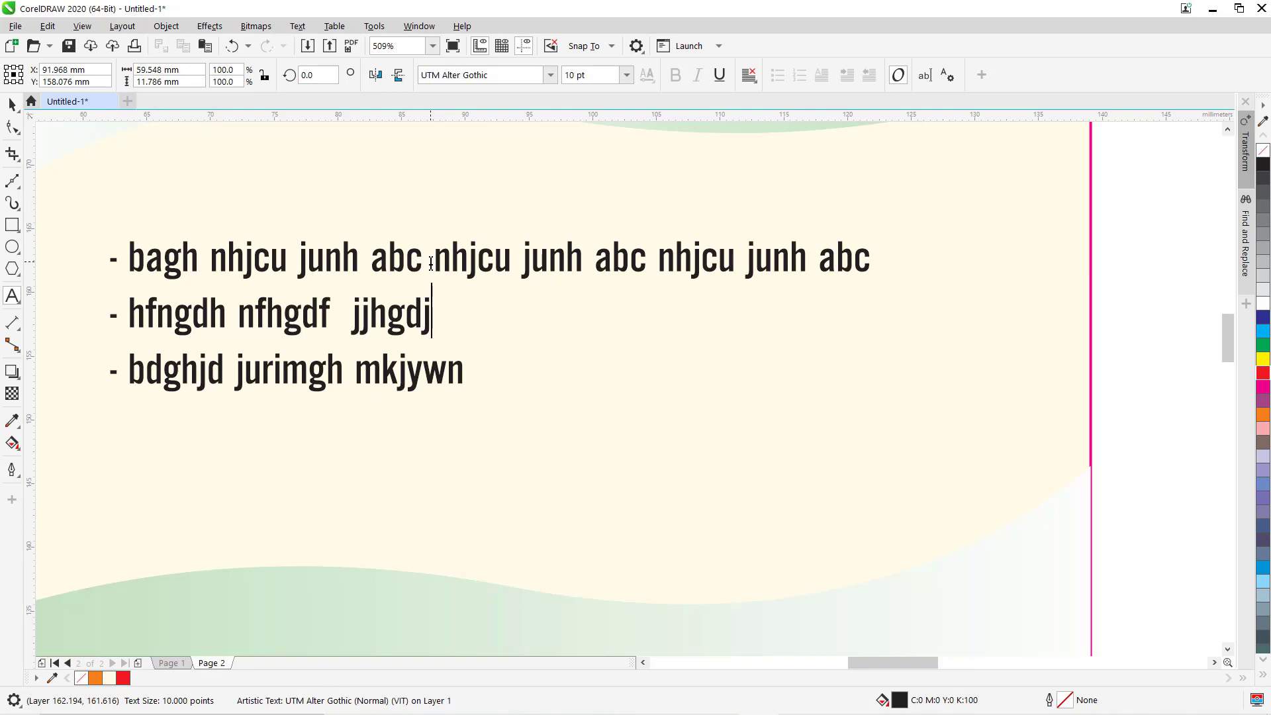
Undo the accidental forced justification and append the phrase to the second bullet line.
key(ctrl+h)
key(Down)
key(ctrl+h)
key(ctrl+space)
key(ctrl+z)
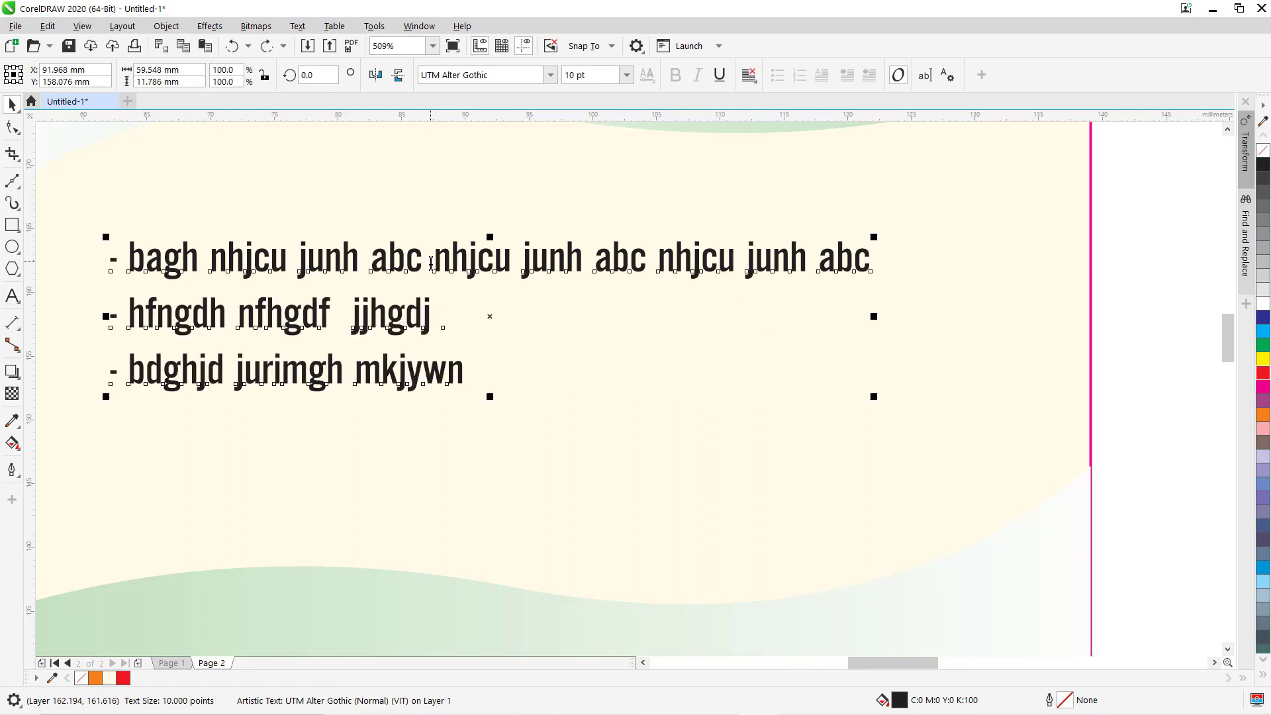
click(12, 296)
click(436, 322)
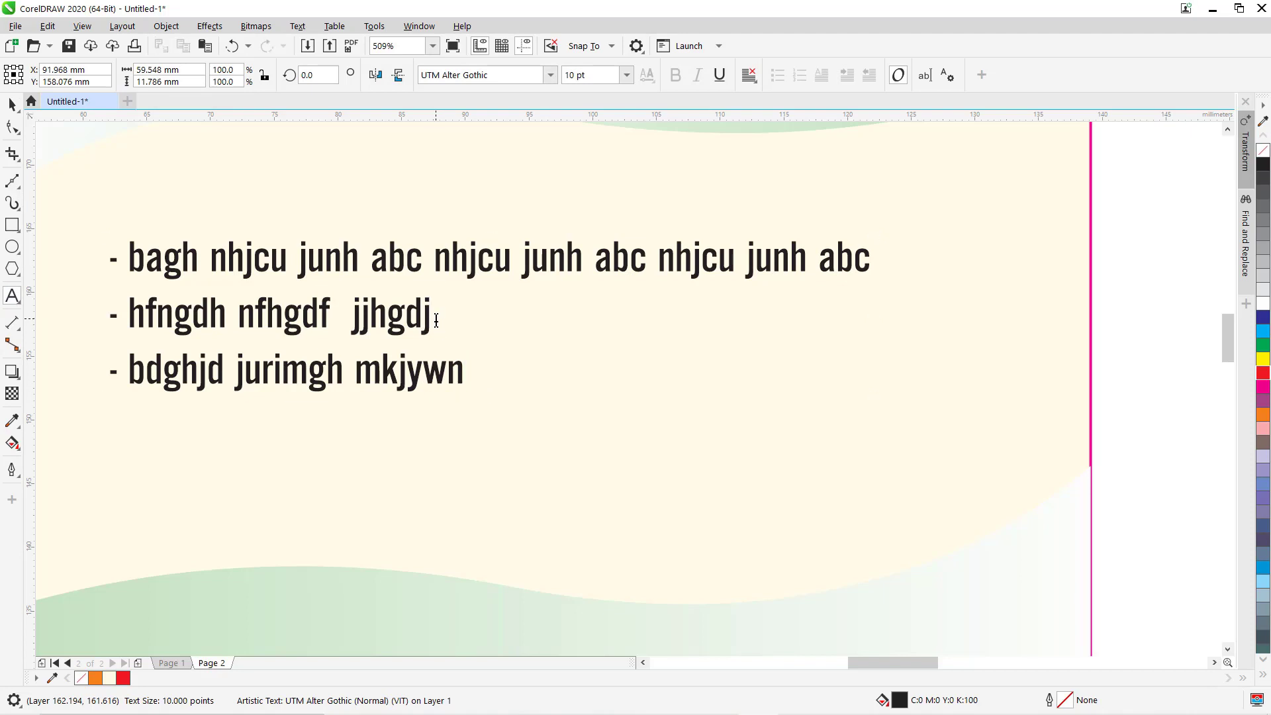
text(nhjcu junh abc)
text(nhjcu junh abc)
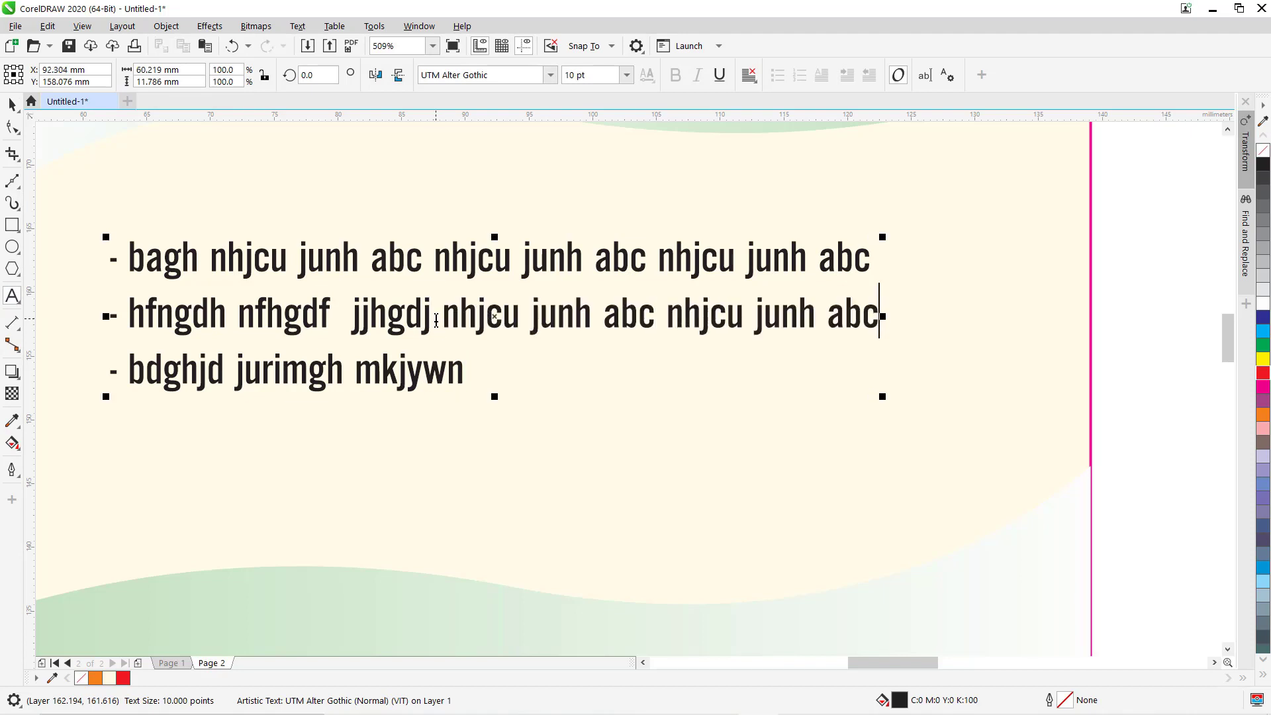
Append 'nhjcu junh abc' twice after 'mkjywn' on the third bullet line.
key(Down)
text(nhjcu junh abc)
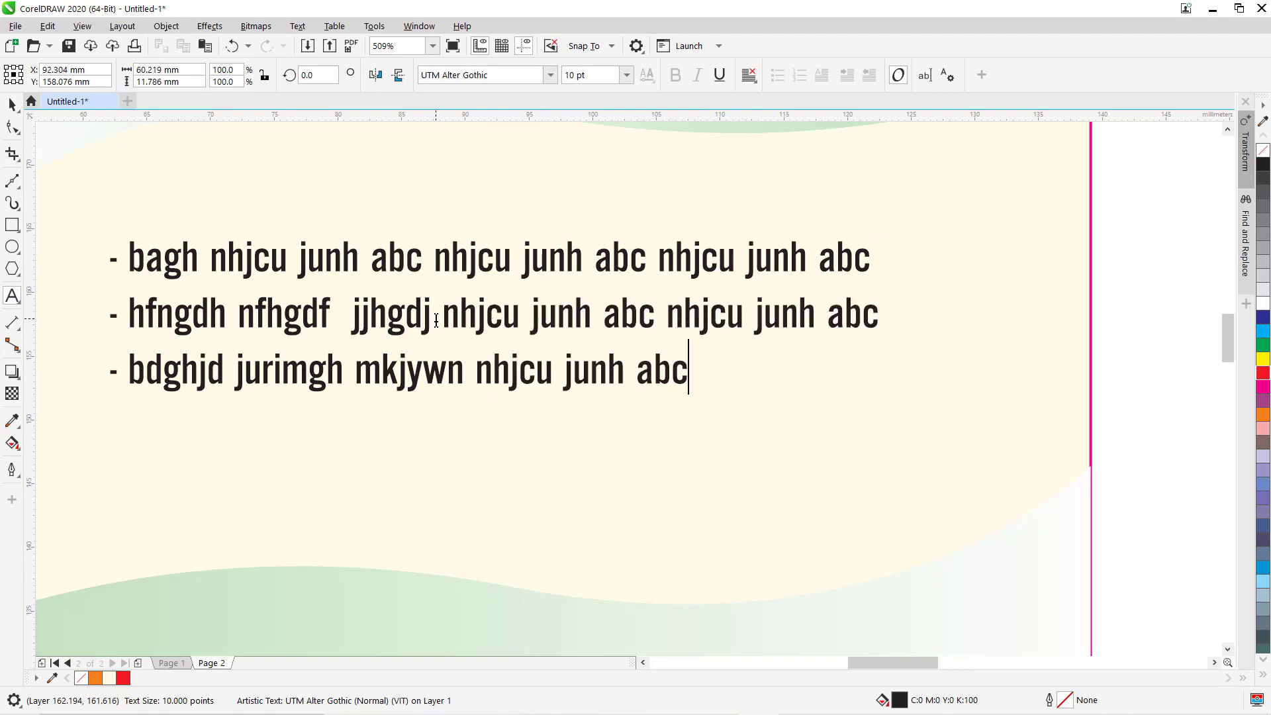
text(nhjcu junh abc)
click(12, 104)
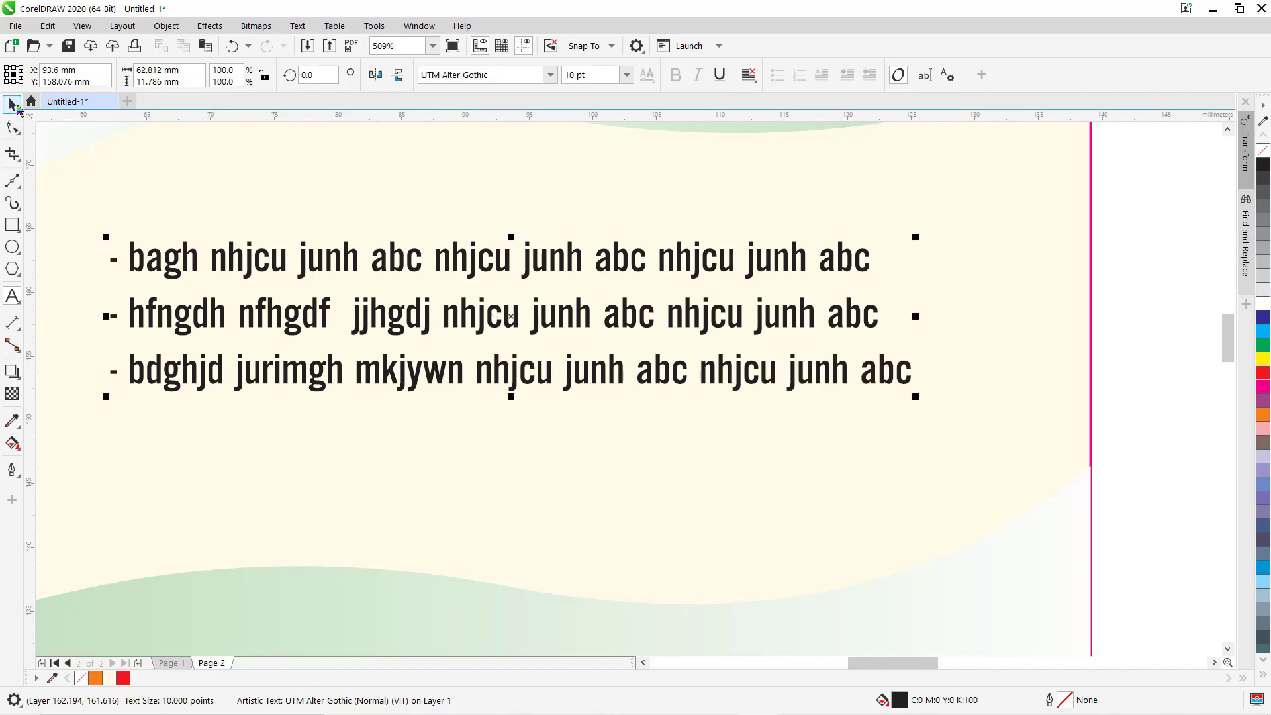
key(F4)
click(501, 452)
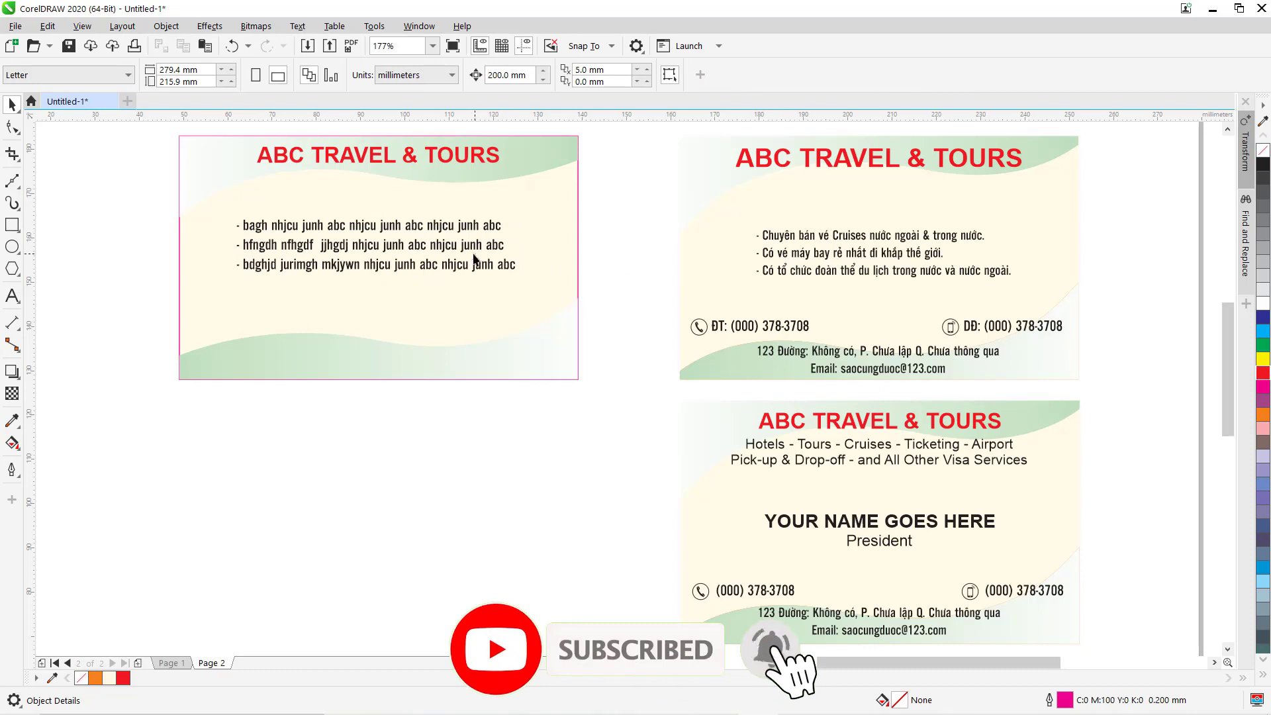
Duplicate the bullet text and move the copy down near the card's bottom.
click(463, 248)
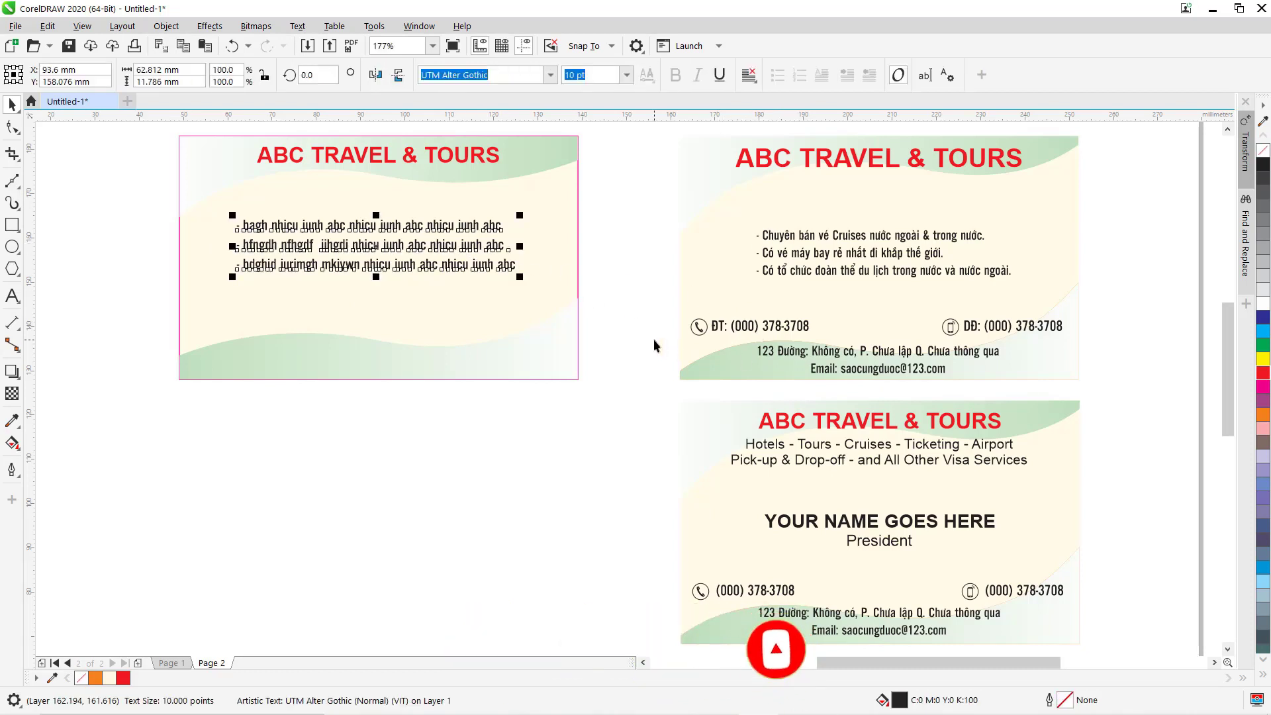
click(389, 245)
drag(411, 339, 401, 361)
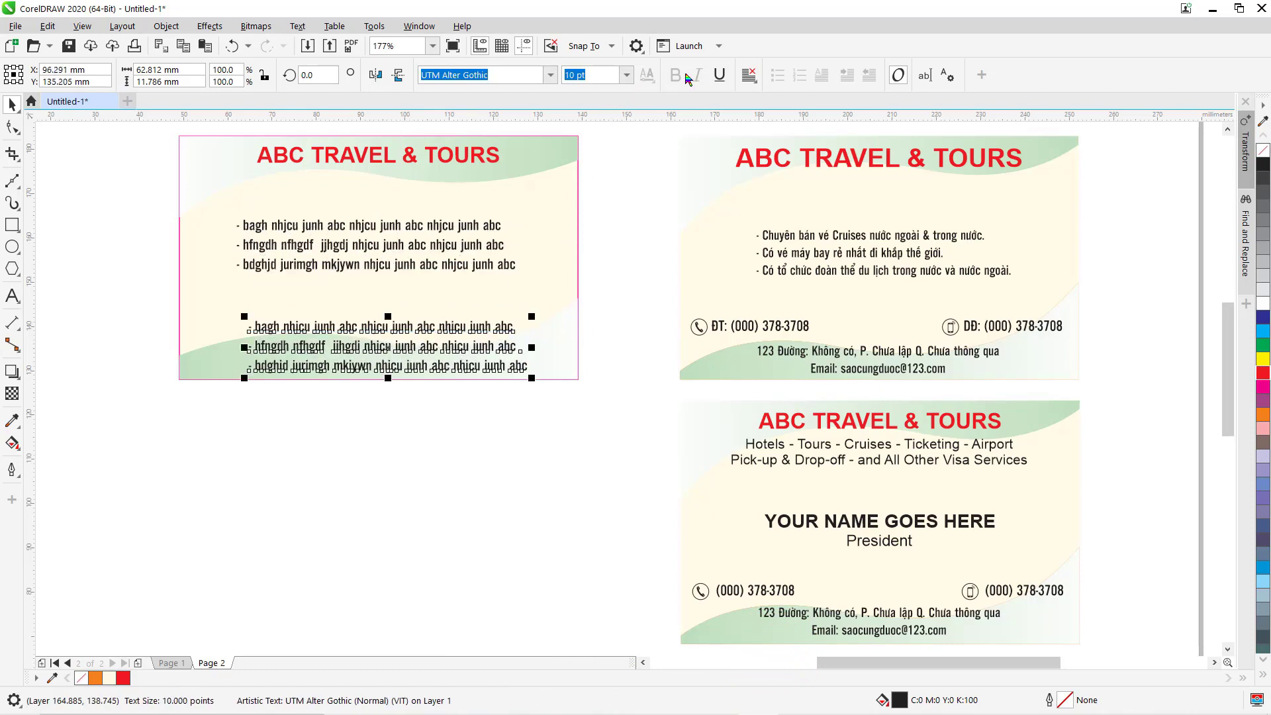
Right-align the lower copy of the bullet lines and zoom in on it.
click(749, 75)
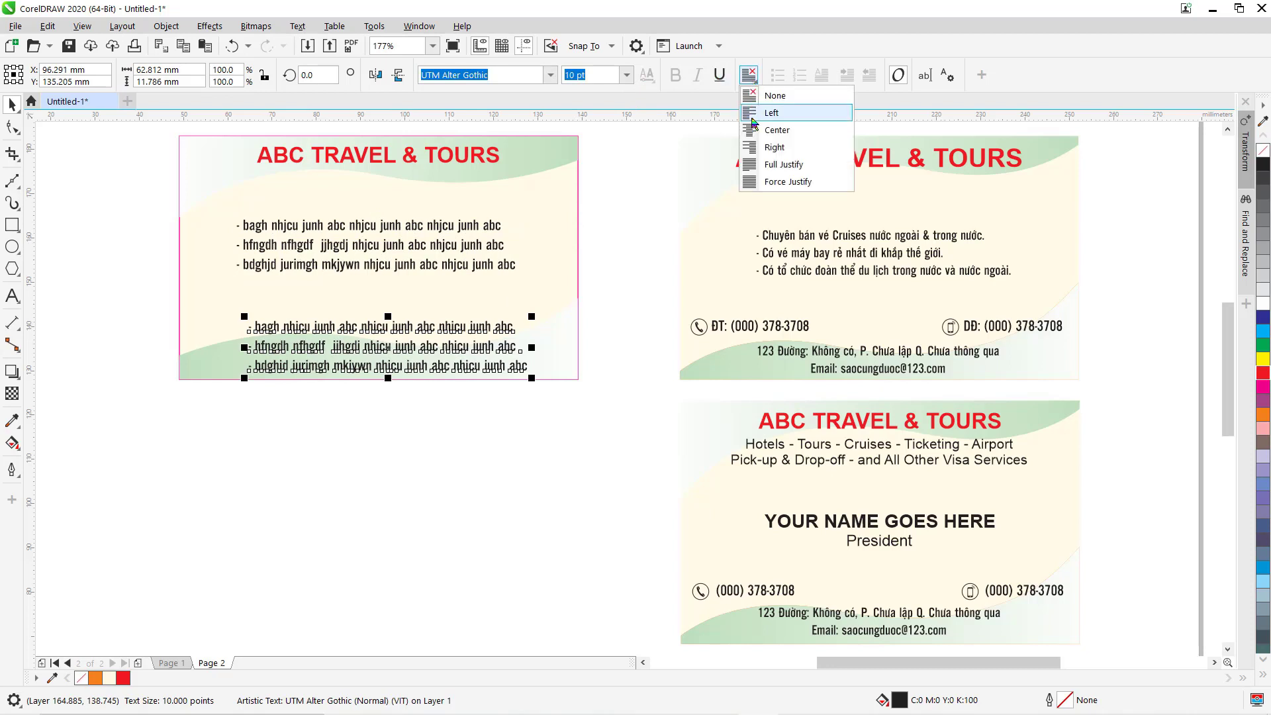
click(773, 147)
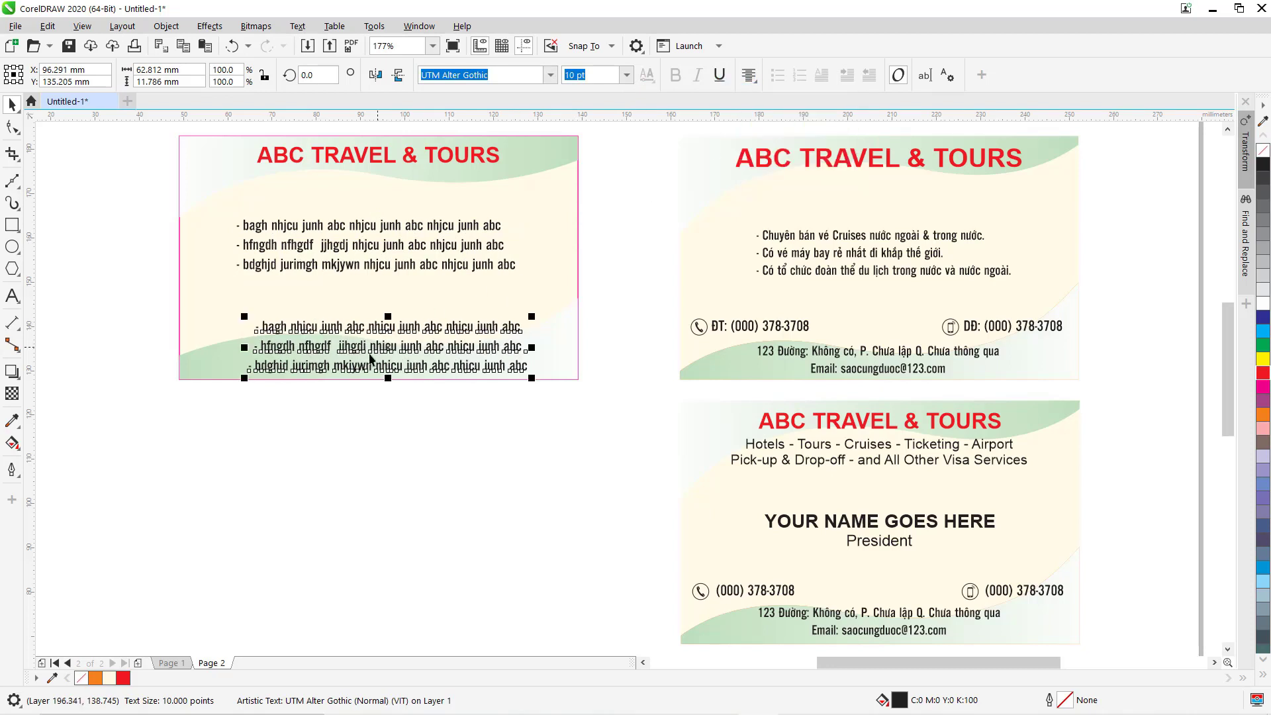
click(12, 296)
key(F2)
drag(210, 296, 598, 419)
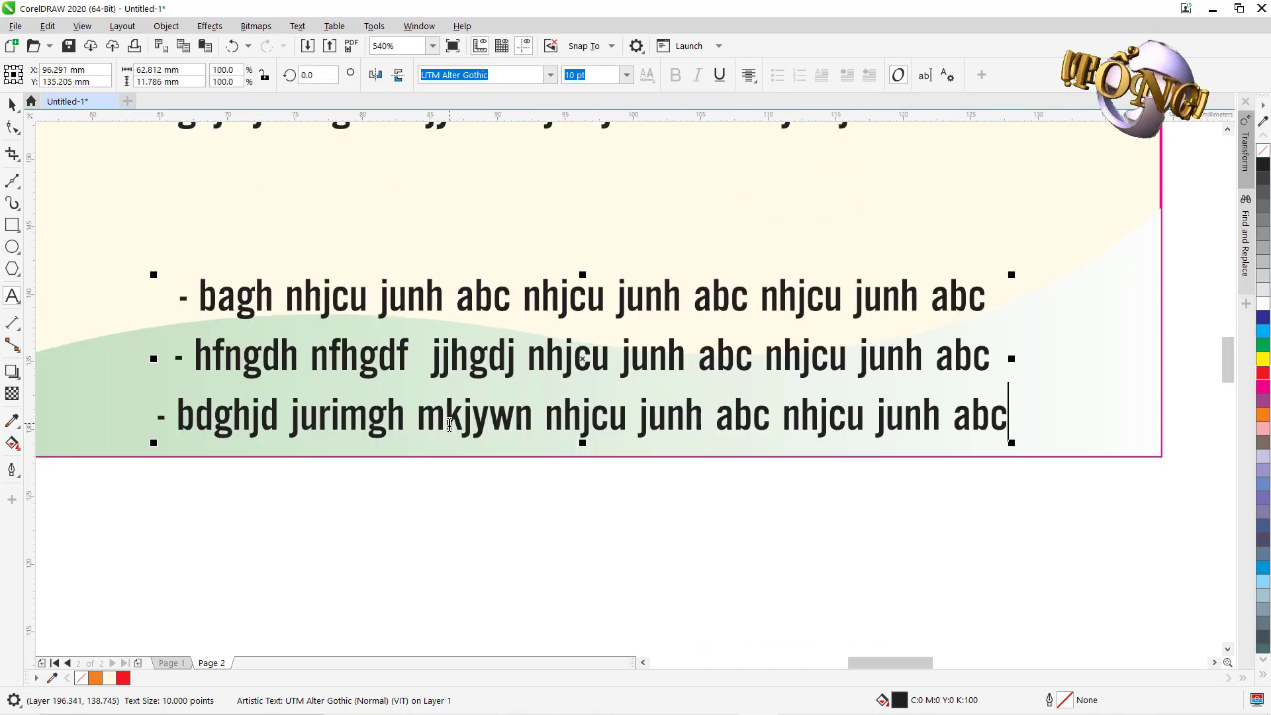
Replace the copied bullets with 'Address goes here' followed by the phrase twice.
key(ctrl+a)
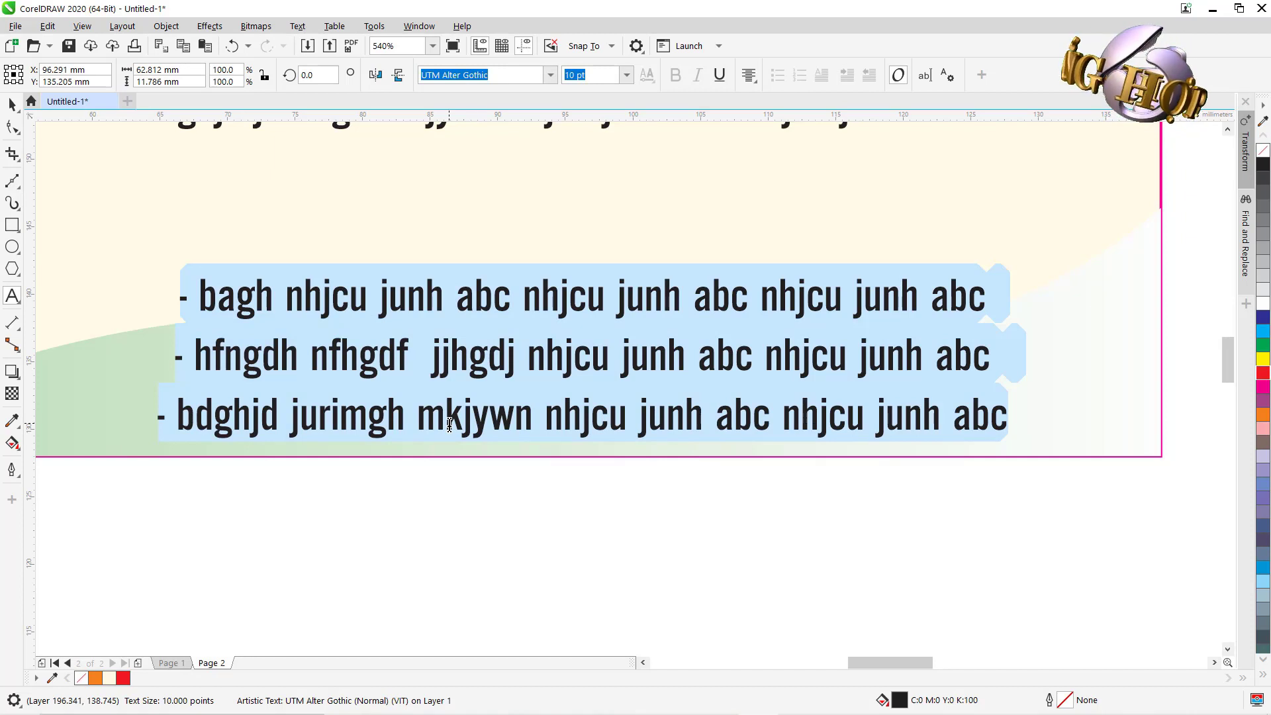
key(BackSpace)
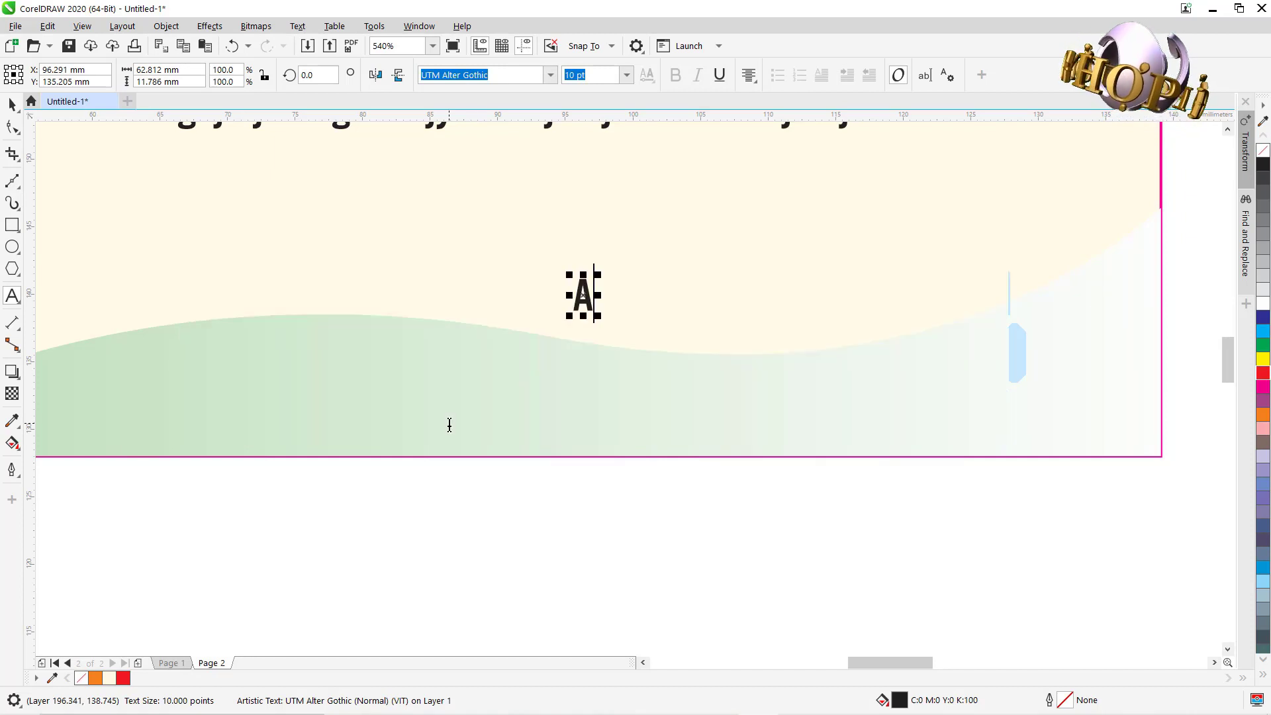
text(Addresss)
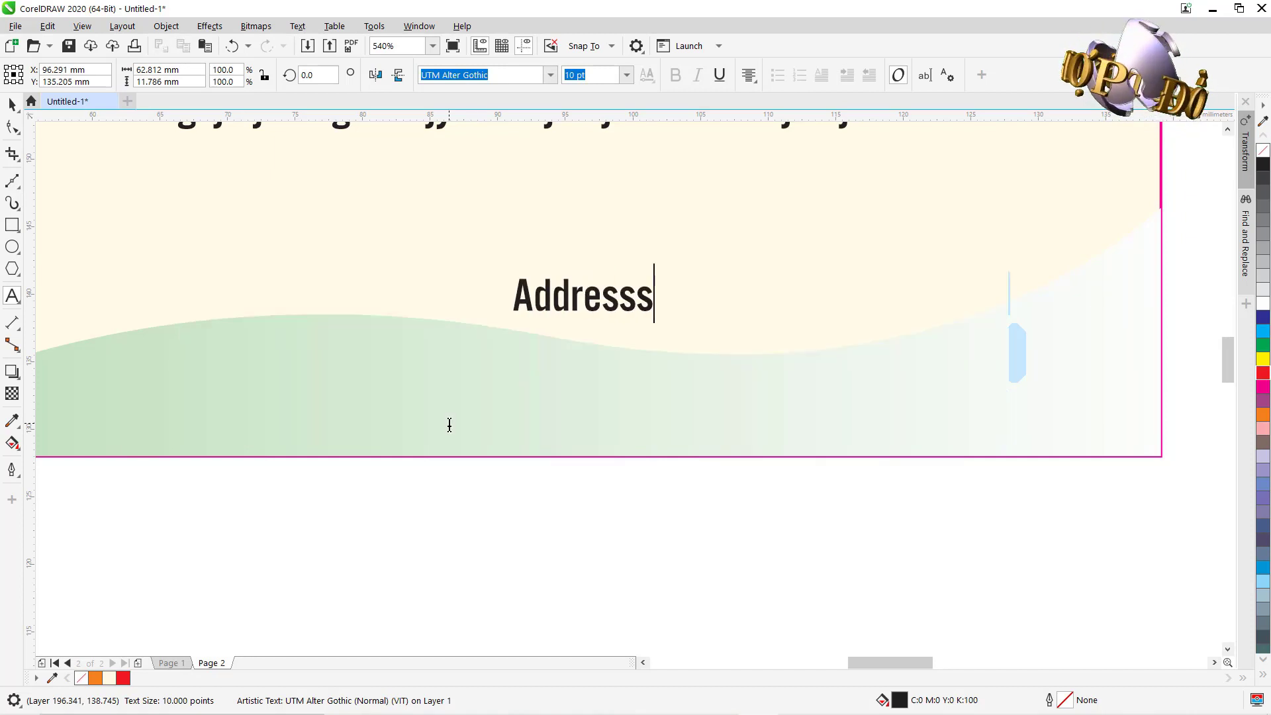
key(BackSpace)
text(goes here)
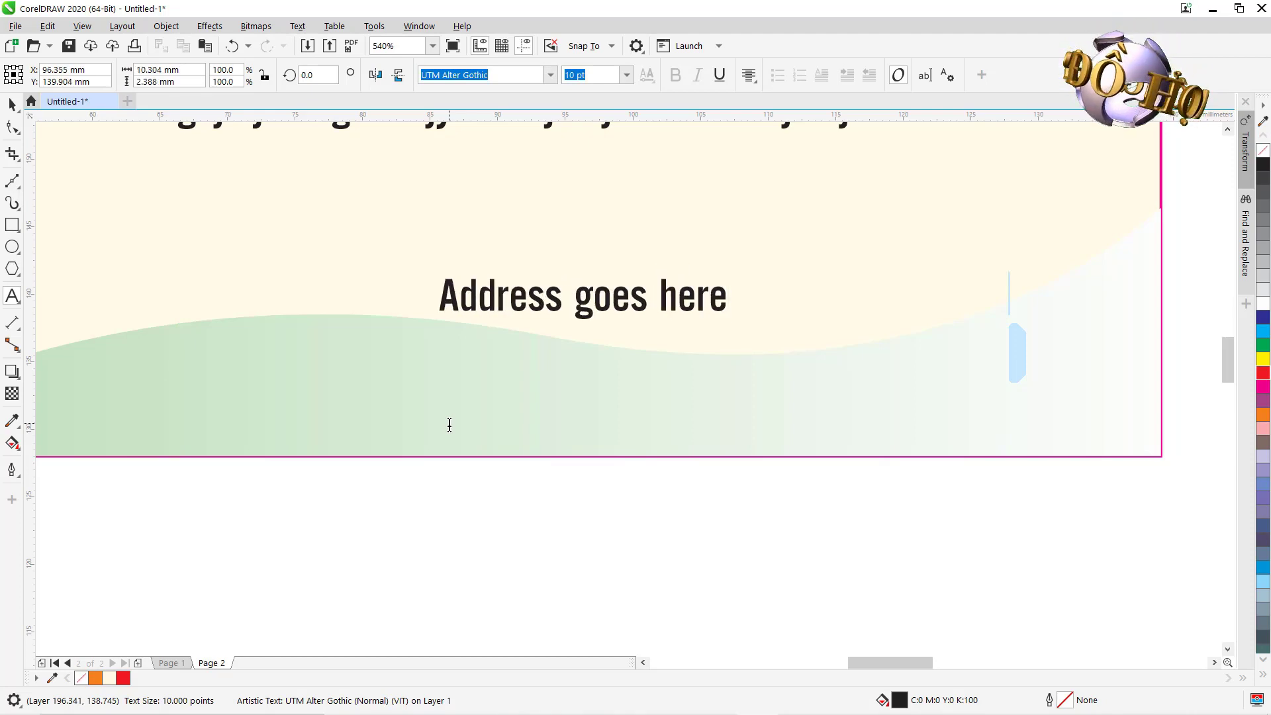
key(ctrl+v)
key(ctrl+v)
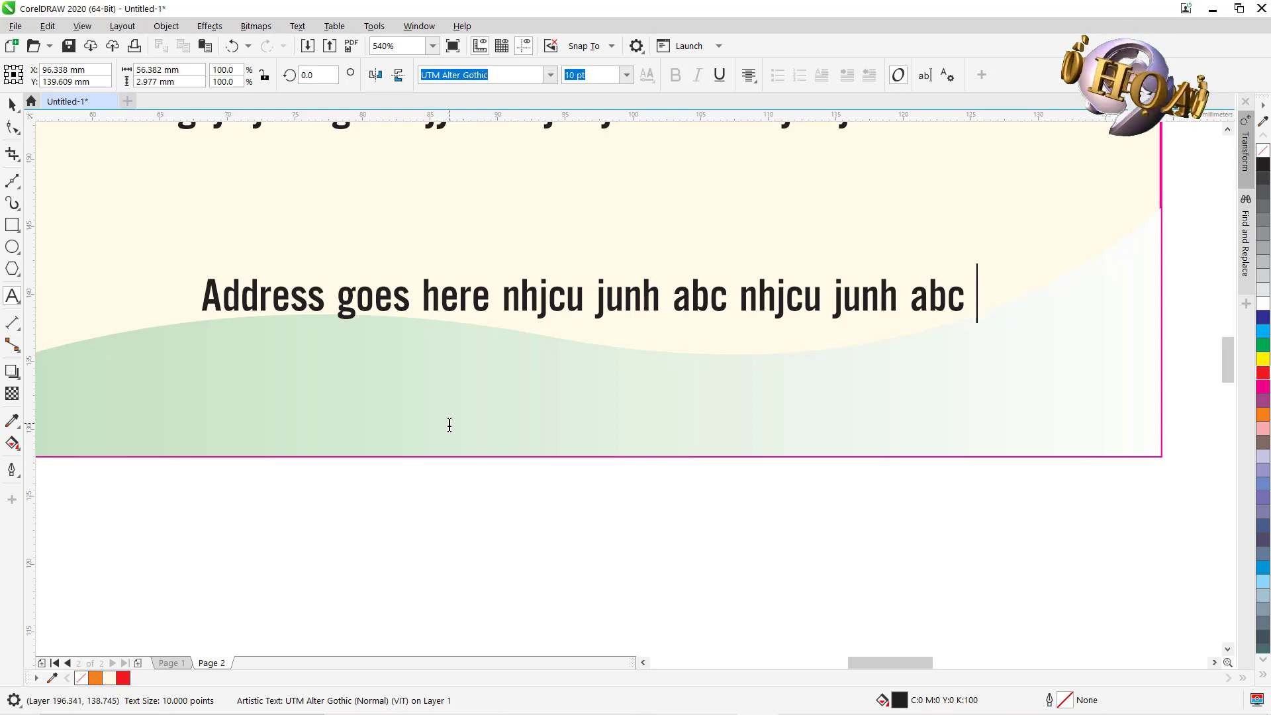
Add the phrase on a new second line and drop a loose copy of it mid-page.
text(nhjcu junh abc)
key(Return)
text(nhjcu junh abc)
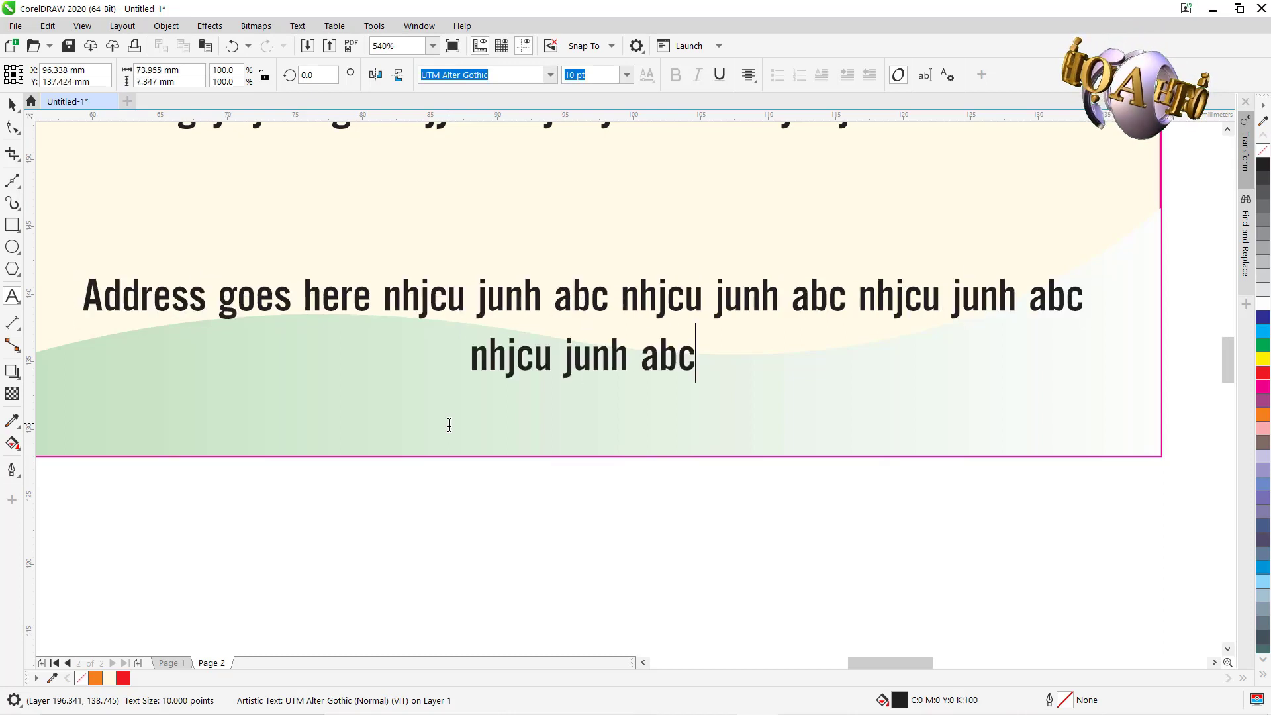
key(Escape)
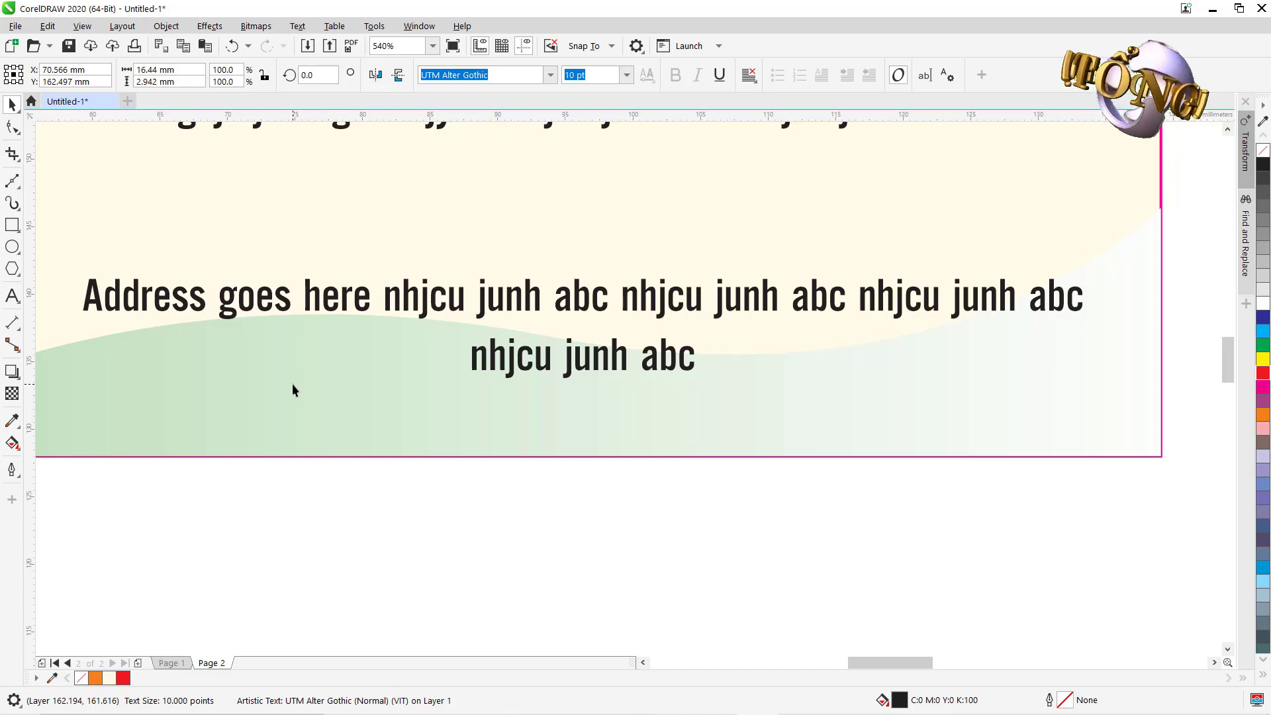
key(p)
key(F4)
key(F8)
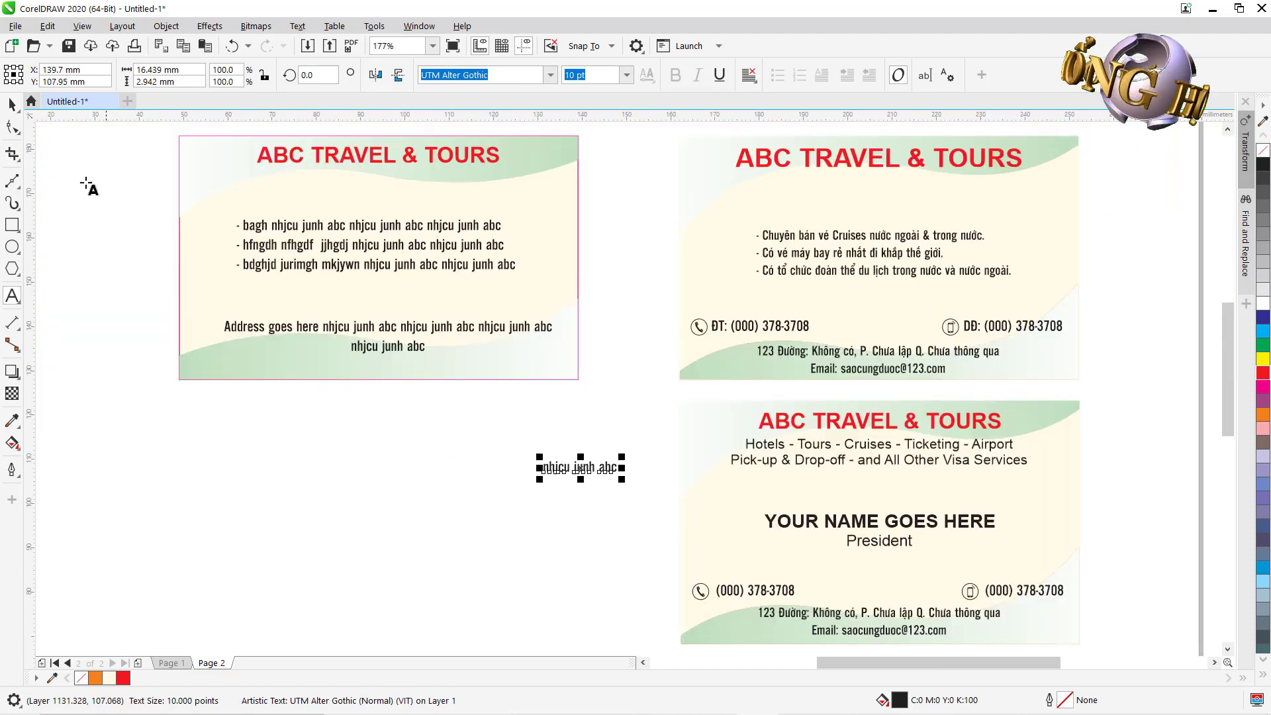
Move the address text lower and centre it horizontally on the card background.
click(12, 105)
click(252, 360)
click(284, 478)
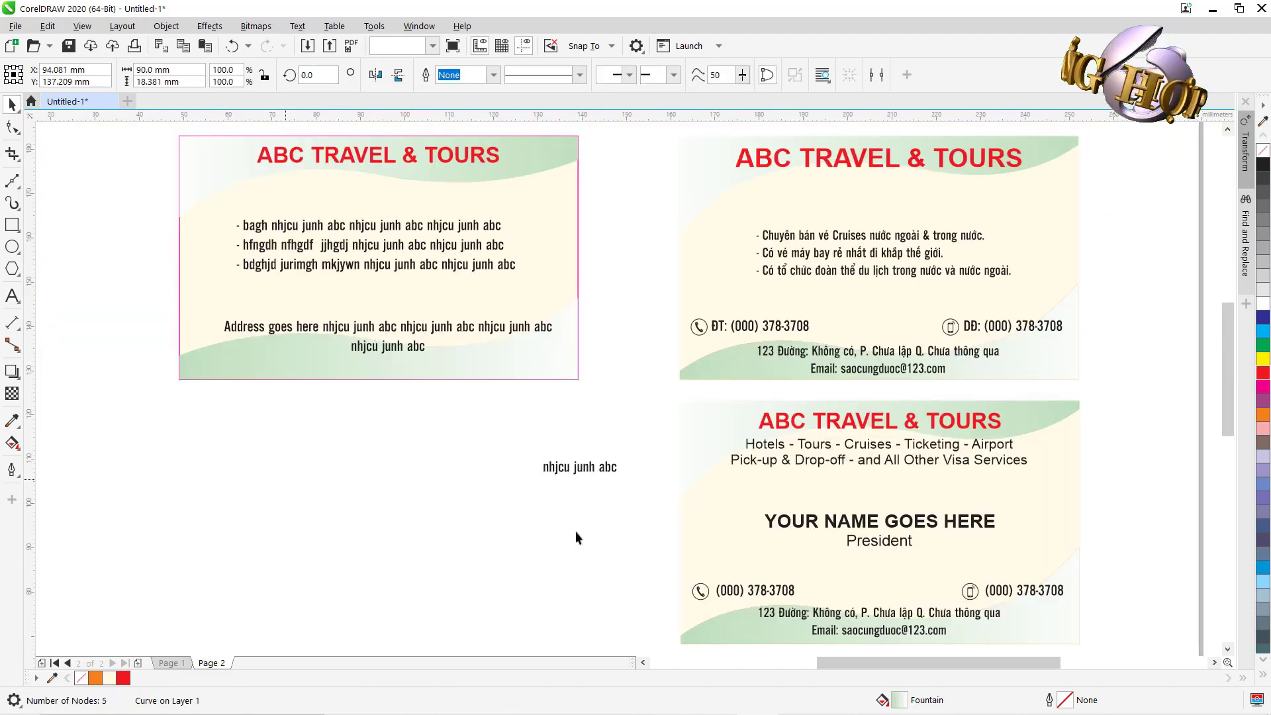
click(302, 326)
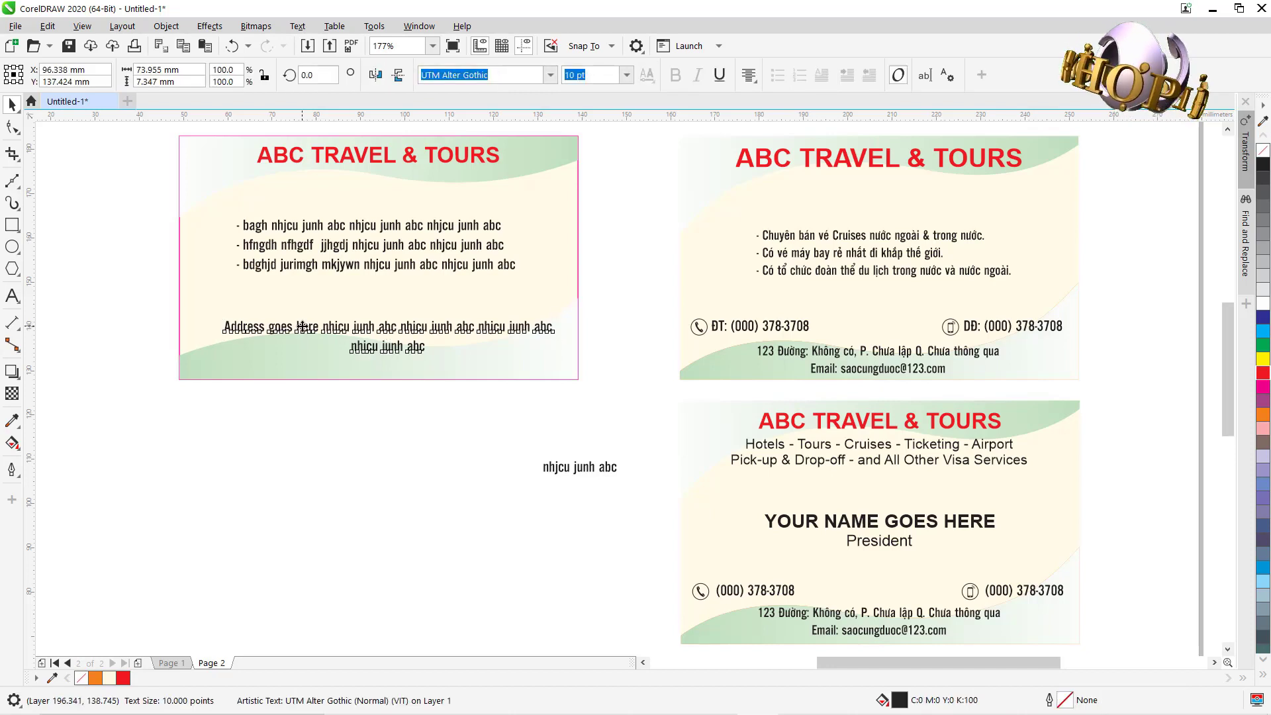
drag(299, 327, 297, 351)
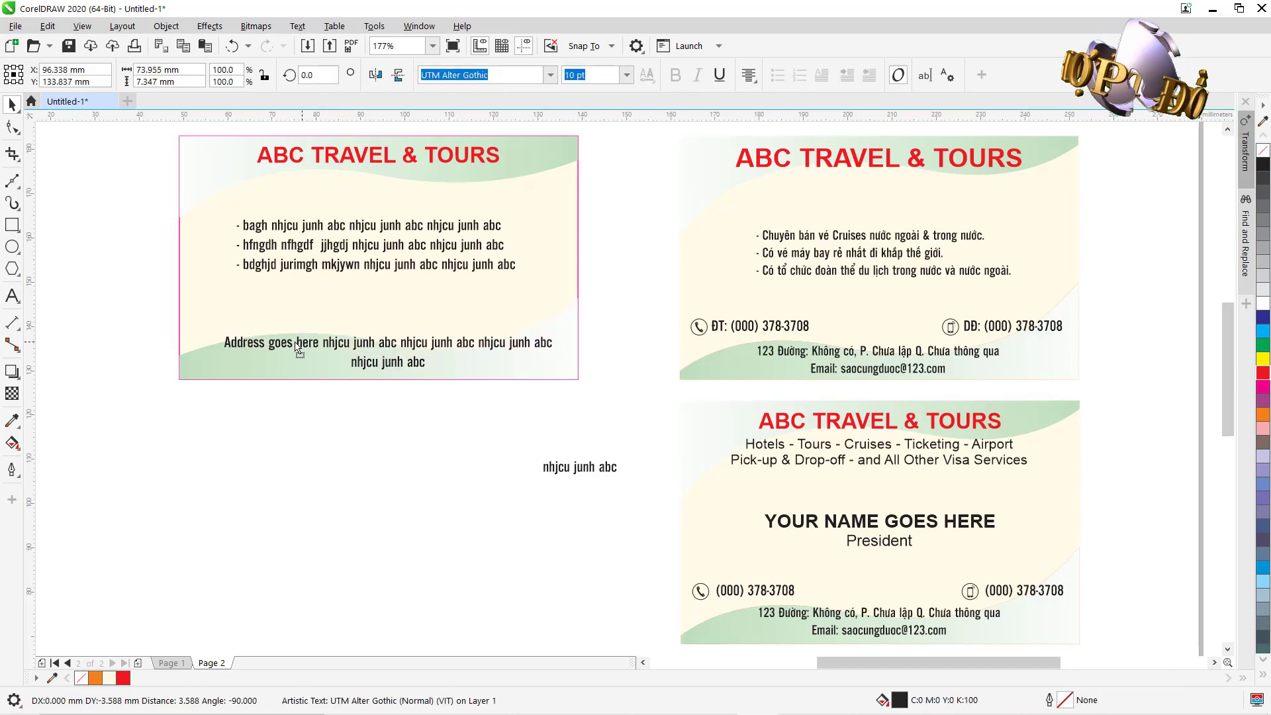
shift+click(189, 313)
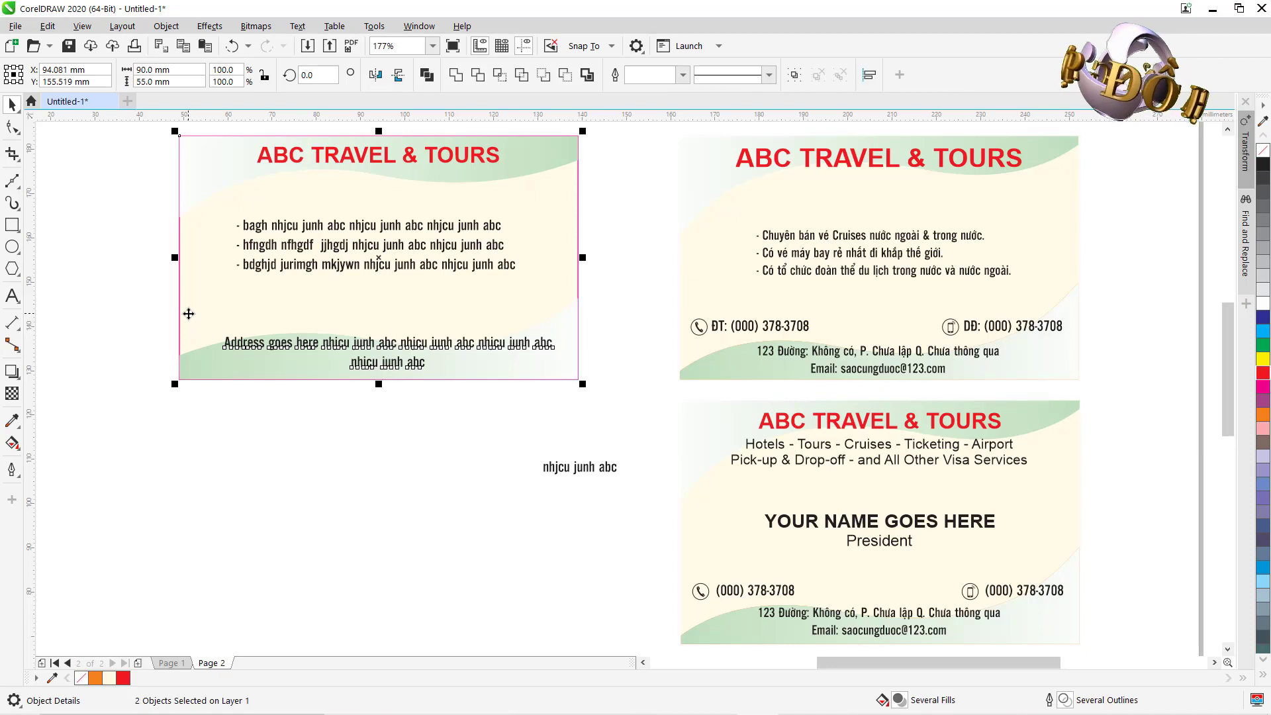
key(c)
click(233, 447)
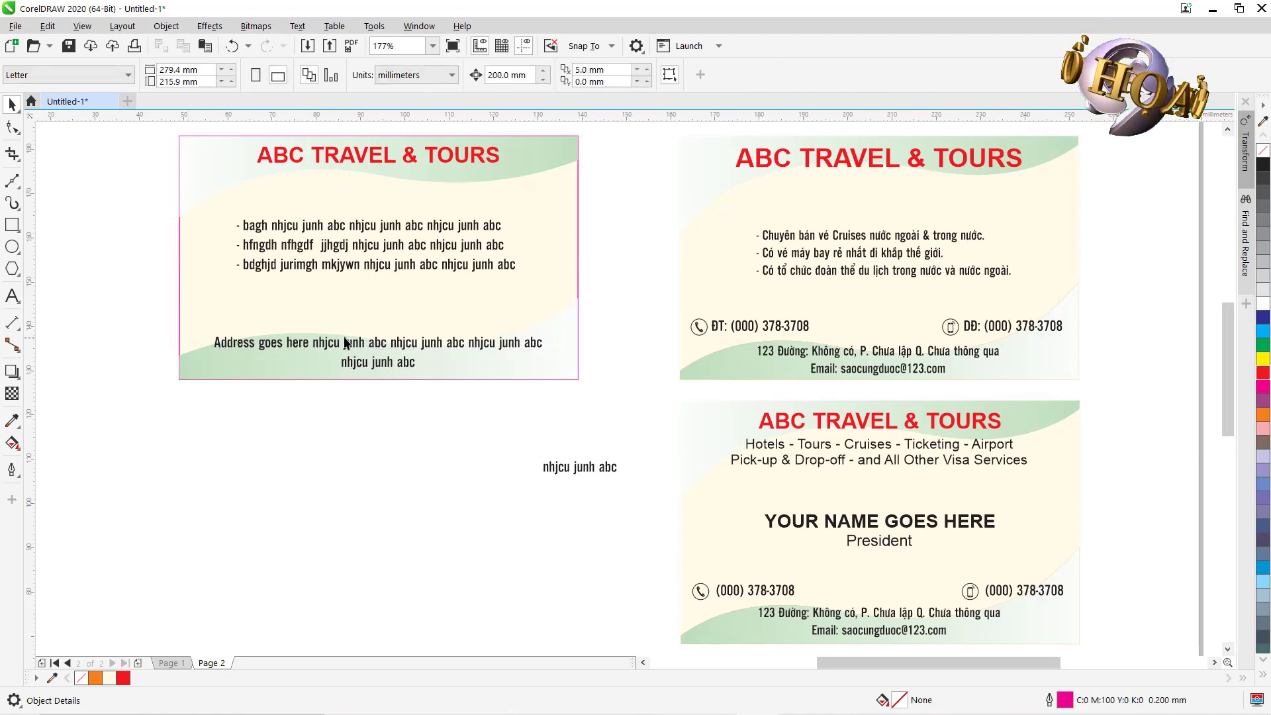
Nudge the address text slightly closer to the card's bottom wave.
key(z)
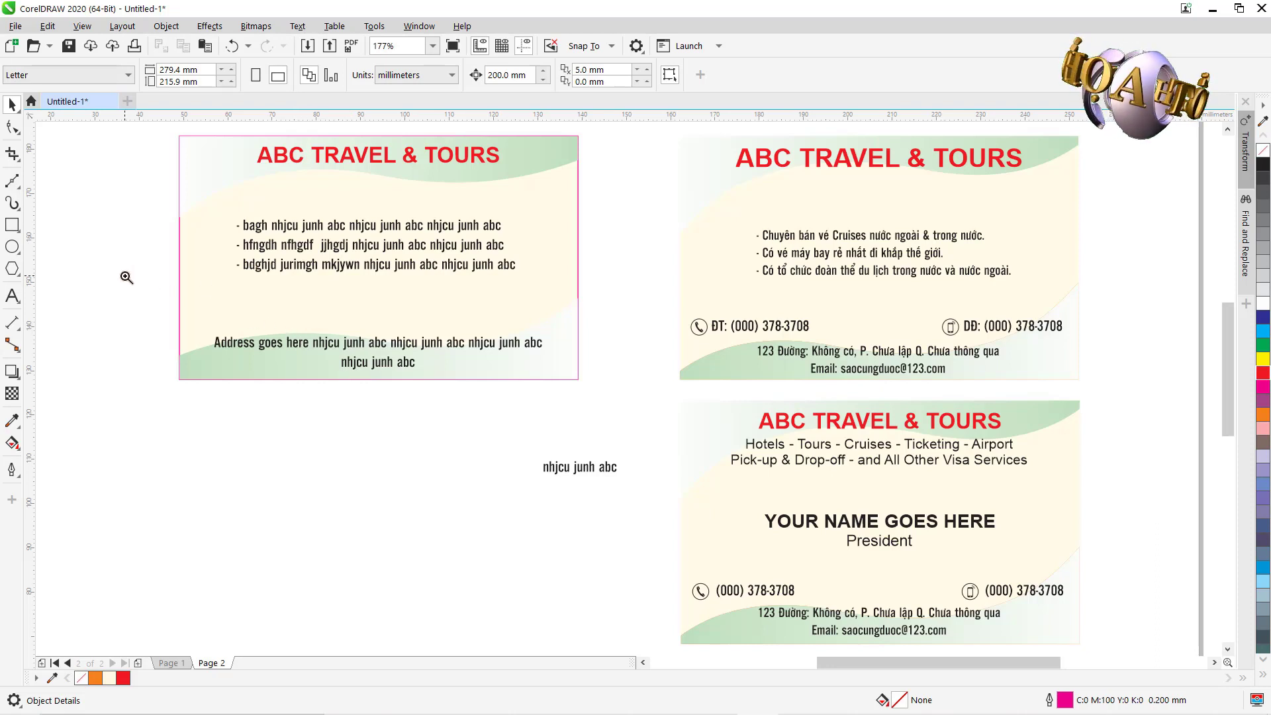
drag(126, 275, 622, 469)
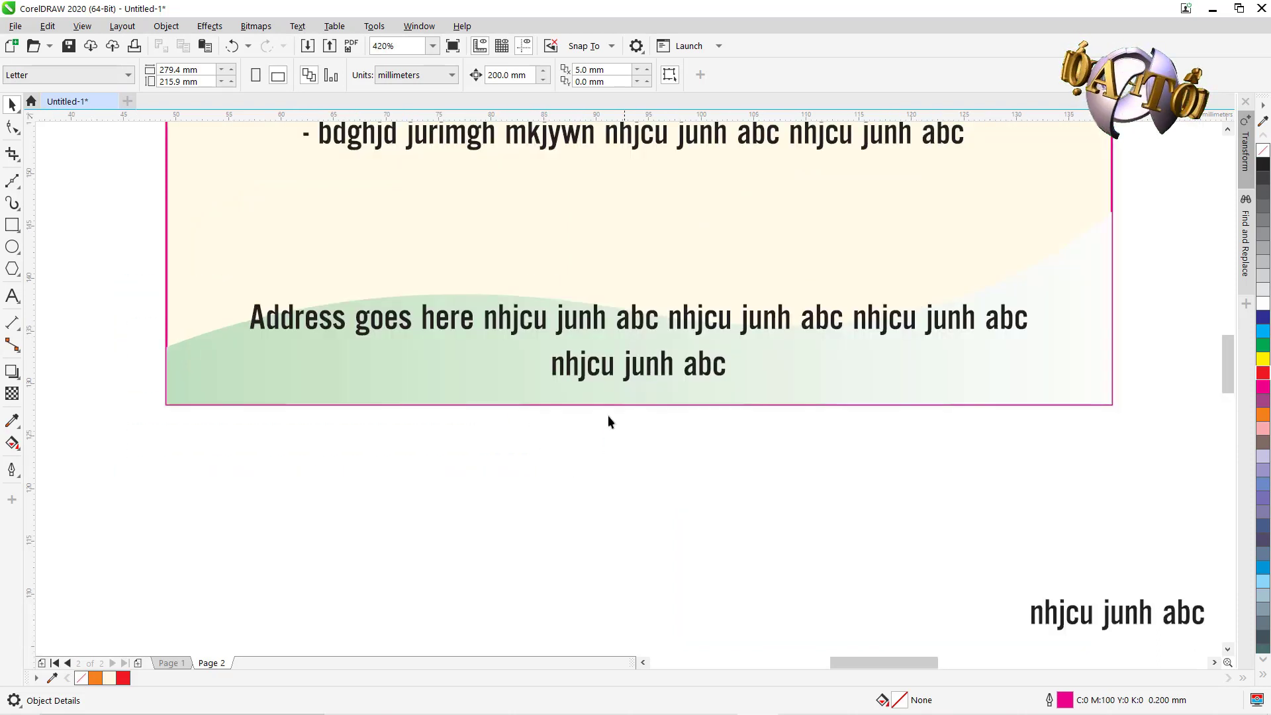
click(488, 322)
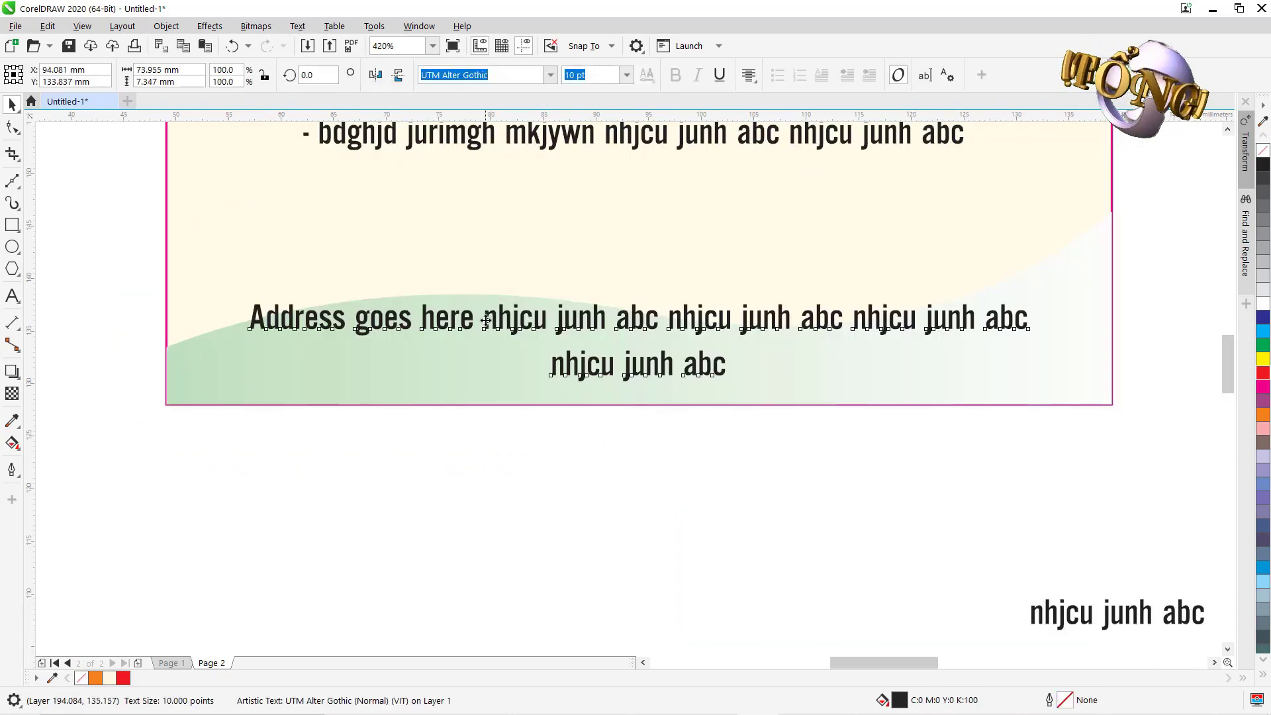
drag(488, 322, 488, 330)
click(447, 464)
key(F4)
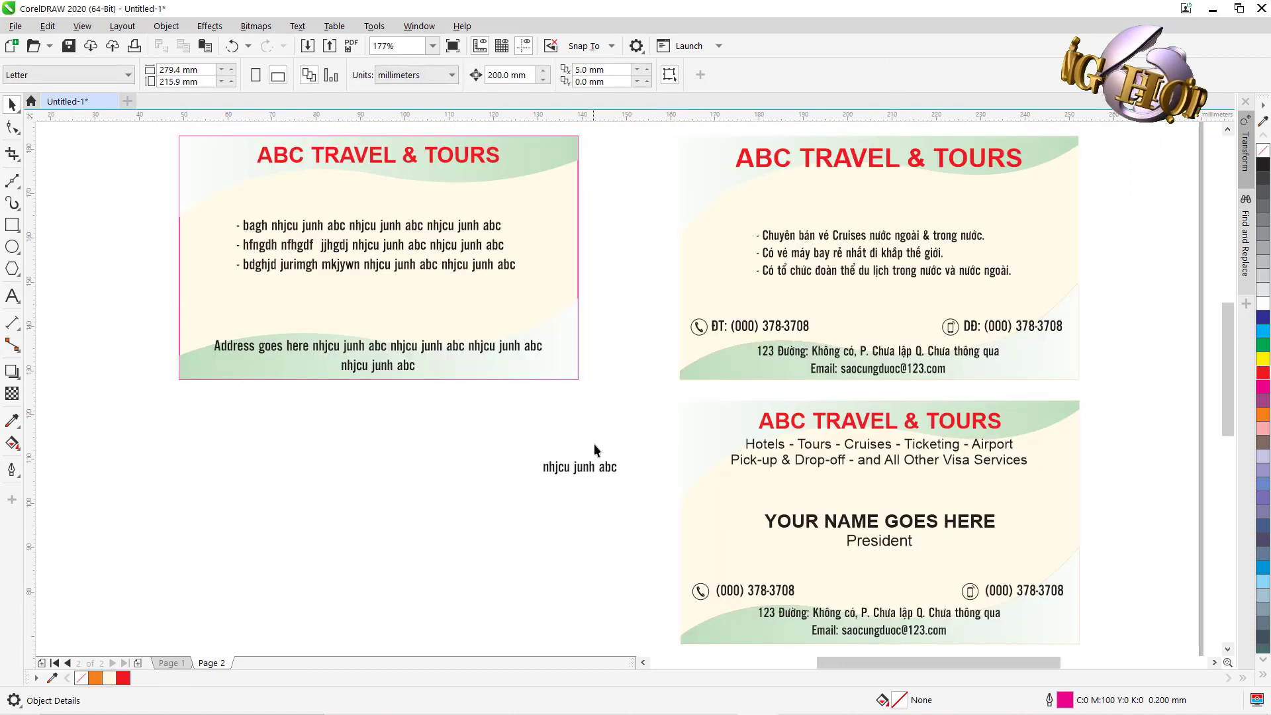
Move the loose phrase below the bullets on the left card and left-align it.
drag(578, 470, 241, 314)
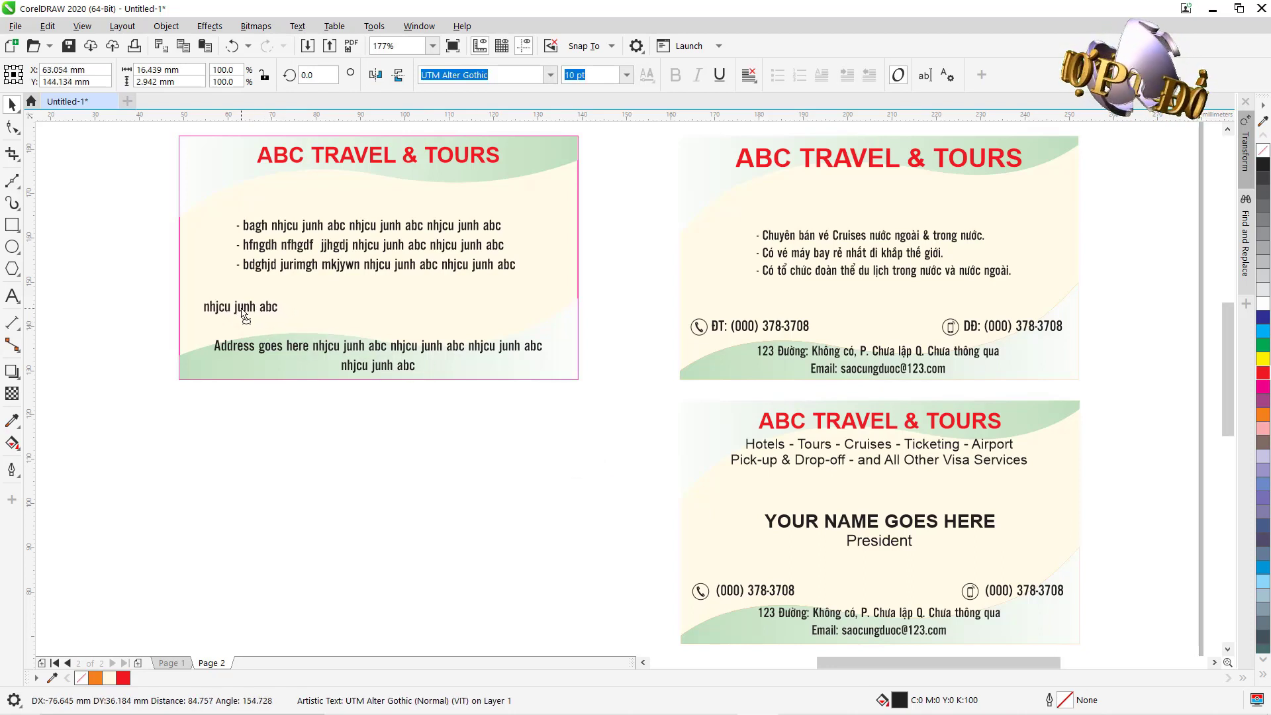
click(749, 77)
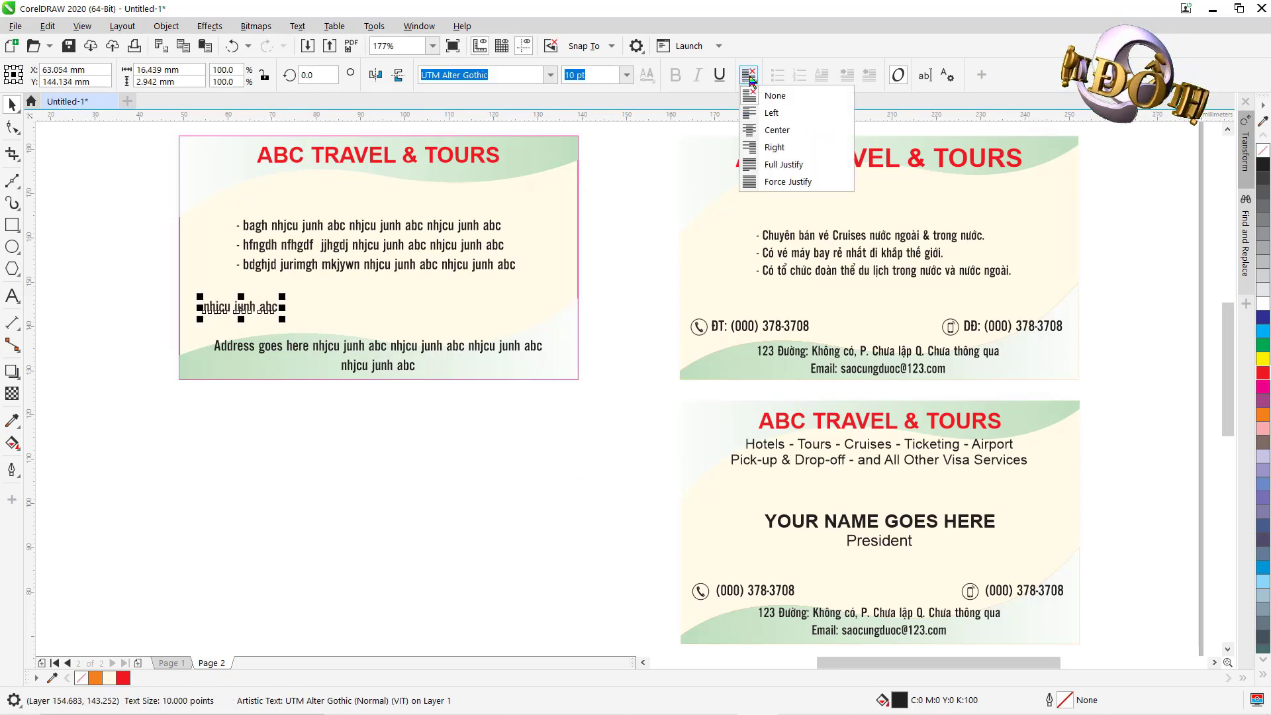
click(771, 113)
key(z)
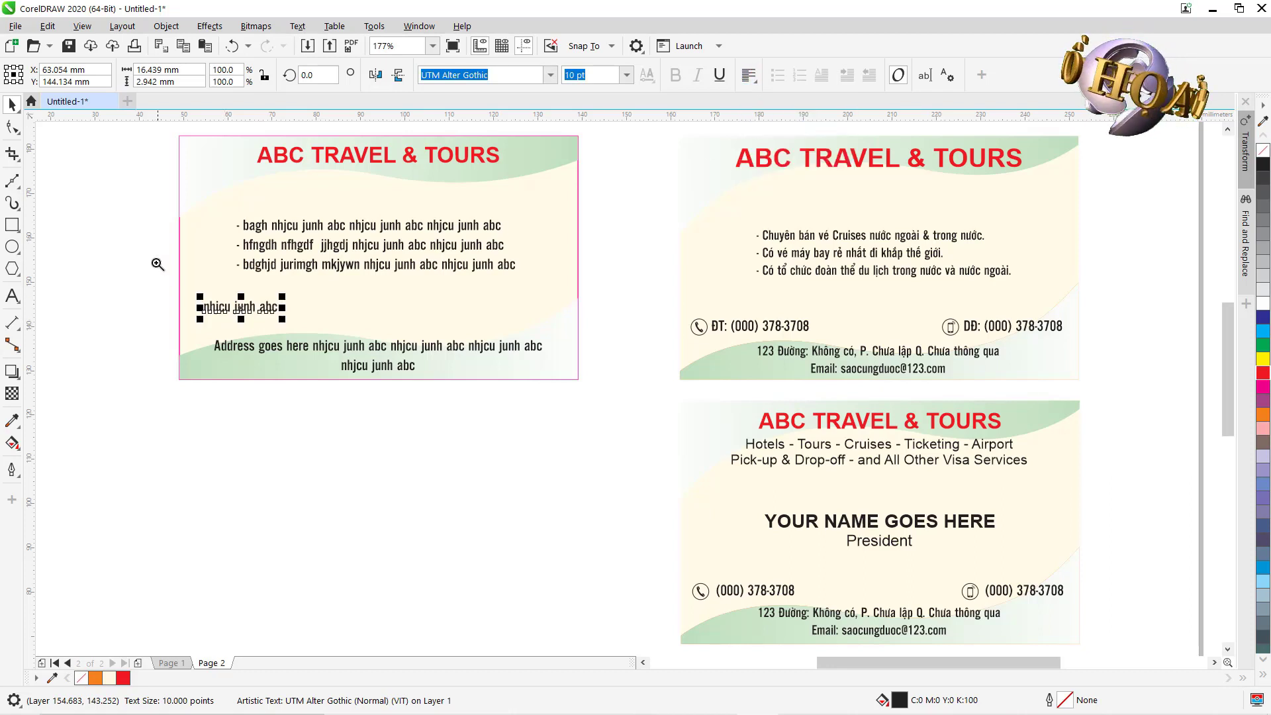
drag(158, 264, 654, 459)
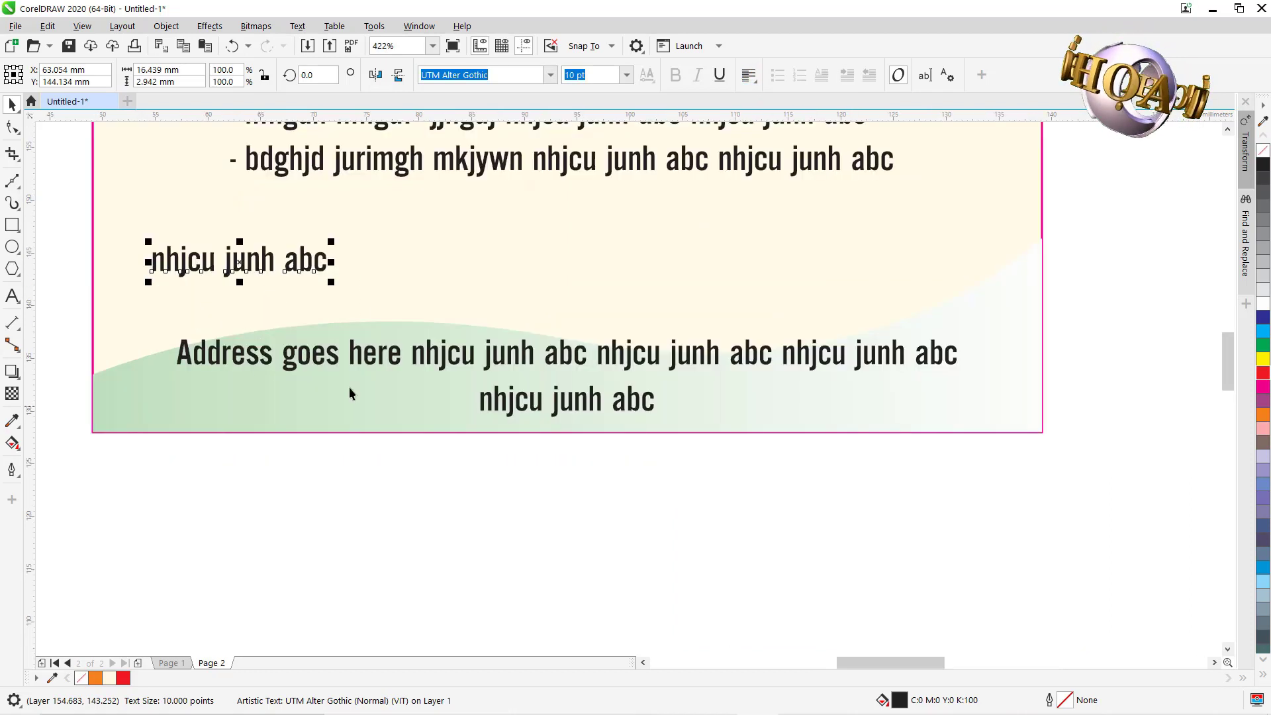
click(12, 296)
key(ctrl+a)
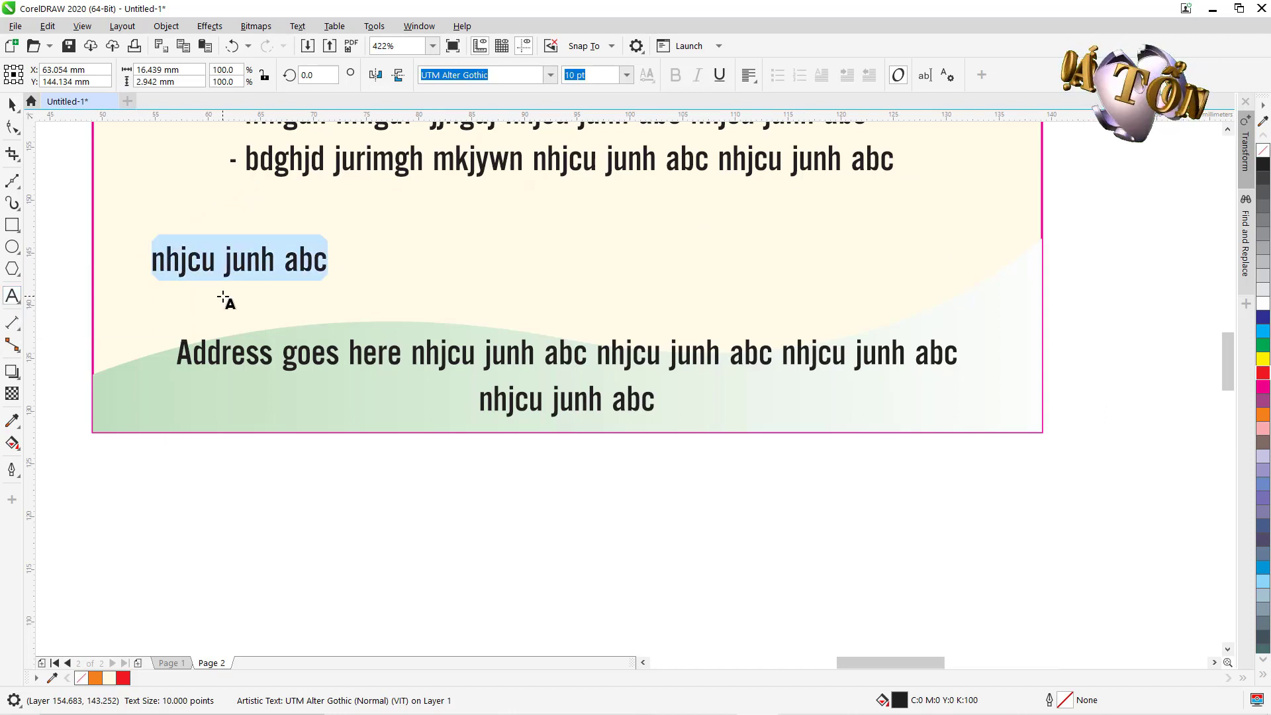
text(D)
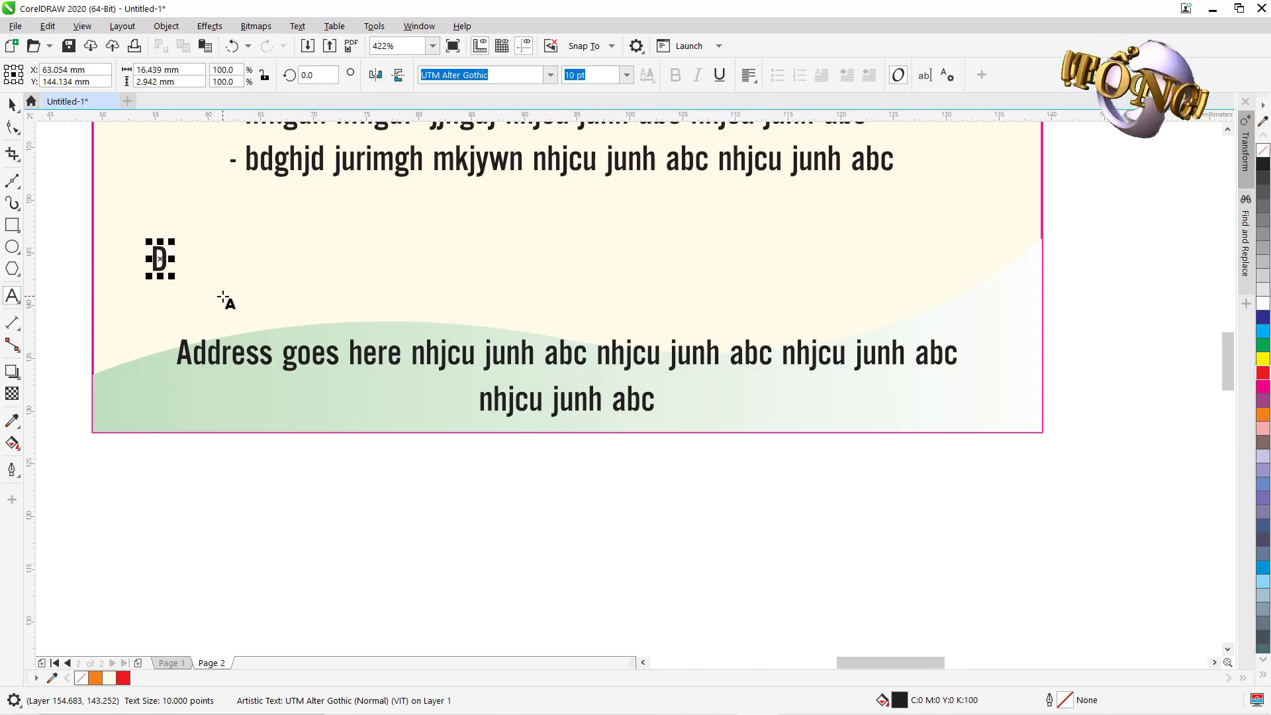
text(d)
text(T)
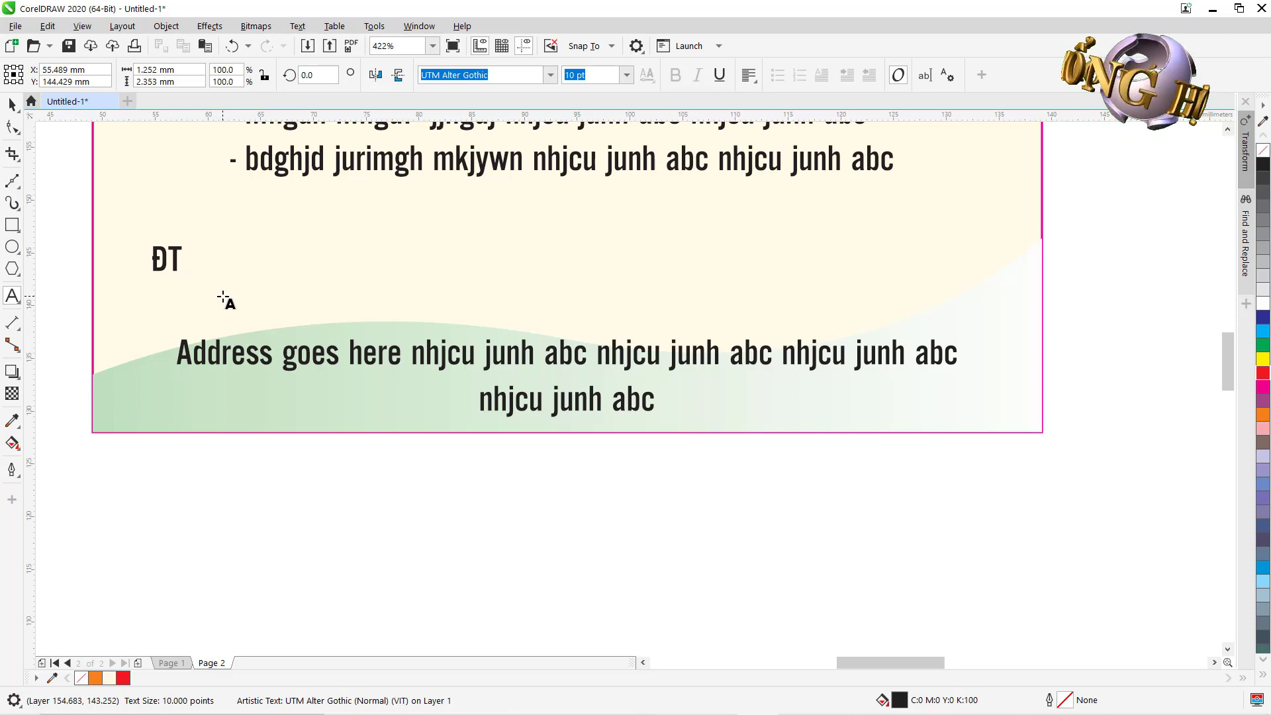
text(: )
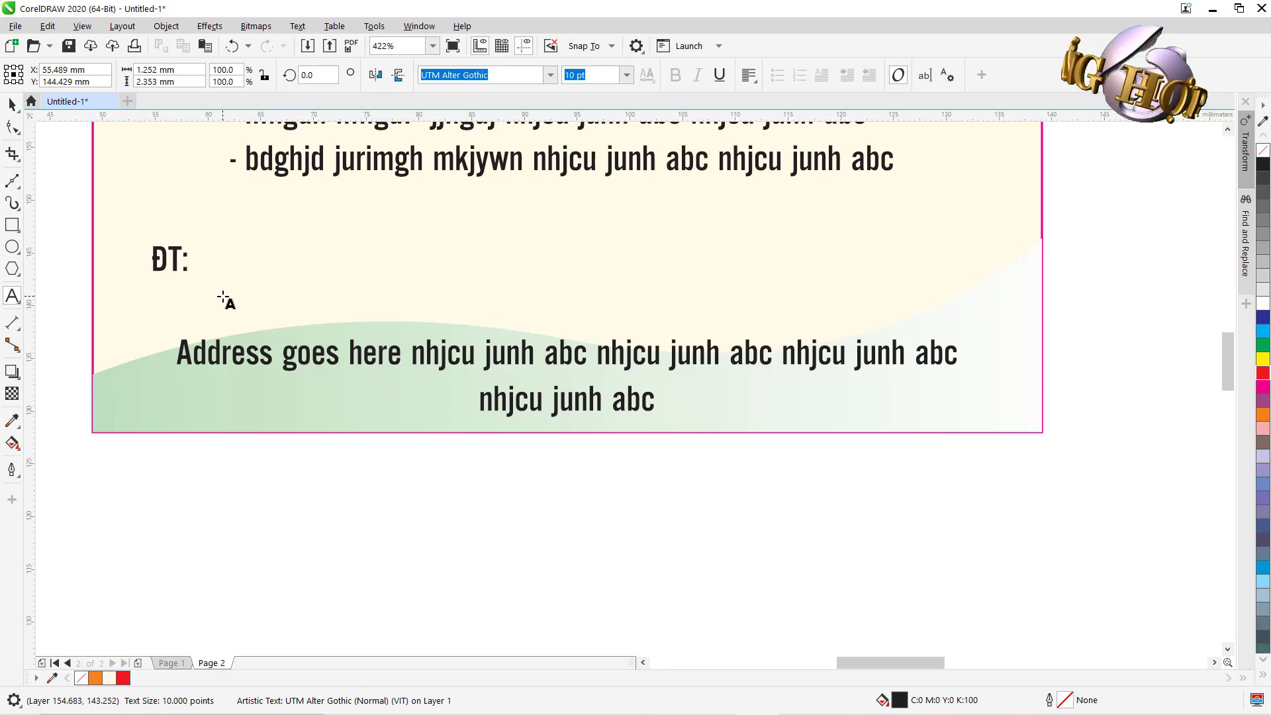
text(123 4)
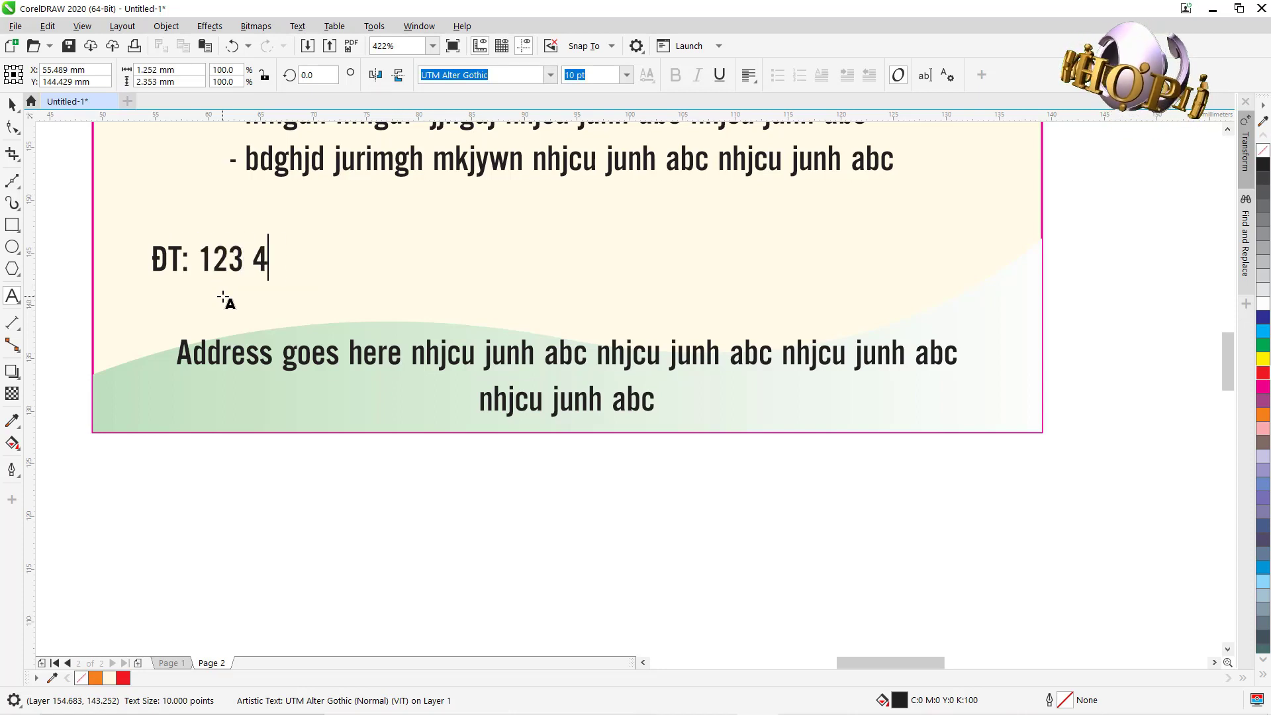
text(56 7890)
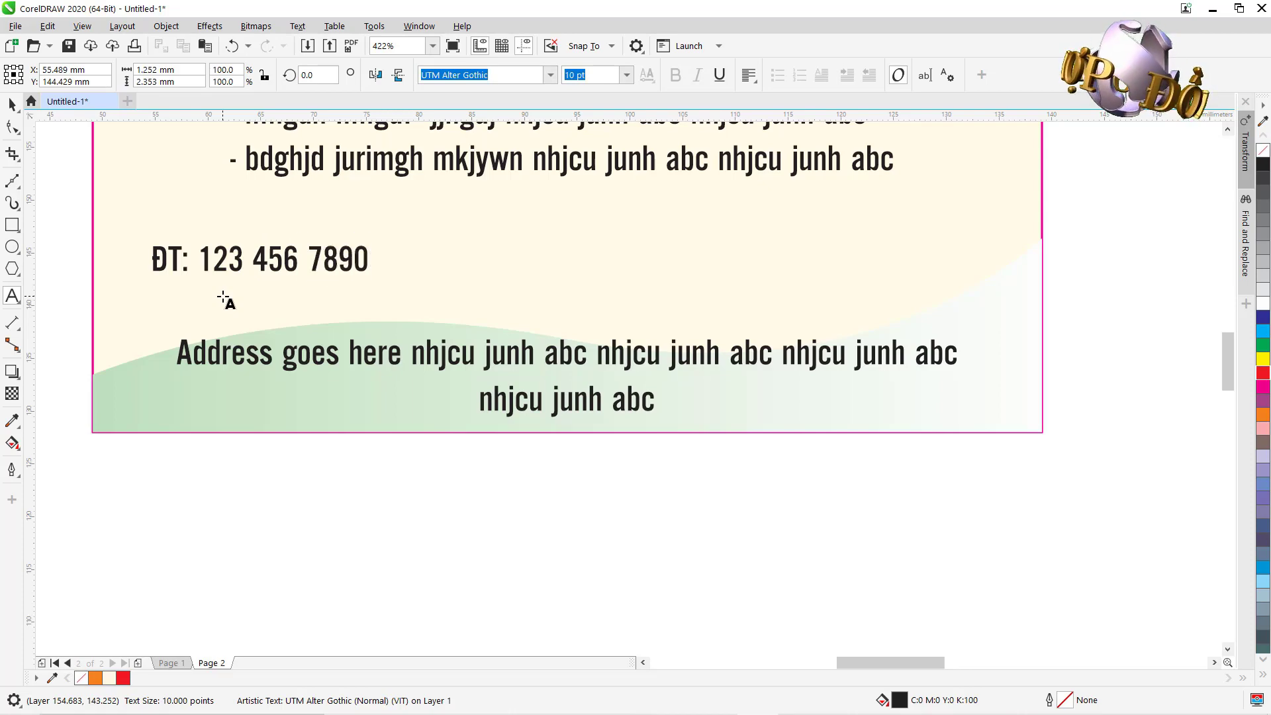
key(ctrl+space)
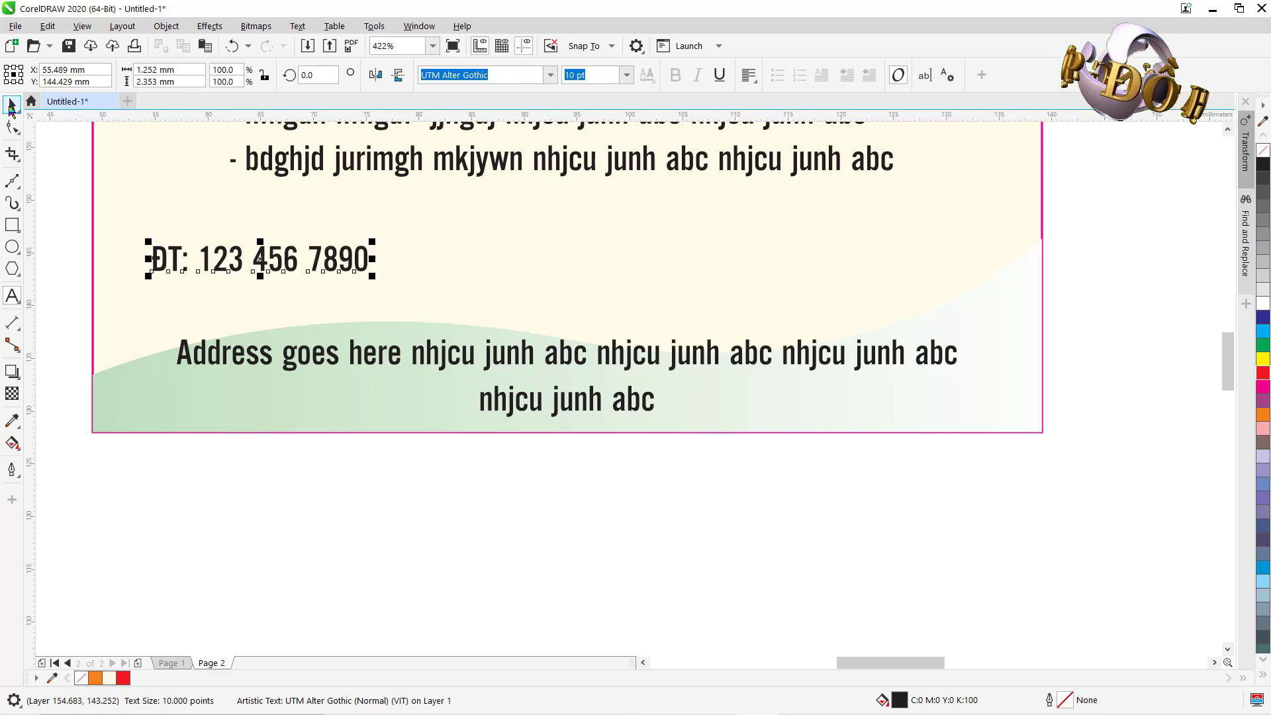
click(12, 105)
key(F4)
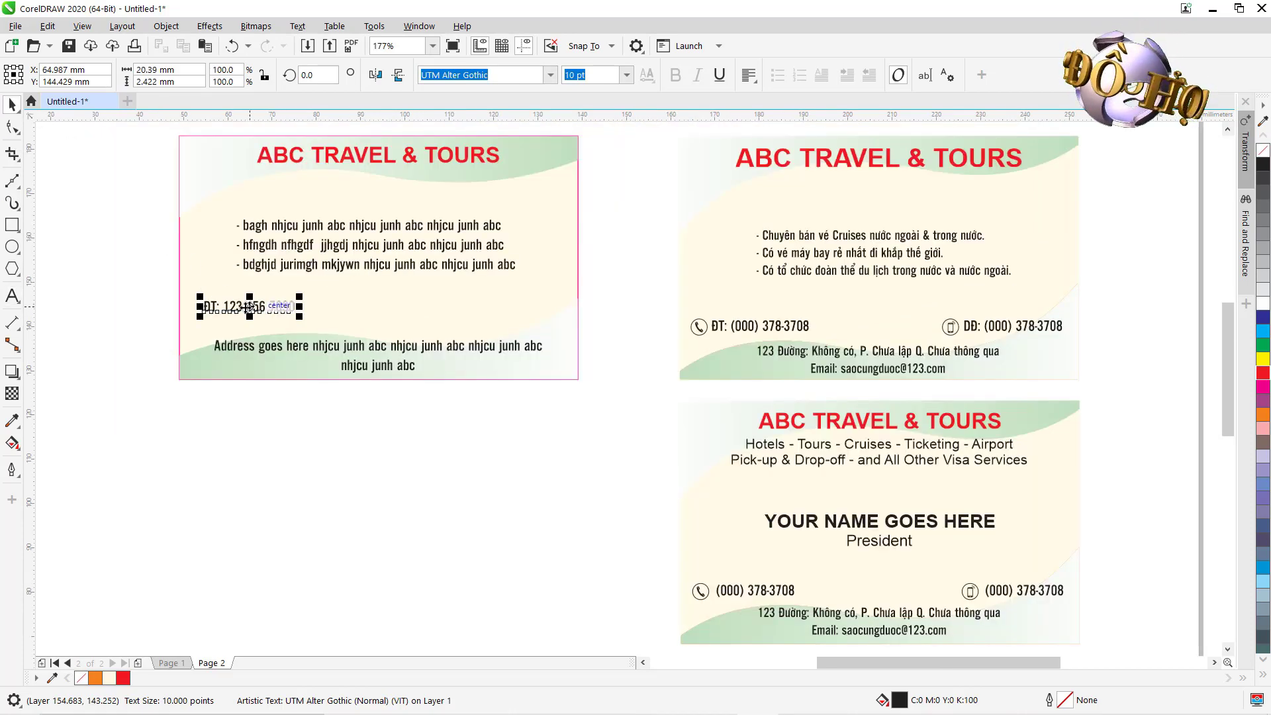
Place a copy of the 'ĐT:' phone line at the card's right side, right-aligned.
drag(249, 309, 522, 330)
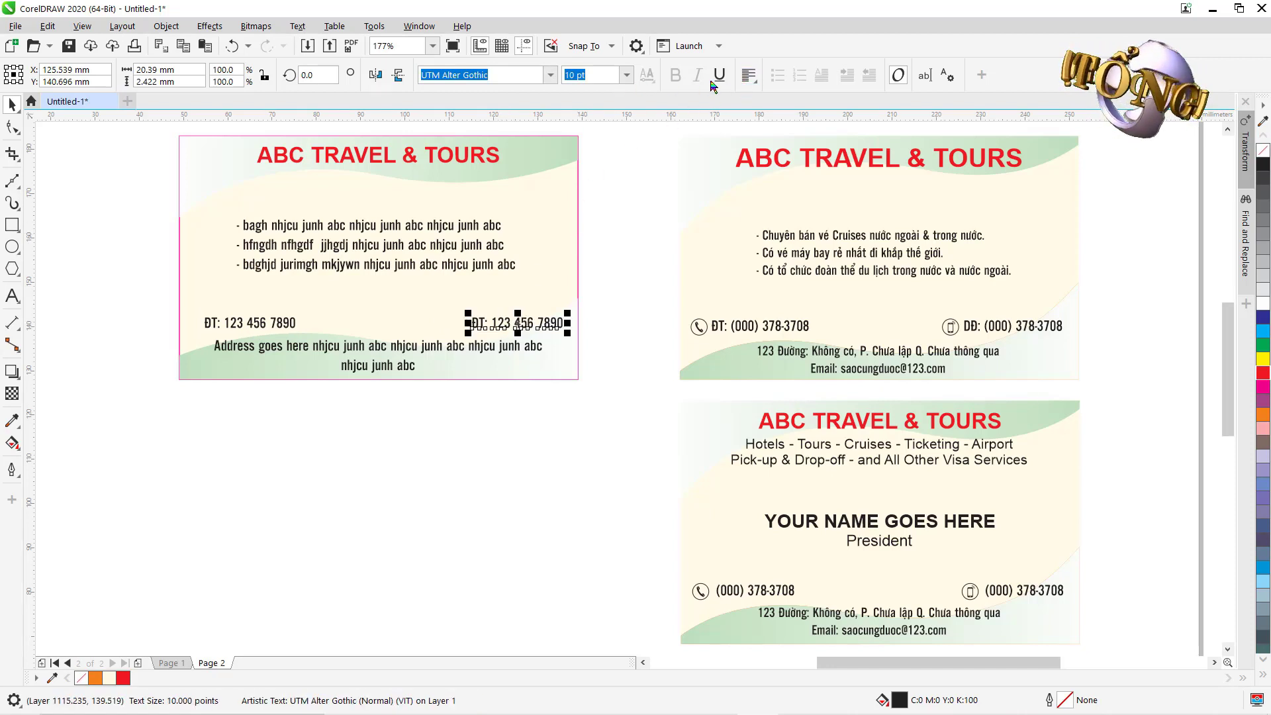
click(749, 75)
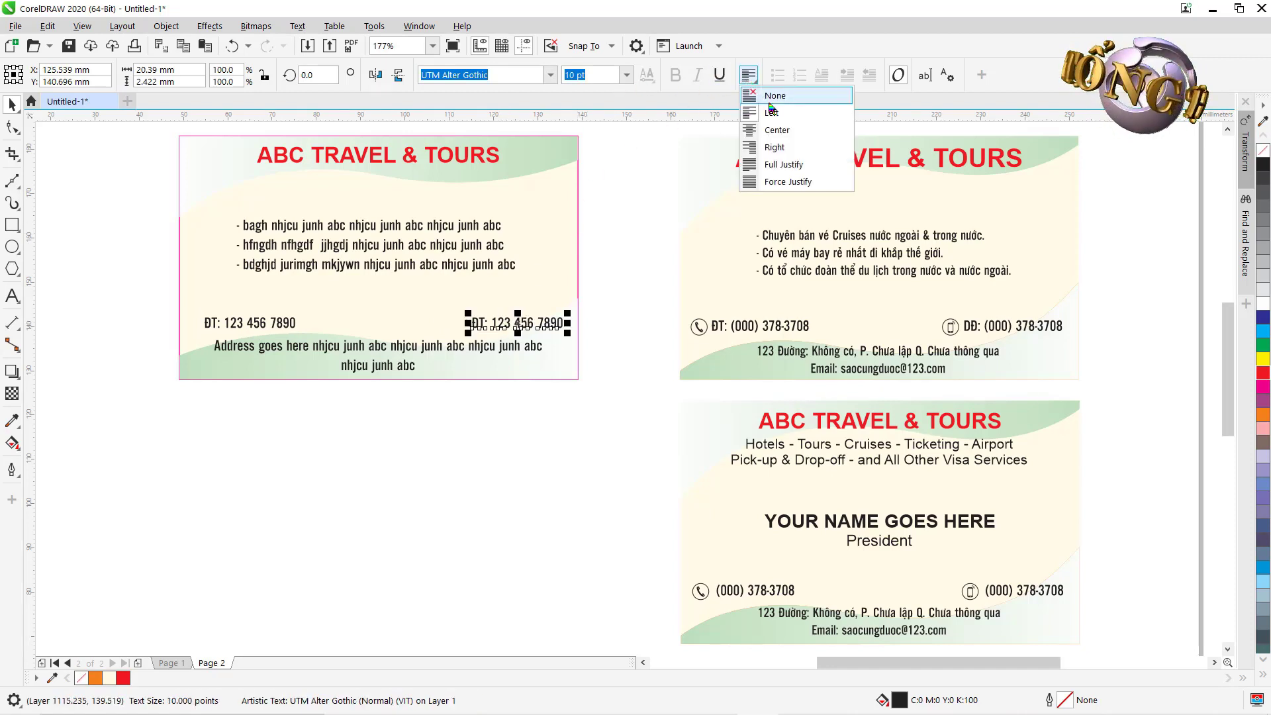
click(773, 147)
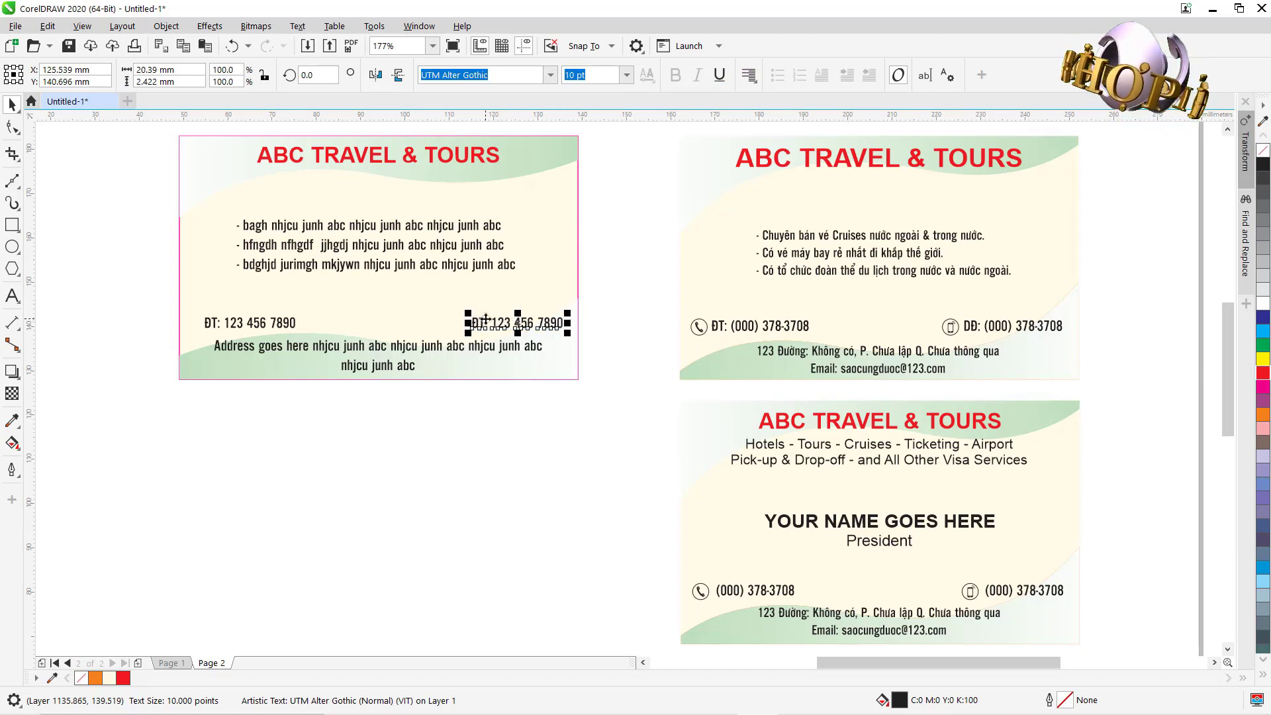
Change the right-hand phone line's label from 'ĐT' to 'DĐ'.
key(F2)
drag(422, 296, 651, 381)
click(12, 297)
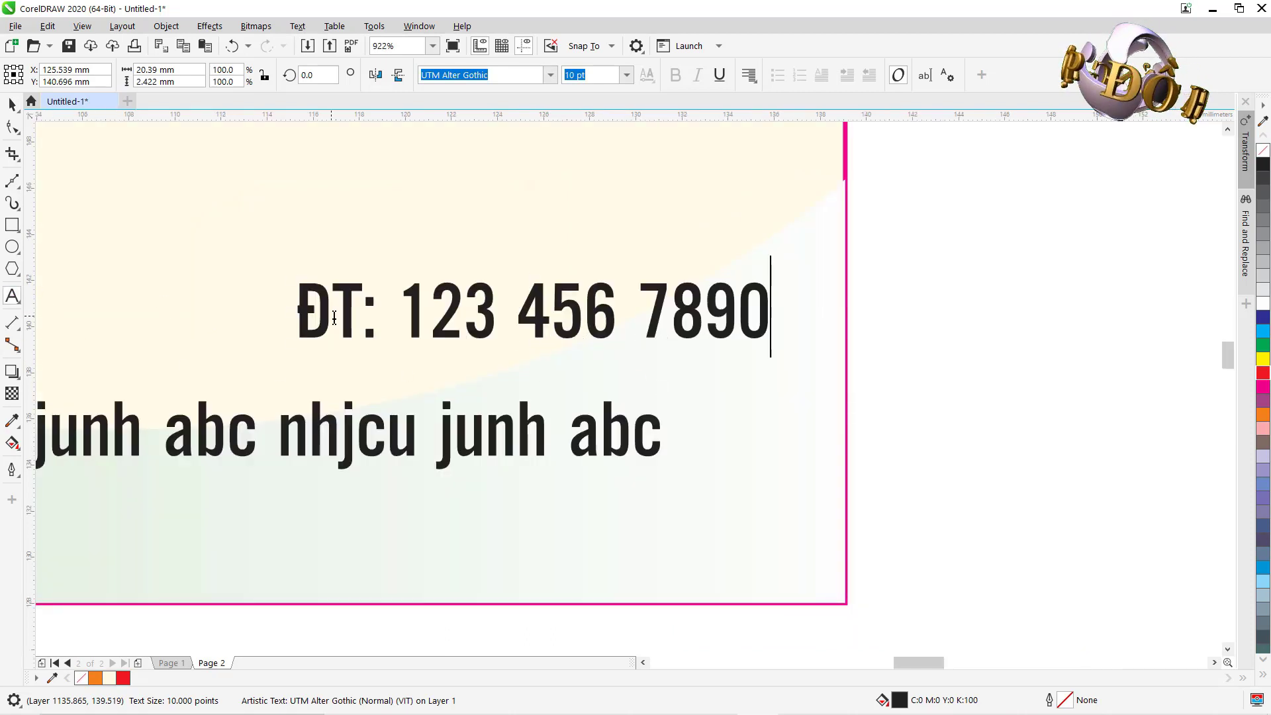
drag(363, 311, 287, 311)
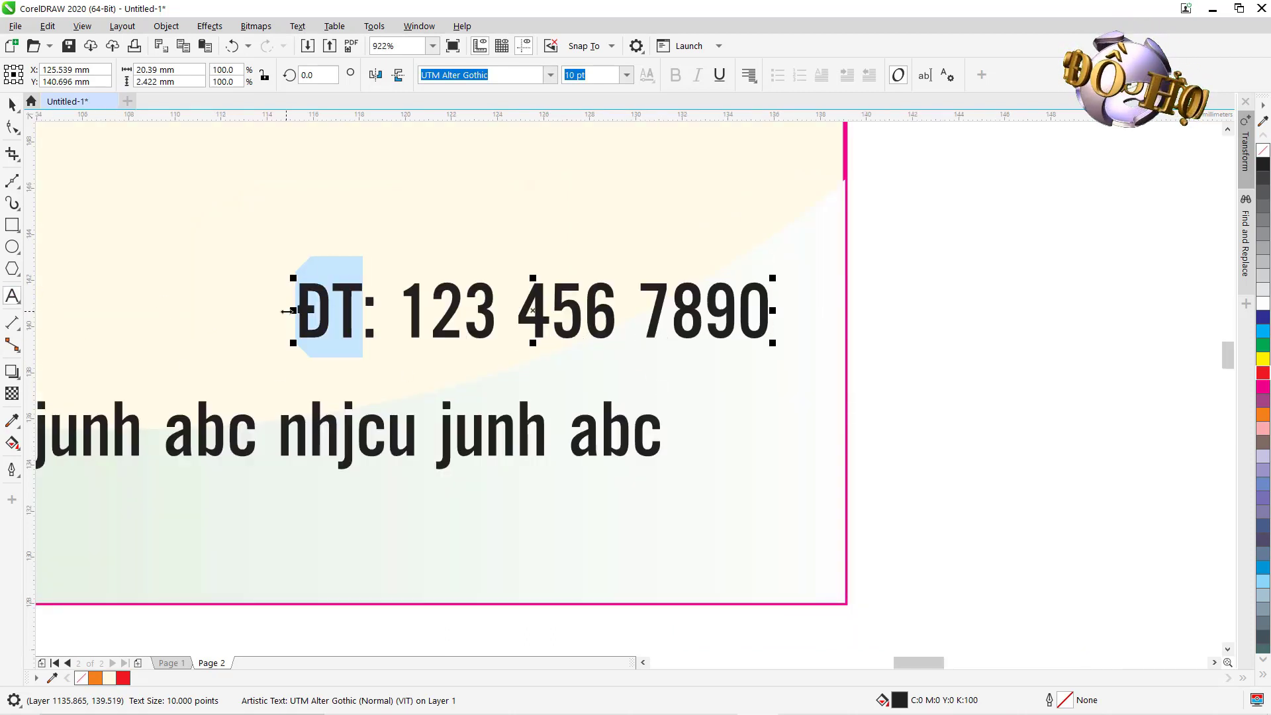
text(DĐ)
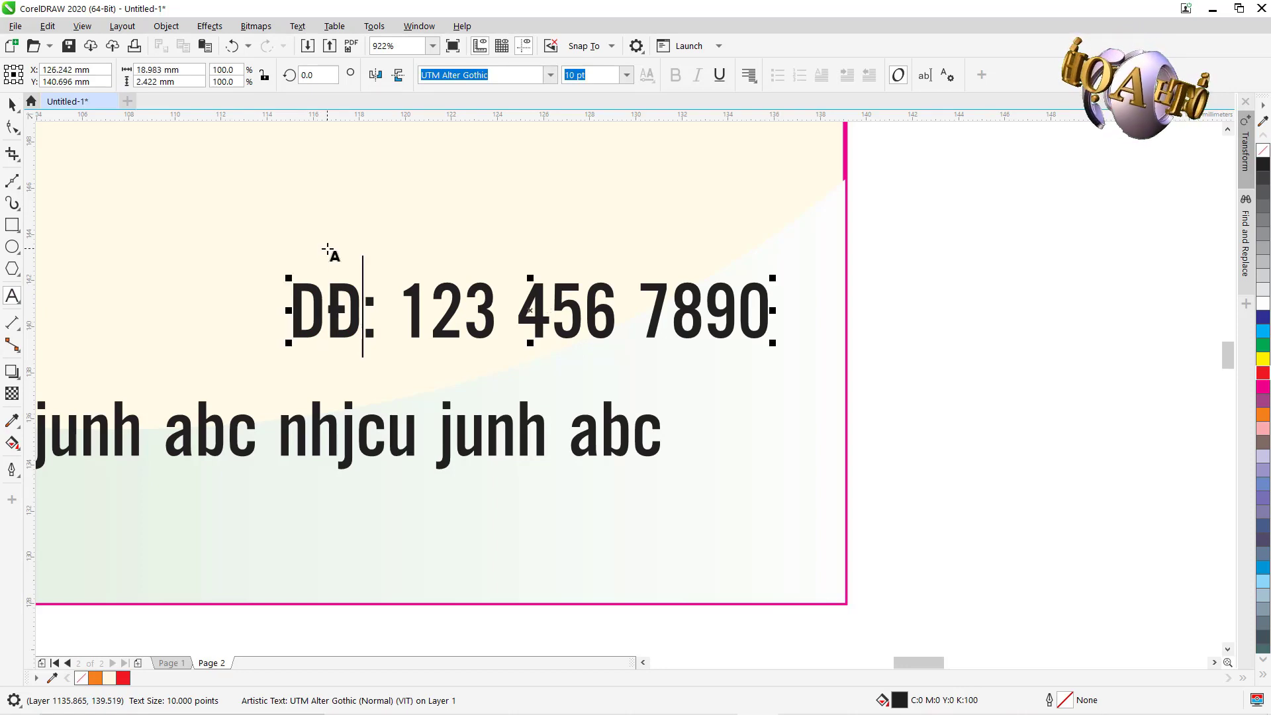
click(12, 104)
scroll(413, 354, down, 5)
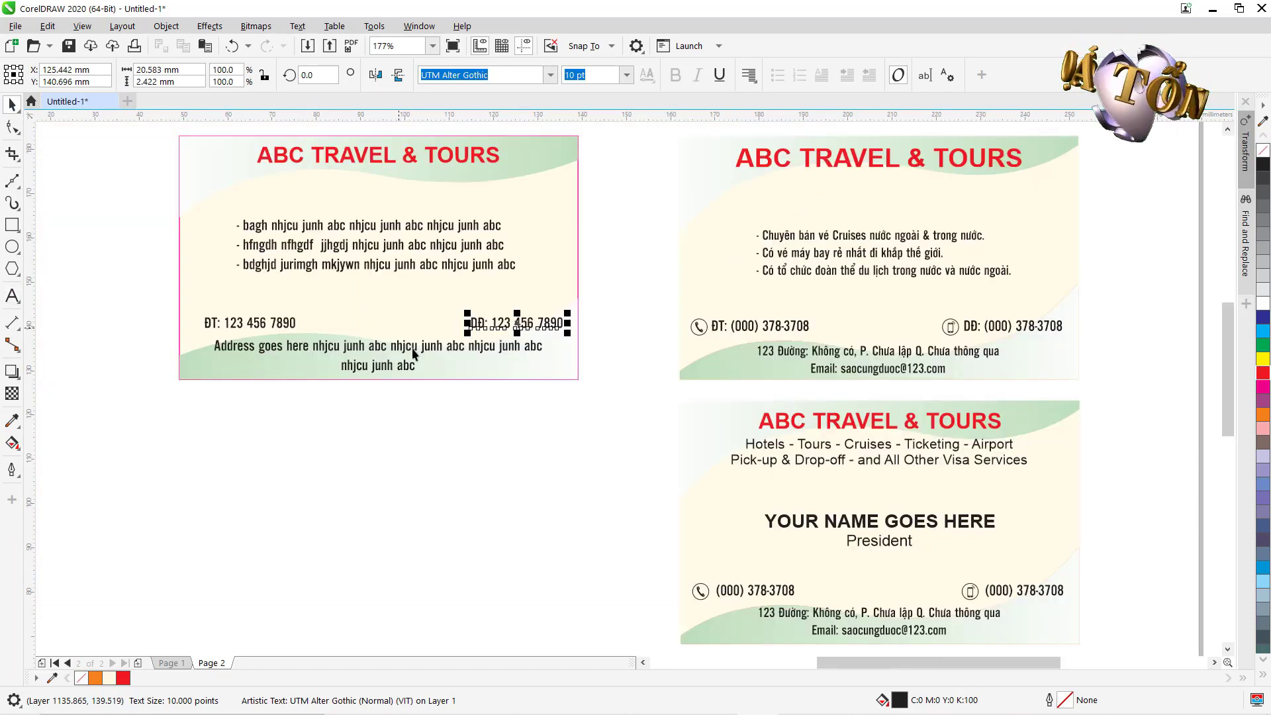
click(410, 462)
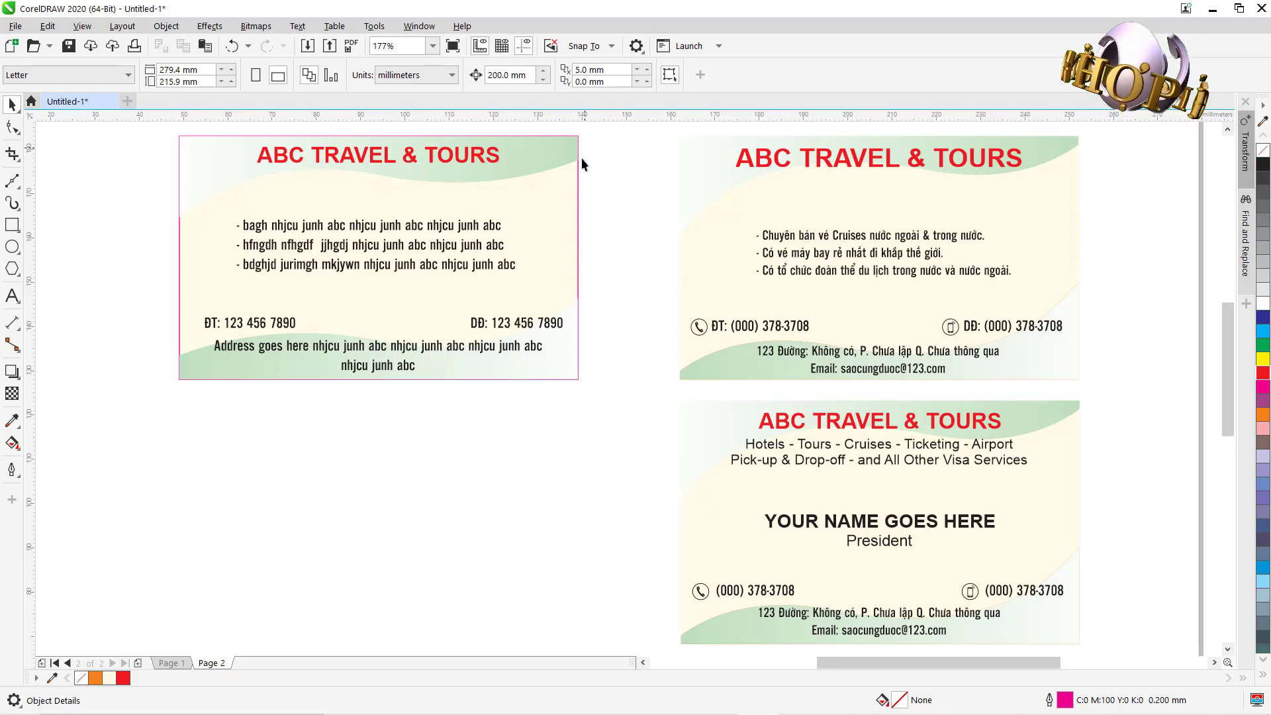
Remove the pink outline from the left card's rectangle using the X no-colour swatch.
click(578, 202)
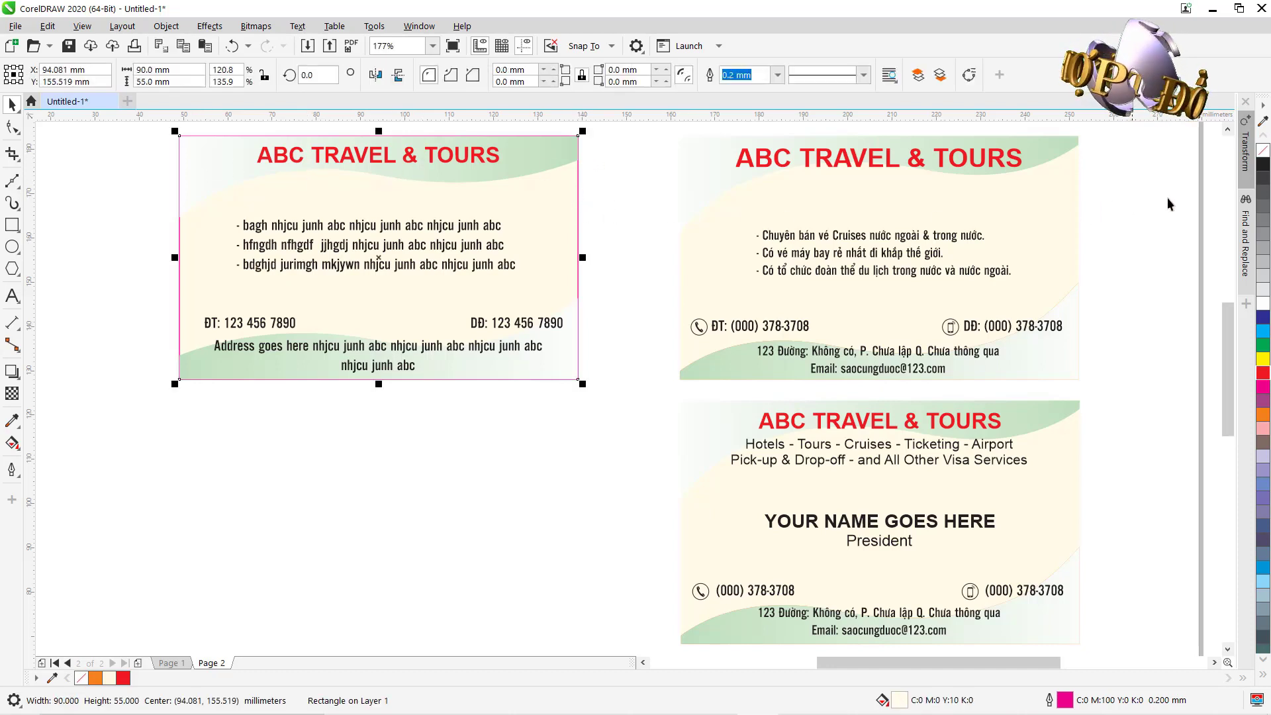
right_click(1261, 150)
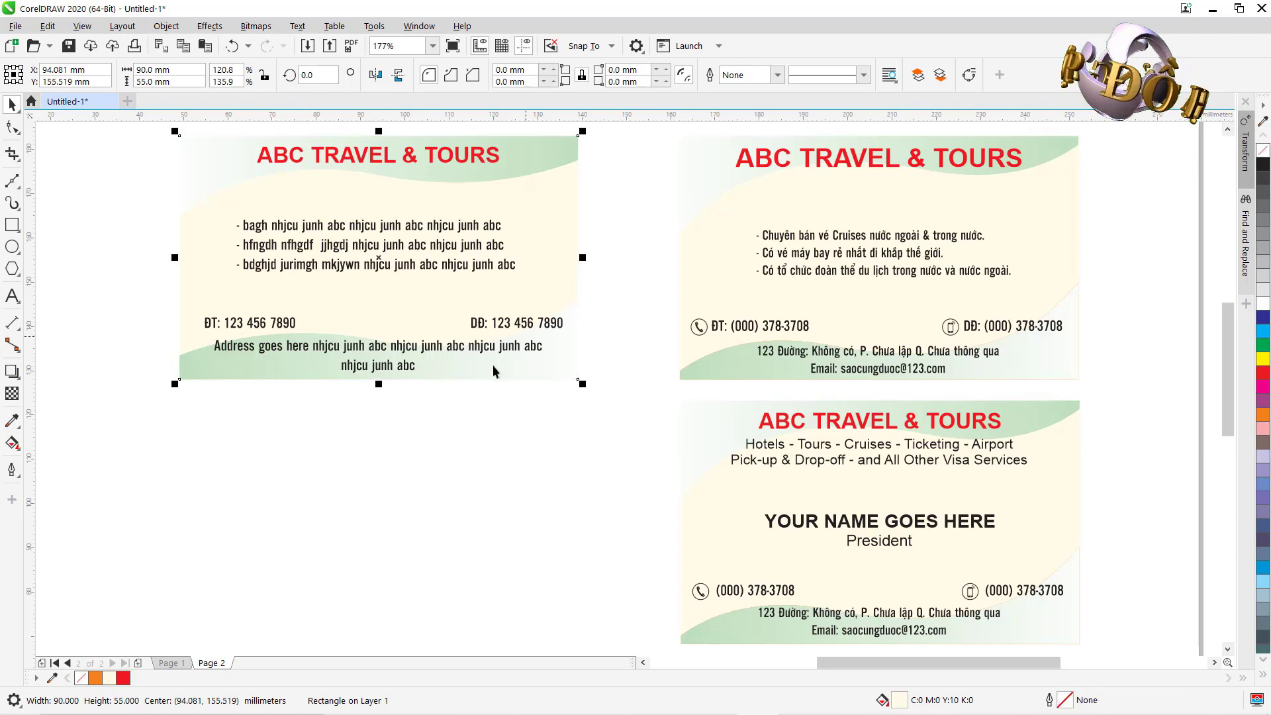
click(437, 452)
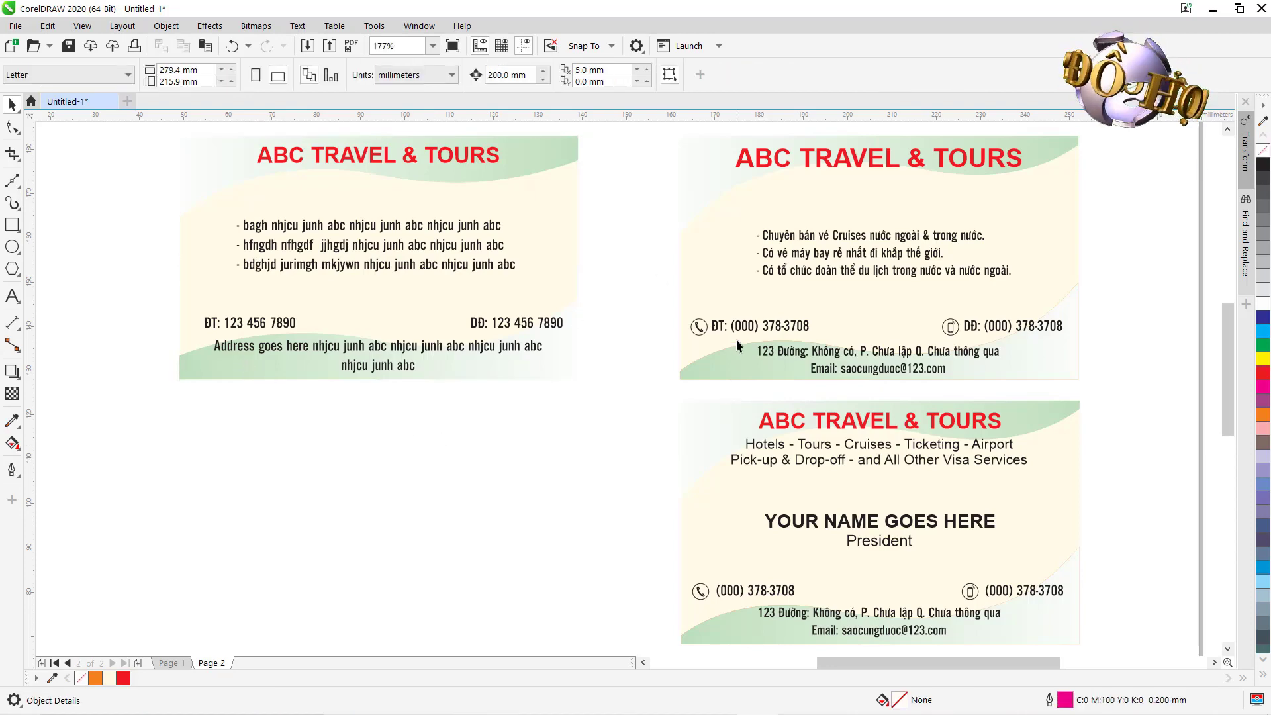
drag(678, 295, 956, 368)
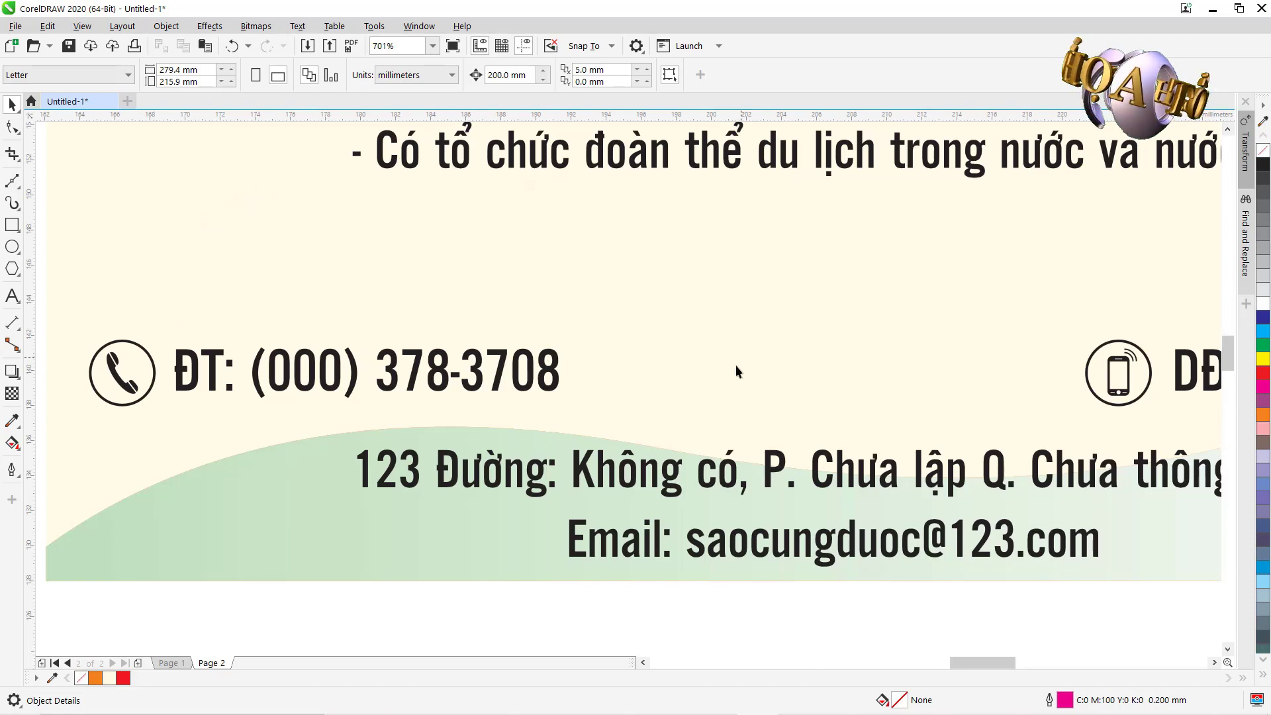
key(F3)
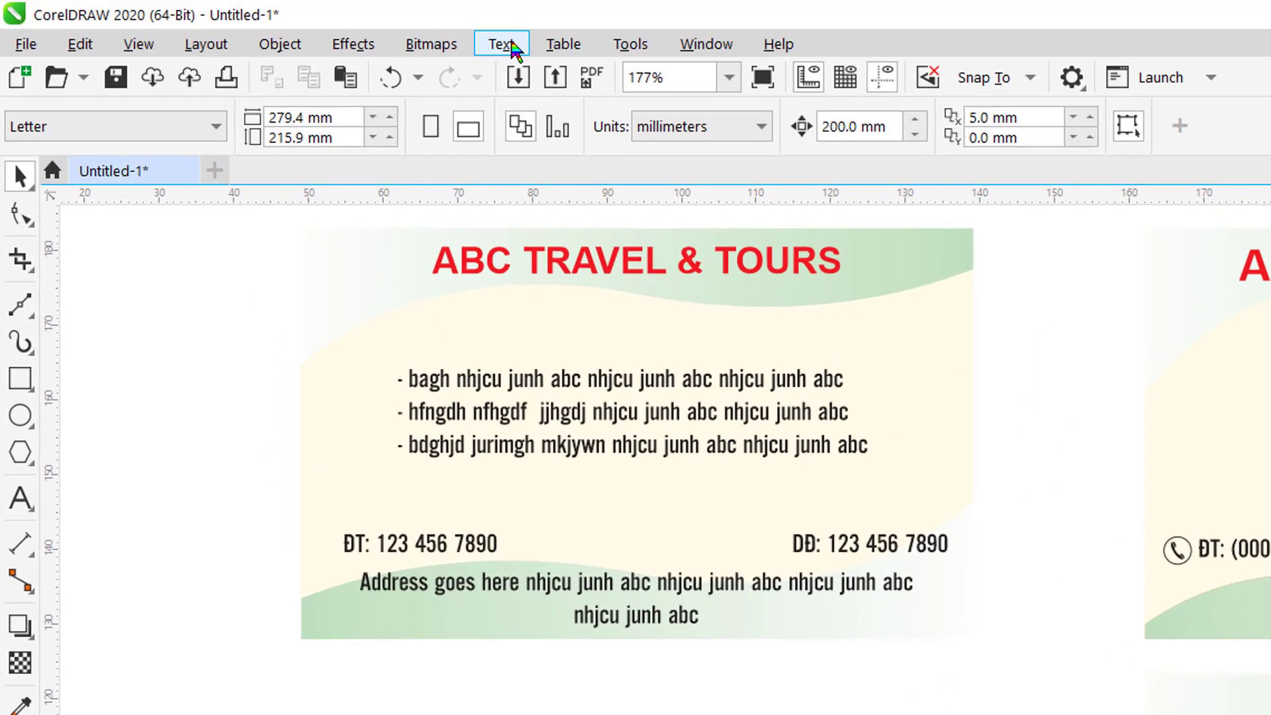
Open the Glyphs docker and browse the Wingdings 2 symbol set.
click(514, 45)
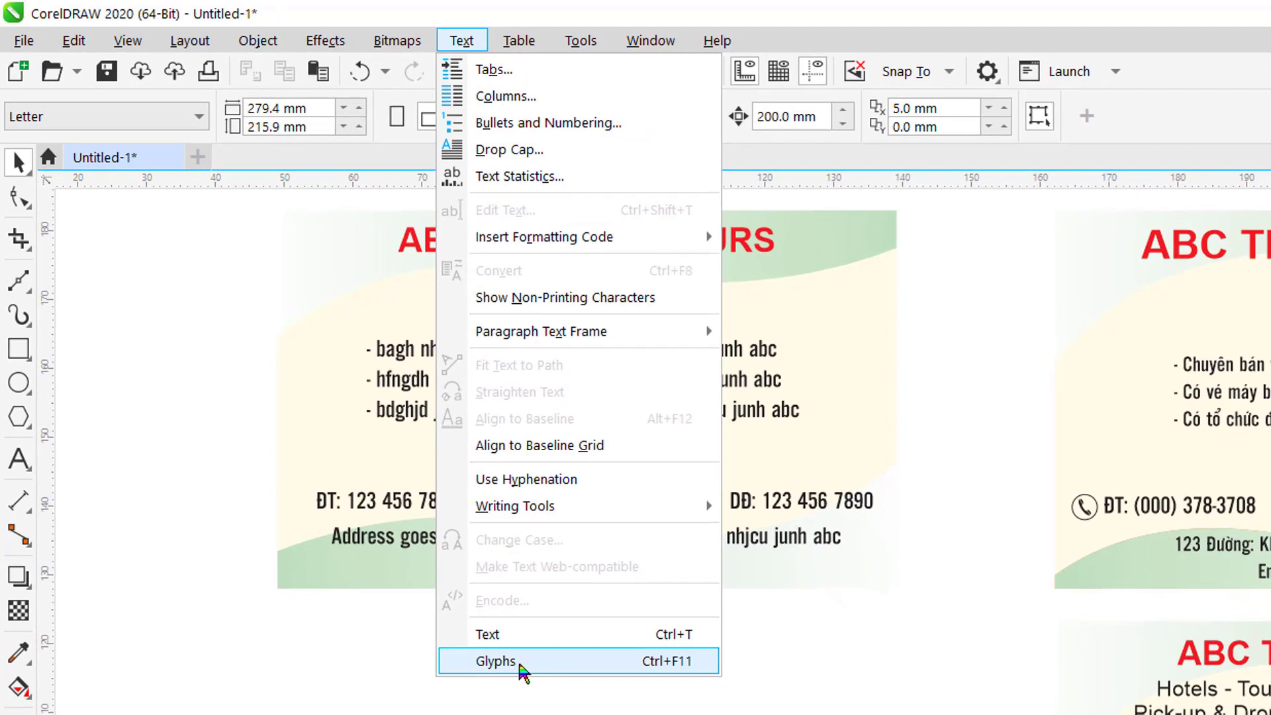
click(536, 662)
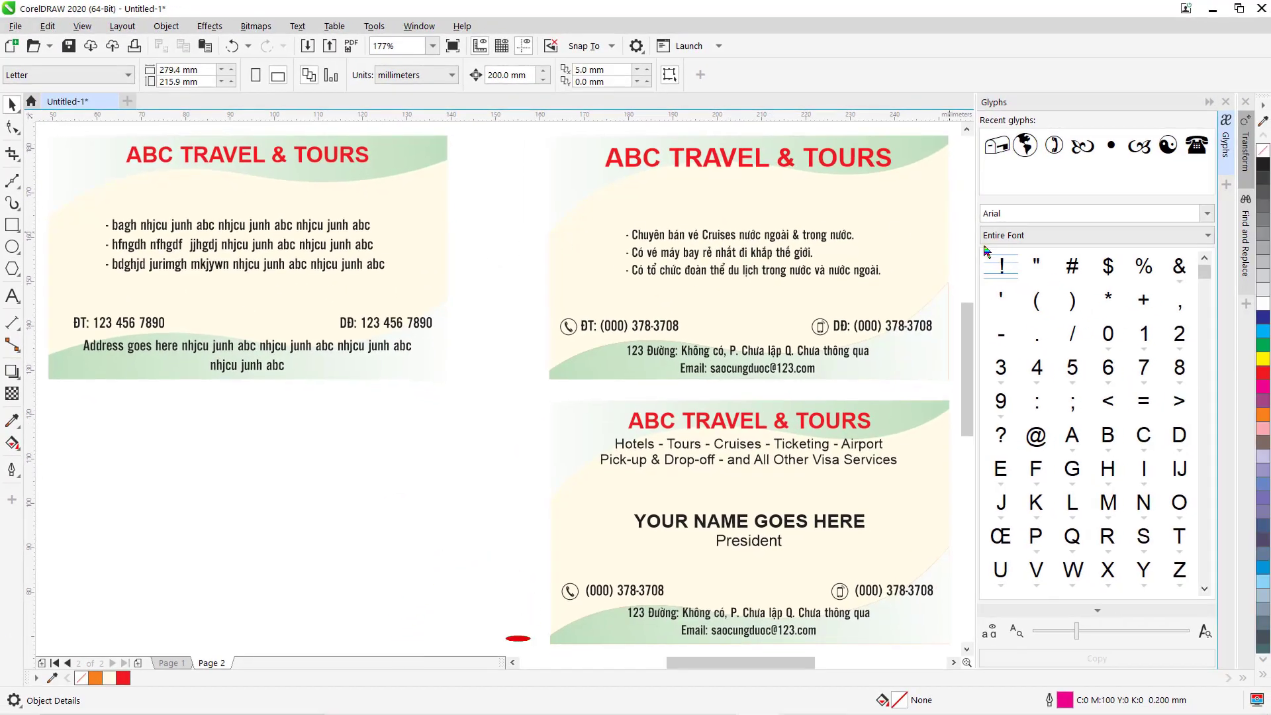
click(1207, 214)
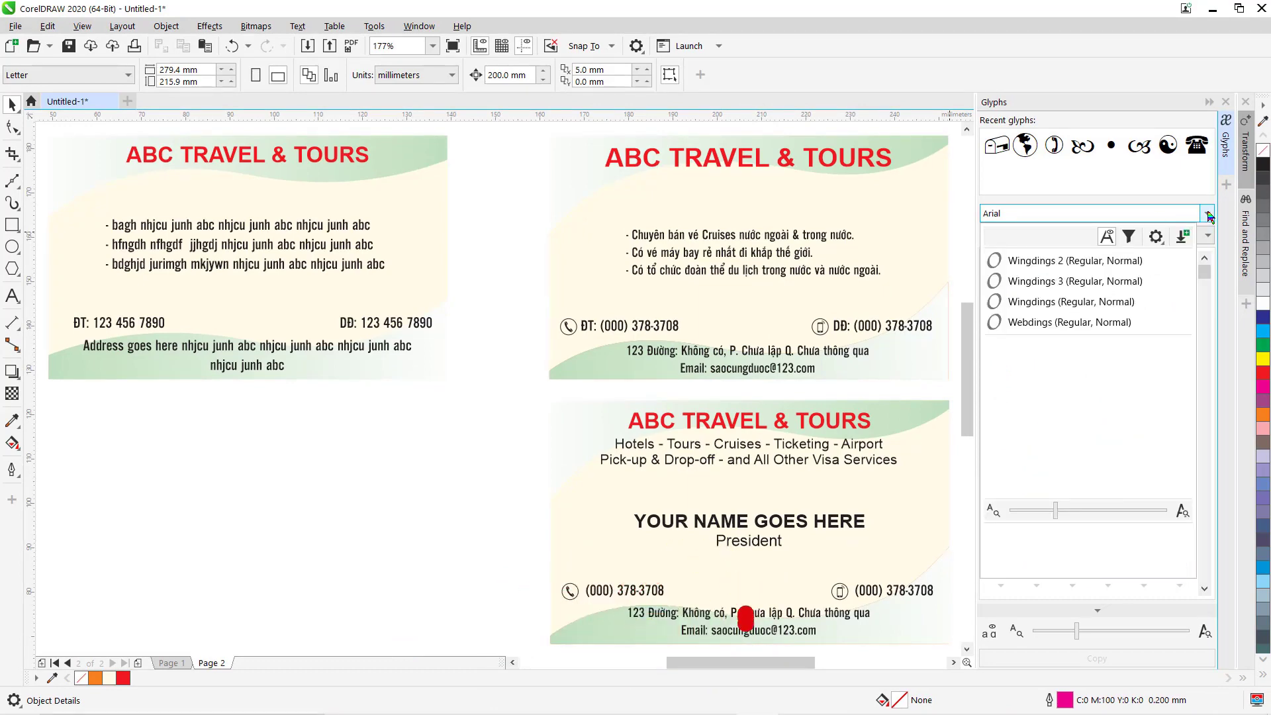
click(1047, 263)
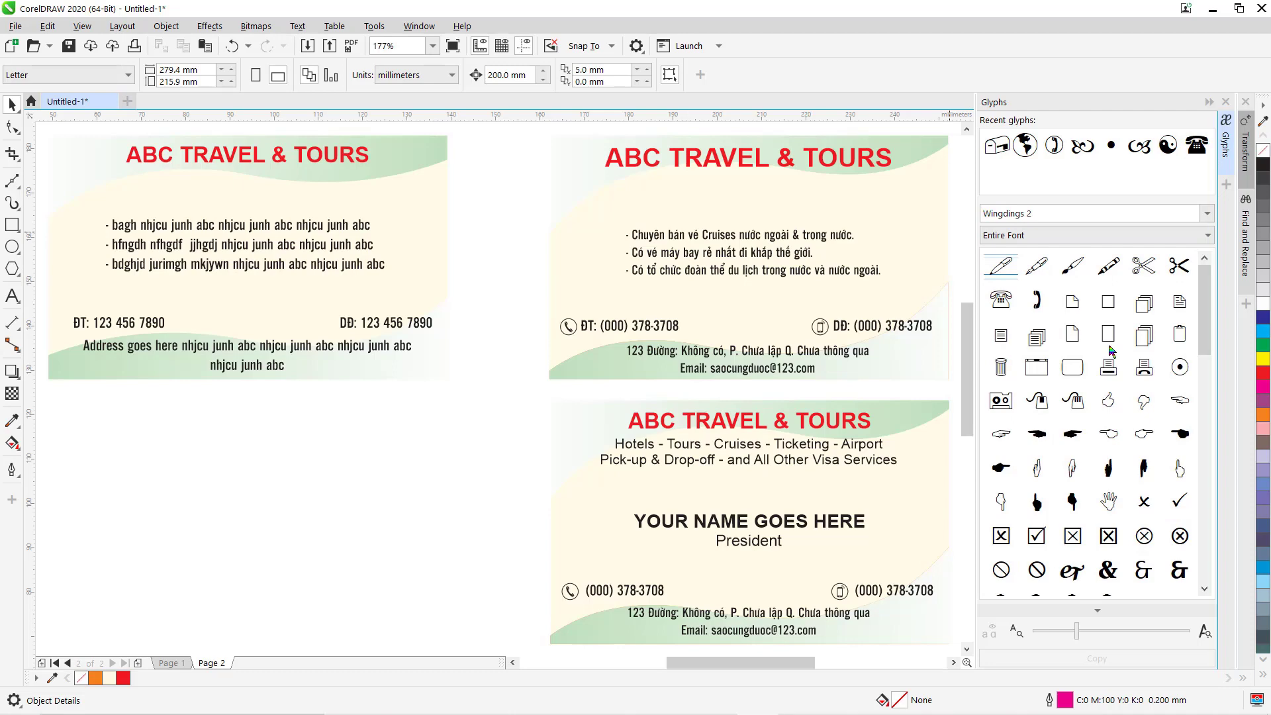
scroll(1112, 350, down, 5)
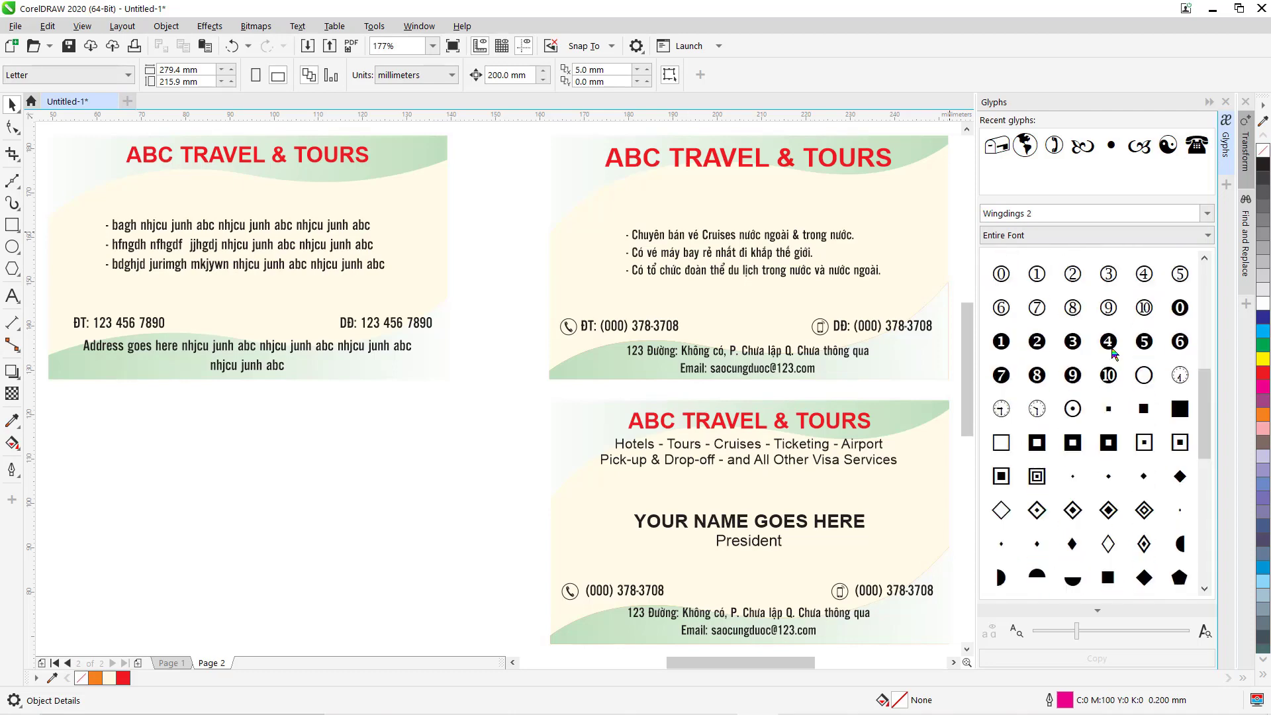
scroll(1114, 353, down, 3)
scroll(1114, 353, up, 6)
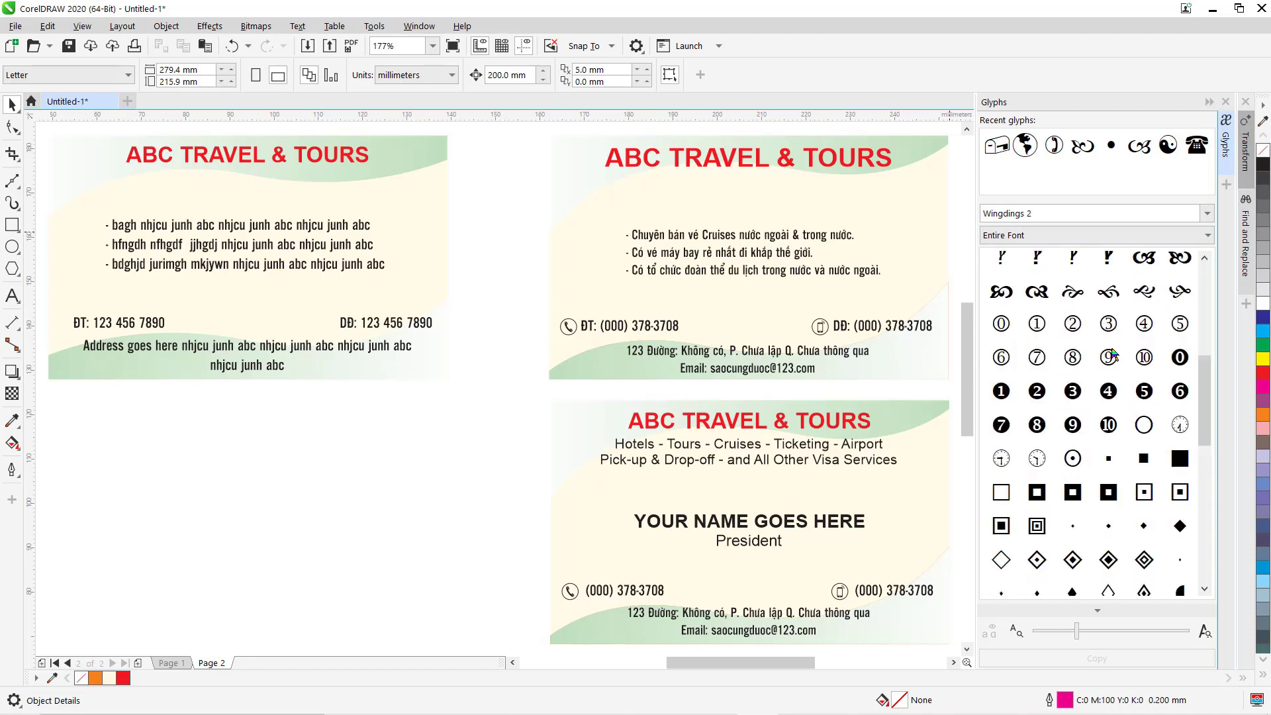
Switch the glyph font to Wingdings and choose the circled telephone handset.
click(1207, 214)
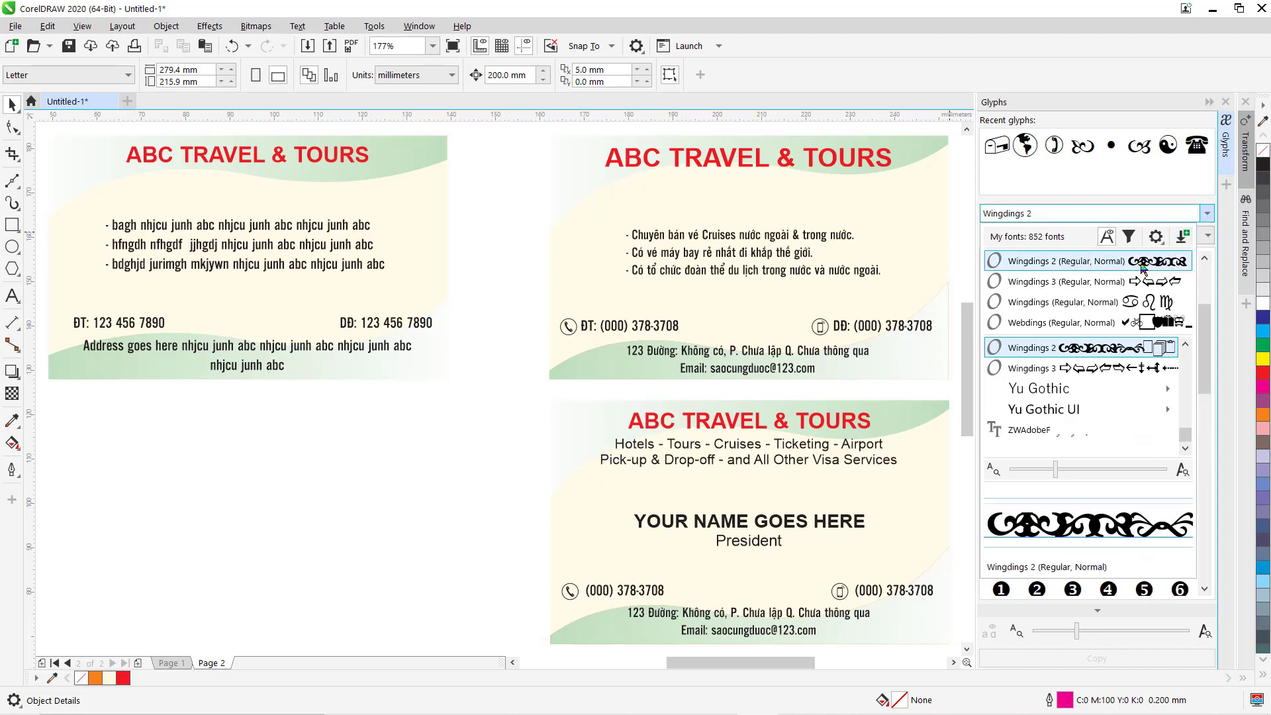
click(1051, 302)
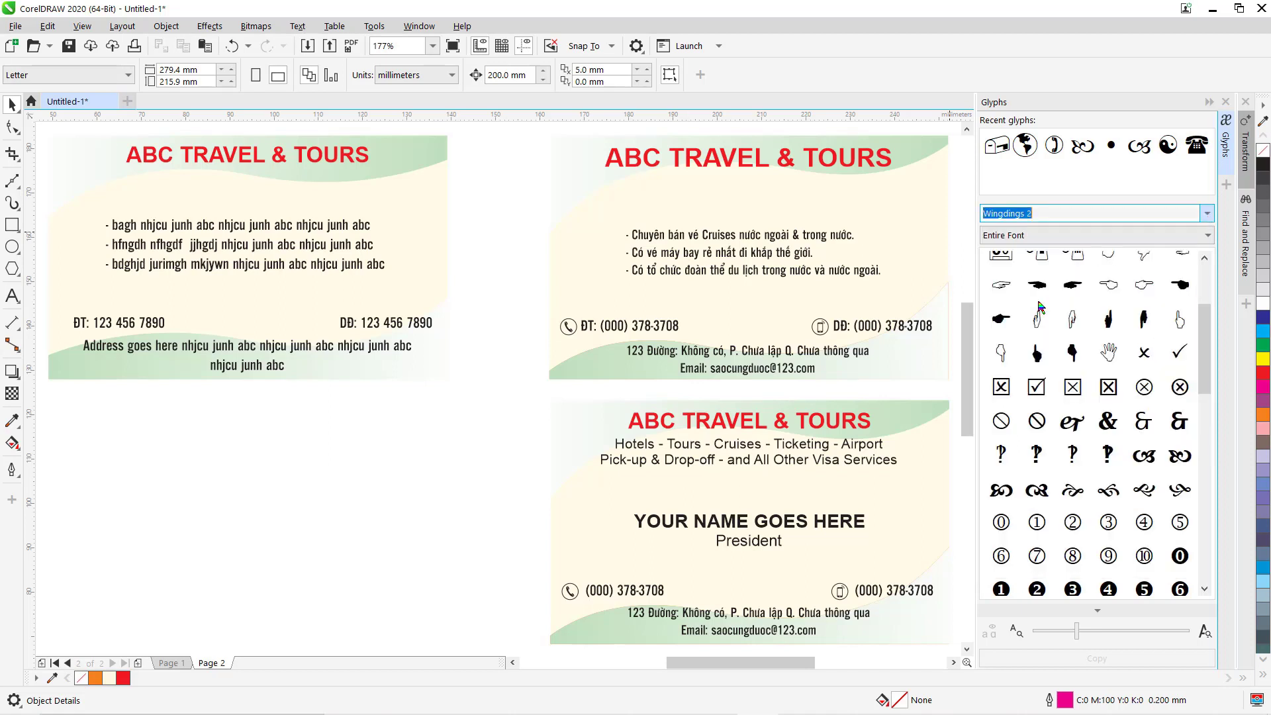
scroll(1100, 331, down, 3)
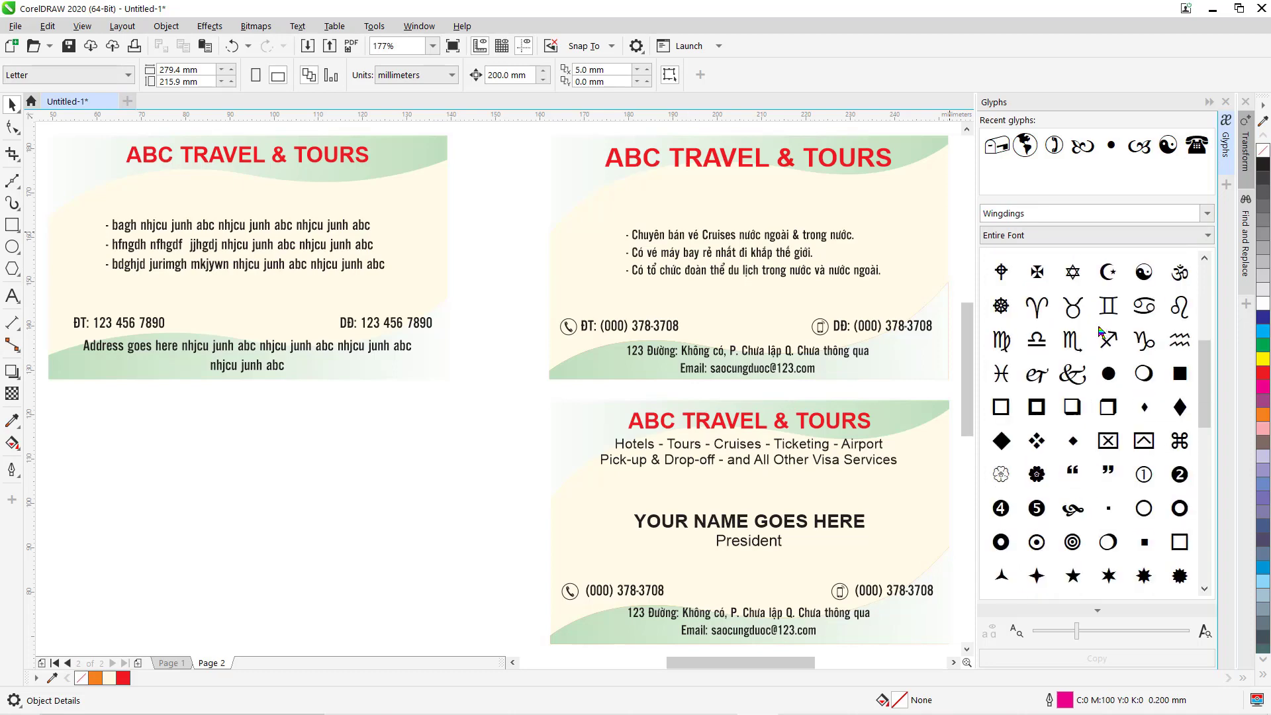
scroll(1100, 330, down, 7)
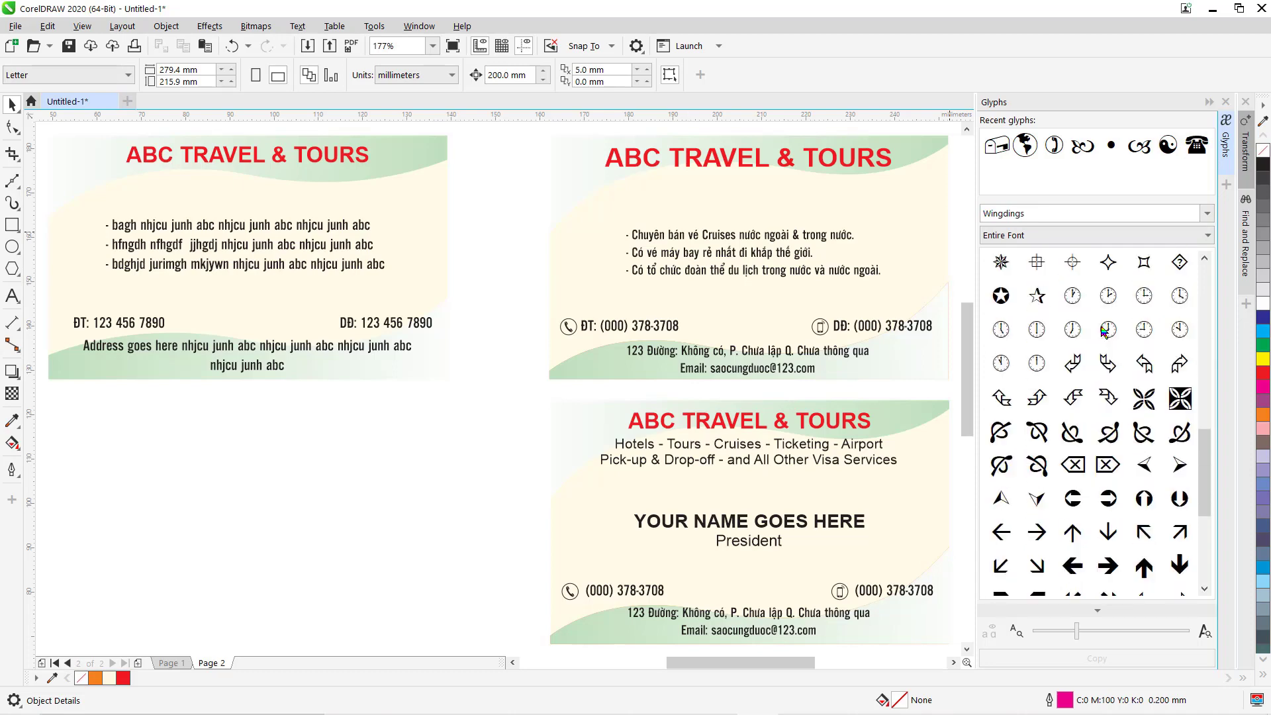
scroll(1102, 331, down, 6)
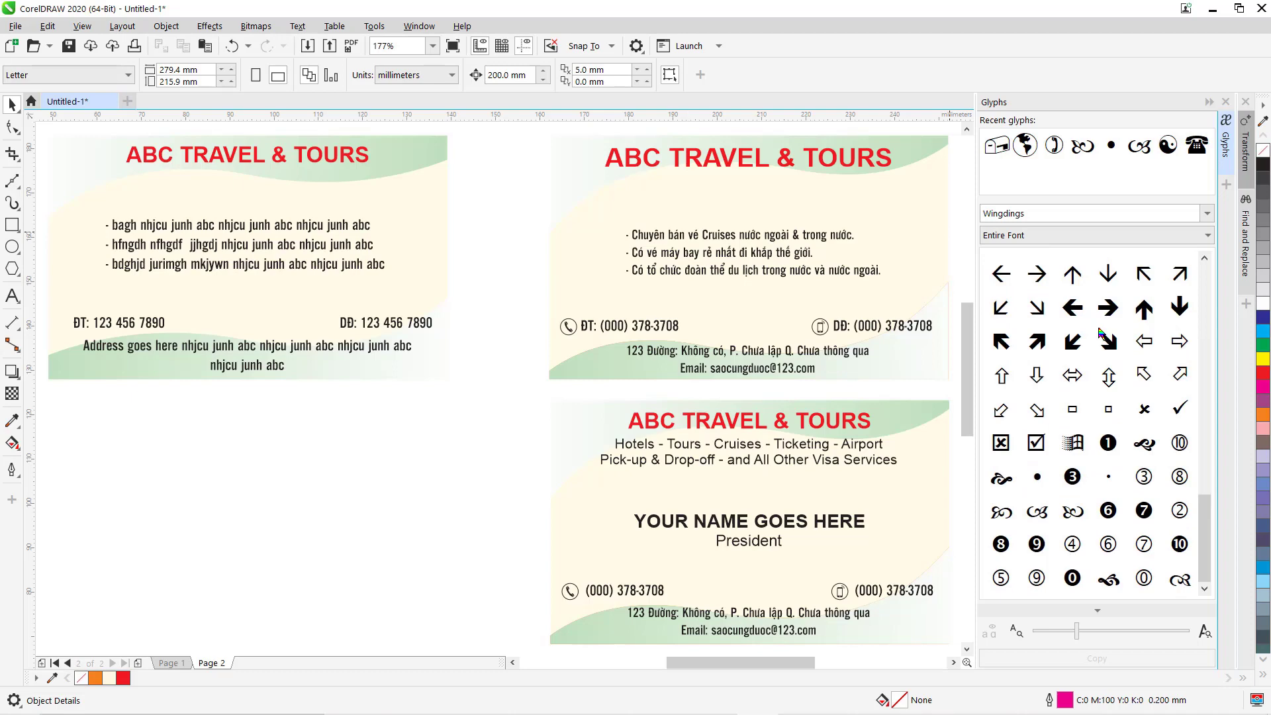
scroll(1101, 334, up, 10)
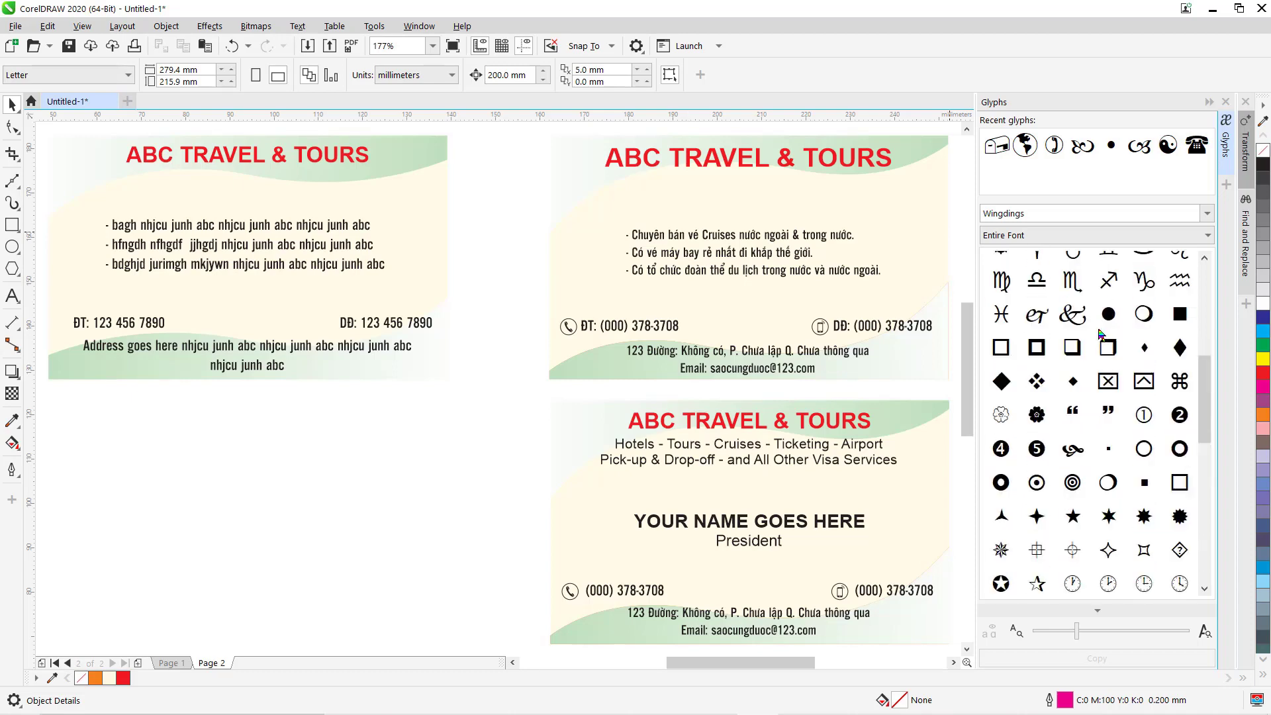
scroll(1101, 333, up, 6)
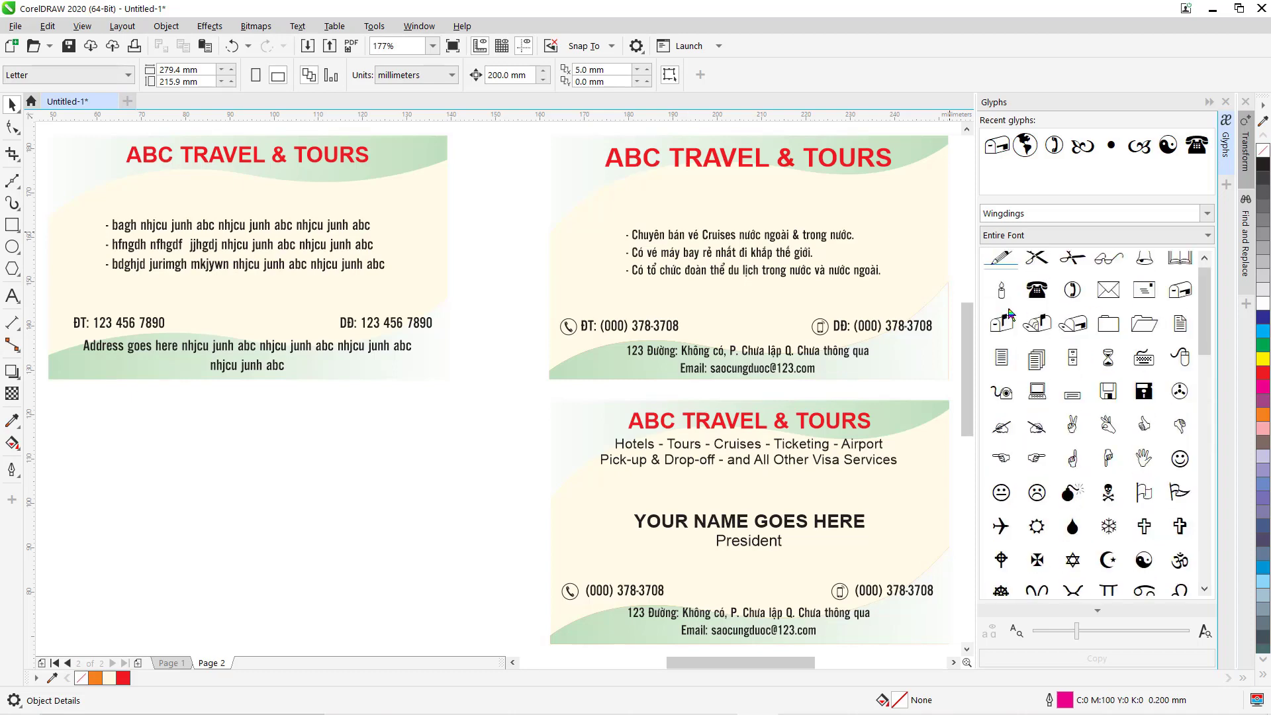
click(1073, 296)
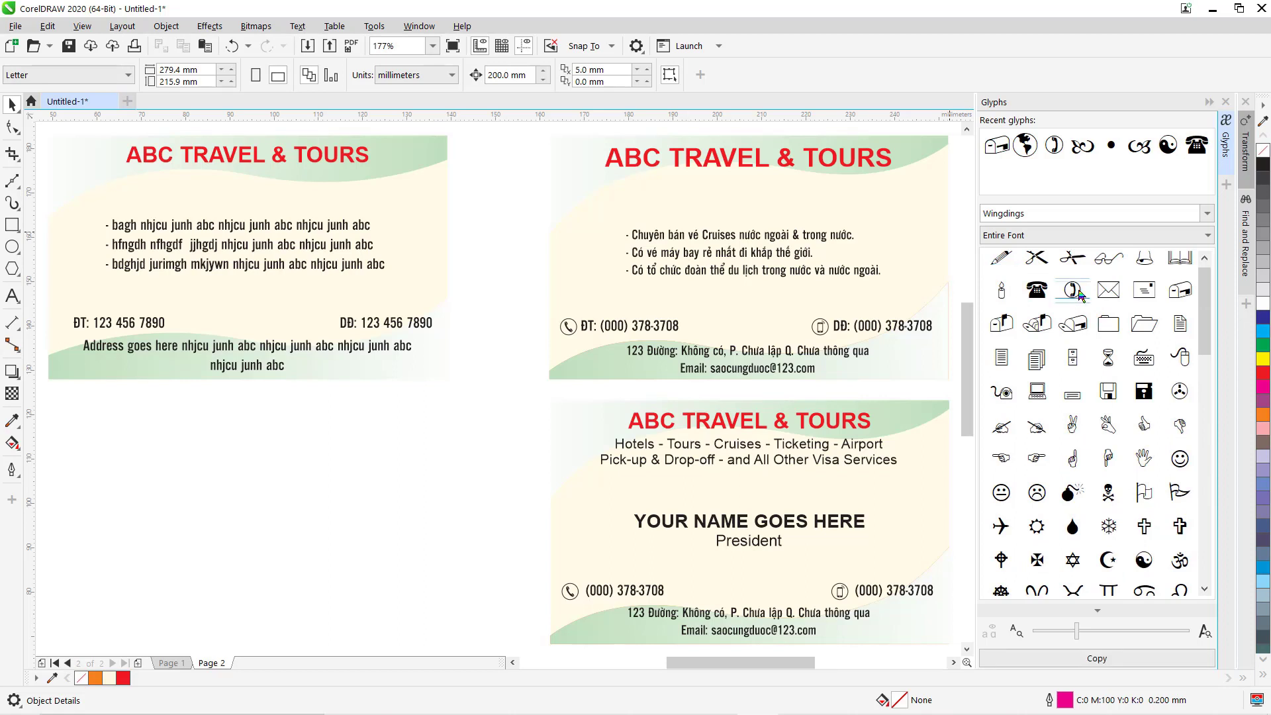
Drag the telephone glyph onto the page below the left card and close the Glyphs docker.
drag(1073, 296, 414, 472)
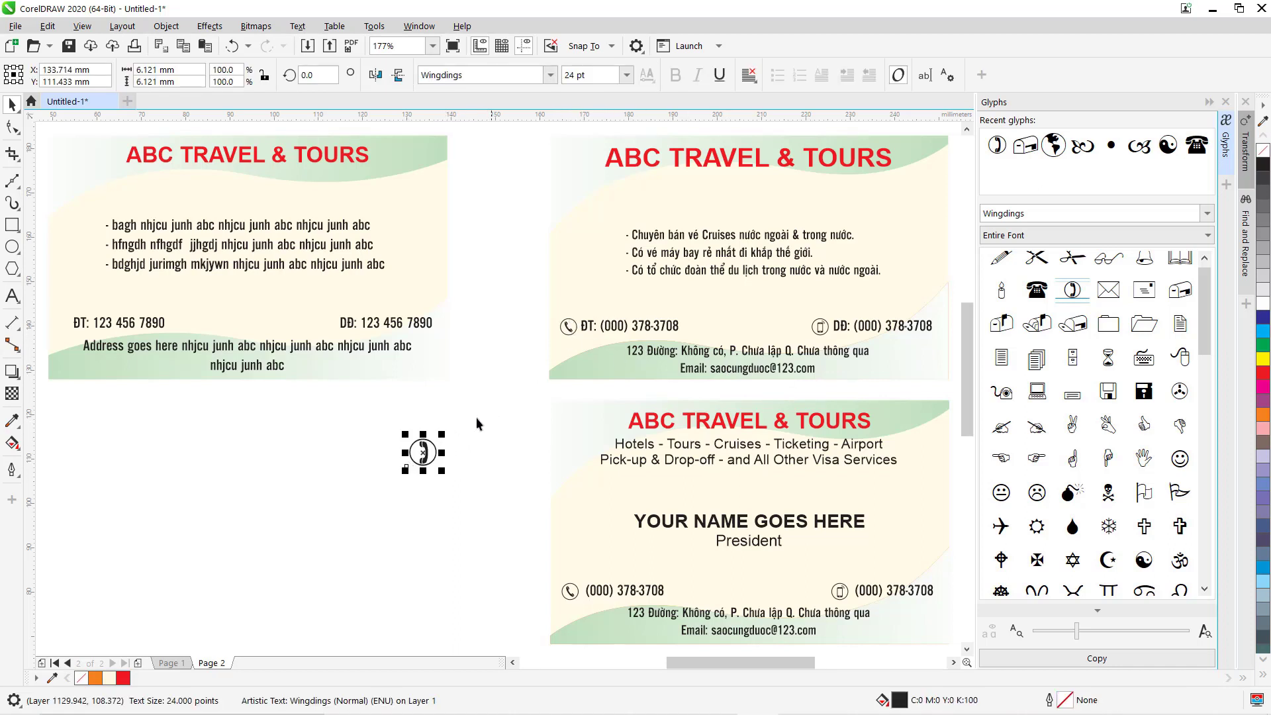
drag(426, 442, 254, 415)
click(485, 397)
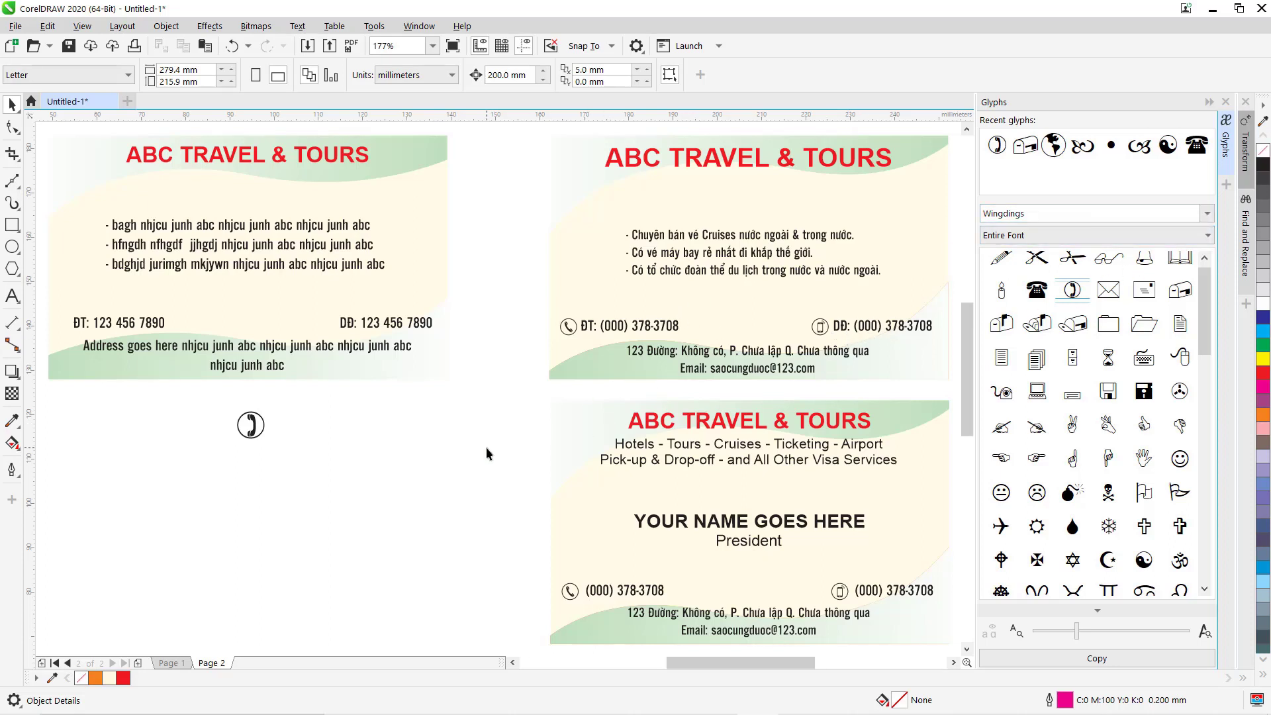
click(1208, 101)
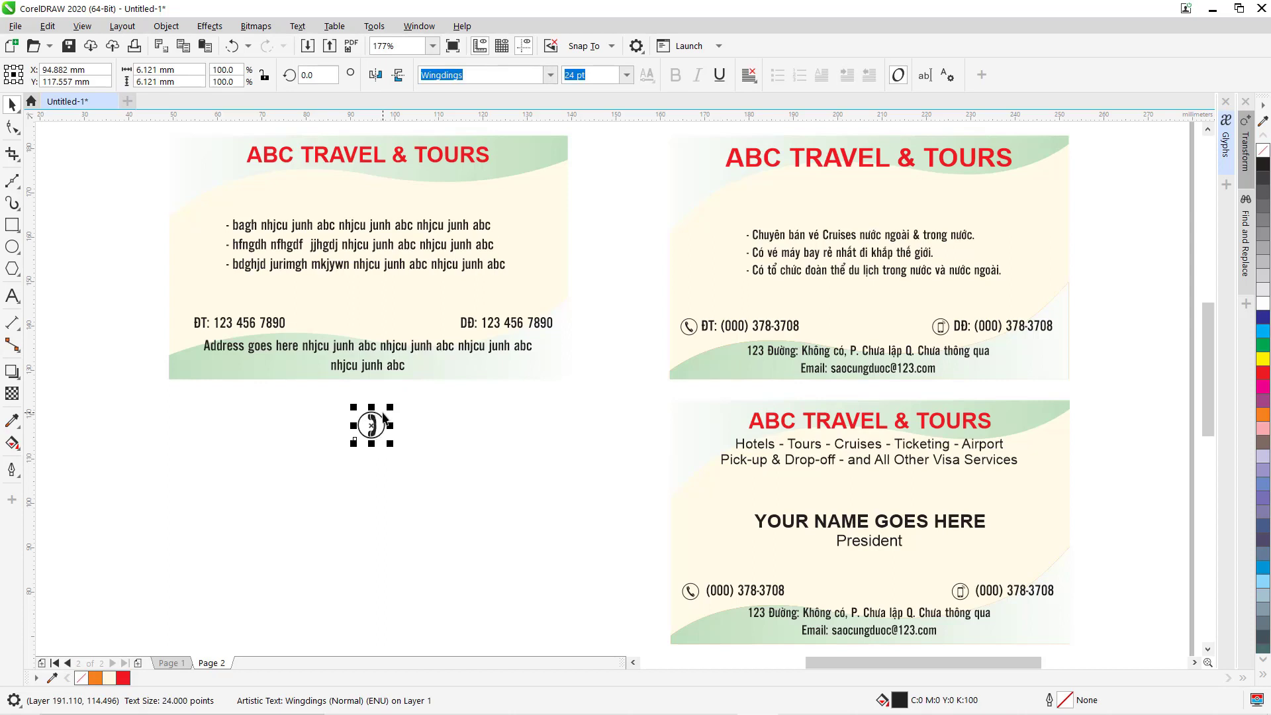
Position the telephone icon just left of 'ĐT:' and shrink it to about 11.9 pt.
drag(375, 434, 184, 332)
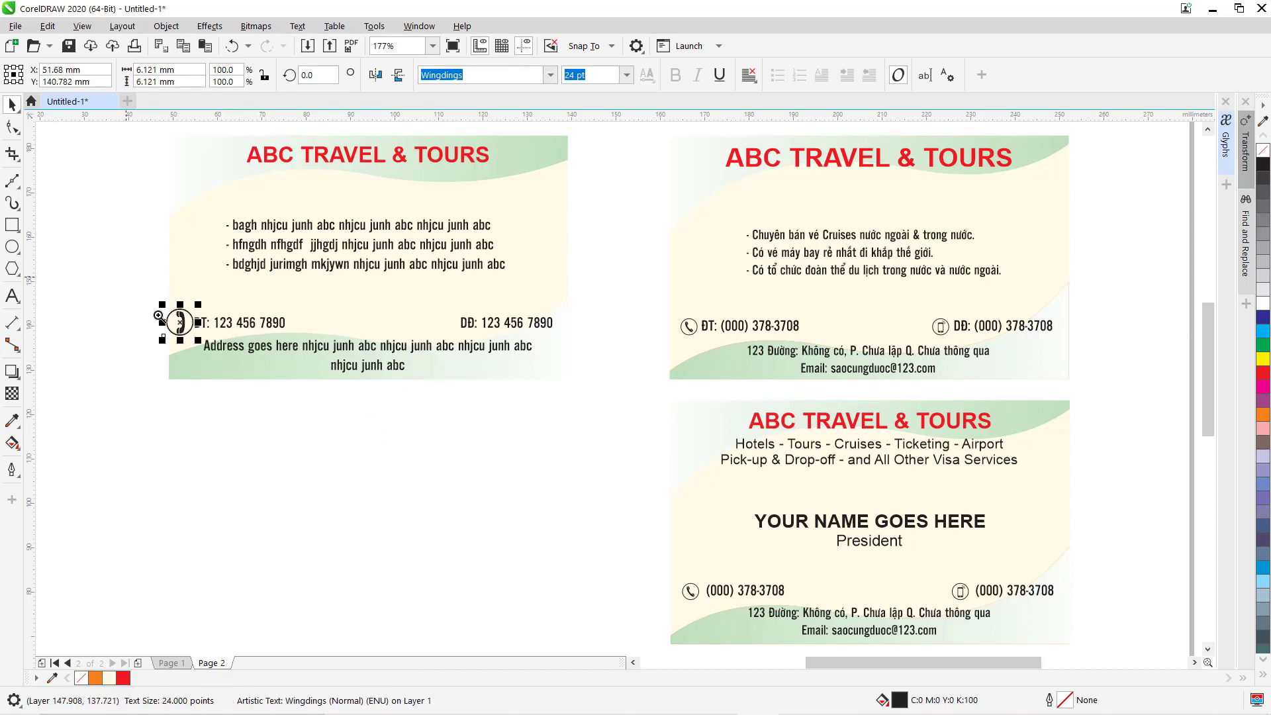
drag(127, 275, 513, 434)
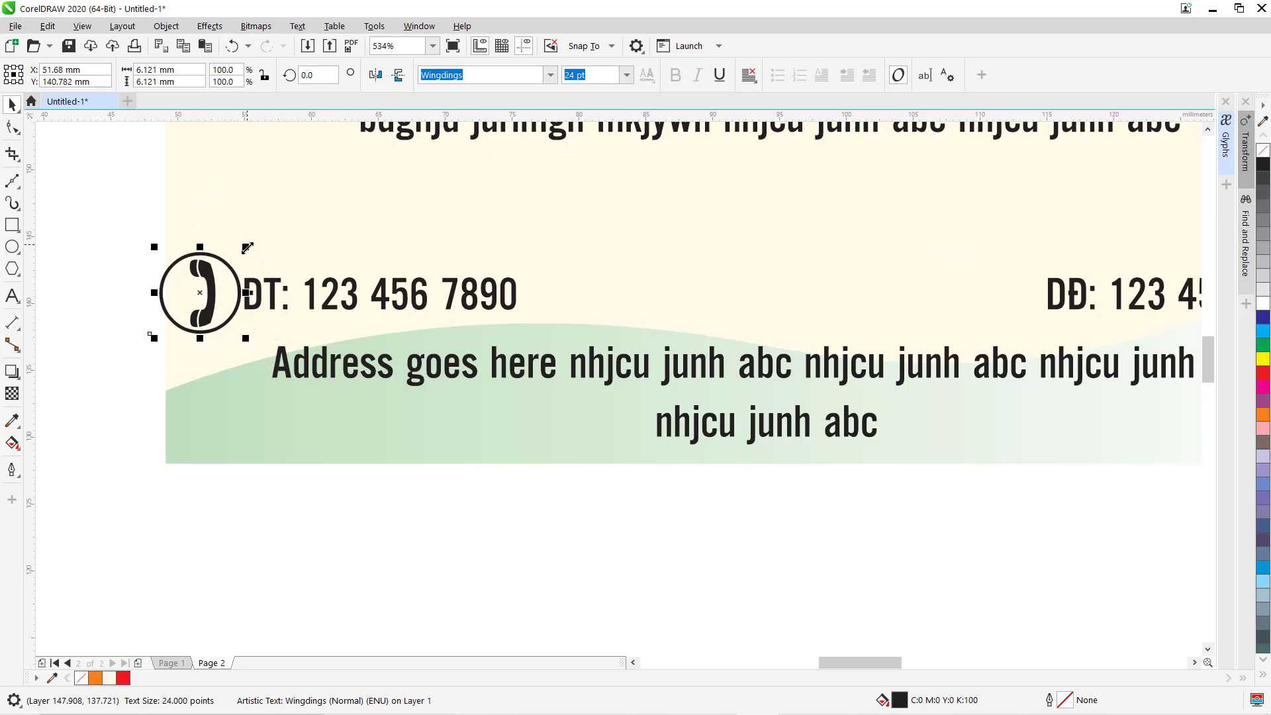
drag(248, 248, 208, 301)
key(F3)
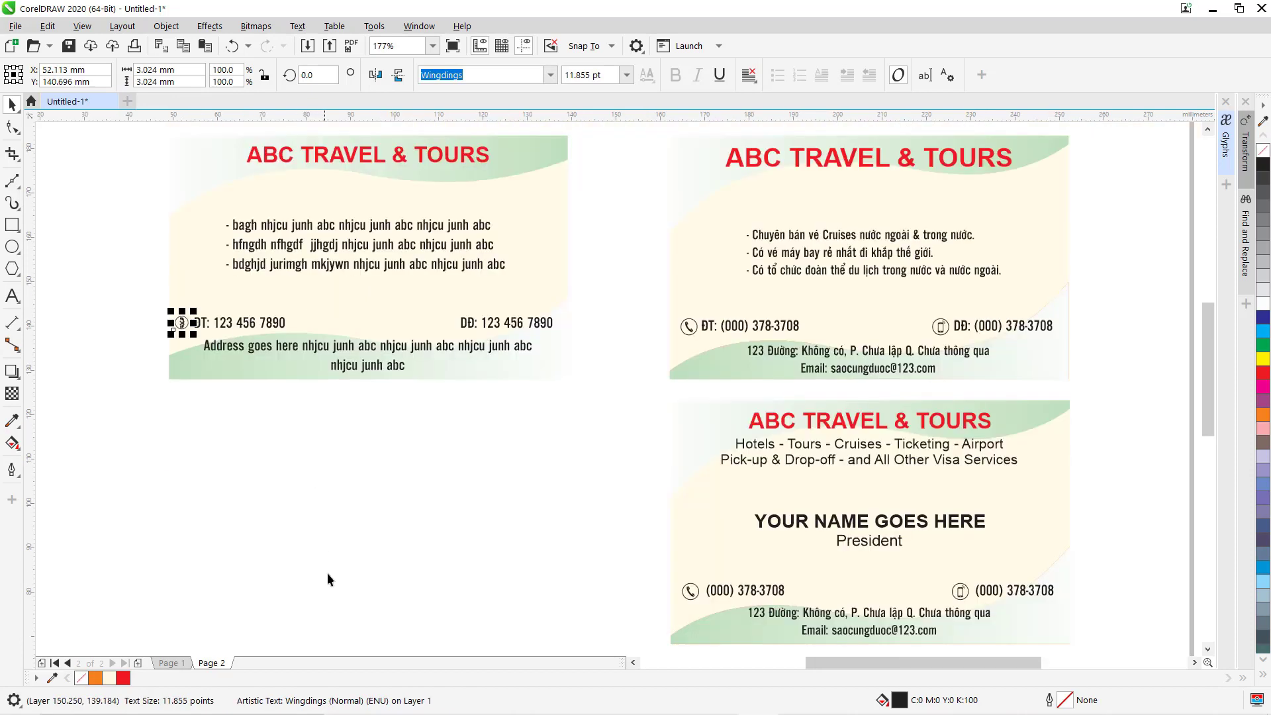
click(346, 545)
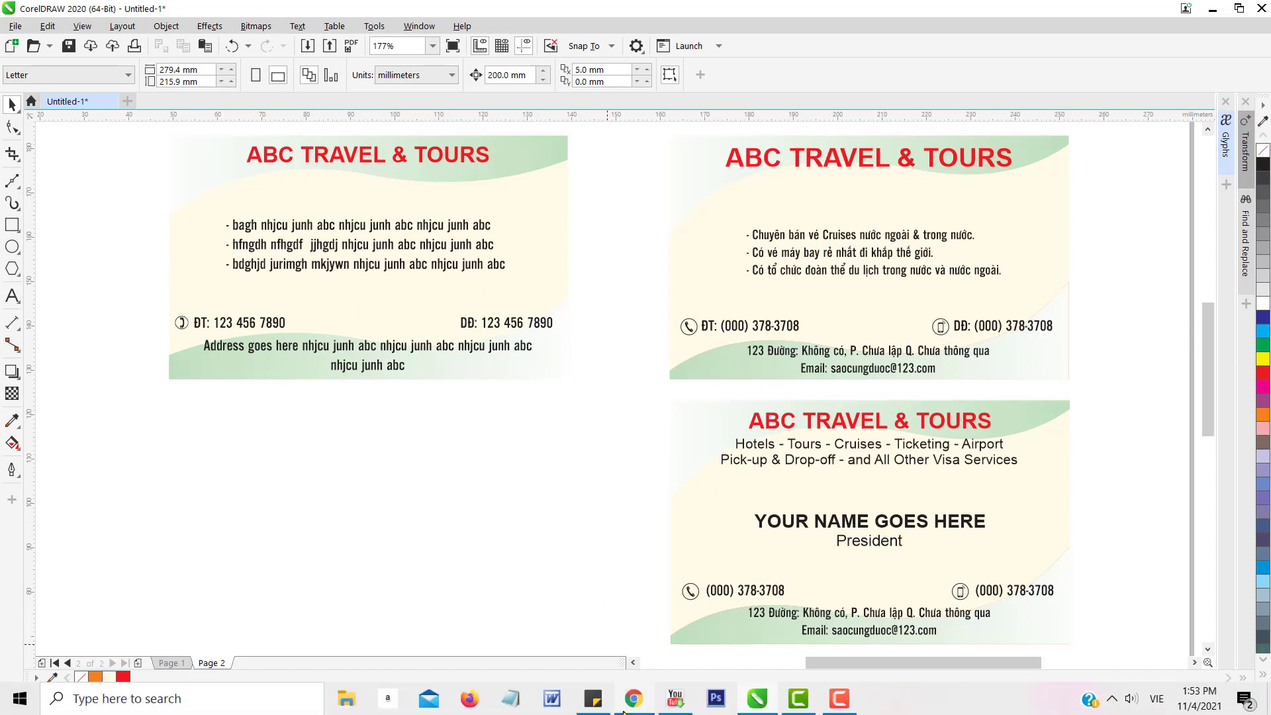
Search Google Images for 'icon cellphone' in a new Chrome tab.
click(641, 710)
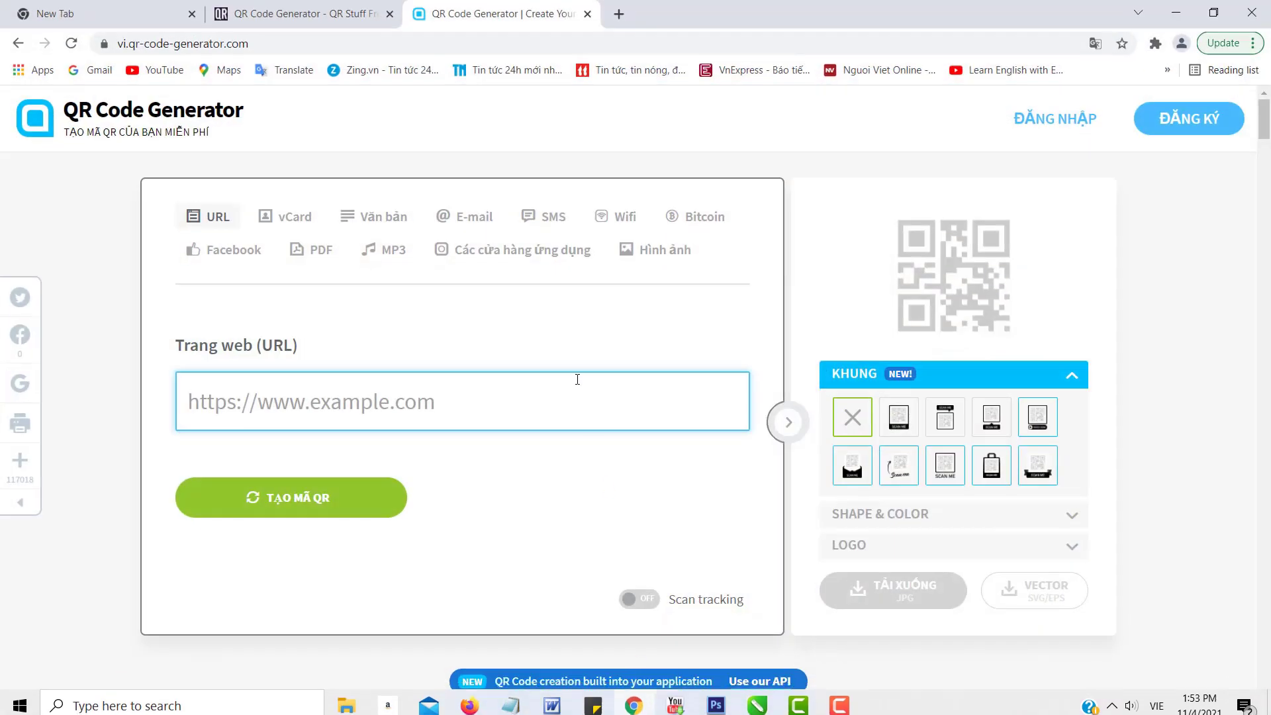
click(619, 14)
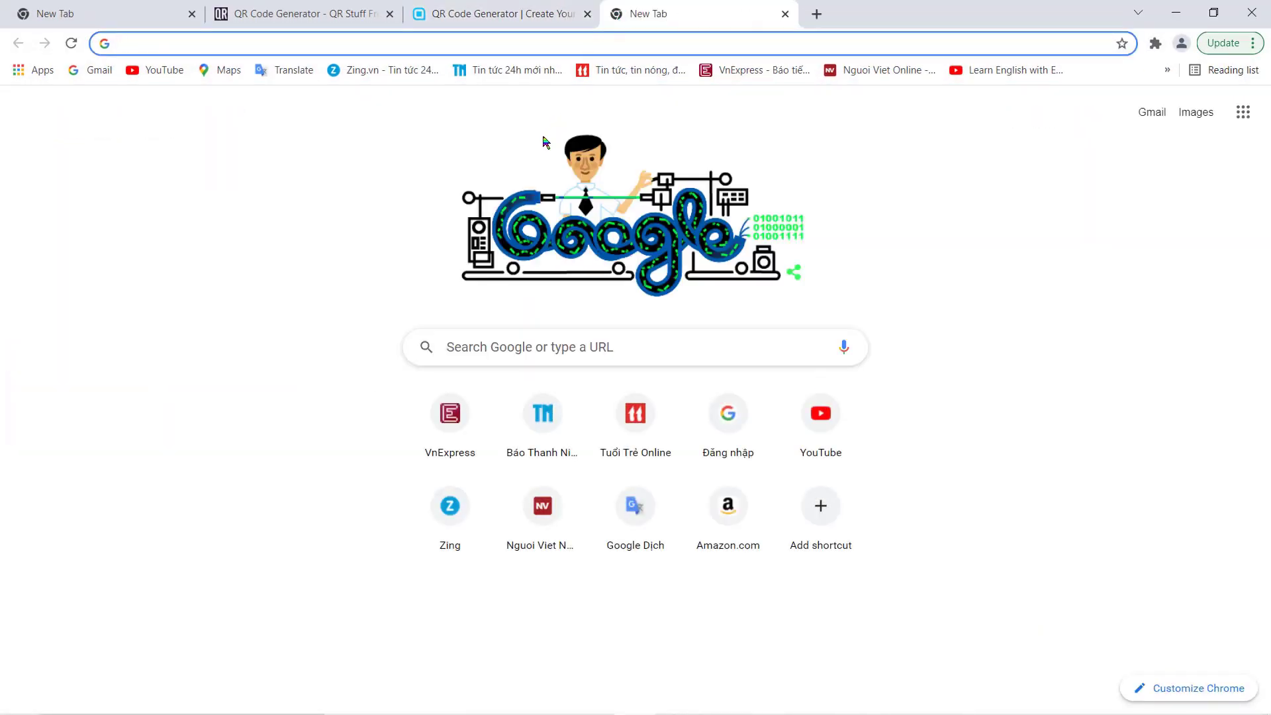
click(450, 344)
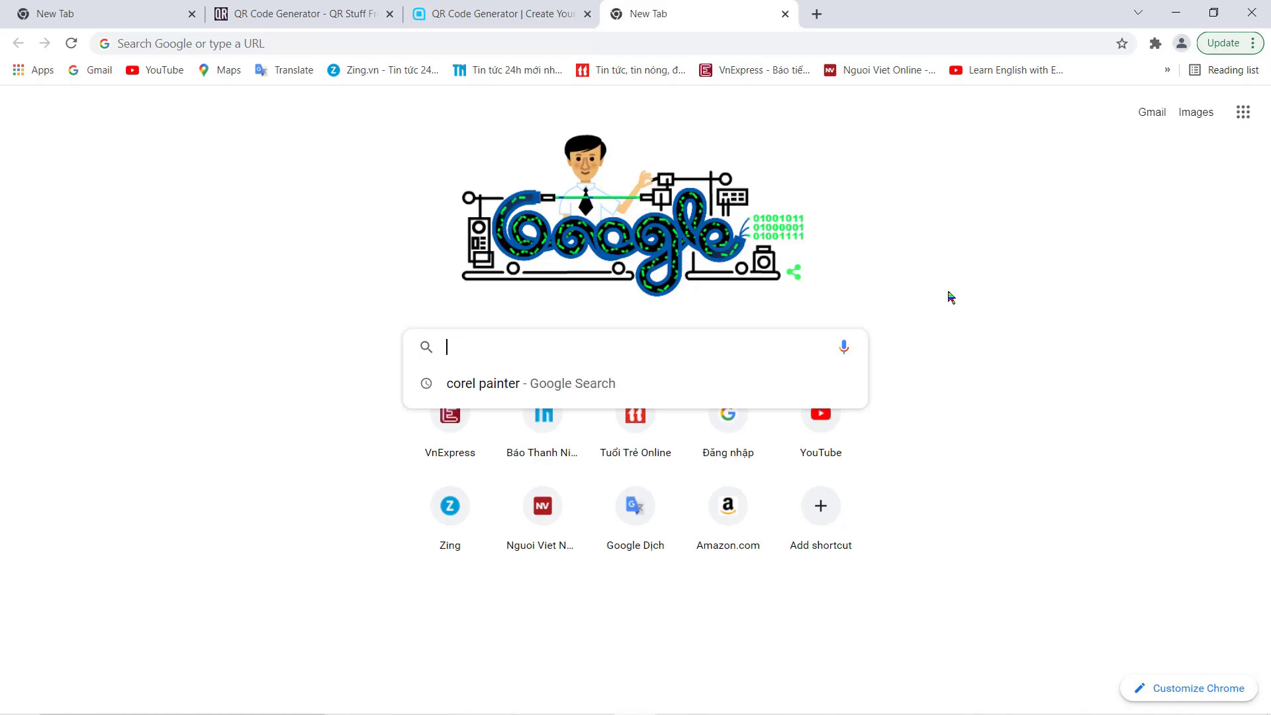
text(icon s)
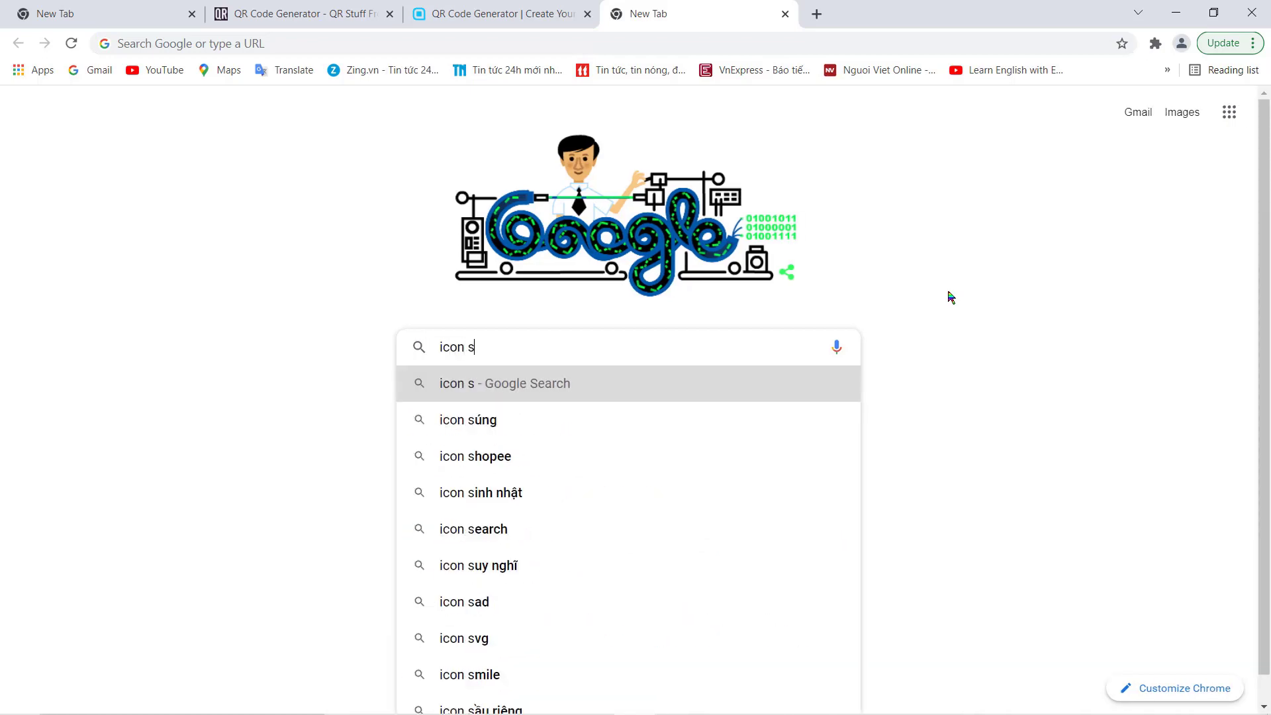
key(BackSpace)
text(cell)
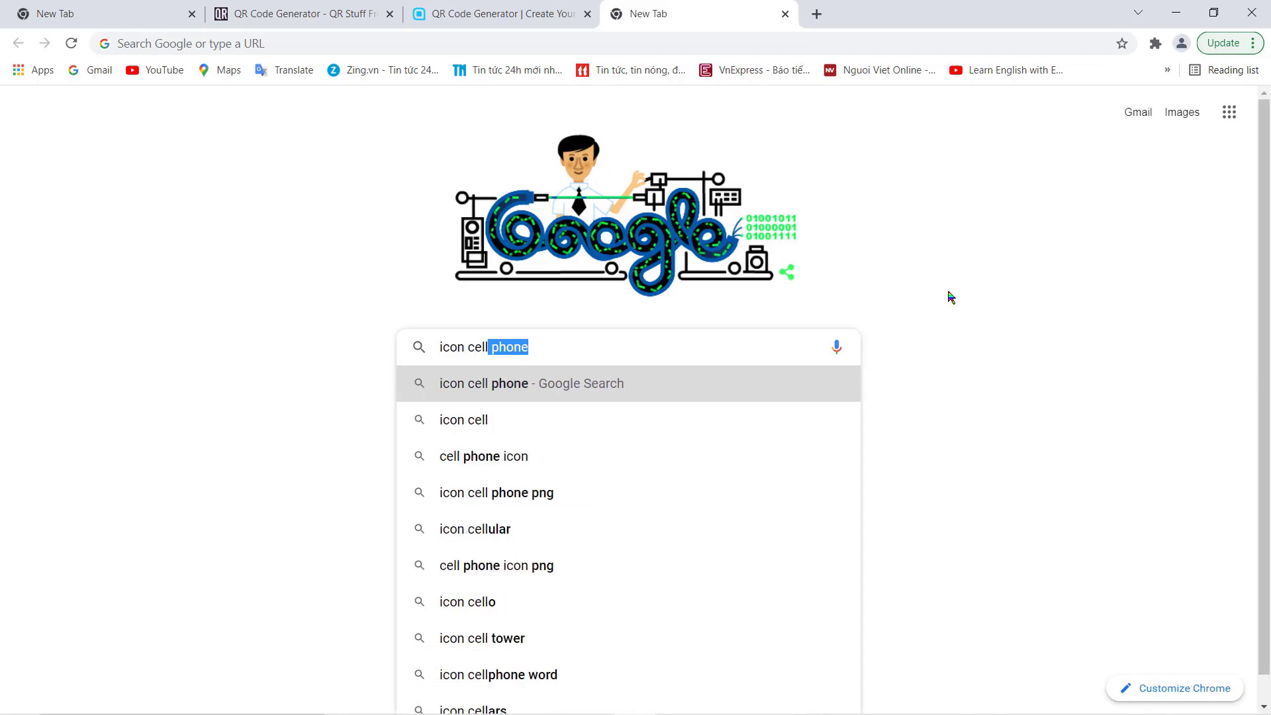
text(phone)
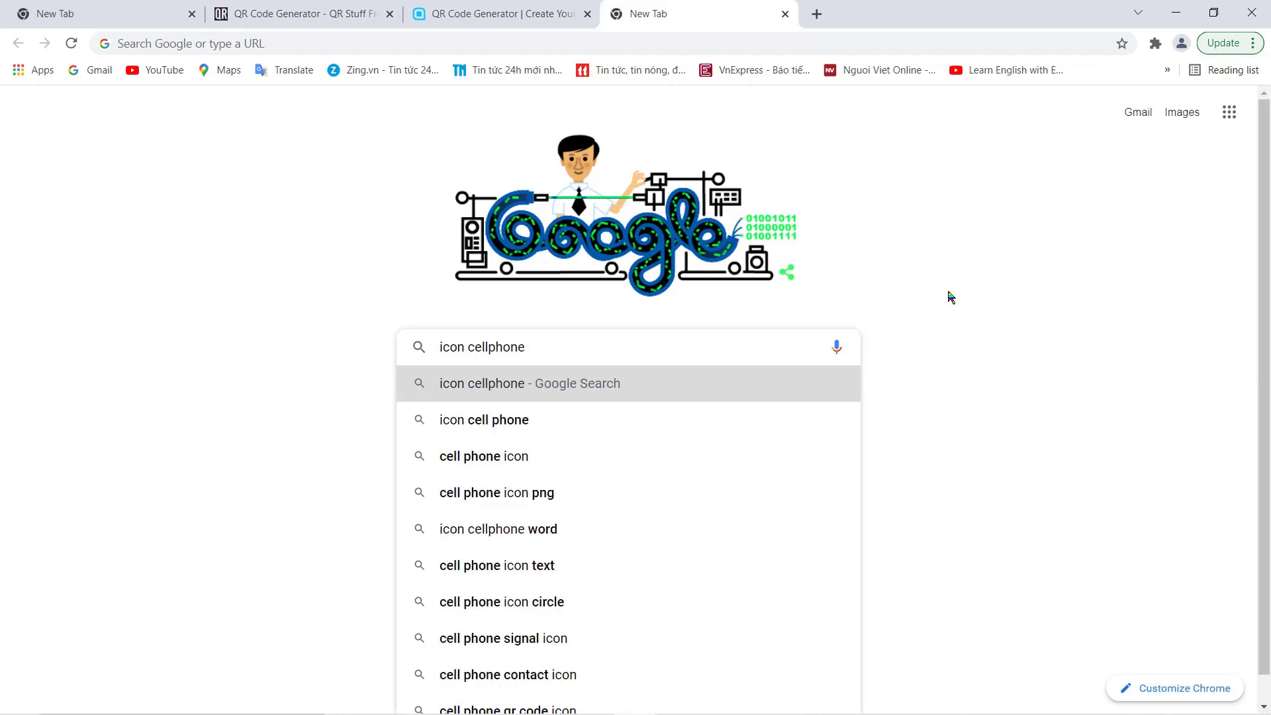
key(Return)
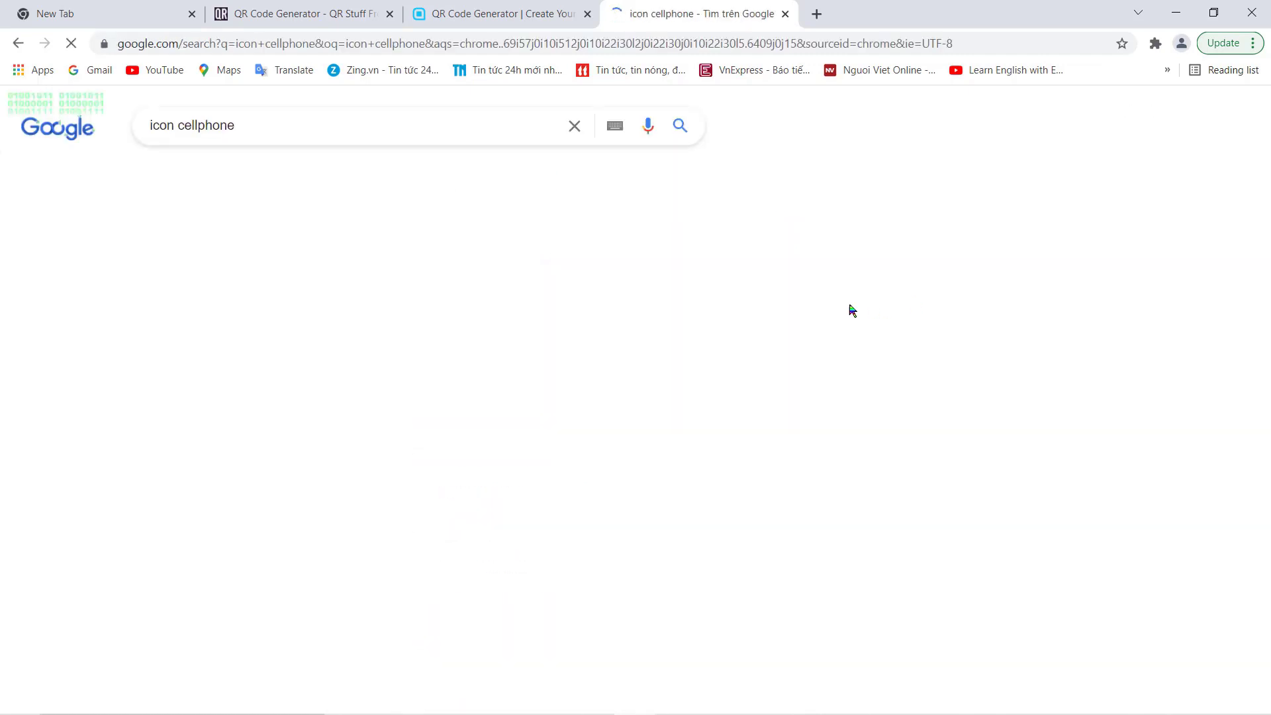
scroll(591, 371, down, 9)
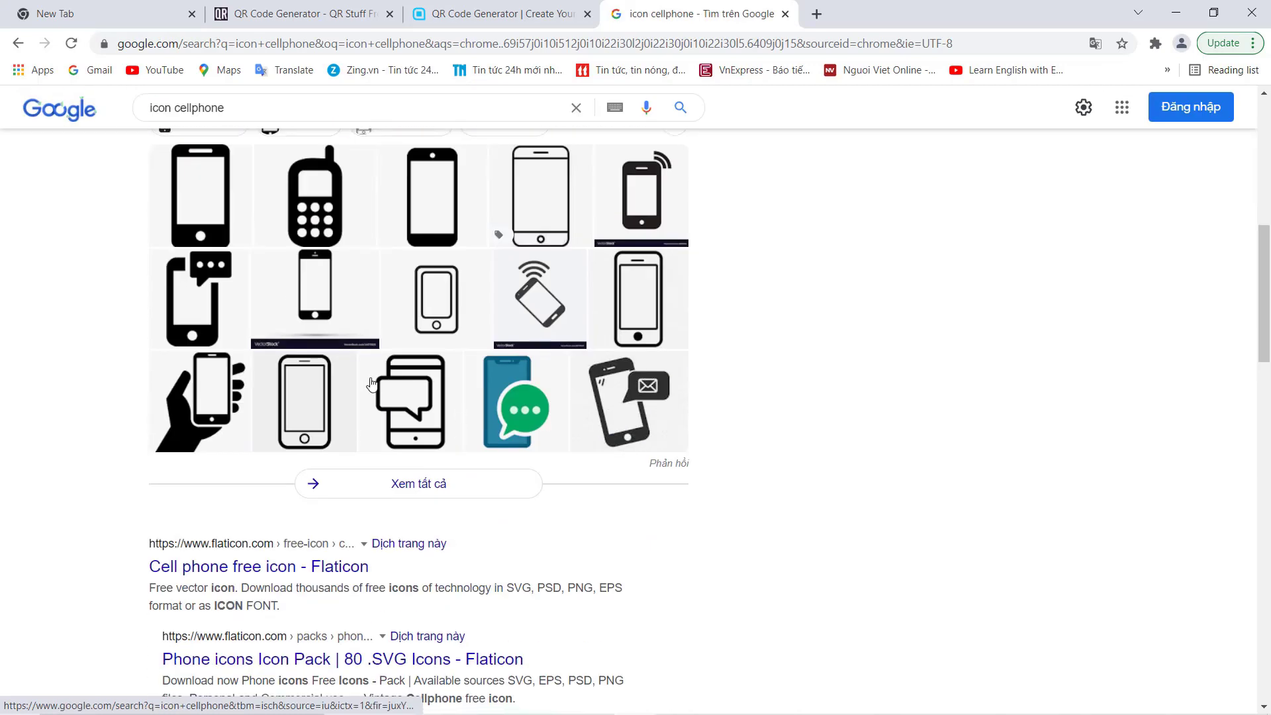
scroll(389, 289, up, 9)
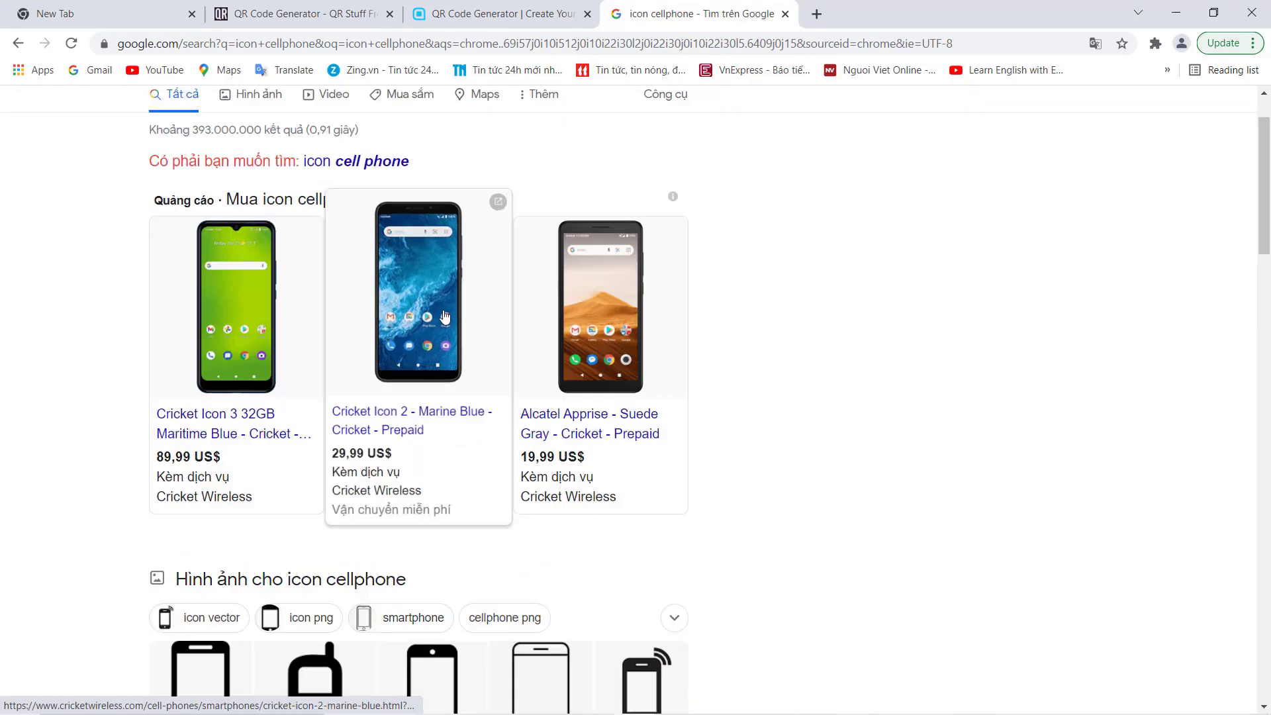
click(246, 182)
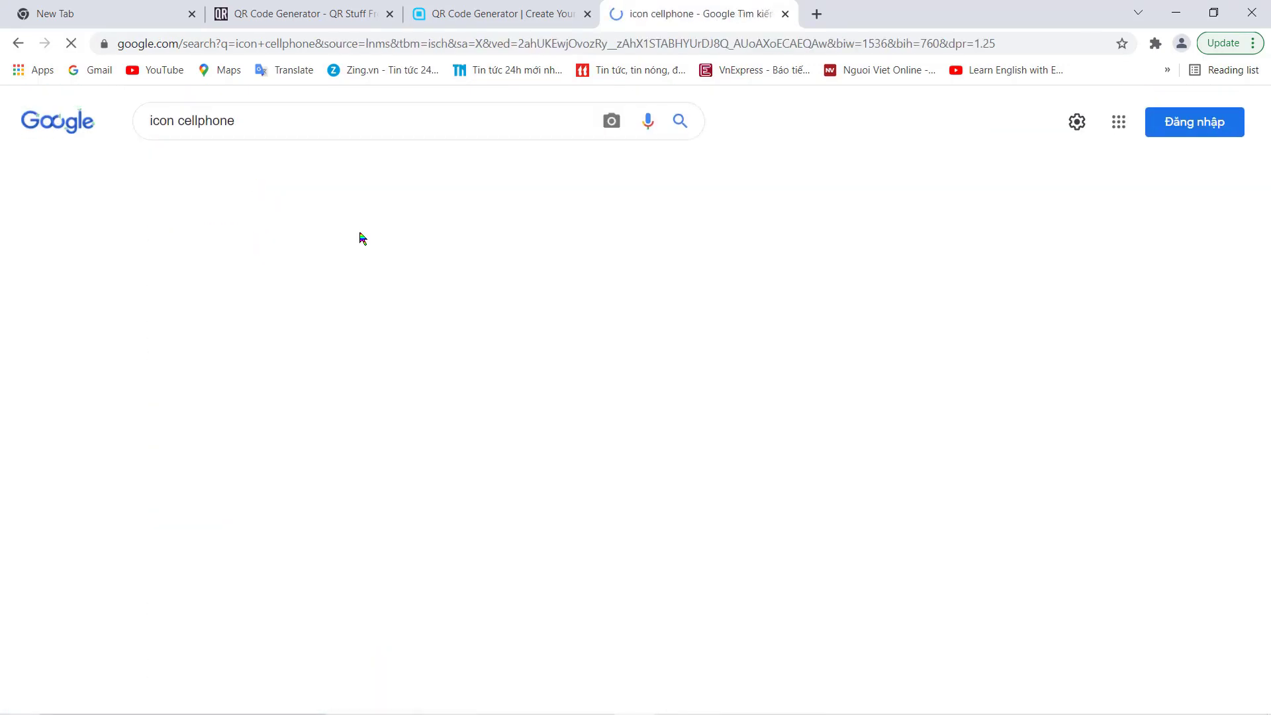
scroll(440, 343, down, 1)
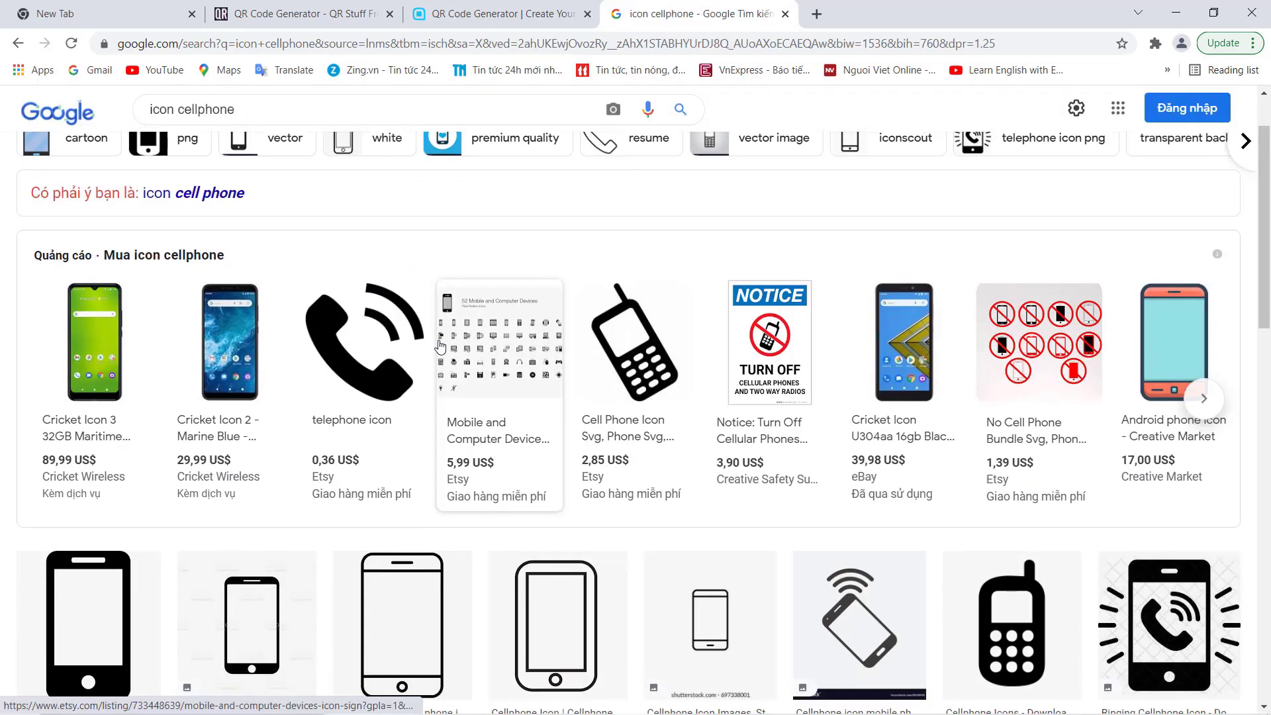
scroll(370, 409, down, 4)
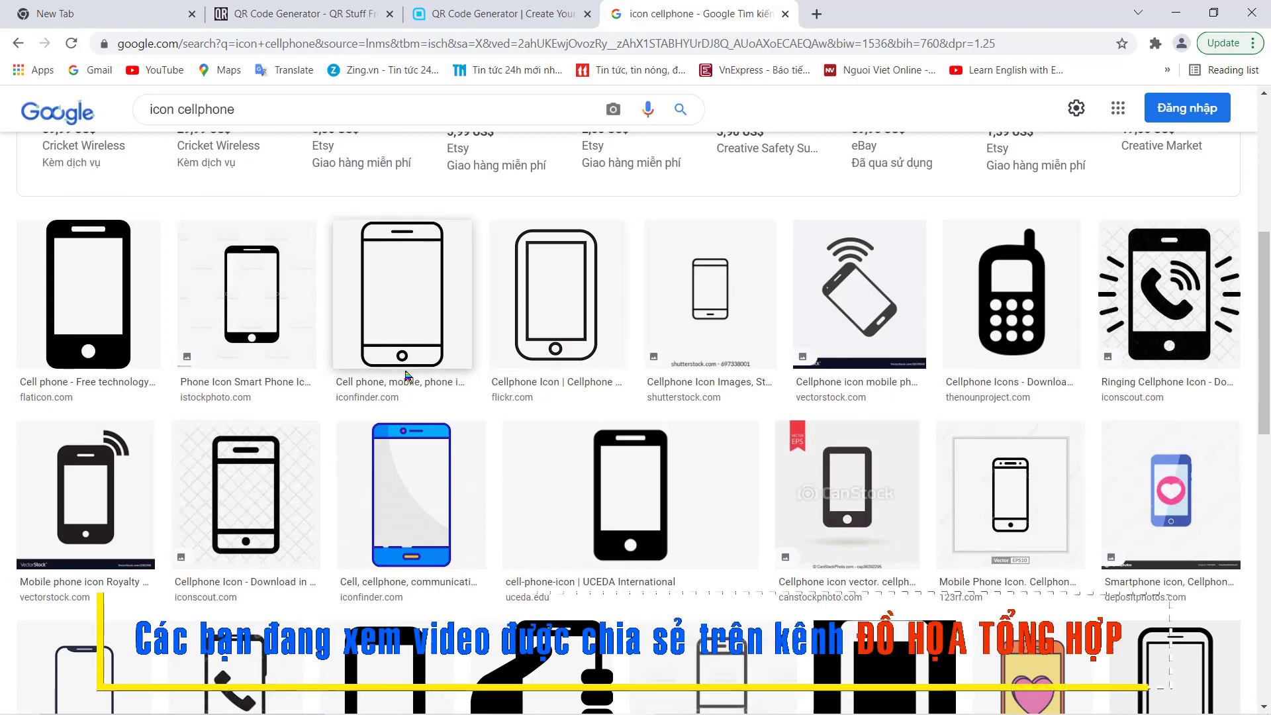
scroll(405, 373, down, 3)
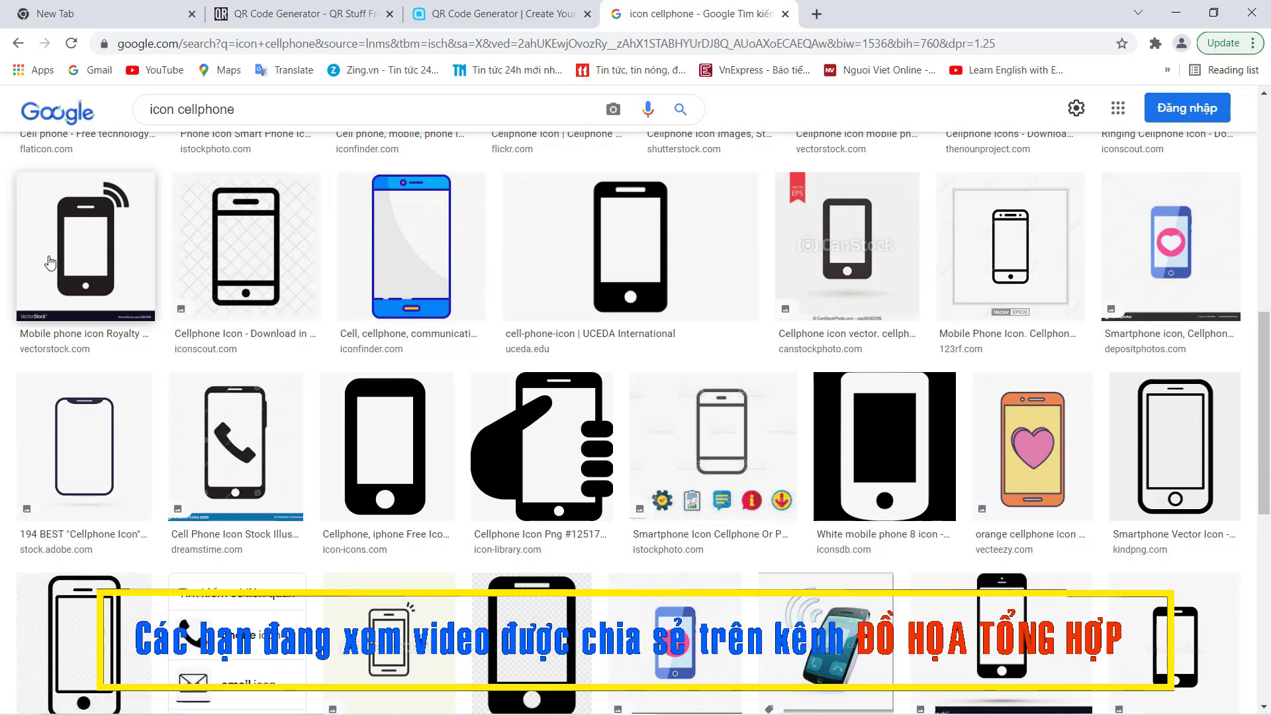
Copy the VectorStock black phone icon with signal waves, then return to CorelDRAW.
click(86, 244)
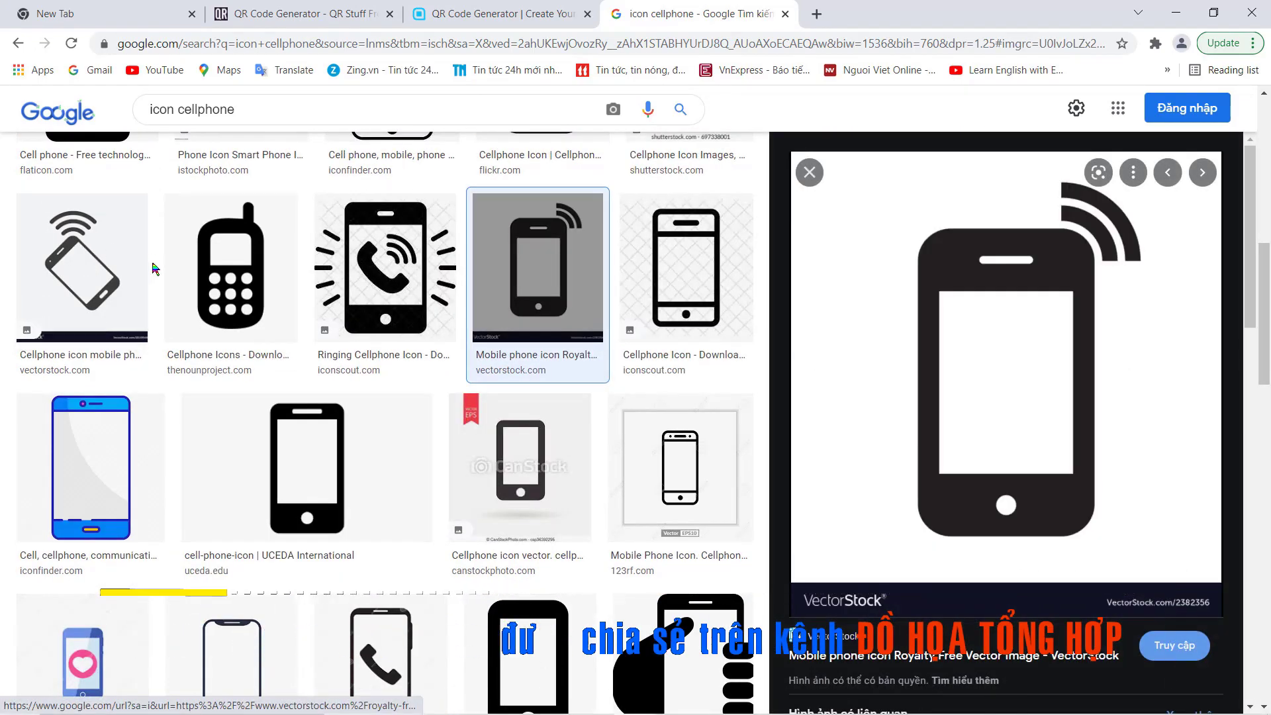
scroll(154, 268, down, 3)
scroll(960, 396, down, 5)
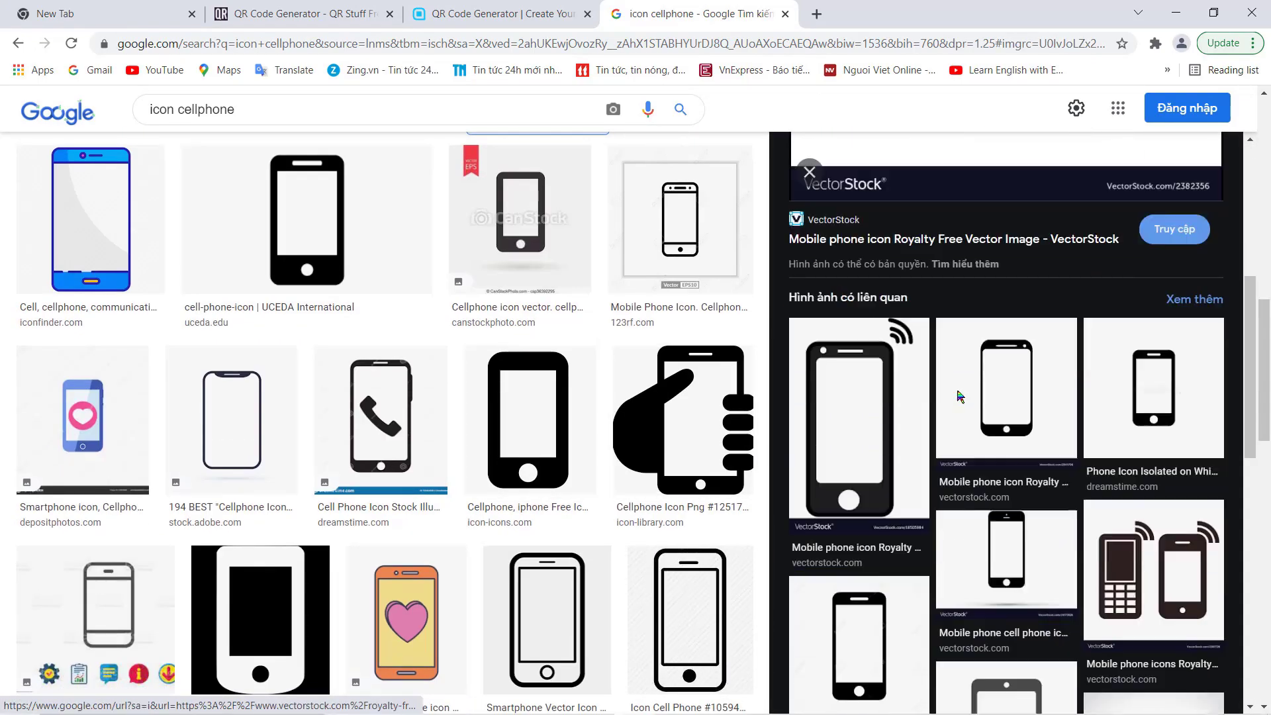
scroll(960, 396, down, 3)
scroll(973, 400, up, 3)
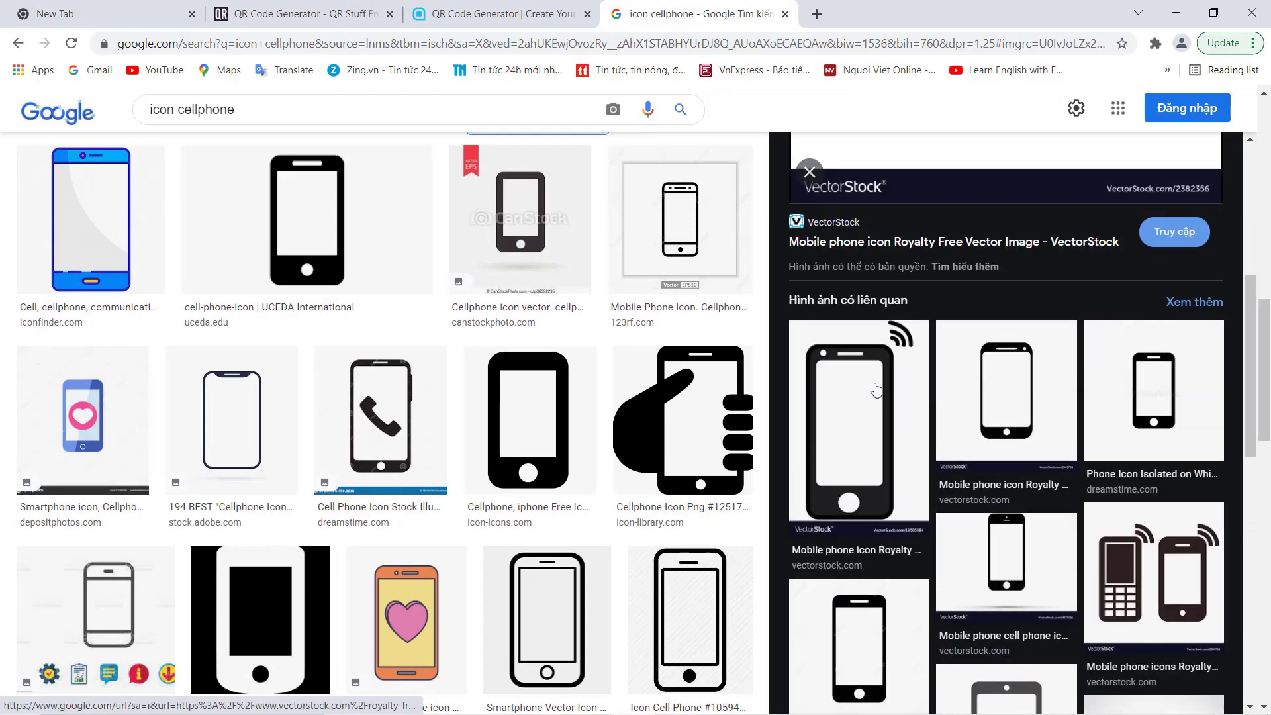
click(876, 390)
right_click(968, 354)
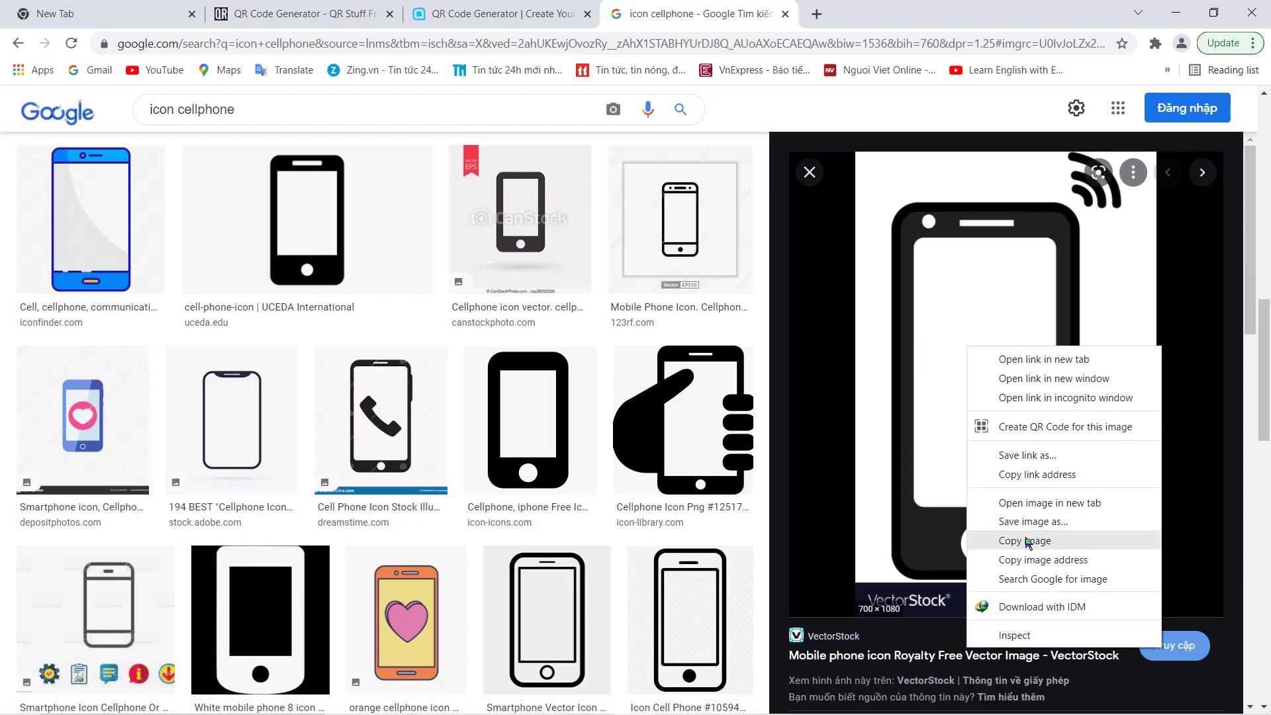
click(1026, 541)
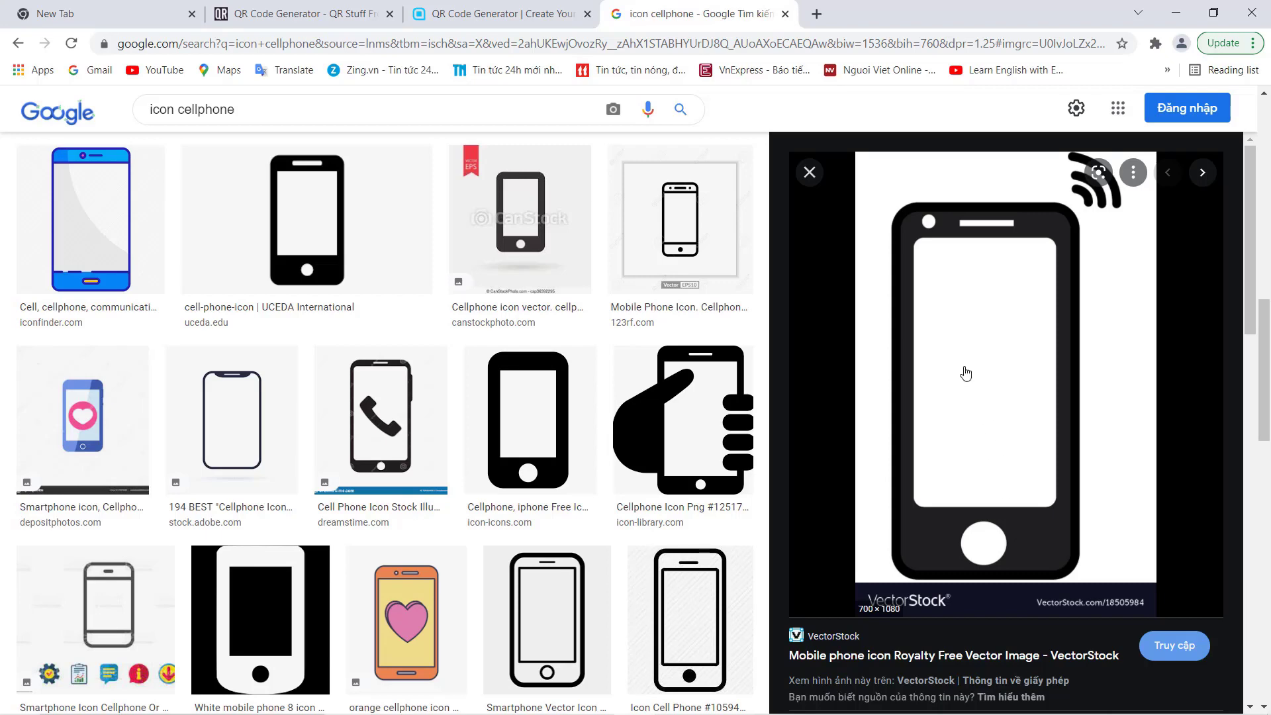
mouse_move(694, 699)
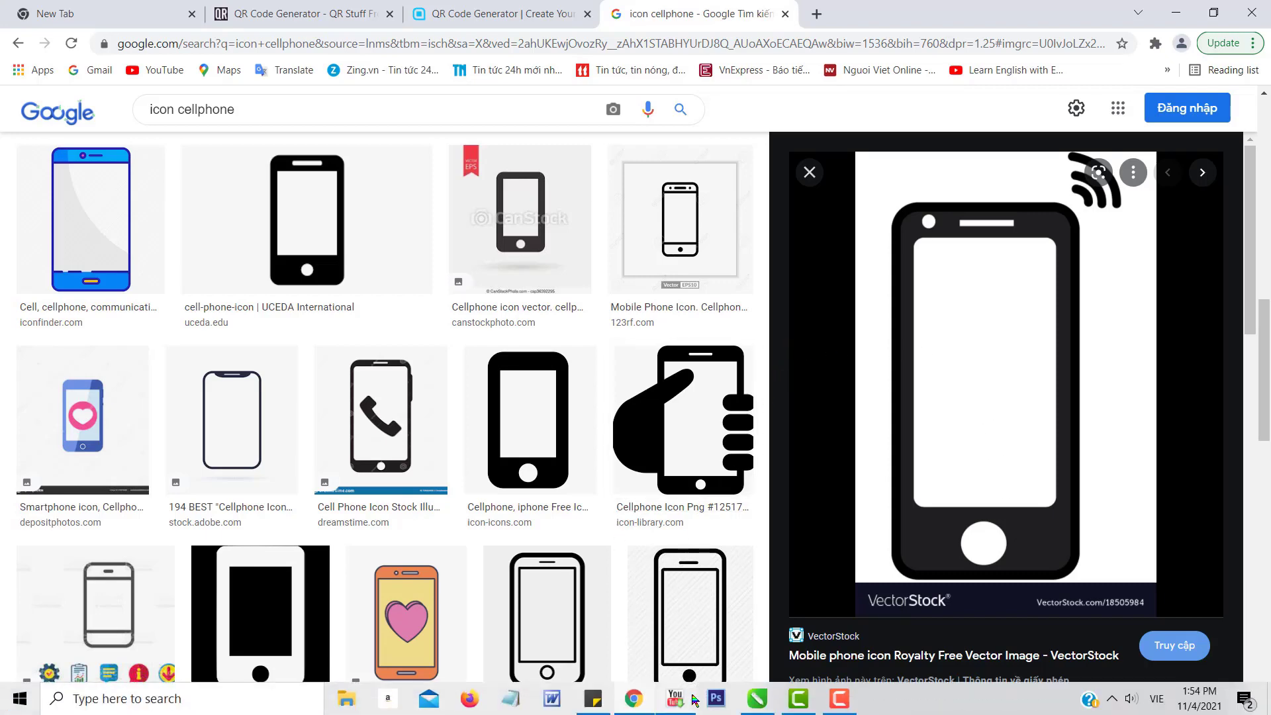
click(757, 699)
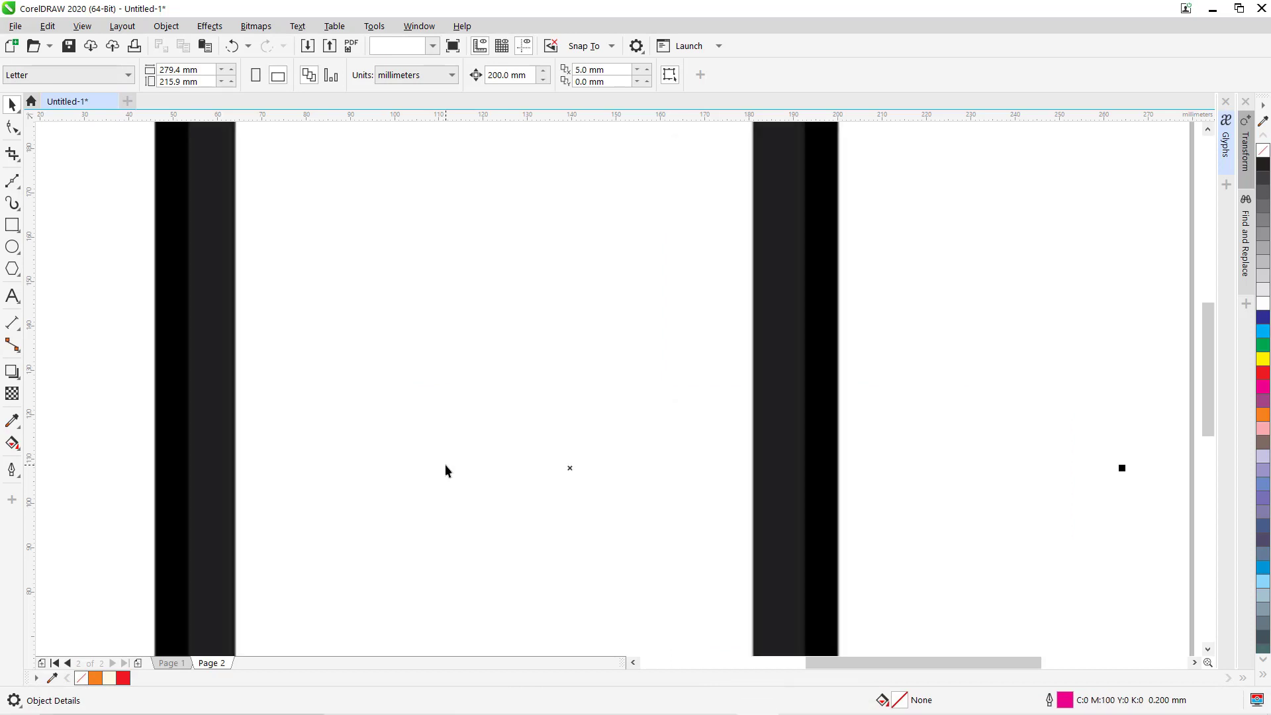
Paste the phone image and scale it to about 16.6 × 25.6 mm below the first card.
key(F4)
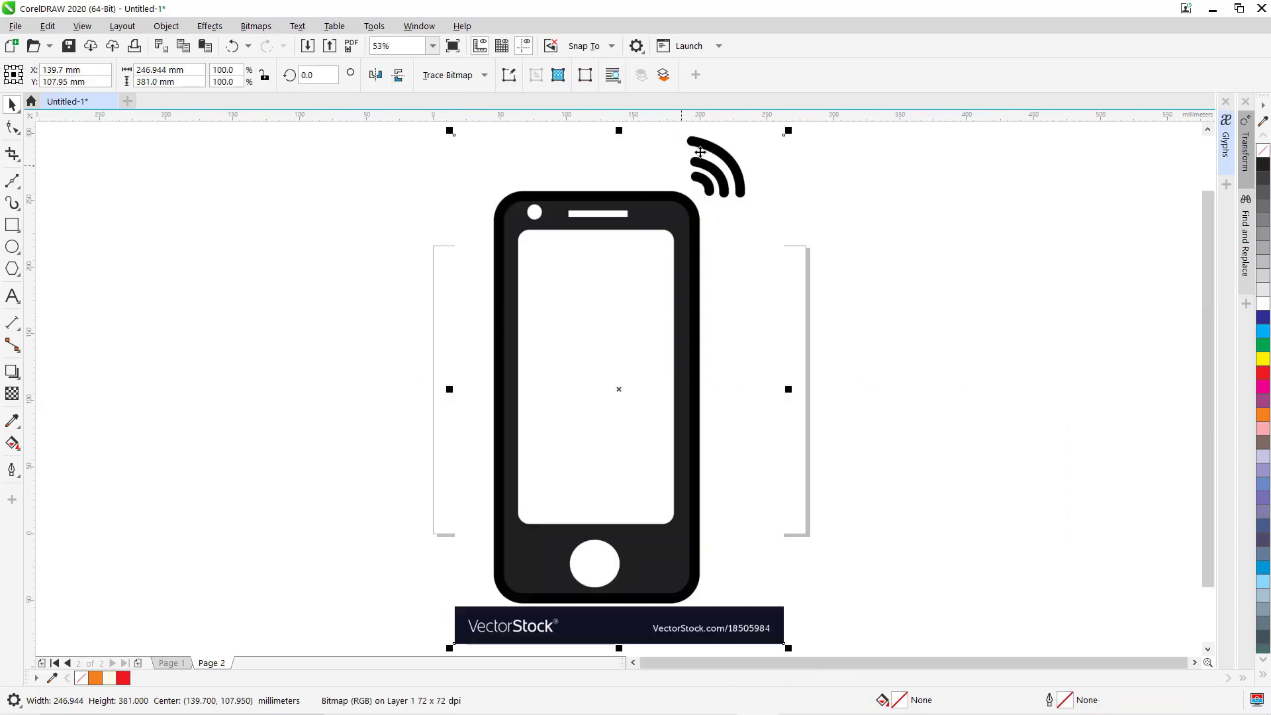
drag(787, 133, 449, 417)
drag(429, 460, 522, 425)
key(F2)
drag(431, 248, 832, 540)
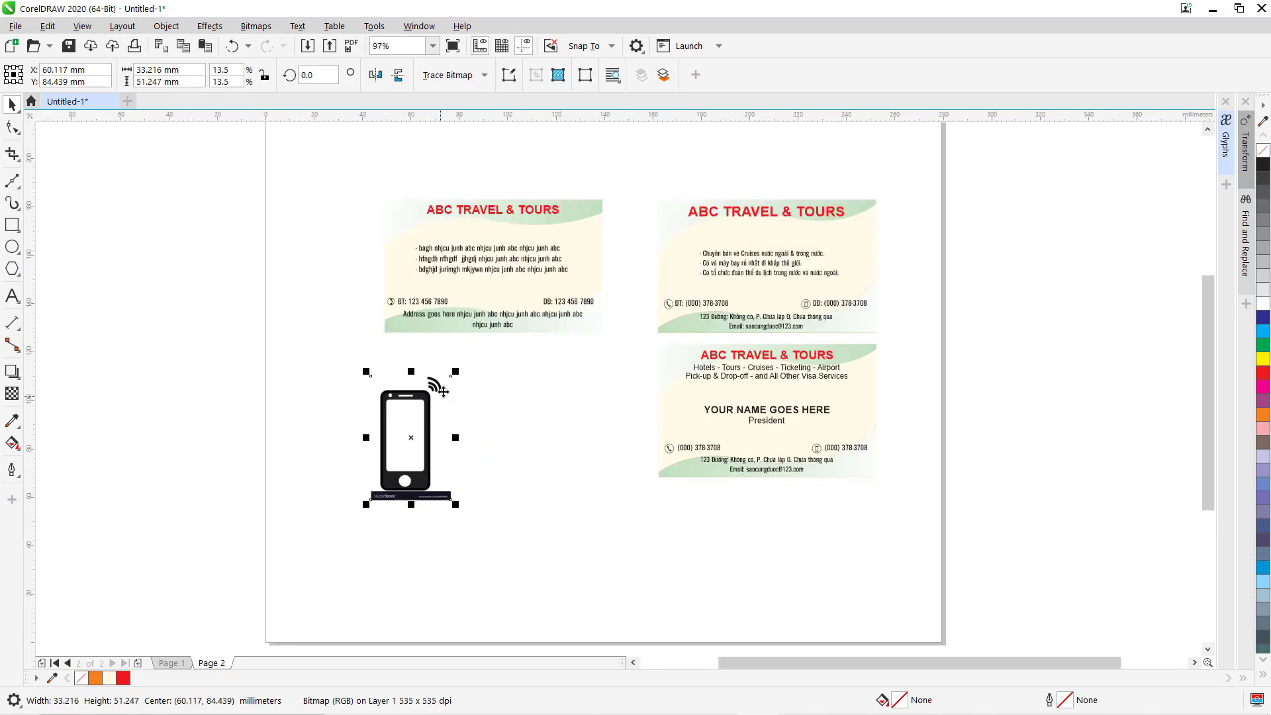
drag(455, 371, 481, 409)
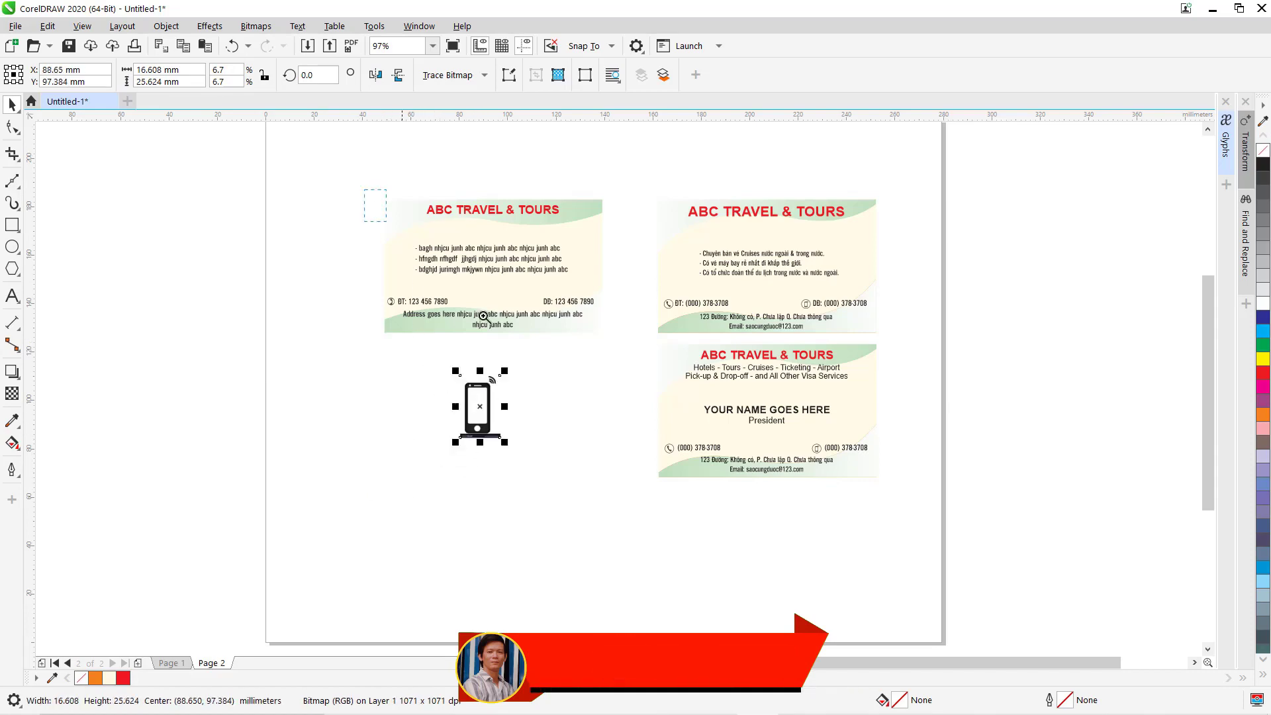
drag(484, 317, 675, 502)
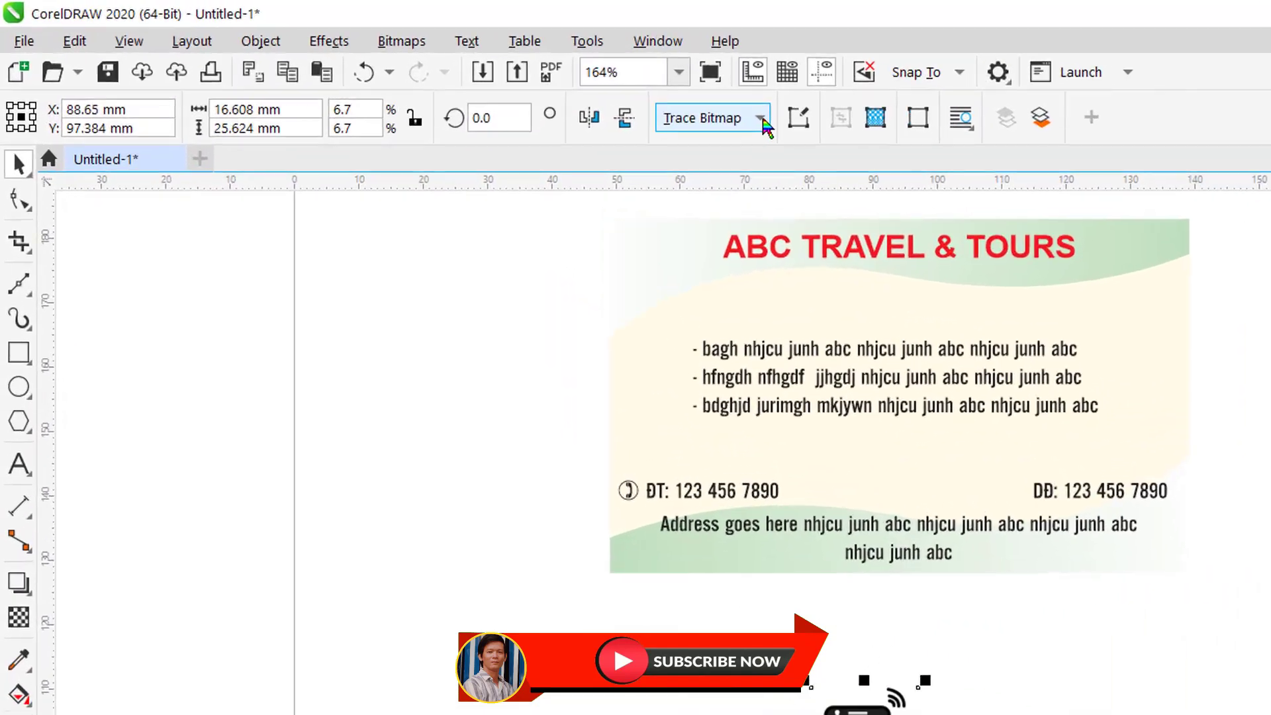
Trace the phone bitmap with Outline Trace > Logo in Black and White color mode.
click(825, 130)
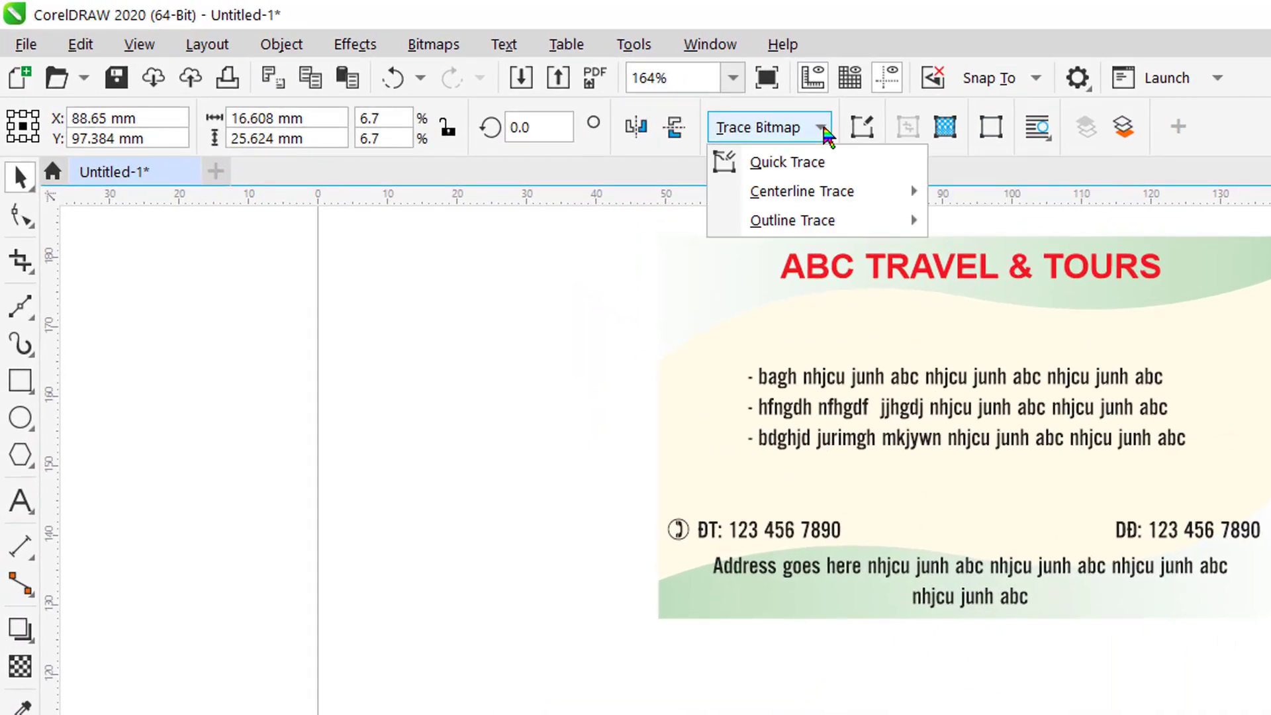
mouse_move(798, 222)
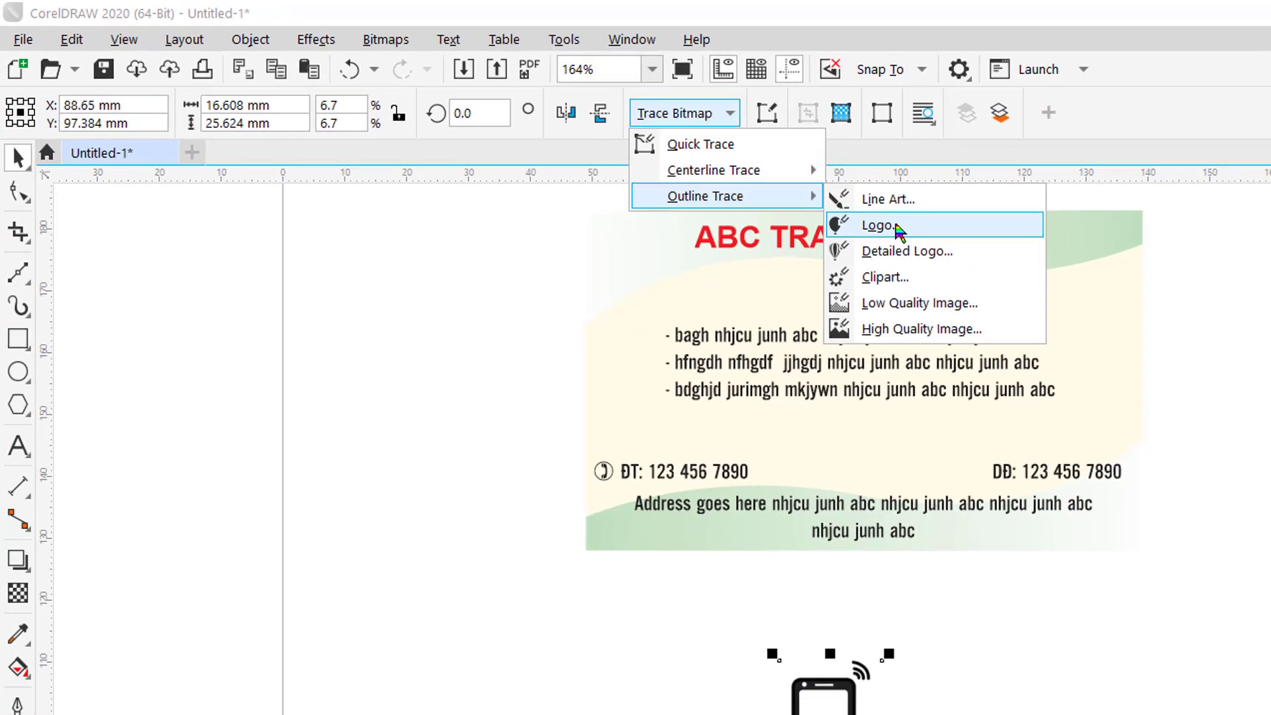
click(1008, 257)
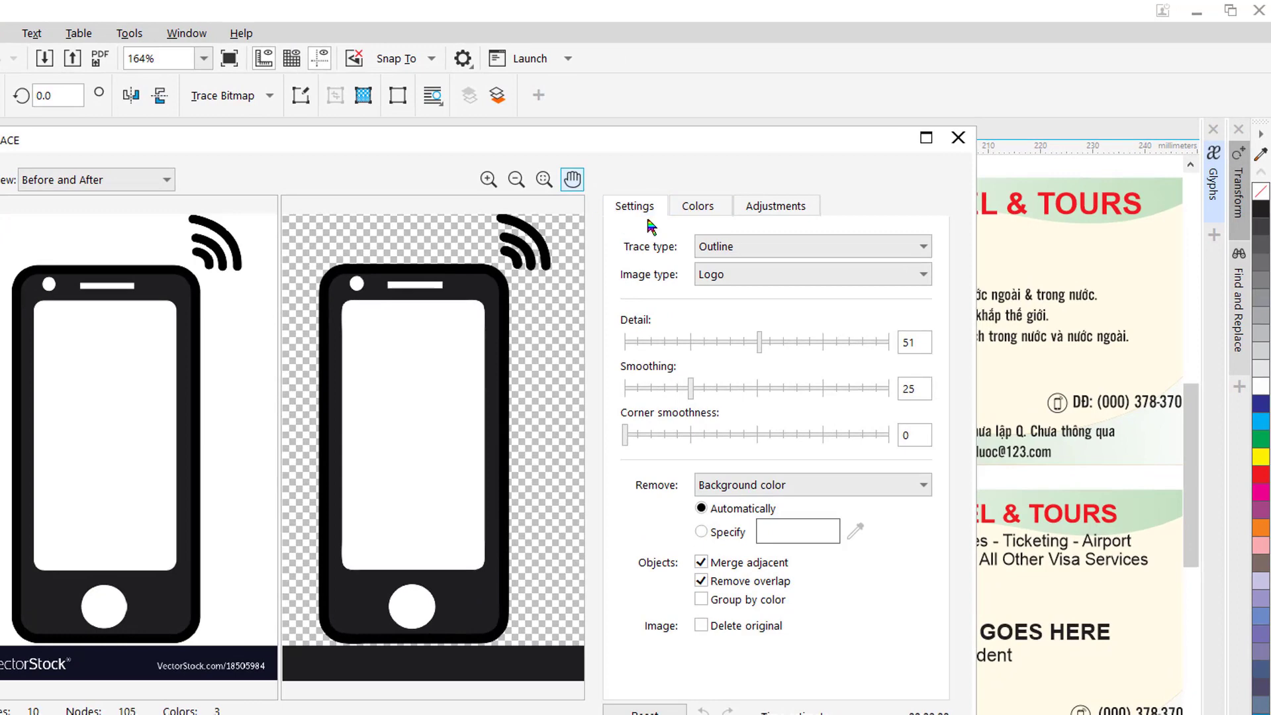
click(706, 209)
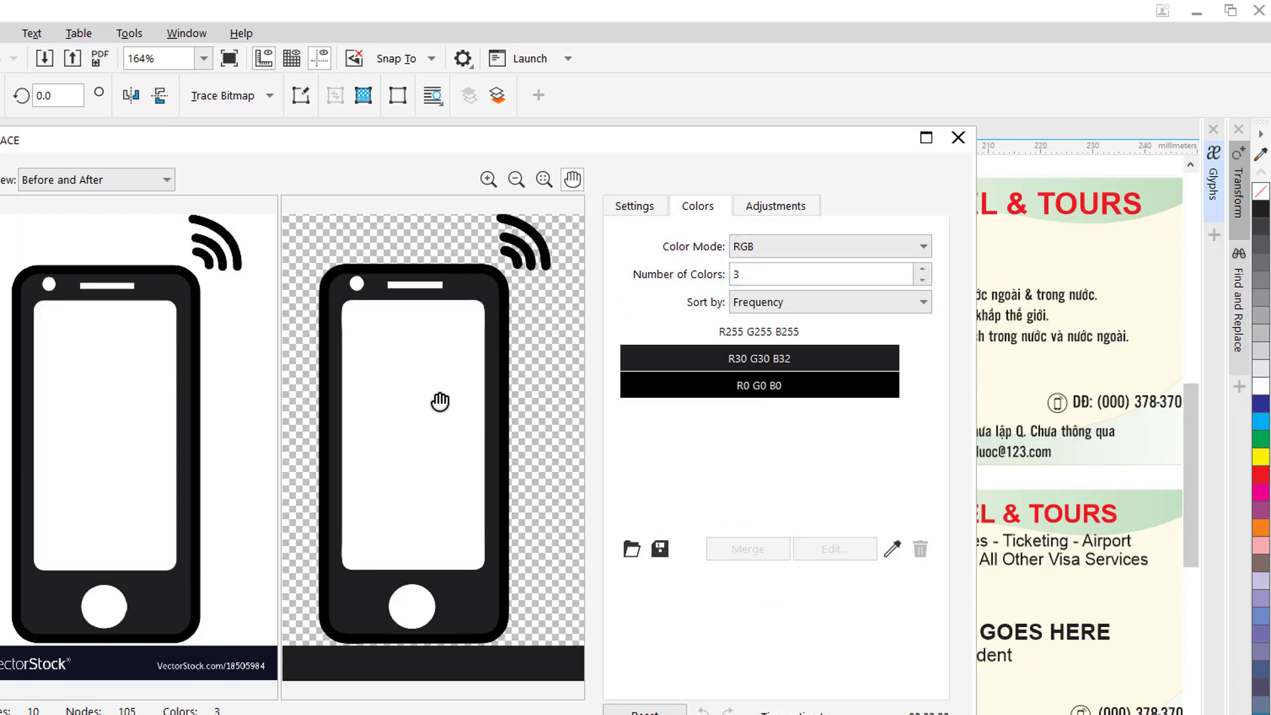
click(924, 248)
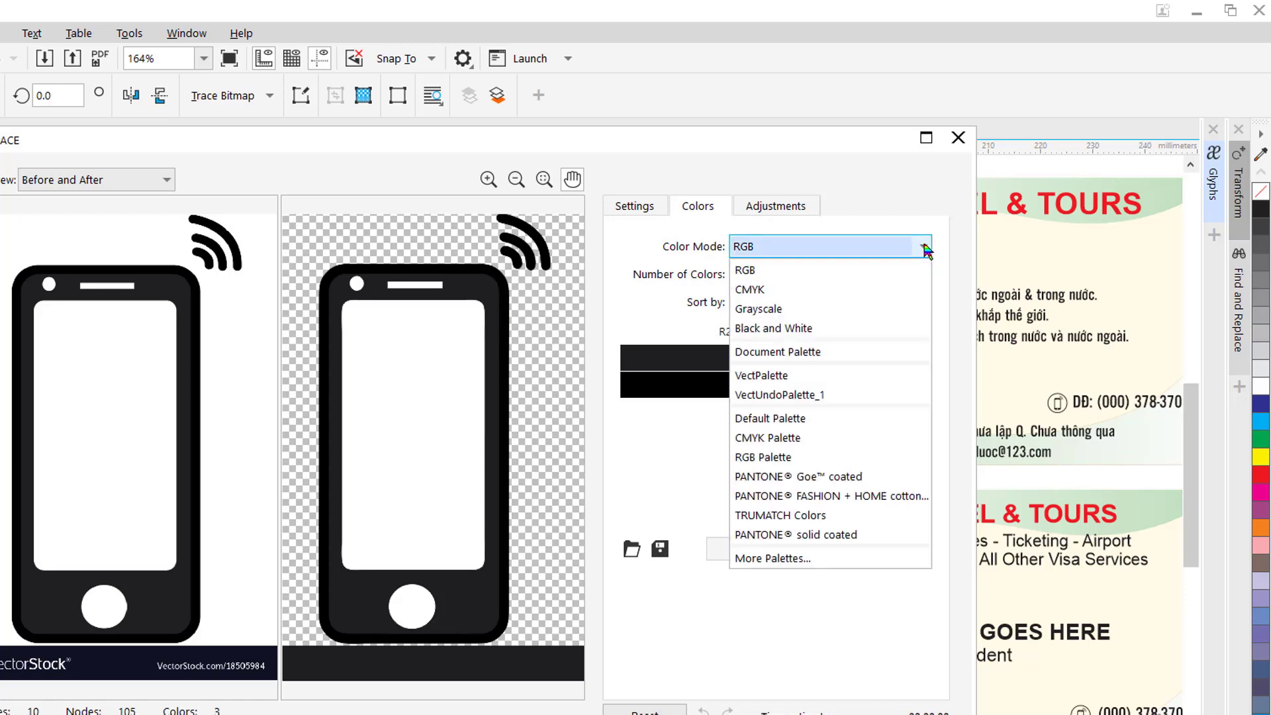
click(795, 329)
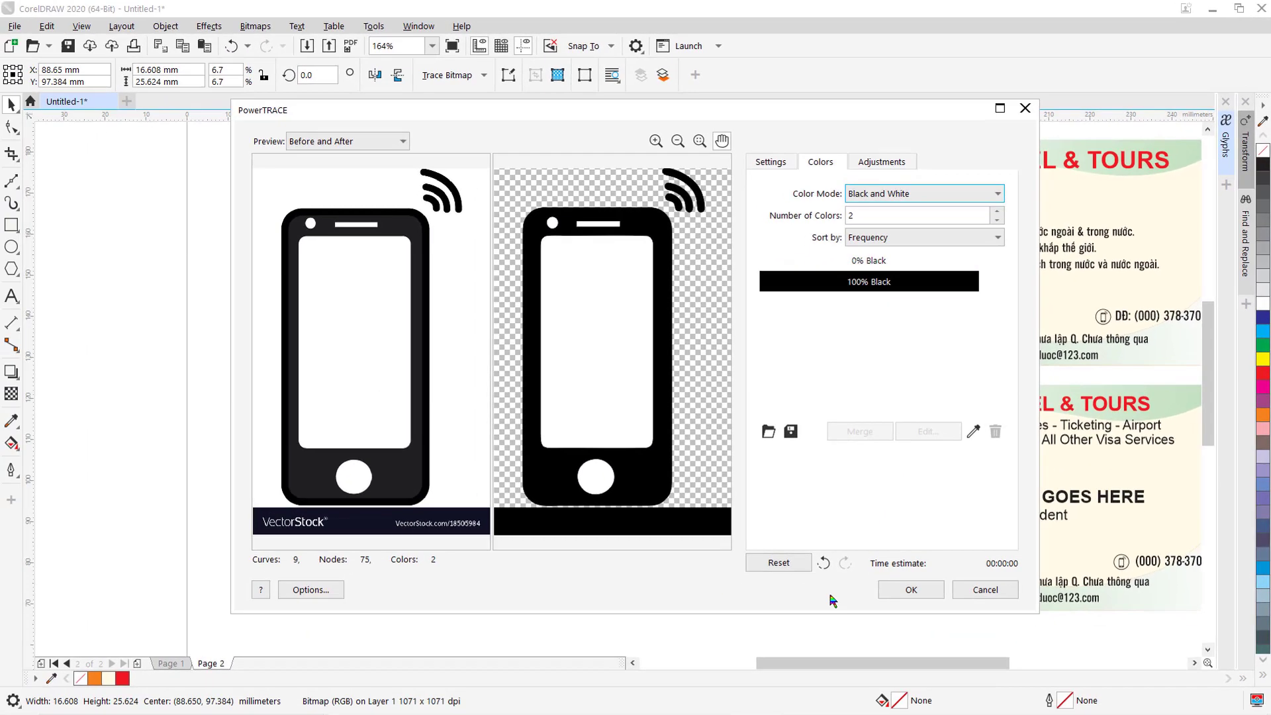
click(921, 589)
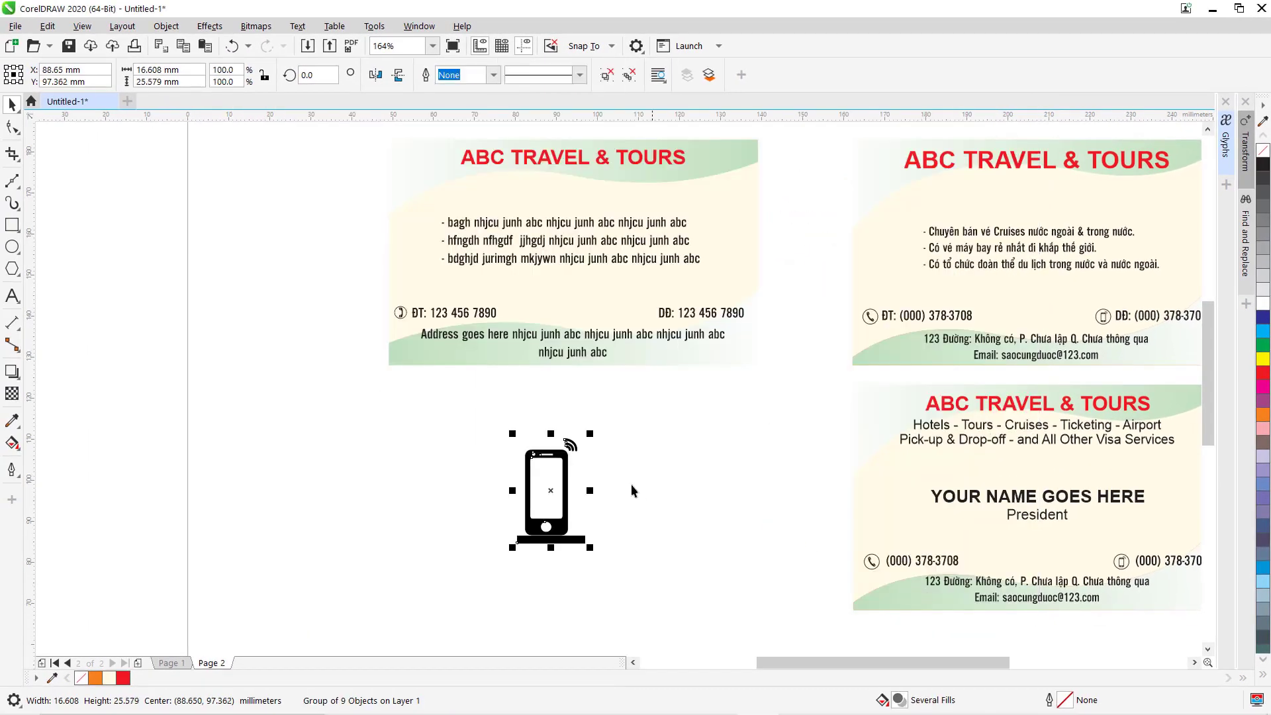
Move the traced phone left and put a red-filled rectangle behind it.
drag(557, 493, 374, 477)
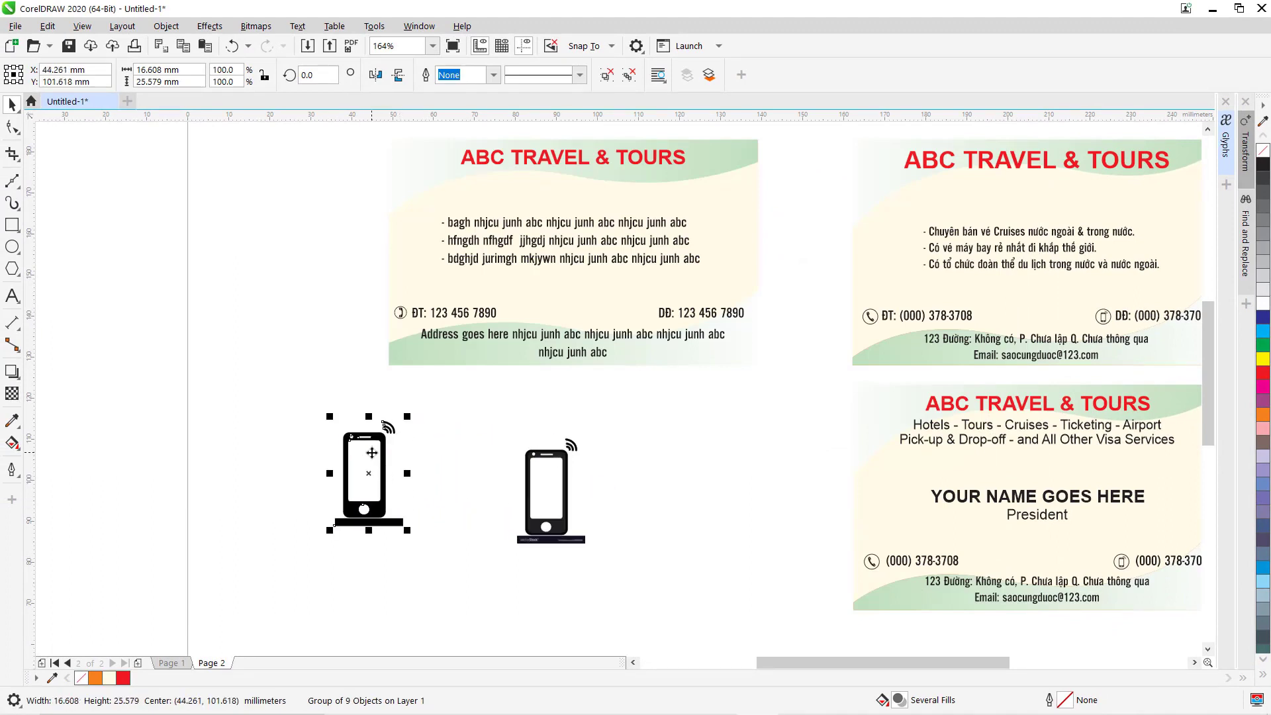
drag(295, 390, 466, 566)
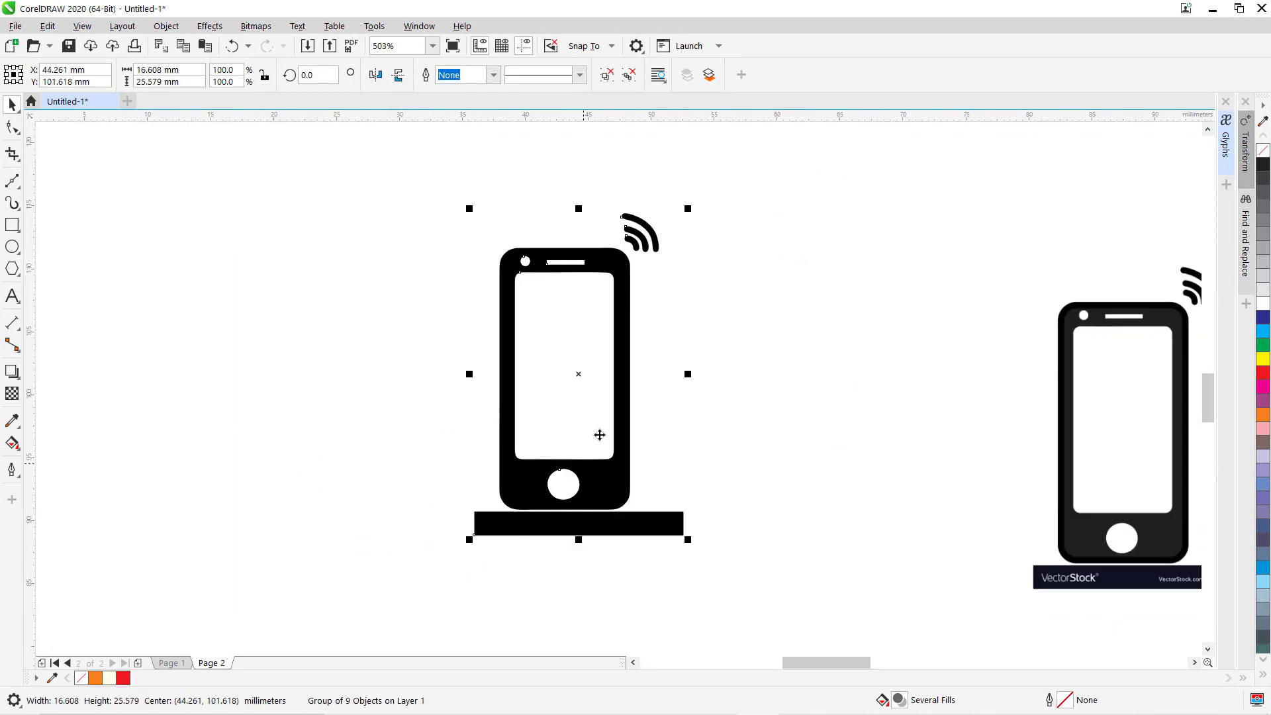
click(797, 323)
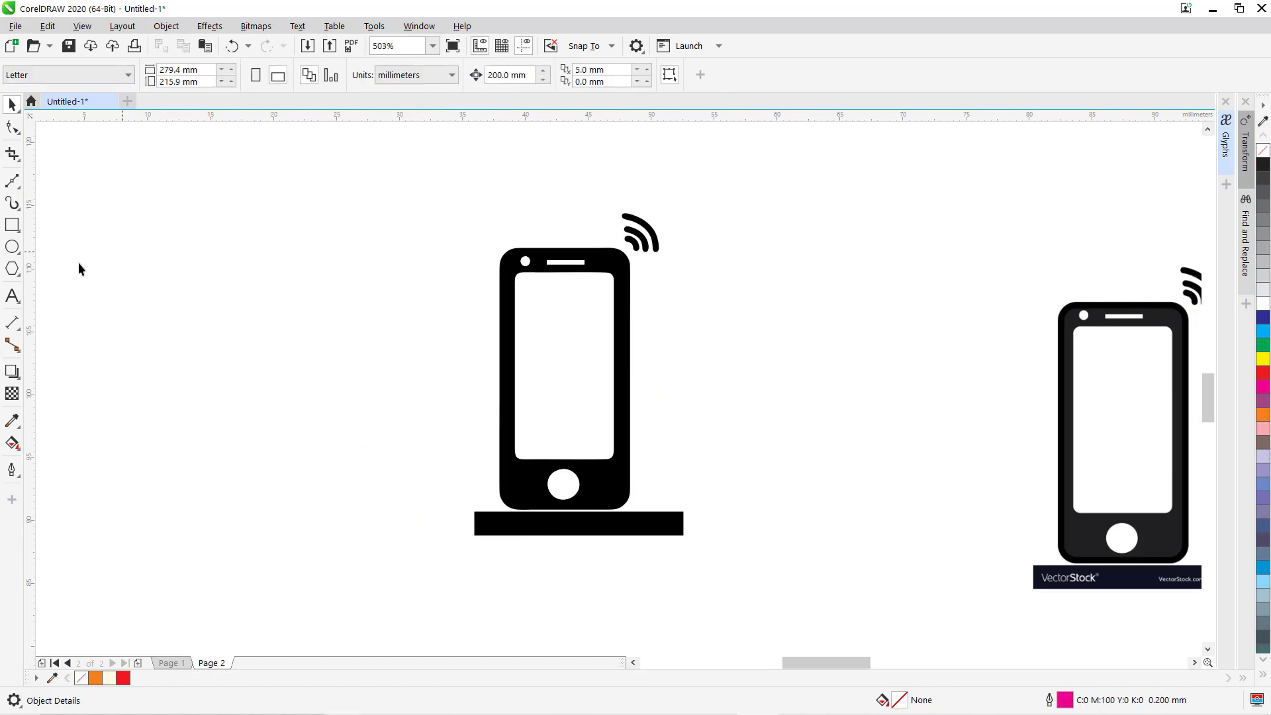
click(15, 227)
mouse_move(315, 186)
mouse_down()
mouse_move(527, 434)
mouse_move(864, 611)
mouse_up()
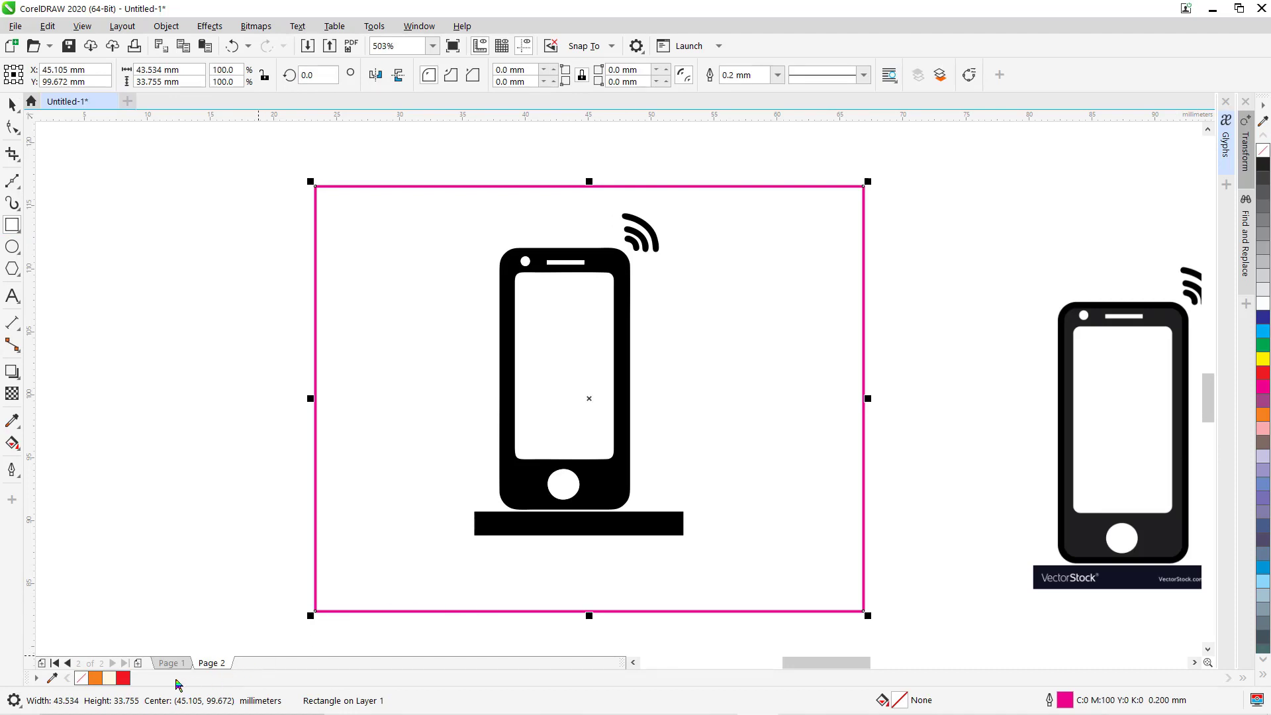
click(123, 679)
key(shift+Page_Down)
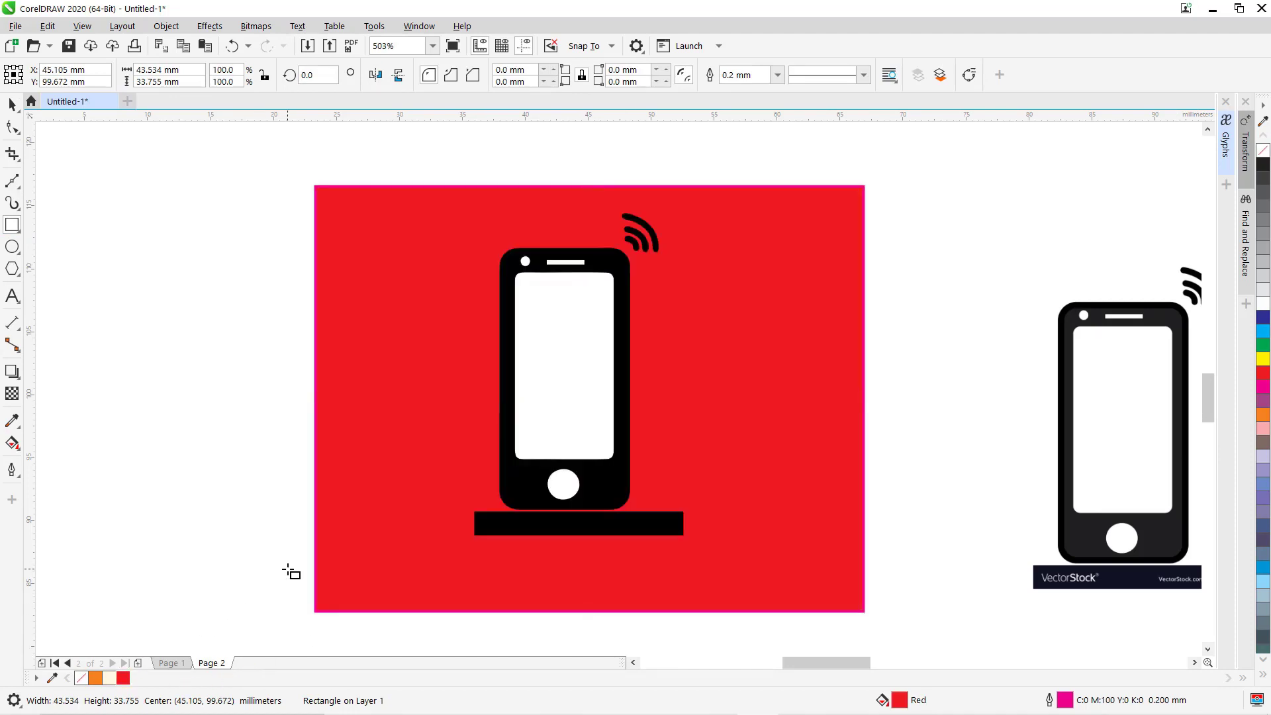
click(201, 391)
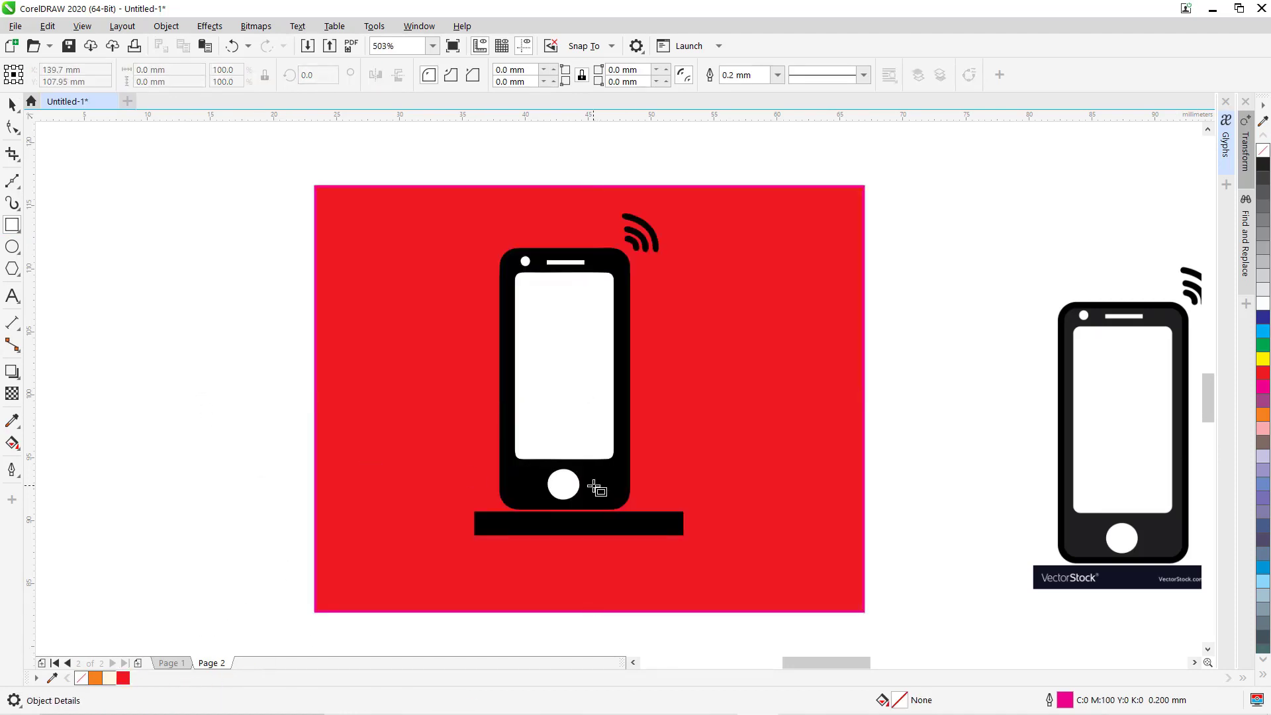
key(space)
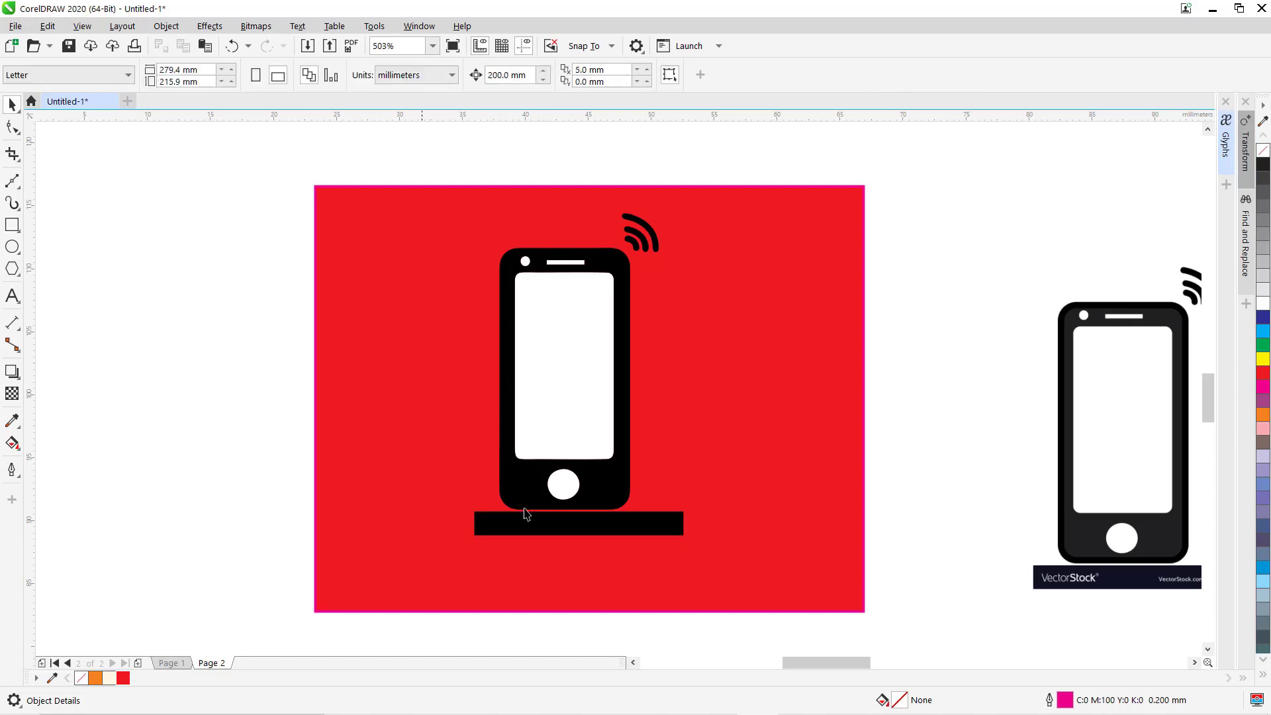
Ungroup the traced phone, delete its black base bar, then delete the red rectangle.
click(600, 500)
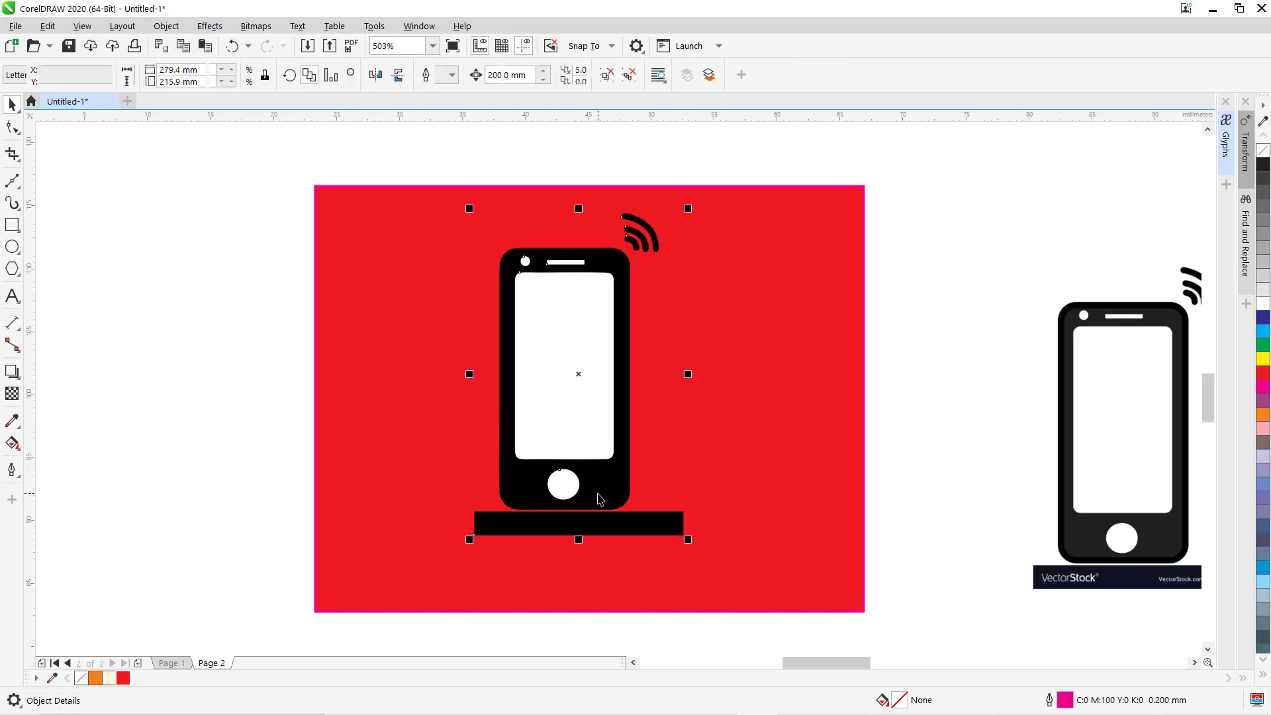
click(611, 78)
key(Escape)
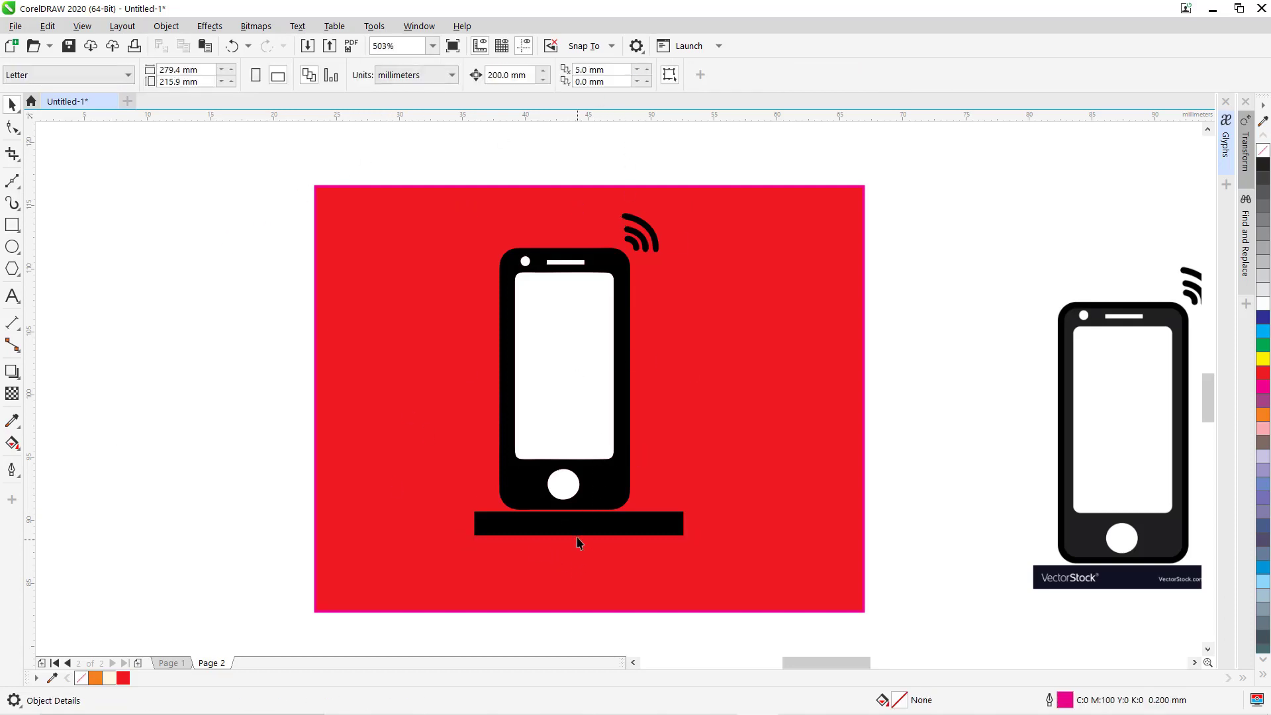
click(579, 537)
key(Delete)
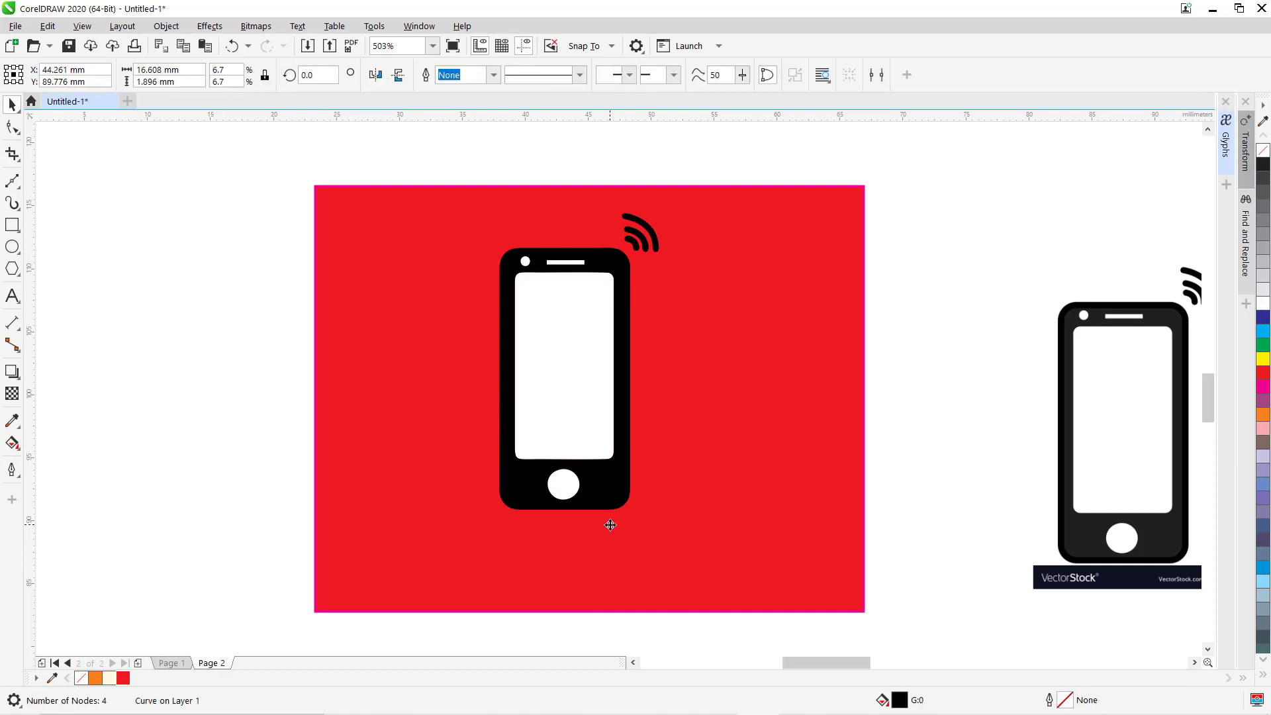
click(650, 247)
key(Escape)
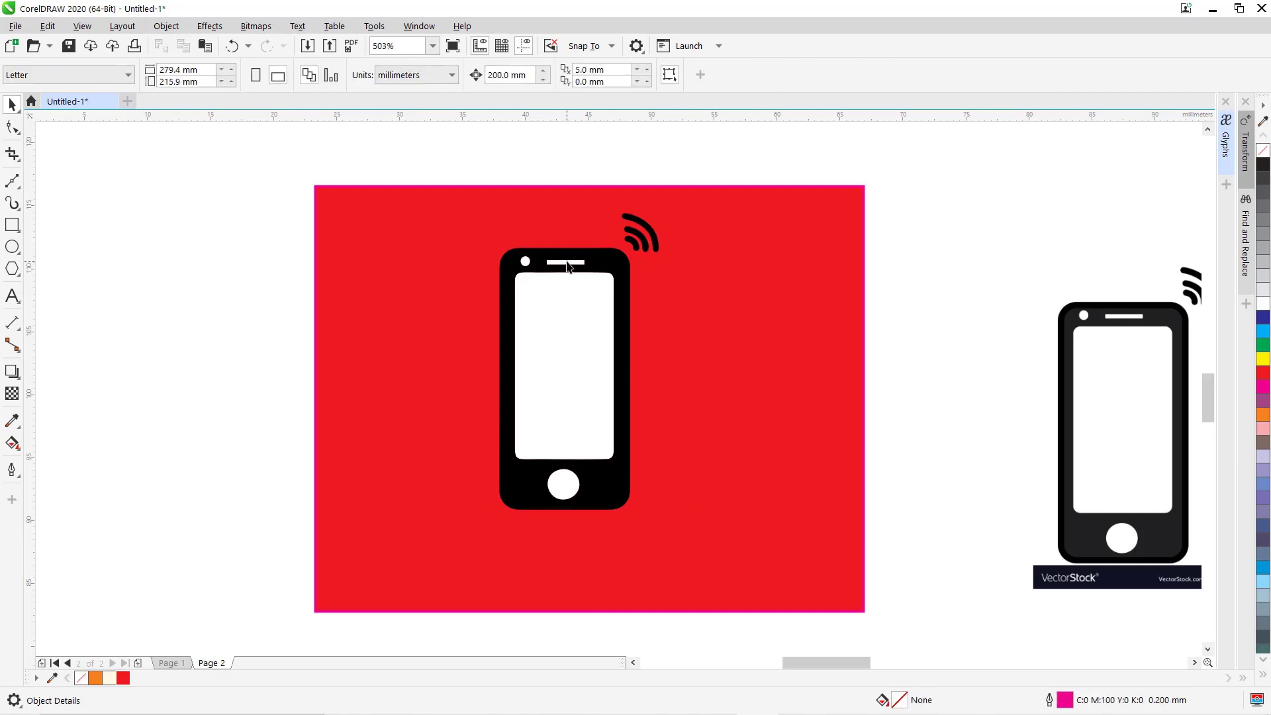
click(567, 263)
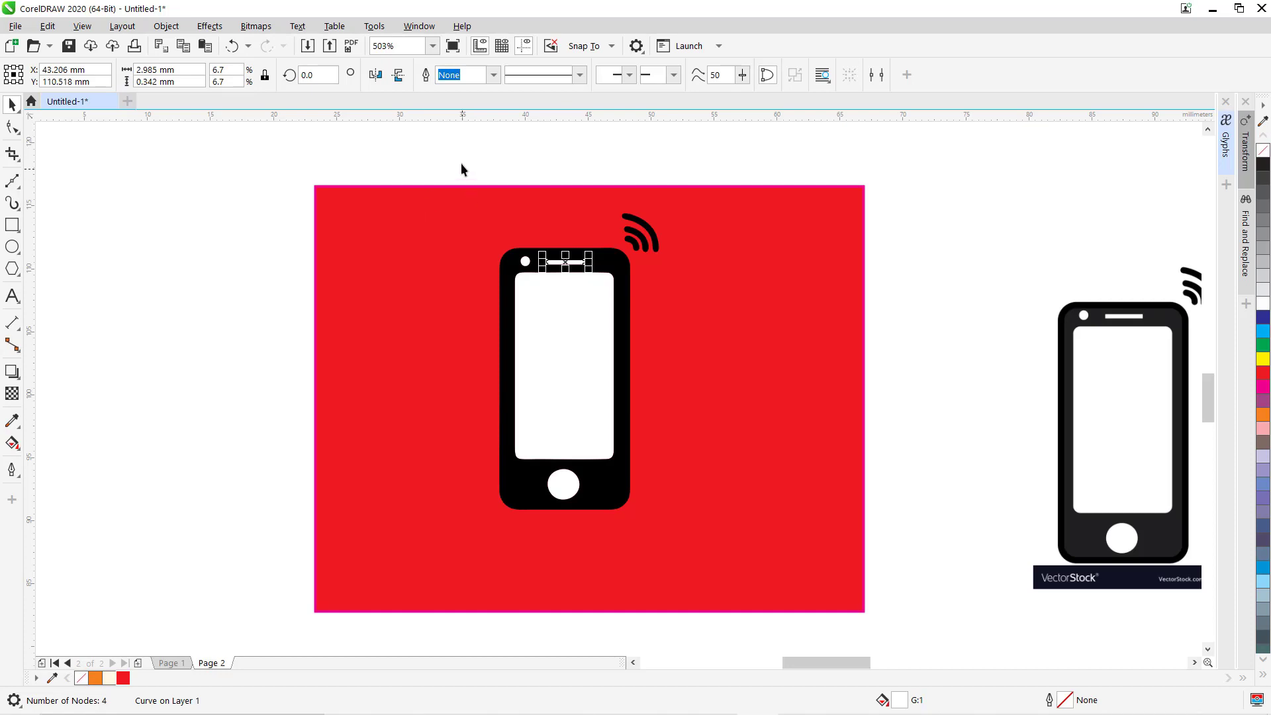
drag(457, 144, 731, 558)
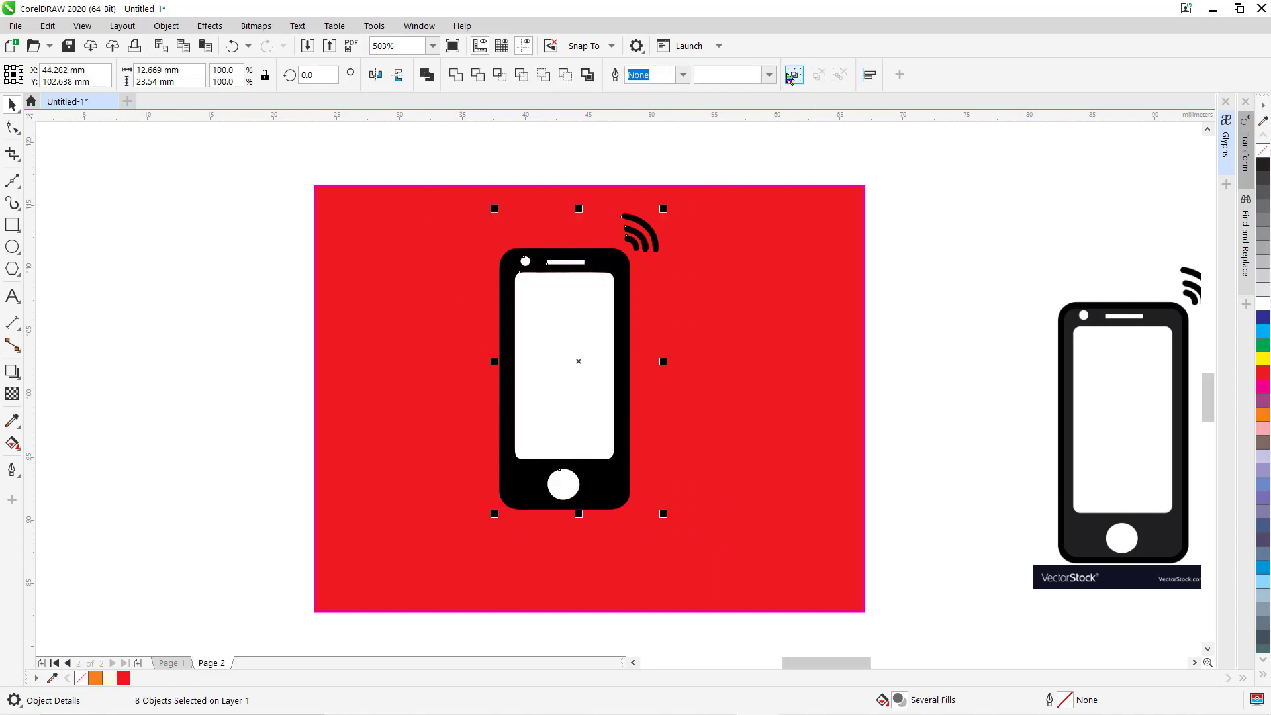
click(817, 226)
key(Delete)
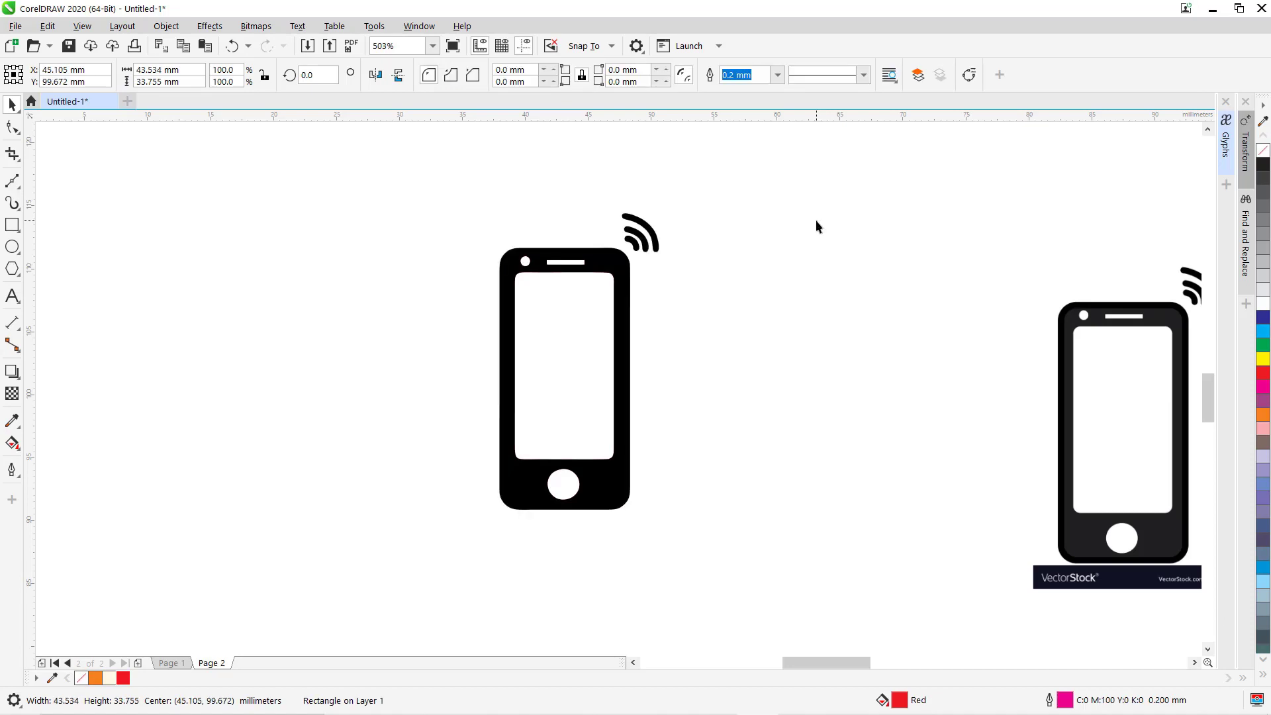
scroll(292, 487, down, 5)
scroll(527, 569, down, 1)
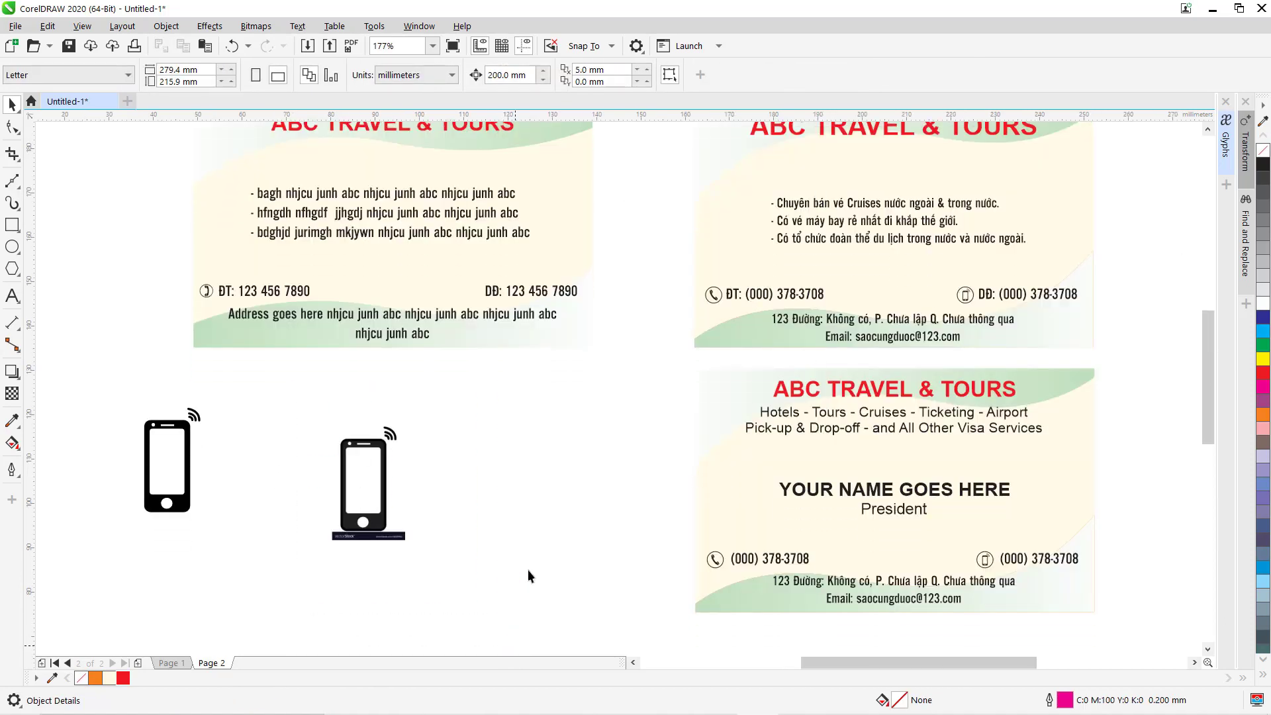
Delete the original phone image and shrink the traced icon to 12.2% beside the DĐ number.
key(Tab)
key(Delete)
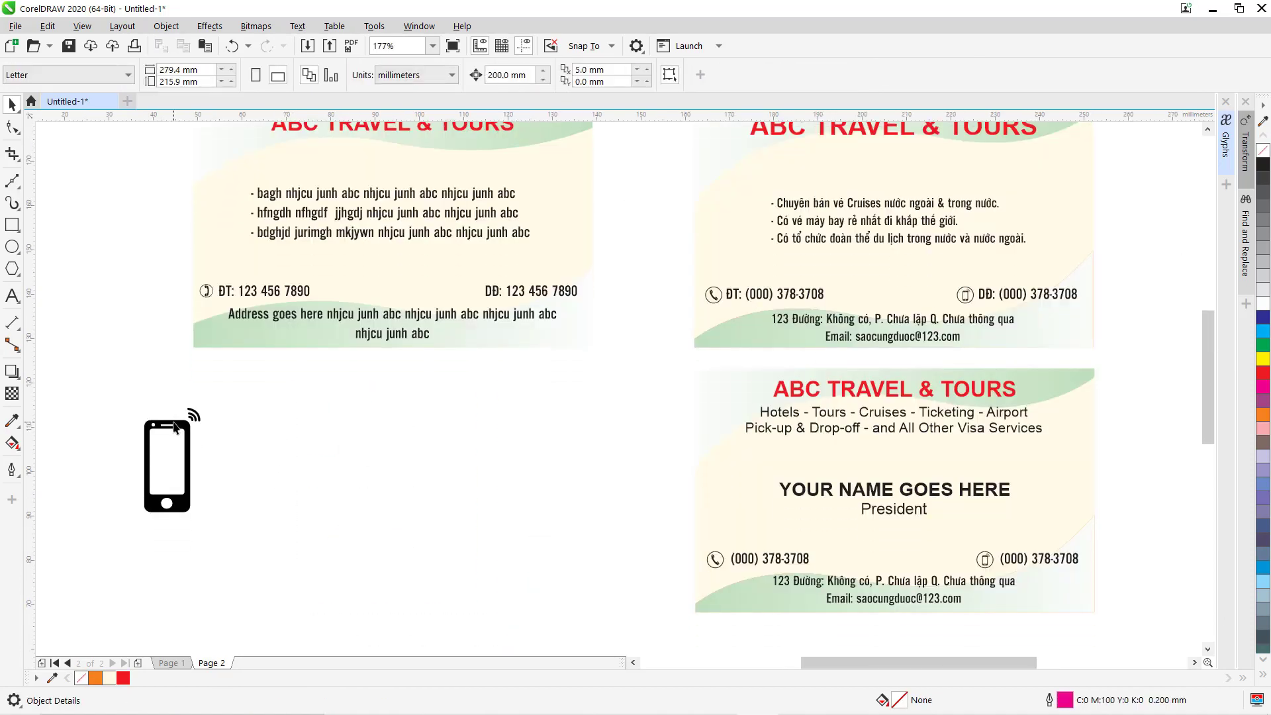
click(177, 430)
drag(207, 401, 486, 296)
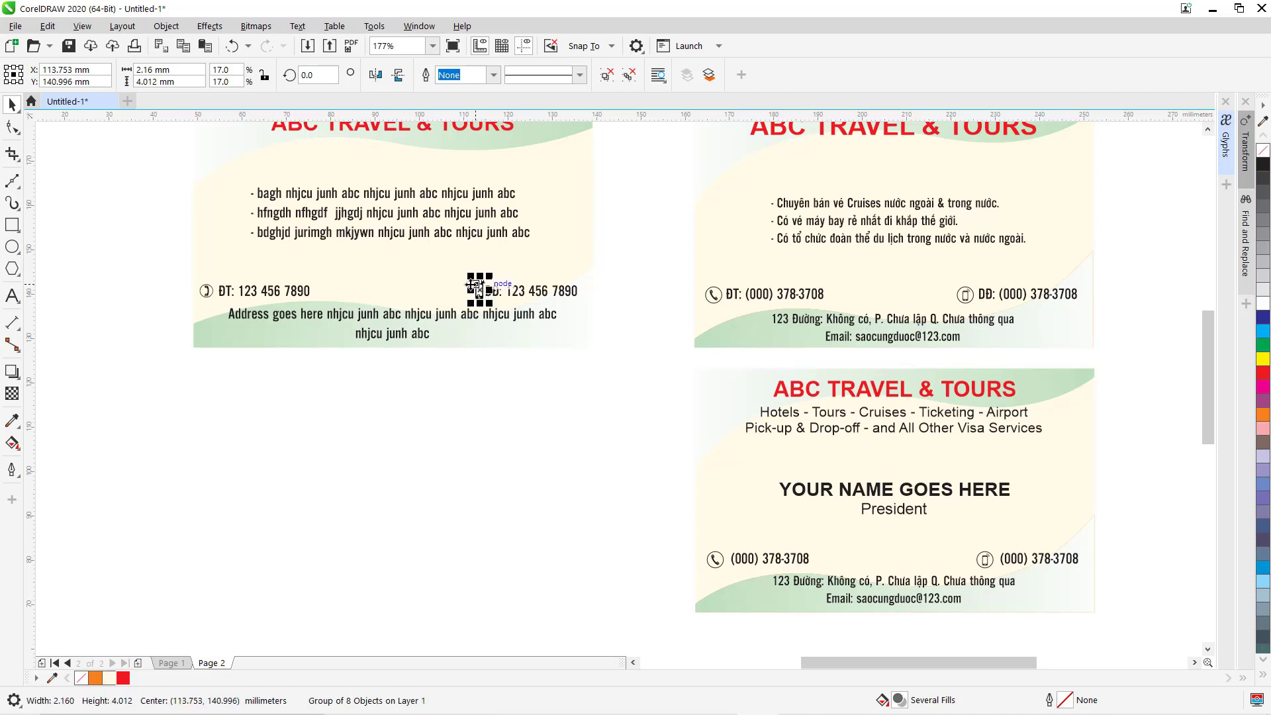
scroll(481, 290, up, 3)
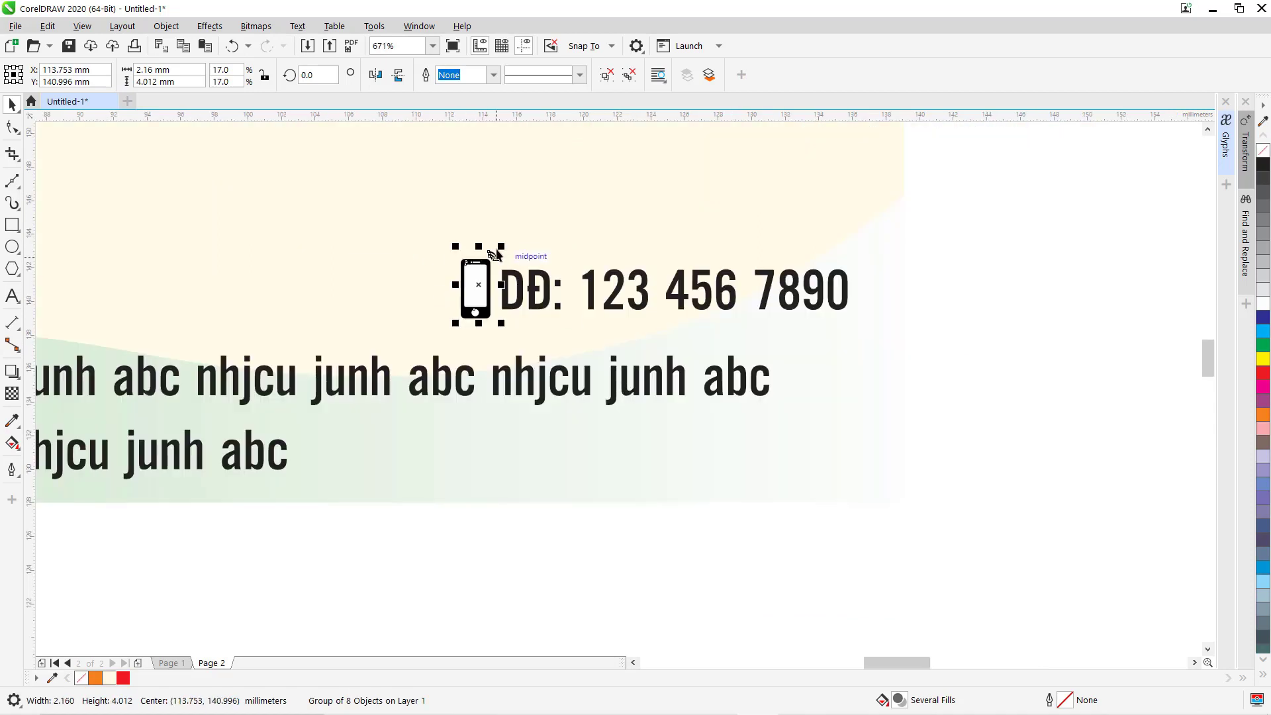
drag(502, 241, 476, 295)
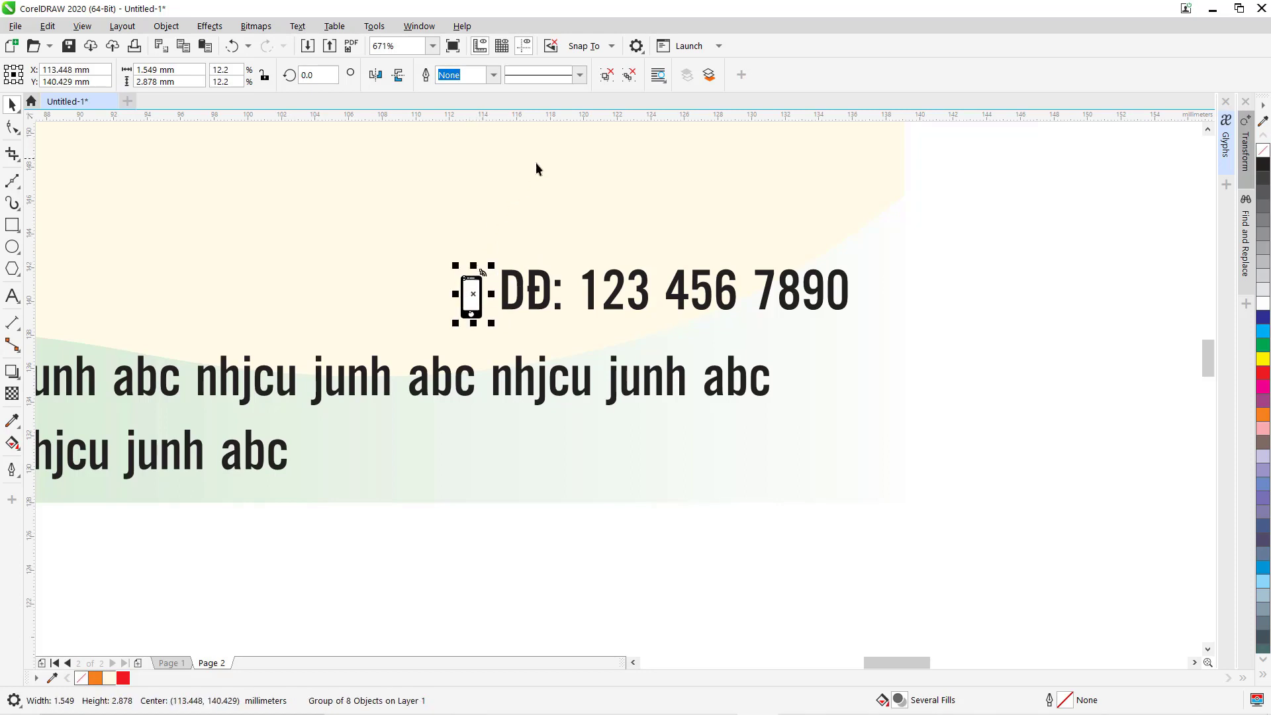
Turn off Snap To Objects and nudge the icon up level with the number.
click(600, 50)
click(576, 128)
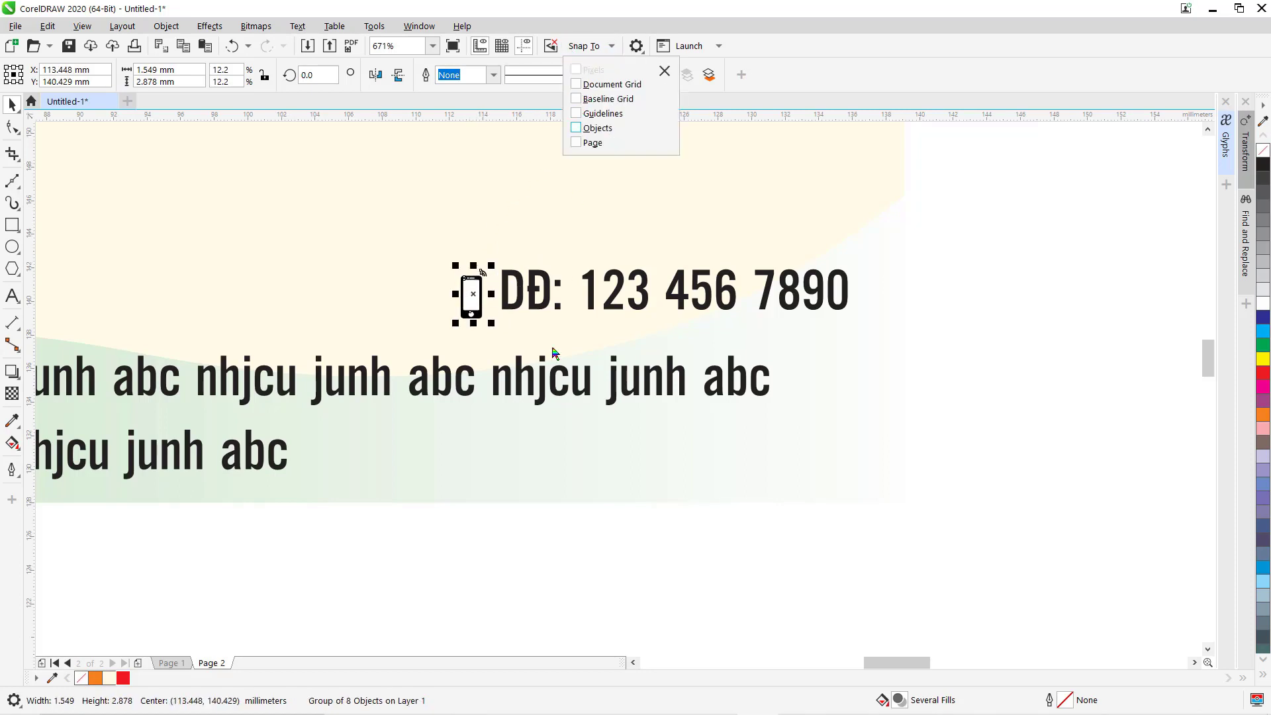
click(402, 591)
drag(472, 294, 473, 287)
key(F4)
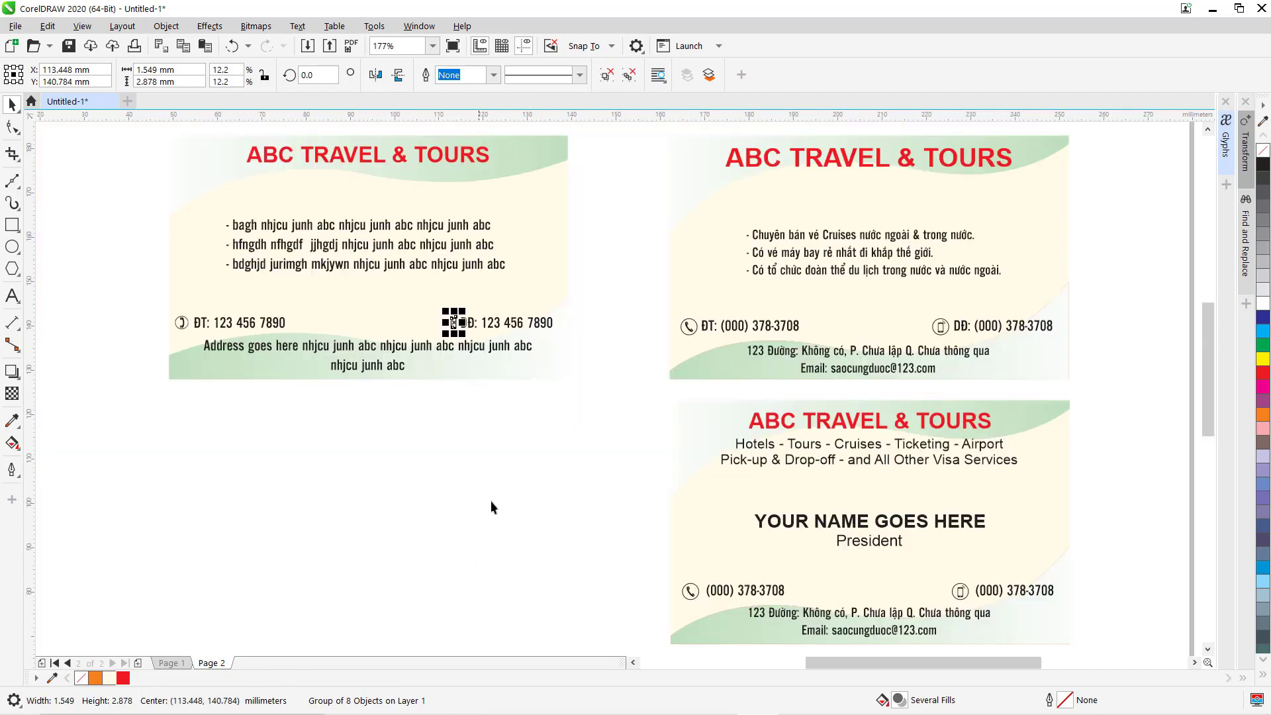
click(494, 527)
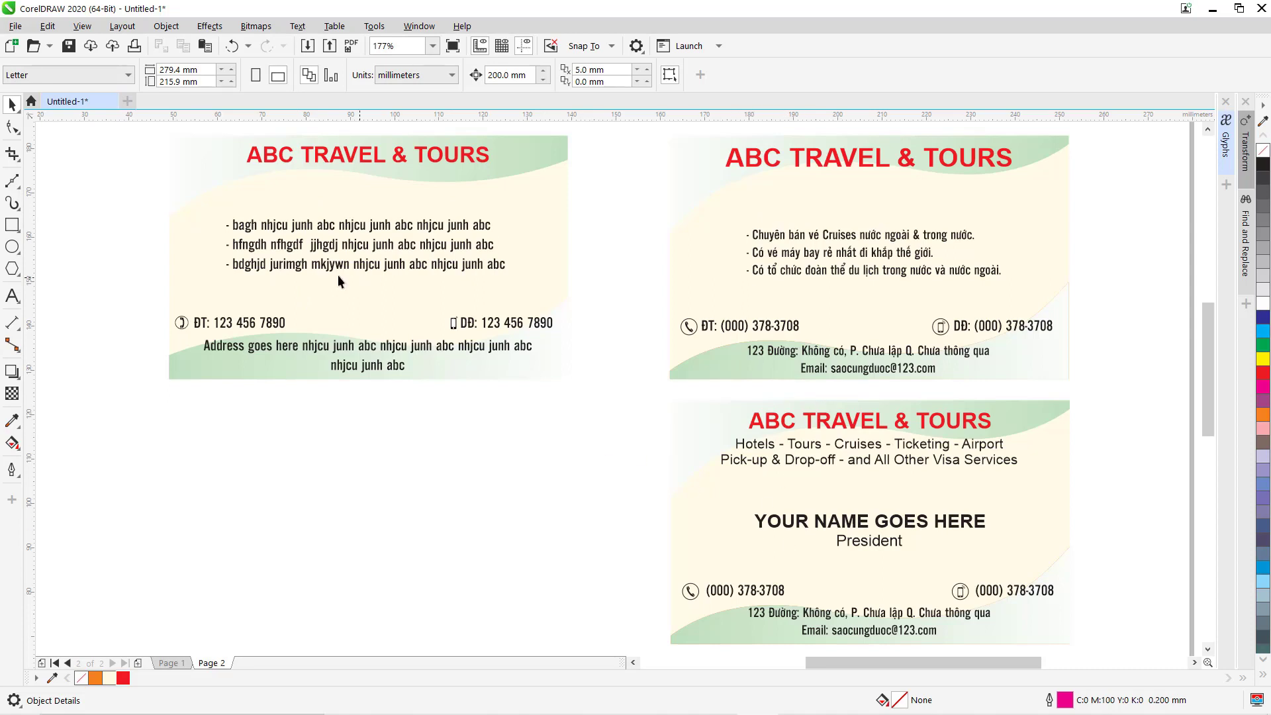
Copy the first card downward and move the copy's bullet lines up under ABC TRAVEL & TOURS.
drag(135, 127, 606, 418)
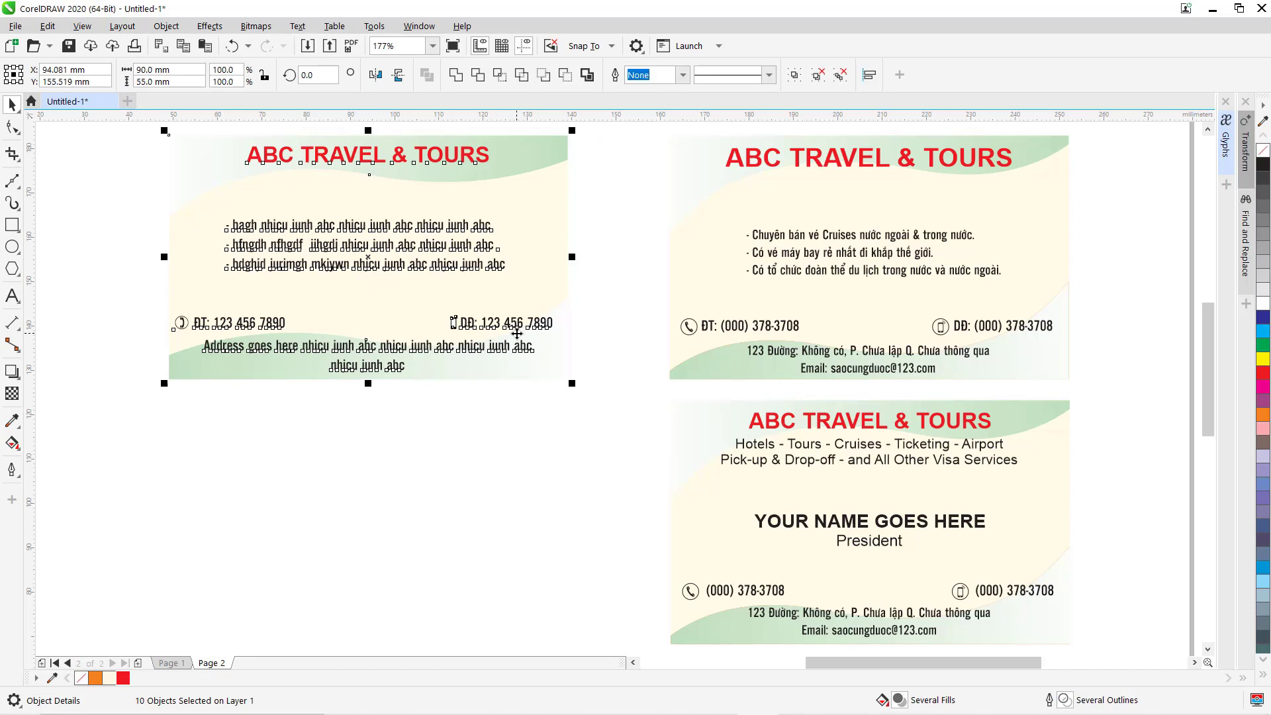
drag(365, 257, 363, 531)
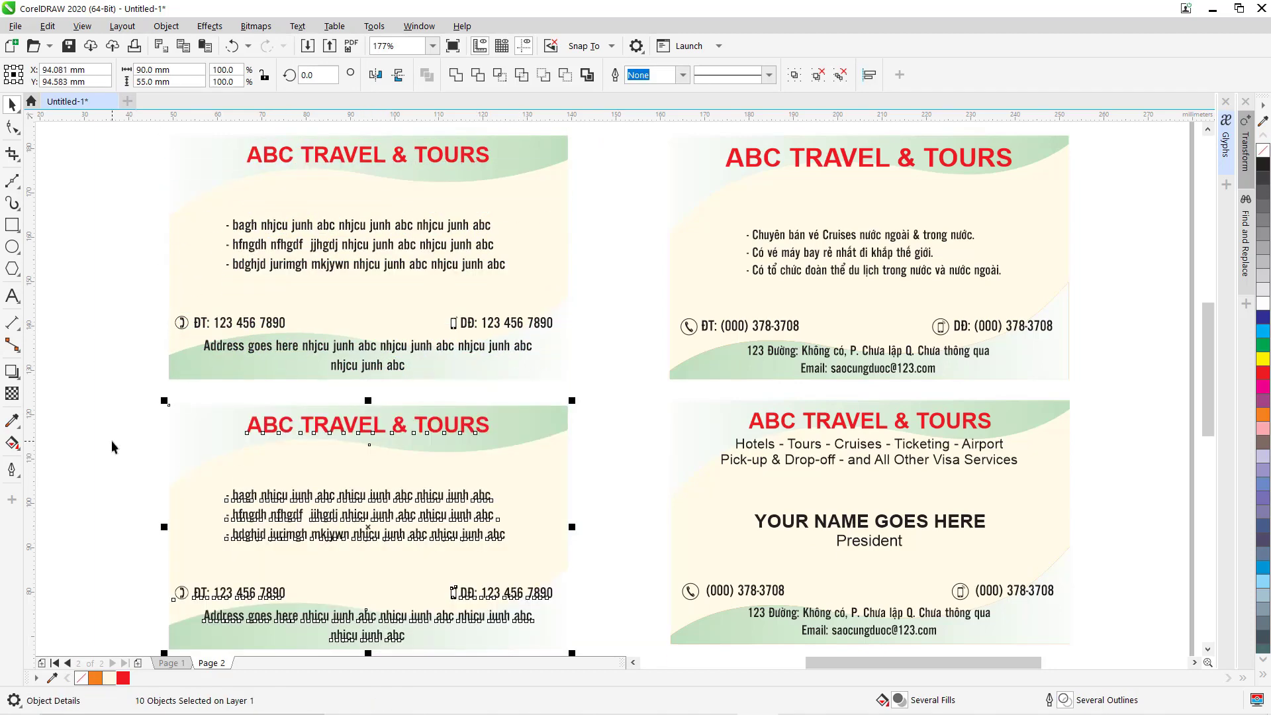
scroll(656, 543, down, 3)
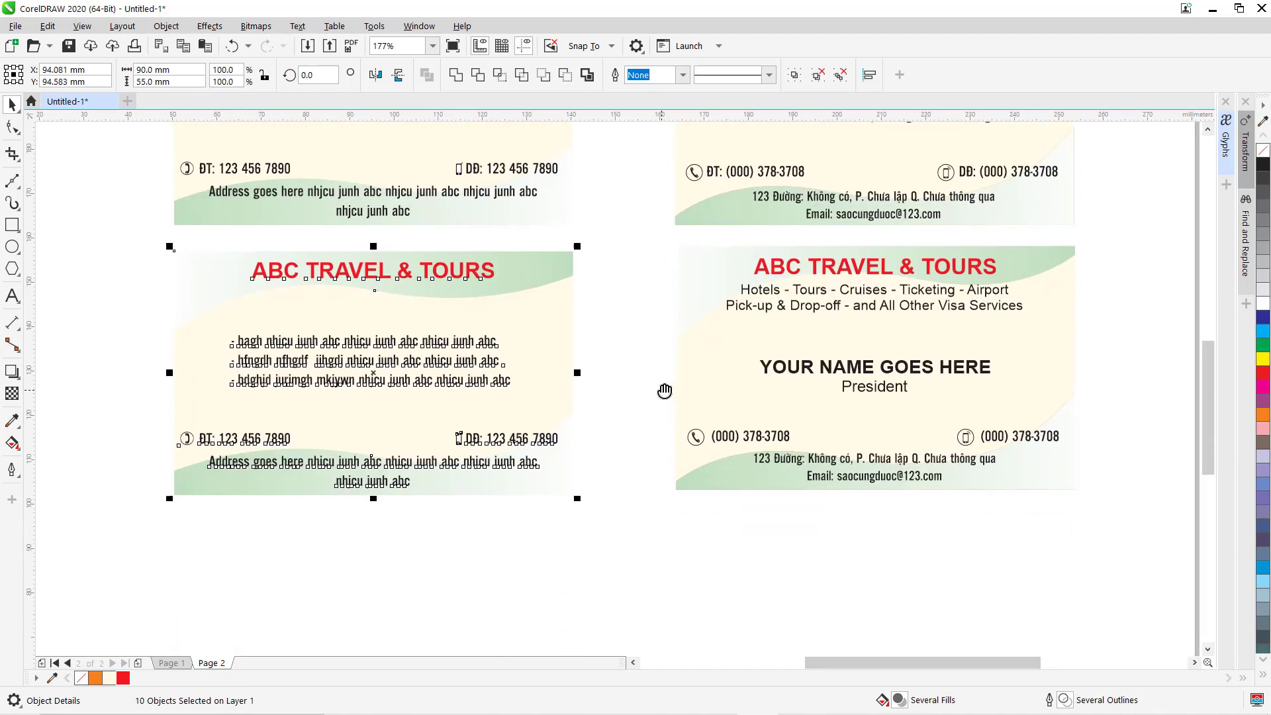
key(Escape)
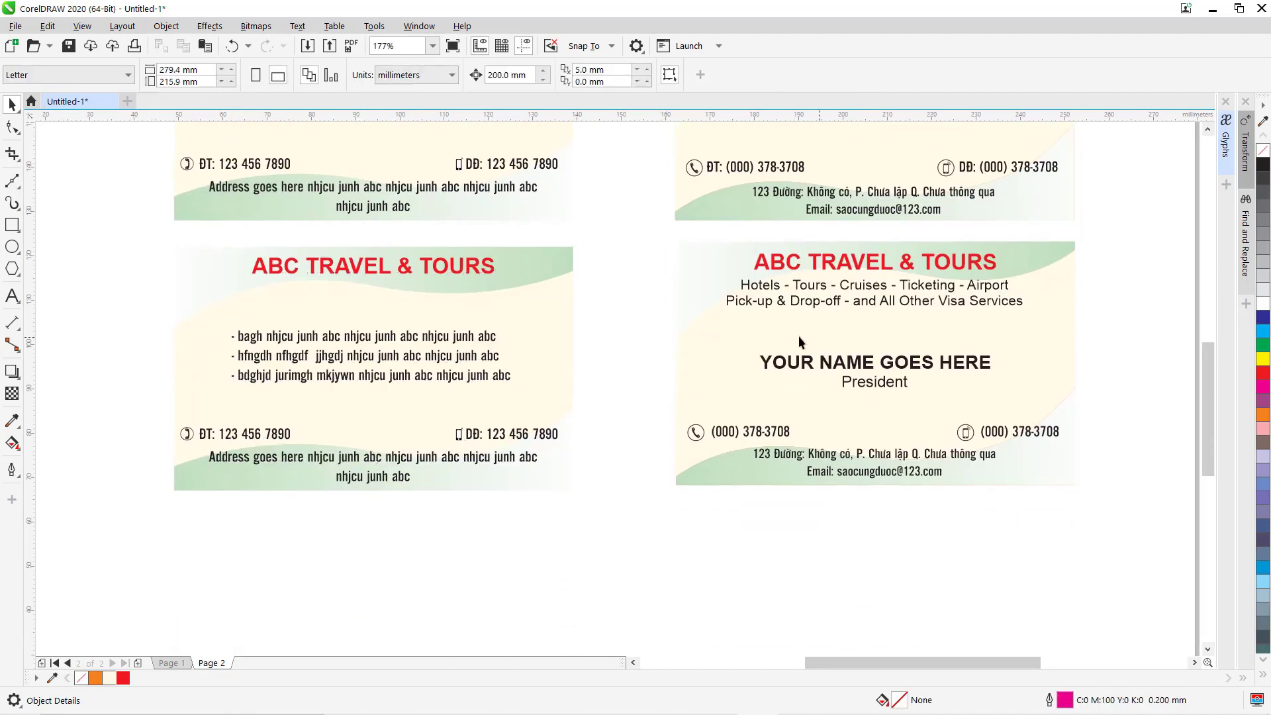
click(346, 339)
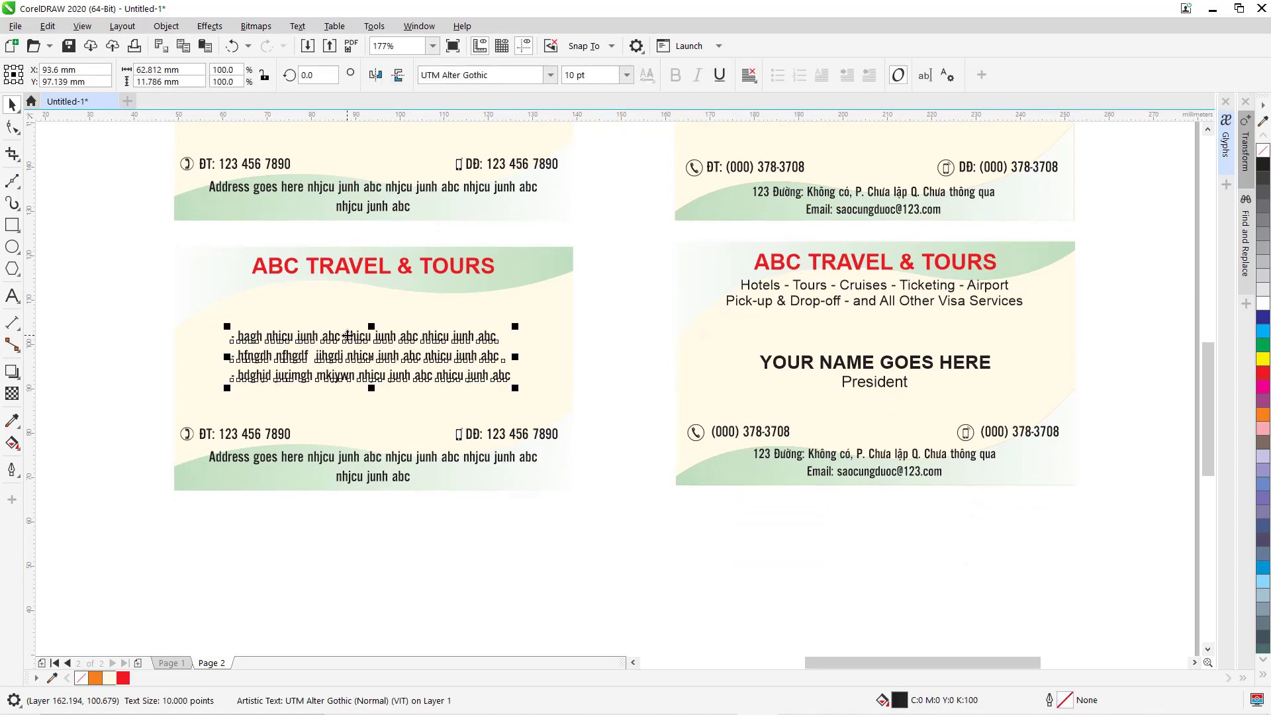
drag(345, 338, 370, 573)
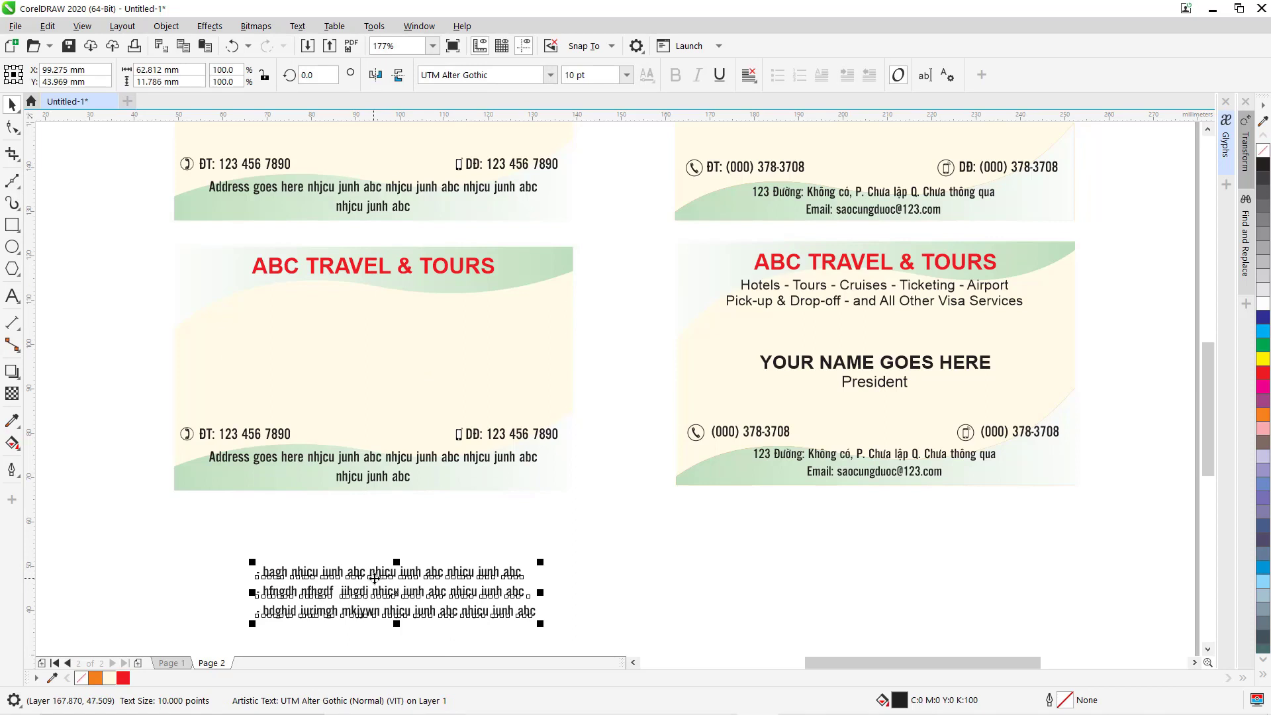
drag(374, 578, 363, 298)
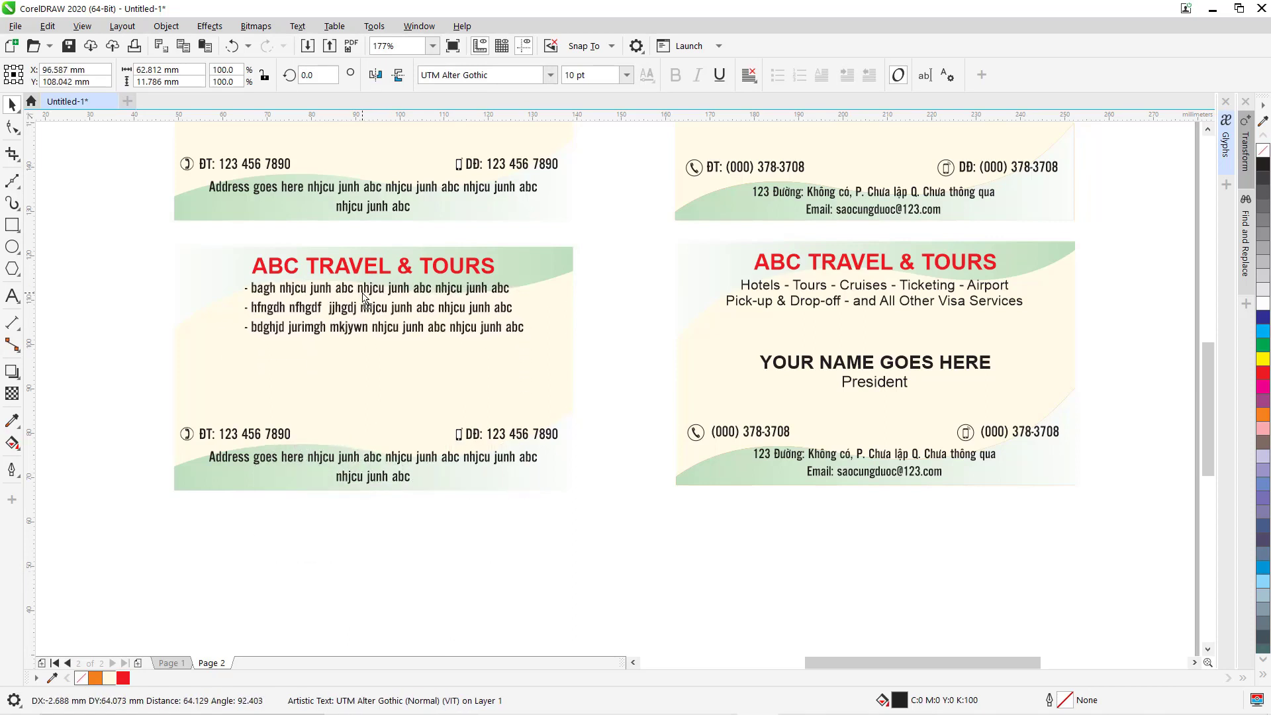
Center the copied card's text and delete its third bullet line.
click(749, 75)
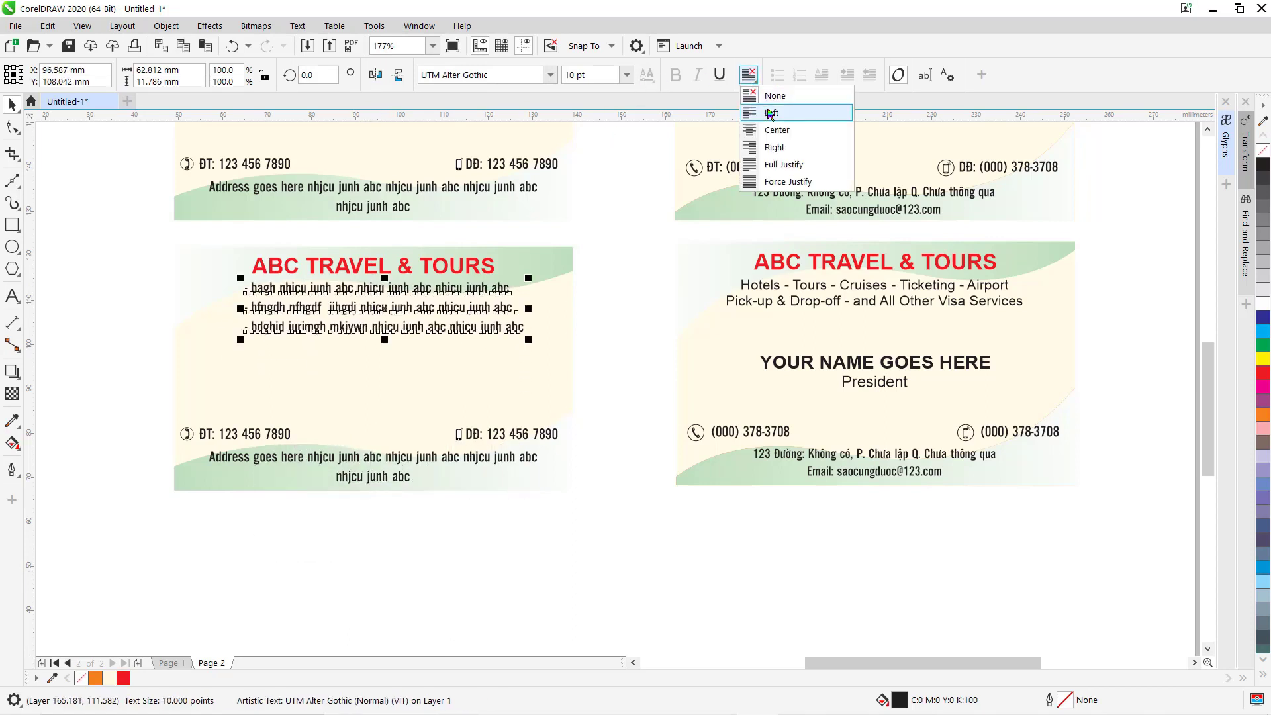
click(774, 130)
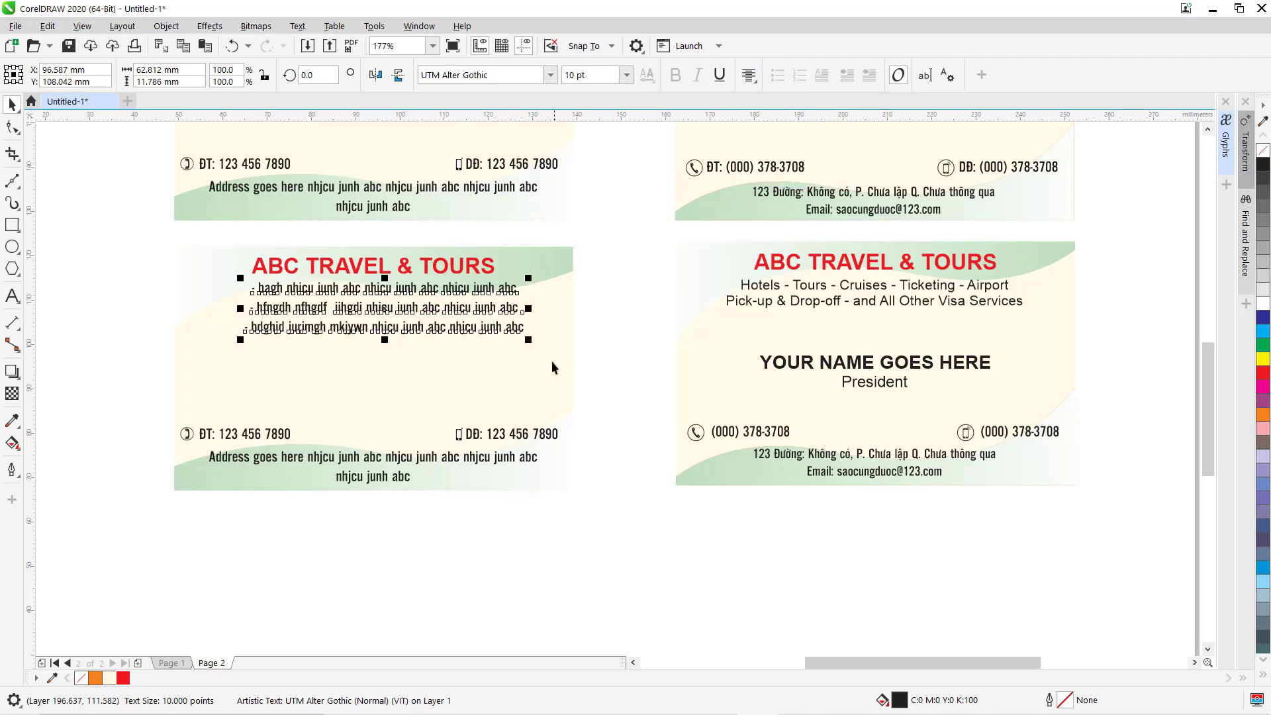
click(12, 296)
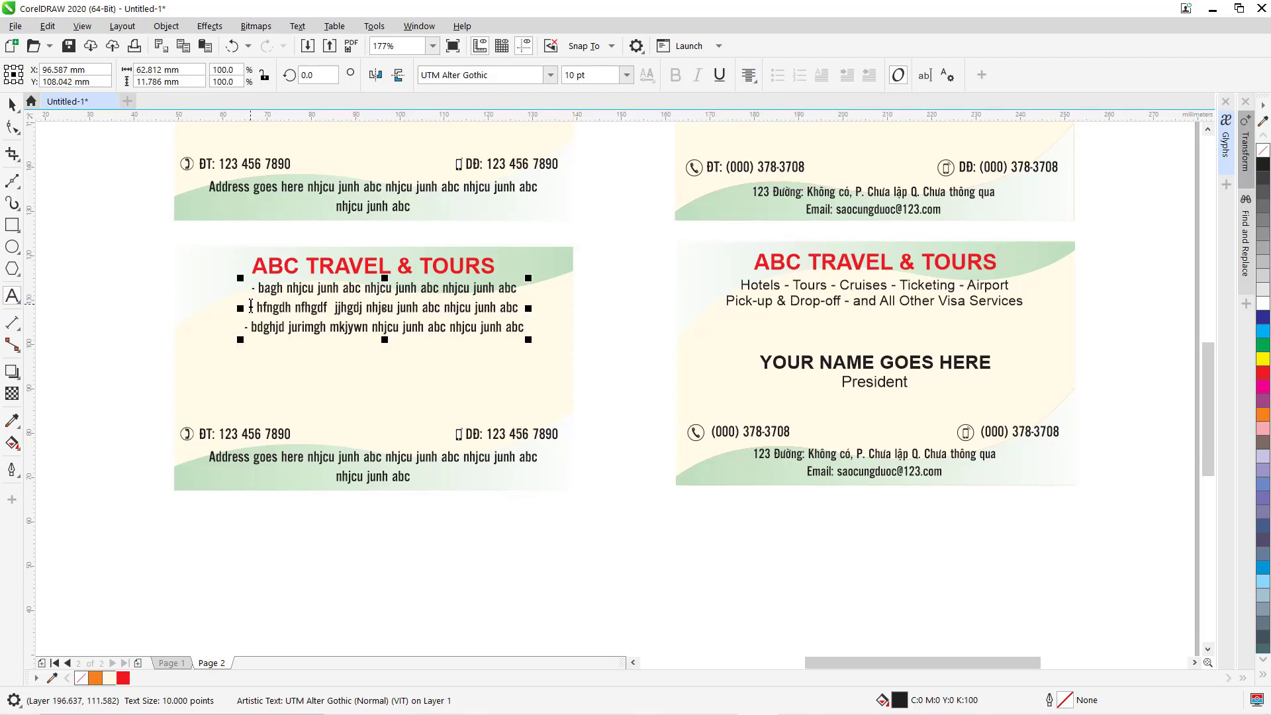
drag(251, 305, 525, 333)
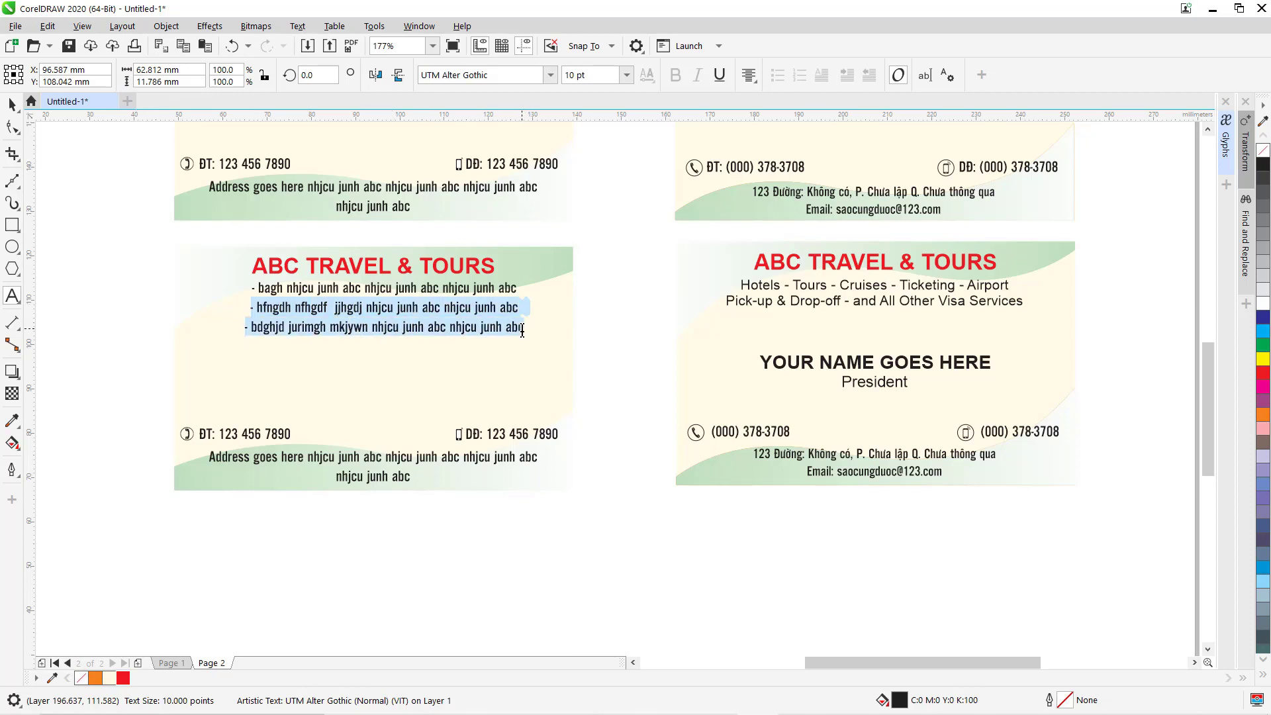
click(278, 325)
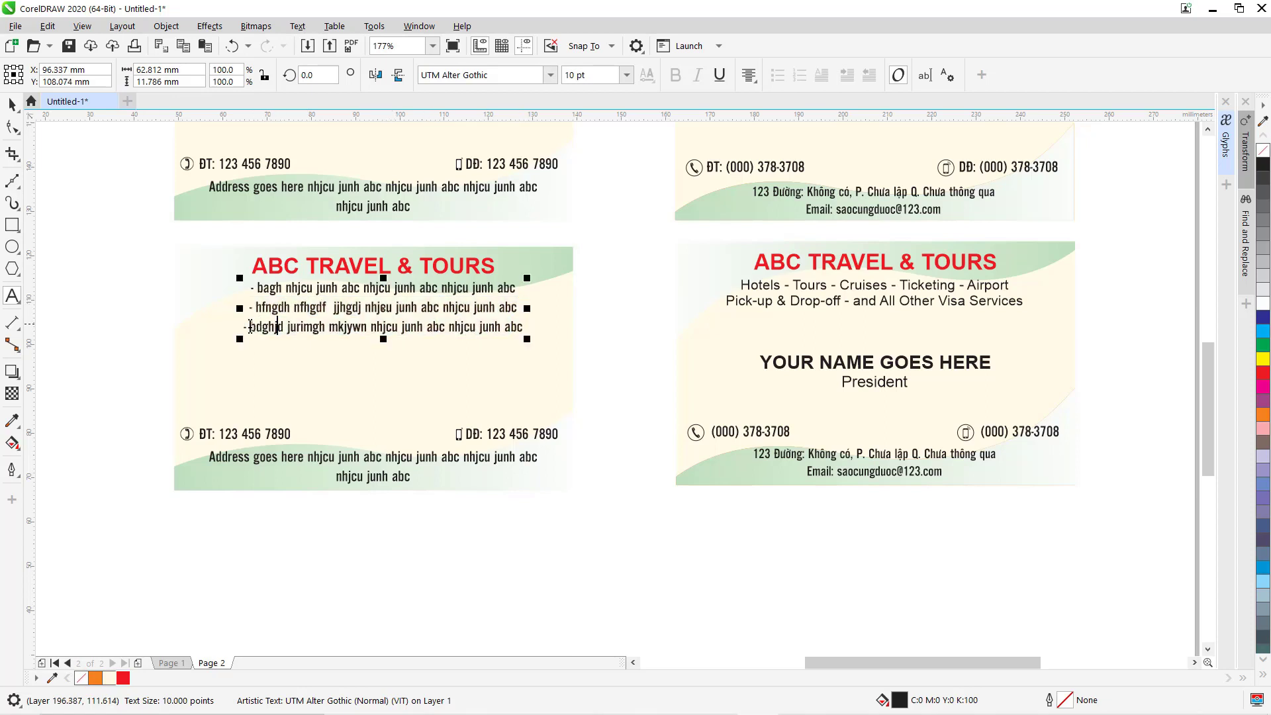
key(ctrl+a)
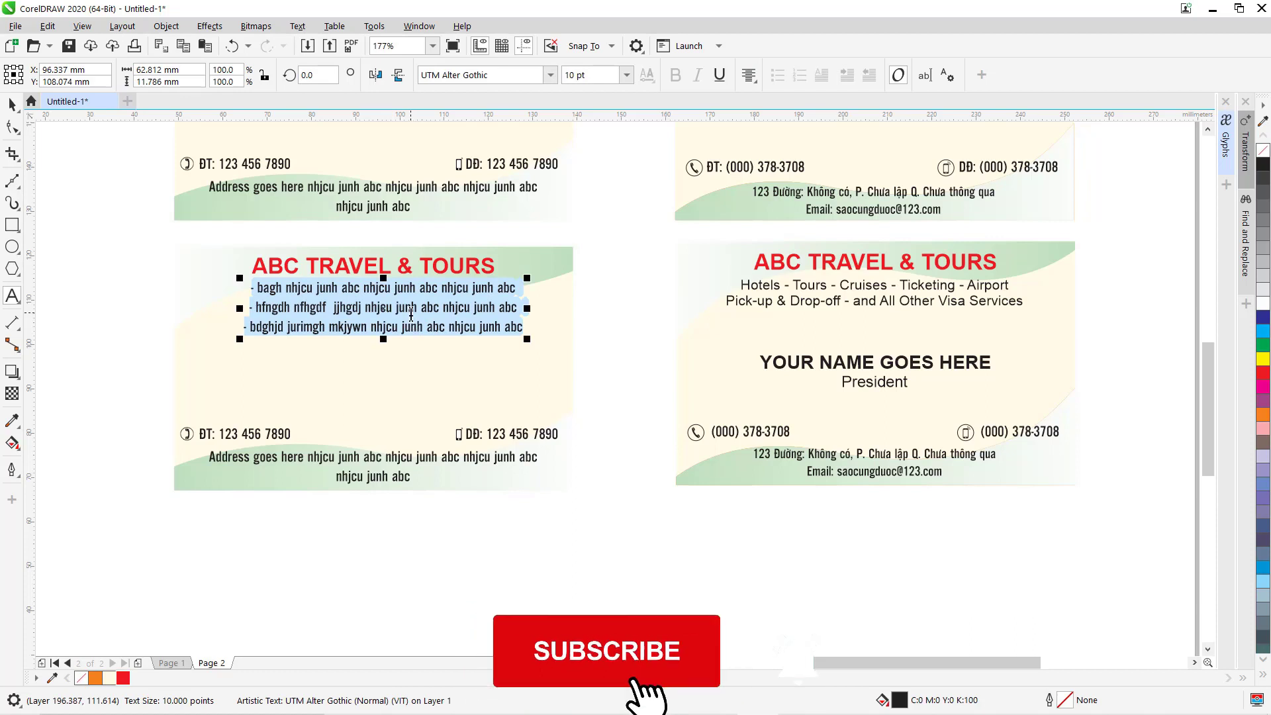
key(Delete)
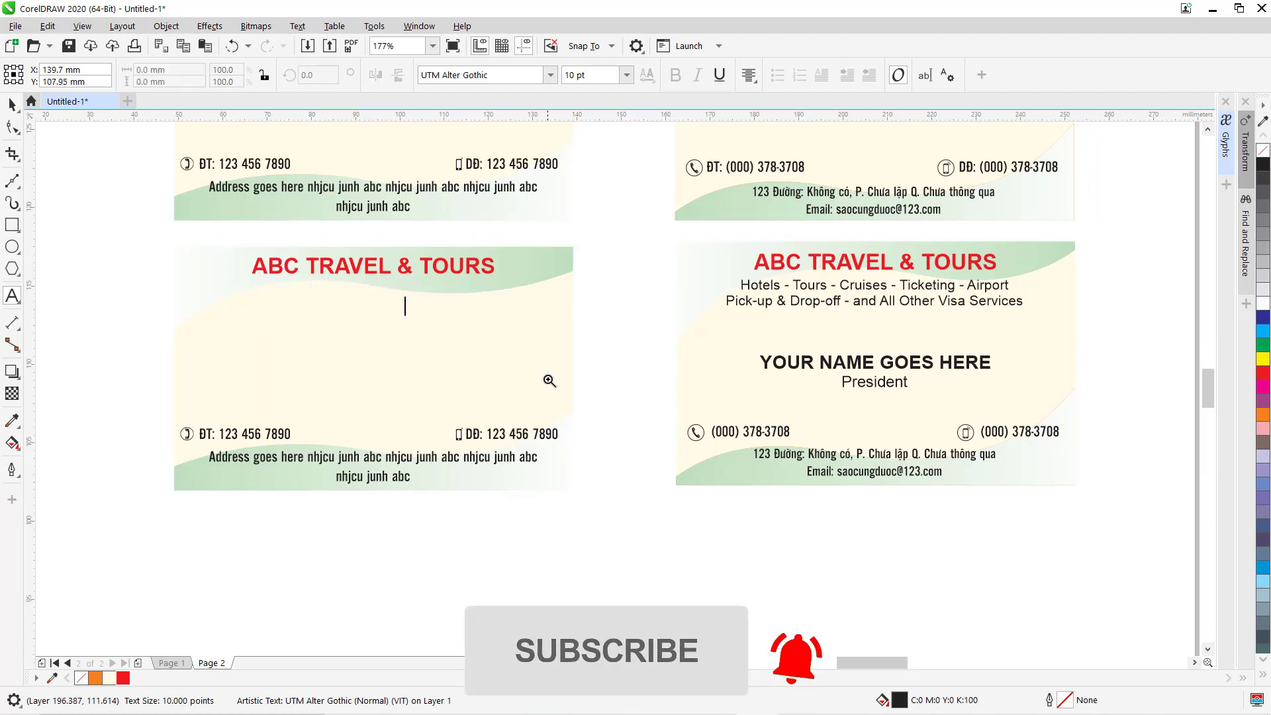
key(ctrl+z)
scroll(549, 381, up, 4)
drag(1115, 460, 135, 461)
key(Delete)
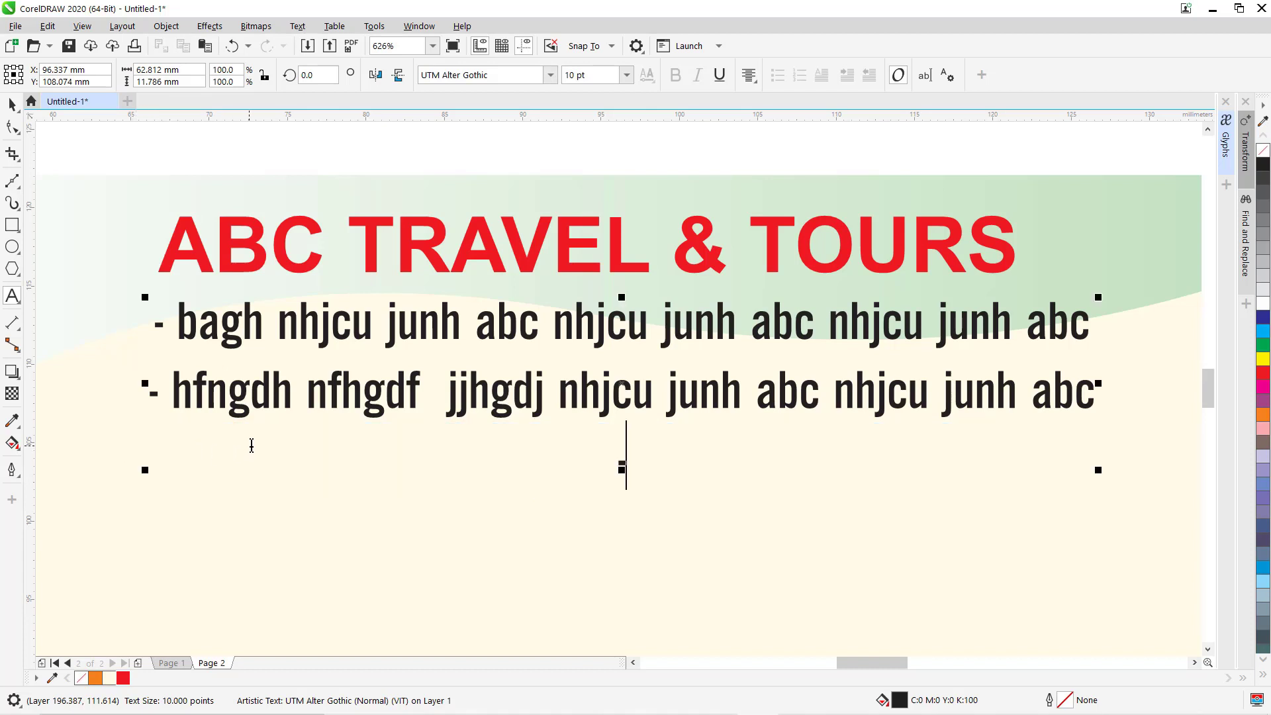
key(BackSpace)
Remove the dashes before 'bagh' and 'hfngdh' and trim the start of line one.
click(170, 388)
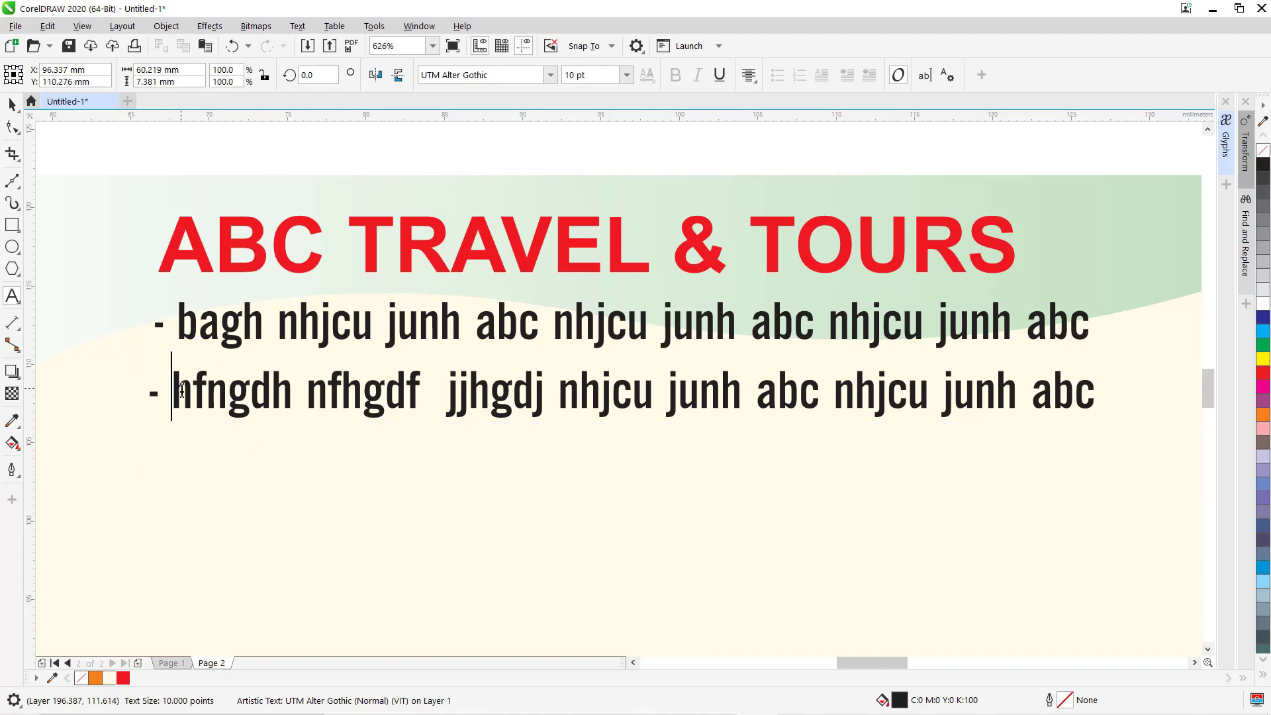
key(BackSpace)
key(BackSpace)
click(180, 322)
key(BackSpace)
key(BackSpace)
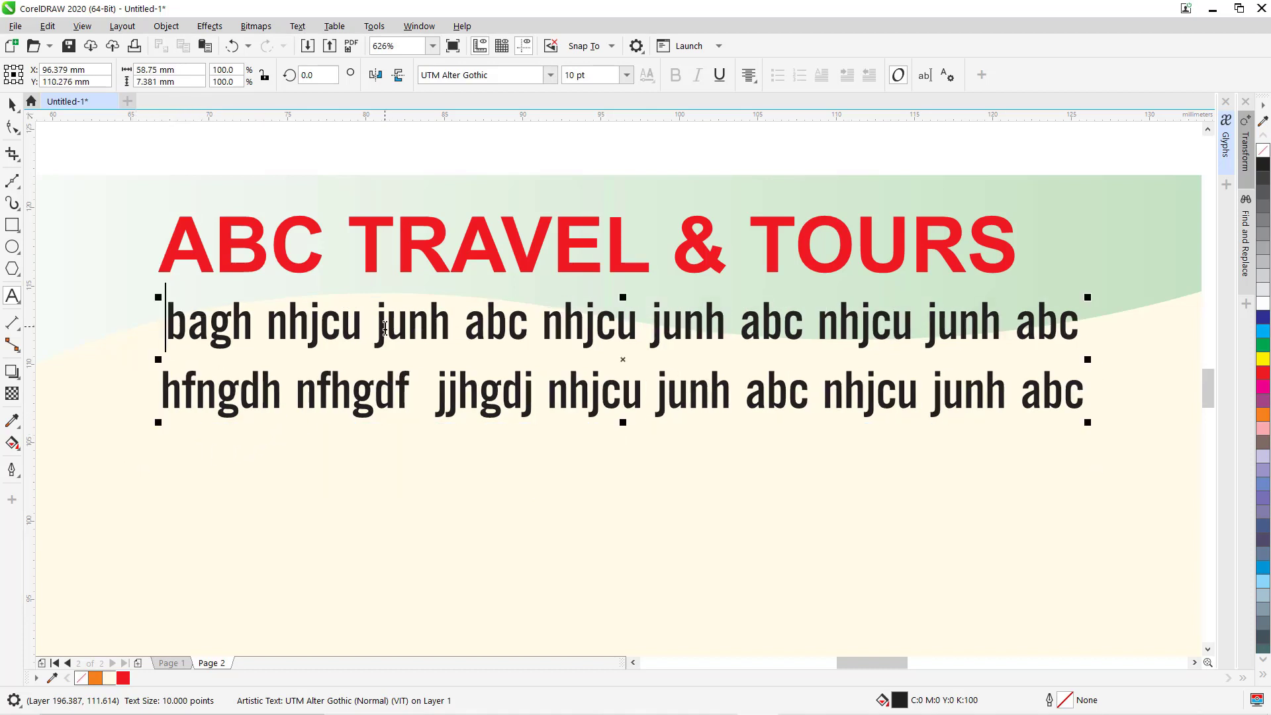
click(388, 322)
key(BackSpace)
key(BackSpace)
key(BackSpace)
key(BackSpace)
key(BackSpace)
key(BackSpace)
key(BackSpace)
key(BackSpace)
key(BackSpace)
key(BackSpace)
key(BackSpace)
key(BackSpace)
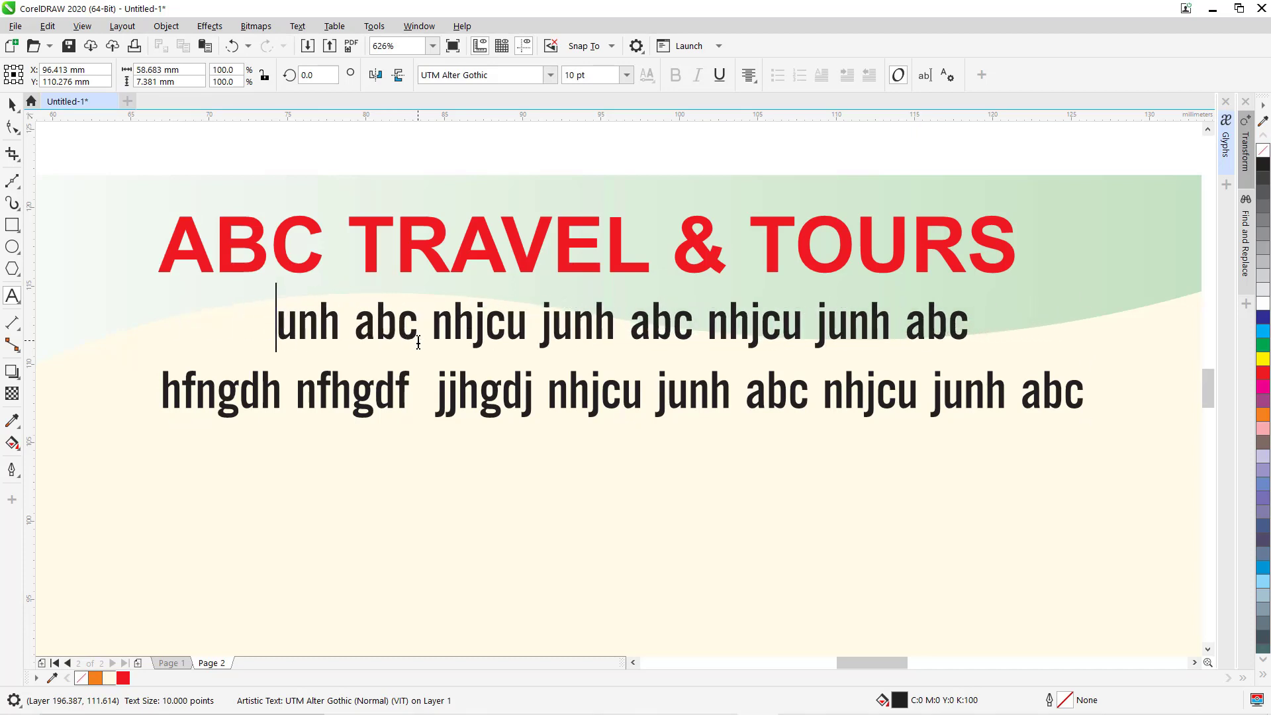
key(ctrl+space)
key(F4)
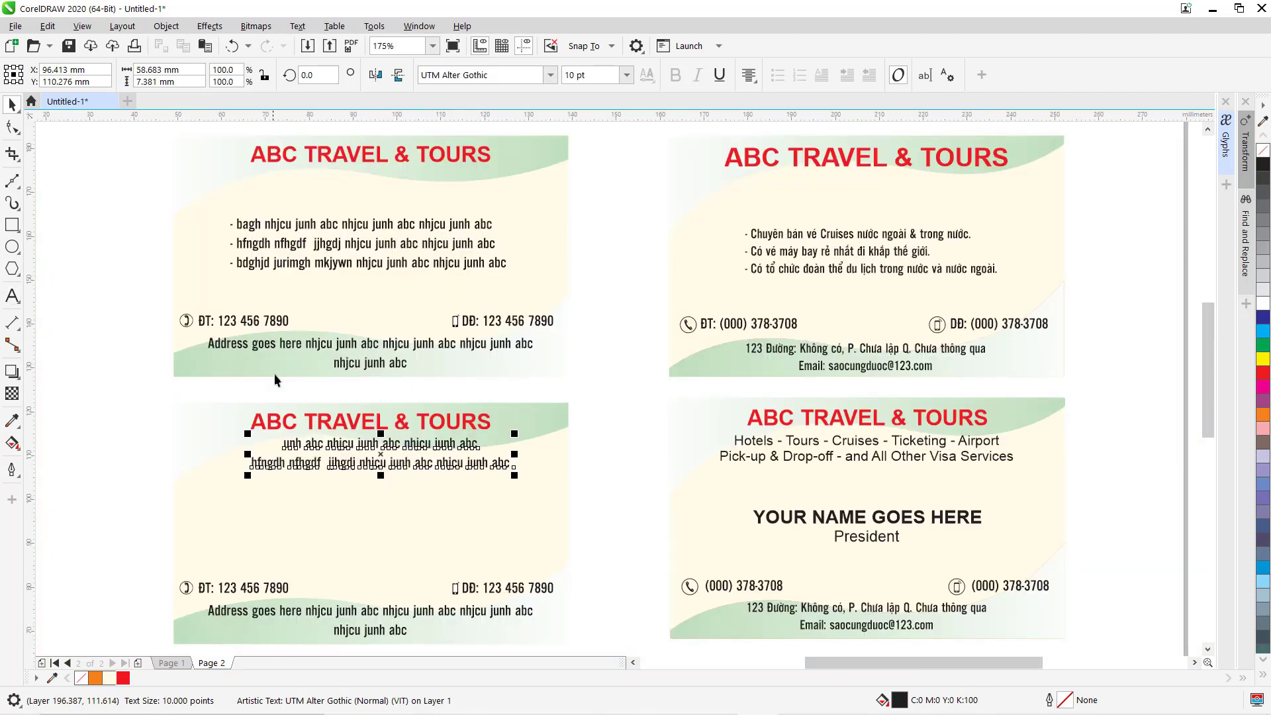
click(55, 441)
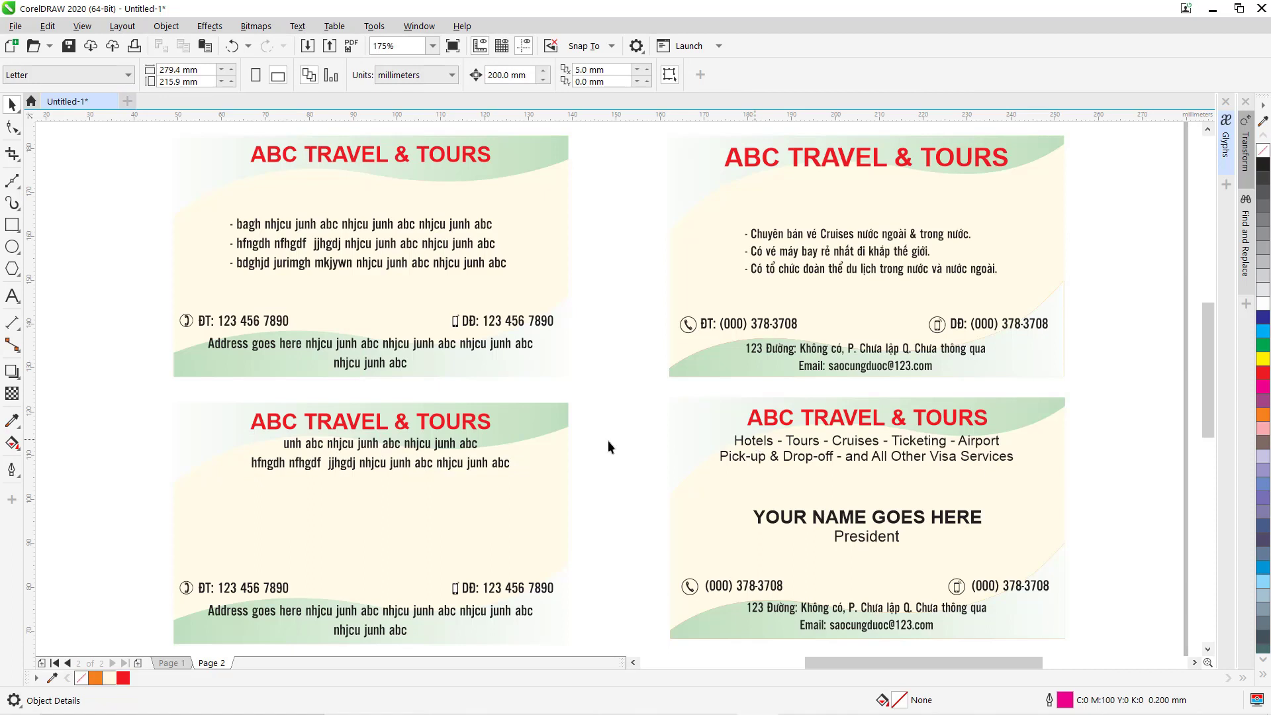
Set the copied card's two body lines in Arial at 9 pt.
click(762, 445)
ctrl+click(757, 445)
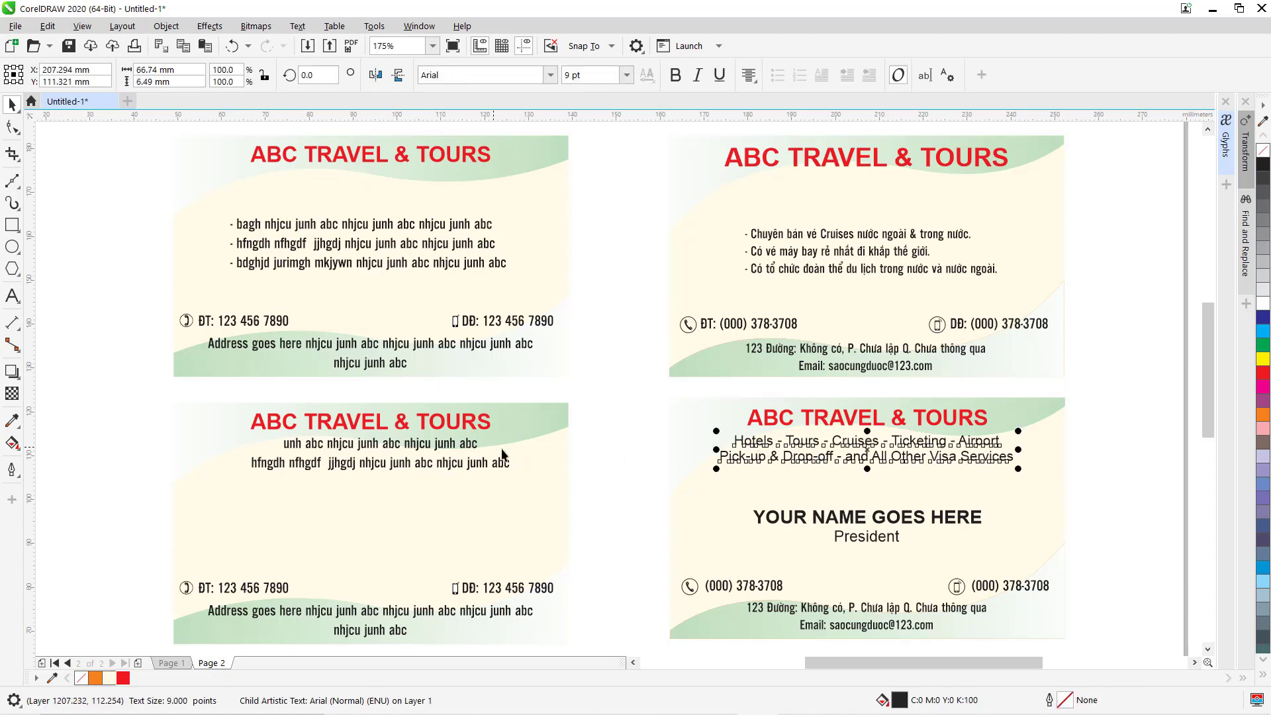
click(422, 453)
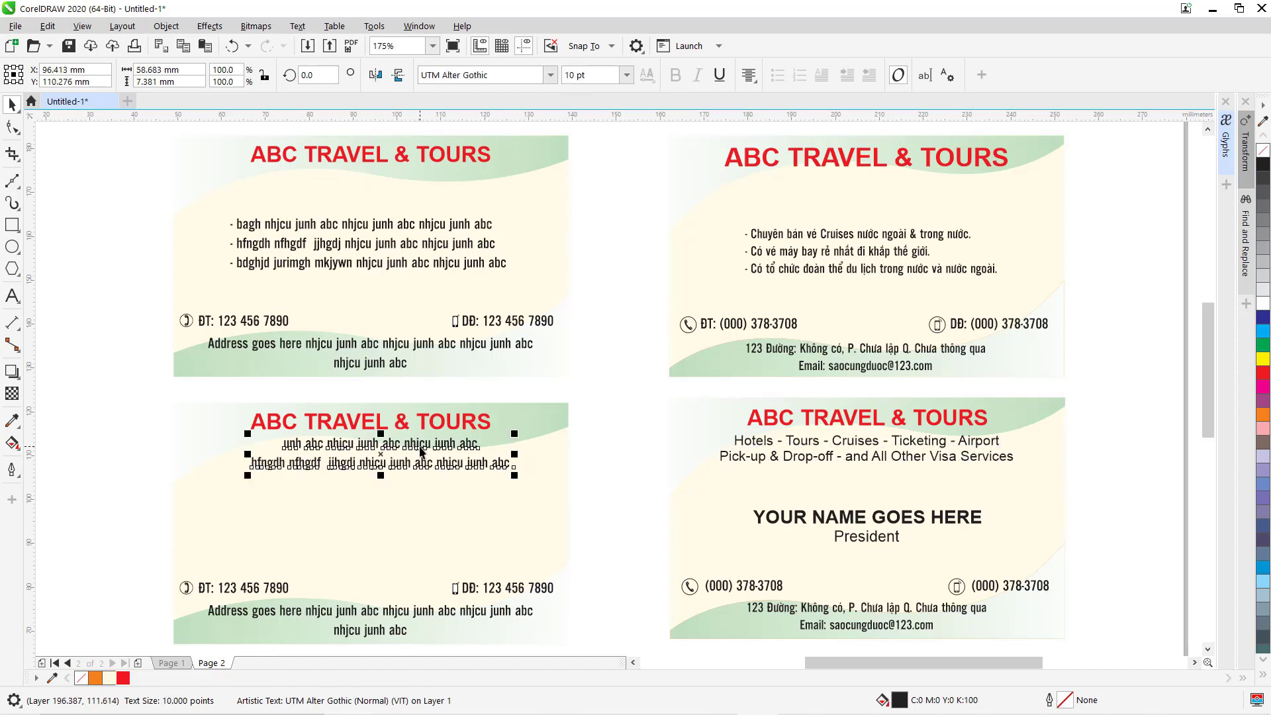
click(553, 76)
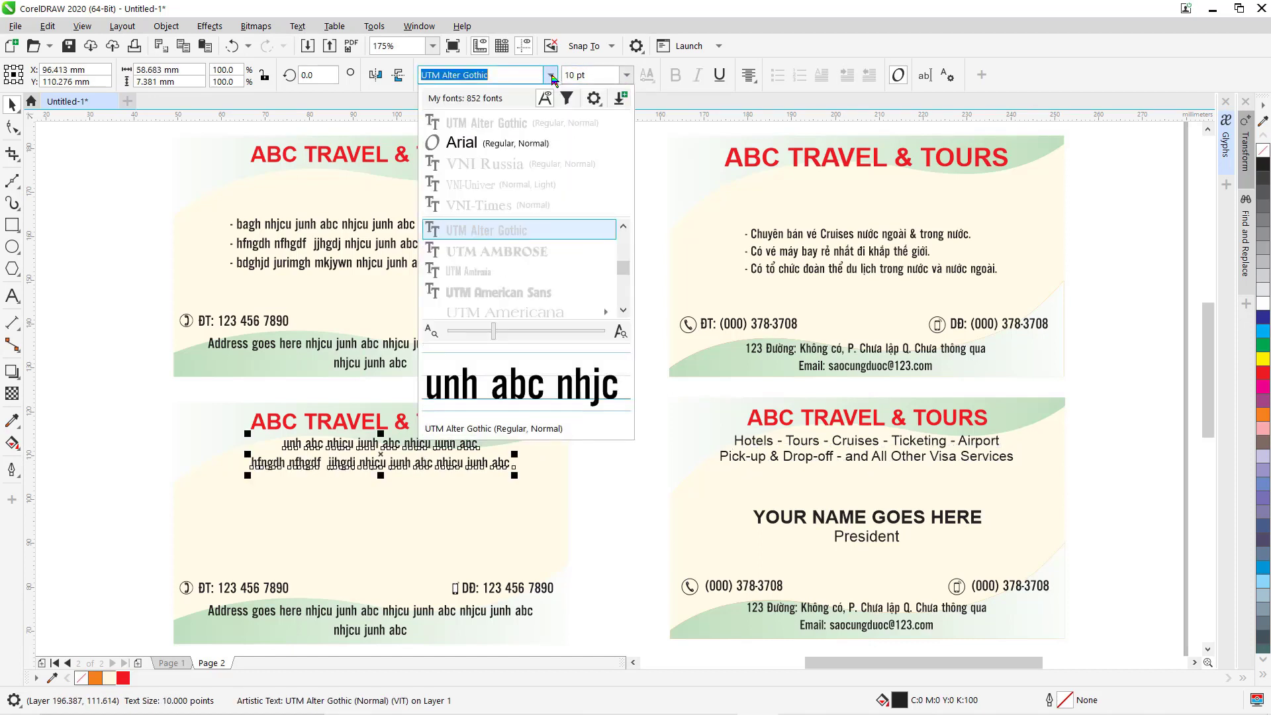
click(497, 141)
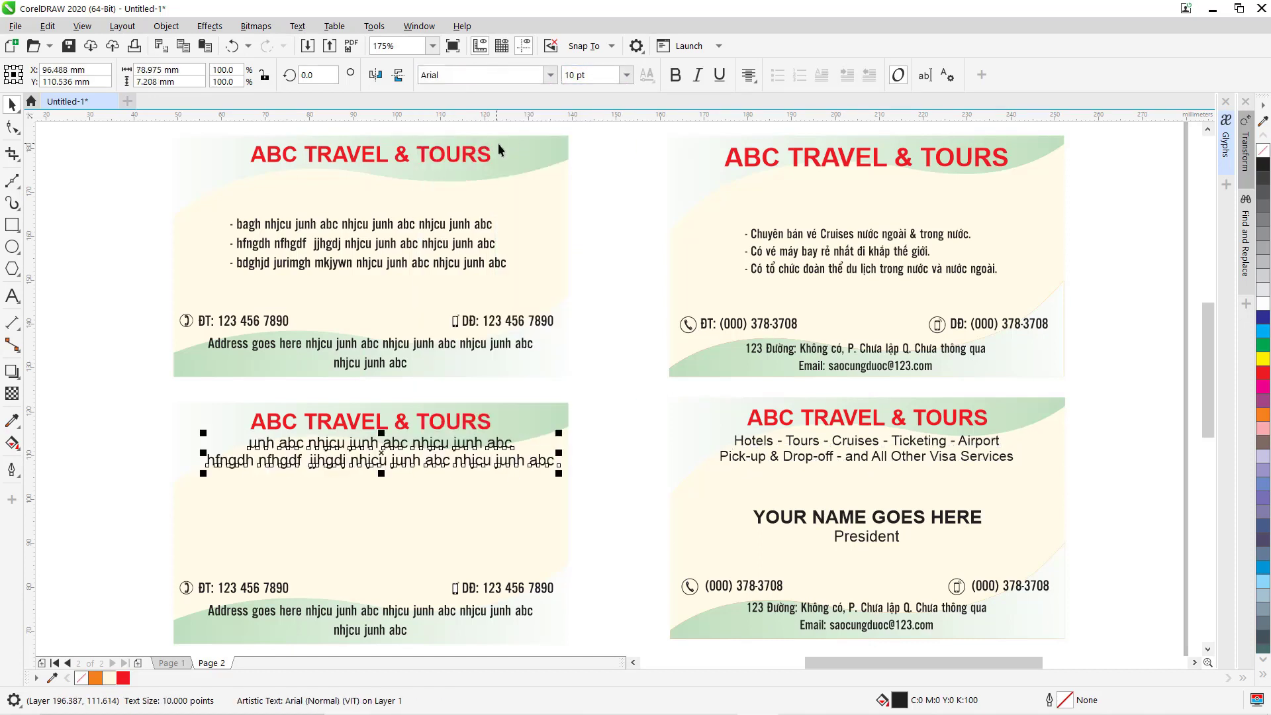
click(626, 78)
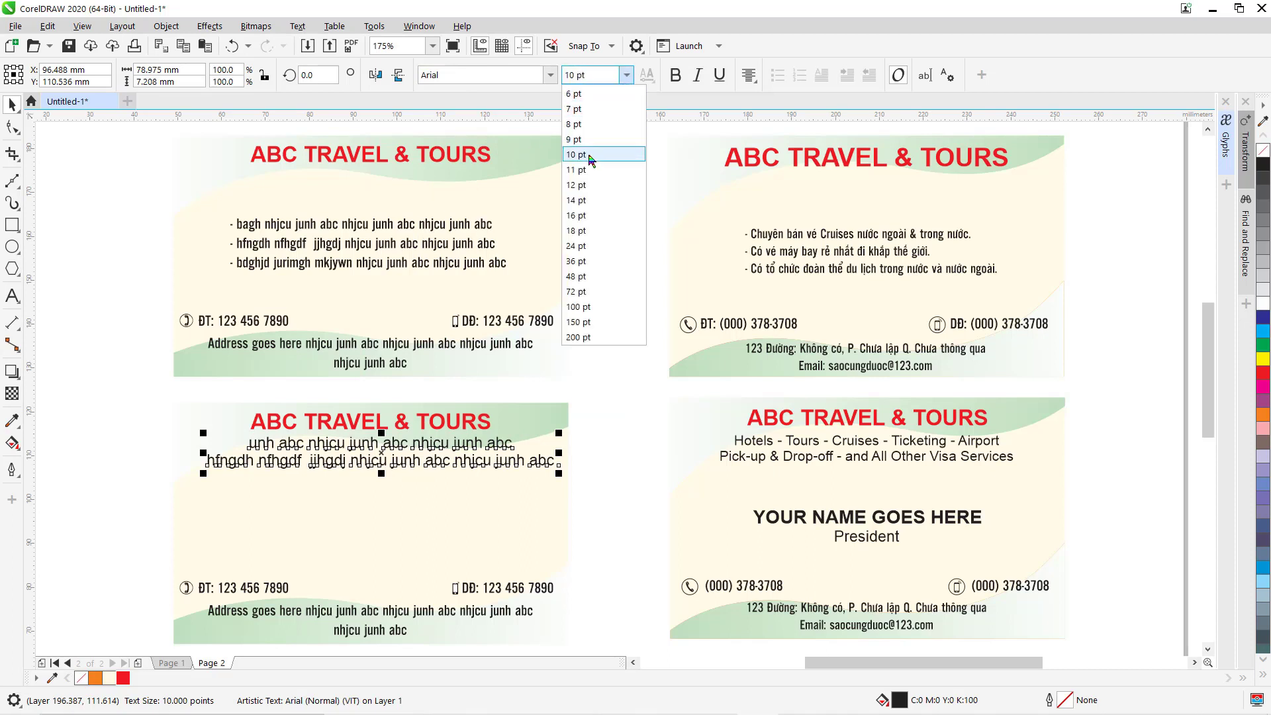
click(588, 140)
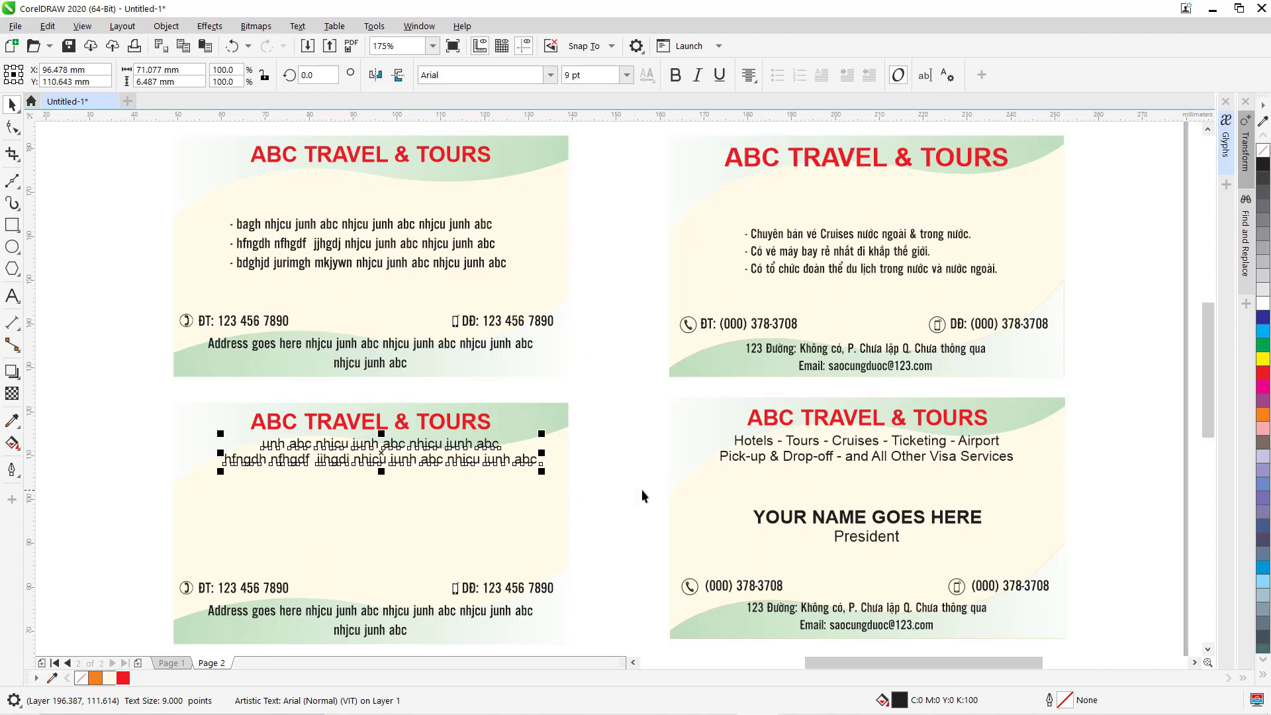
click(399, 421)
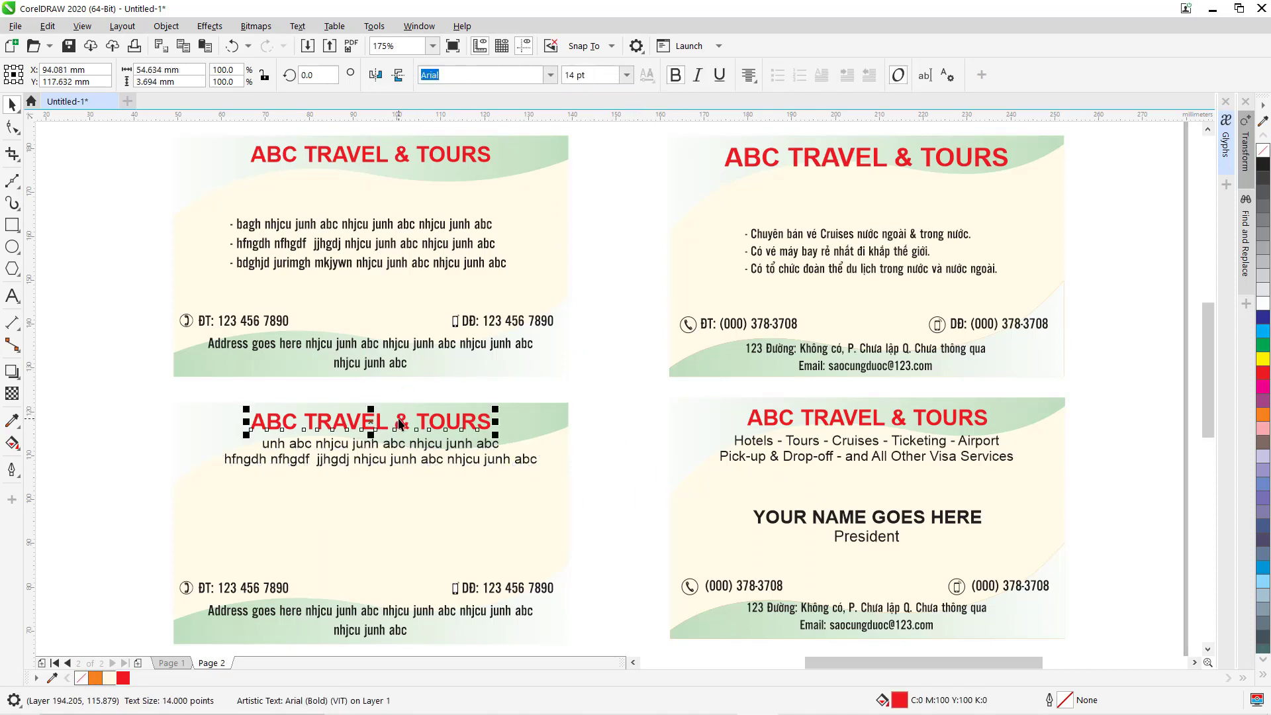
Copy the title lower, fill it black, and retype it as 'YOUR NAME GOES HERE' at 12 pt.
drag(399, 423, 402, 503)
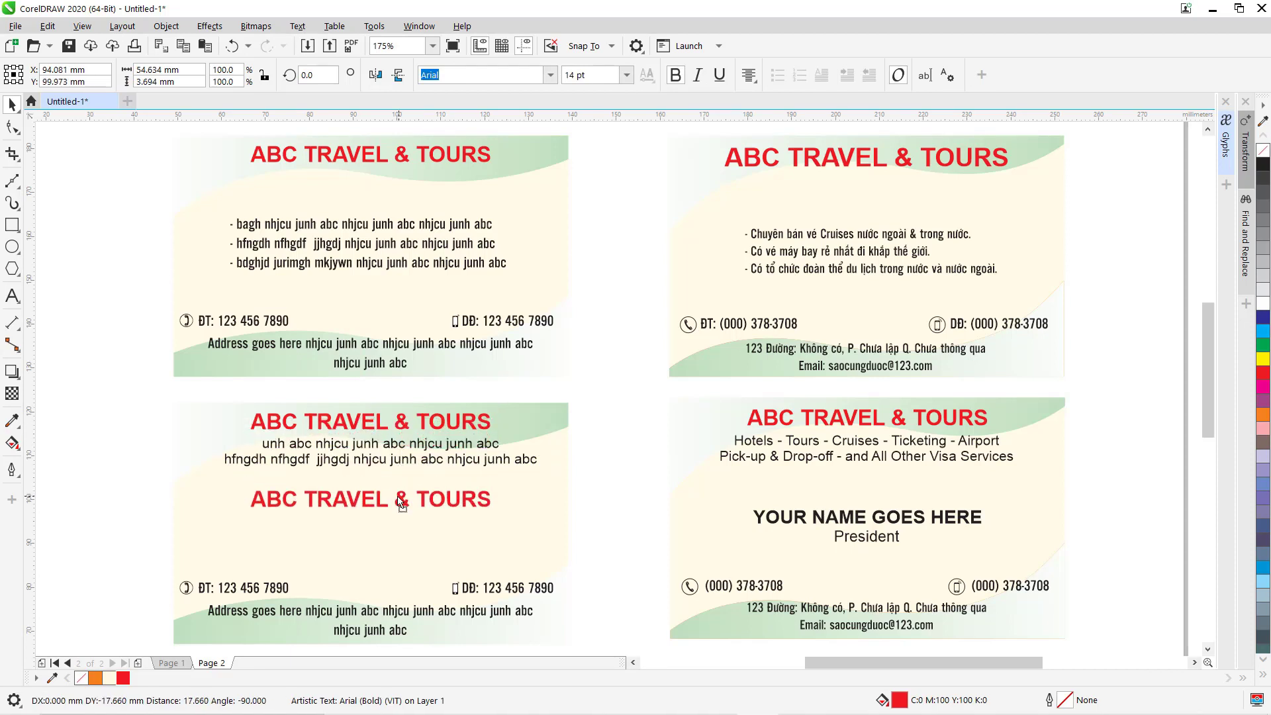
click(1262, 165)
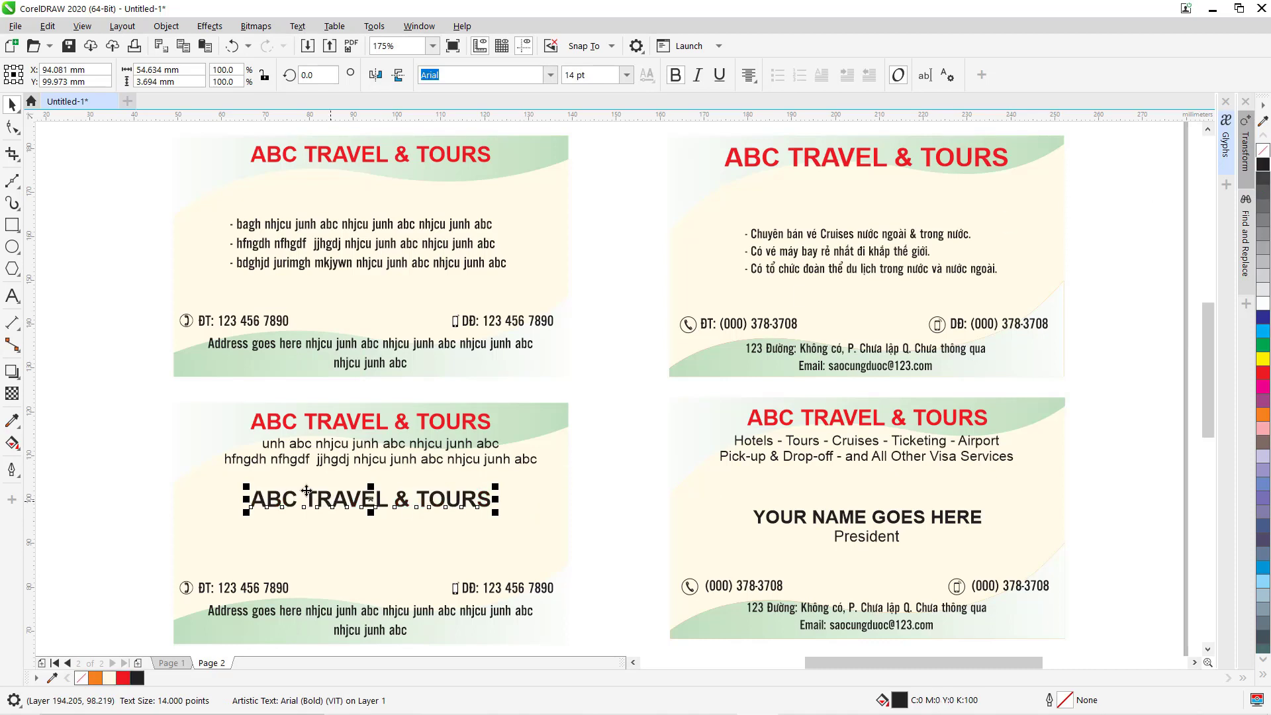
click(12, 296)
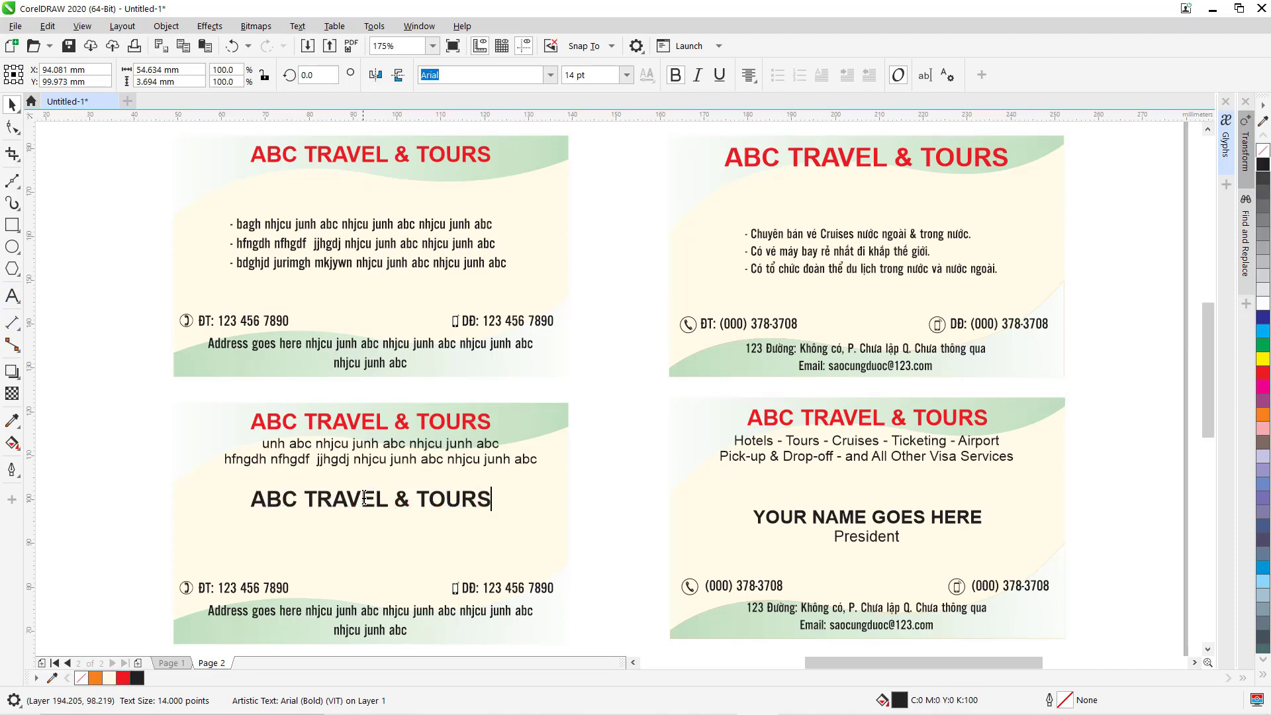
triple_click(295, 500)
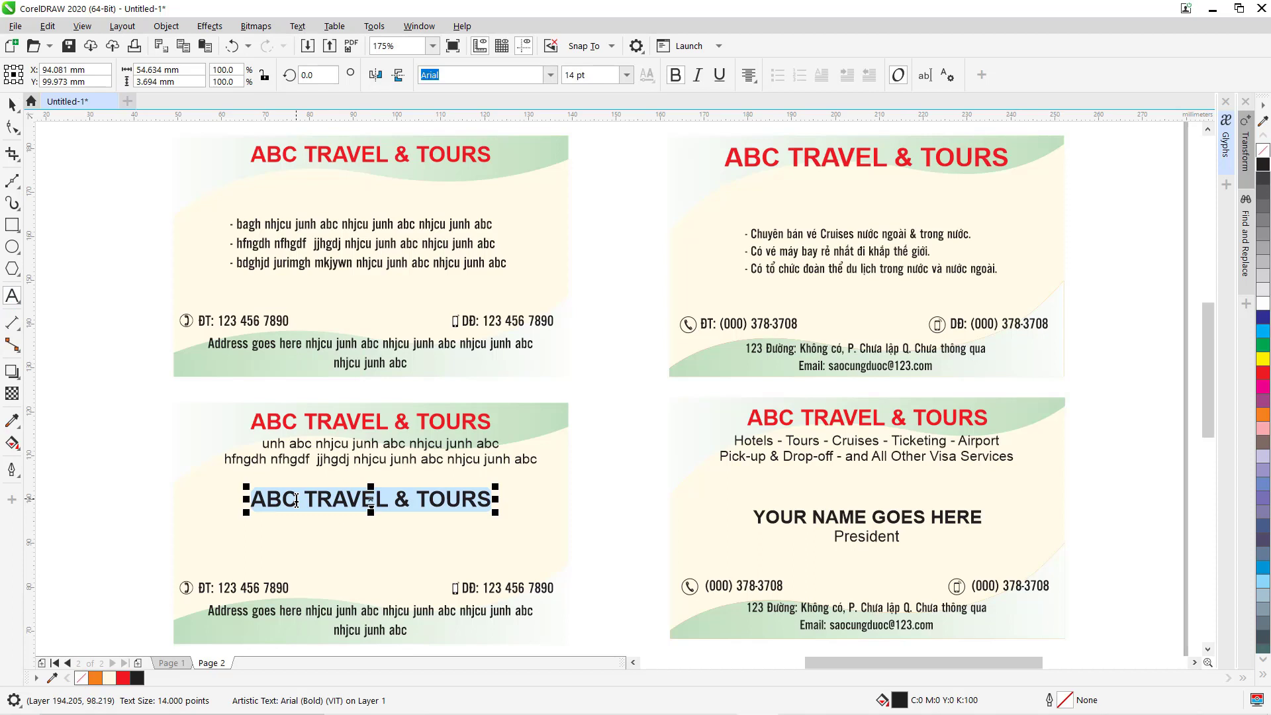
text(Y)
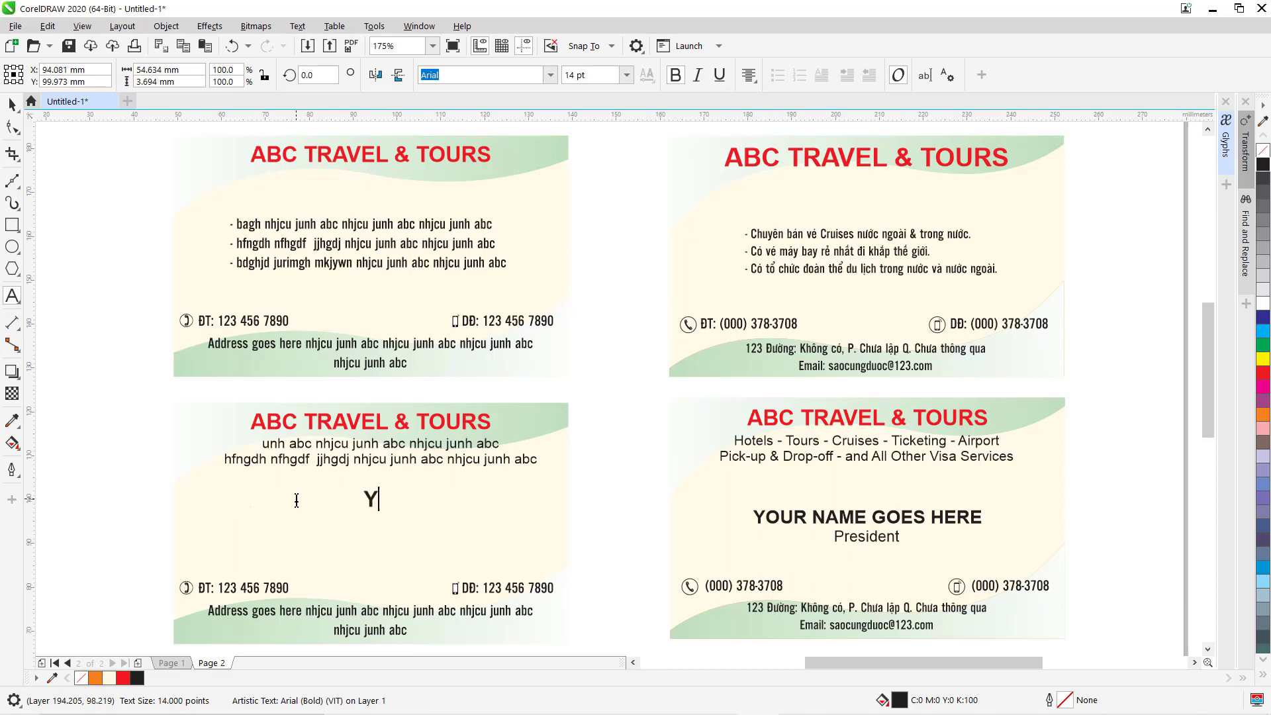
text(OUR NAME)
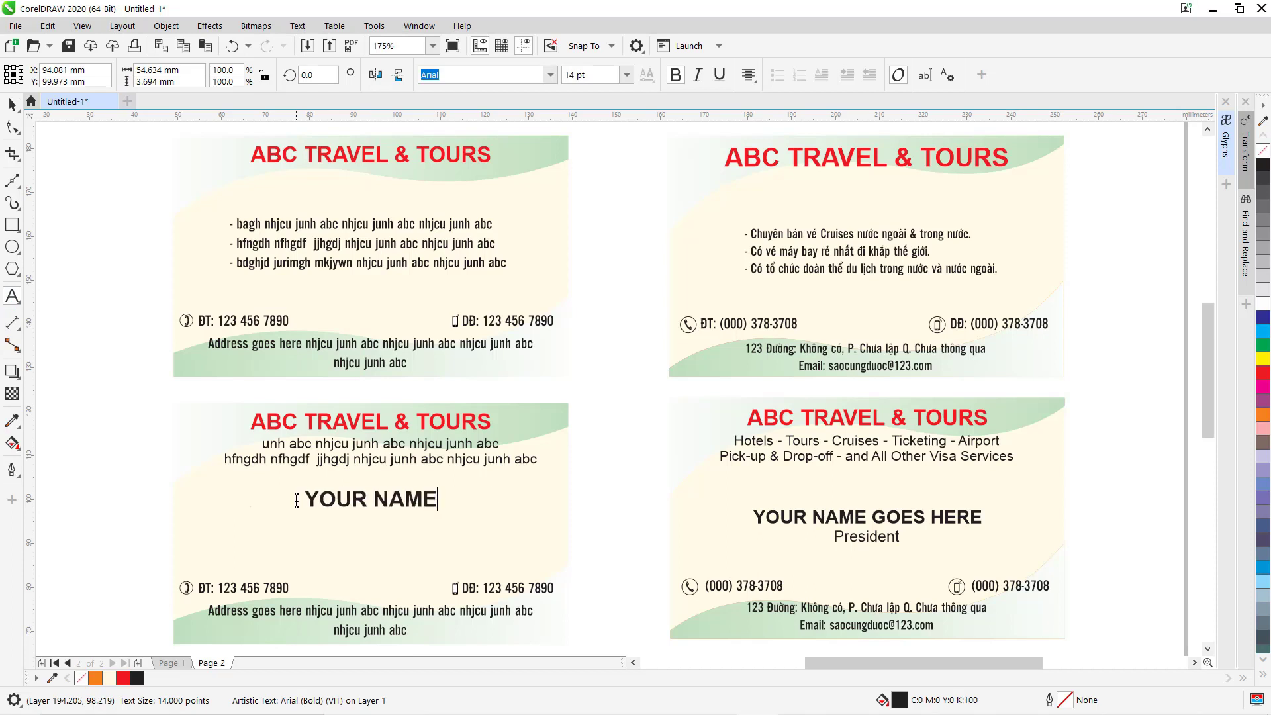
text( GOES)
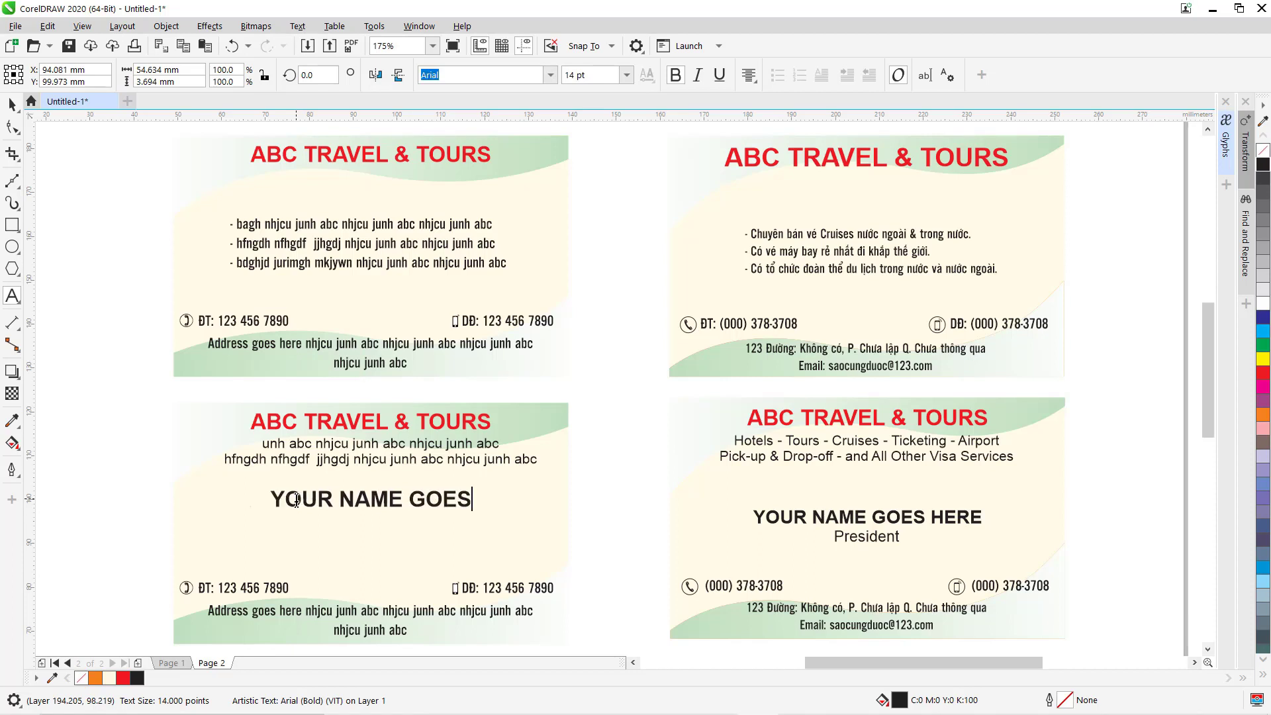
text( HERE)
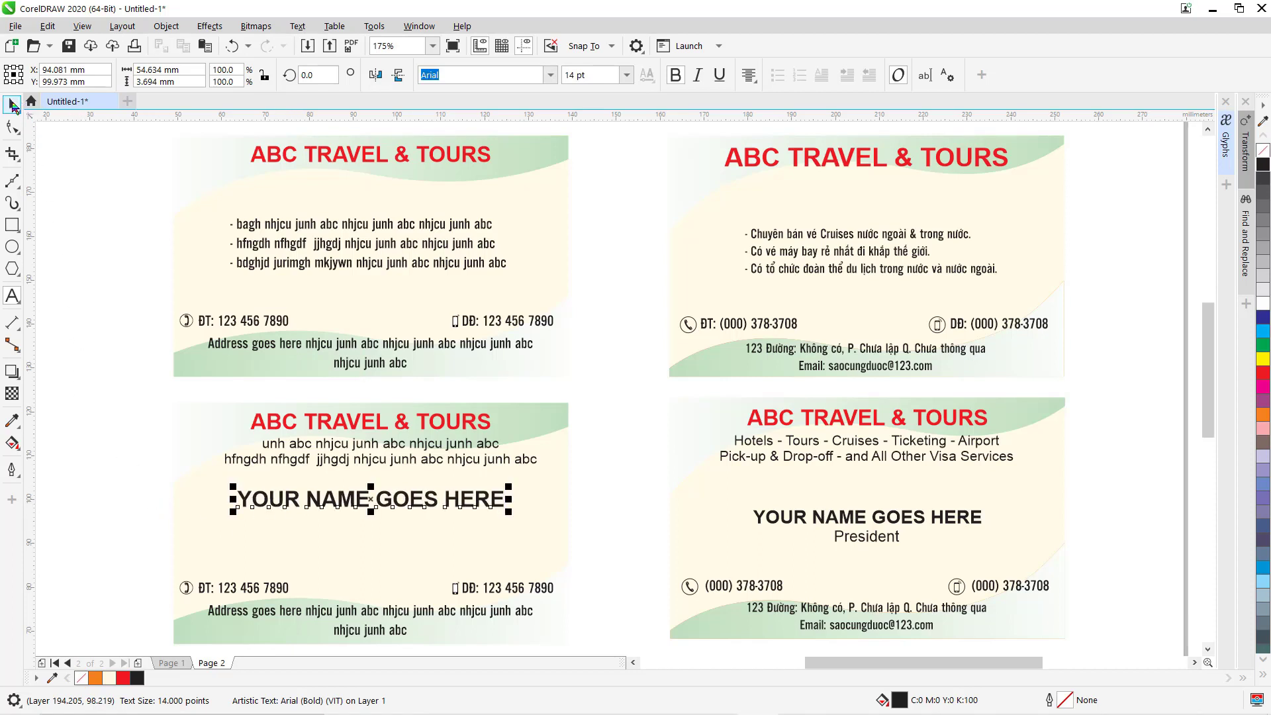
click(13, 106)
click(626, 75)
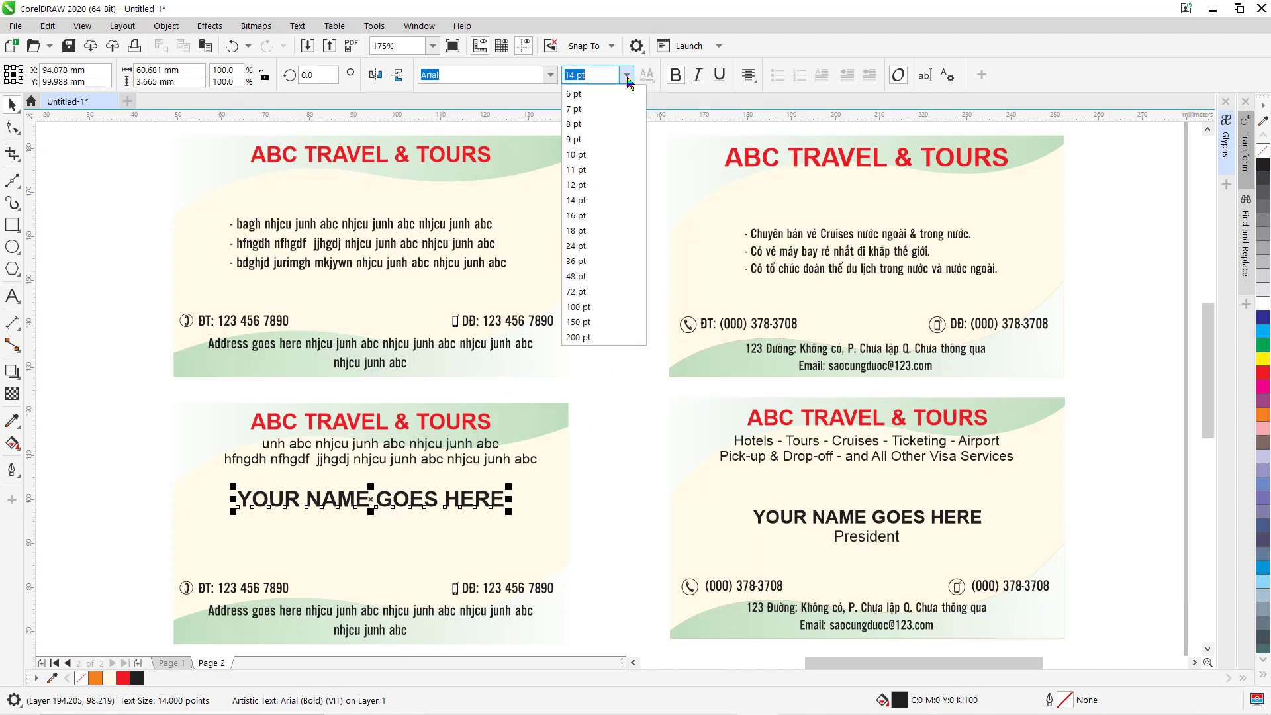
click(579, 185)
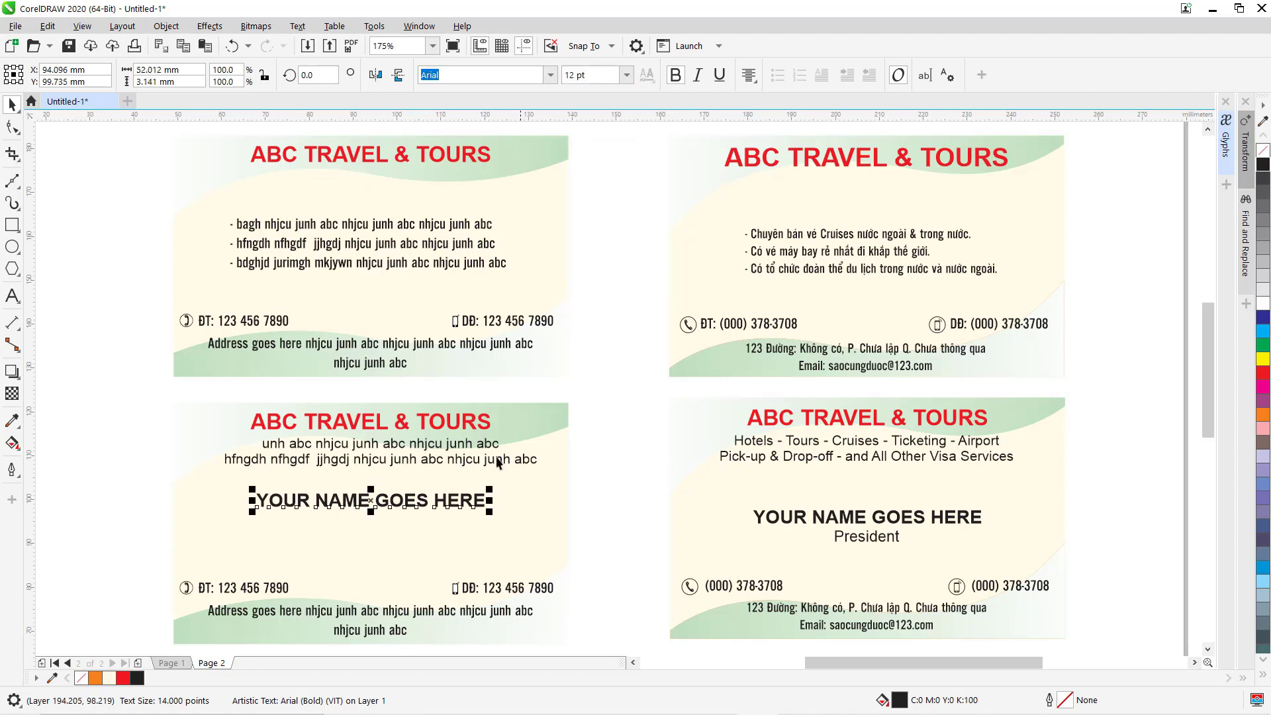
drag(371, 501, 371, 507)
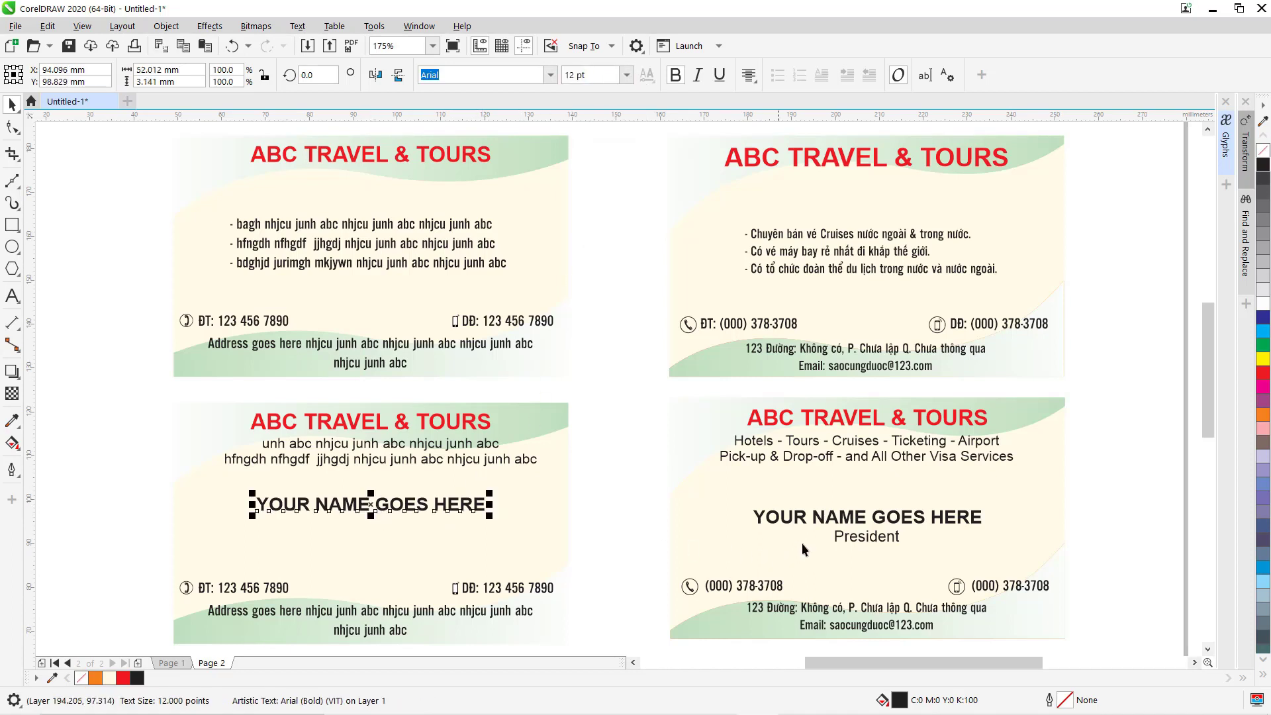
Copy the body text beneath the name line and retype it as 'President'.
click(442, 459)
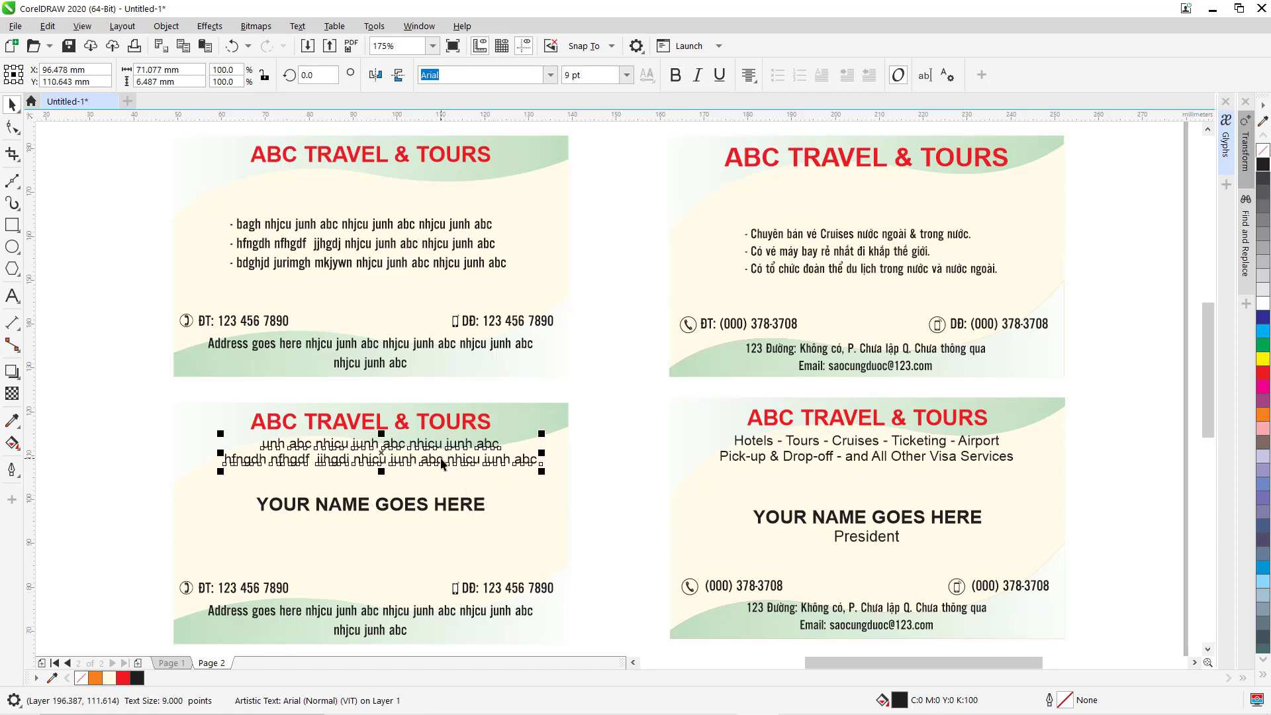
drag(441, 463, 444, 549)
click(12, 296)
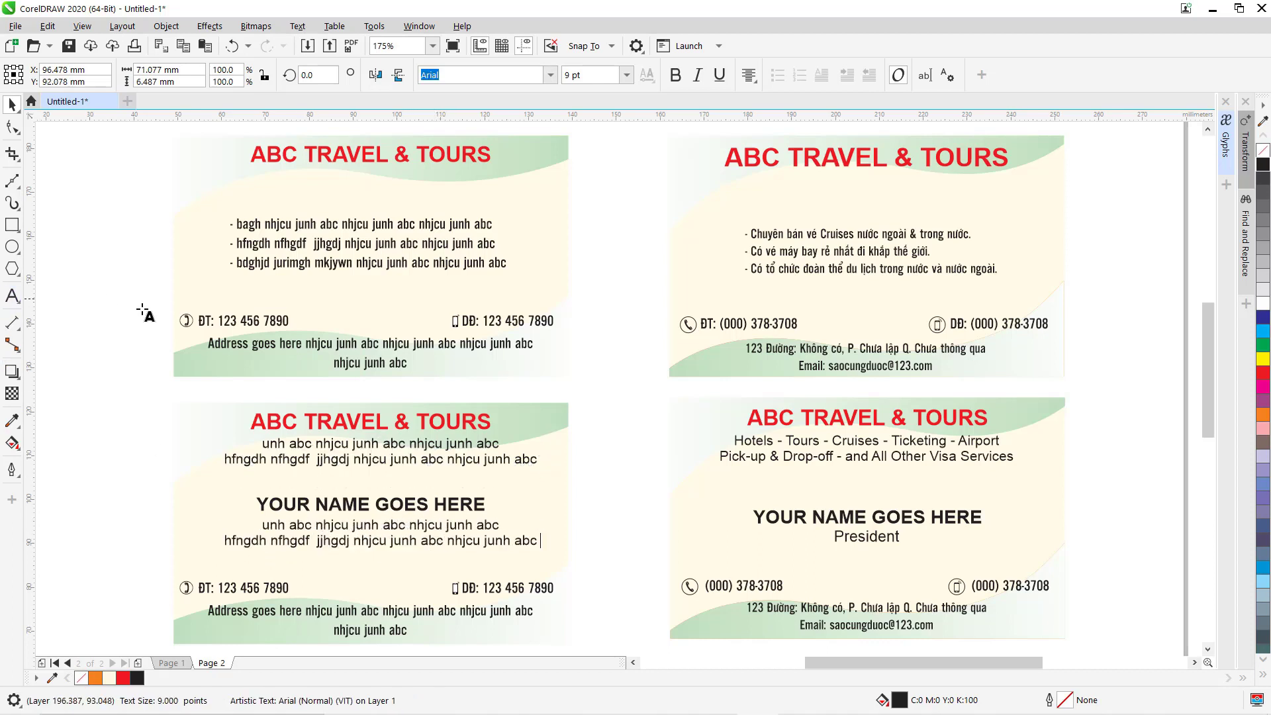
key(ctrl+a)
text(pR)
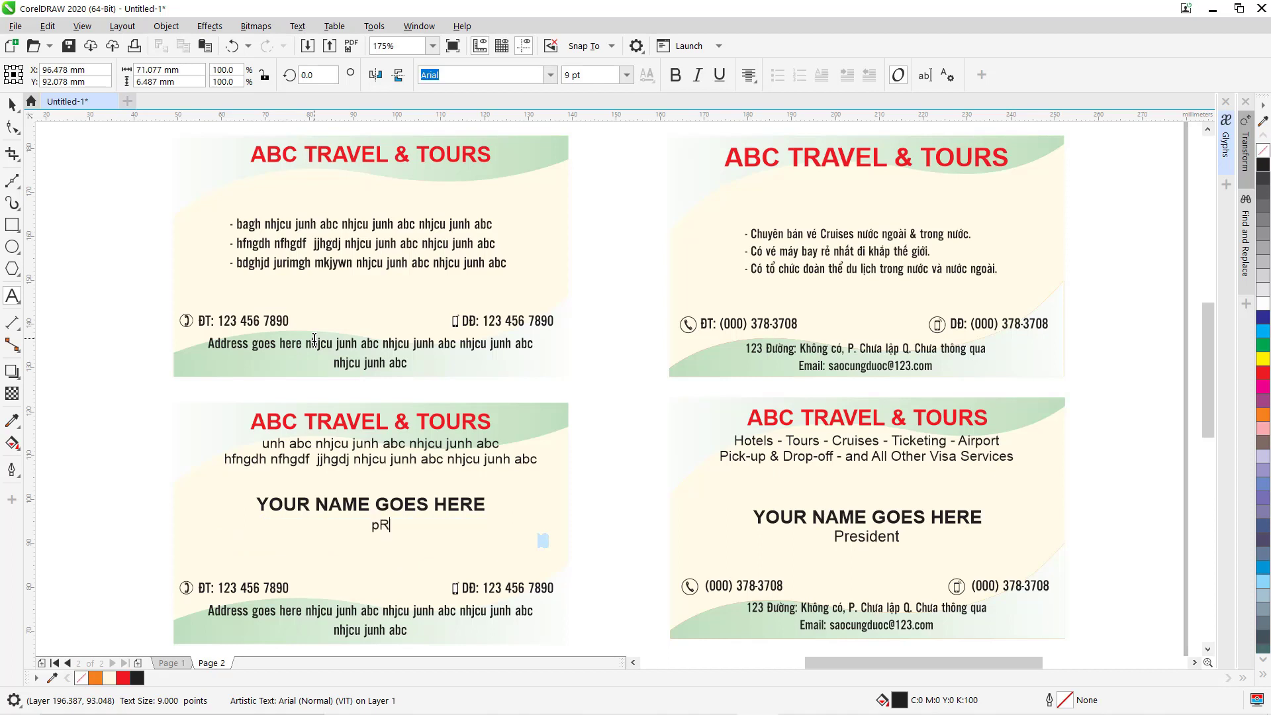
text(ESIDENT)
key(BackSpace)
key(BackSpace)
key(BackSpace)
key(BackSpace)
key(BackSpace)
key(BackSpace)
key(BackSpace)
key(BackSpace)
text(President)
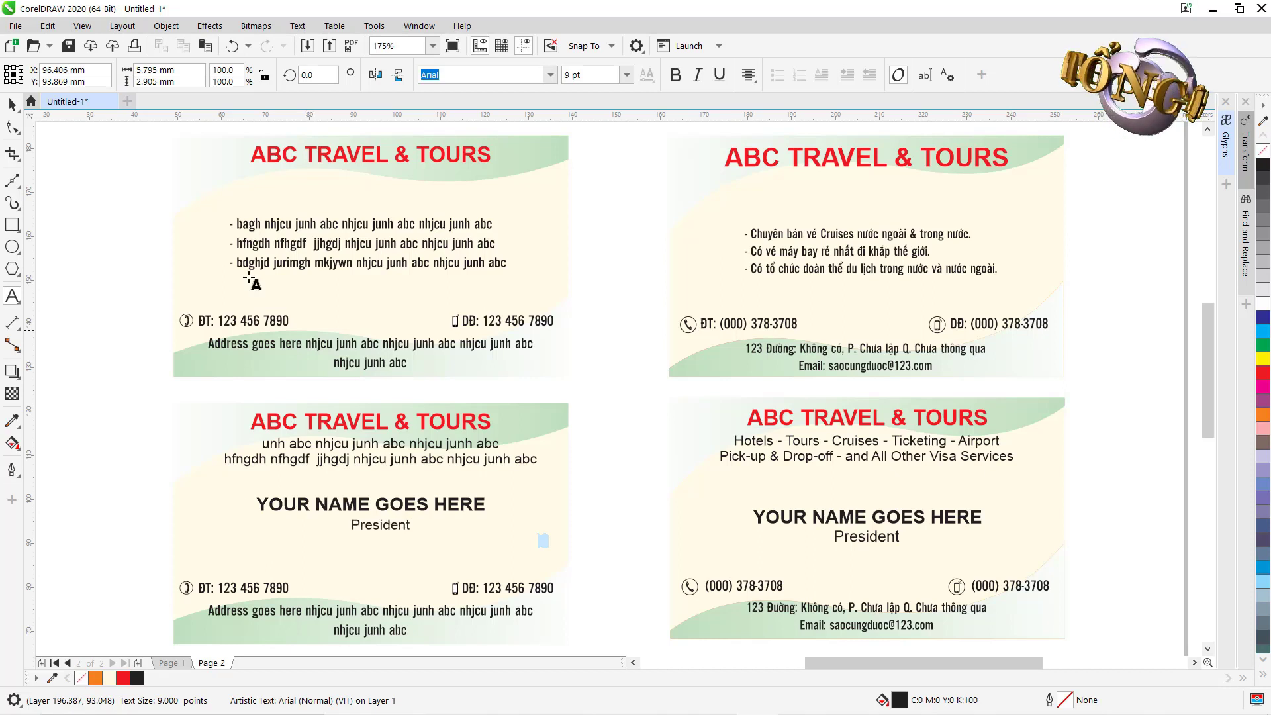
click(12, 104)
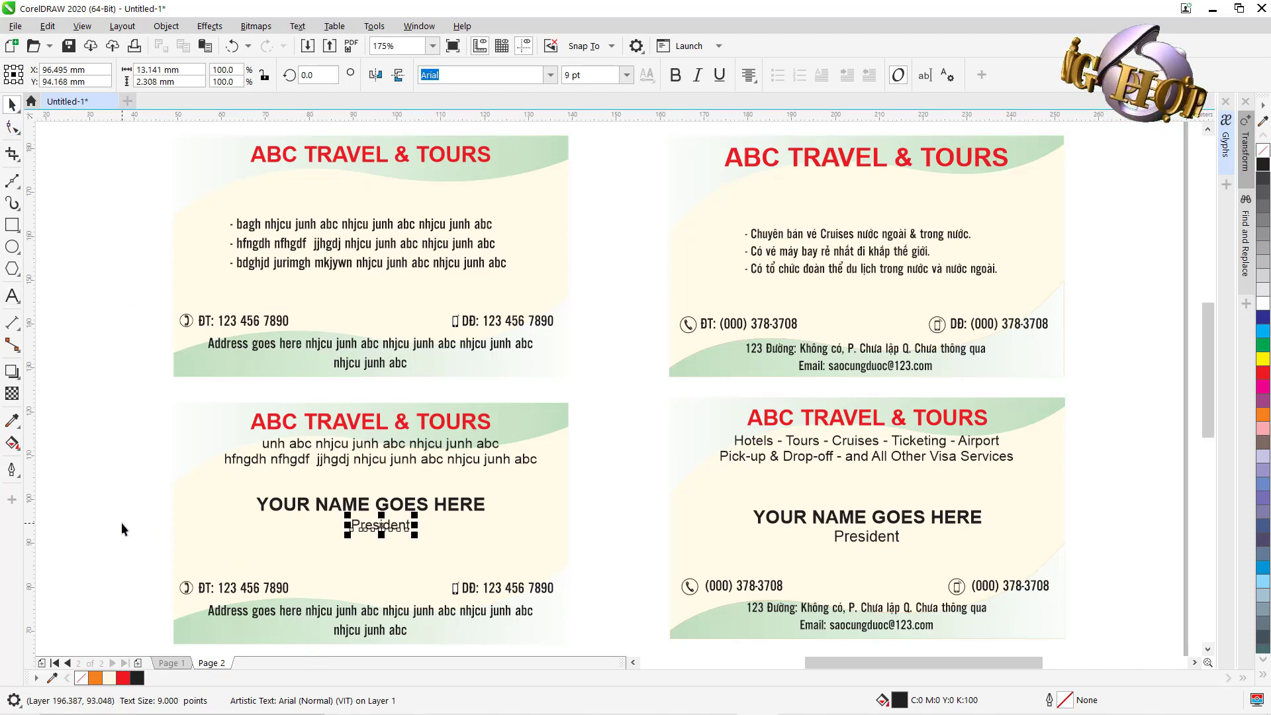
Group the objects of the lower-left card, then of the upper-left card.
scroll(121, 522, down, 2)
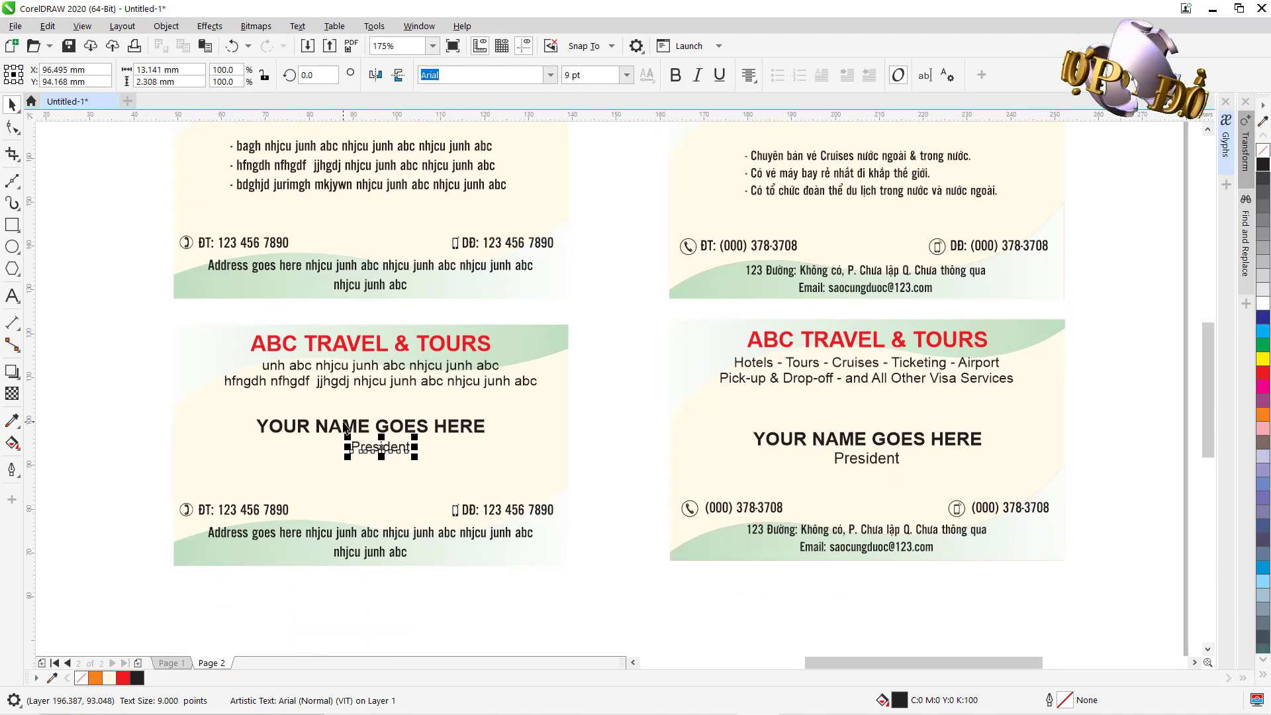
scroll(346, 428, up, 2)
click(102, 364)
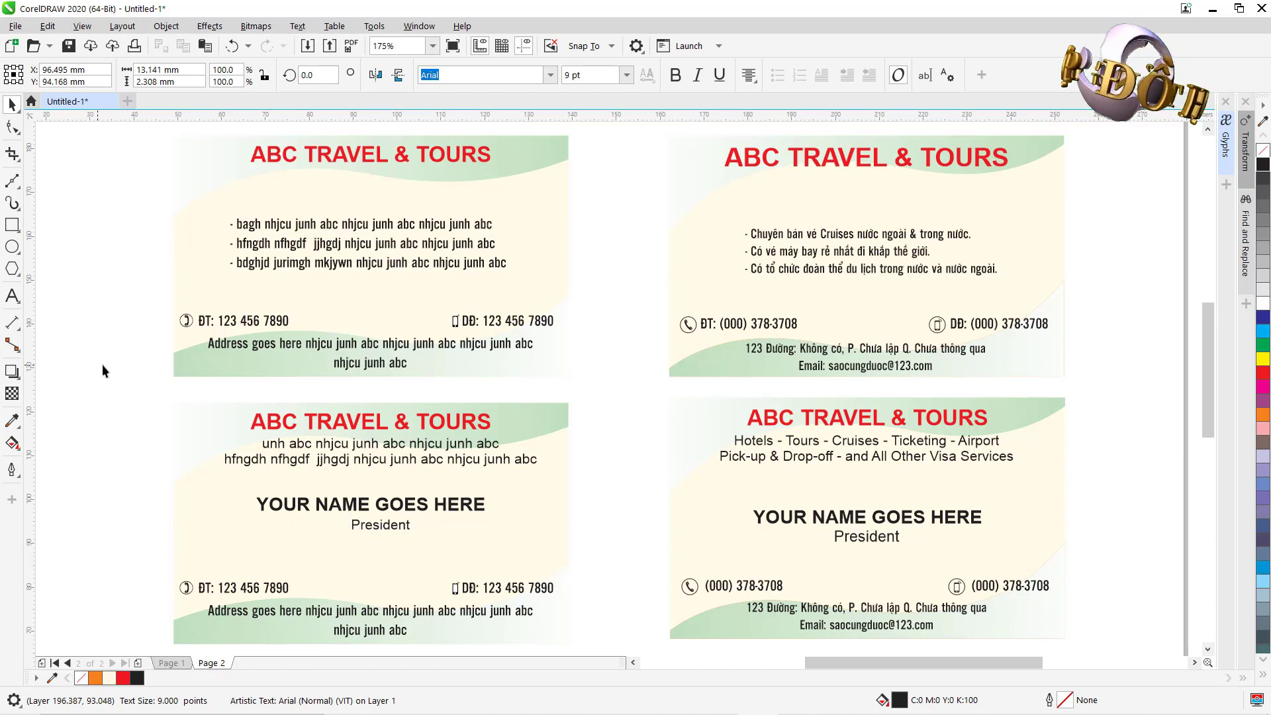
drag(144, 386, 648, 622)
scroll(605, 624, down, 1)
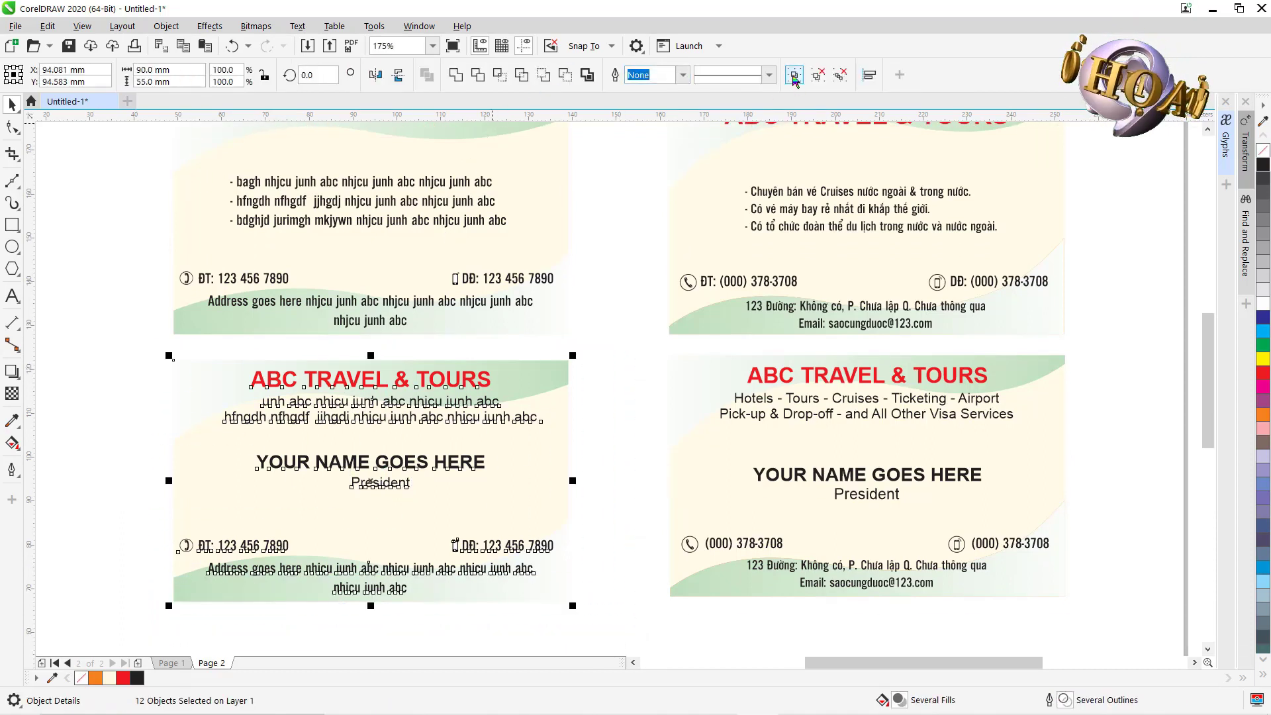
click(794, 74)
scroll(106, 219, up, 2)
drag(126, 168, 630, 462)
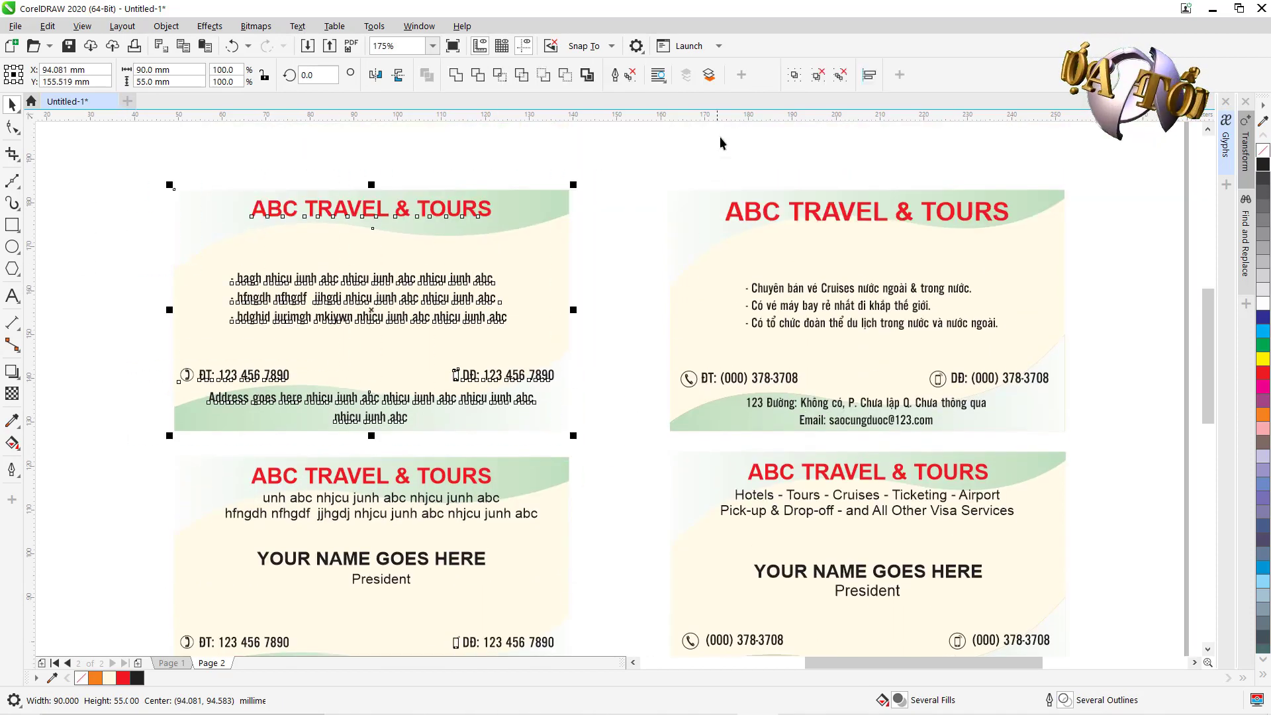
click(795, 74)
Check the grouped upper-left card, then switch to Page 1.
click(112, 296)
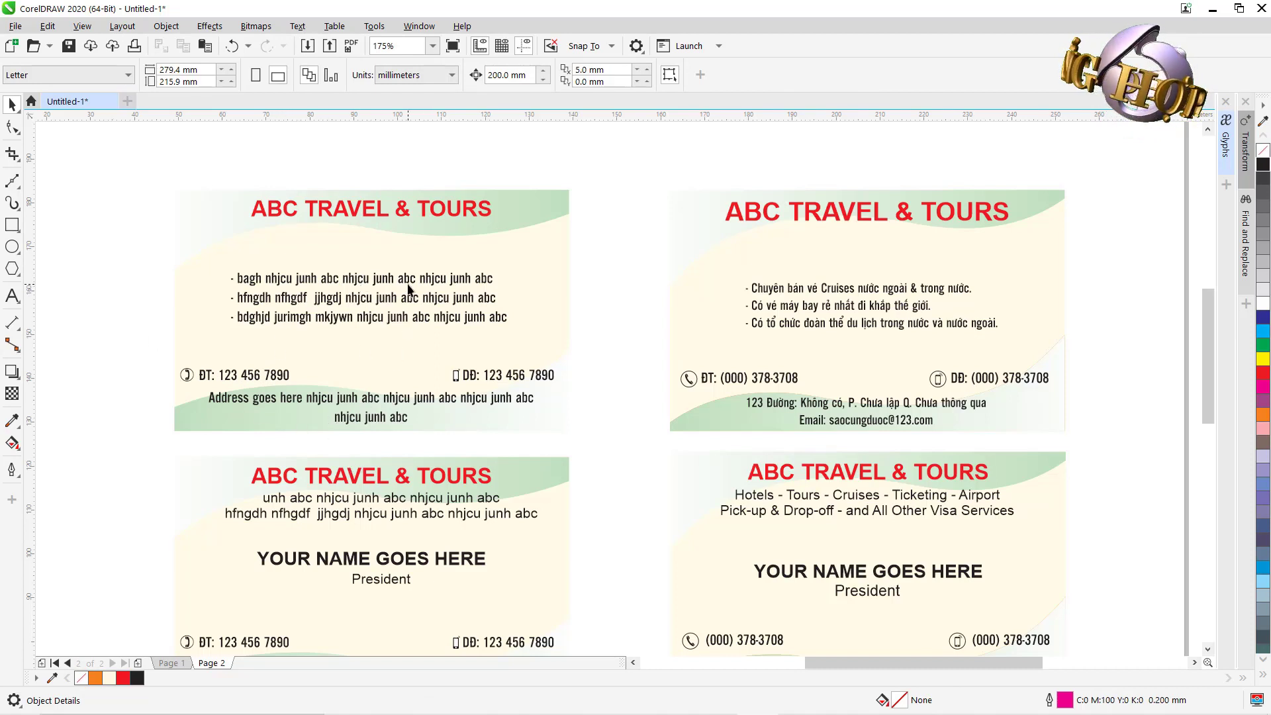
click(326, 282)
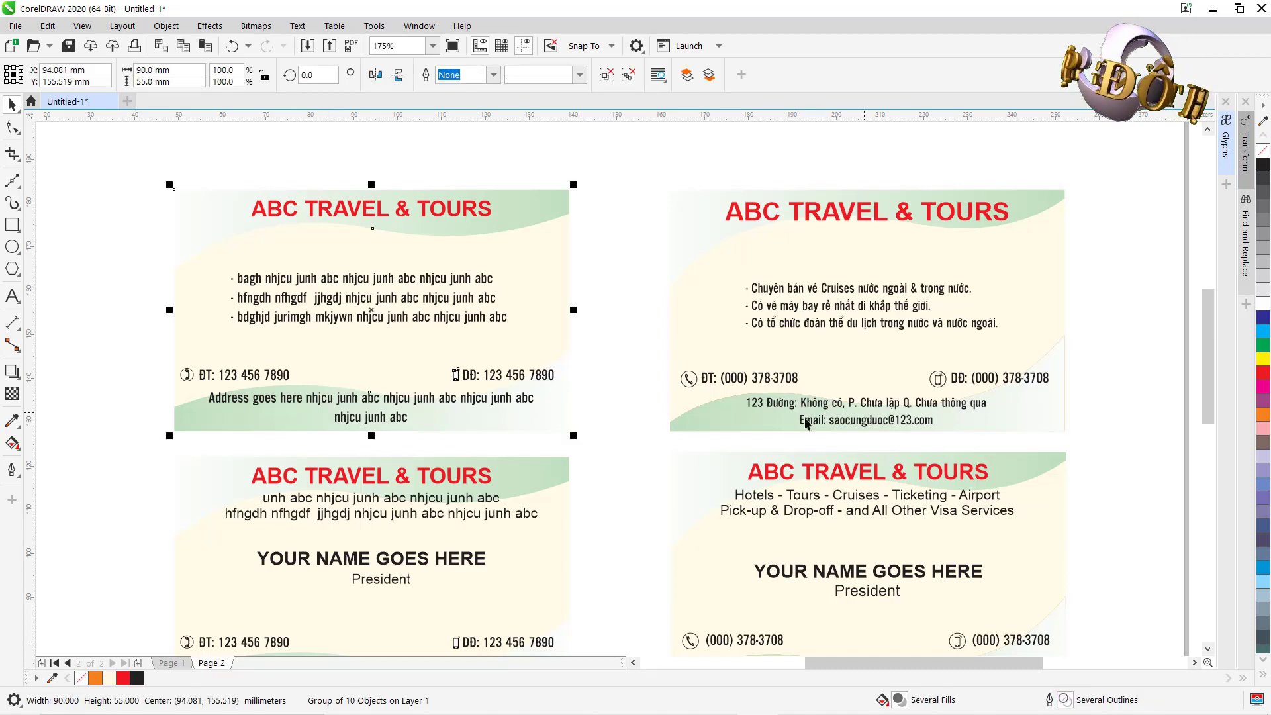
drag(619, 484, 618, 436)
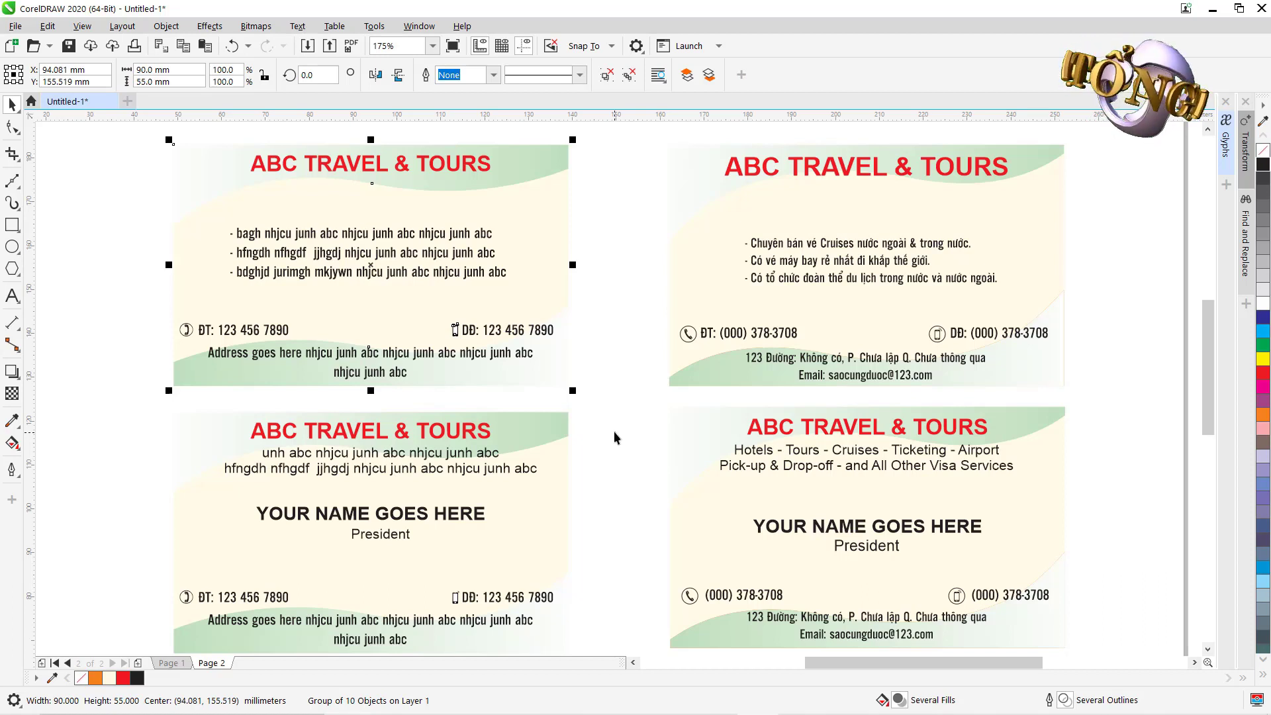
click(170, 663)
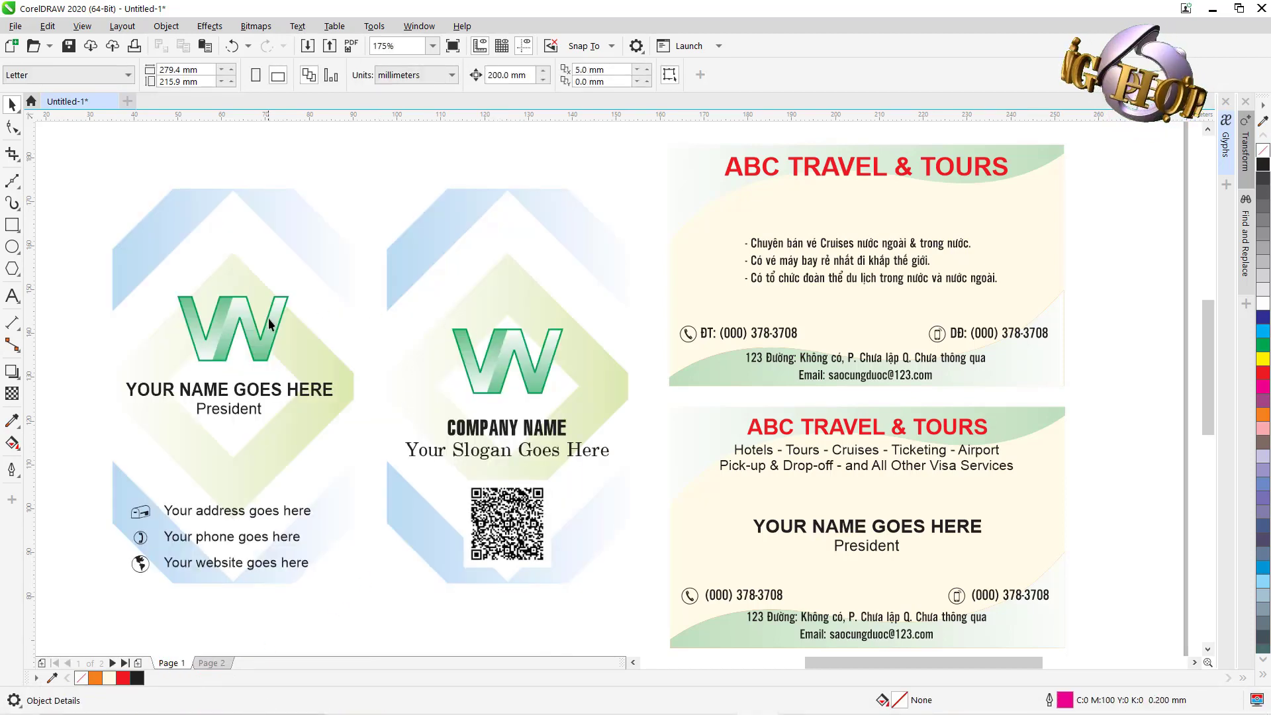
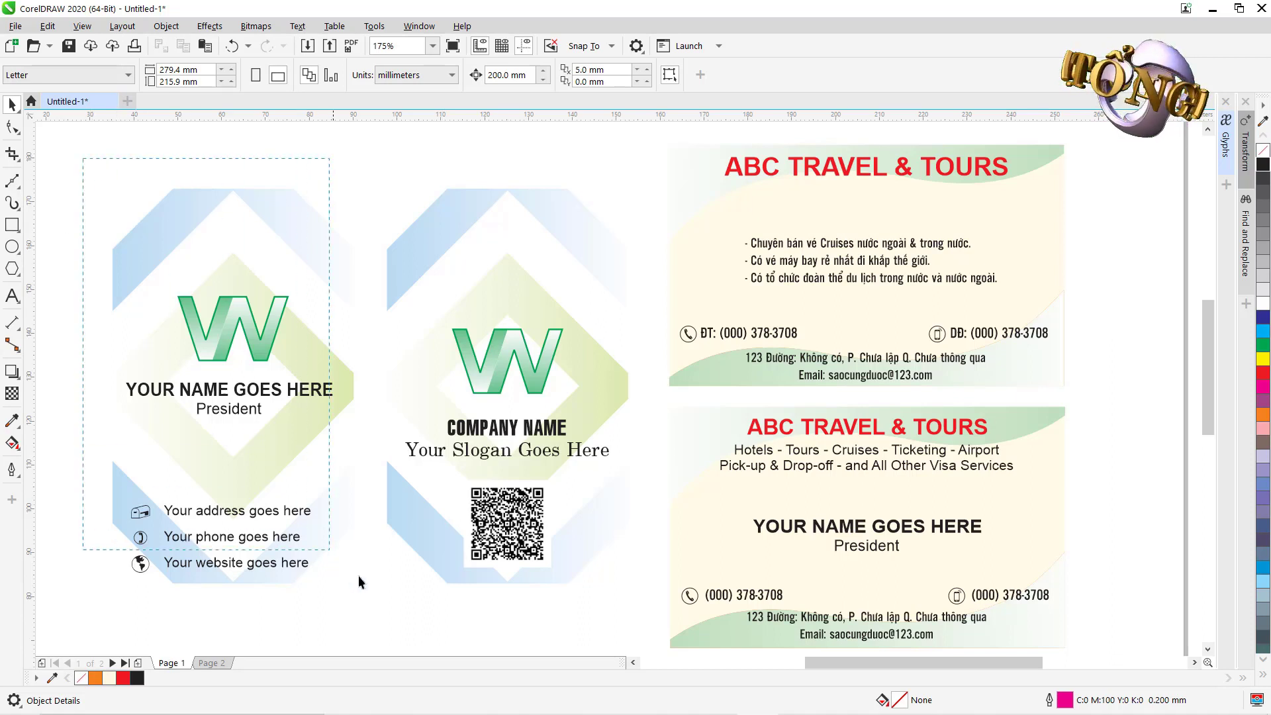
Copy both vertical card designs and paste them onto a newly inserted Page 2.
drag(359, 574, 662, 627)
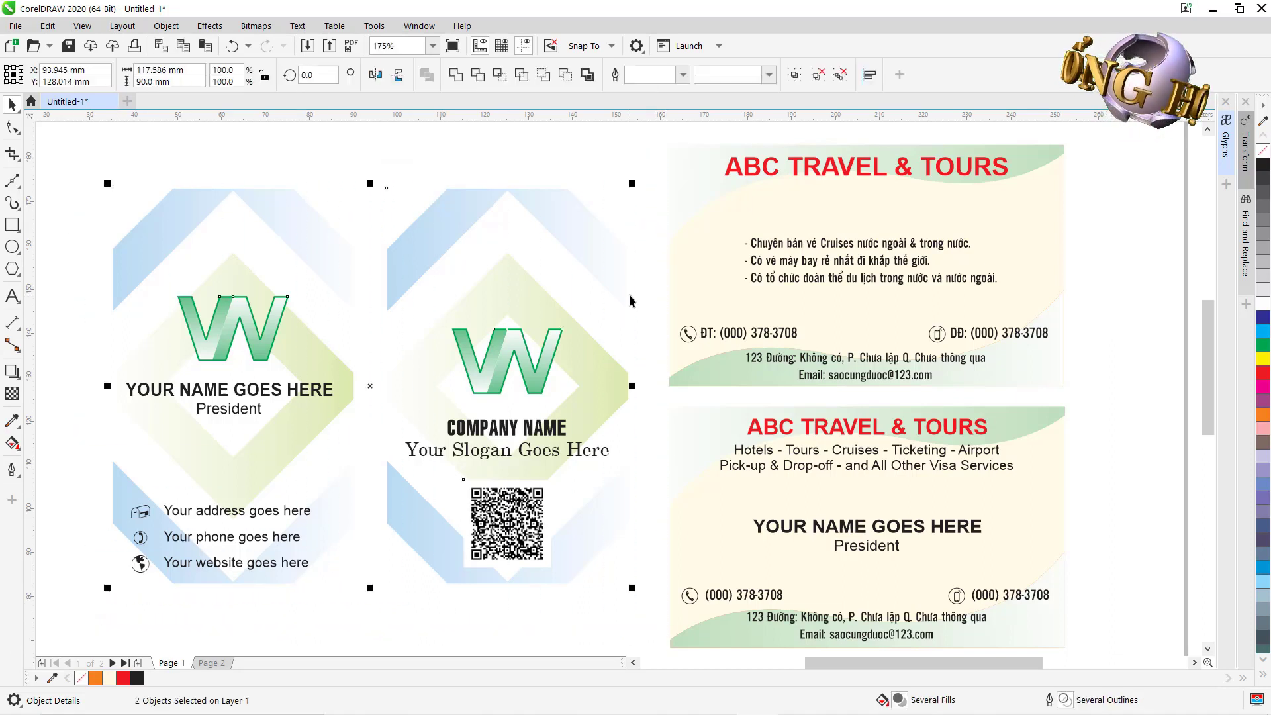
key(ctrl+c)
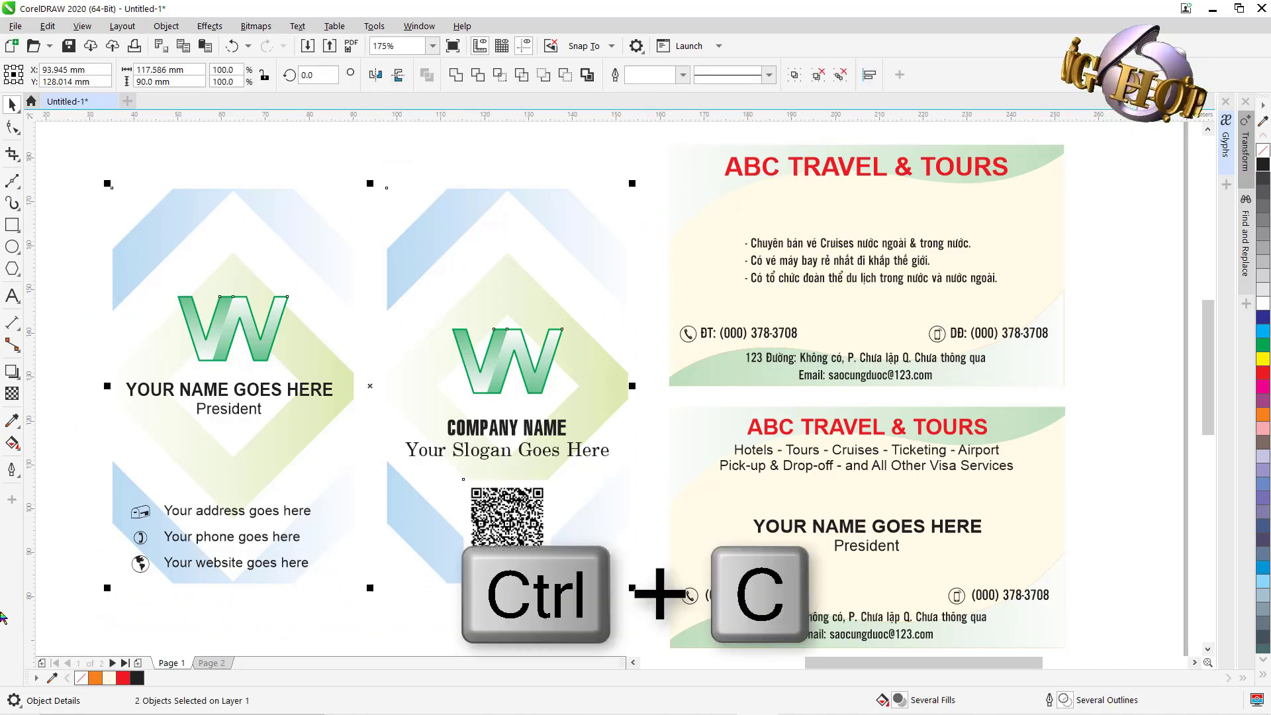
key(Escape)
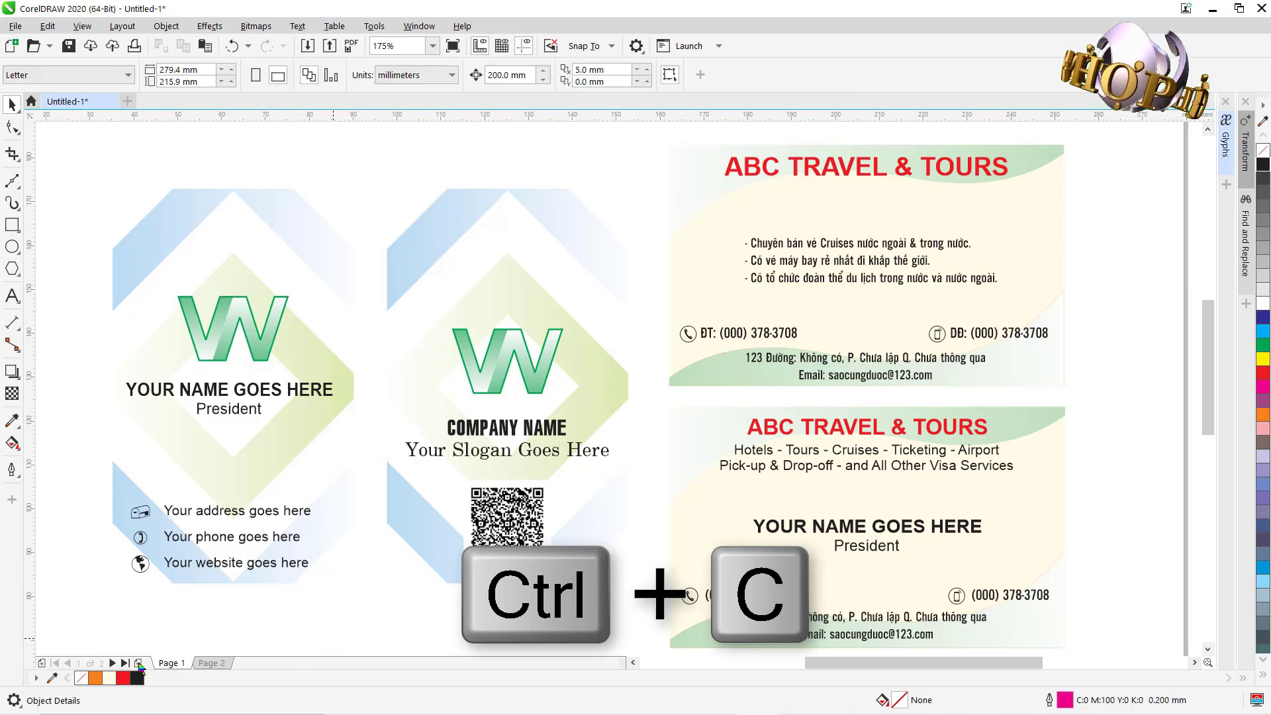
click(139, 663)
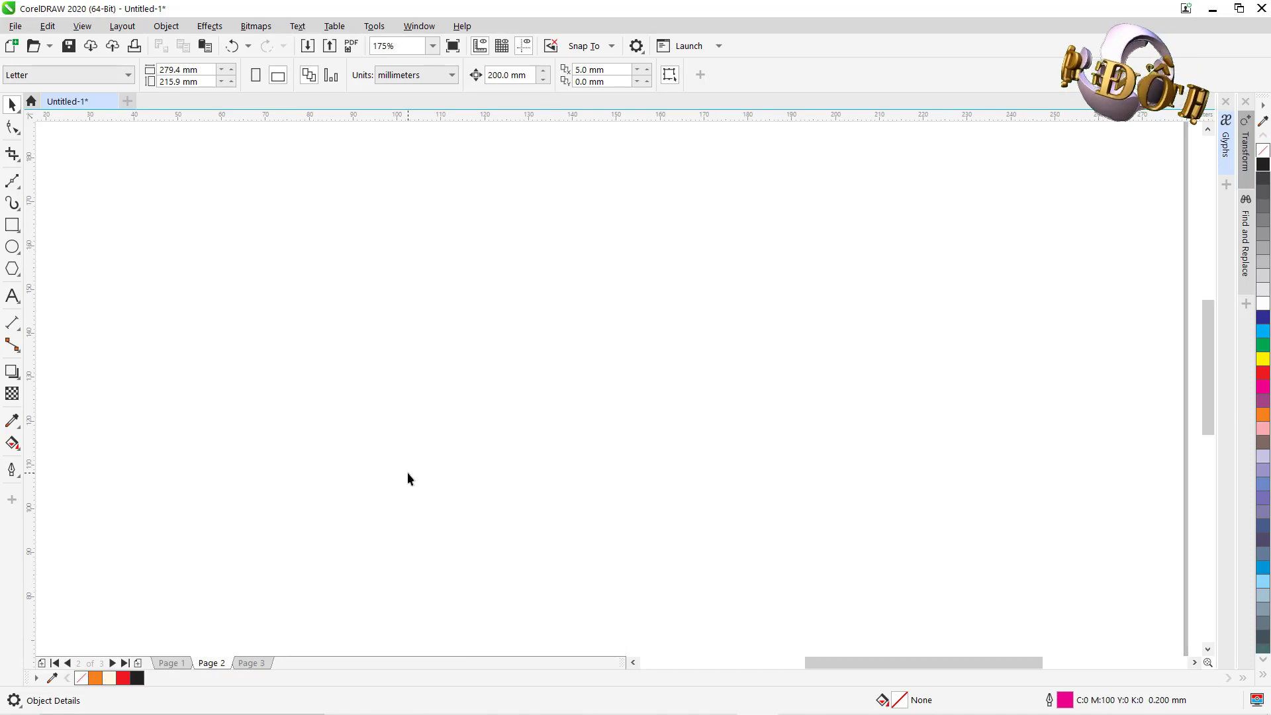
key(ctrl+v)
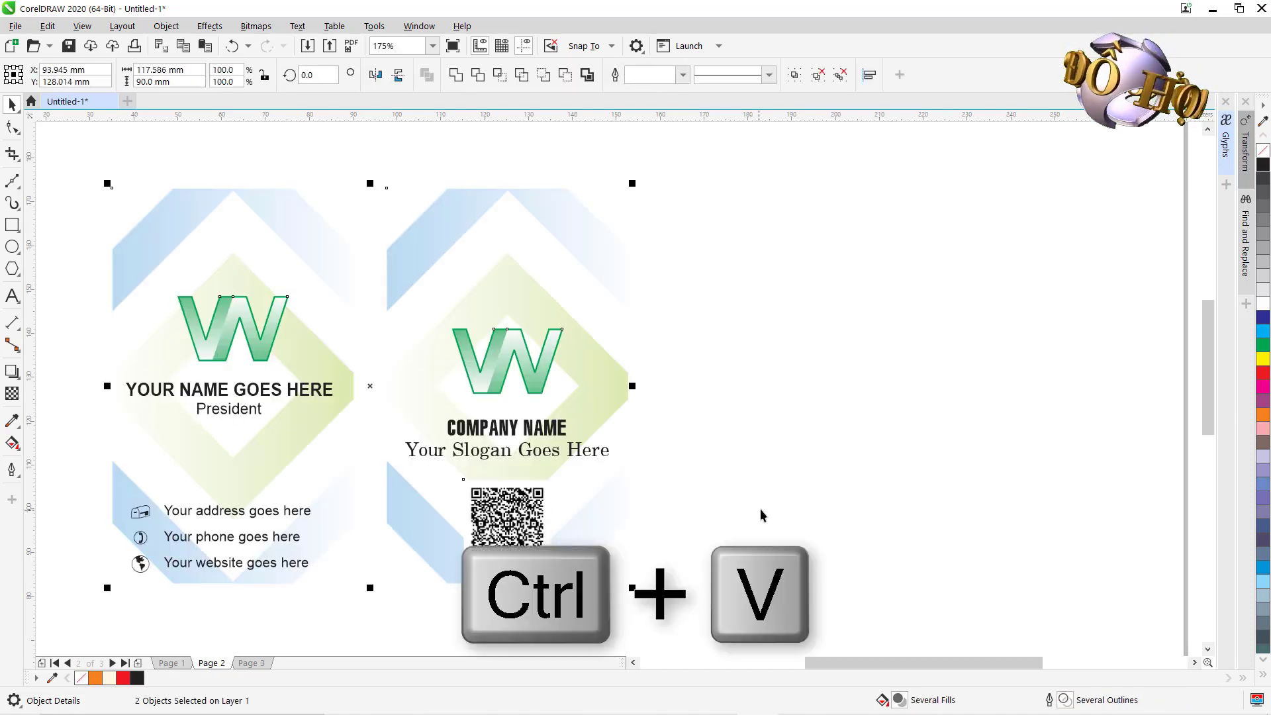
click(761, 510)
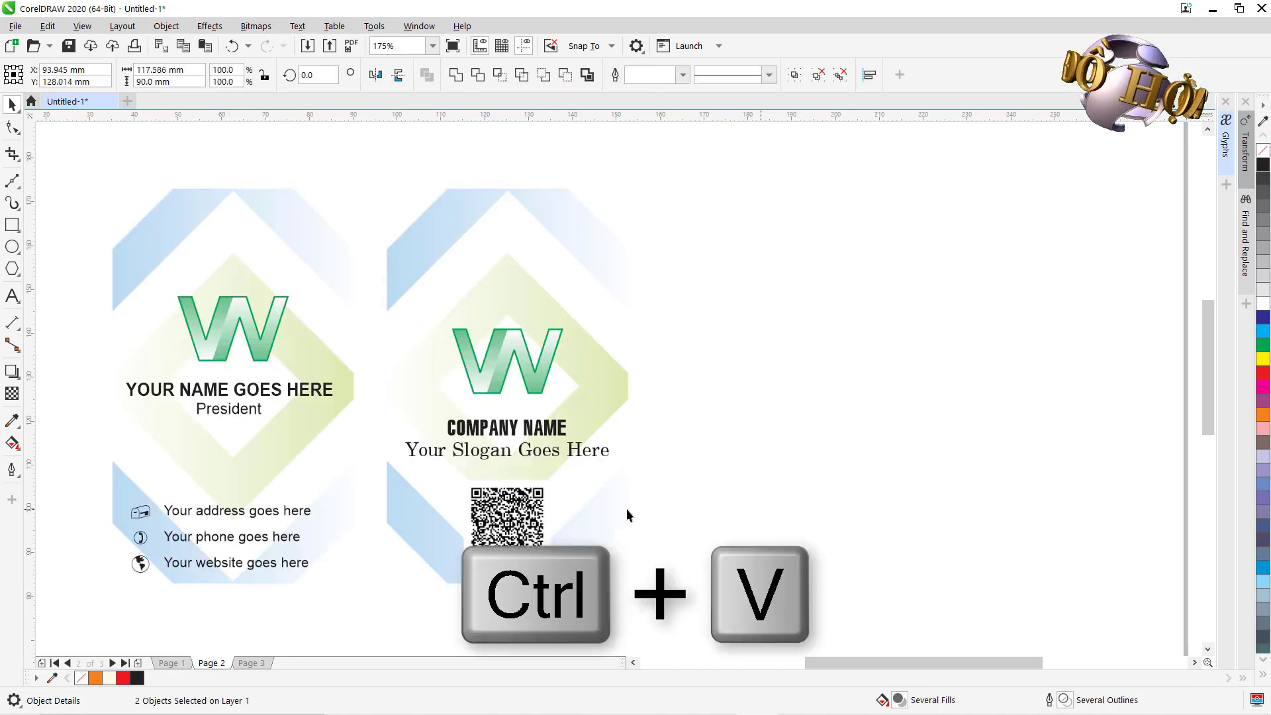
click(175, 341)
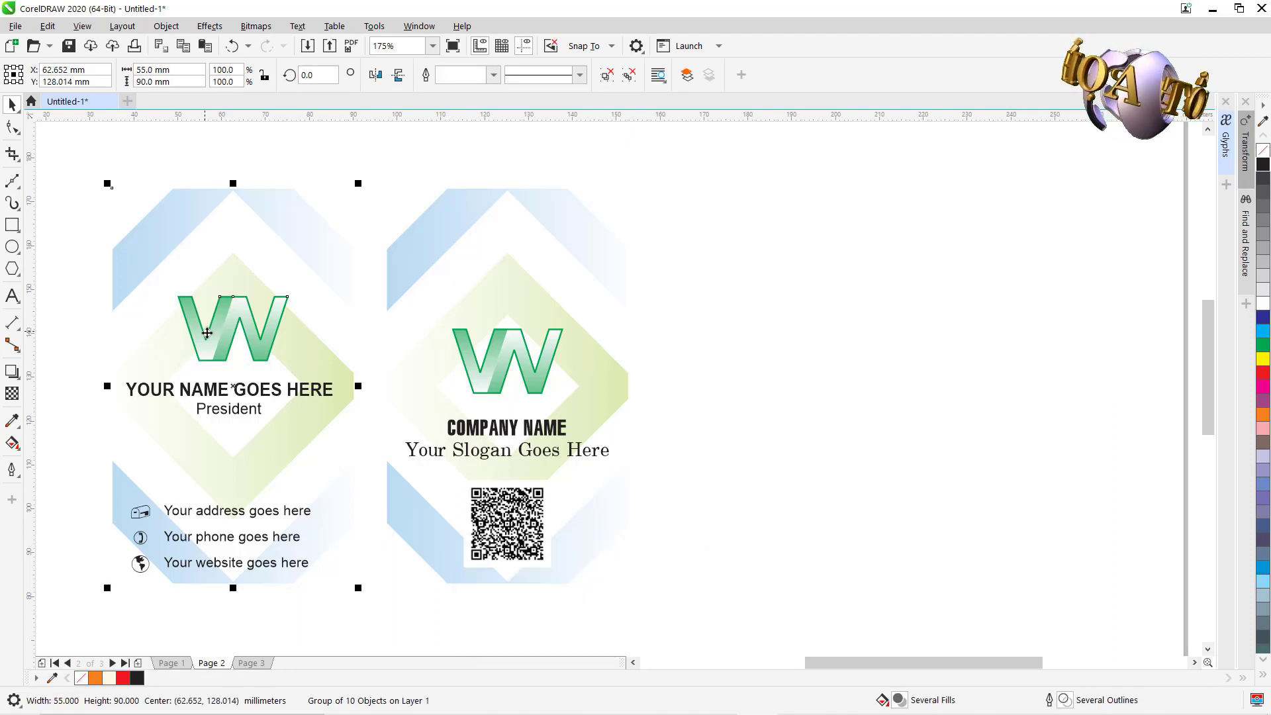
click(905, 469)
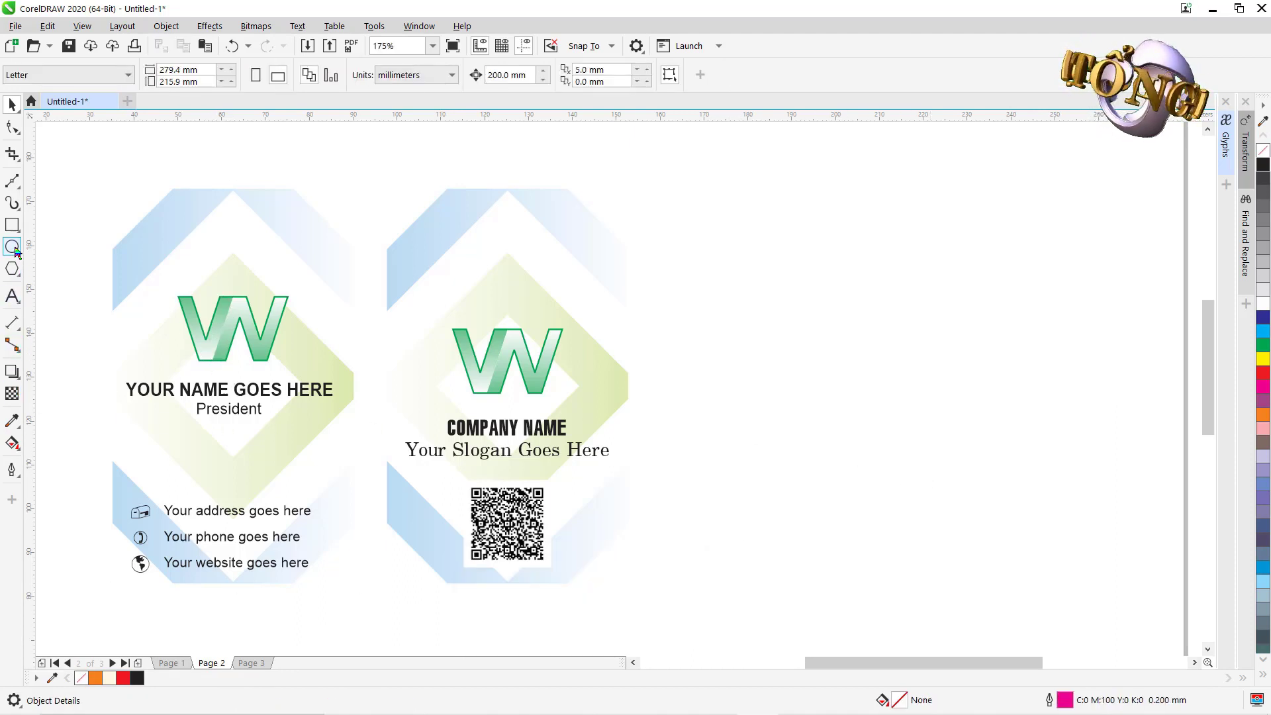
click(14, 225)
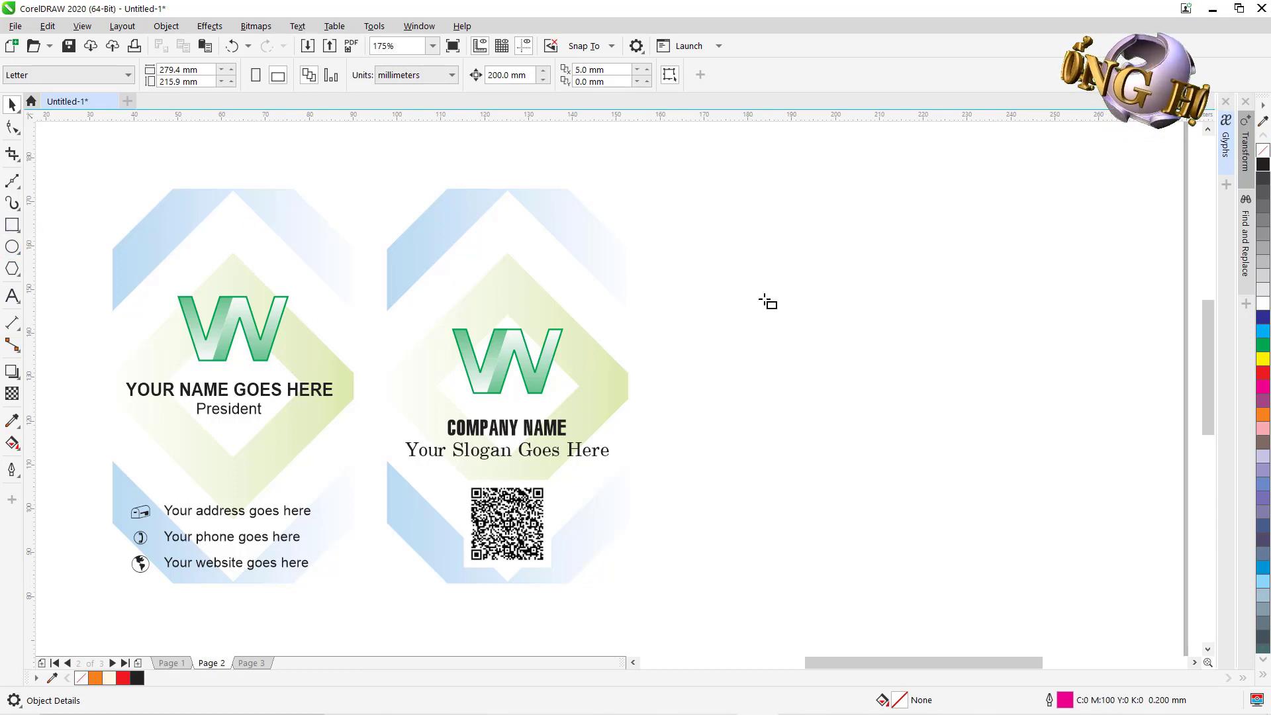
Draw a rectangle beside the cards and size it to 55 × 90 mm.
drag(766, 234, 1028, 581)
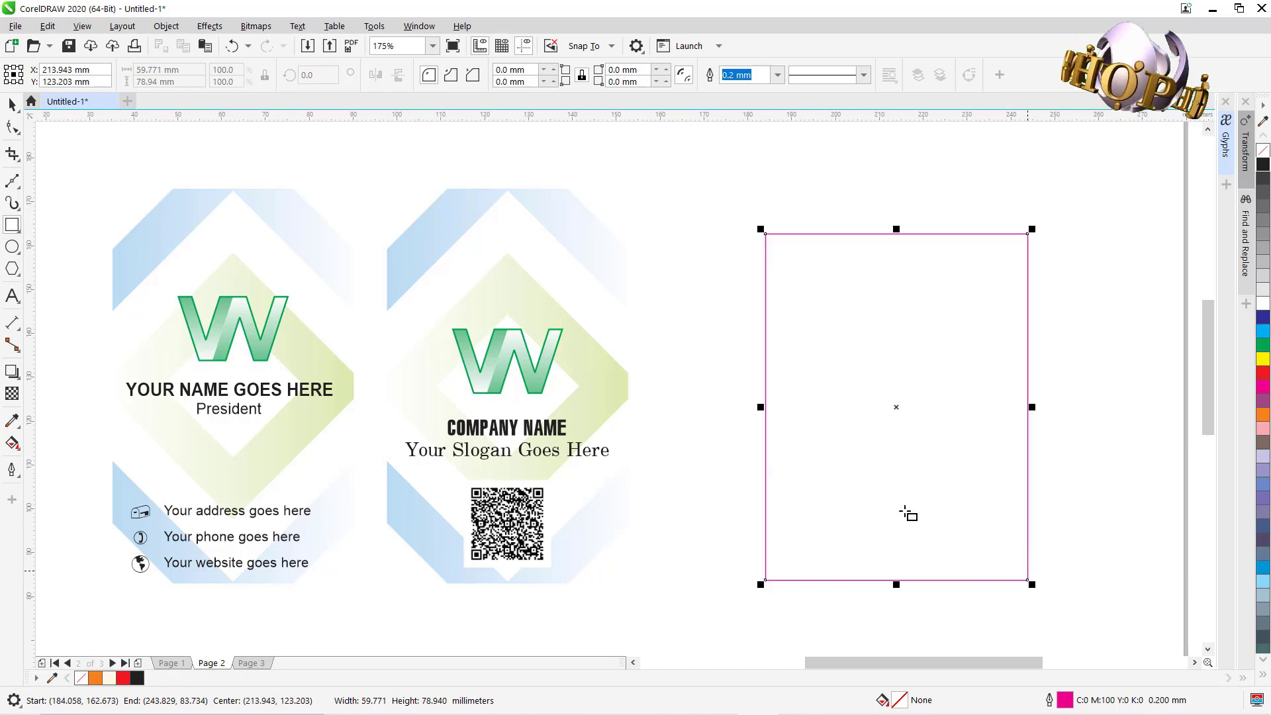
key(space)
drag(912, 443, 854, 396)
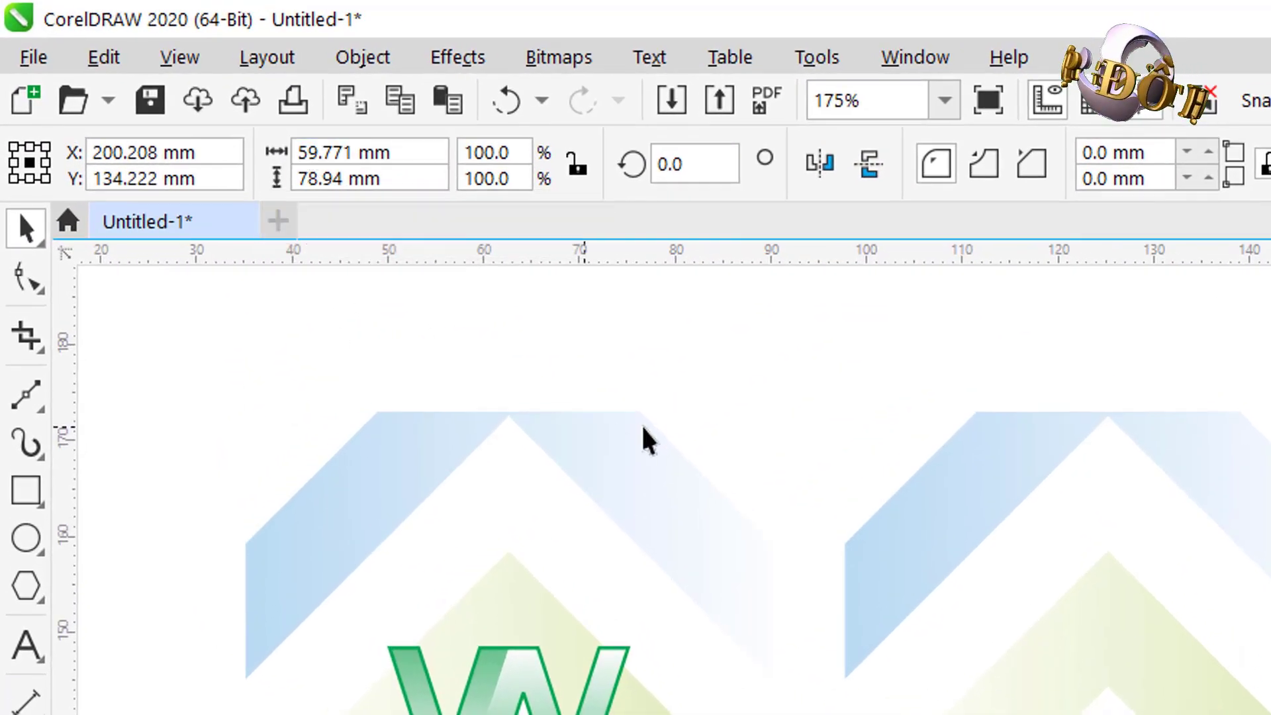
double_click(307, 152)
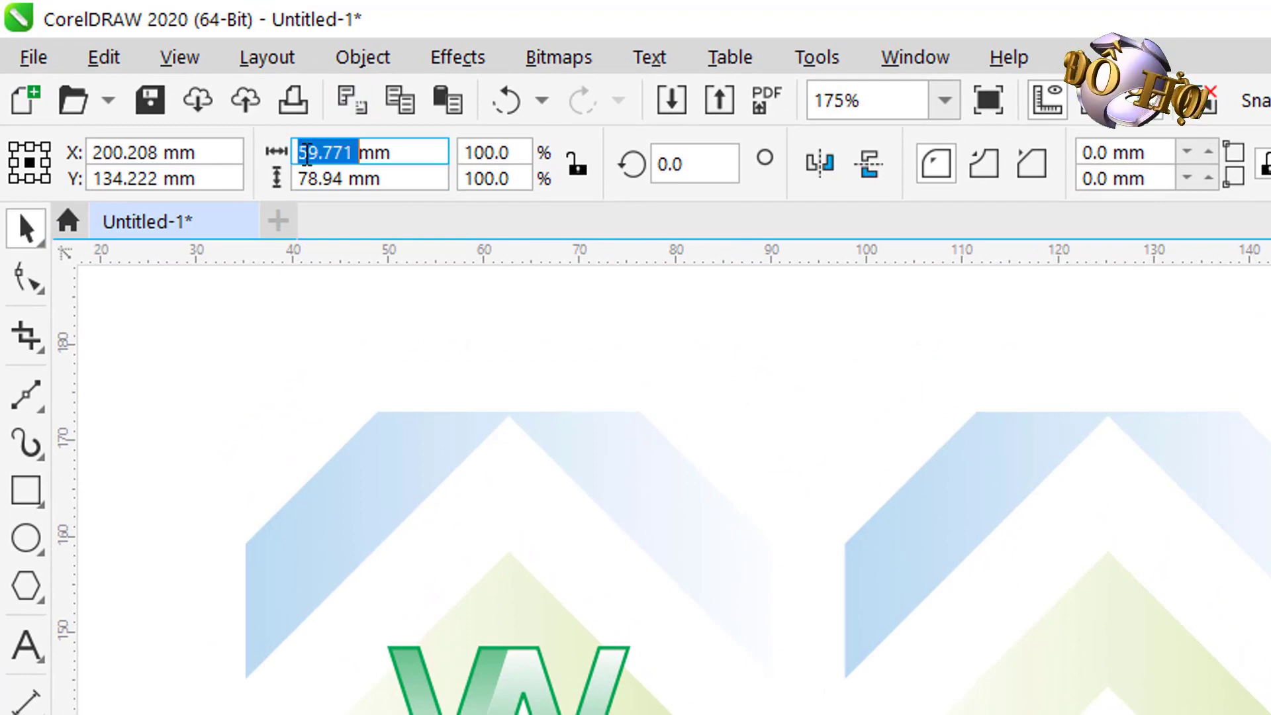
text(55)
key(Tab)
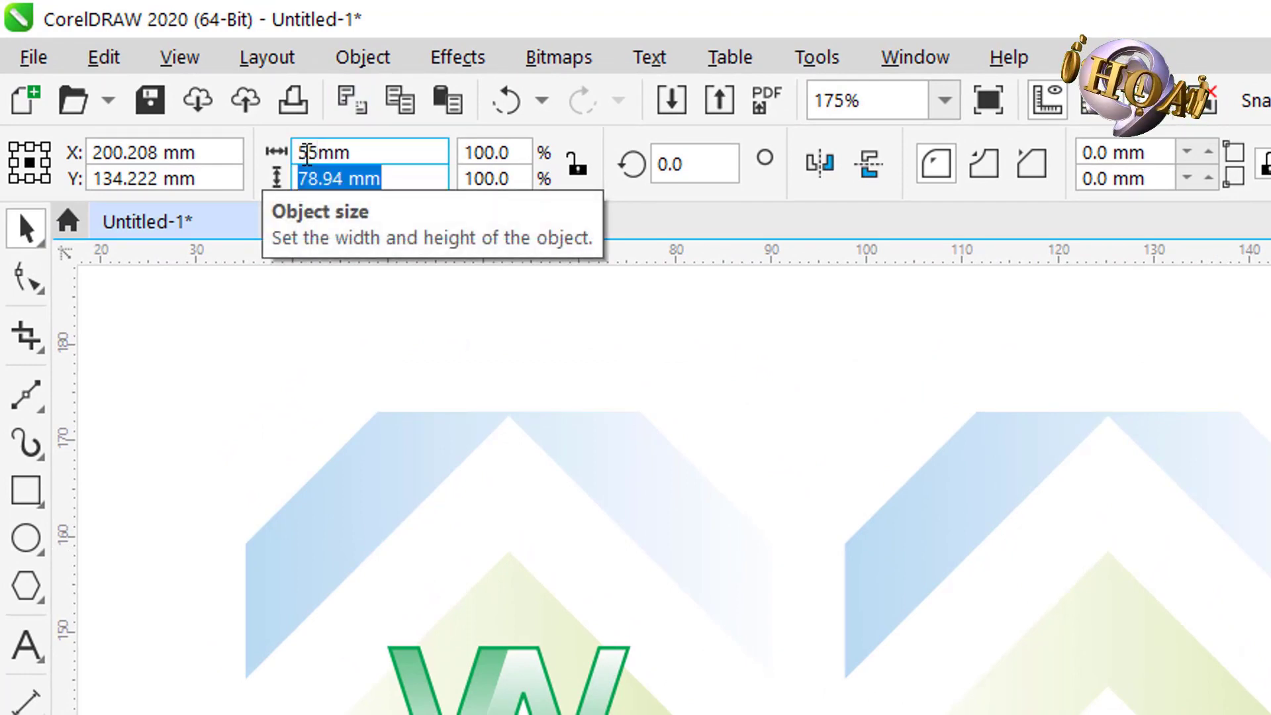
text(99)
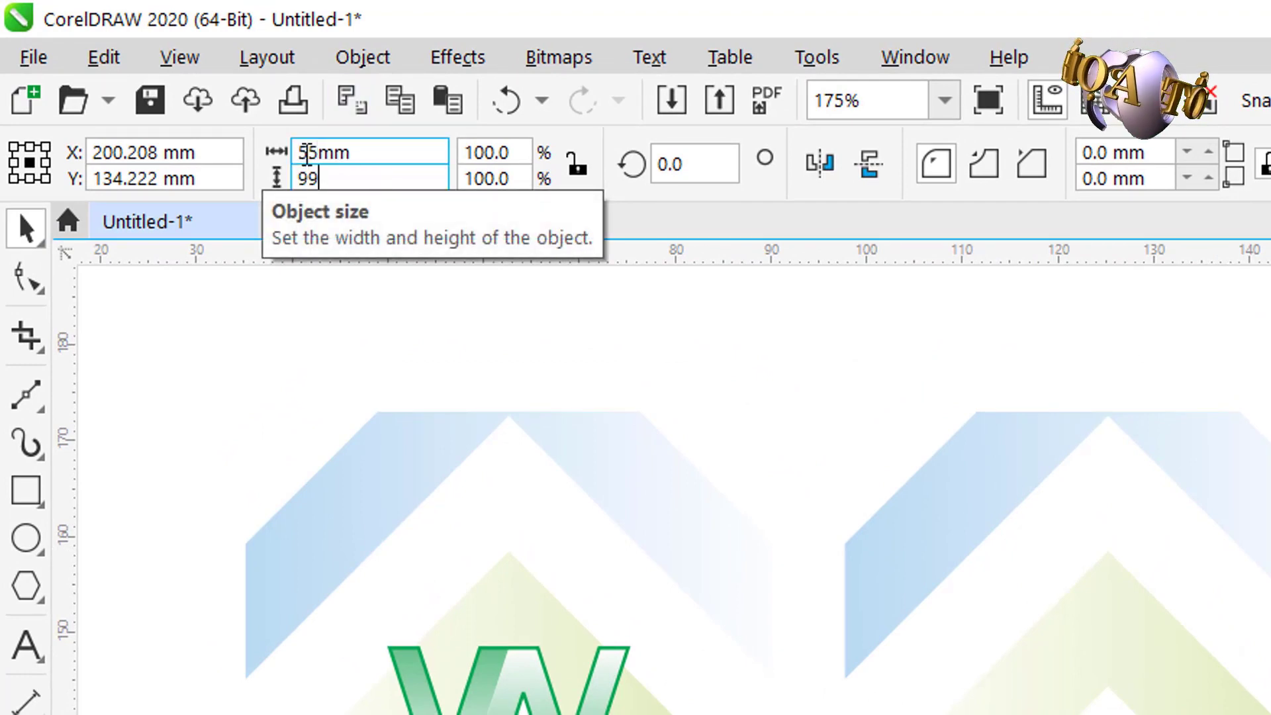
key(BackSpace)
text(0)
key(Return)
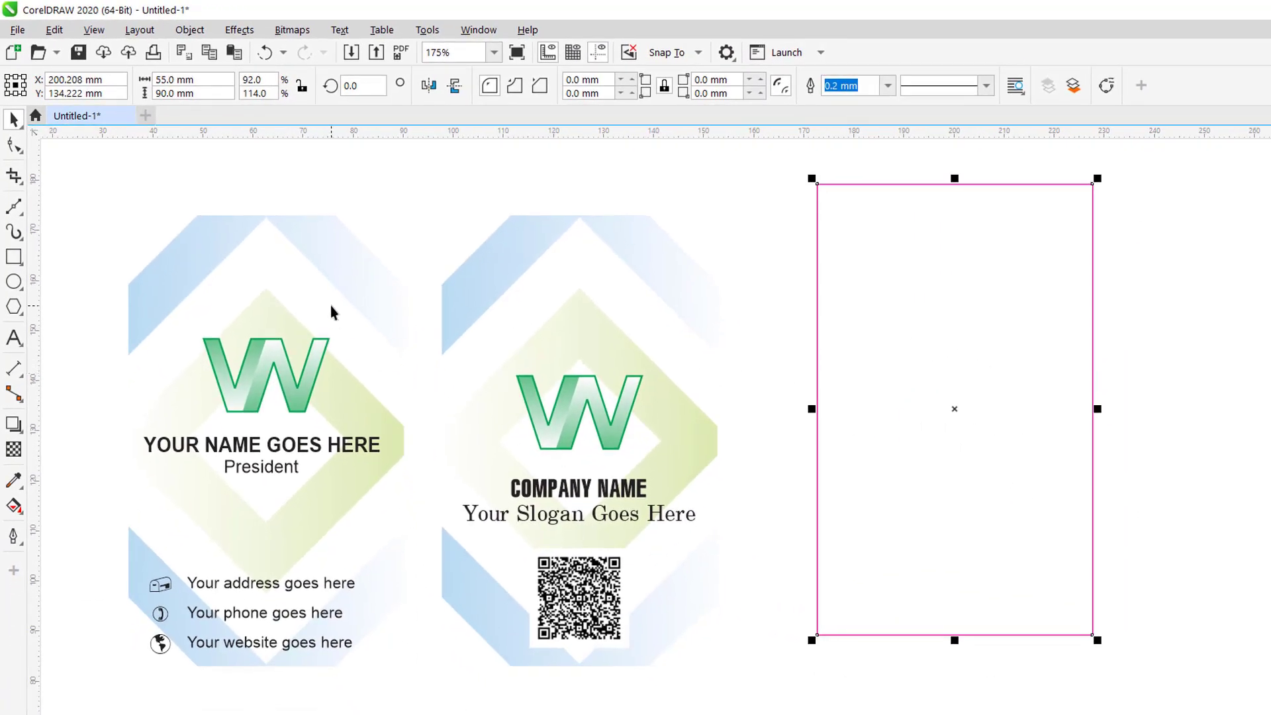
Align the rectangle vertically with the card group, then zoom to frame cards and rectangle.
shift+click(331, 311)
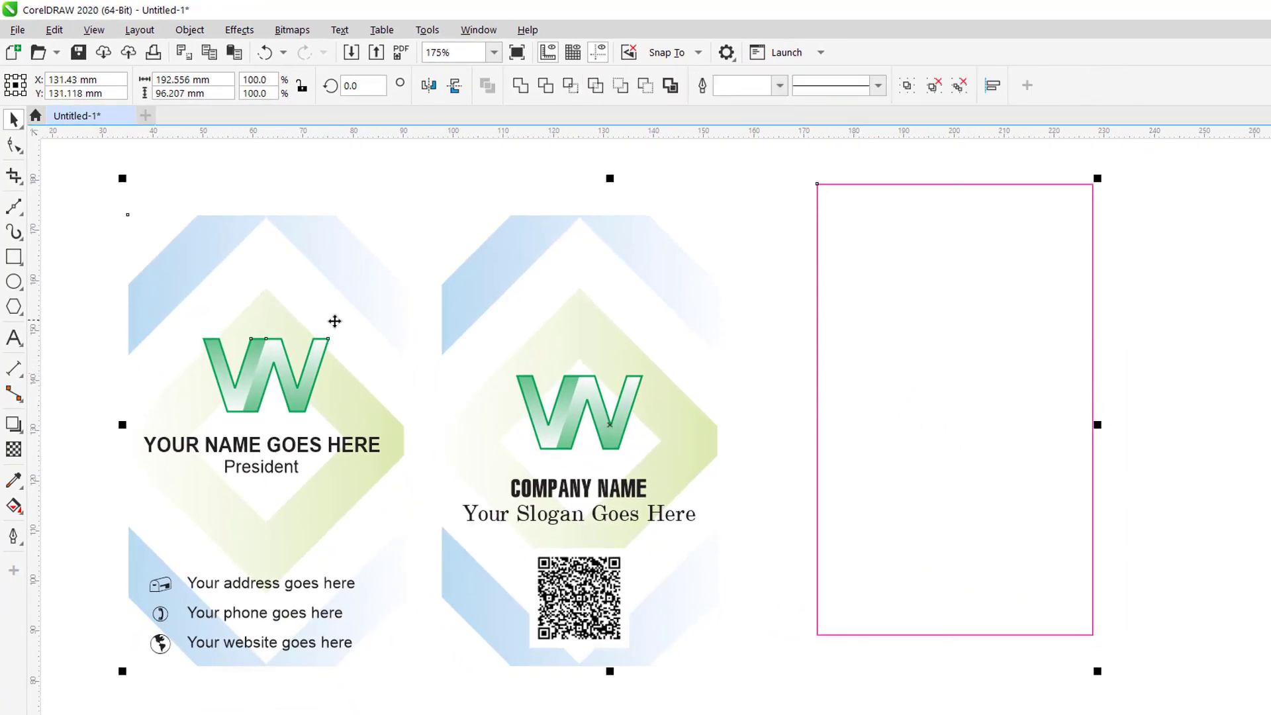
key(t)
click(756, 170)
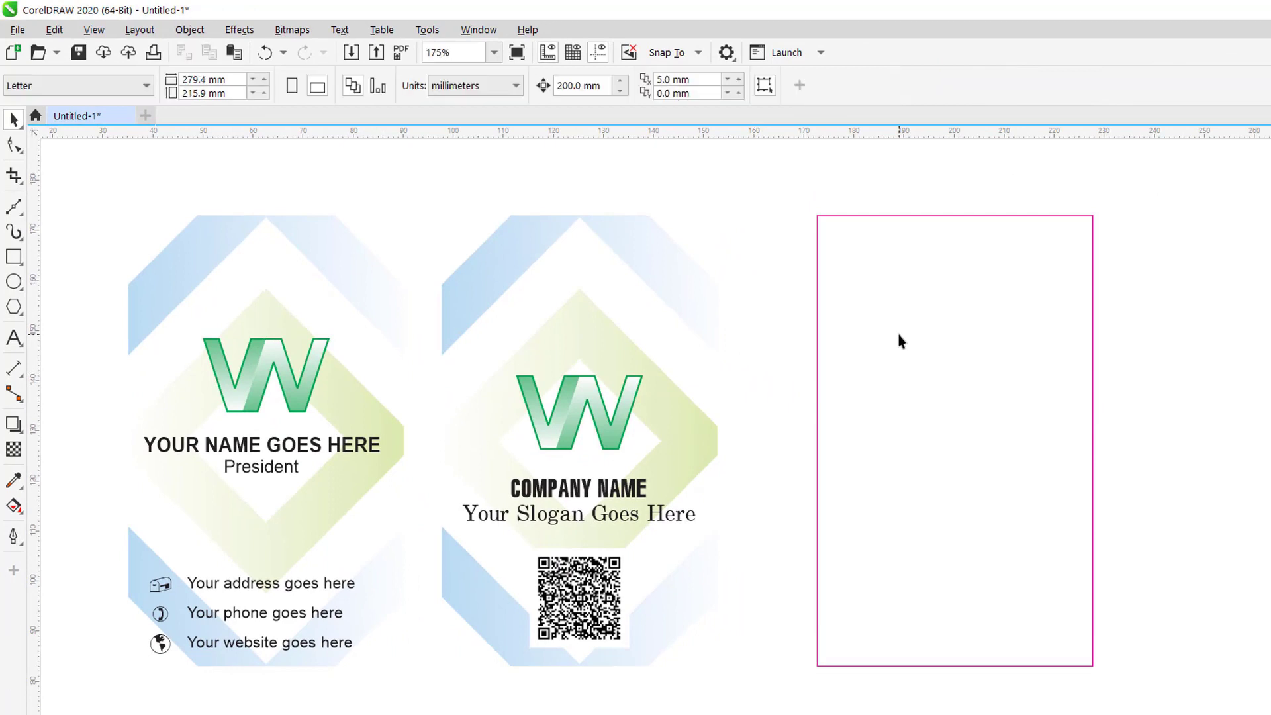
click(898, 334)
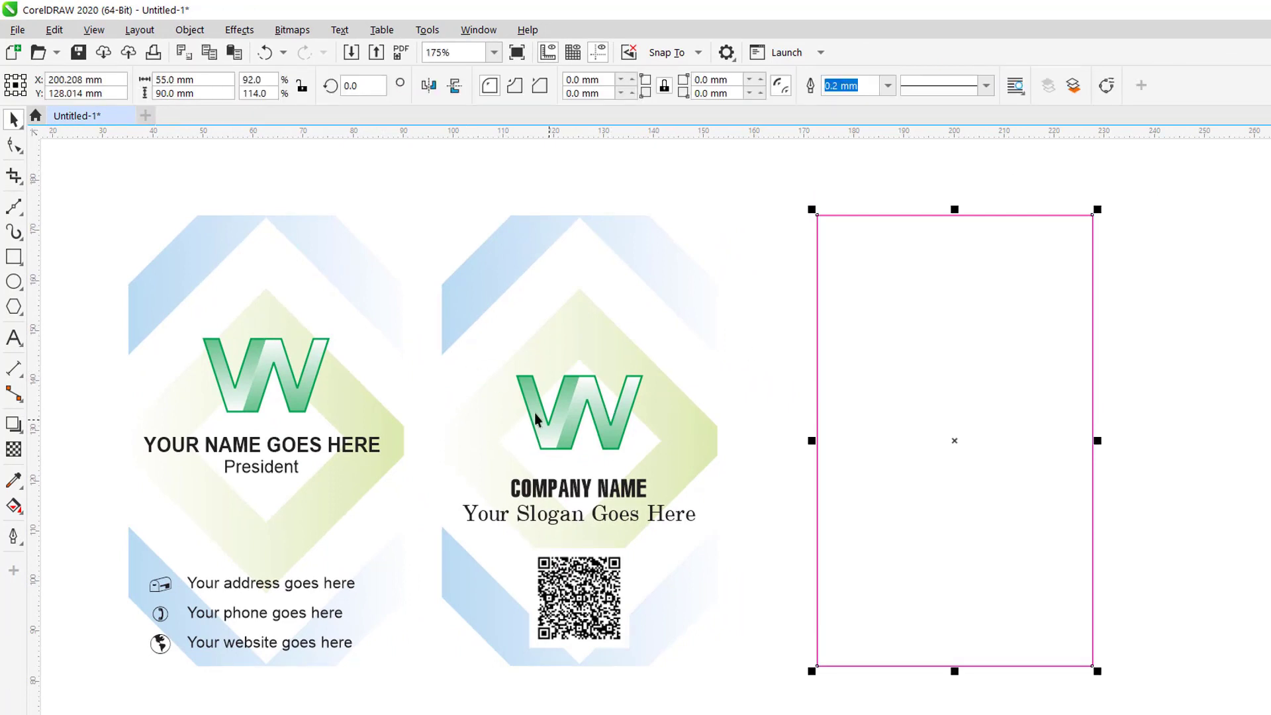
scroll(534, 412, up, 3)
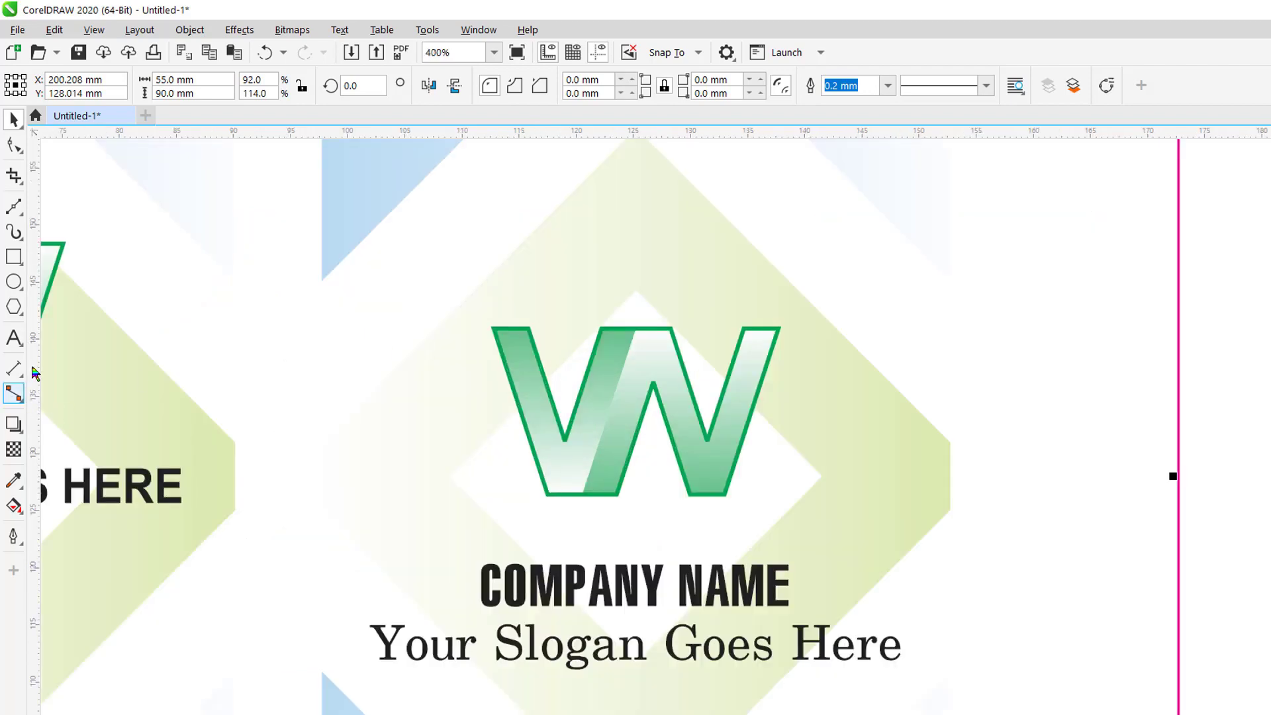
scroll(146, 337, down, 2)
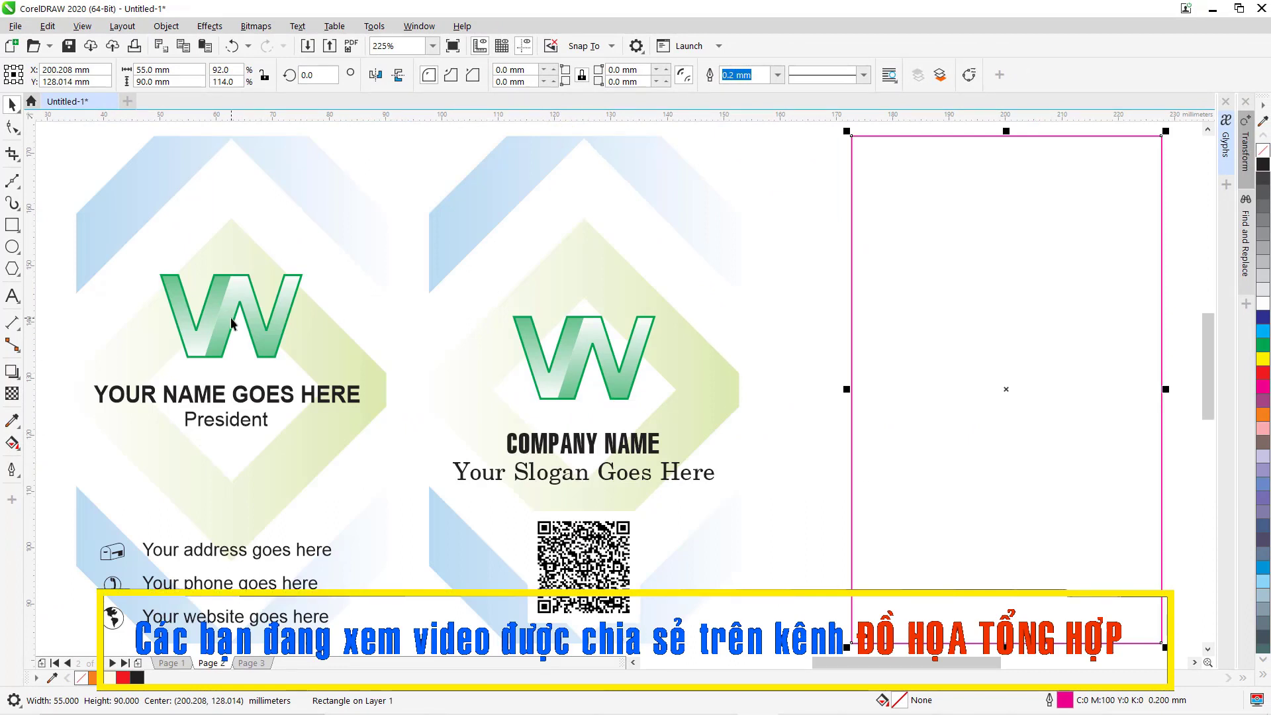
key(F3)
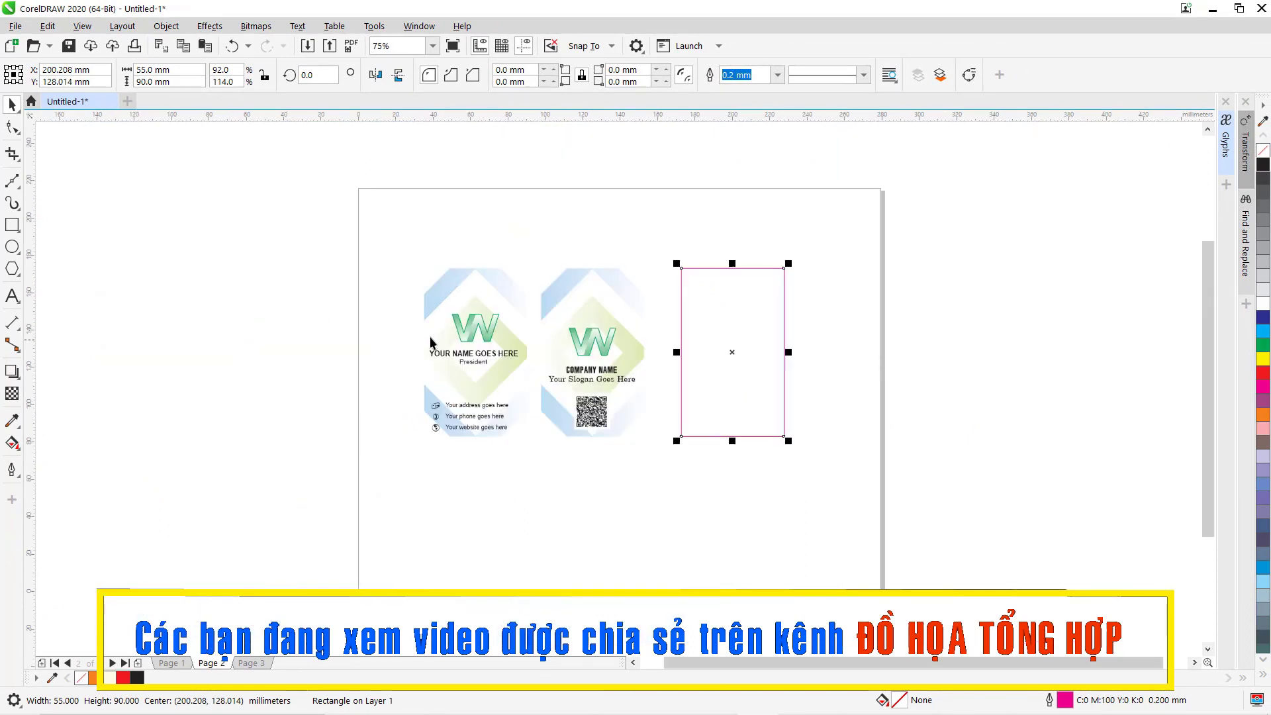
key(F2)
drag(374, 241, 999, 523)
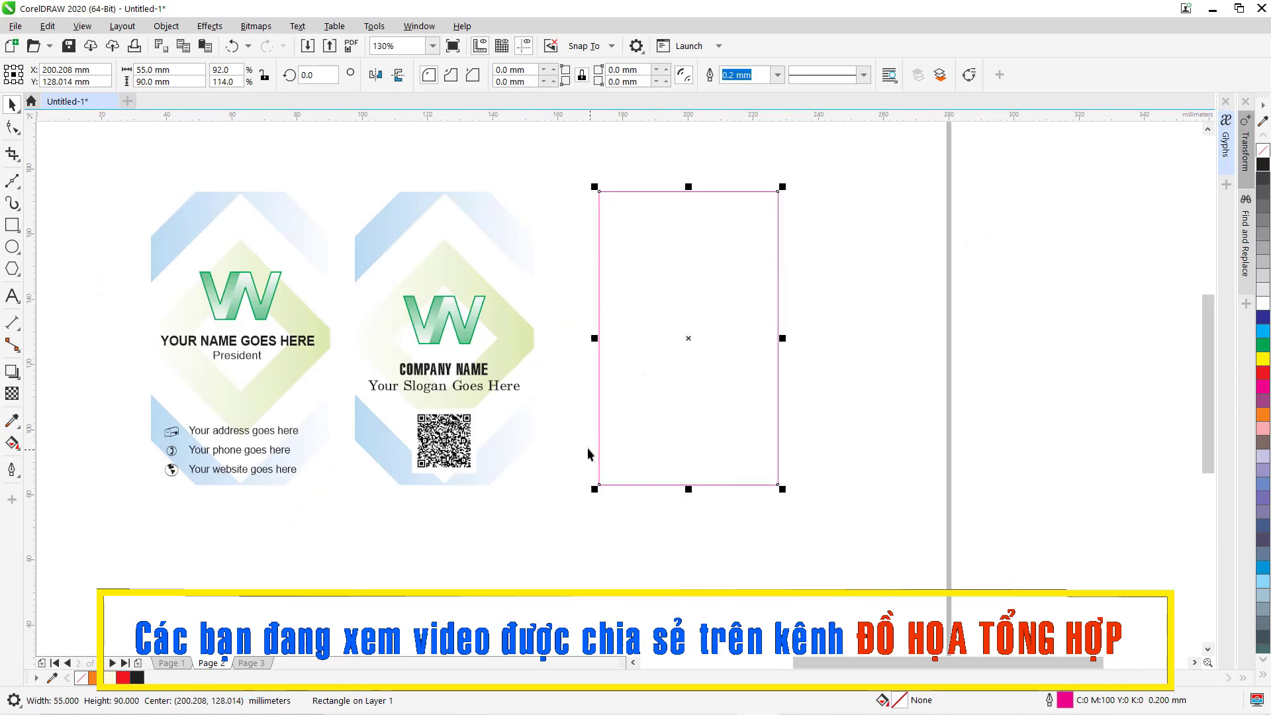
click(12, 224)
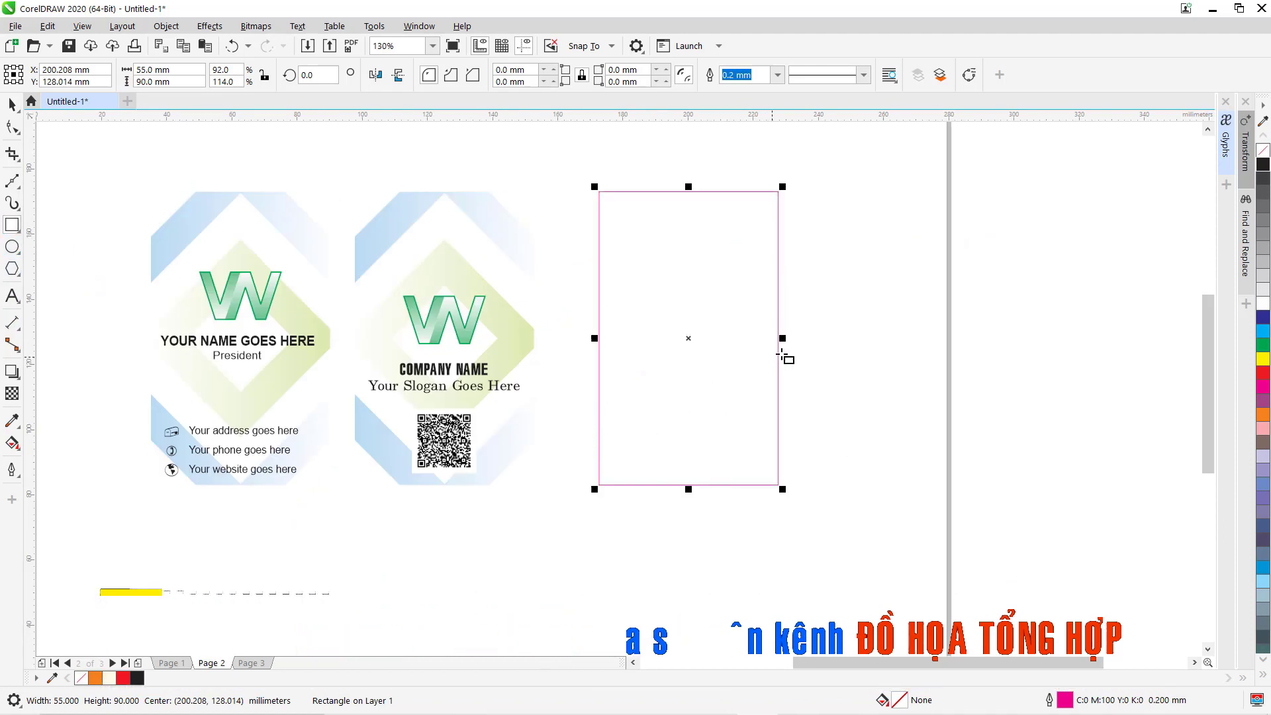
Draw a large square and rotate it 45° into a diamond.
drag(832, 363, 903, 530)
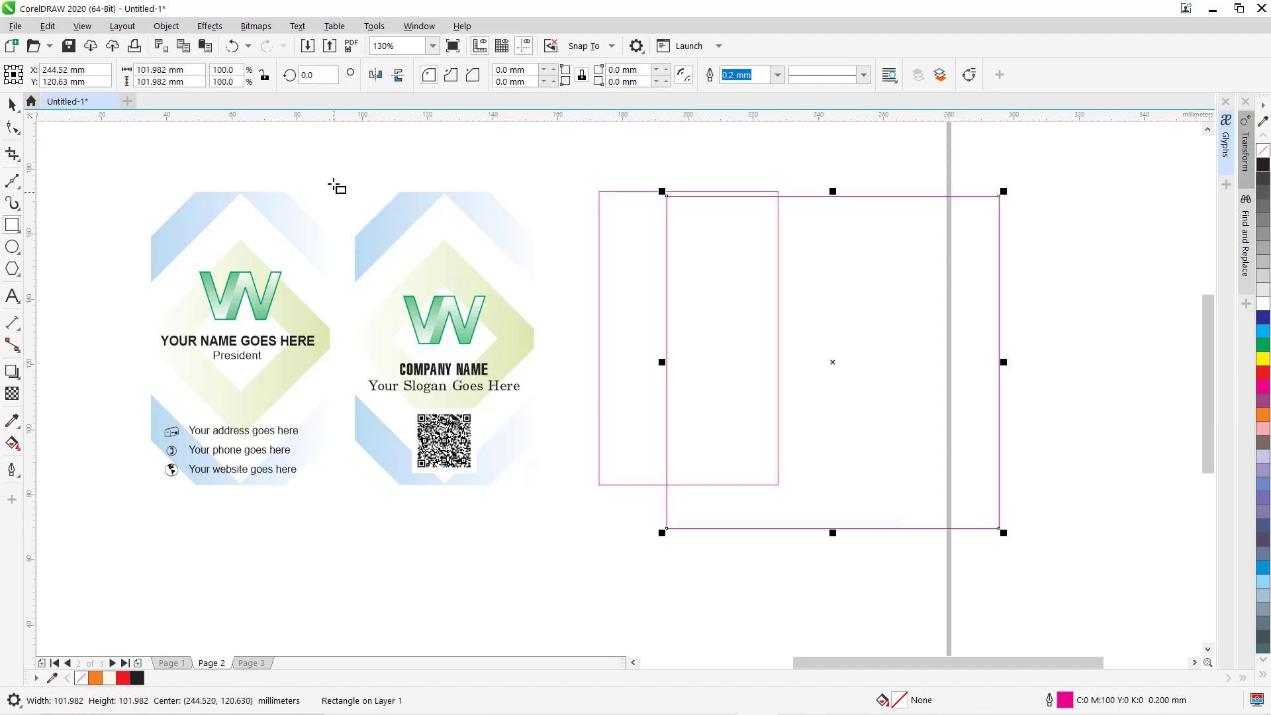
click(309, 75)
text(4)
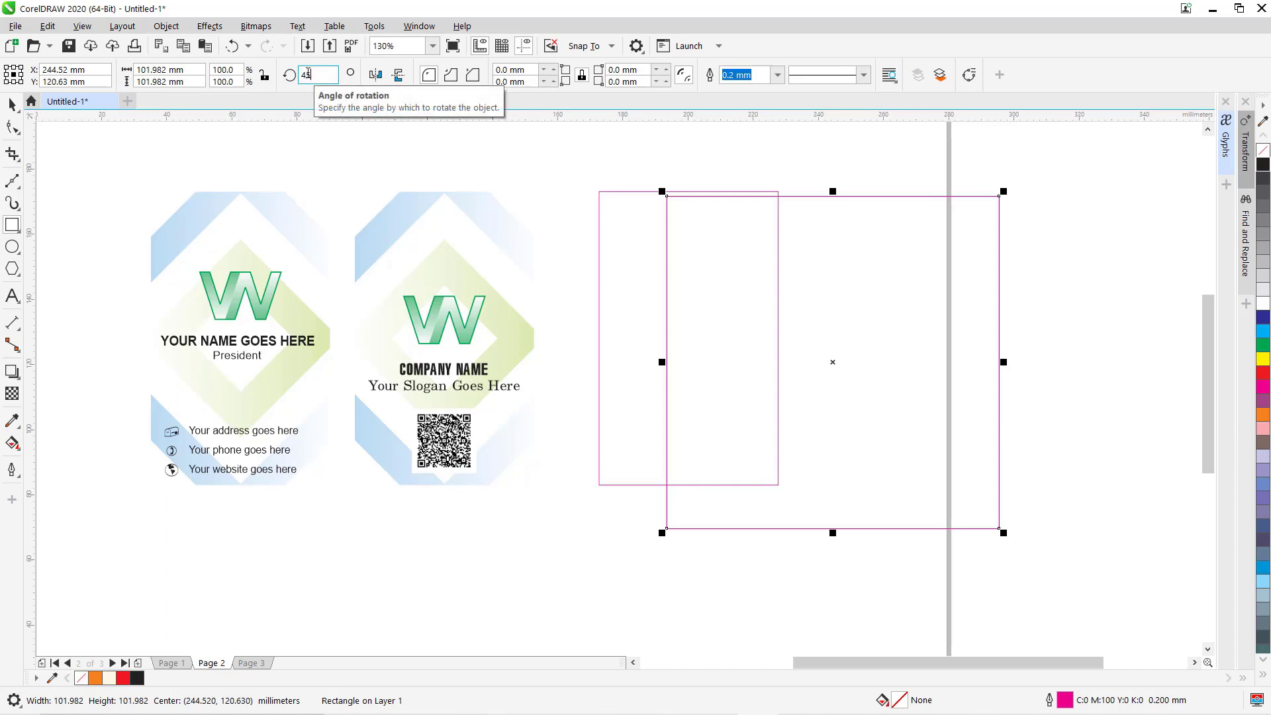
text(5)
key(Return)
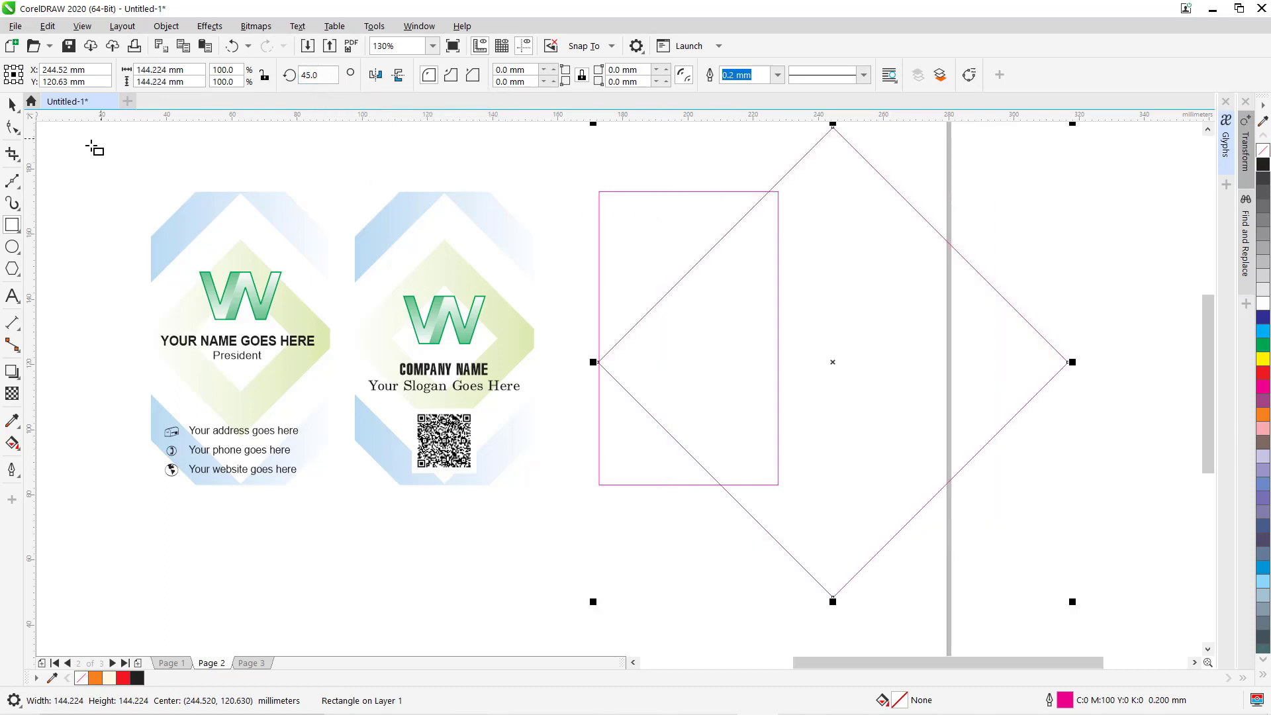
key(space)
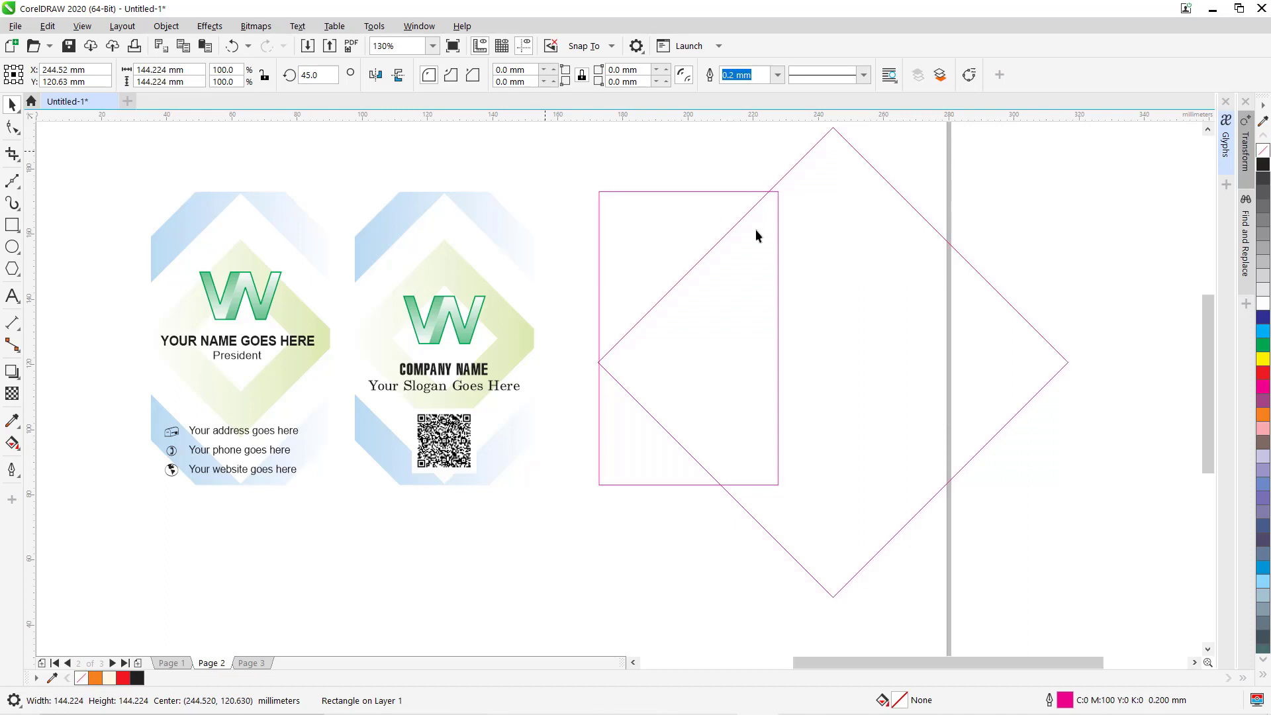
Align the diamond's centre with the narrow rectangle and zoom in to check.
click(832, 213)
shift+click(637, 206)
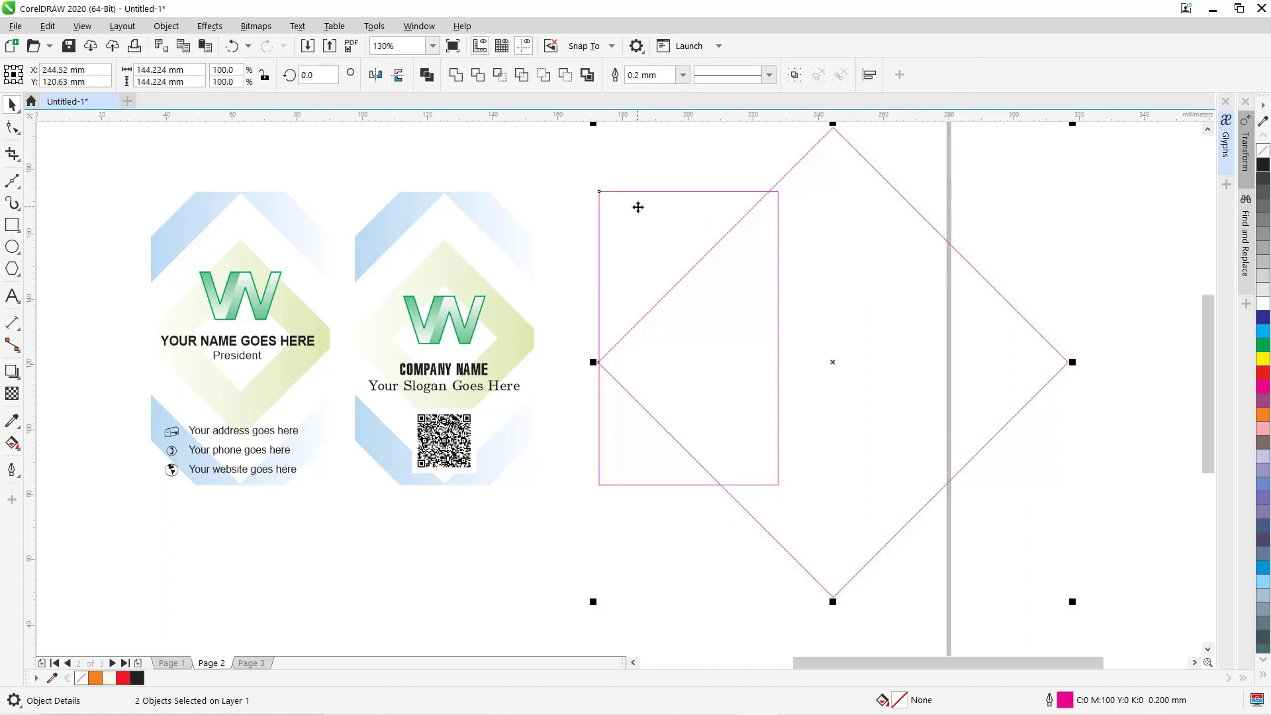
key(e)
key(c)
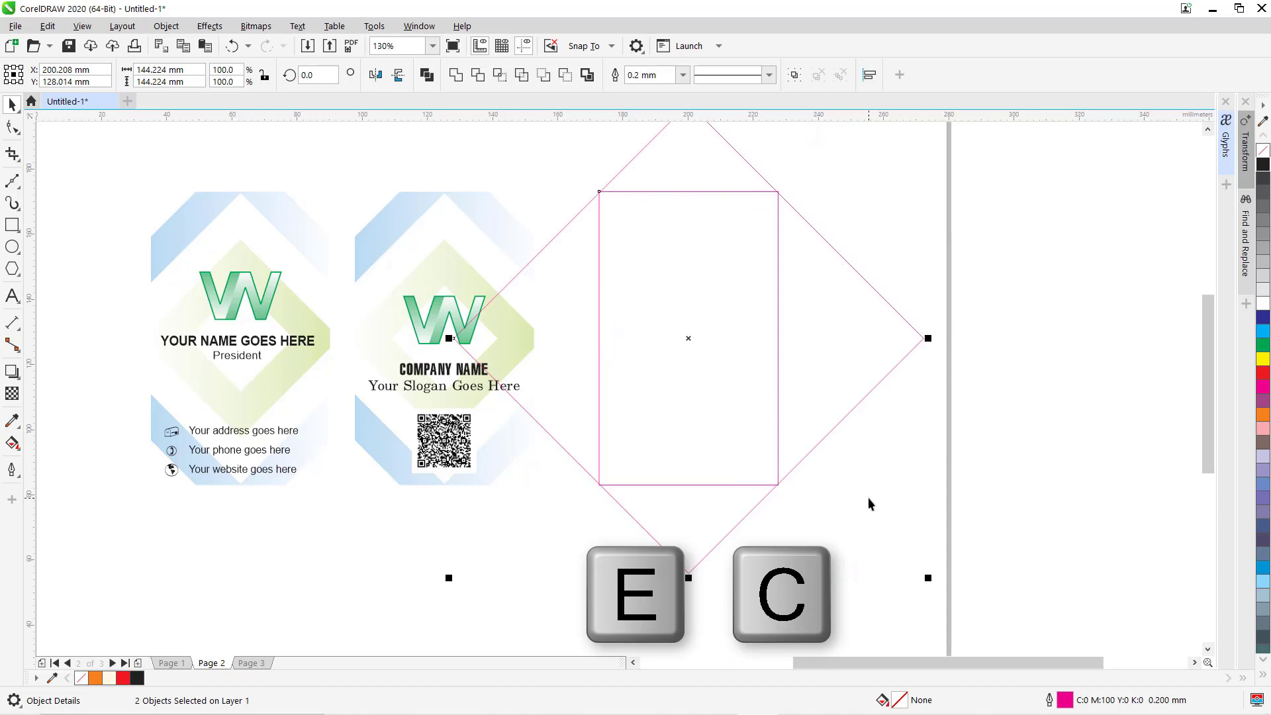
key(z)
drag(744, 446, 821, 502)
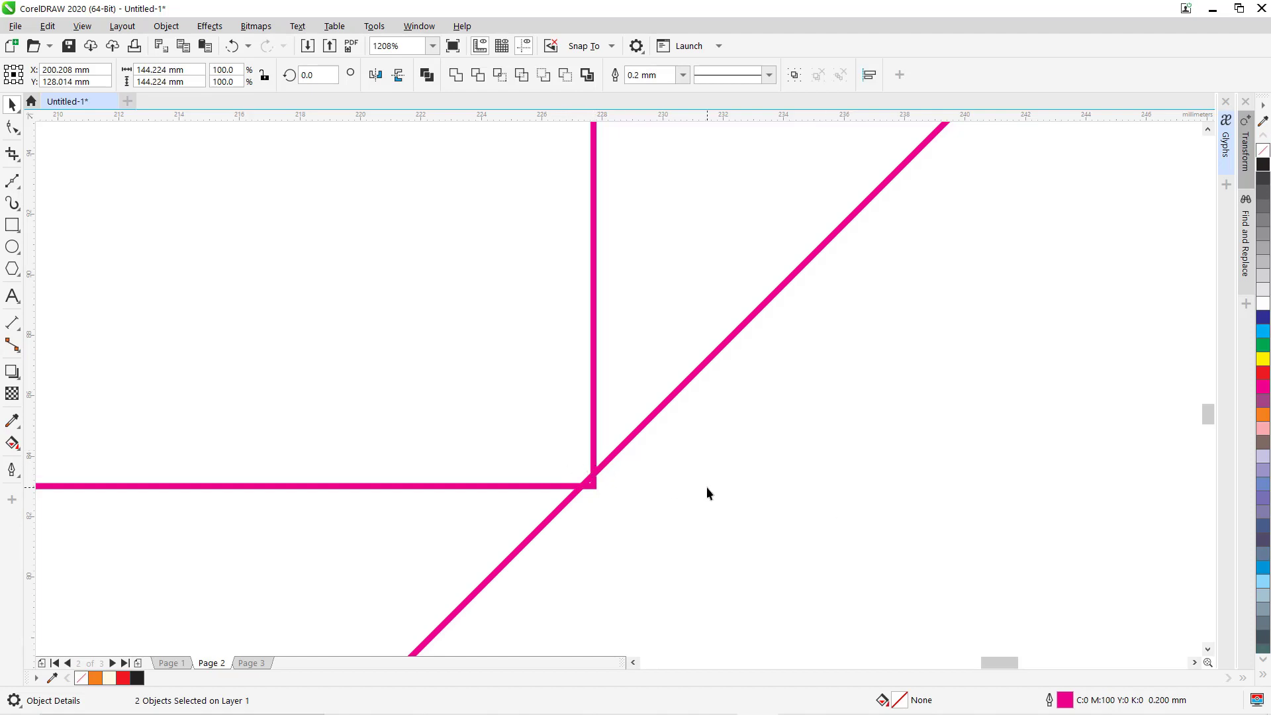
key(F4)
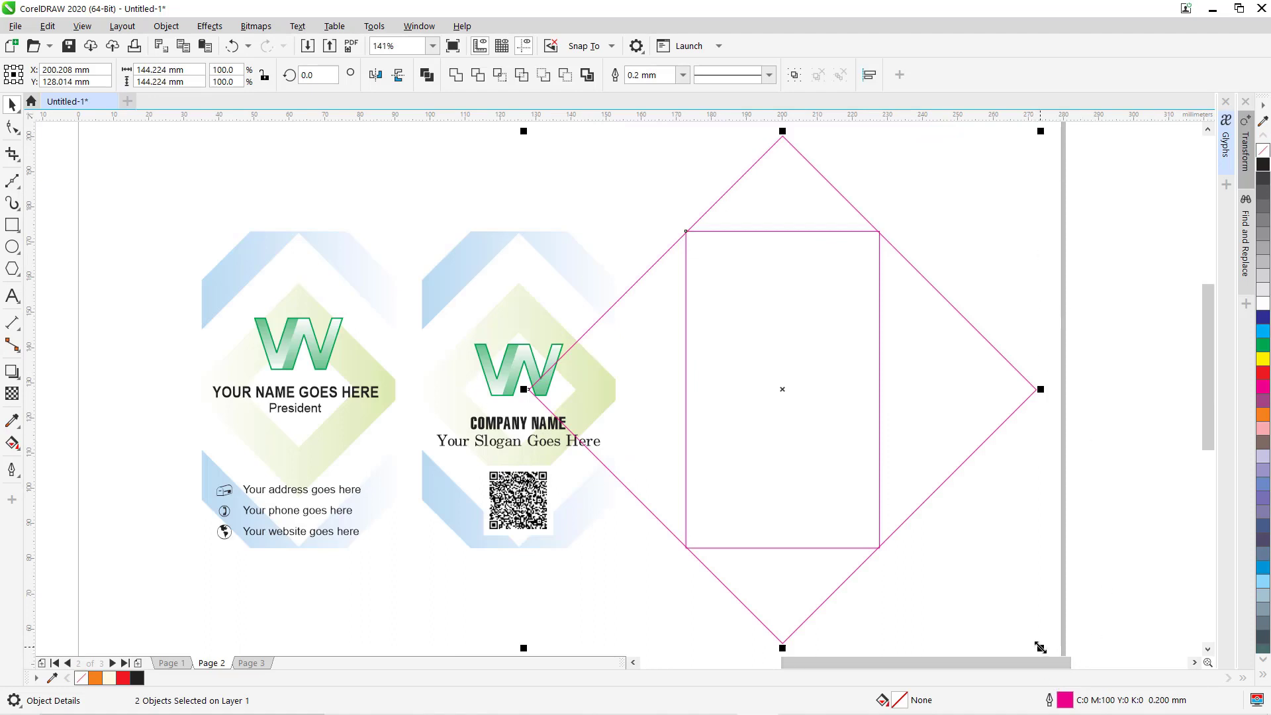
Undo the joint scaling and enlarge only the diamond to about 145 mm.
drag(1041, 647, 1022, 616)
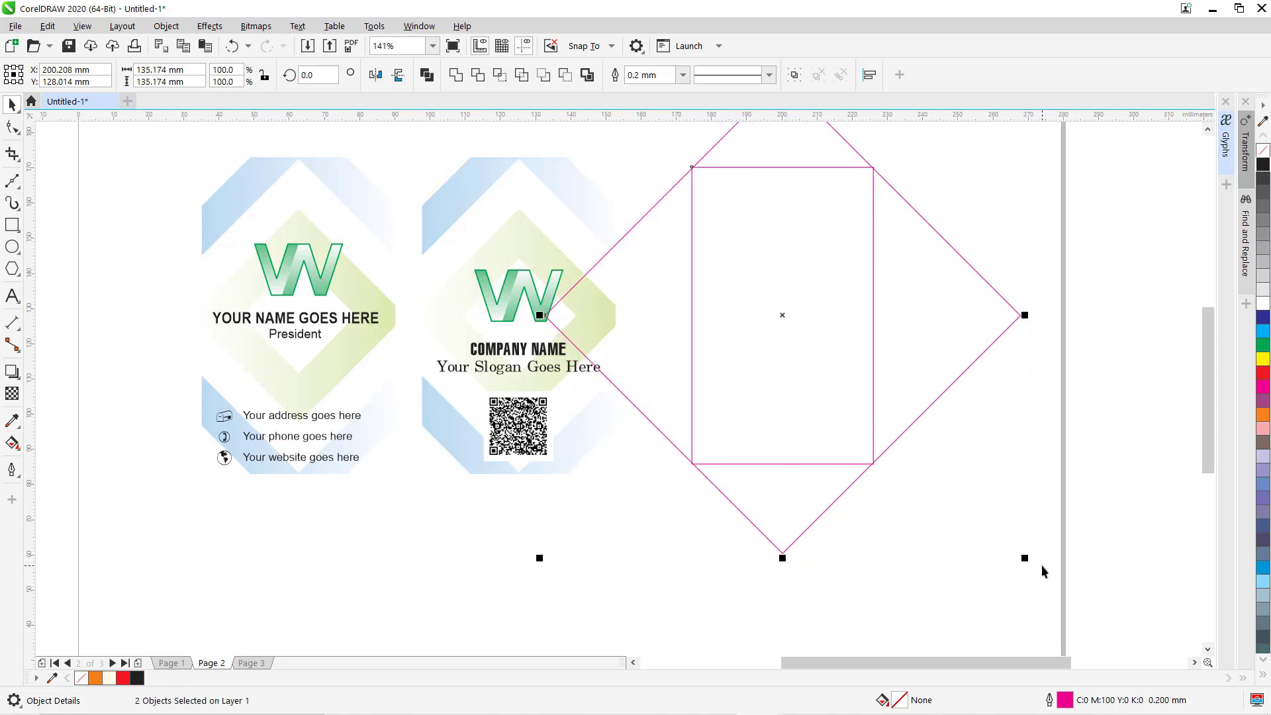
key(ctrl+z)
click(998, 322)
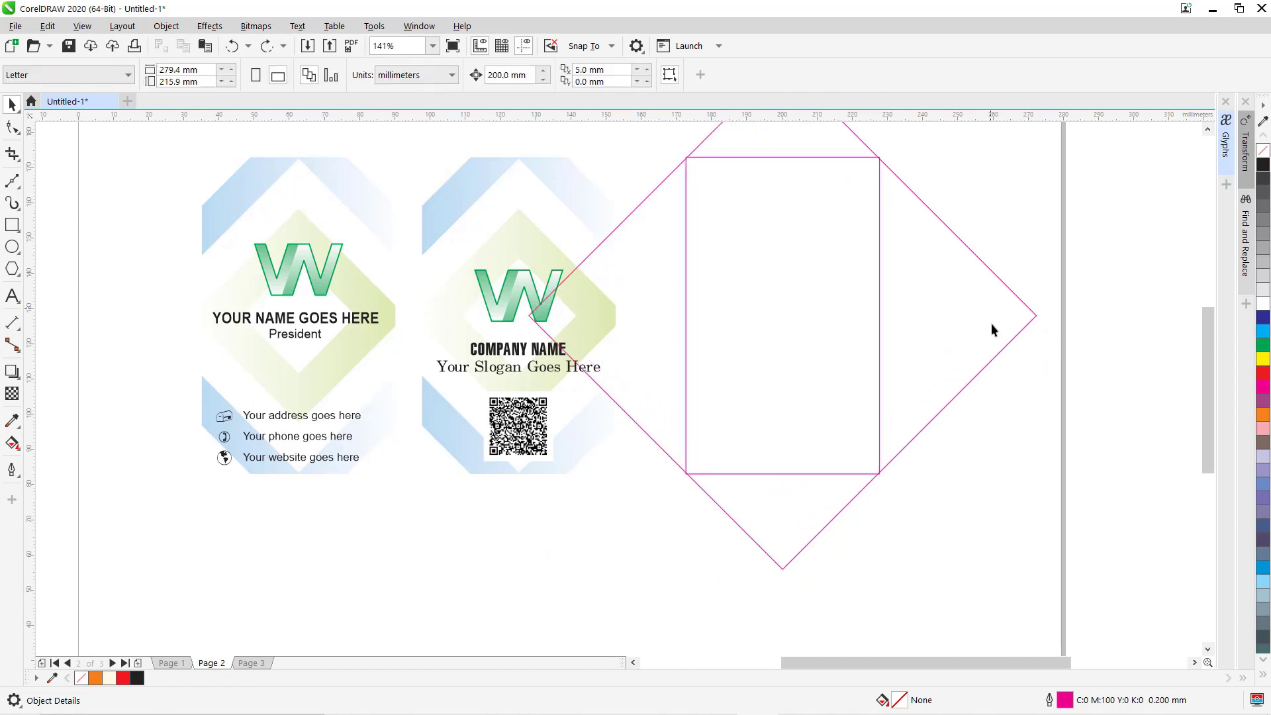
click(998, 355)
drag(1042, 575, 1046, 578)
click(903, 483)
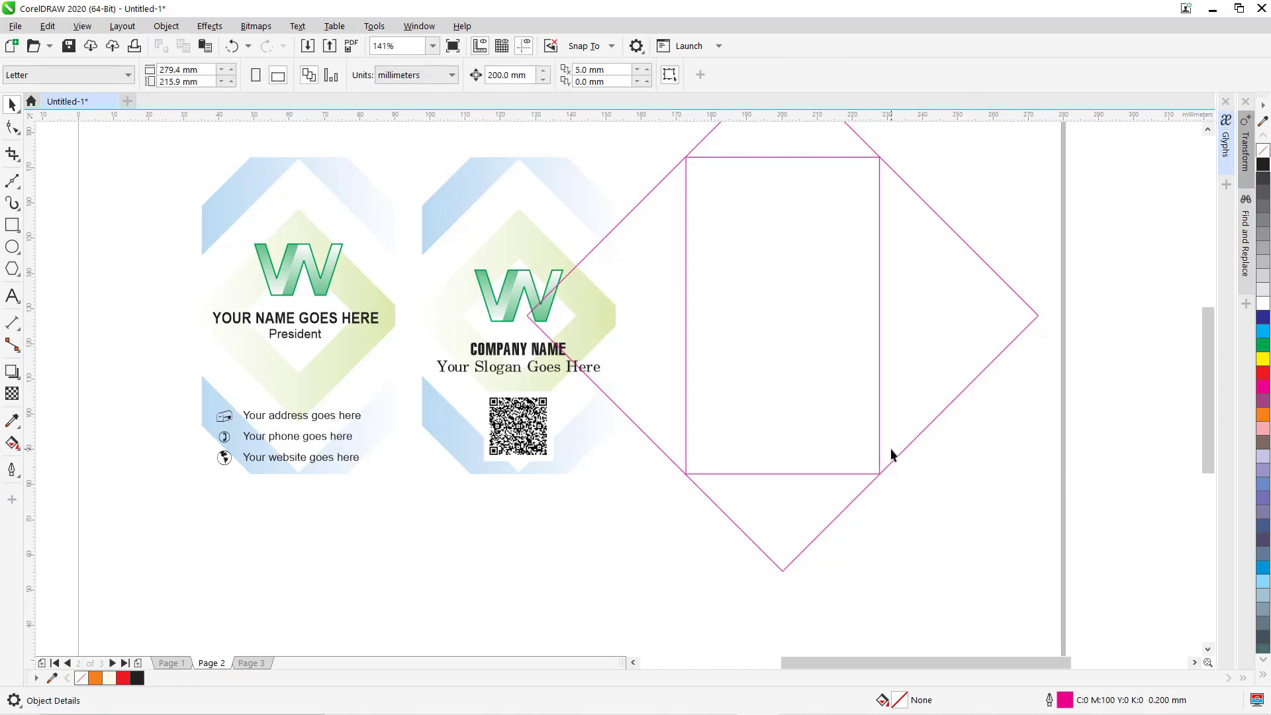
click(961, 361)
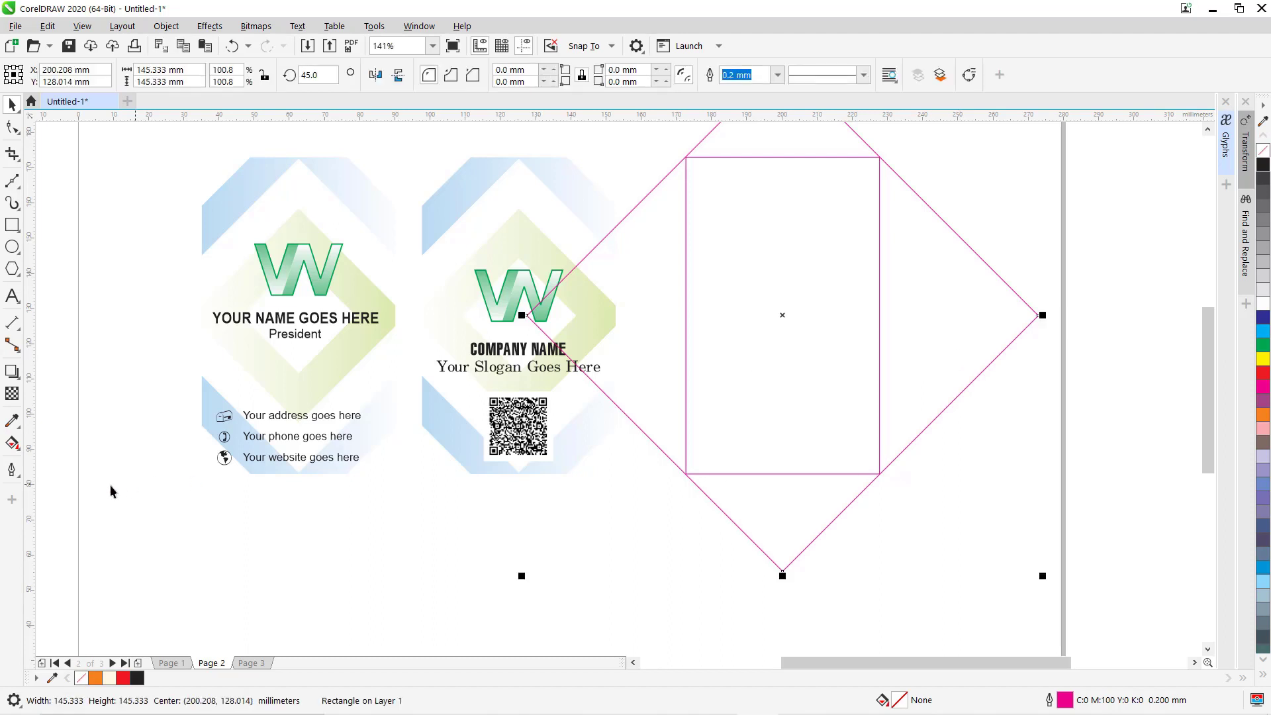
click(18, 380)
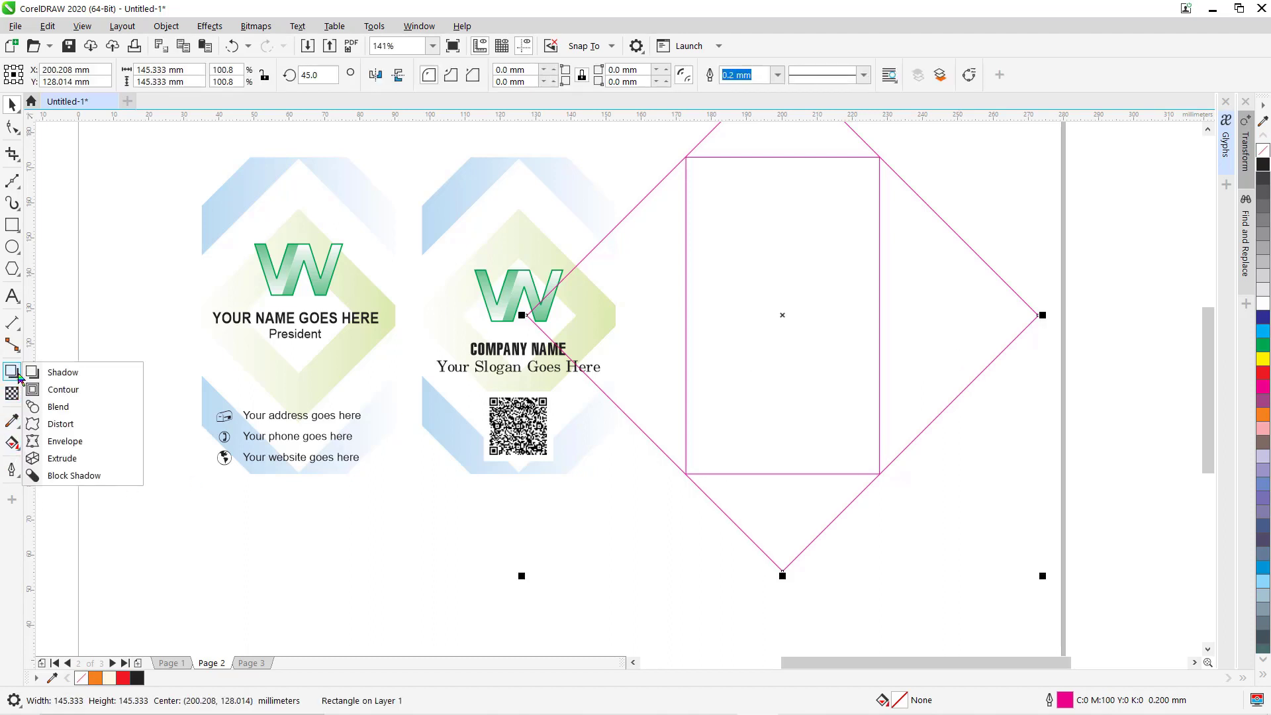
Add an inward contour to the diamond with a 10 mm offset running to the centre.
click(74, 393)
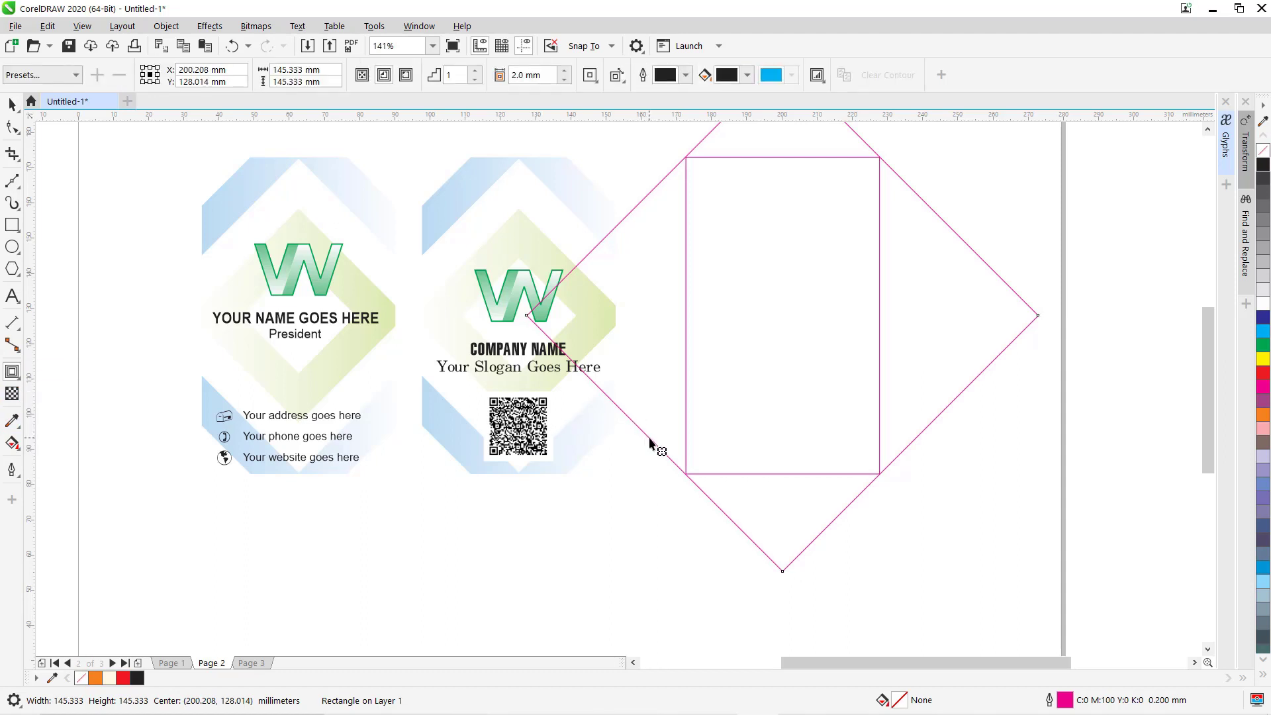
drag(655, 443, 673, 416)
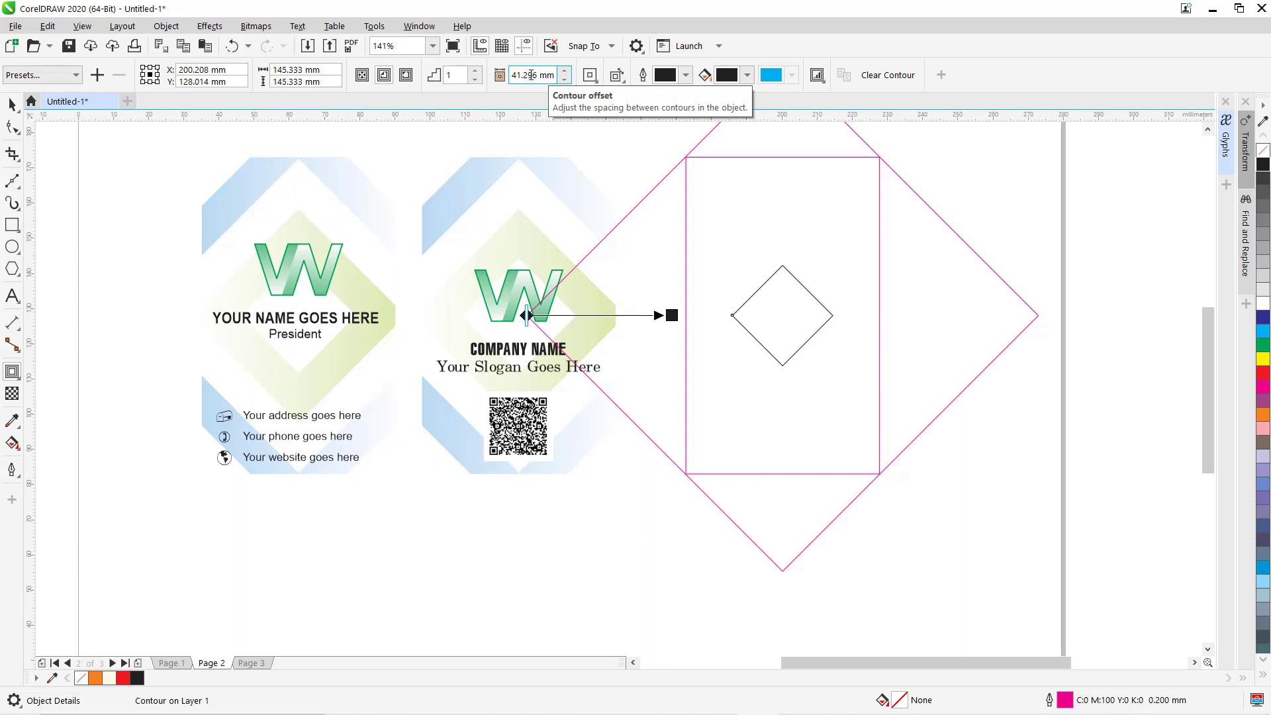
double_click(524, 75)
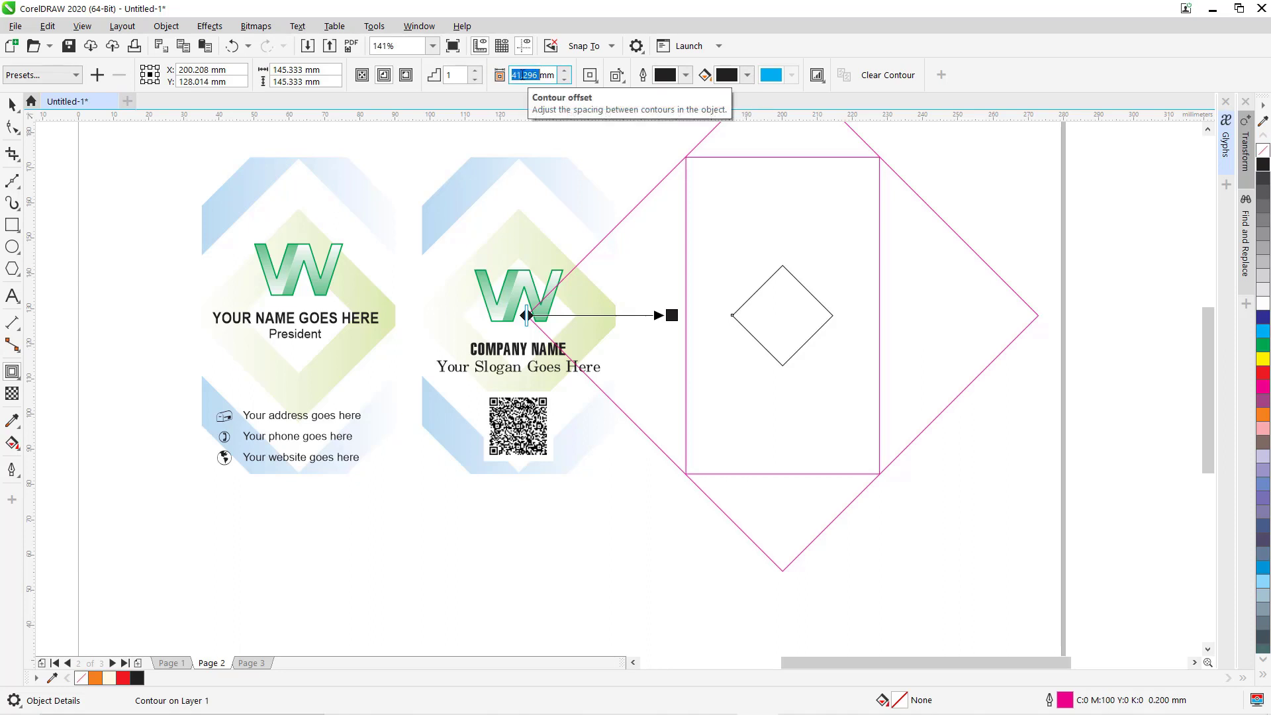
text(10)
key(Return)
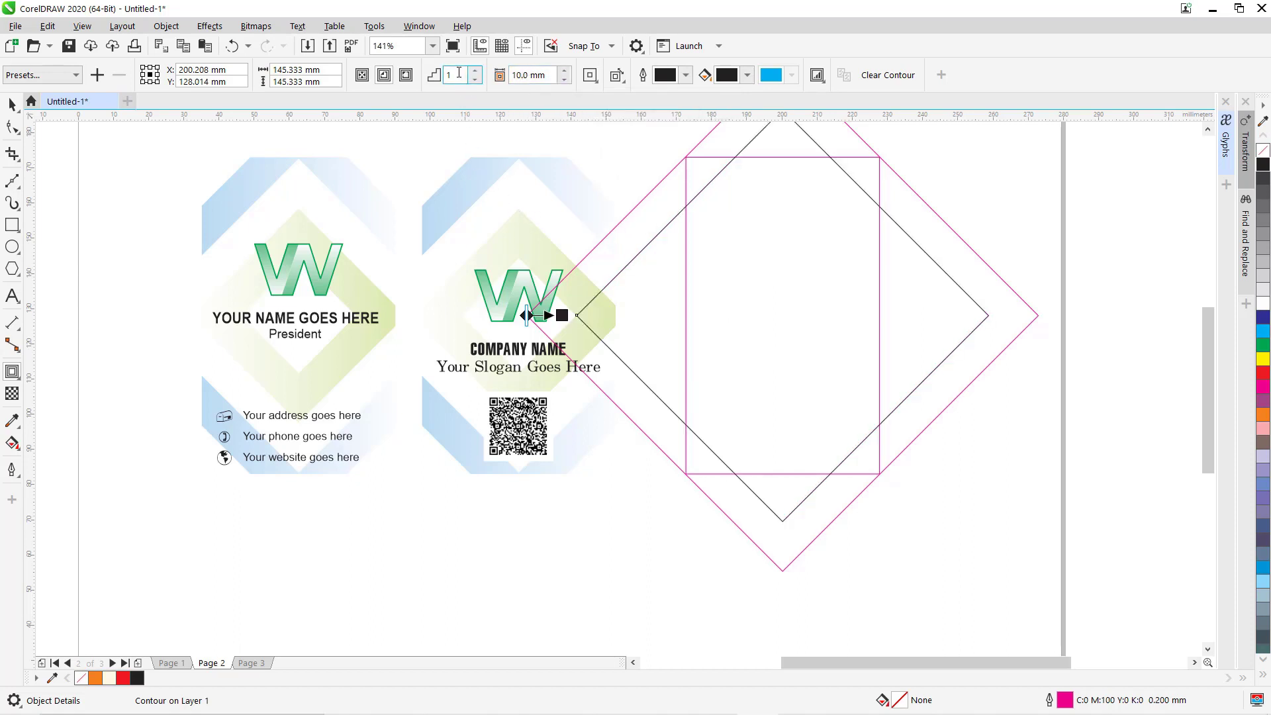
click(361, 76)
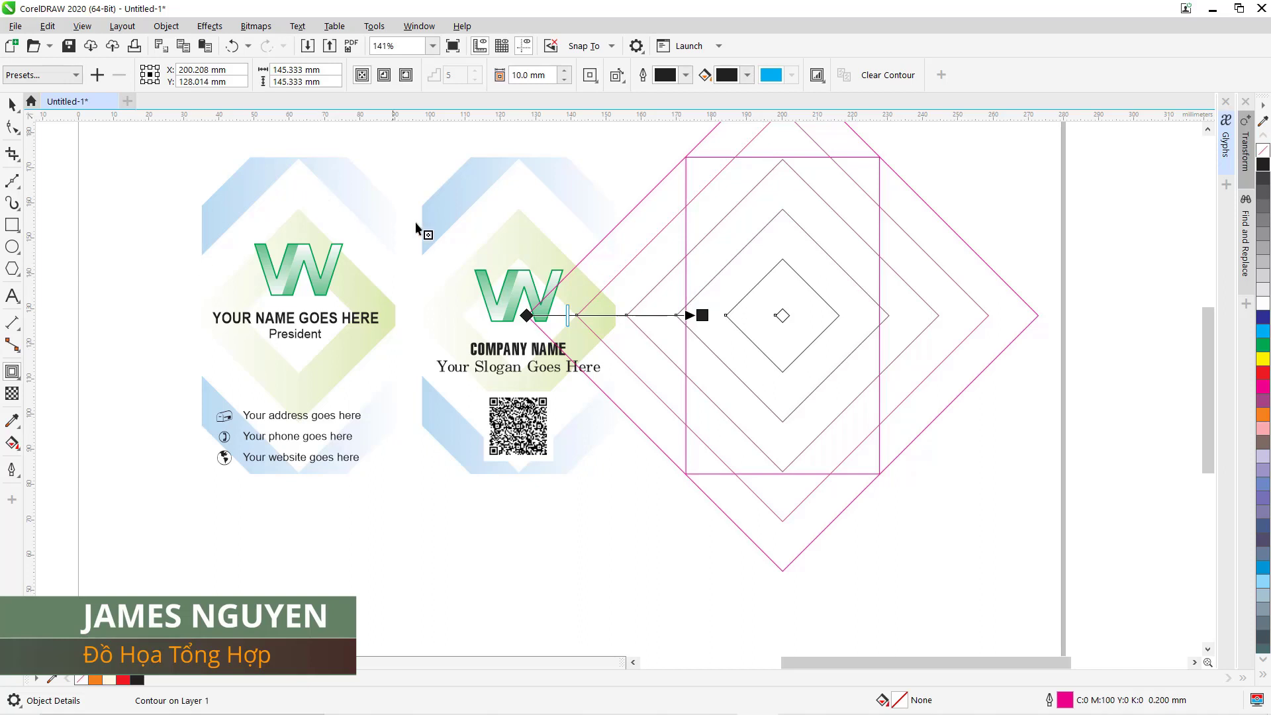
key(ctrl+k)
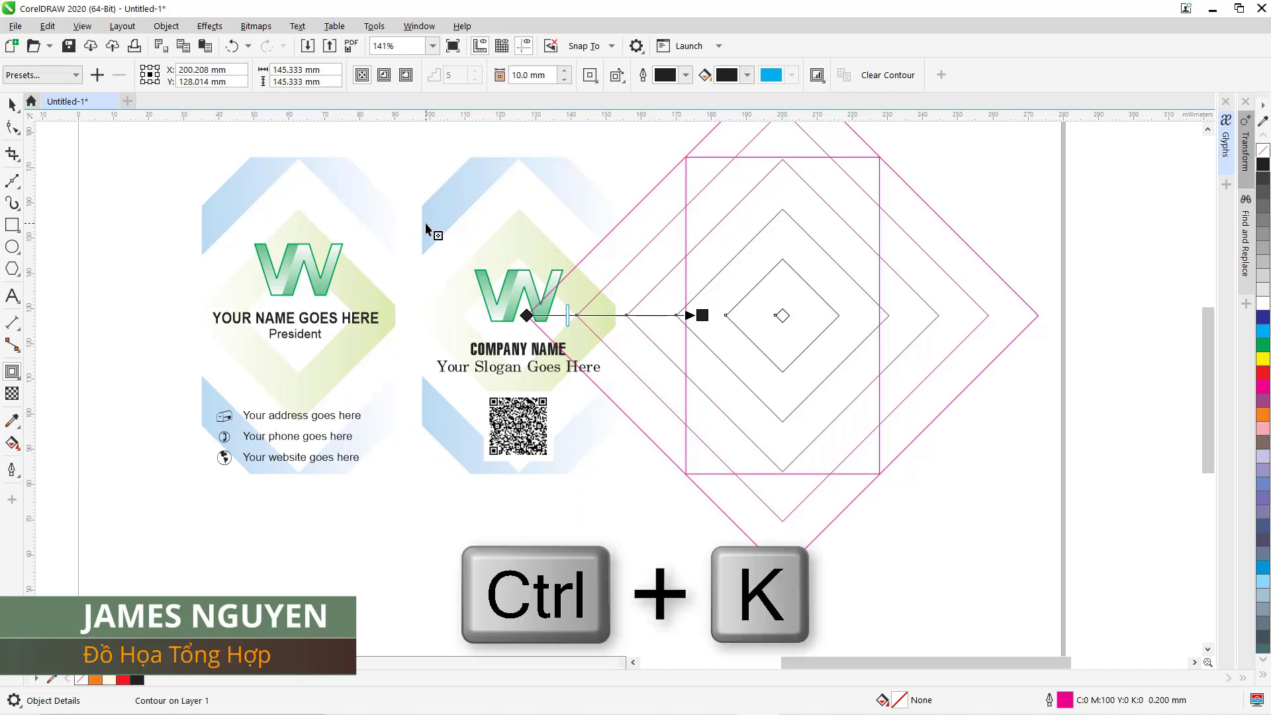
Break the contour apart and ungroup all the contour diamonds.
key(ctrl+k)
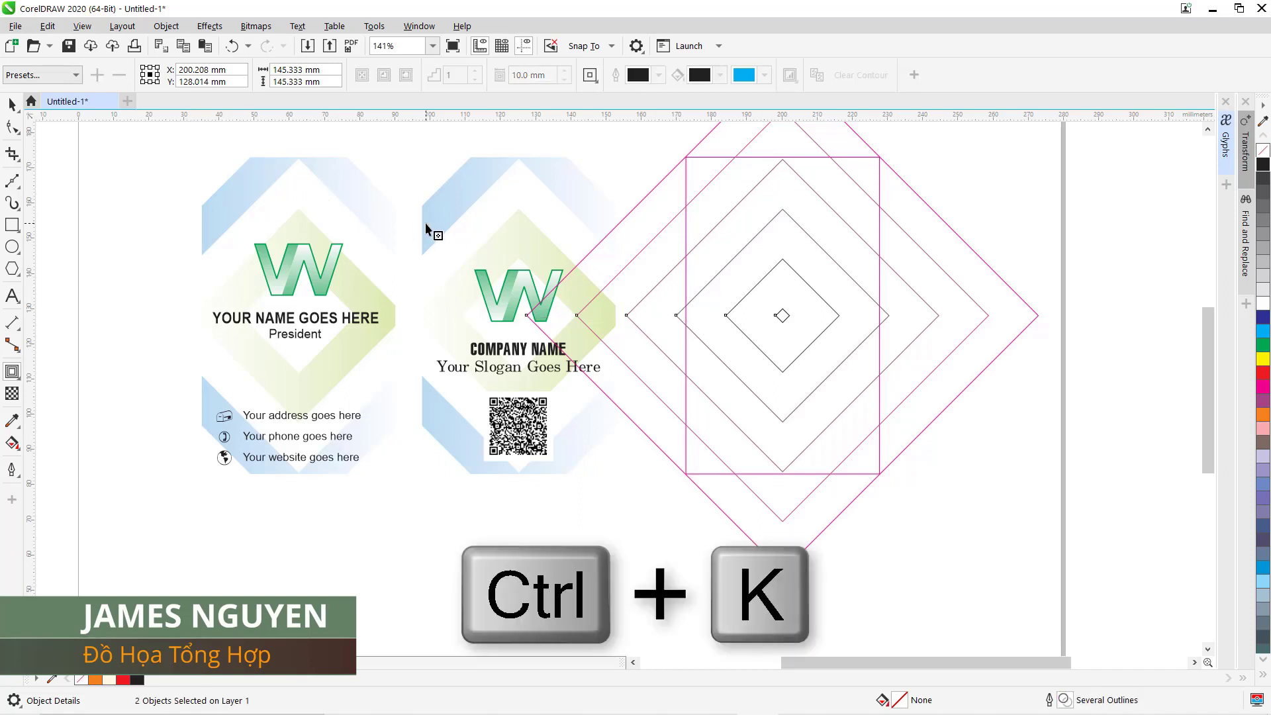
click(12, 105)
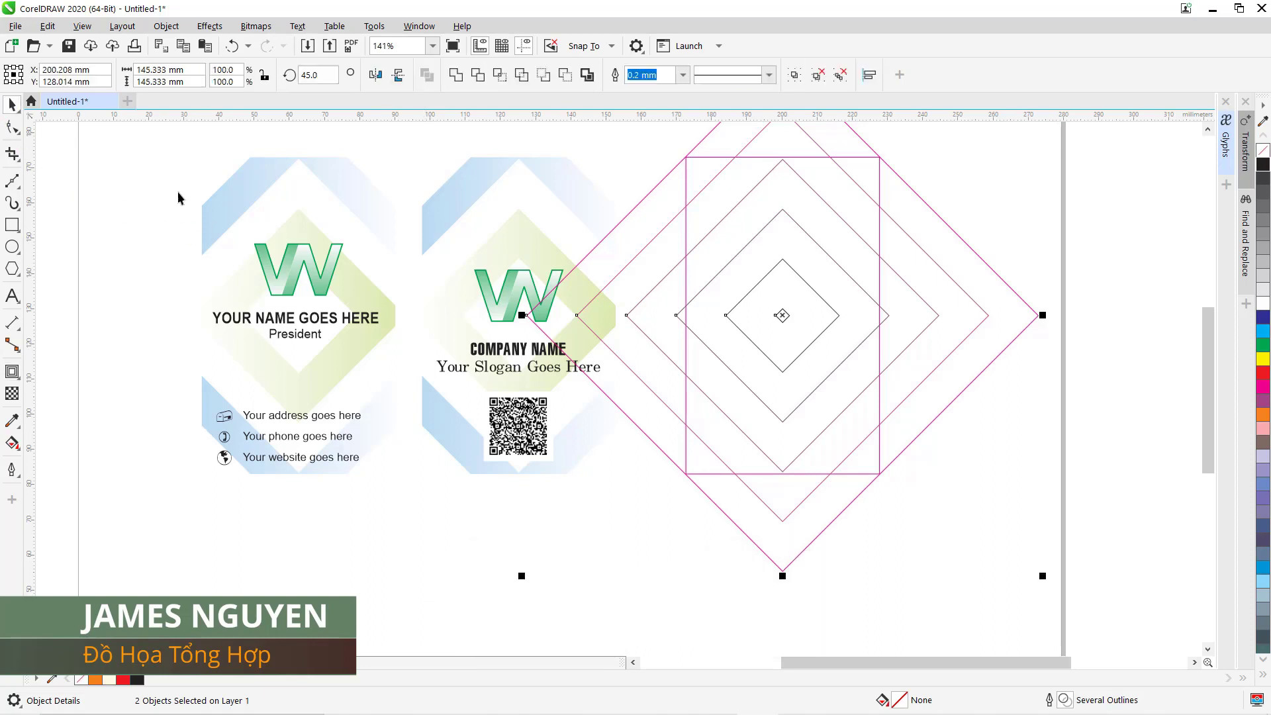
click(717, 355)
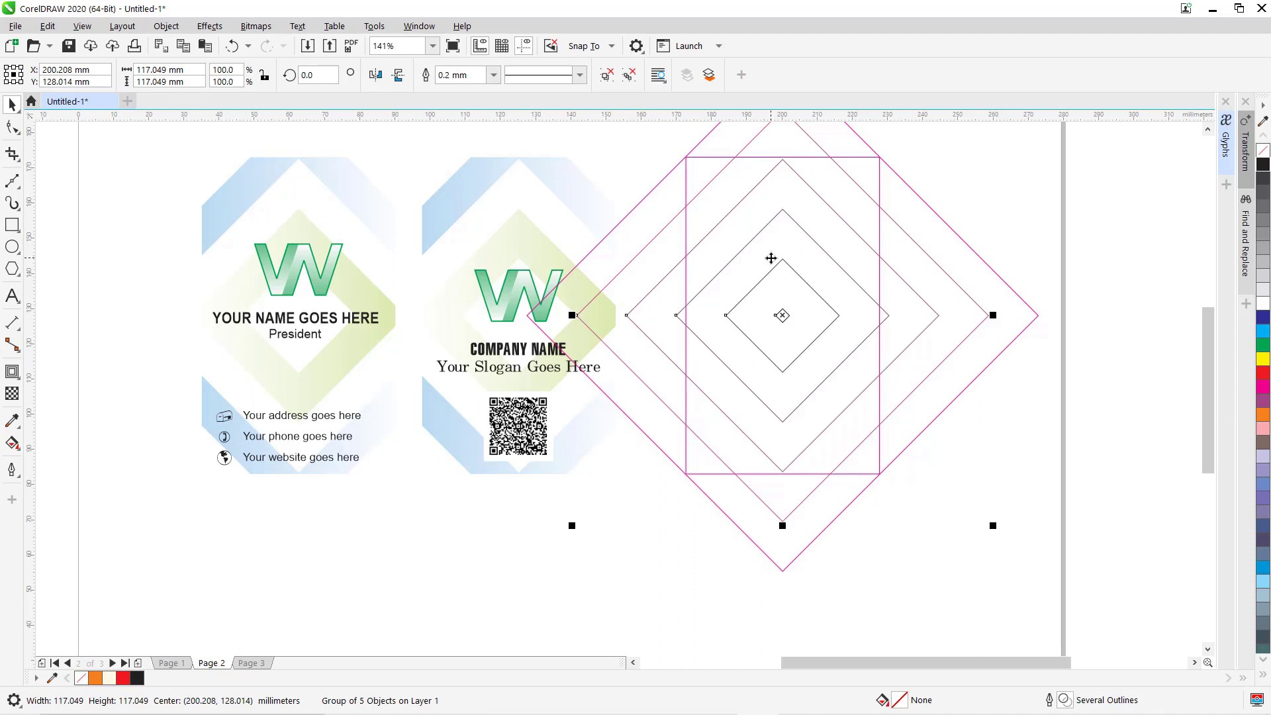
click(627, 77)
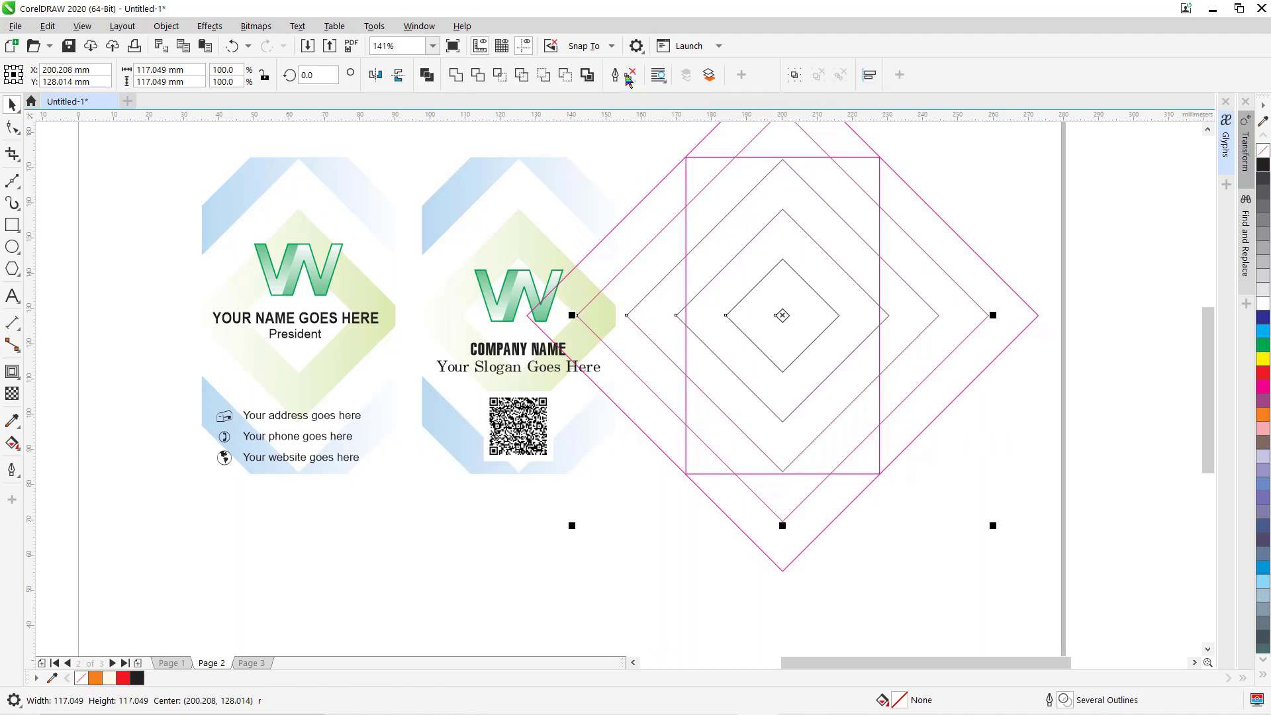
click(720, 529)
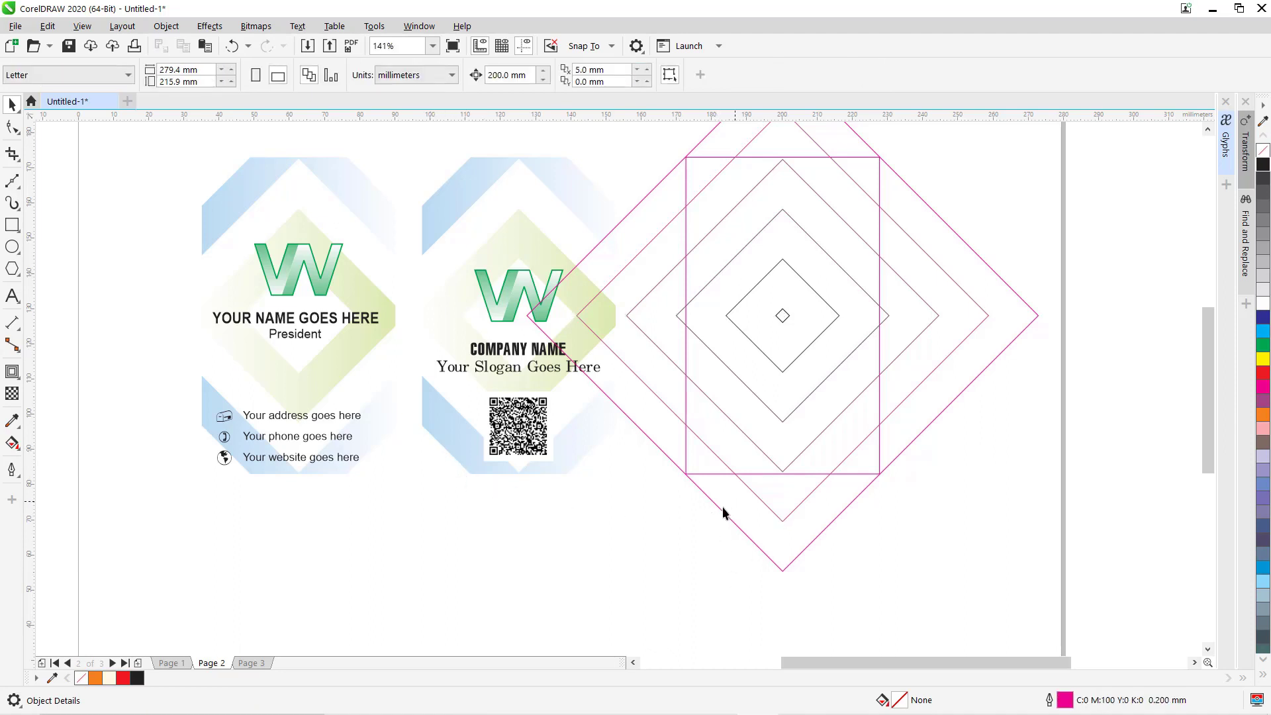
Delete the outermost and tiny centre diamonds, then select the two largest remaining.
click(719, 504)
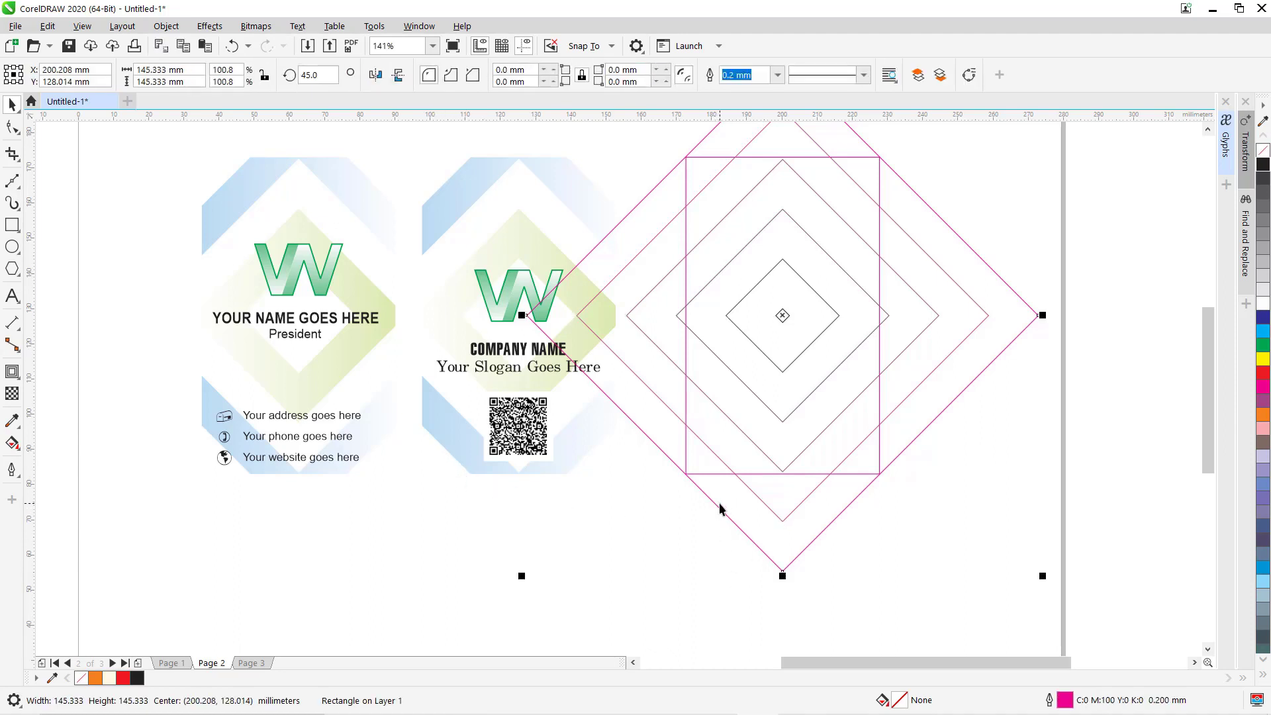
key(Delete)
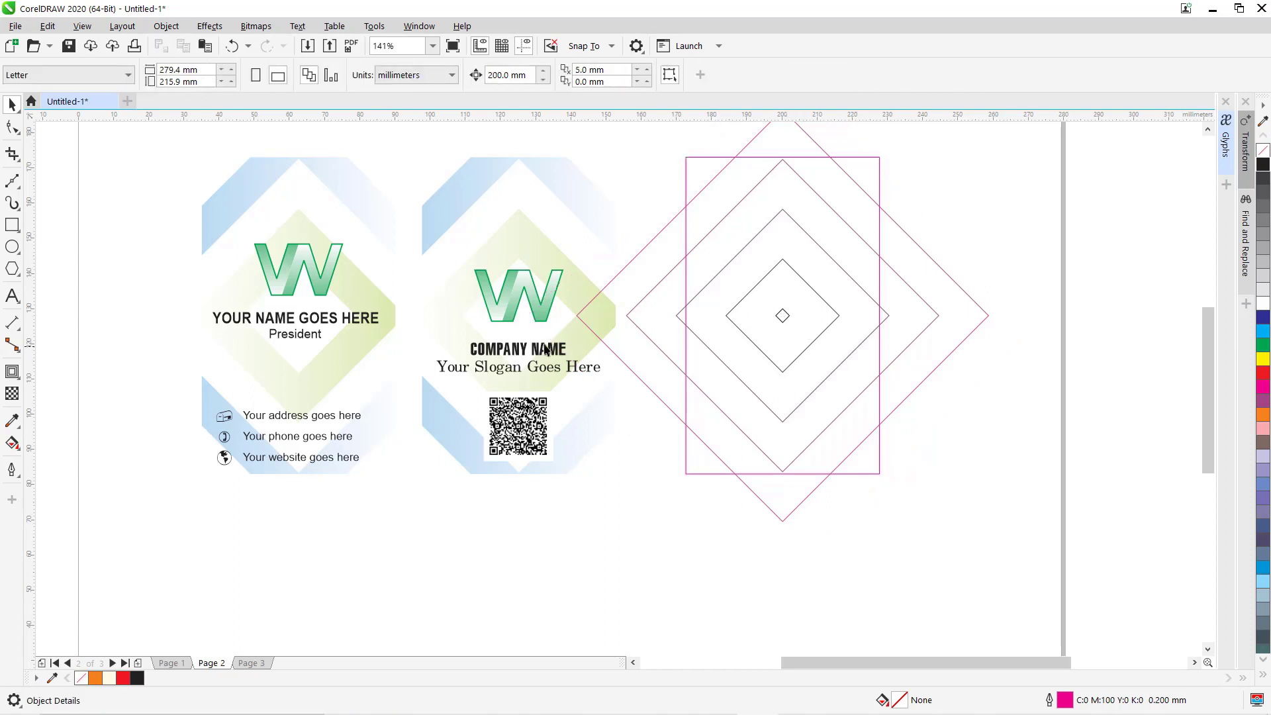
click(787, 313)
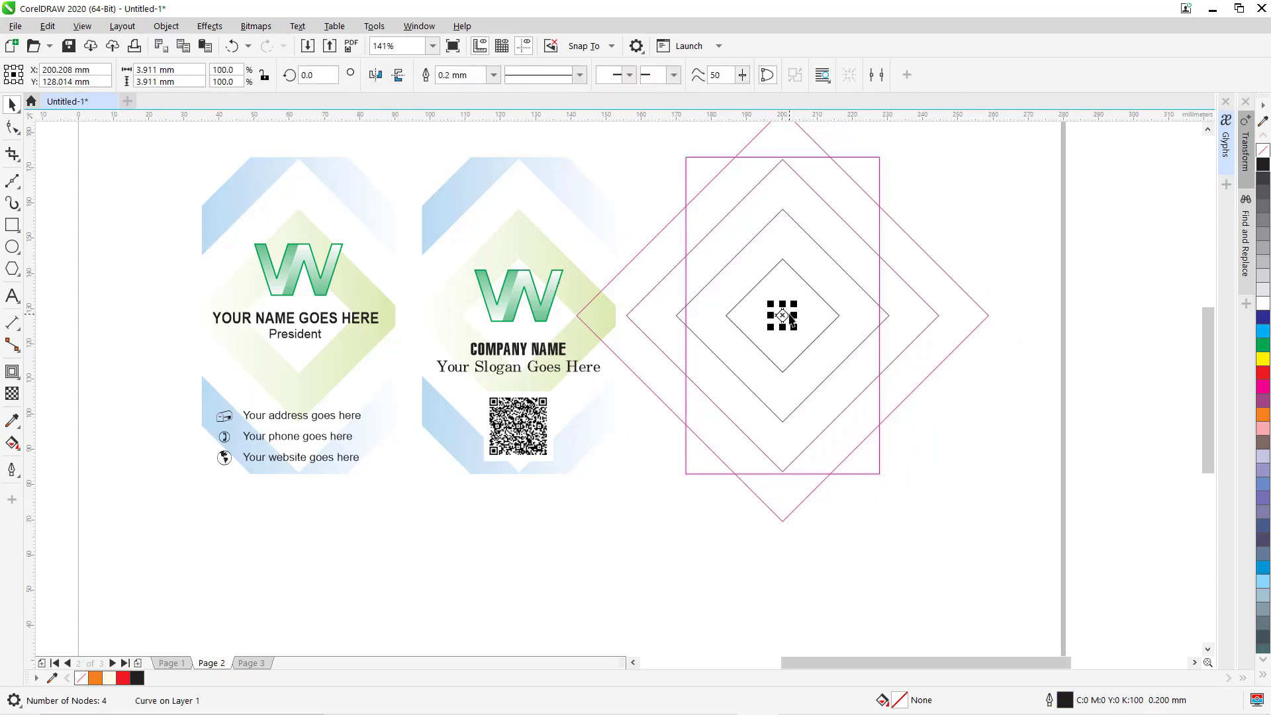
key(Delete)
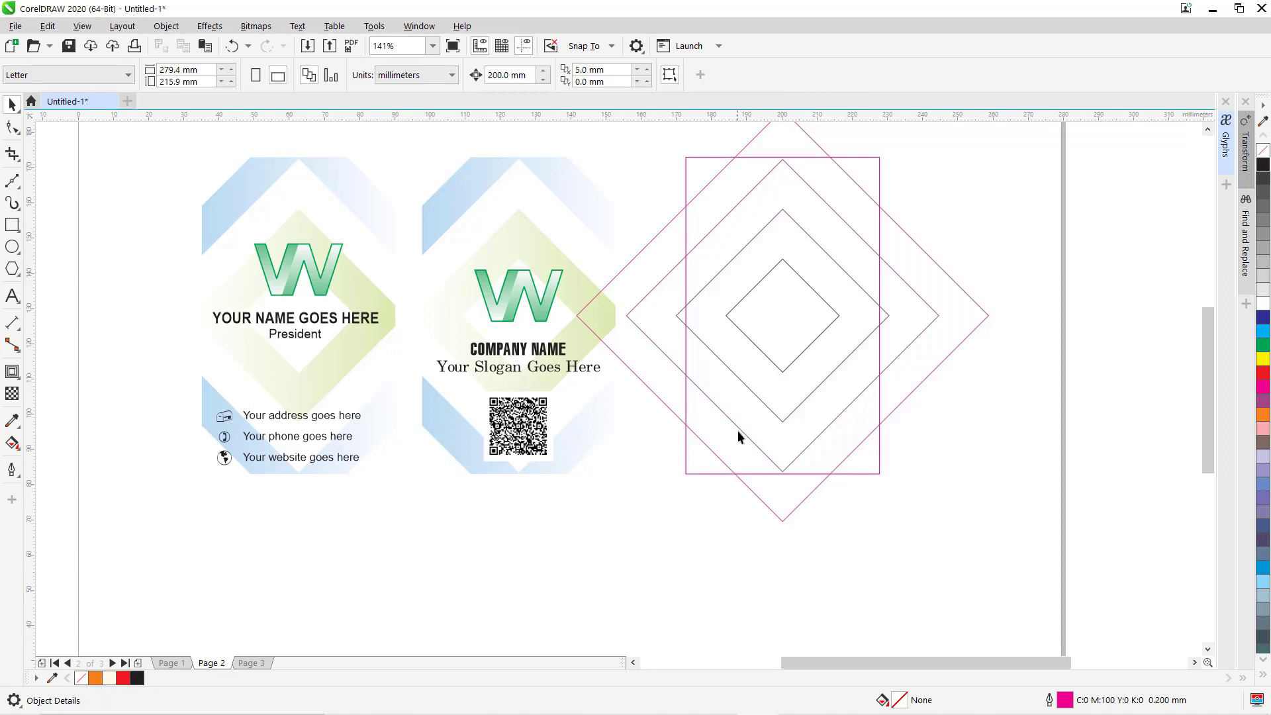
click(737, 428)
click(693, 490)
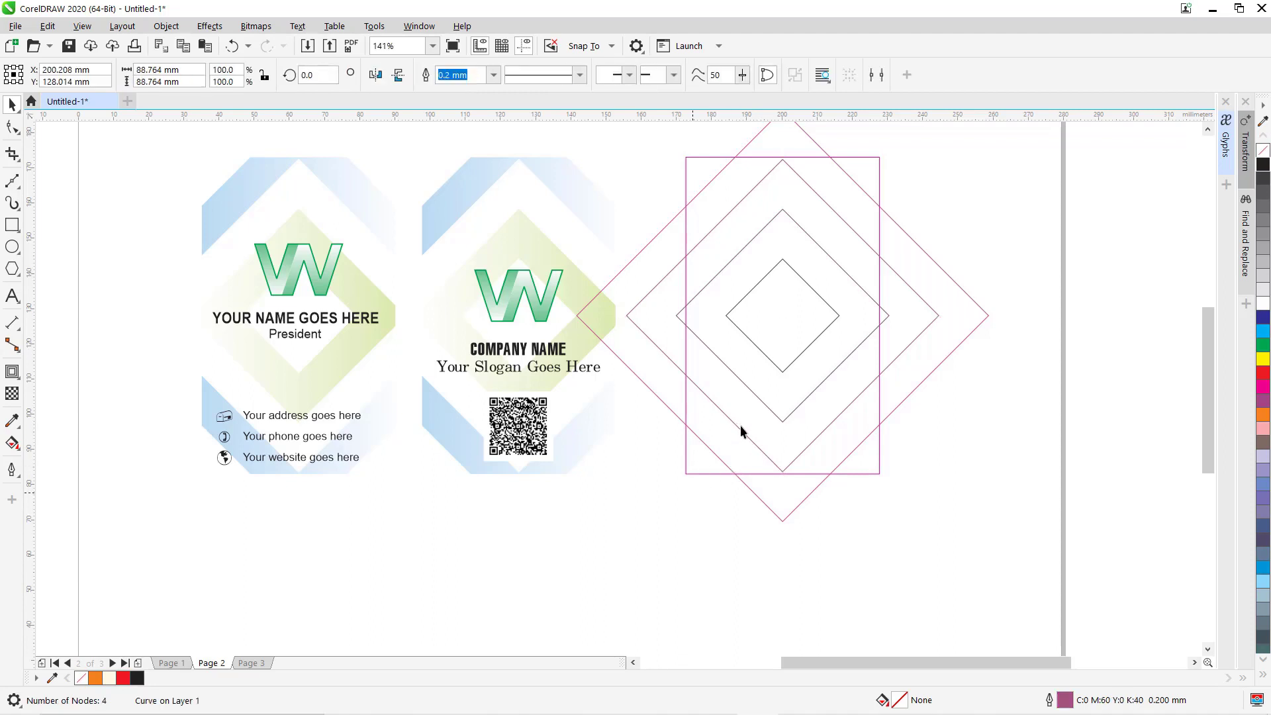
click(741, 429)
shift+click(765, 500)
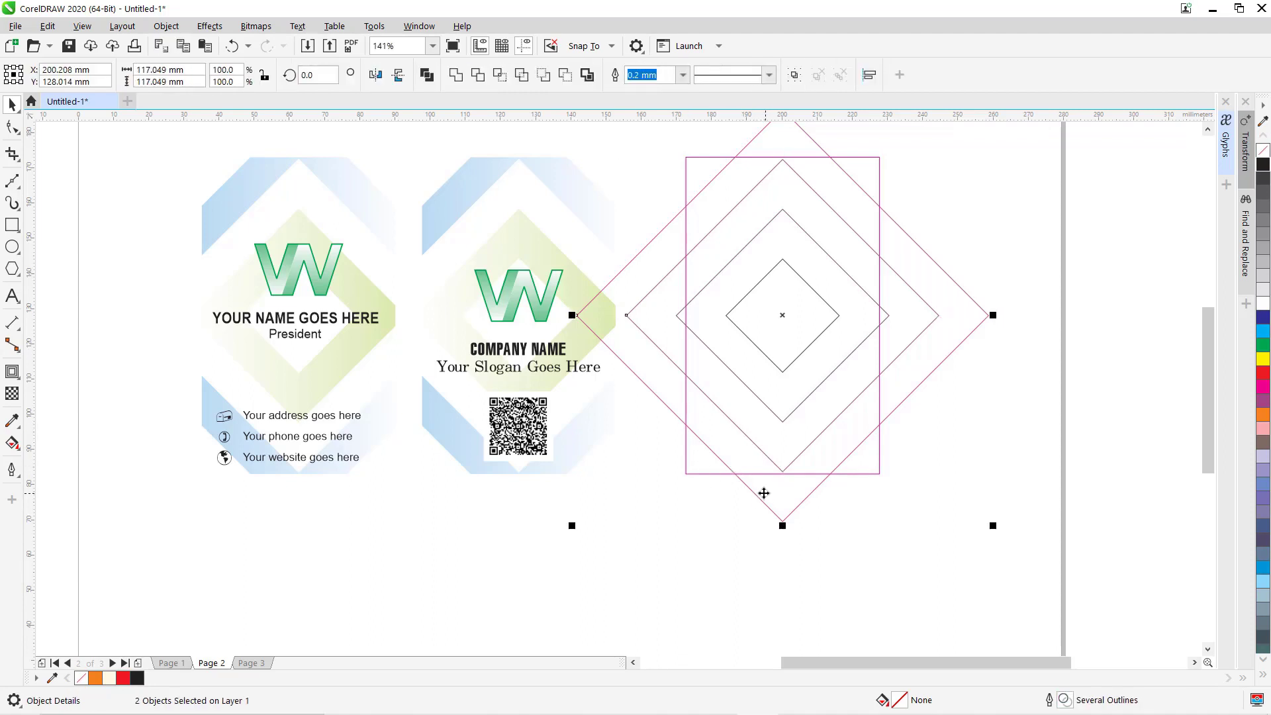
Combine the two outer diamonds into one frame filled orange.
click(427, 74)
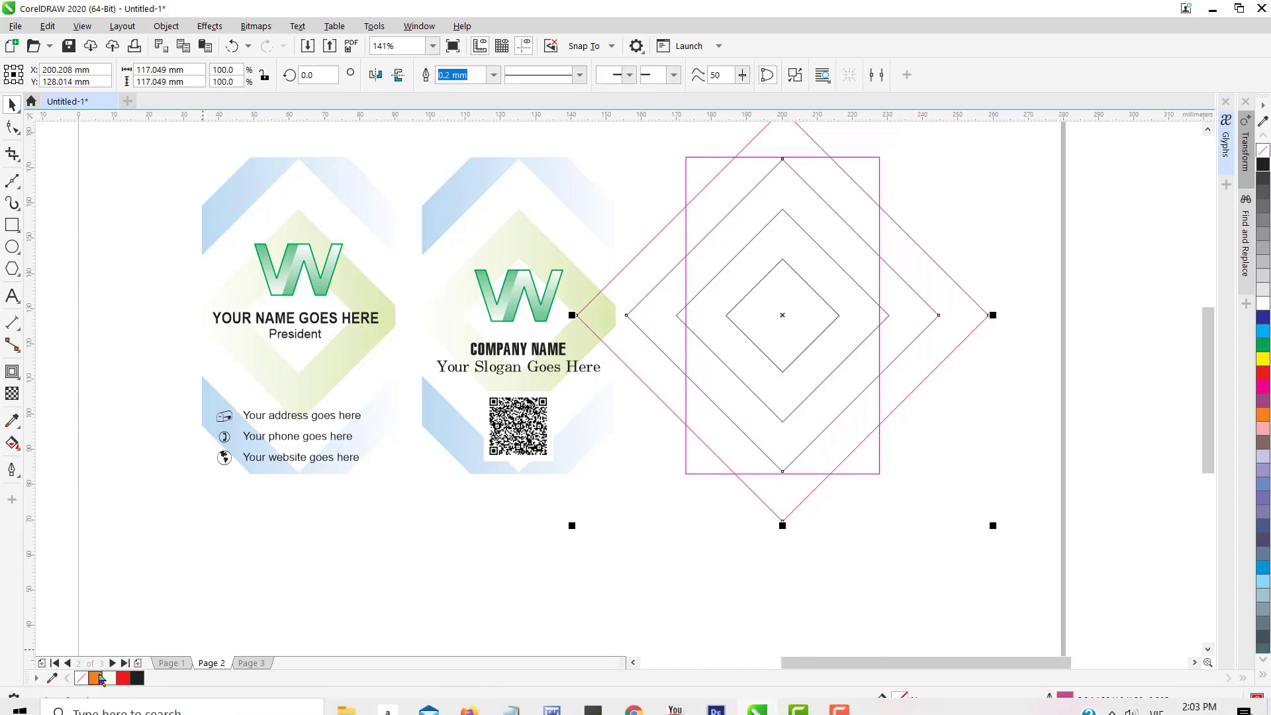
click(96, 678)
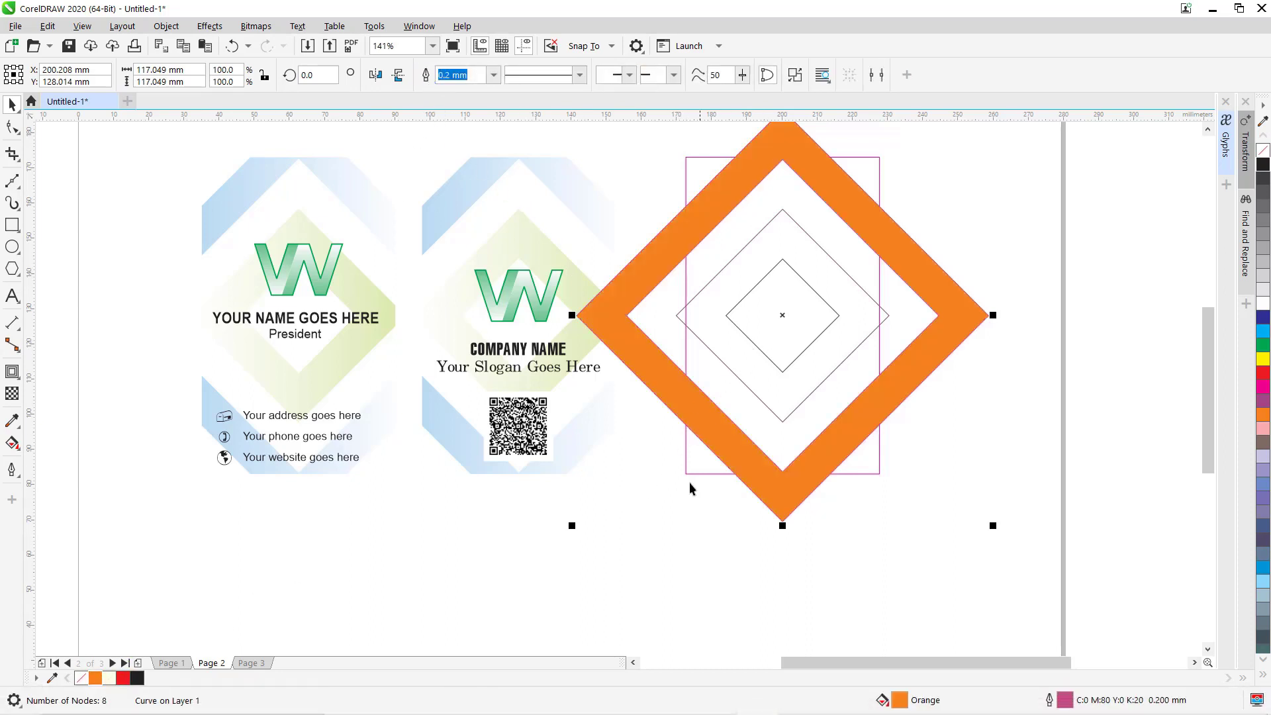
click(689, 552)
Combine the two inner diamonds into a ring filled red.
click(748, 330)
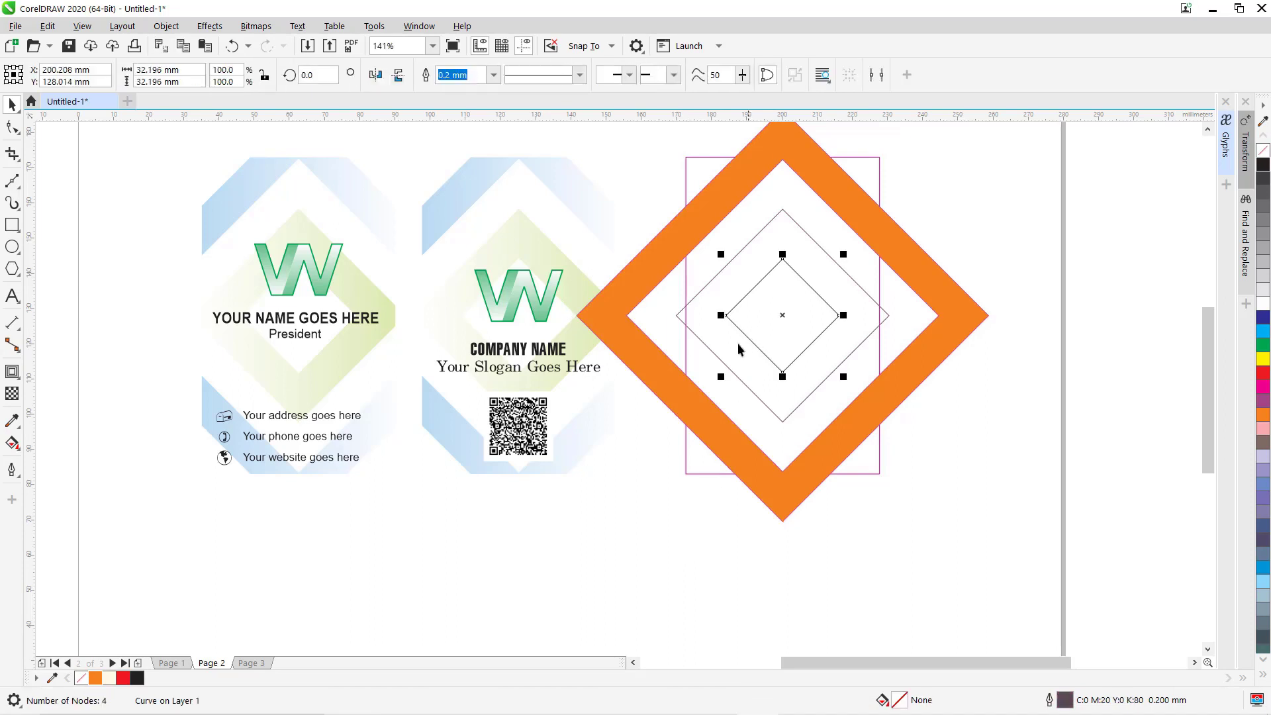
shift+click(705, 336)
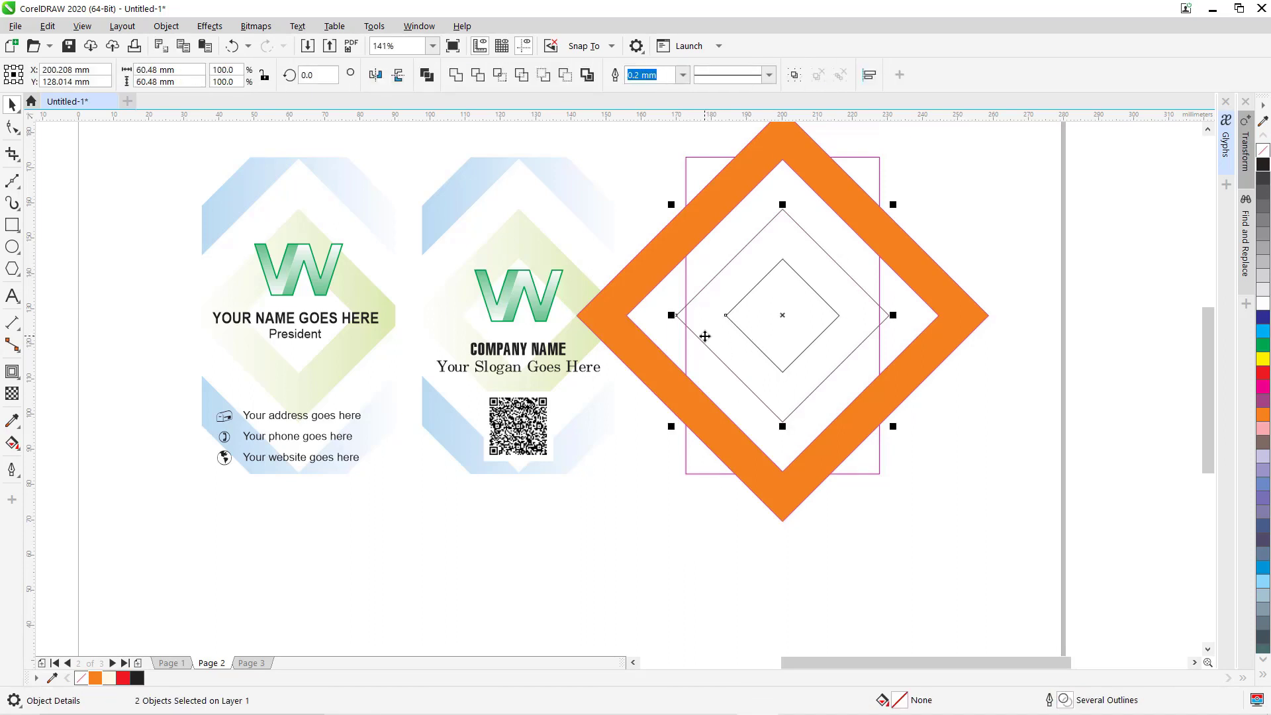
click(427, 75)
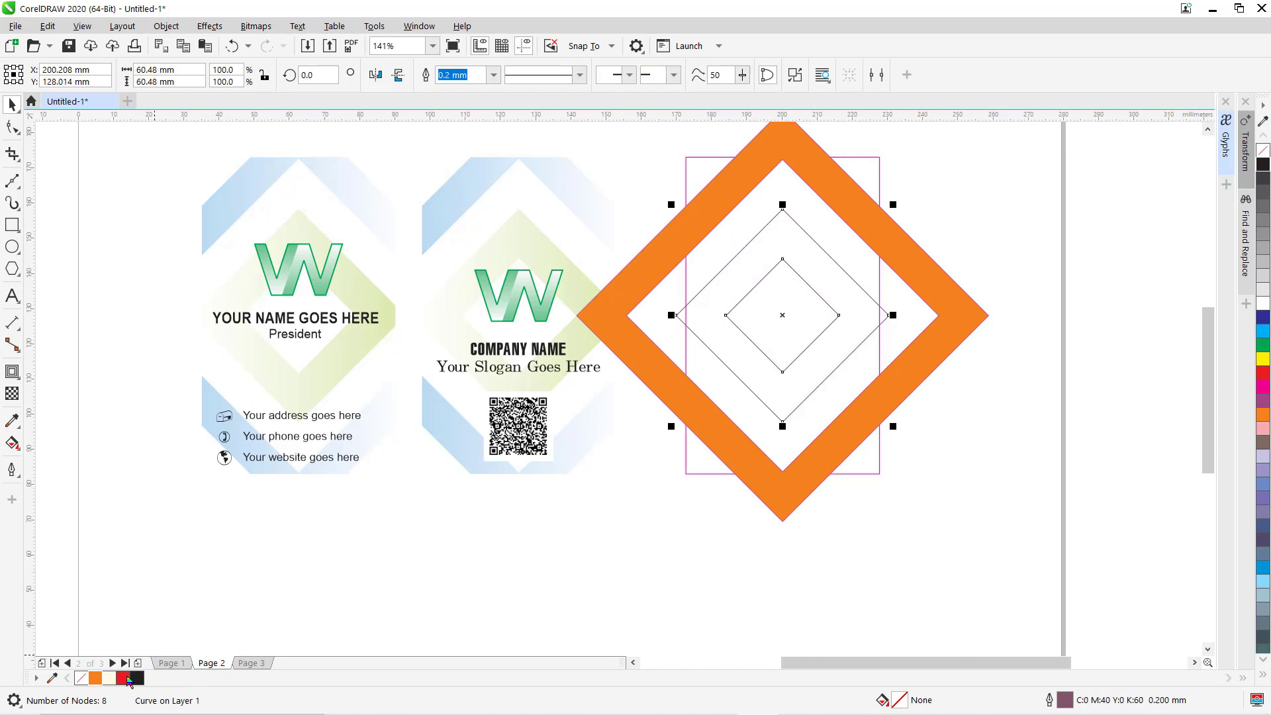
click(123, 677)
click(485, 609)
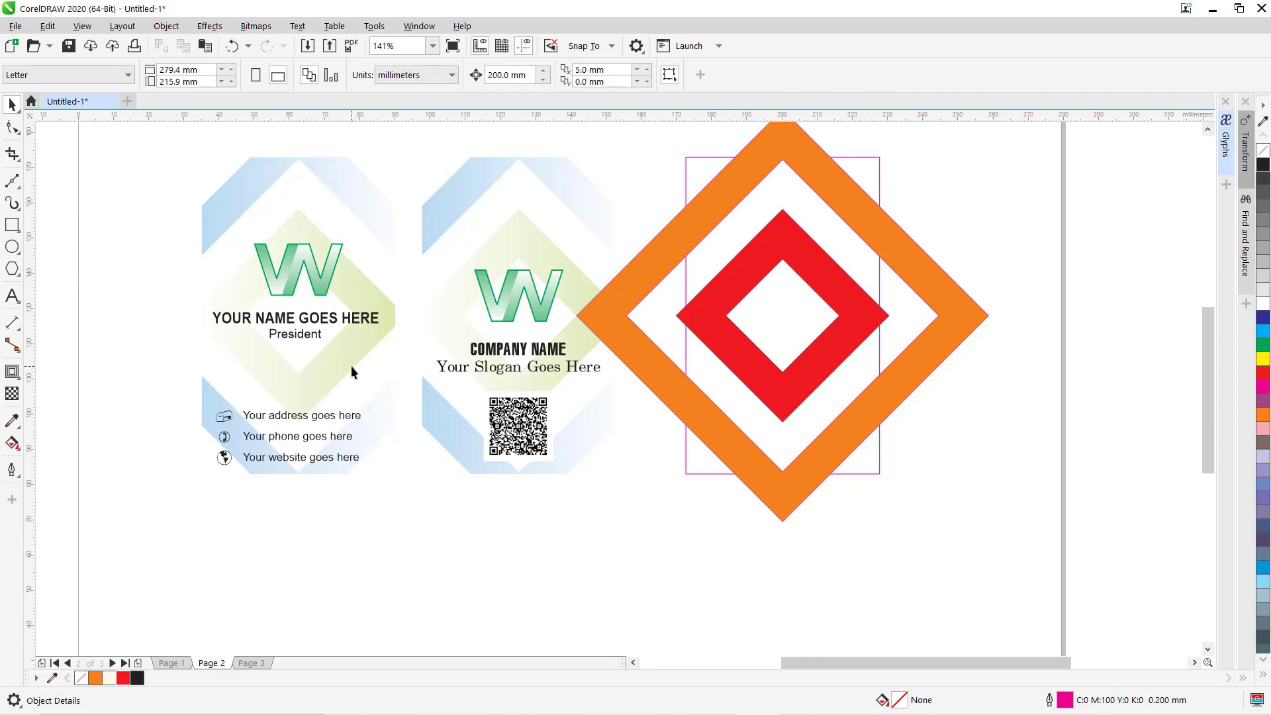
Give the orange frame a left-to-right gradient starting with the card's light blue.
click(12, 447)
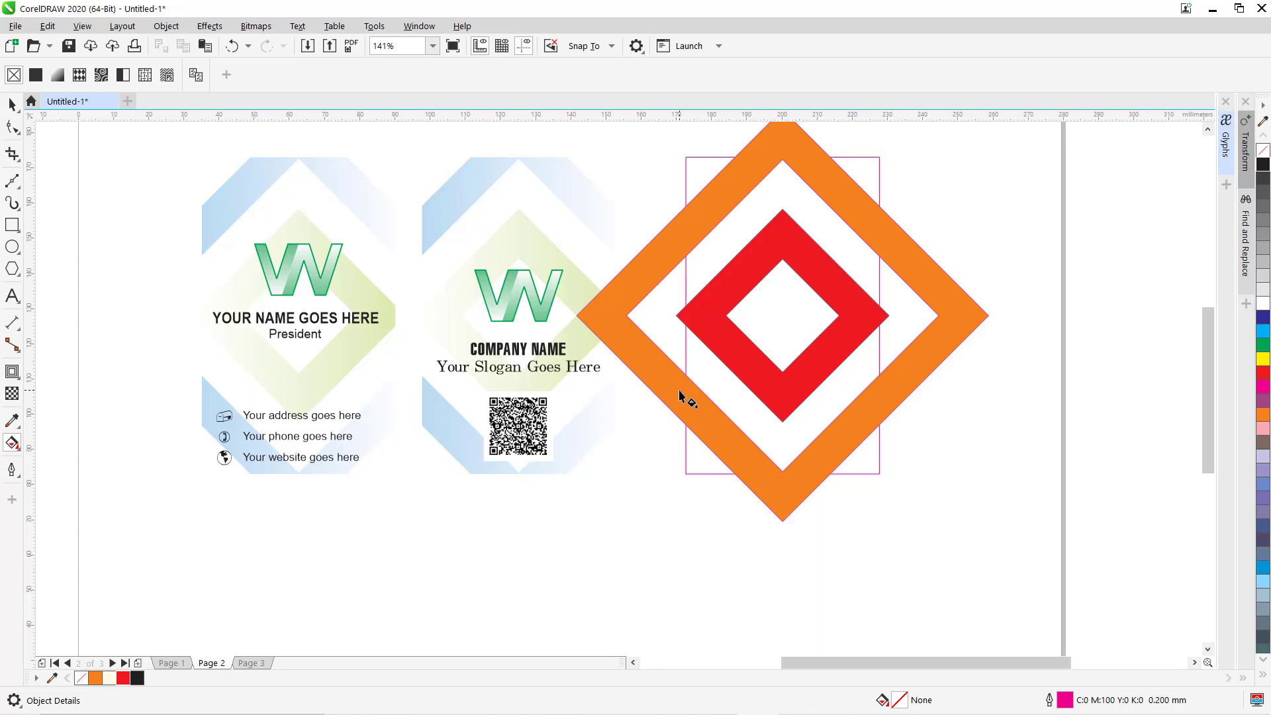
click(823, 399)
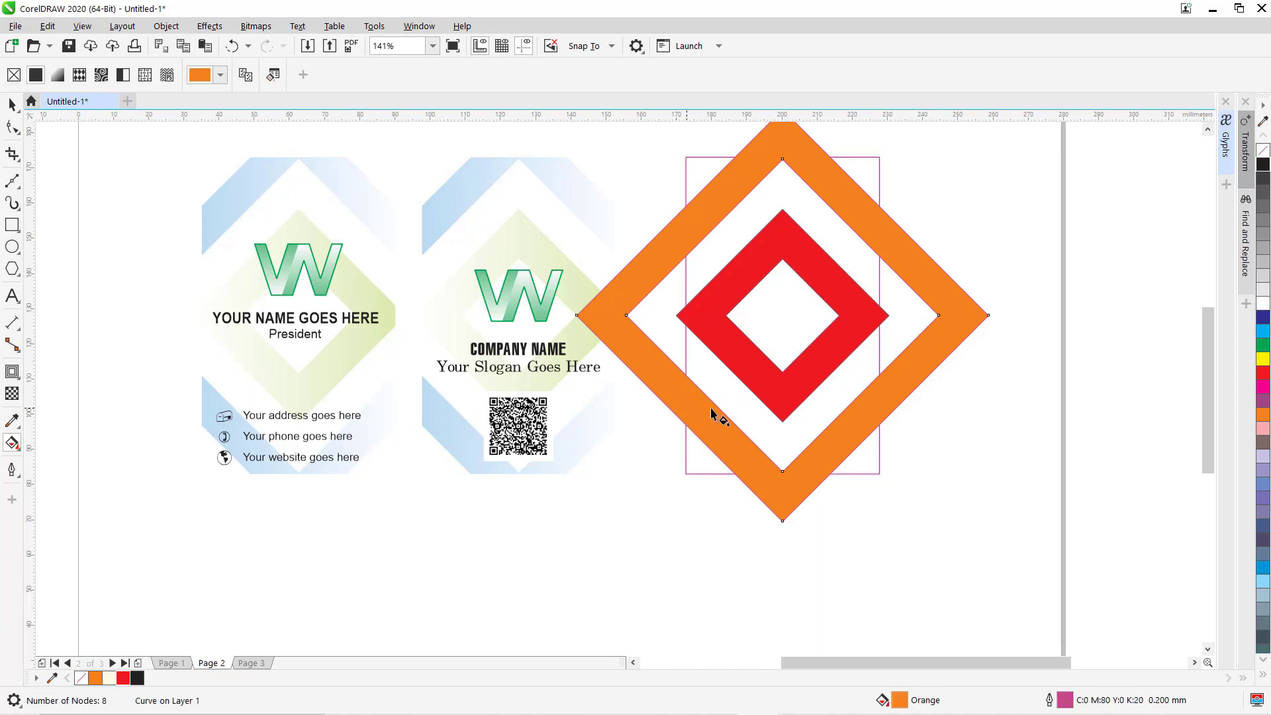
drag(685, 408, 894, 408)
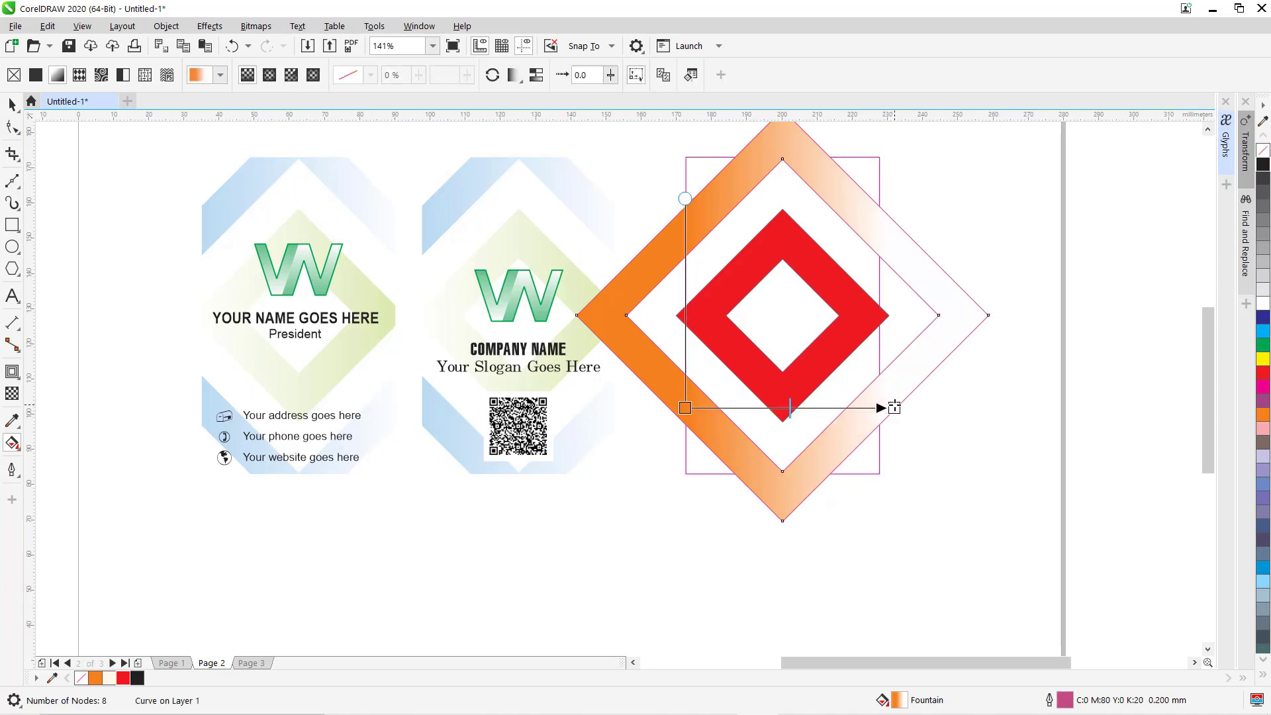
click(684, 407)
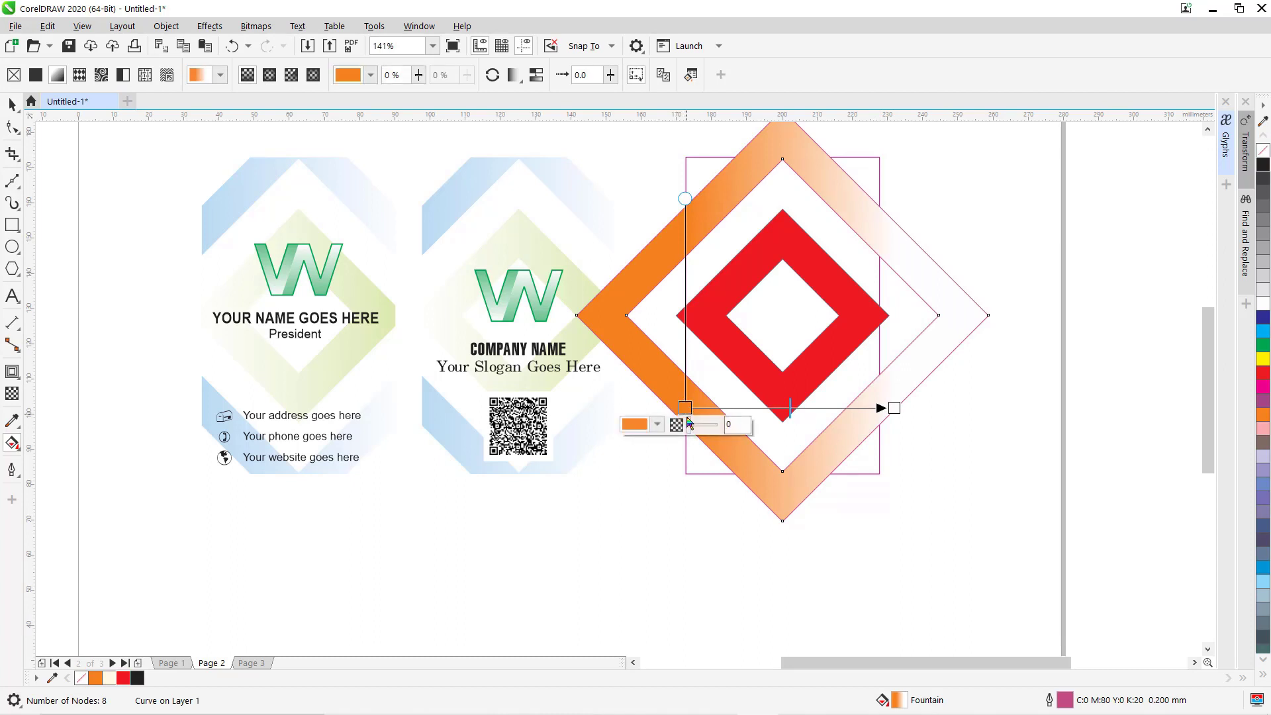
click(660, 429)
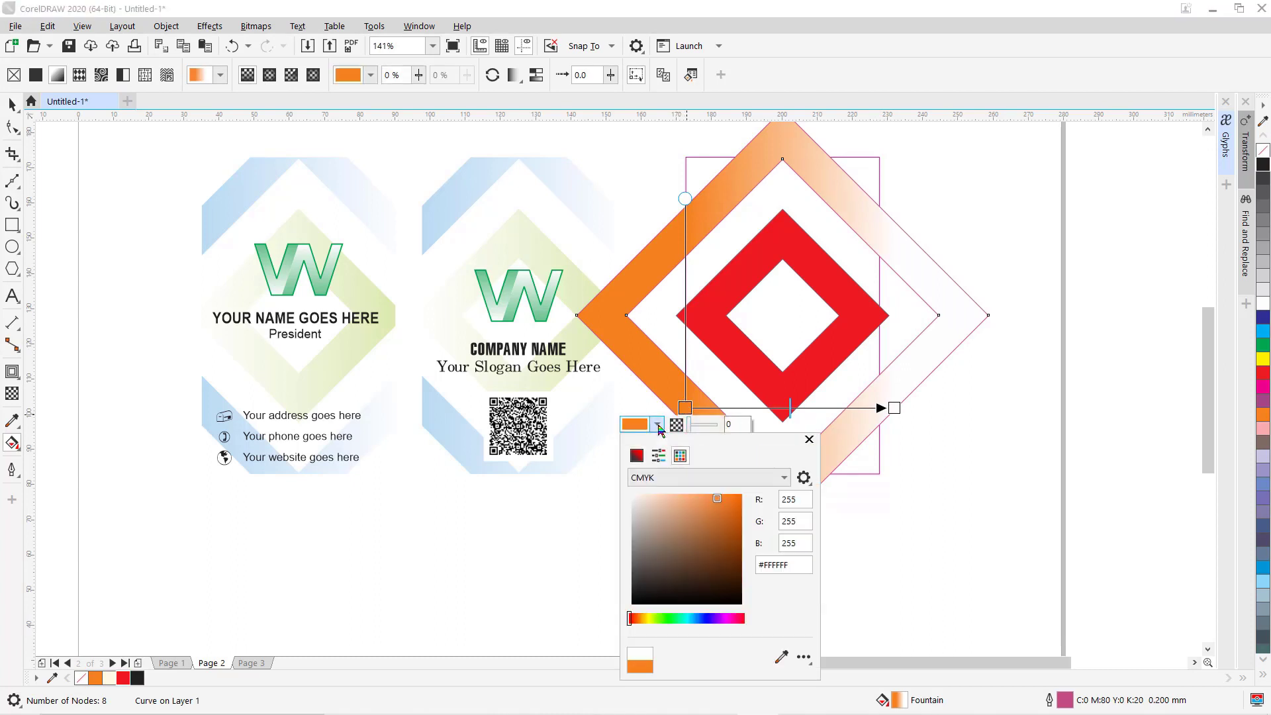
click(782, 679)
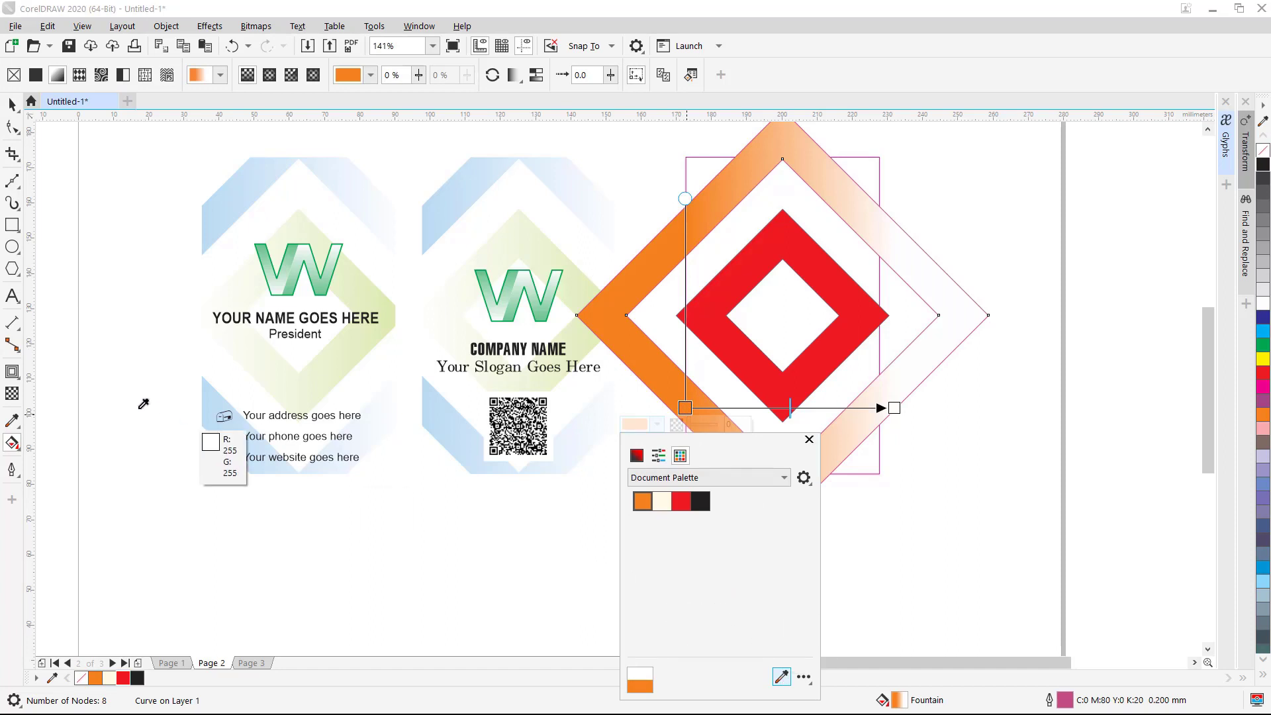
click(209, 390)
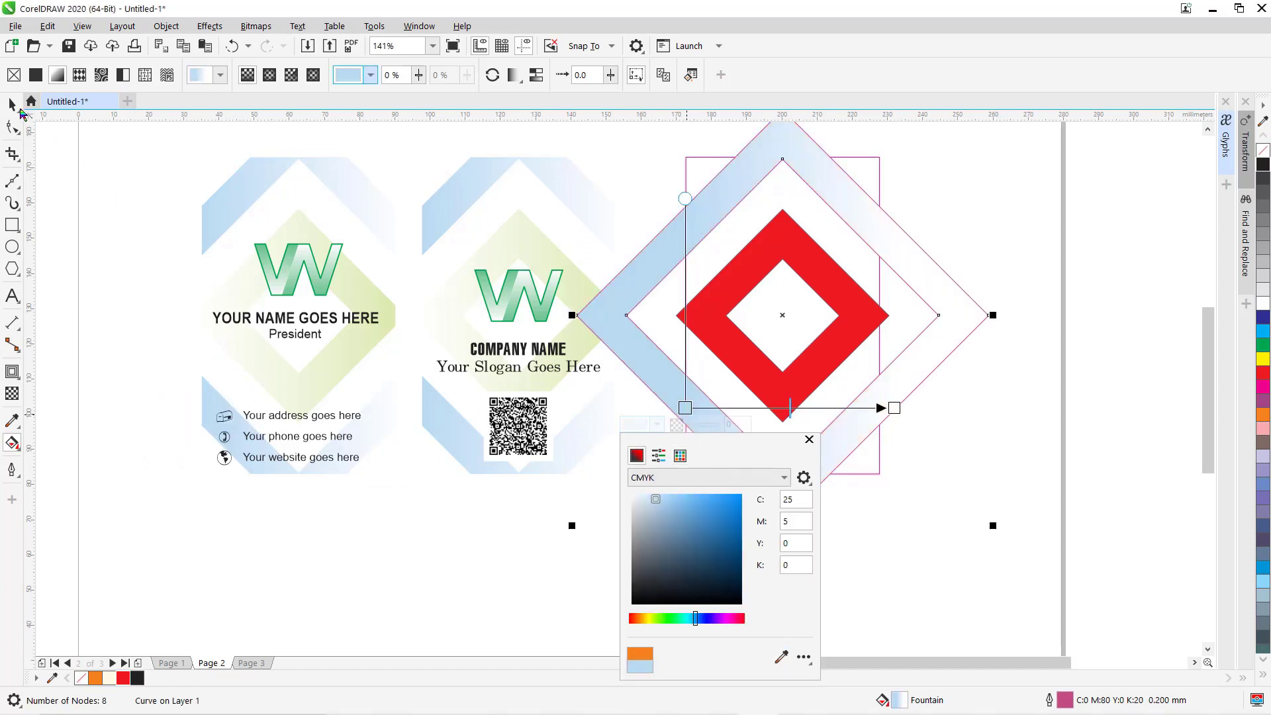
click(12, 105)
click(12, 105)
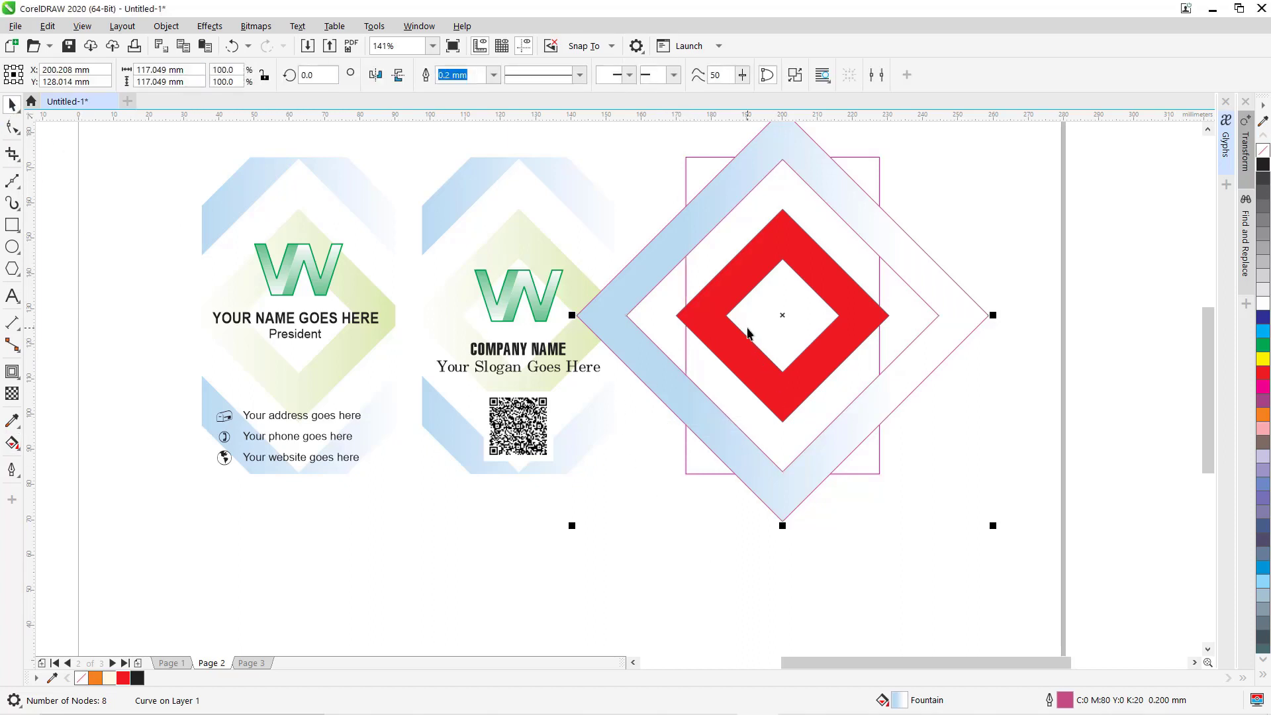
click(727, 285)
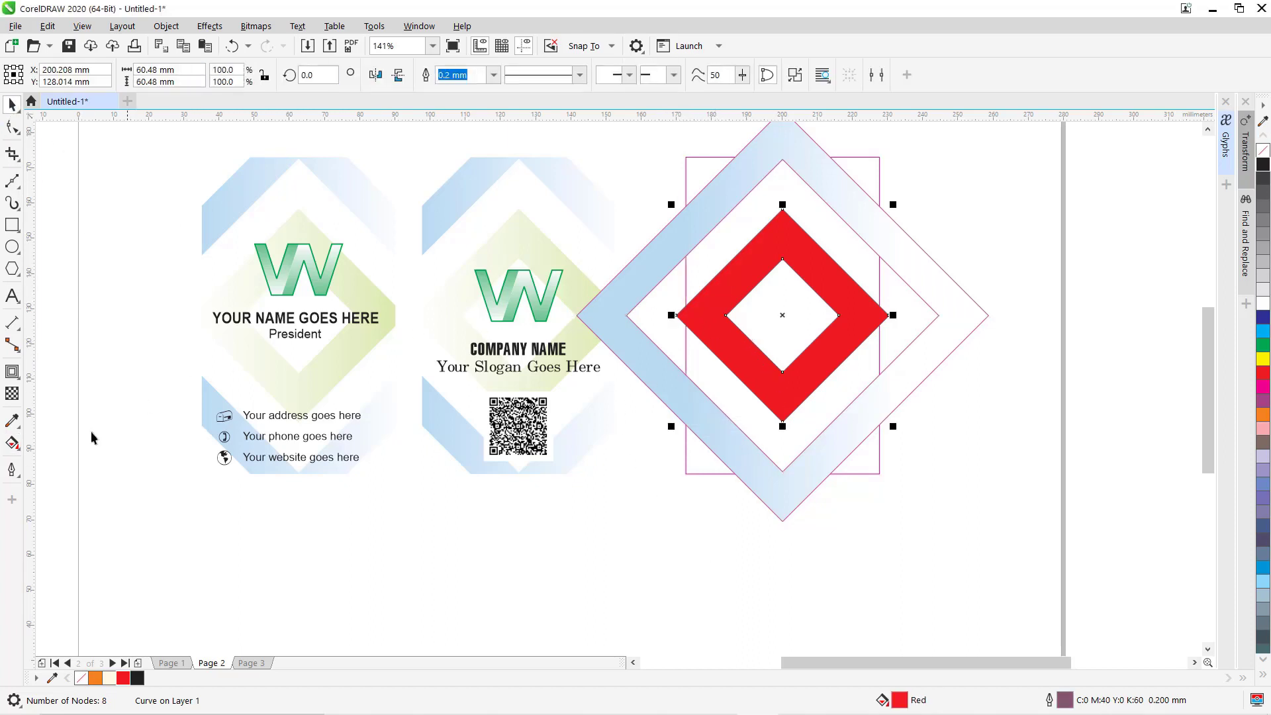
click(12, 443)
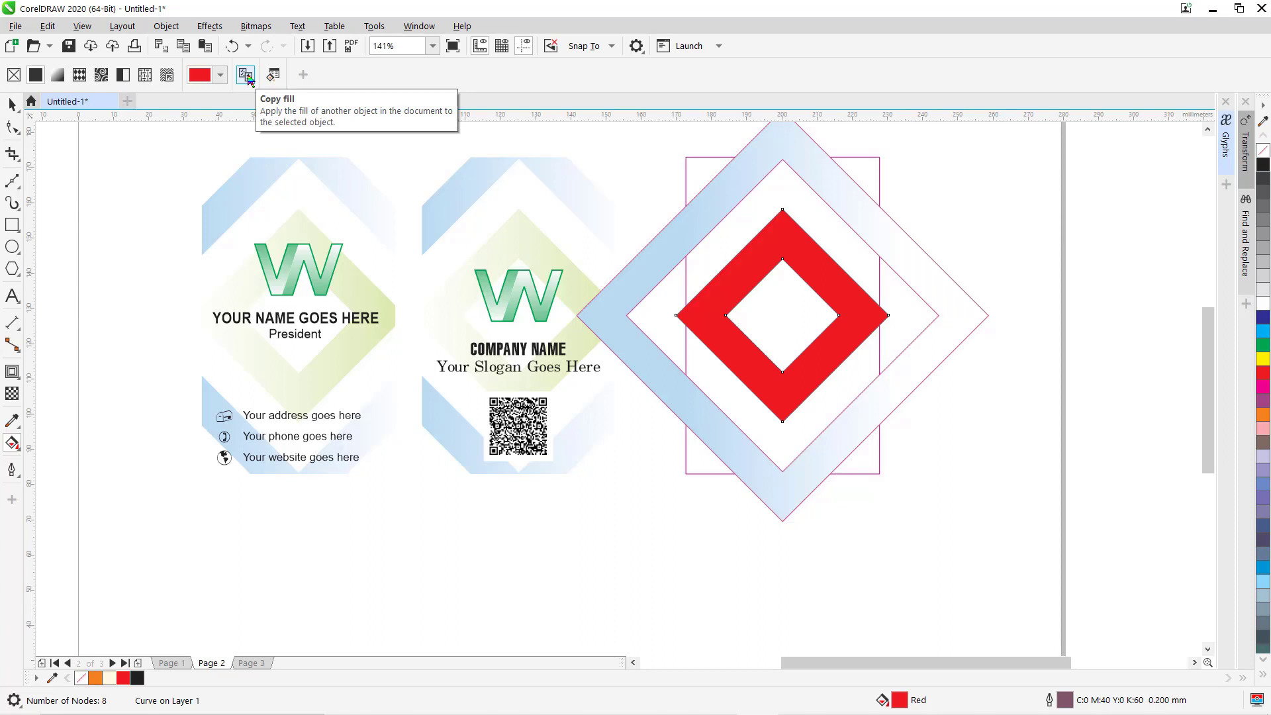
Copy the blue gradient onto the red ring and set its start colour to the card's pale green.
click(648, 268)
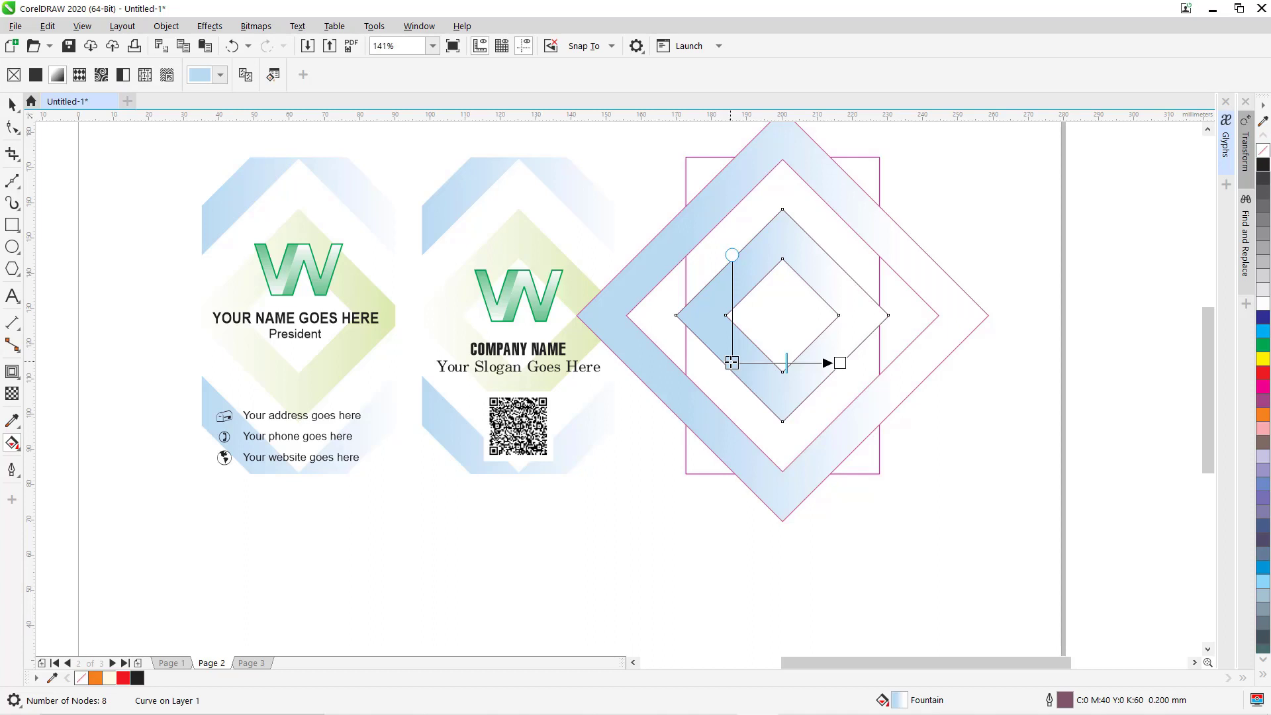
click(732, 362)
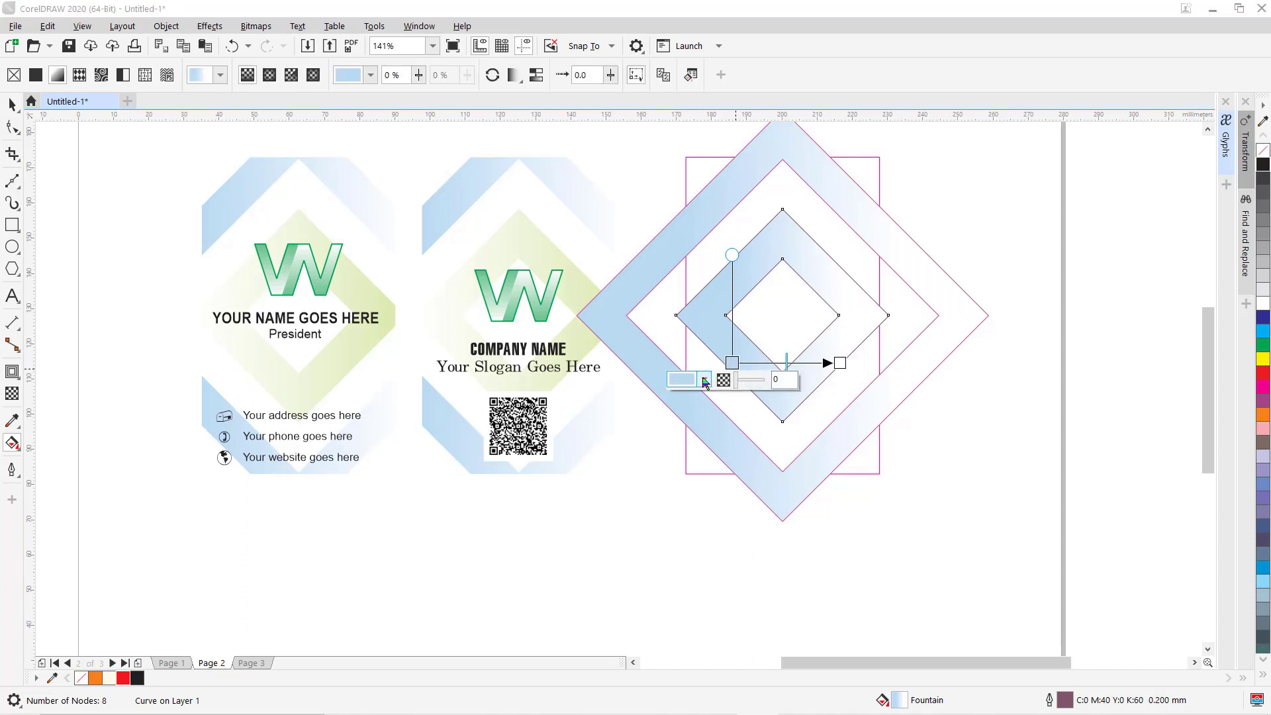
click(705, 380)
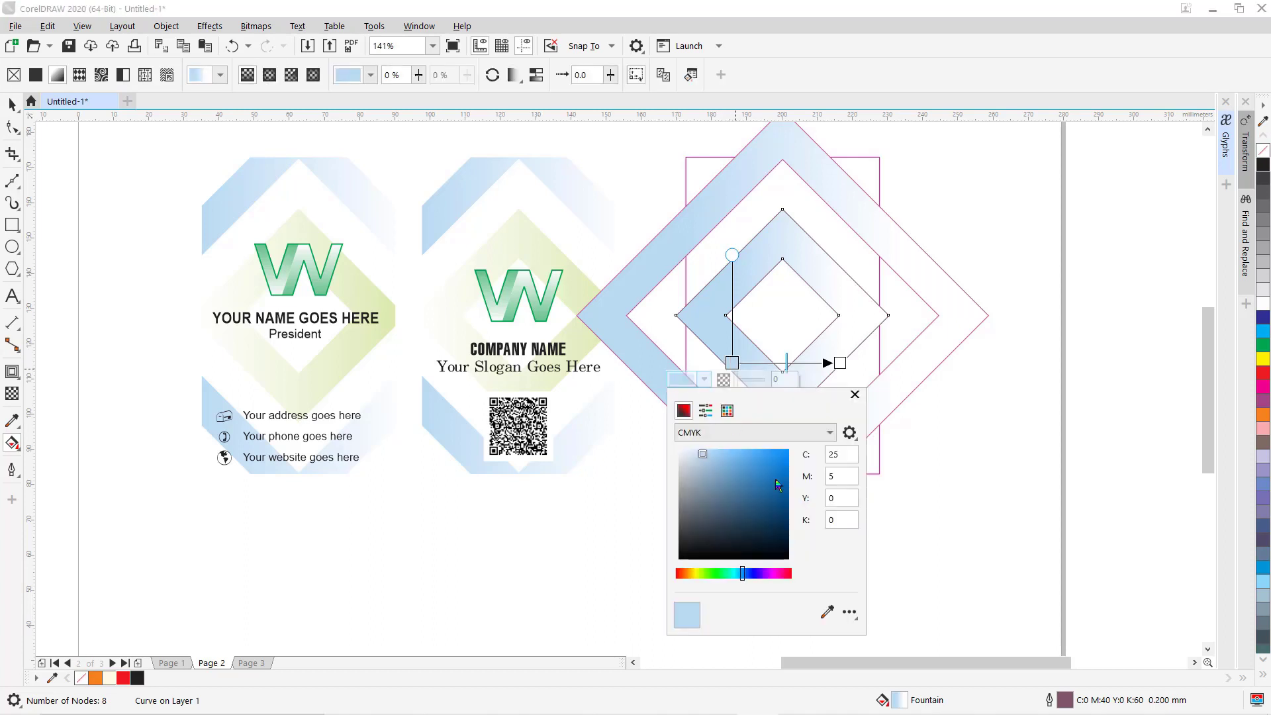
click(832, 613)
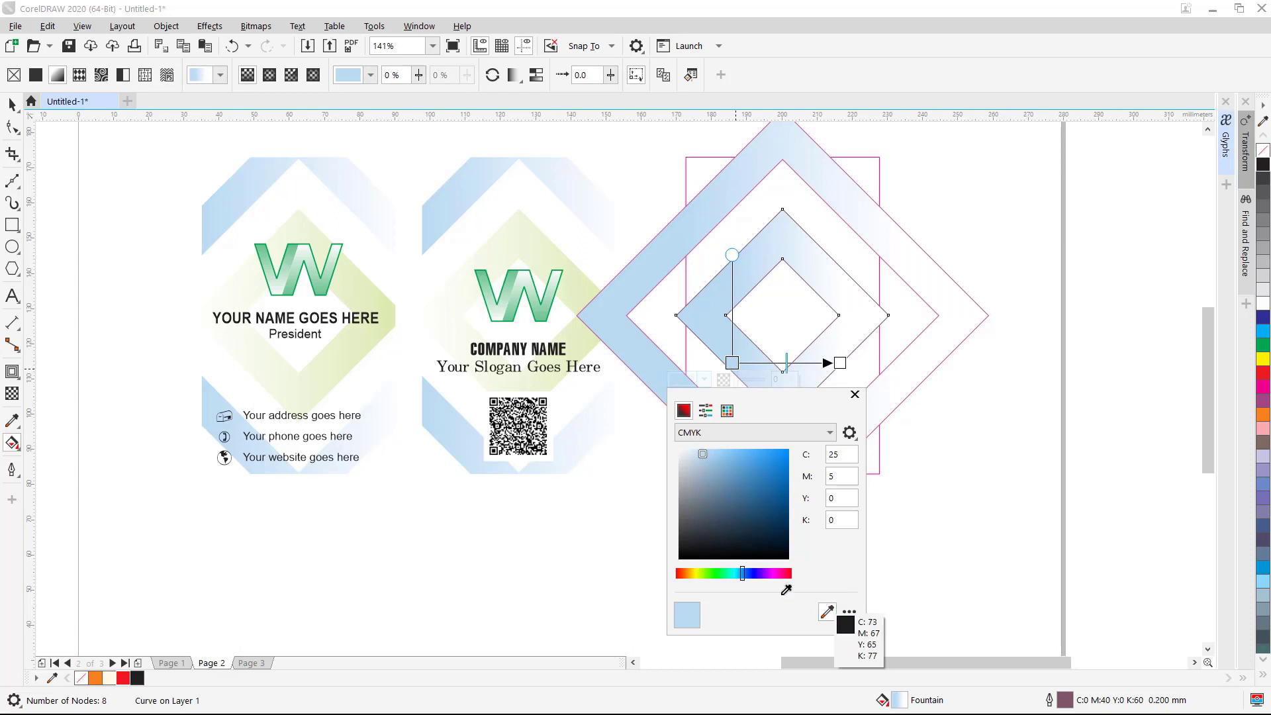
click(394, 309)
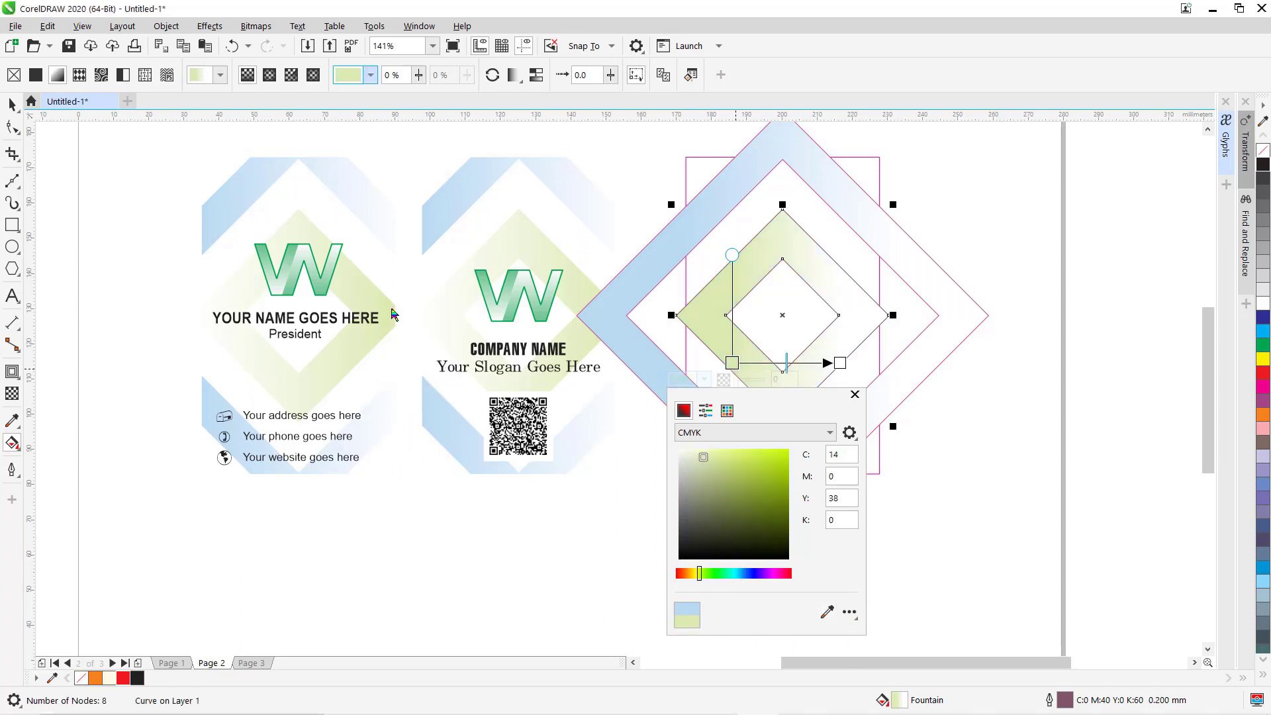
click(17, 108)
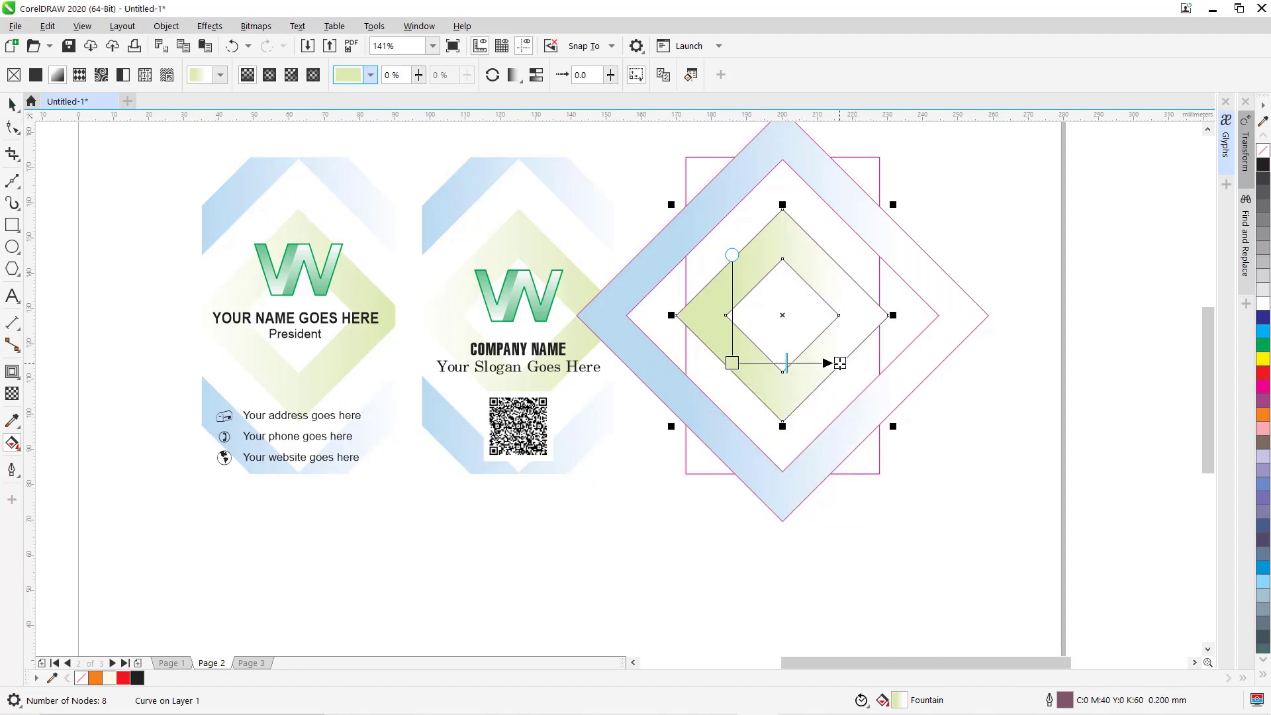
Lengthen both rings' gradients and mirror the green ring to reverse its gradient.
drag(839, 363, 863, 363)
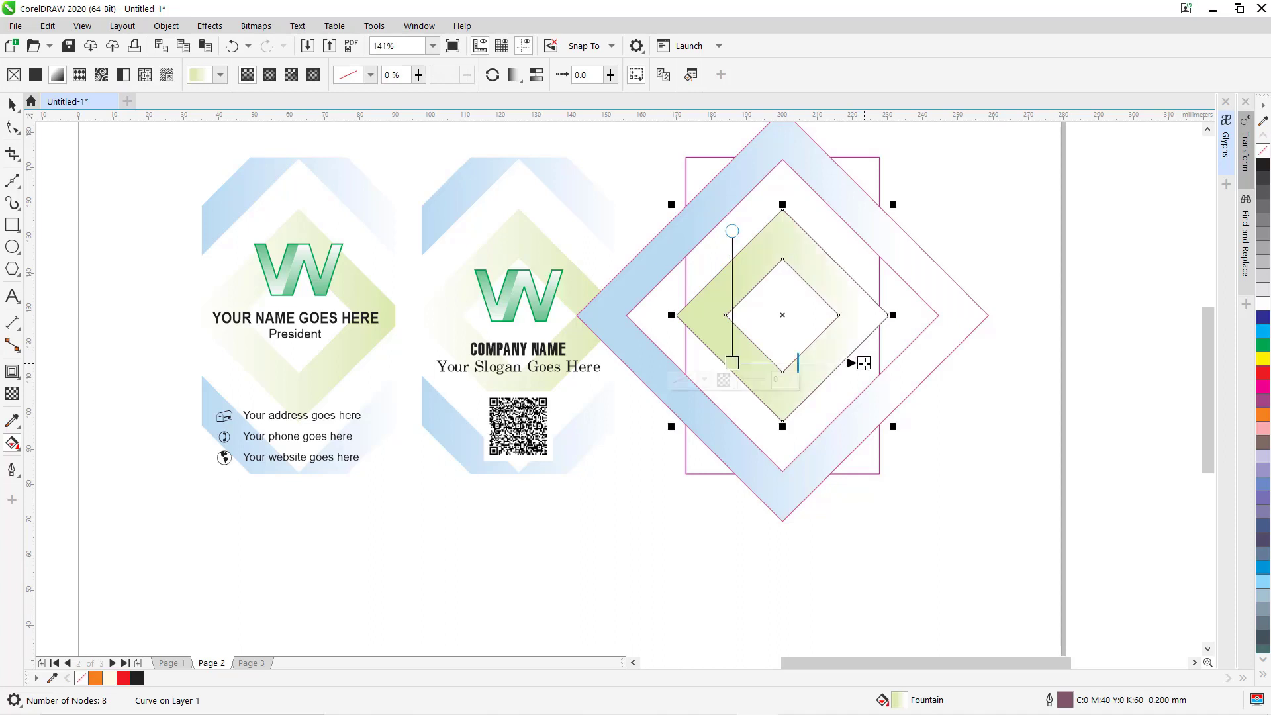
click(948, 343)
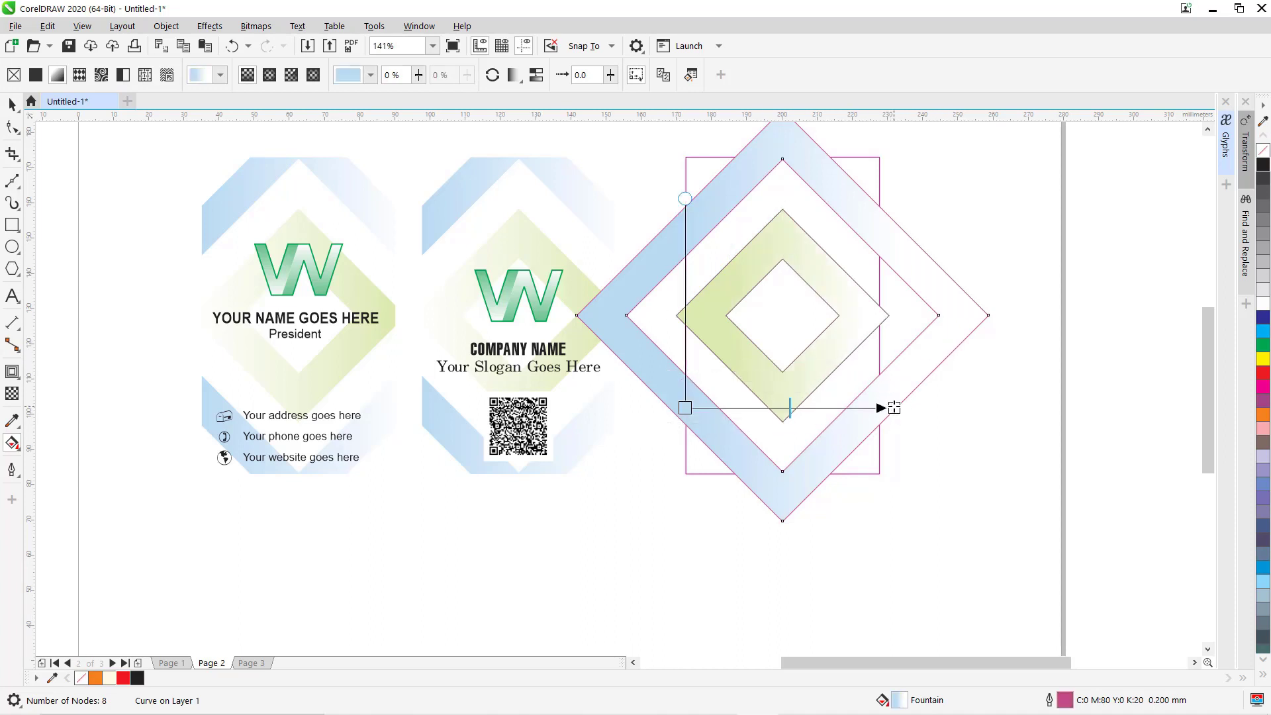
drag(893, 408, 924, 407)
click(688, 408)
key(space)
click(762, 264)
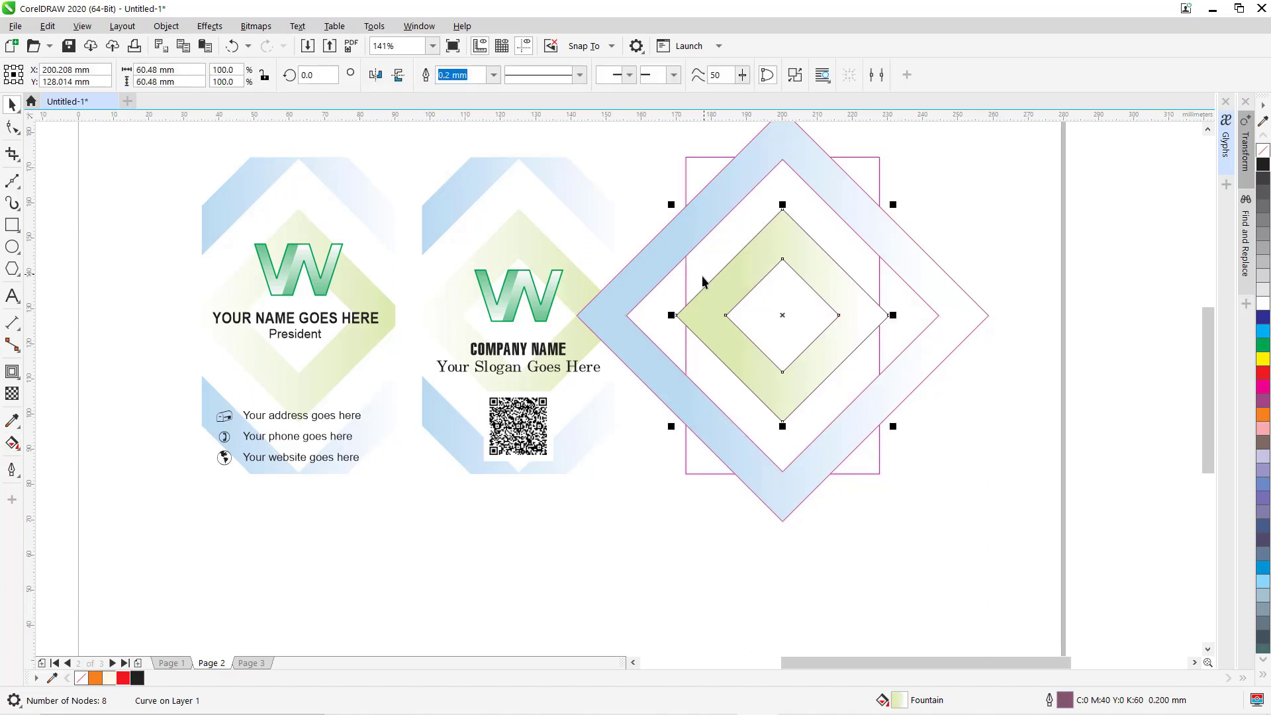
click(375, 75)
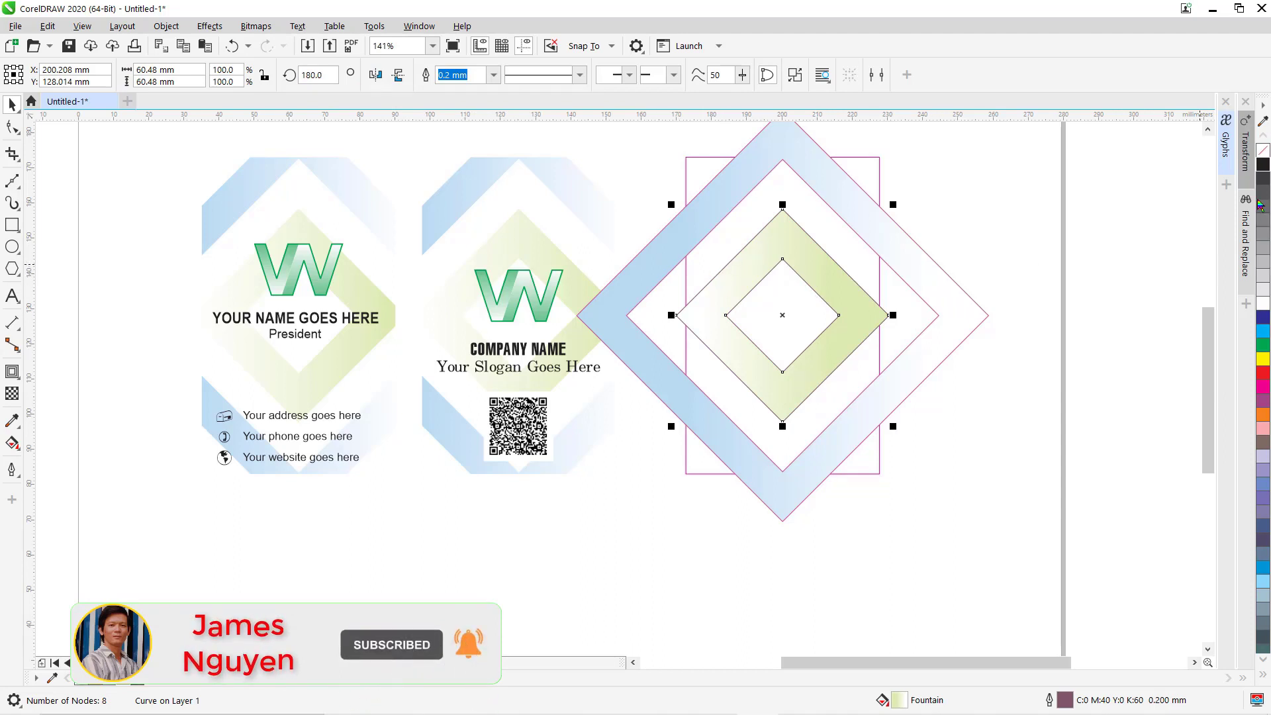
Remove the outlines from the green and blue diamond rings and select both.
right_click(1263, 151)
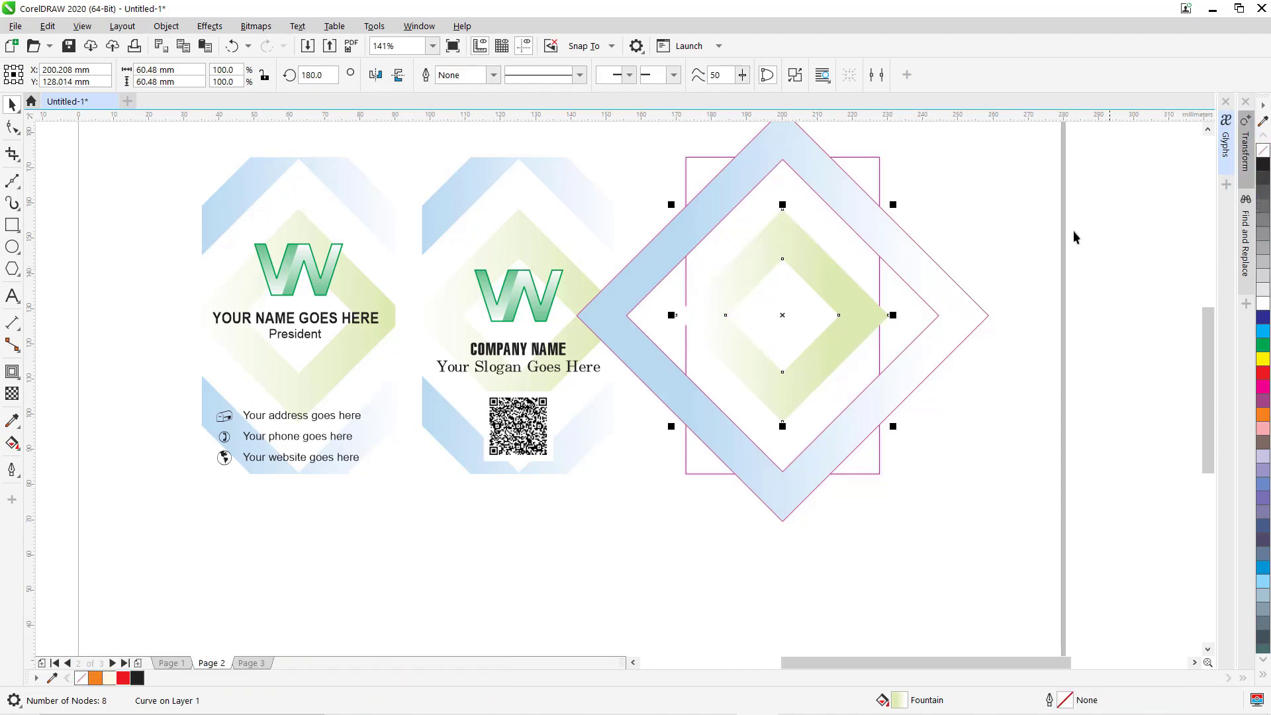
click(948, 294)
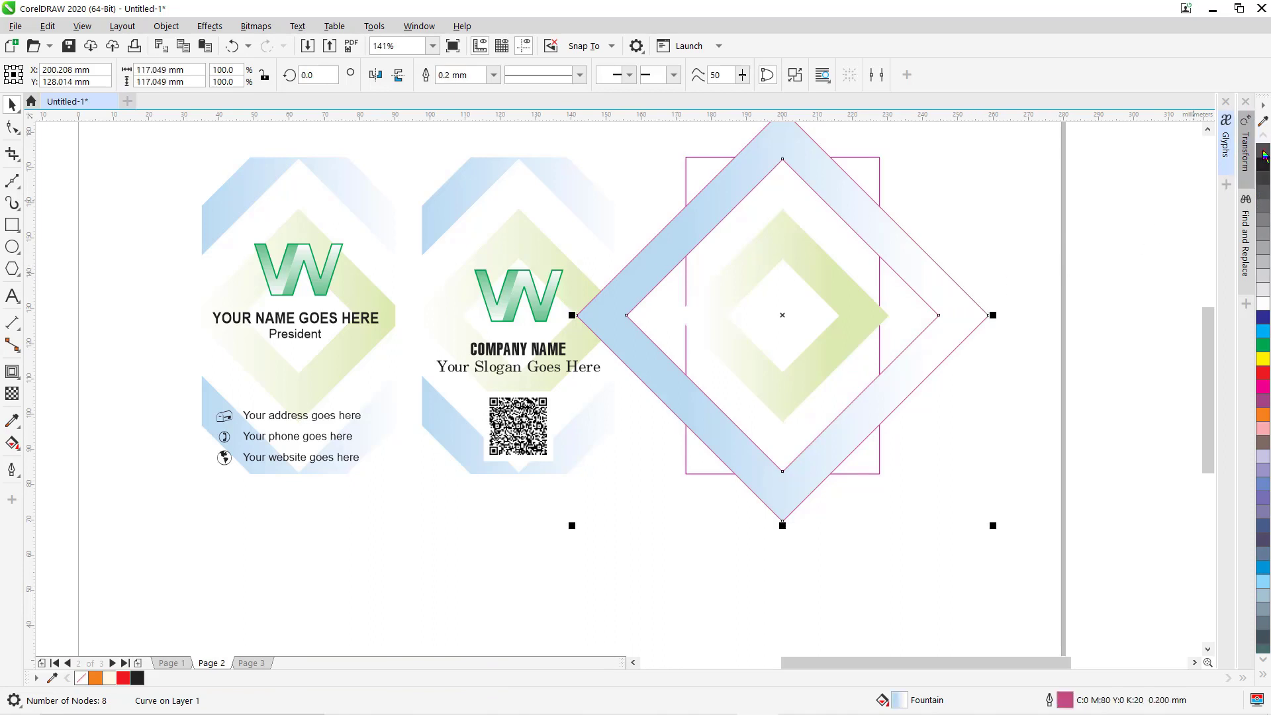
right_click(1263, 152)
click(1079, 197)
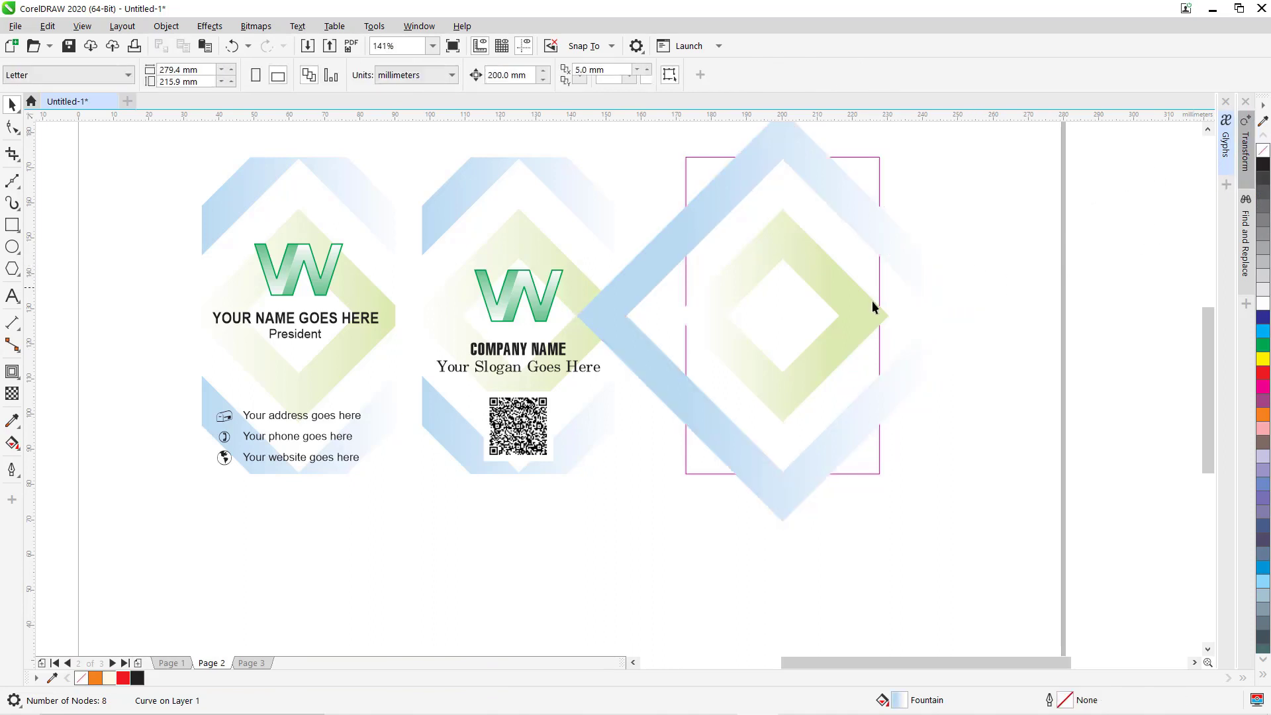
click(778, 239)
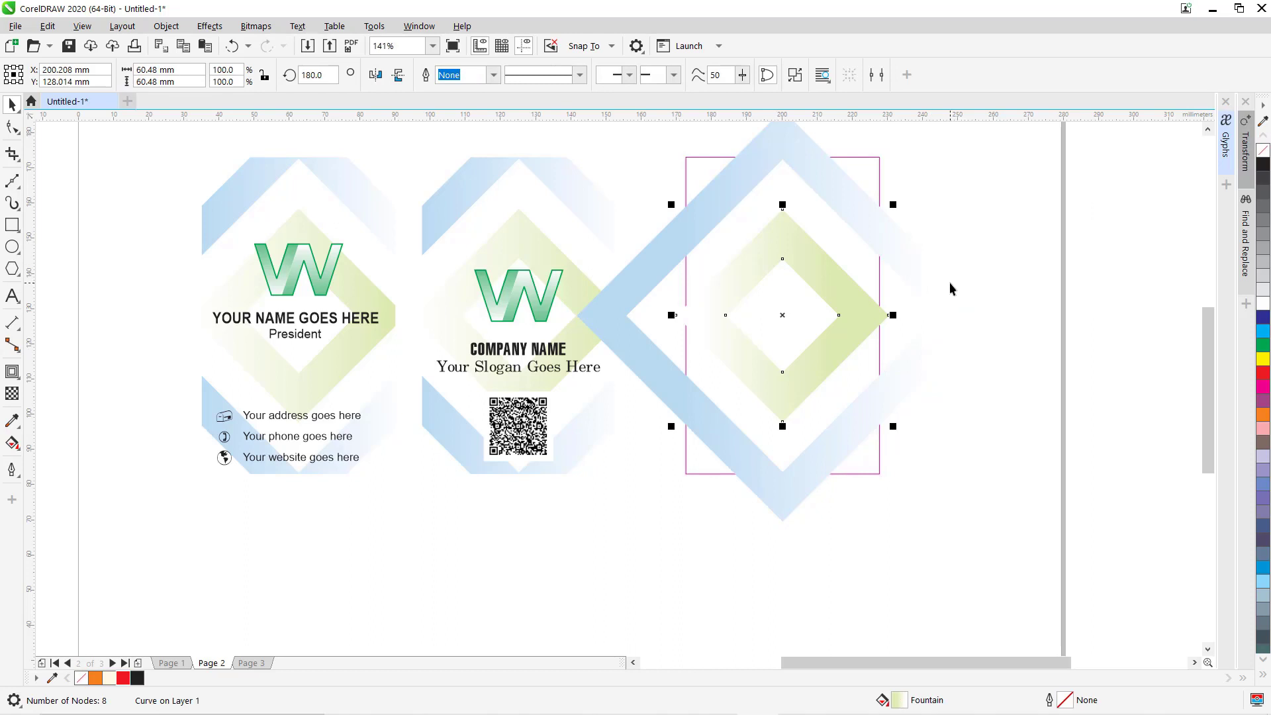
shift+click(949, 282)
Group the diamond rings and PowerClip them inside the 55 × 90 mm rectangle.
key(ctrl+g)
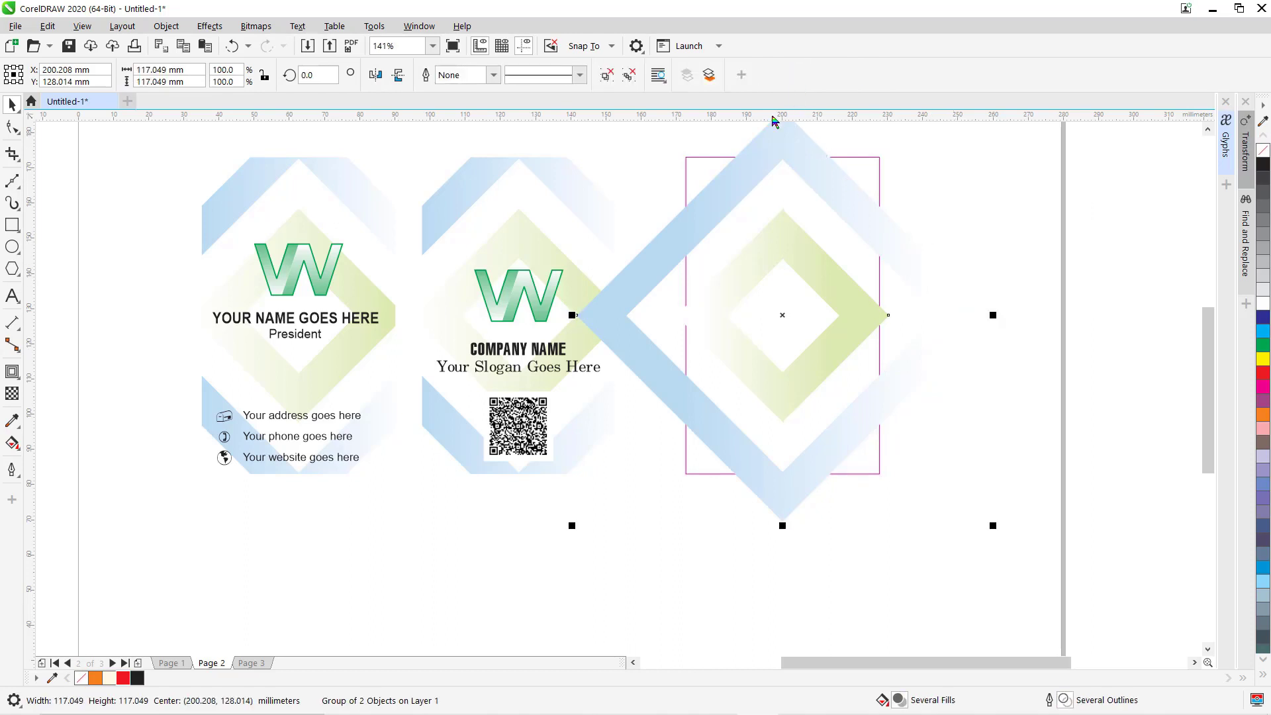
click(165, 26)
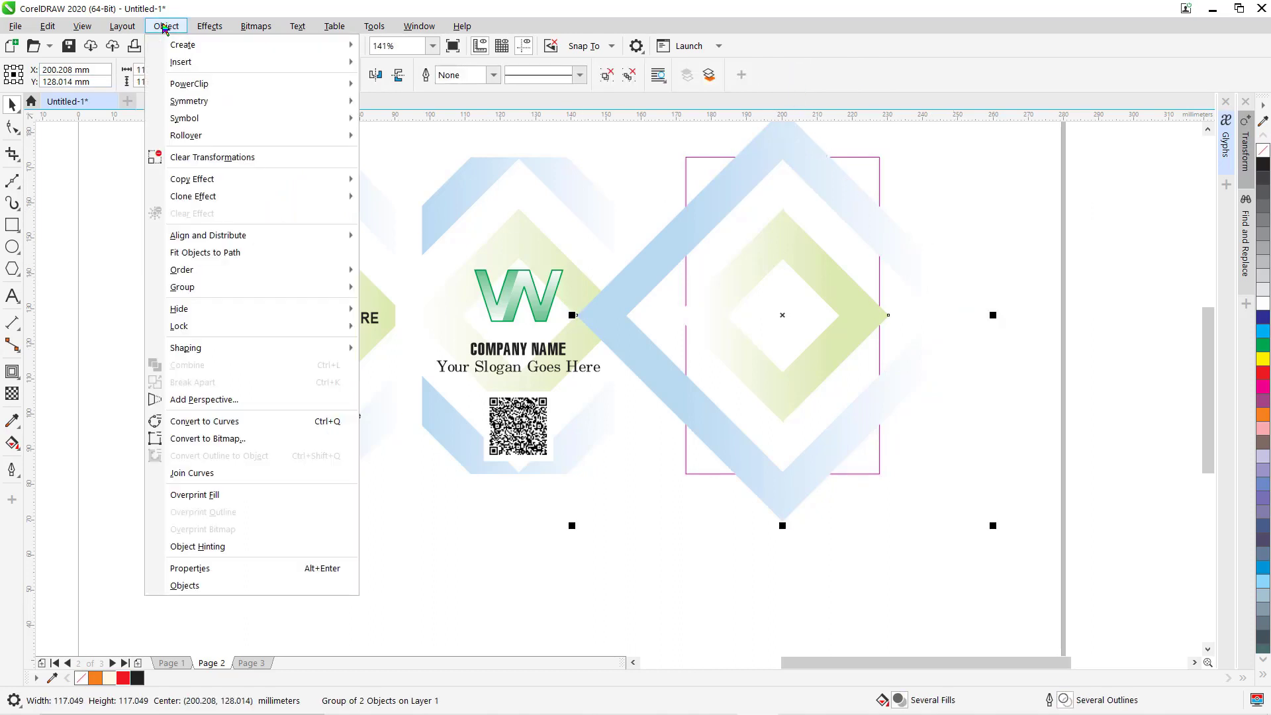
mouse_move(199, 84)
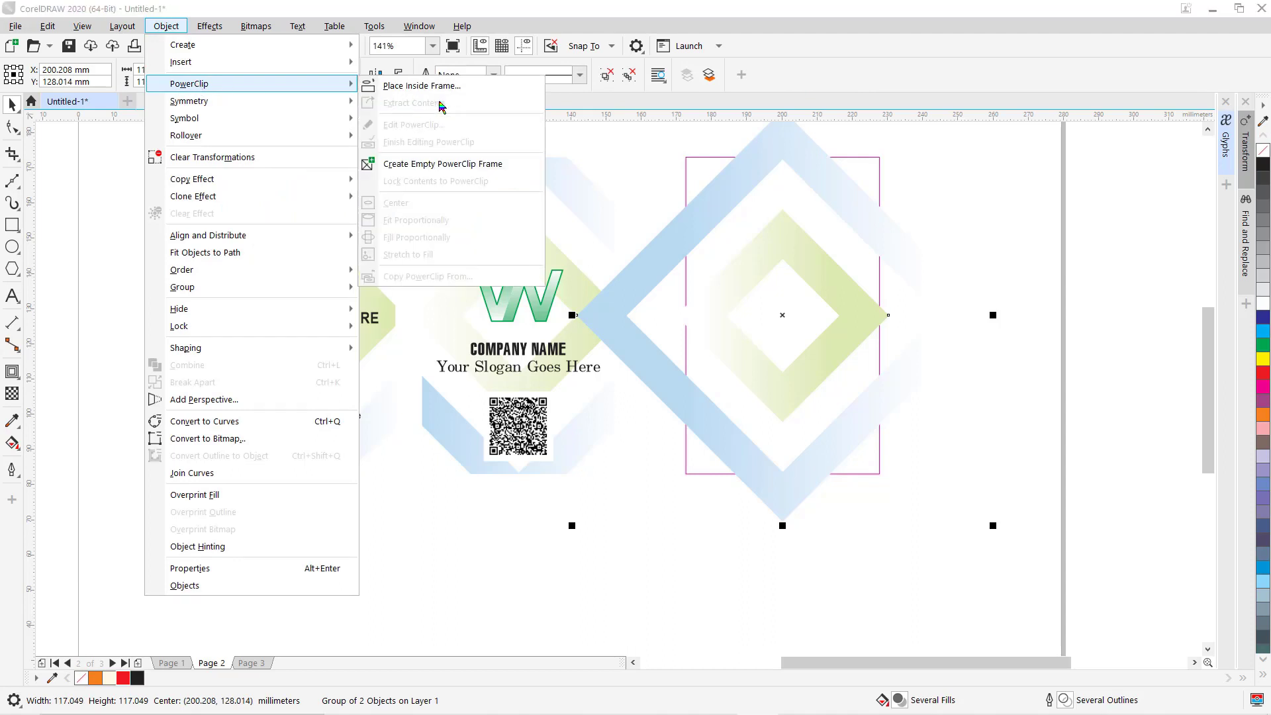
click(424, 87)
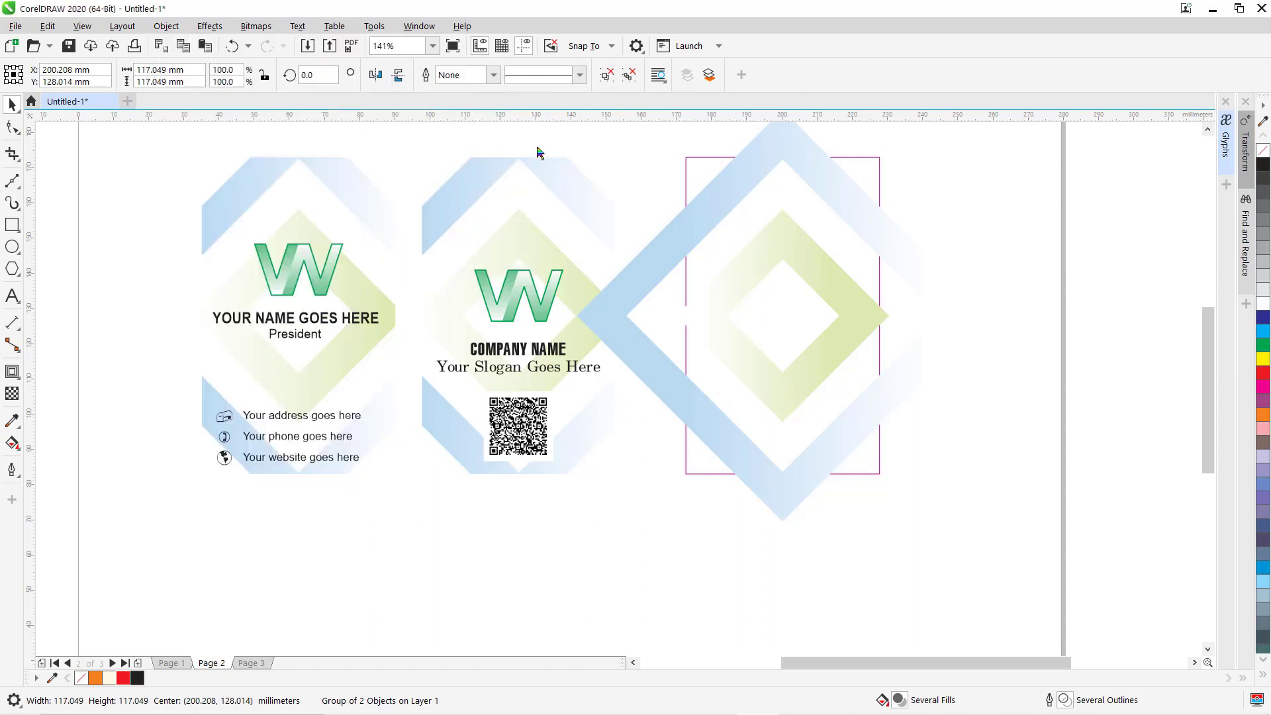
click(692, 165)
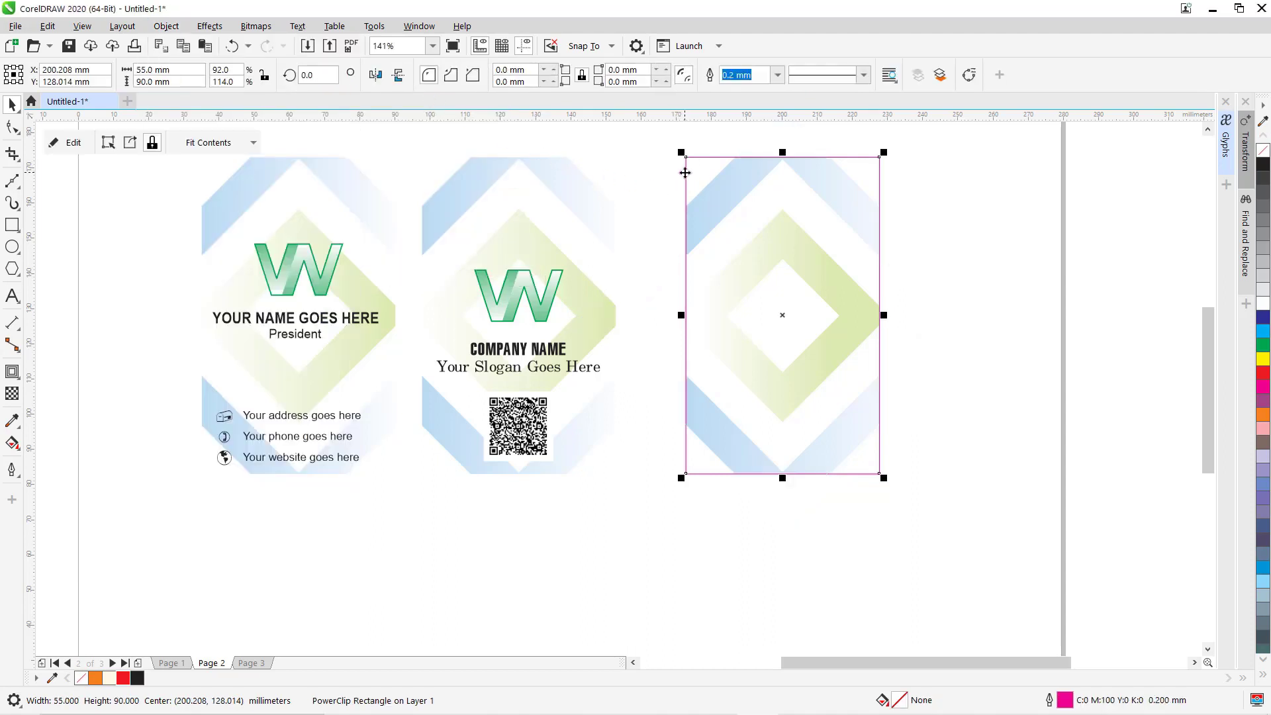
click(970, 271)
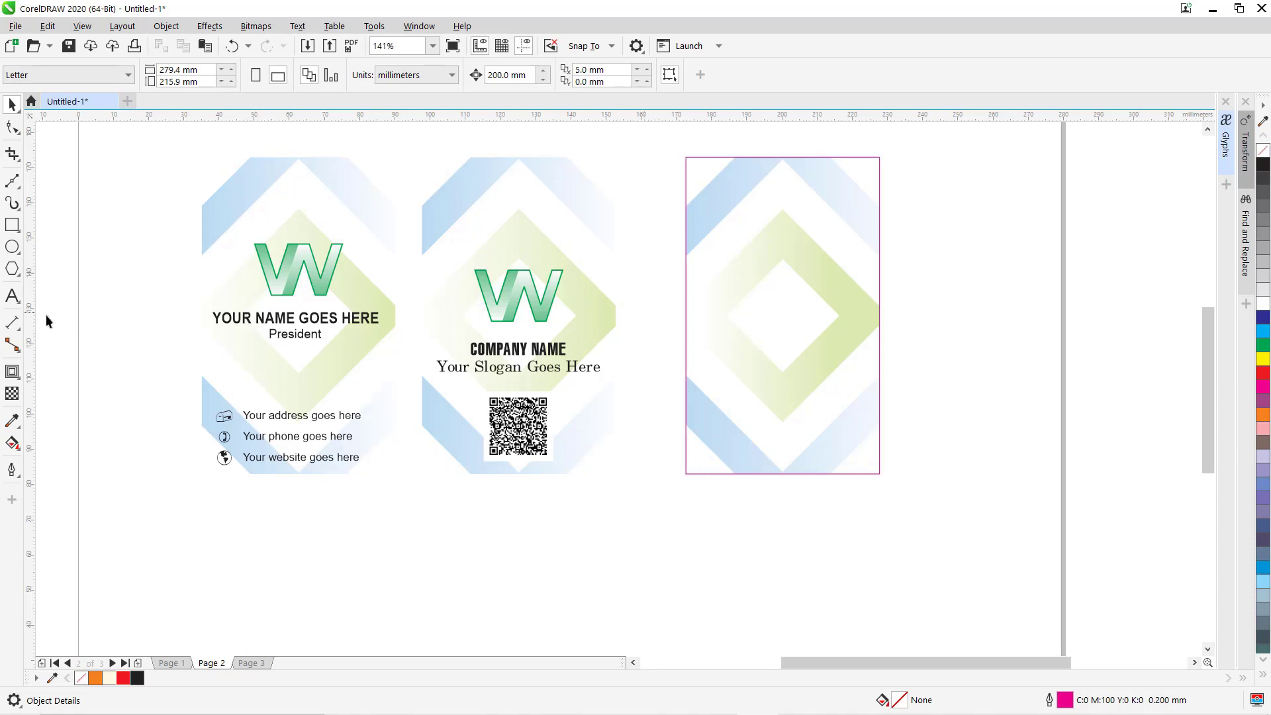
Type 'YOUR NAME GOES HERE' as a text line below the third card.
click(12, 296)
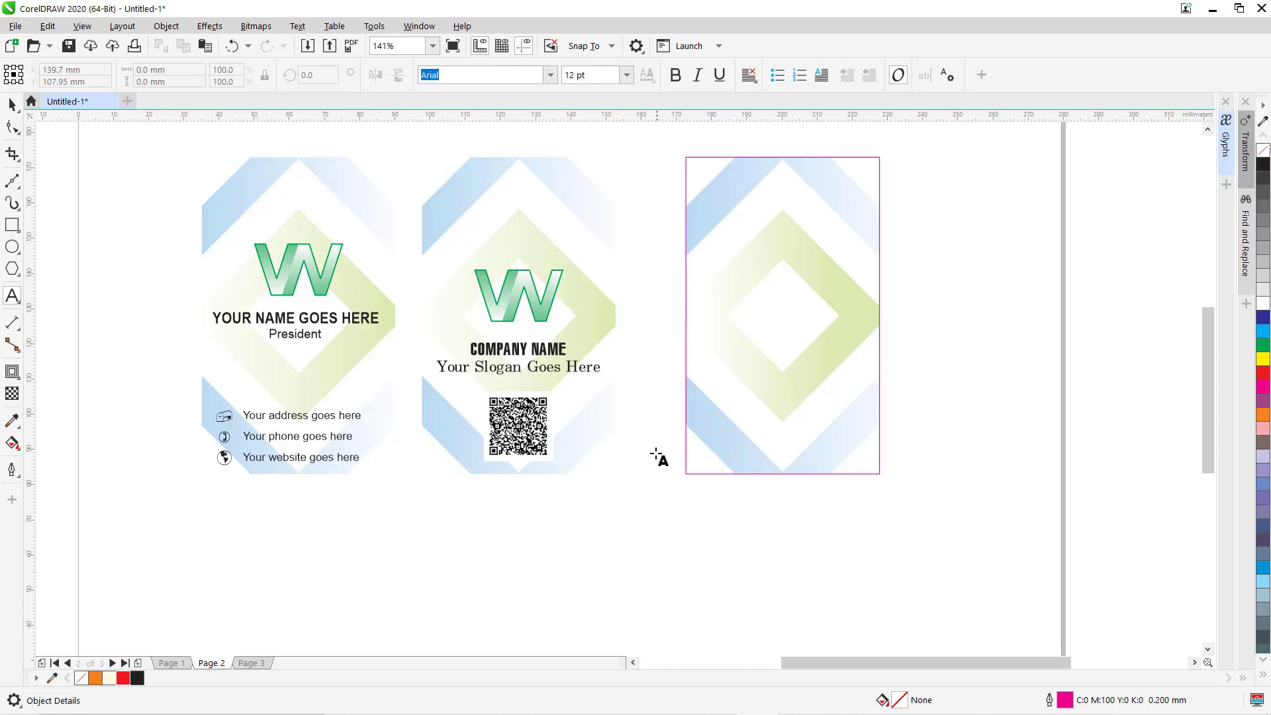
click(640, 483)
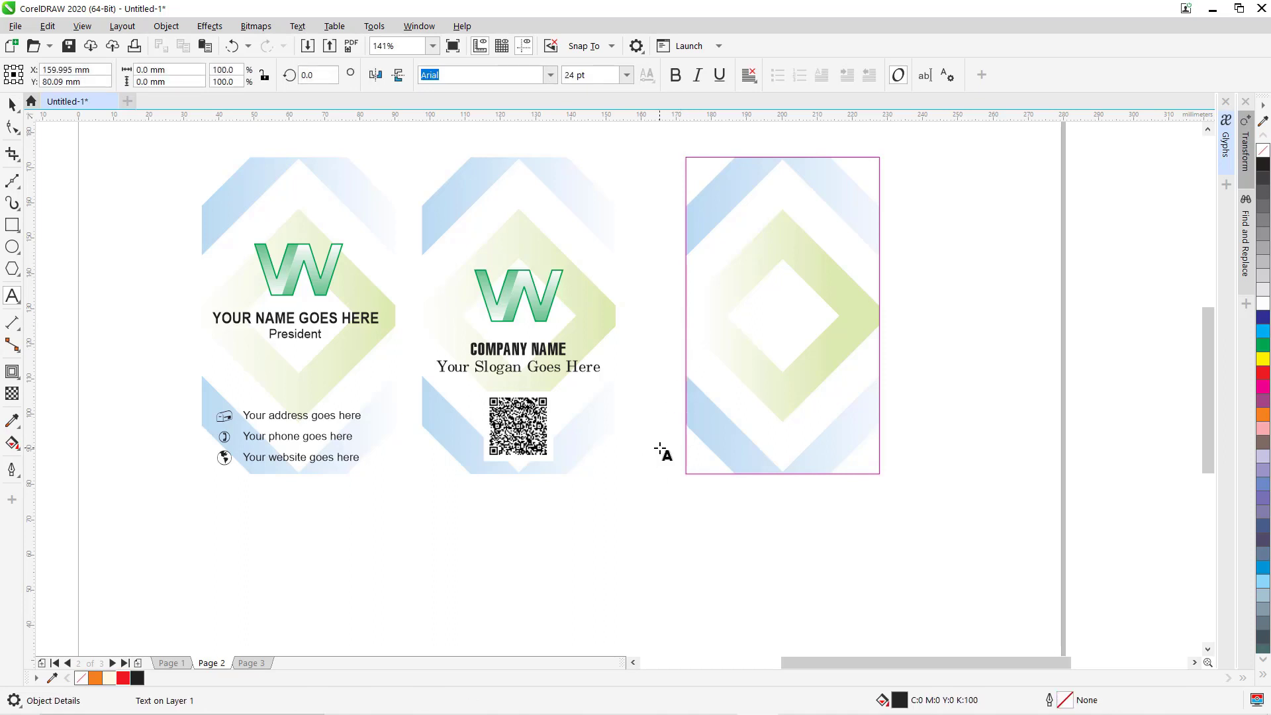
text(YOUR)
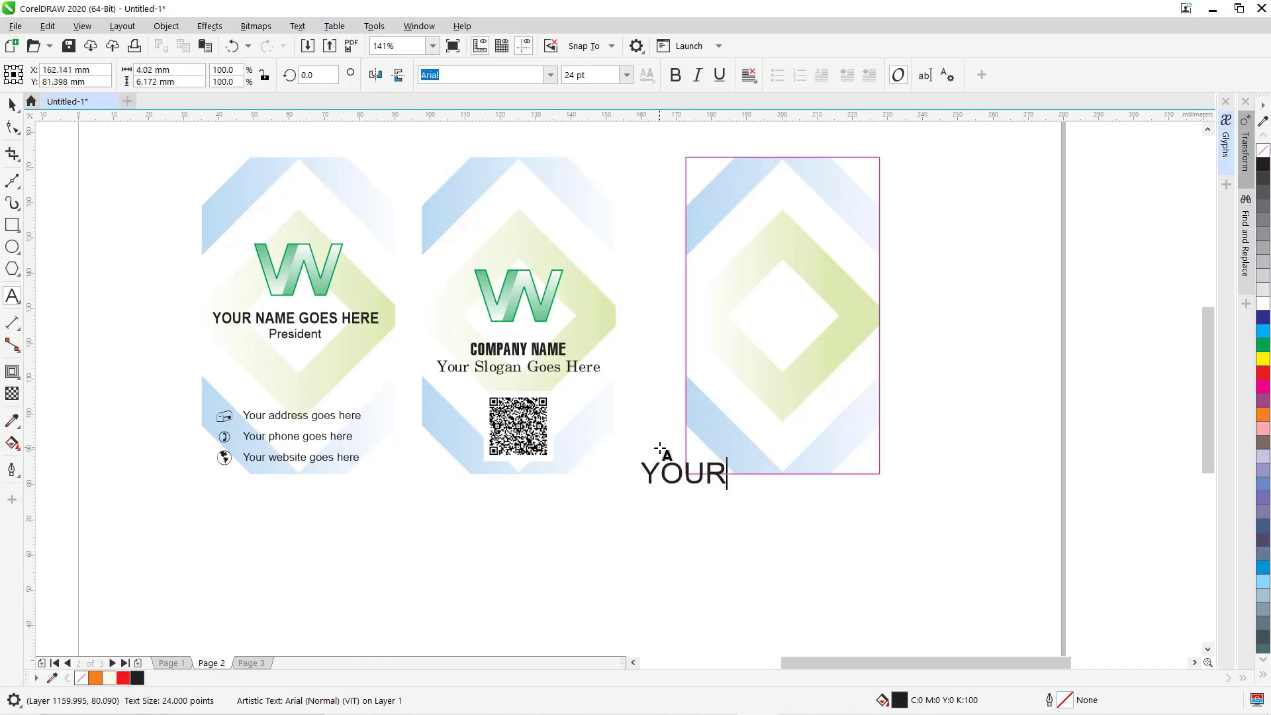
text( NAME GOES )
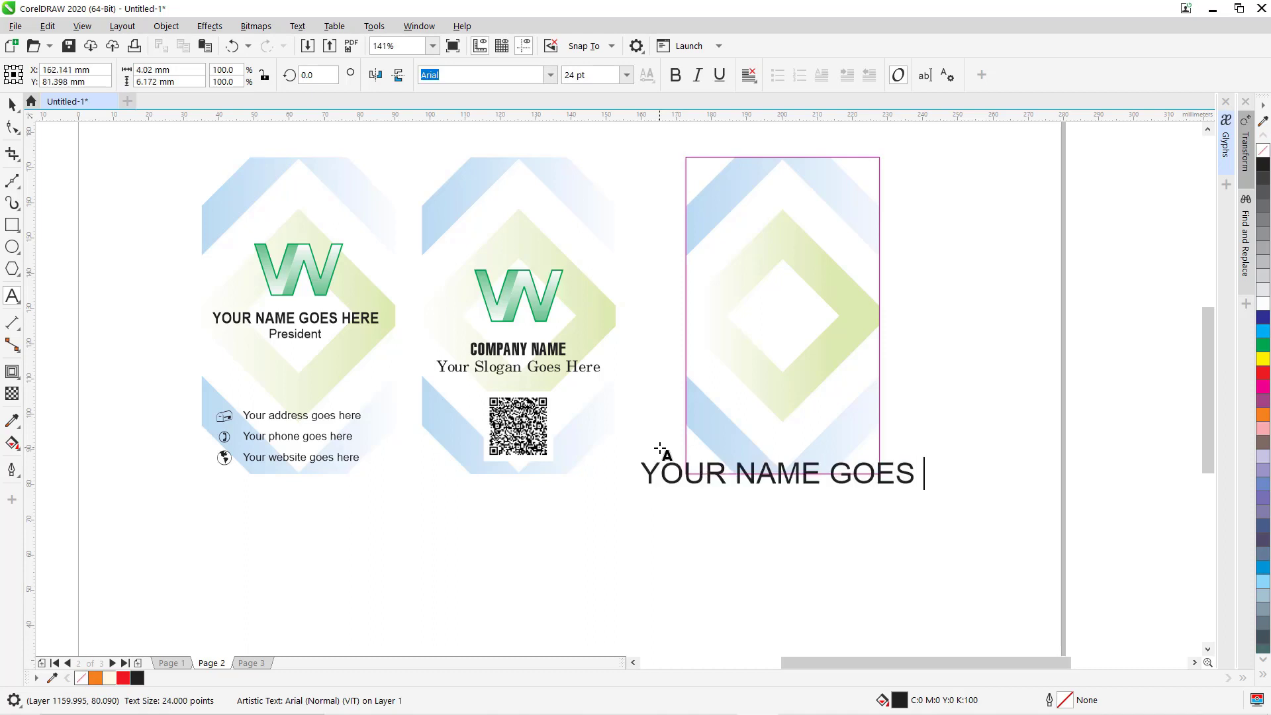
text(HERE)
key(ctrl+space)
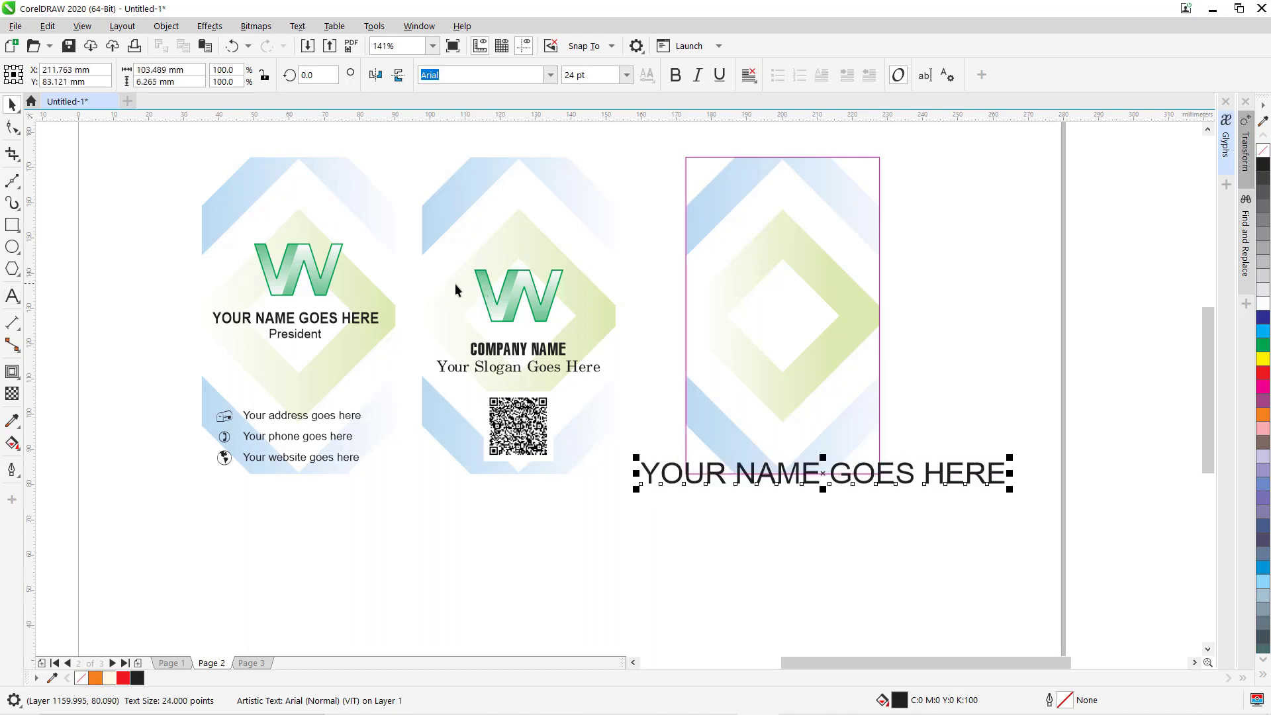
Make the name text bold at 12 pt and move it across the third card's middle.
click(675, 75)
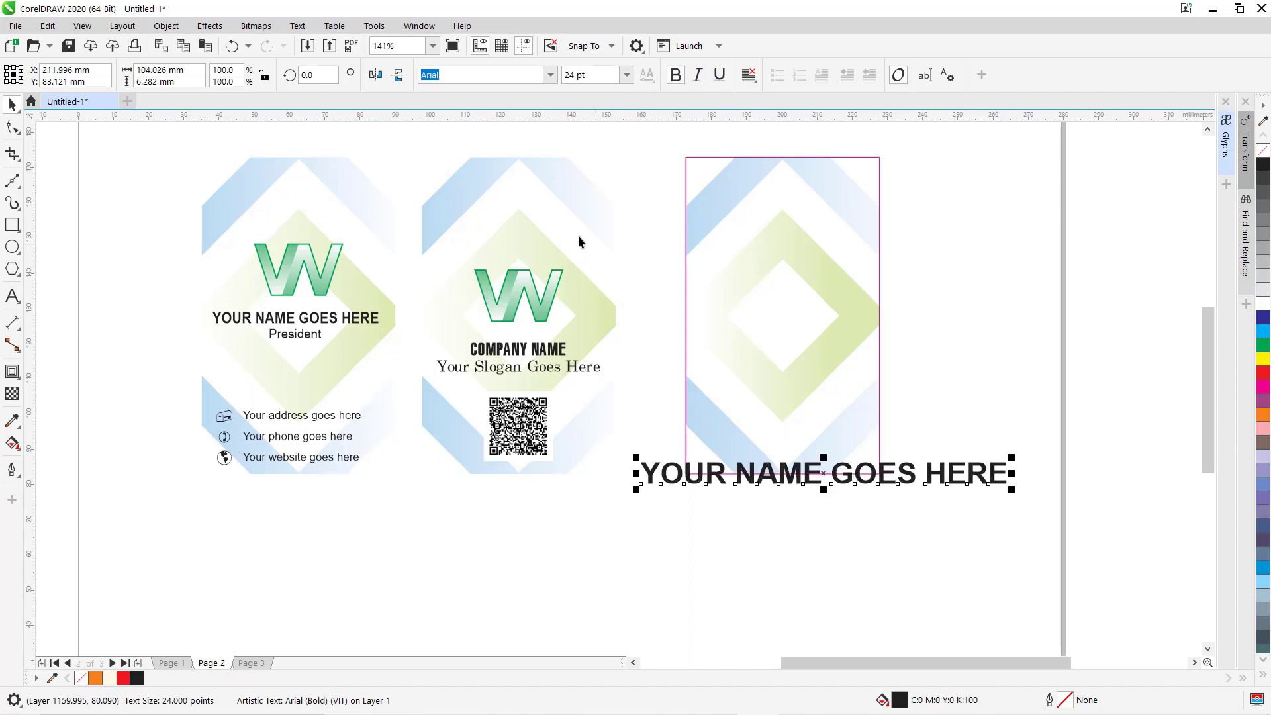
click(626, 75)
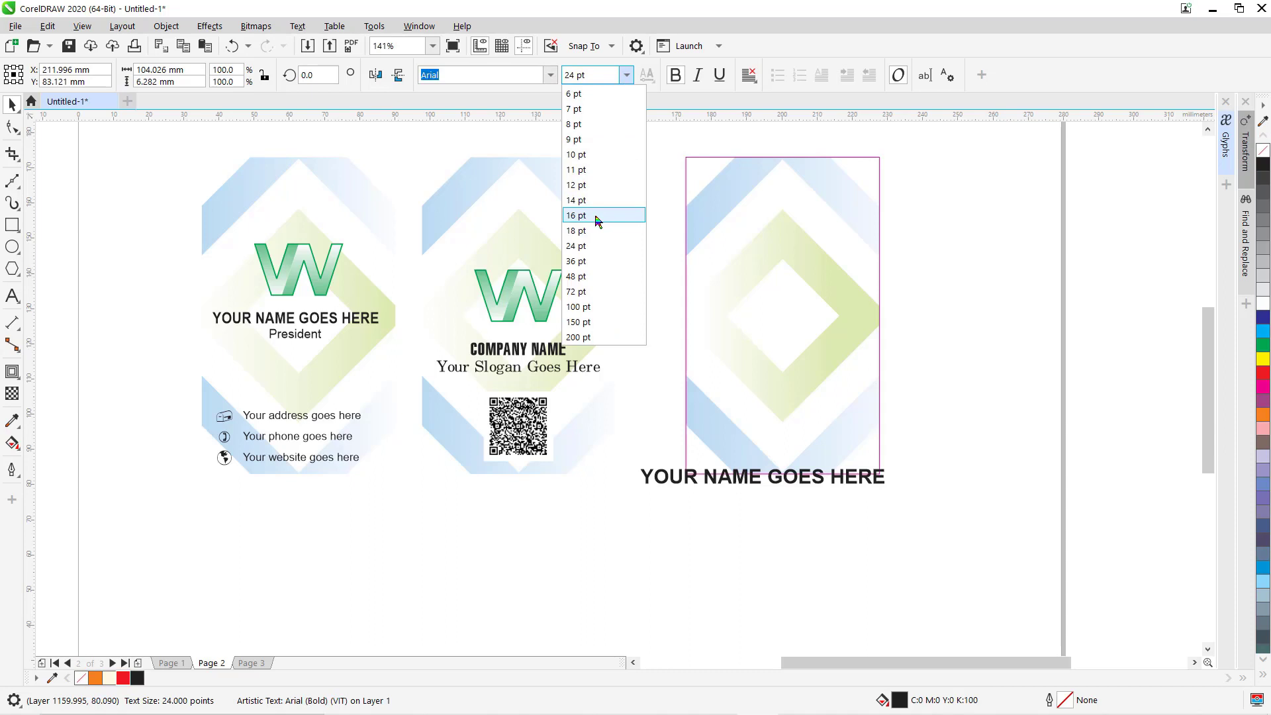
click(581, 186)
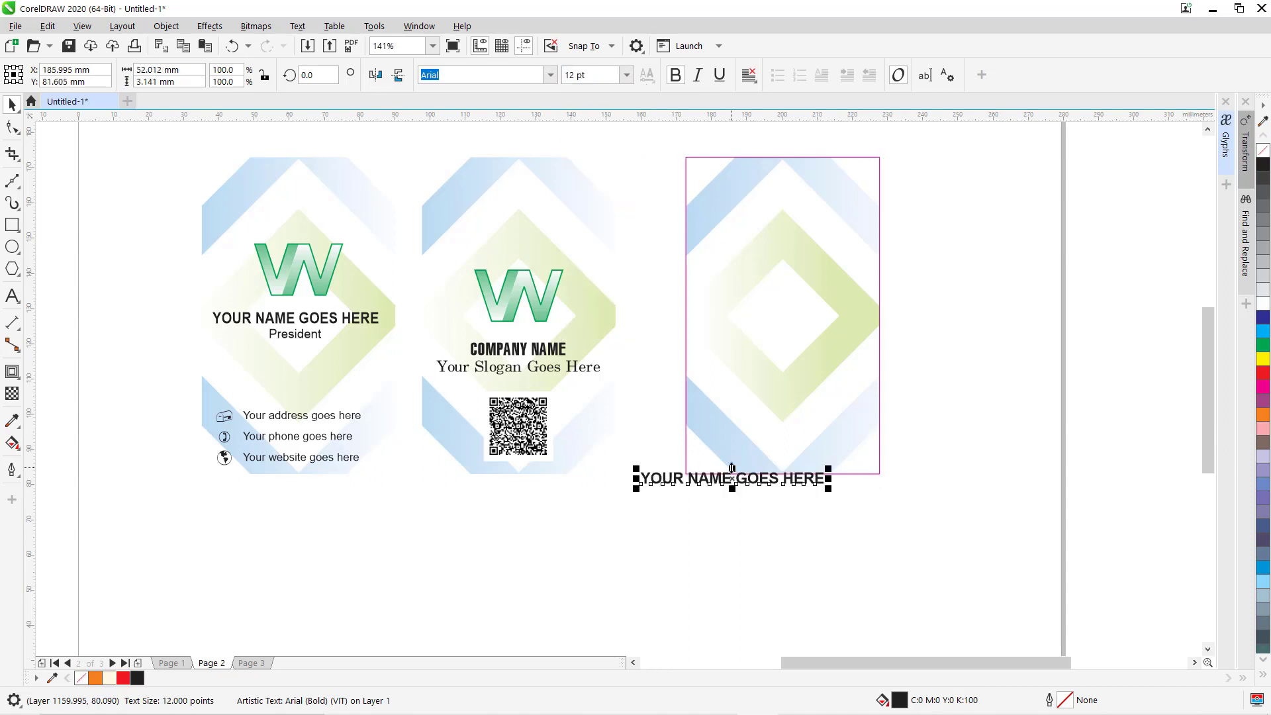
drag(732, 468, 732, 295)
key(ctrl+z)
drag(738, 494, 785, 323)
ctrl+click(331, 316)
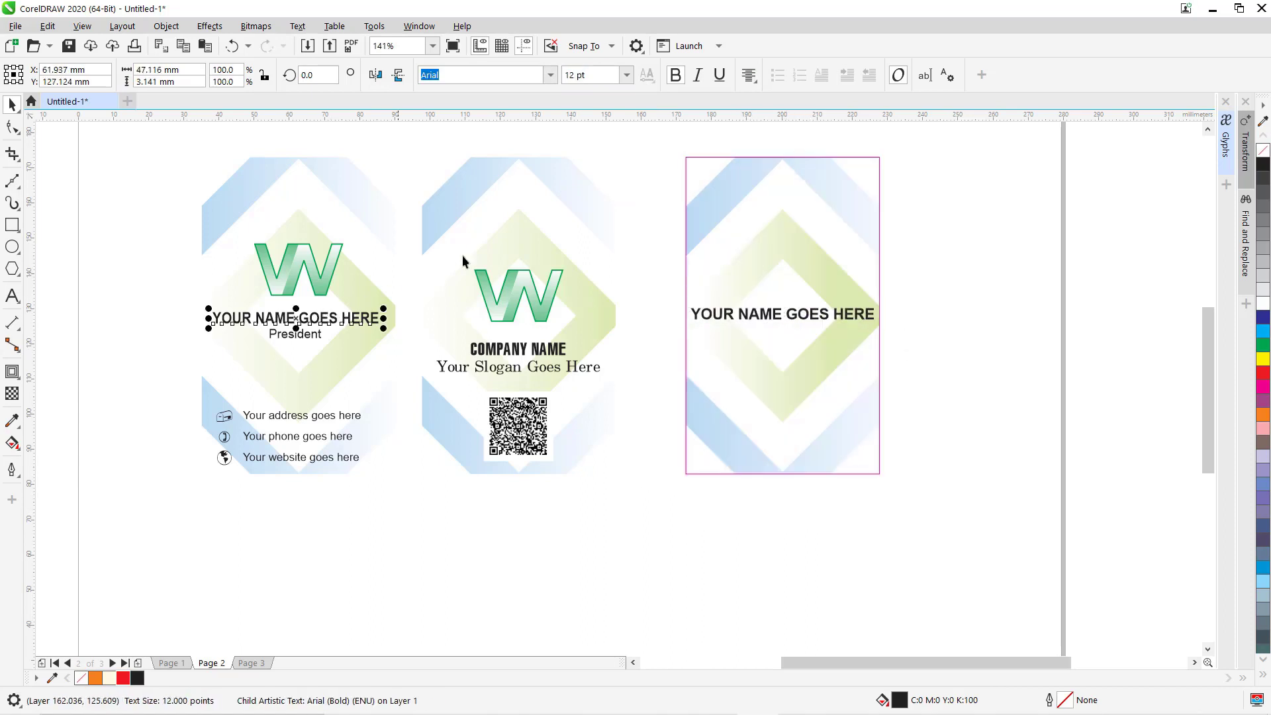
Narrow the third card's name text slightly.
click(747, 321)
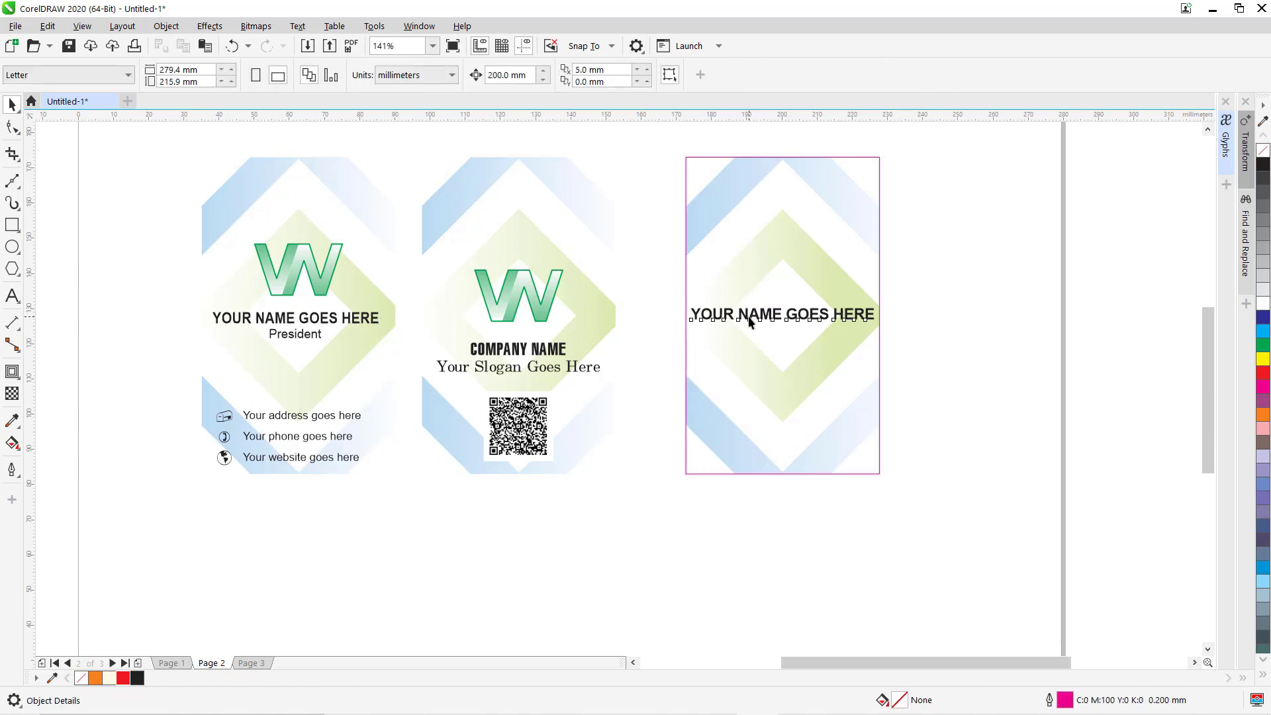
click(632, 166)
click(741, 321)
key(F2)
drag(664, 266, 899, 366)
key(F4)
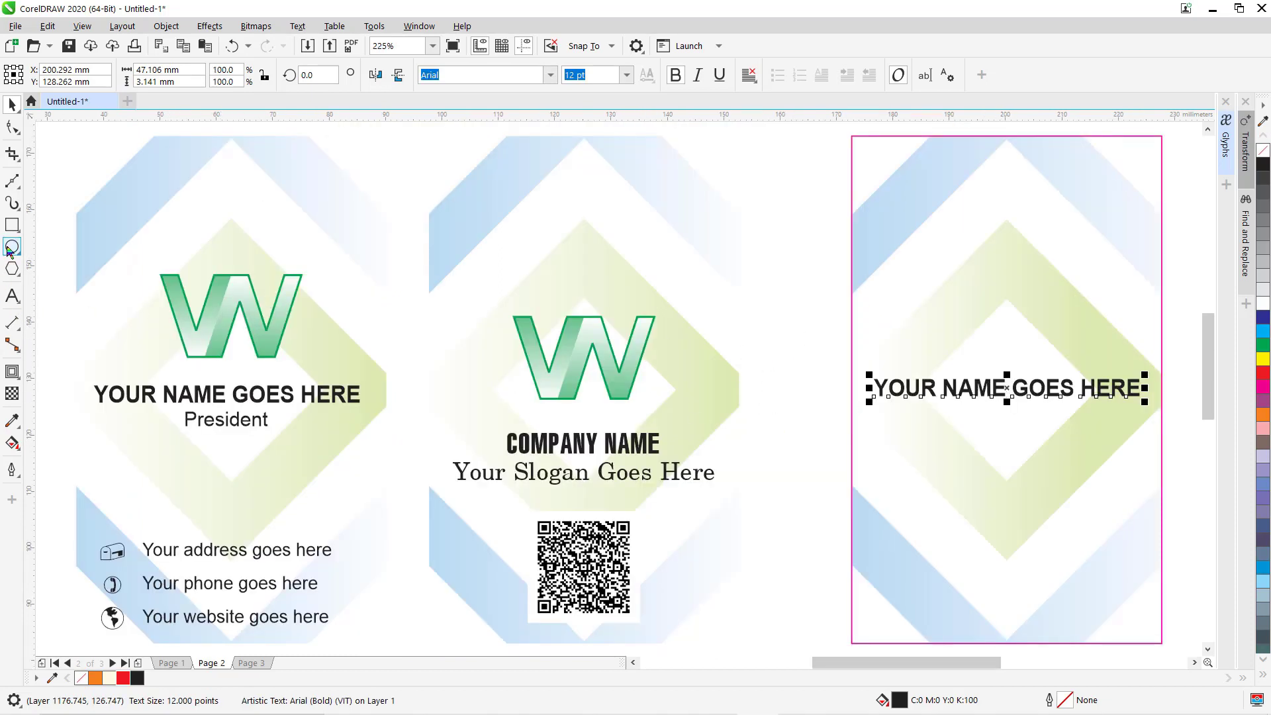
Draw a circle above the name and centre it horizontally on the third card.
key(F7)
drag(998, 301, 1027, 356)
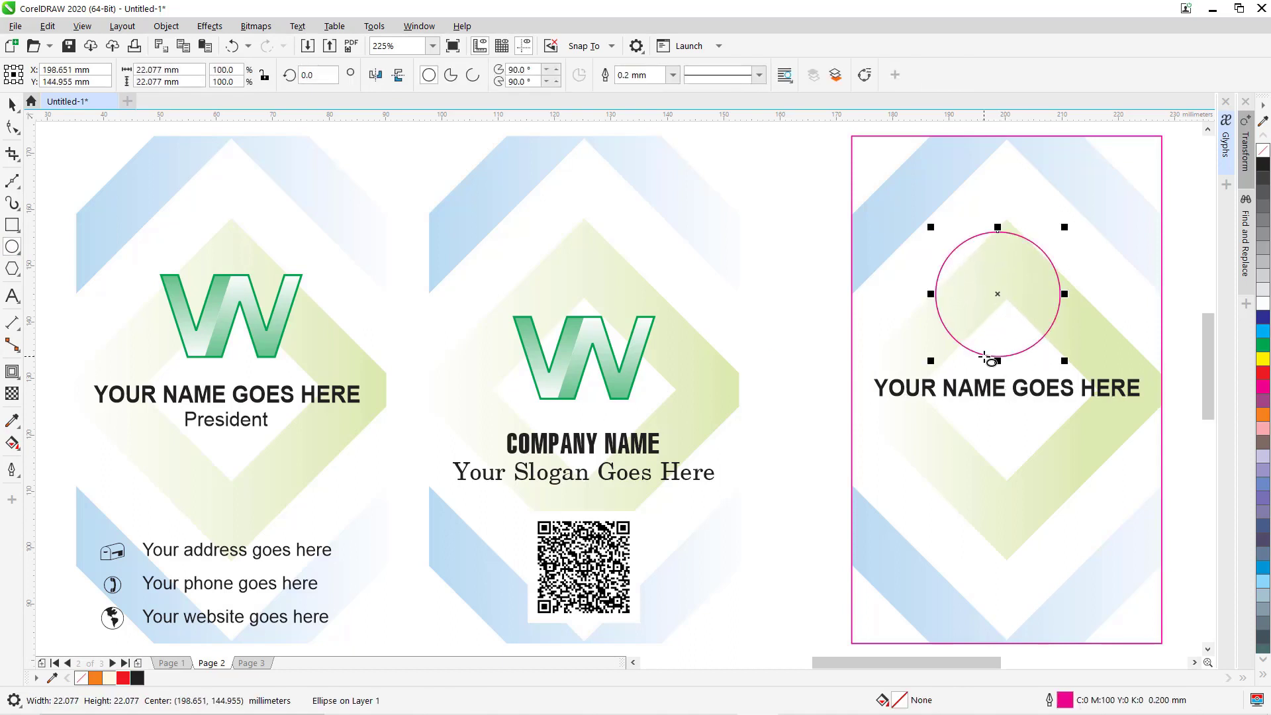
key(space)
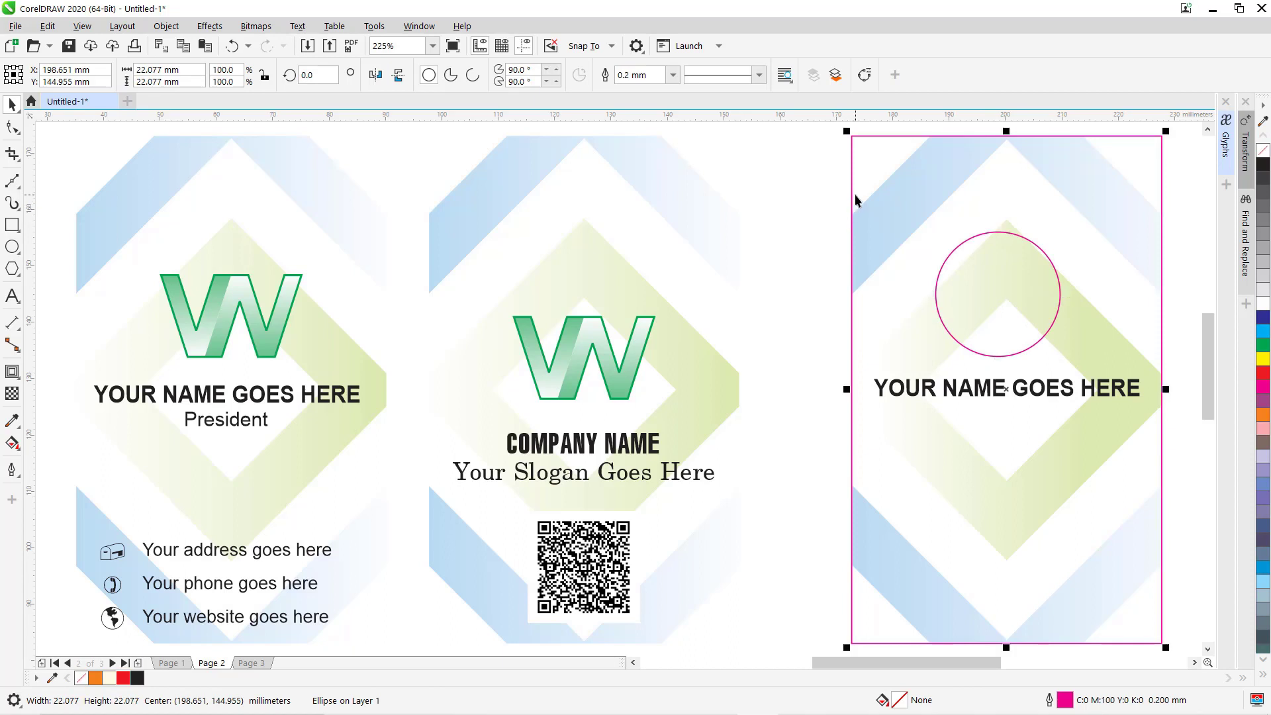
shift+click(853, 193)
key(c)
click(680, 197)
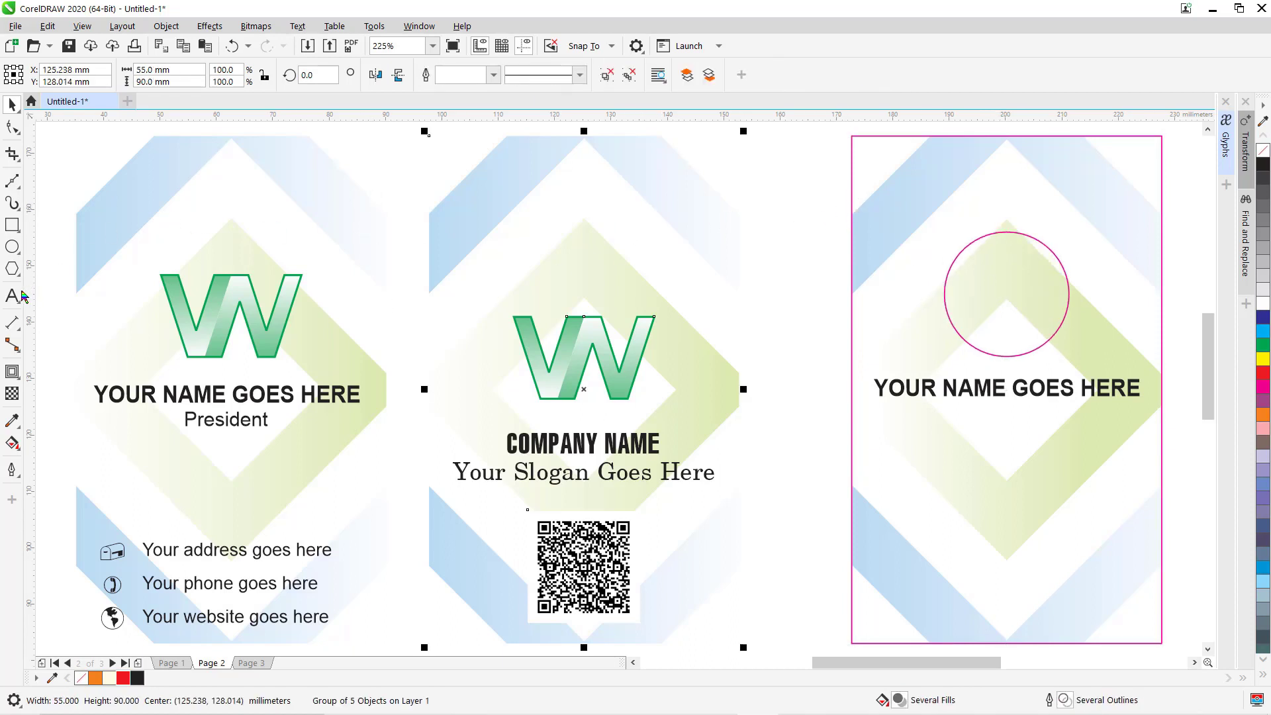
click(828, 632)
Add bold 'LOGO' text inside the circle, shrunk to fit and centred with C and E.
click(12, 296)
click(979, 304)
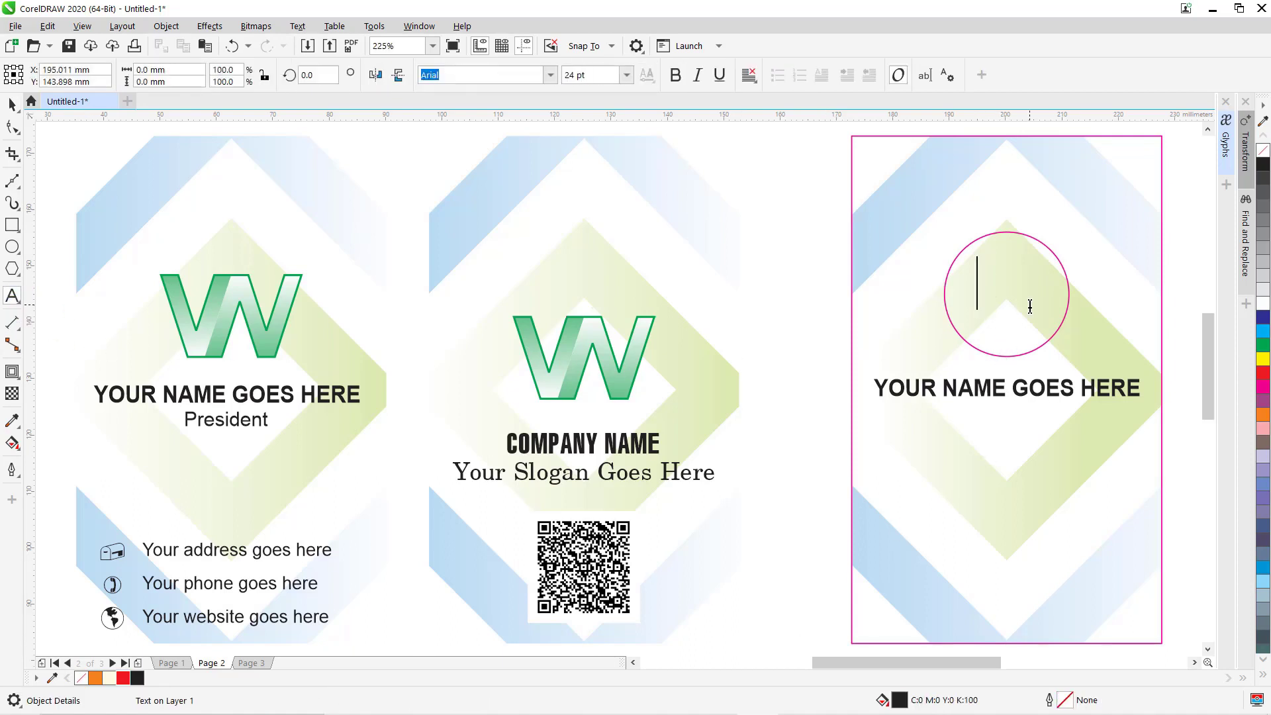
text(LOGO)
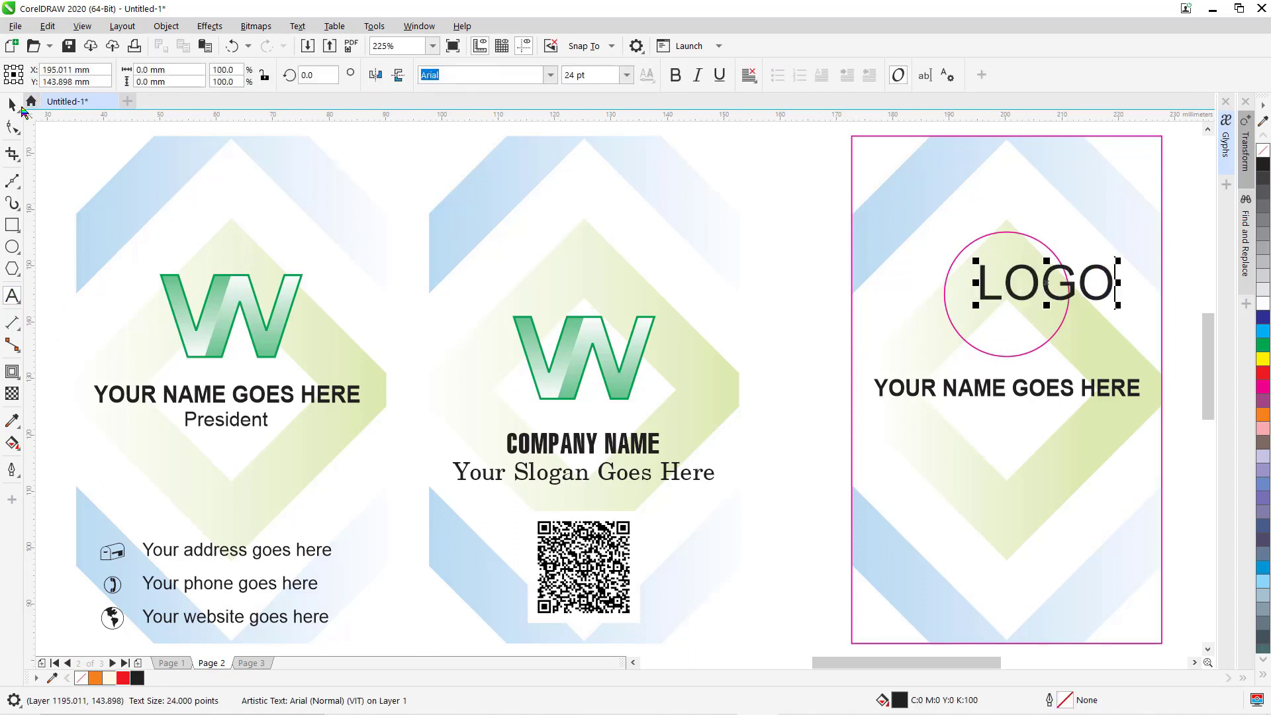
click(12, 104)
click(749, 75)
click(766, 147)
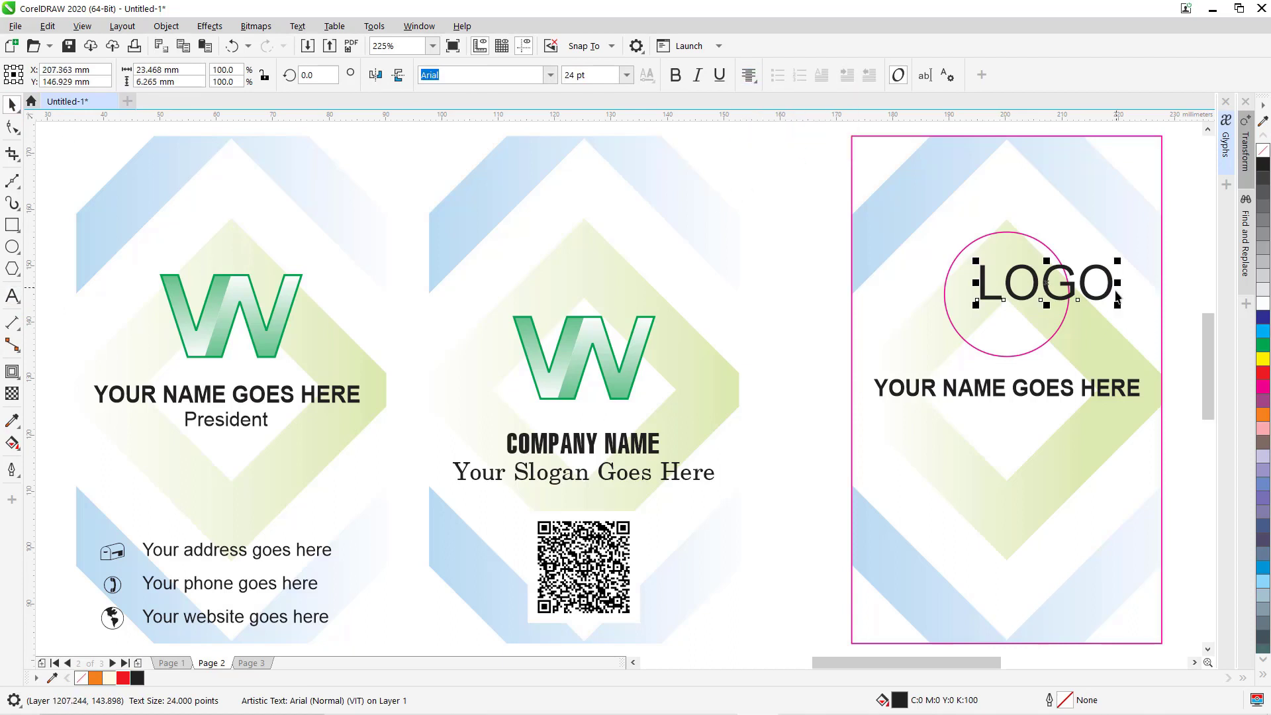
drag(1117, 258, 1095, 272)
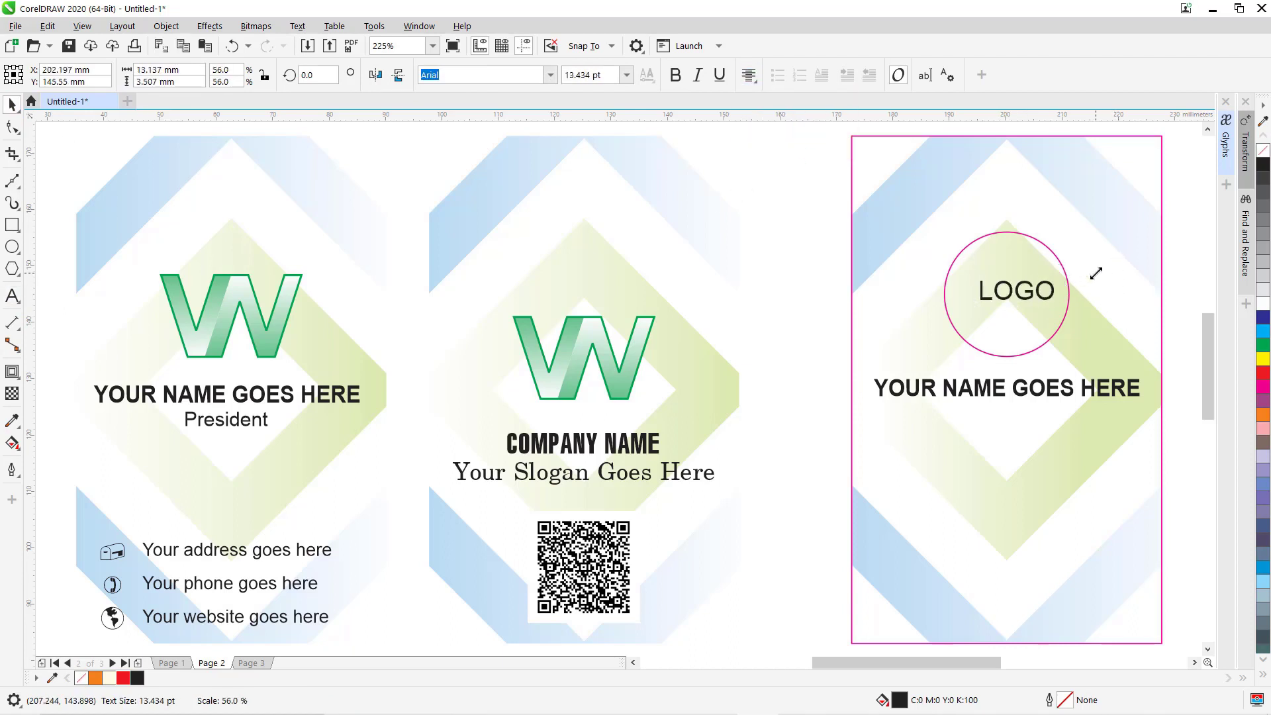
key(ctrl+b)
shift+click(1022, 239)
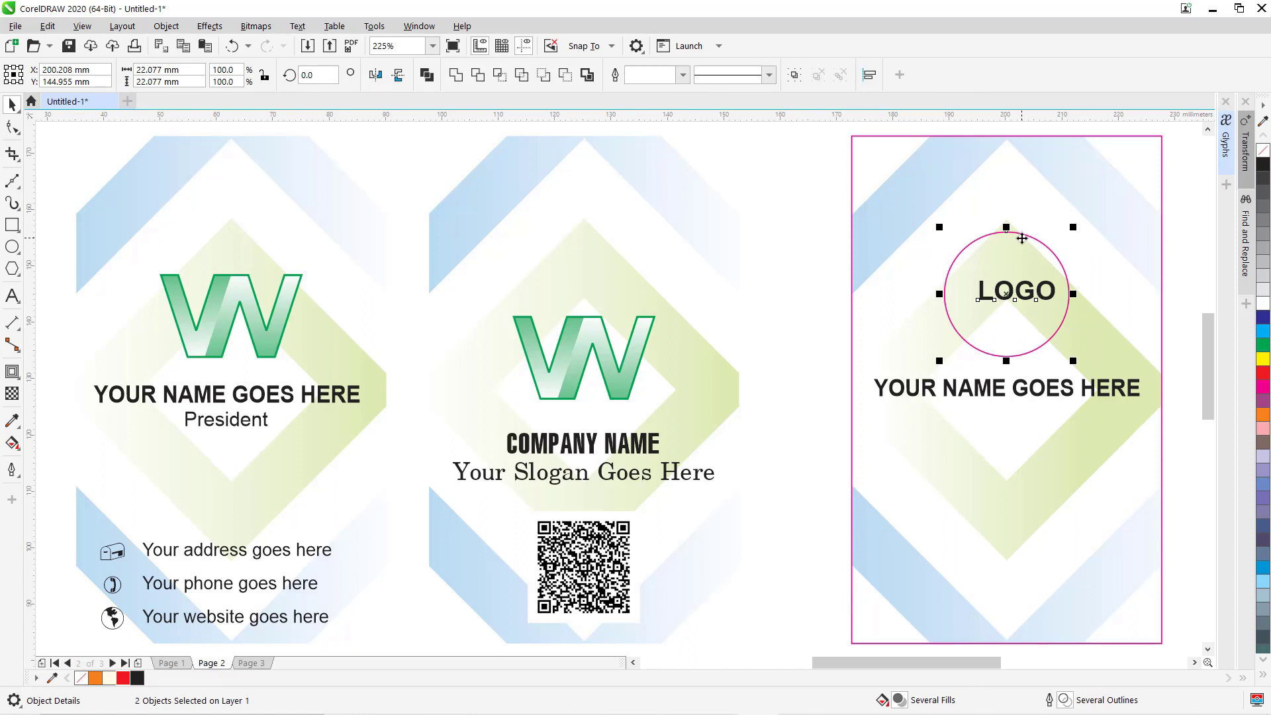
key(c)
key(e)
click(815, 180)
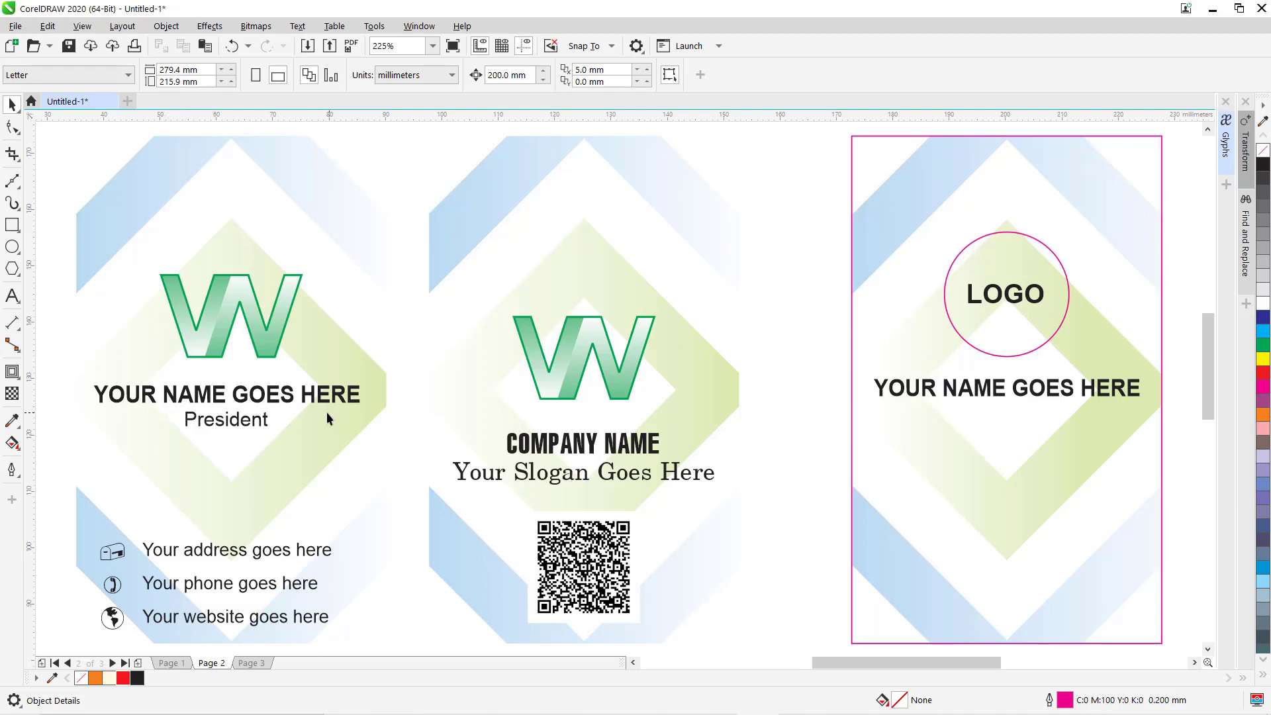
Type 'President' and make it 10 pt with centre alignment.
click(12, 296)
click(818, 435)
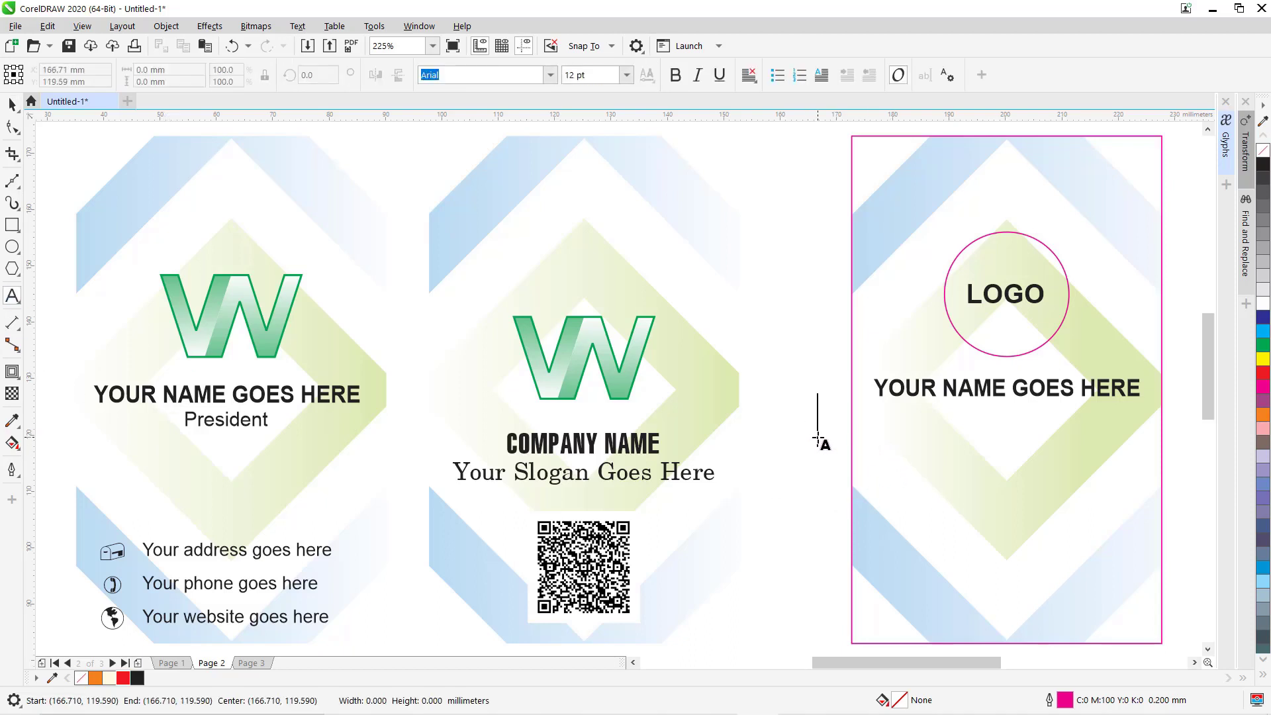
text(Presi)
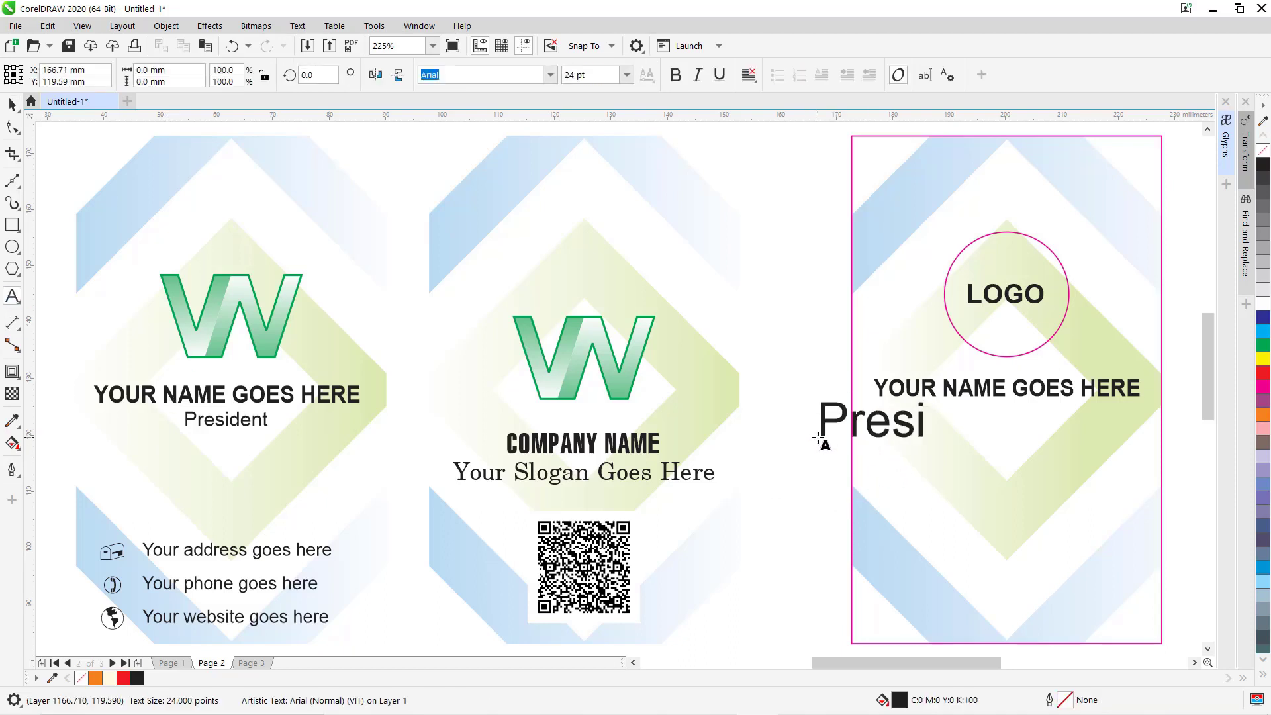
text(dent)
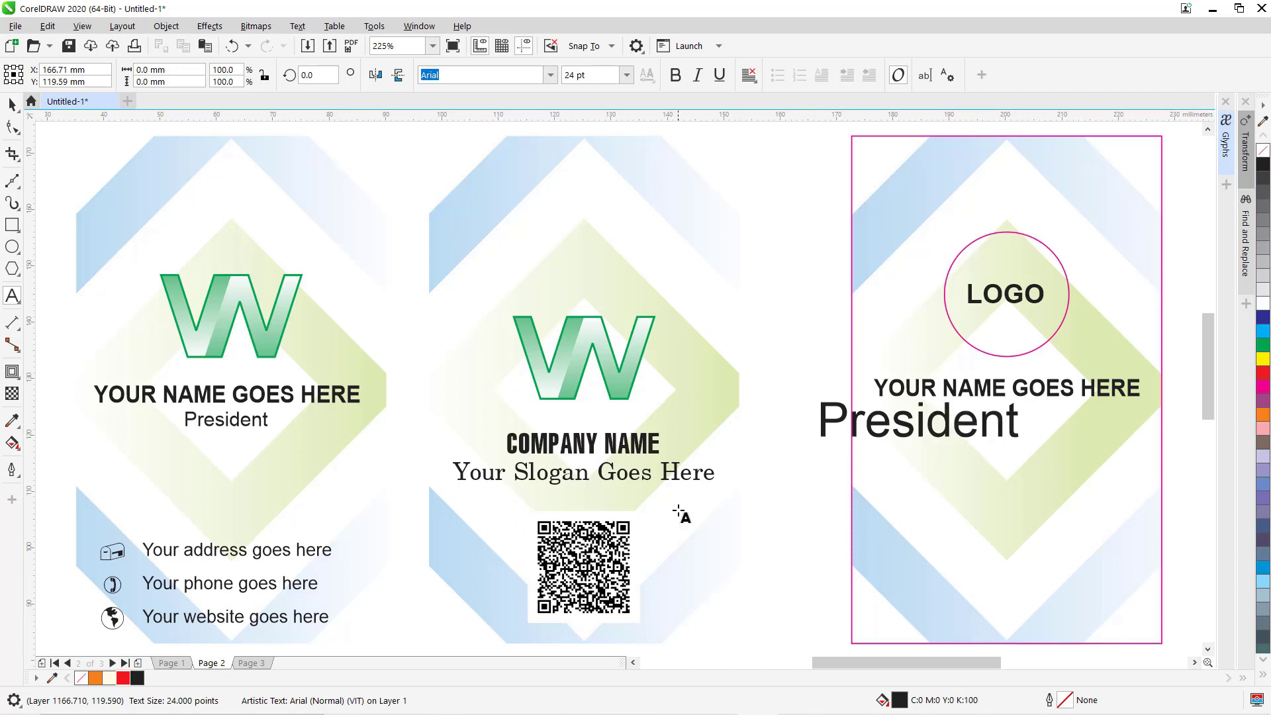
key(Escape)
click(12, 105)
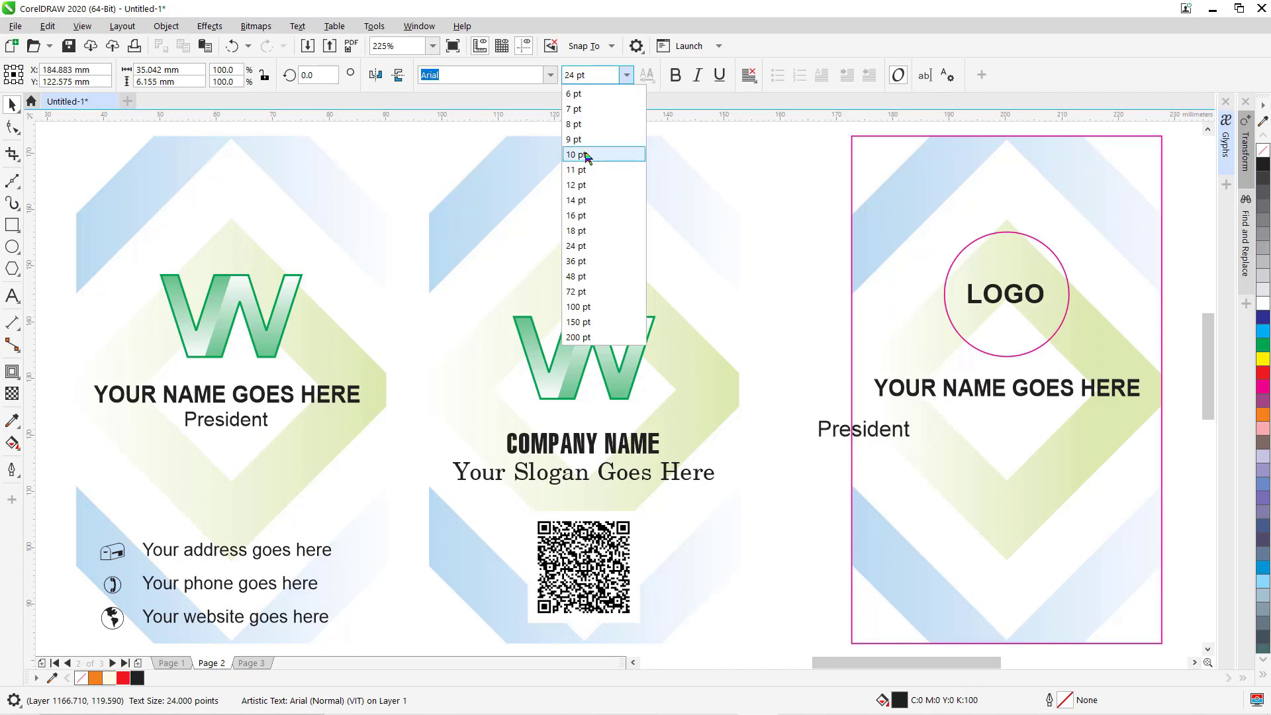
click(593, 155)
click(749, 75)
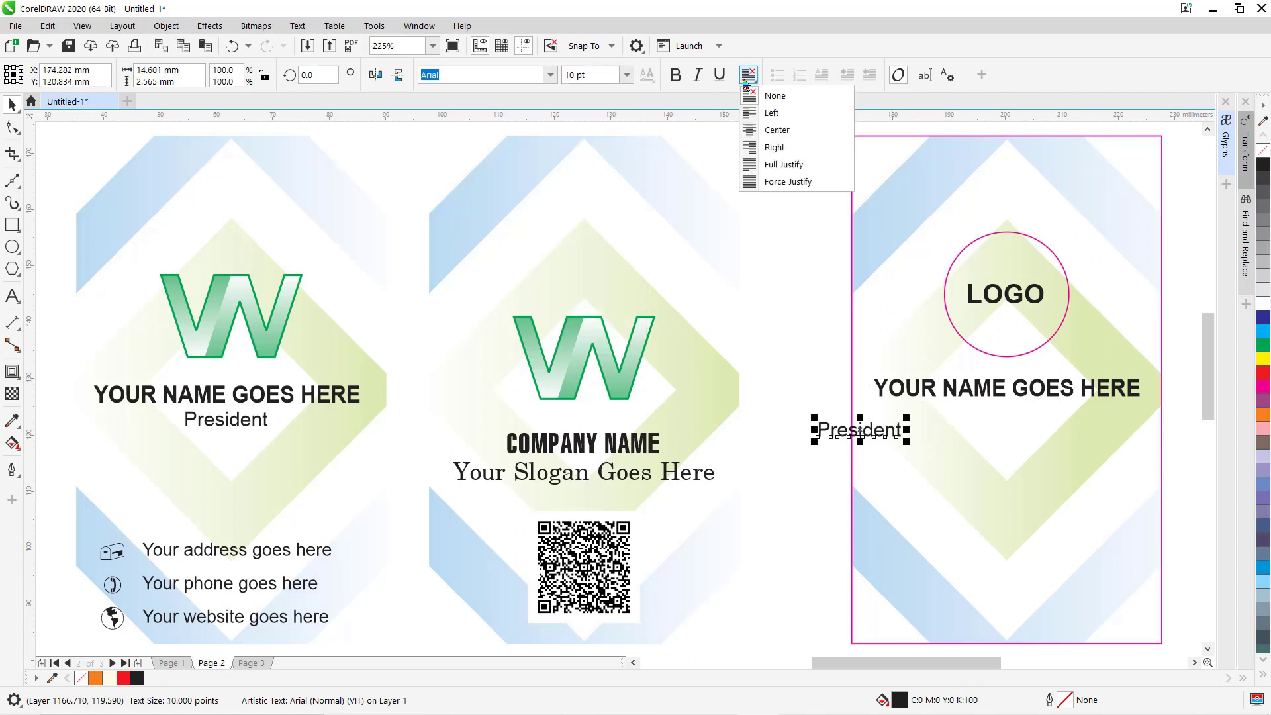
click(768, 129)
Move 'President' beneath the name line on the third card.
drag(866, 430, 1014, 427)
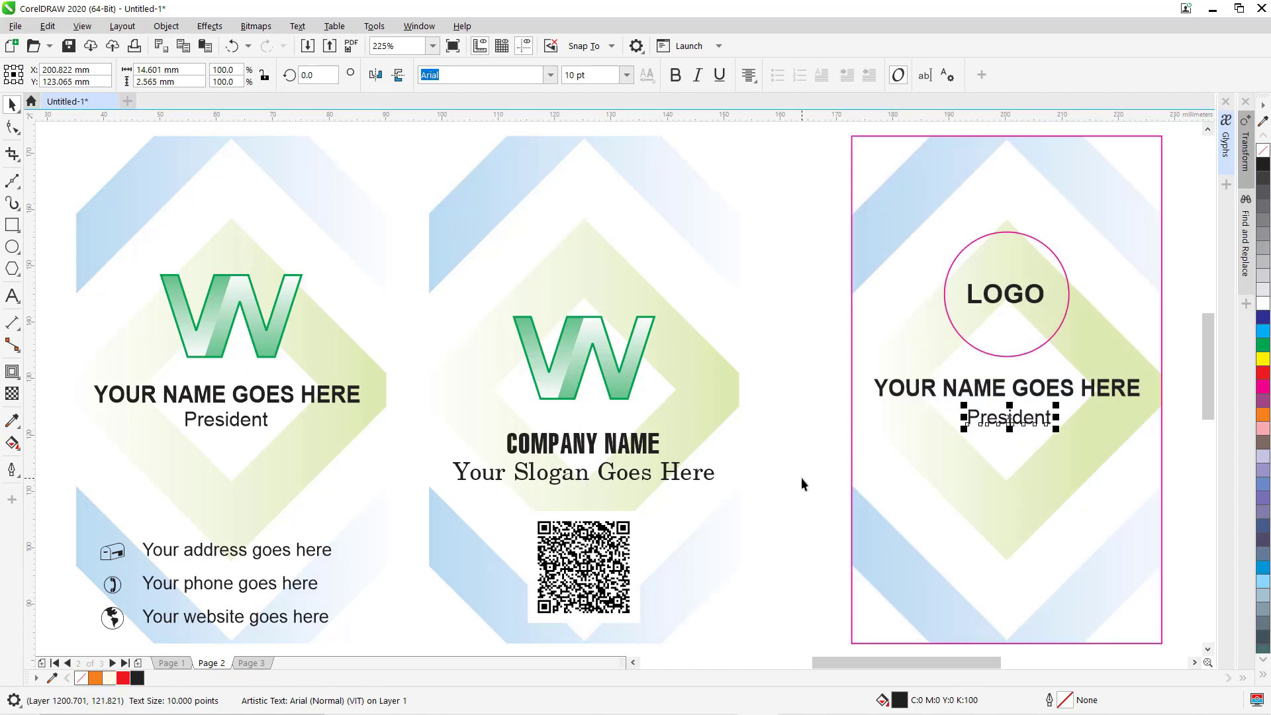
drag(809, 505, 766, 438)
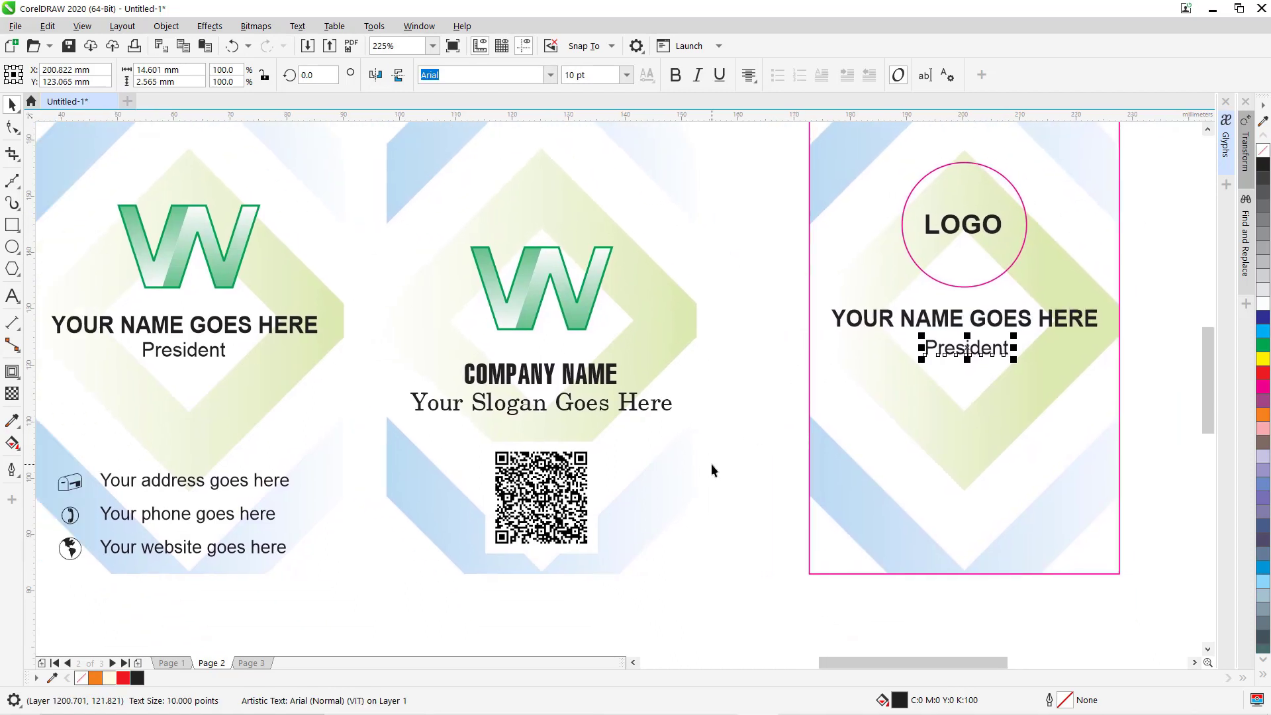
scroll(714, 461, down, 2)
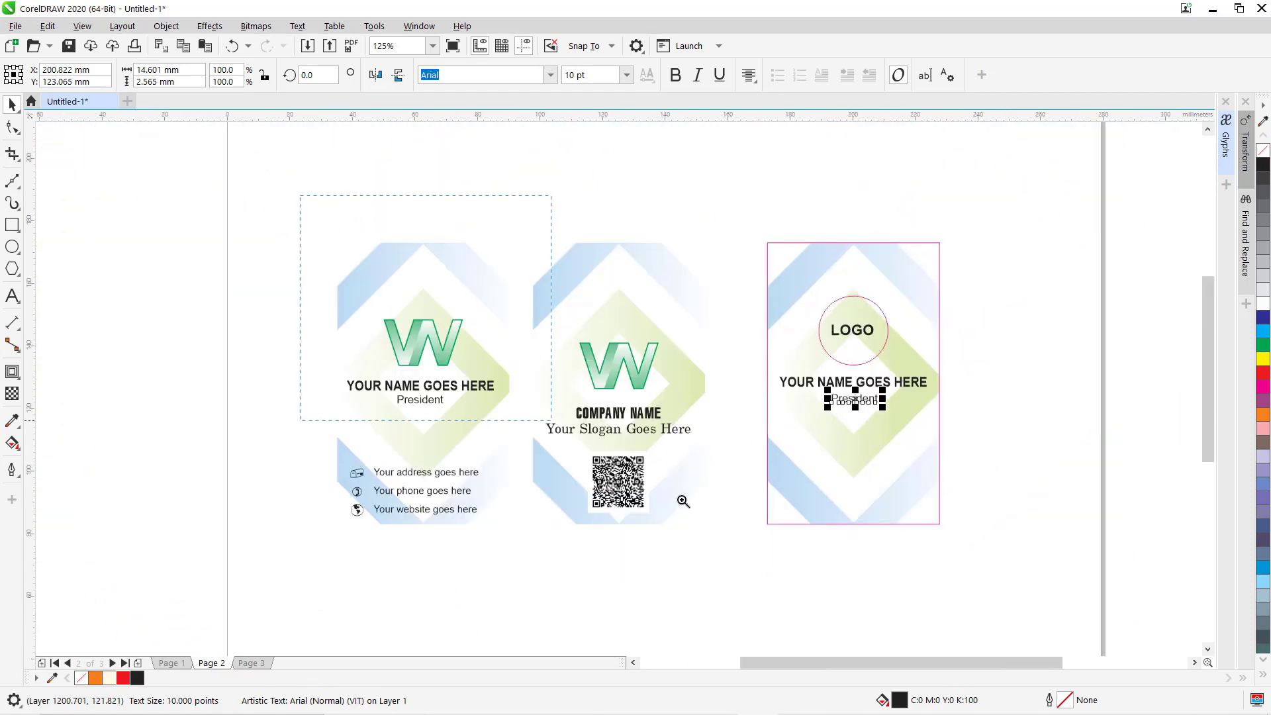
drag(683, 501, 1176, 604)
click(1009, 460)
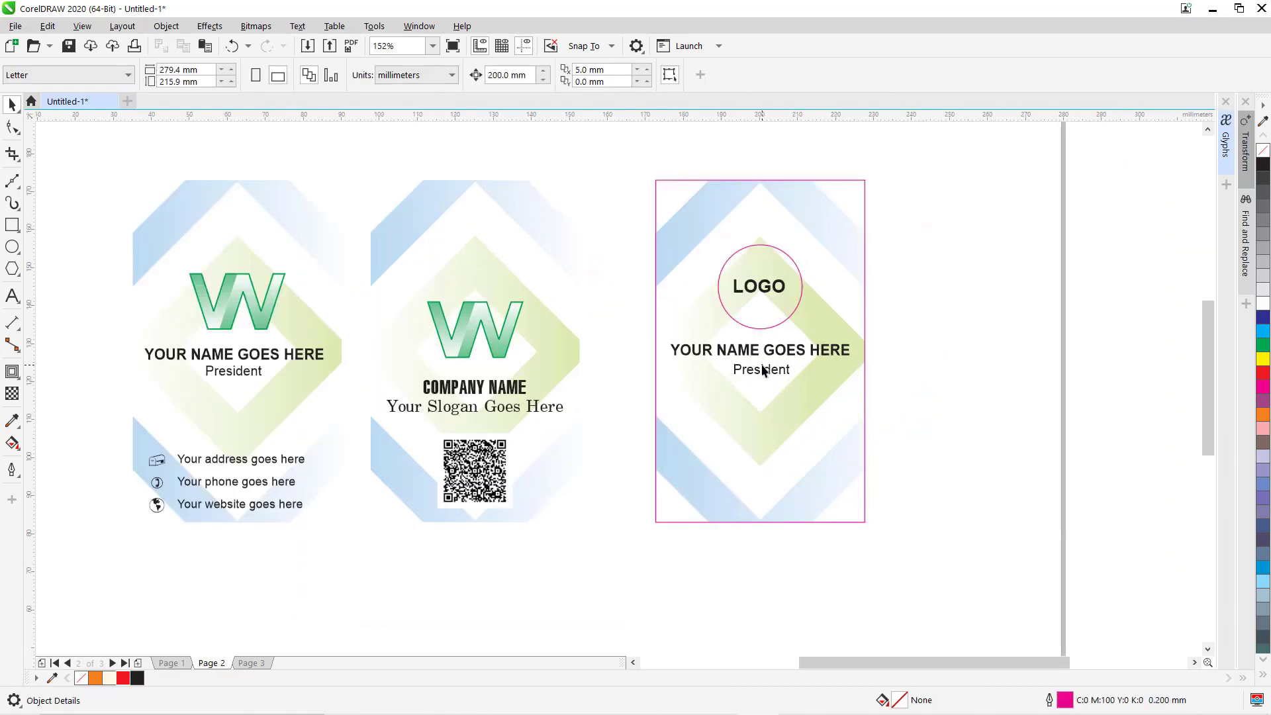
click(761, 373)
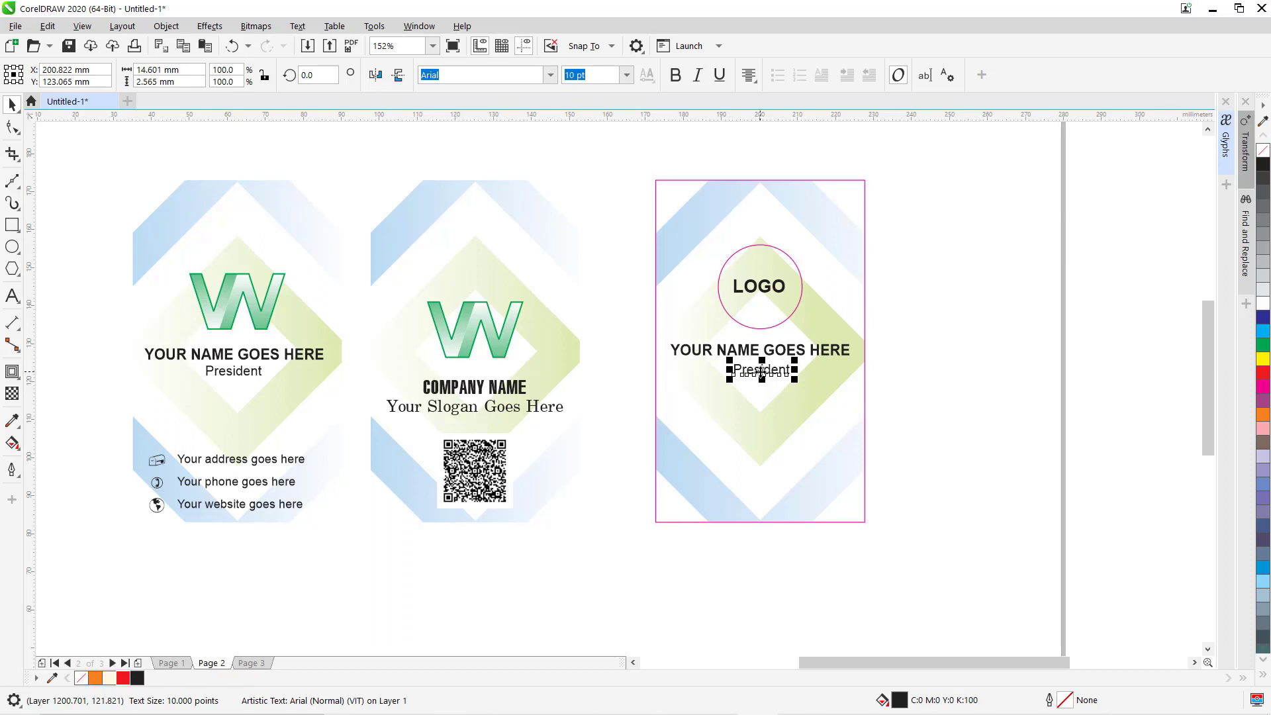
click(13, 301)
Type 'Your address goes here' plus filler words below the third card, pasting words into a third line.
click(632, 546)
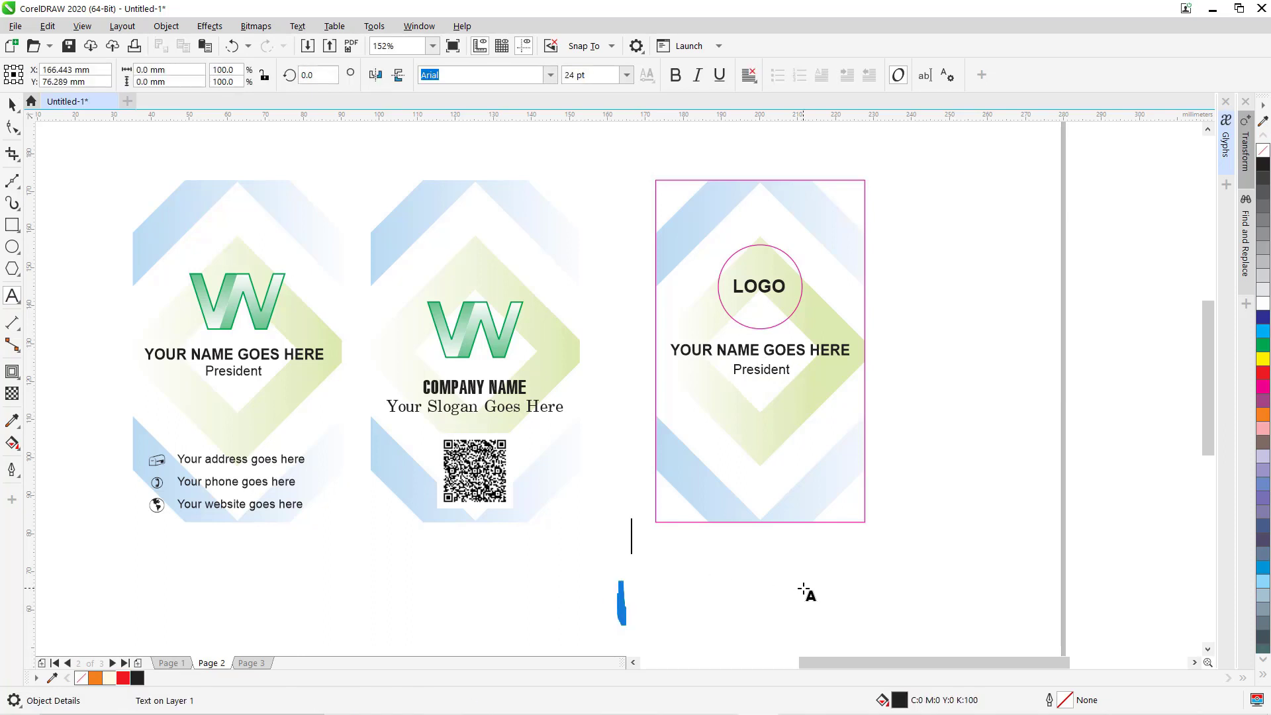
text(Your)
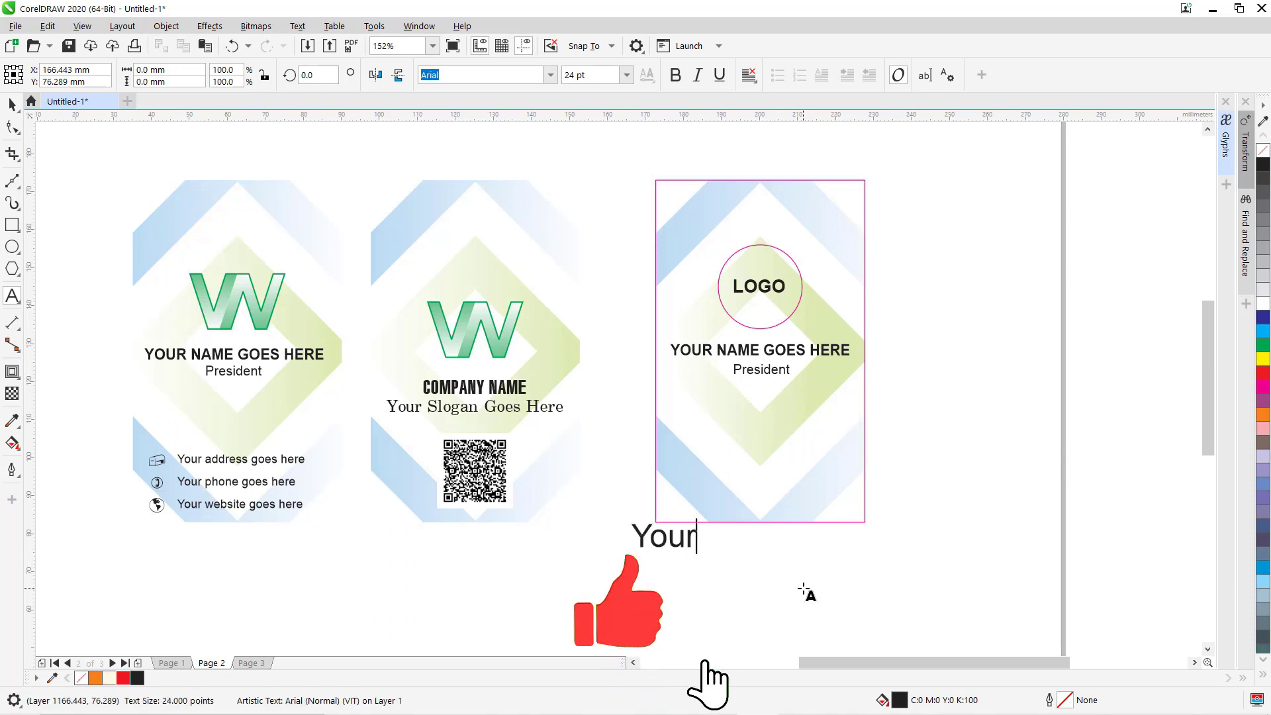
text( ad)
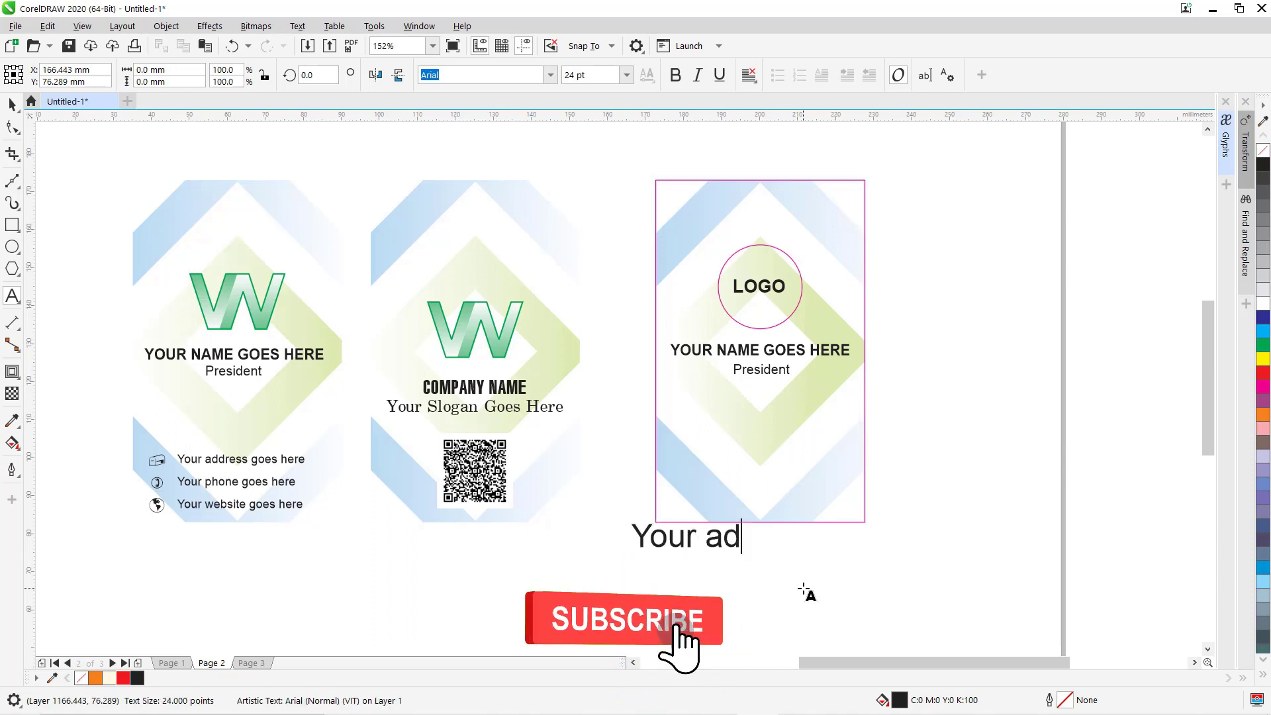
text(dress g)
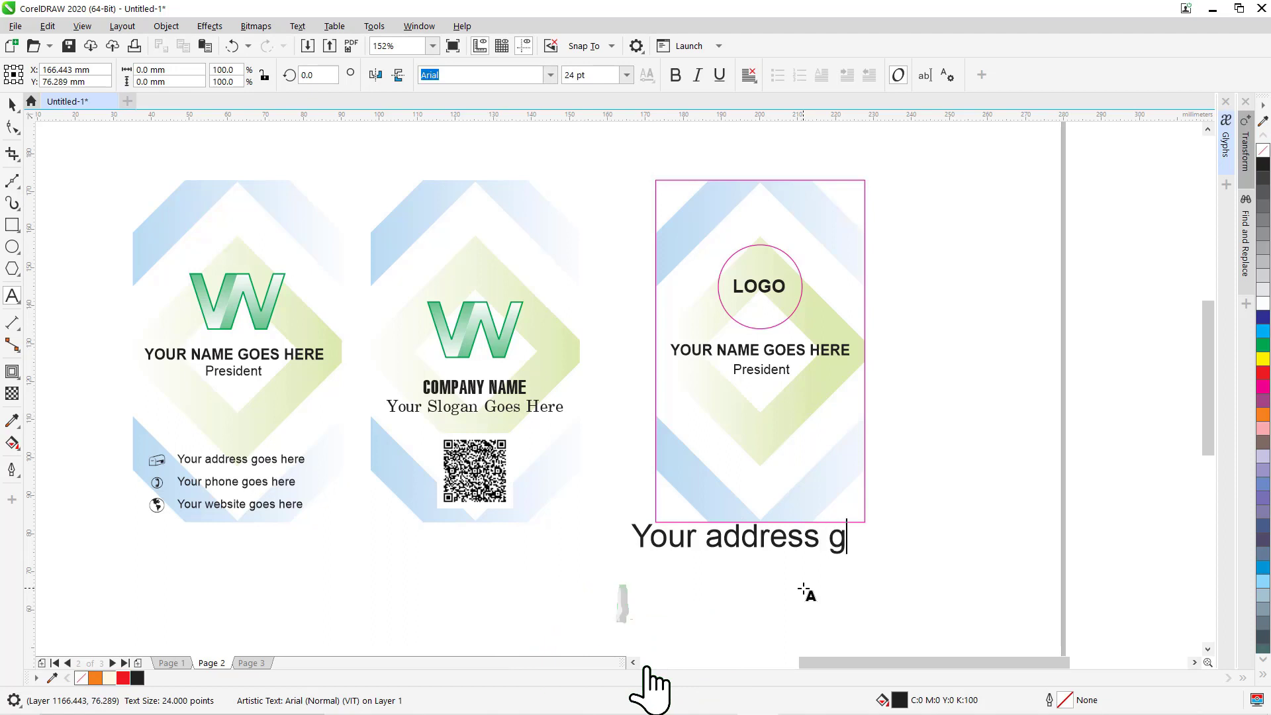
text(oes here )
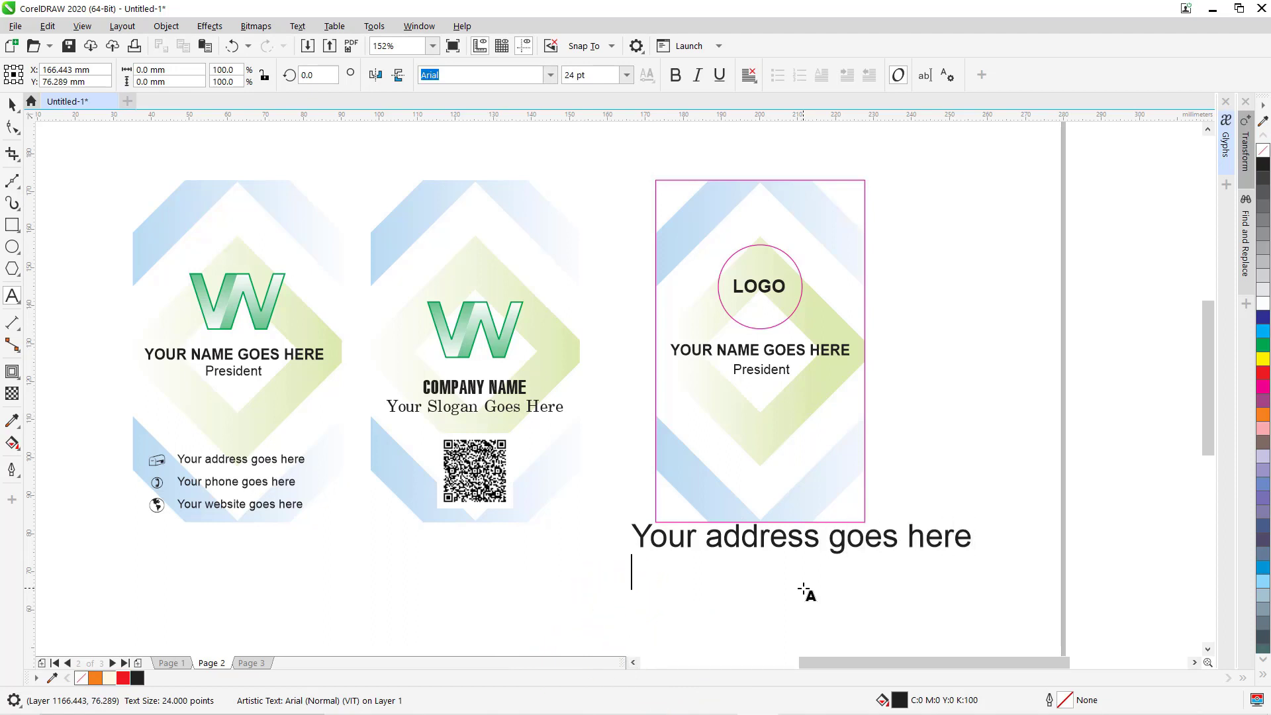
text(asdfg)
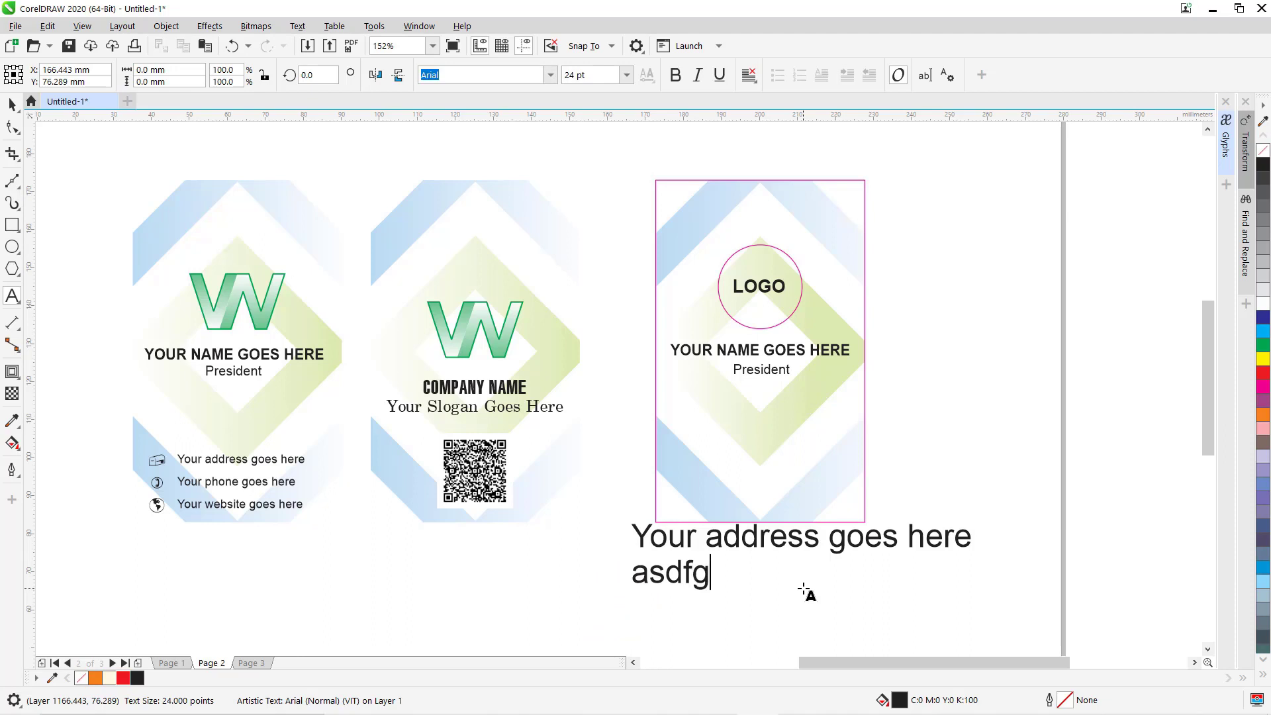
text(h fggh )
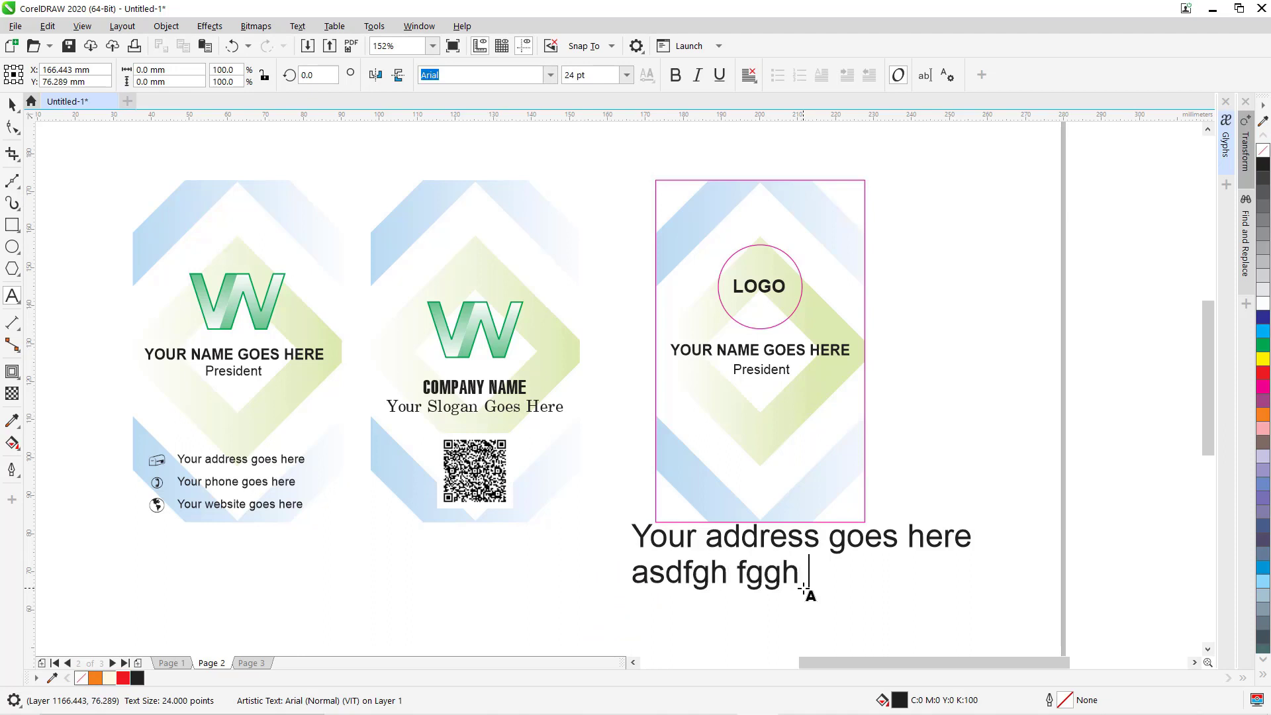
text(hhggghh fddd)
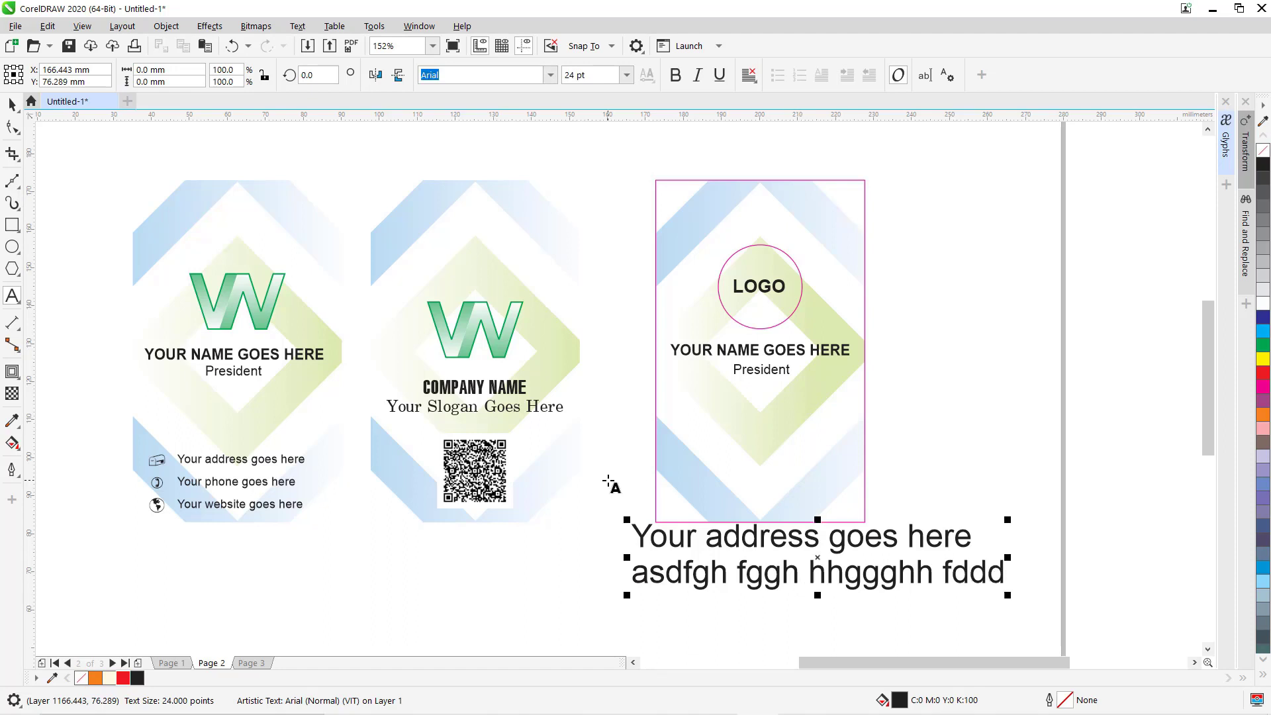
key(BackSpace)
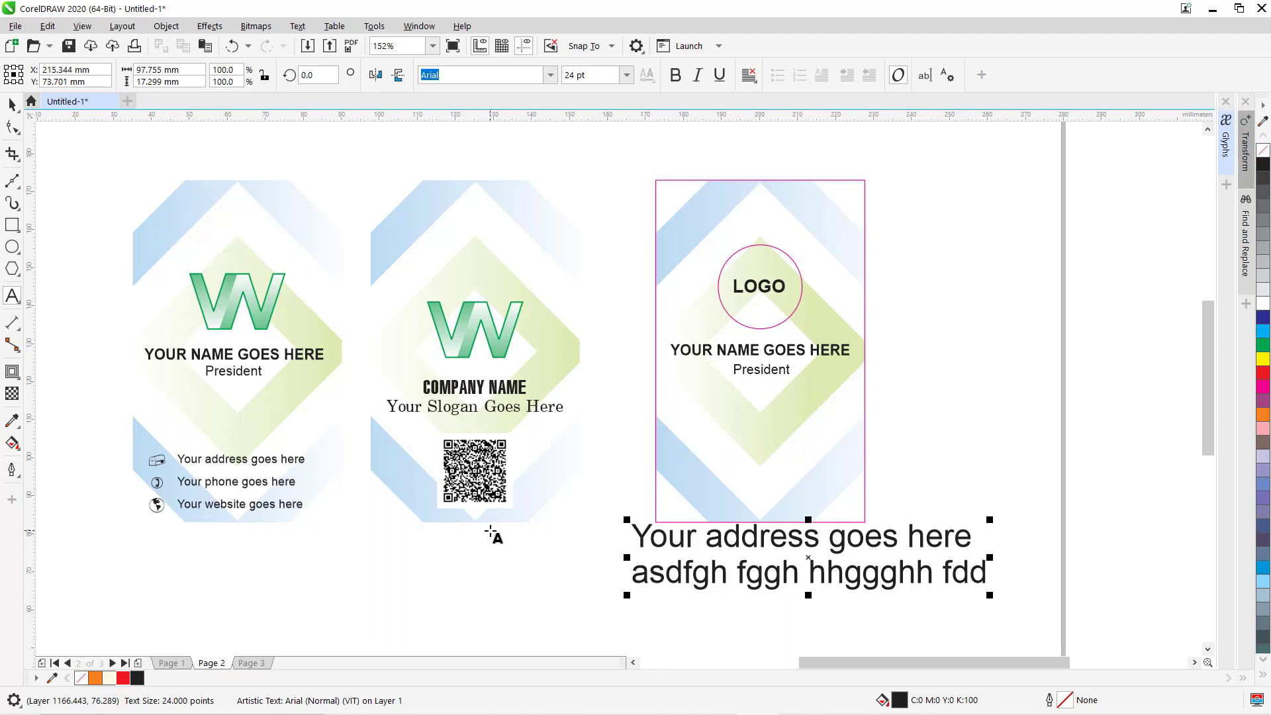
drag(644, 575, 855, 577)
key(ctrl+c)
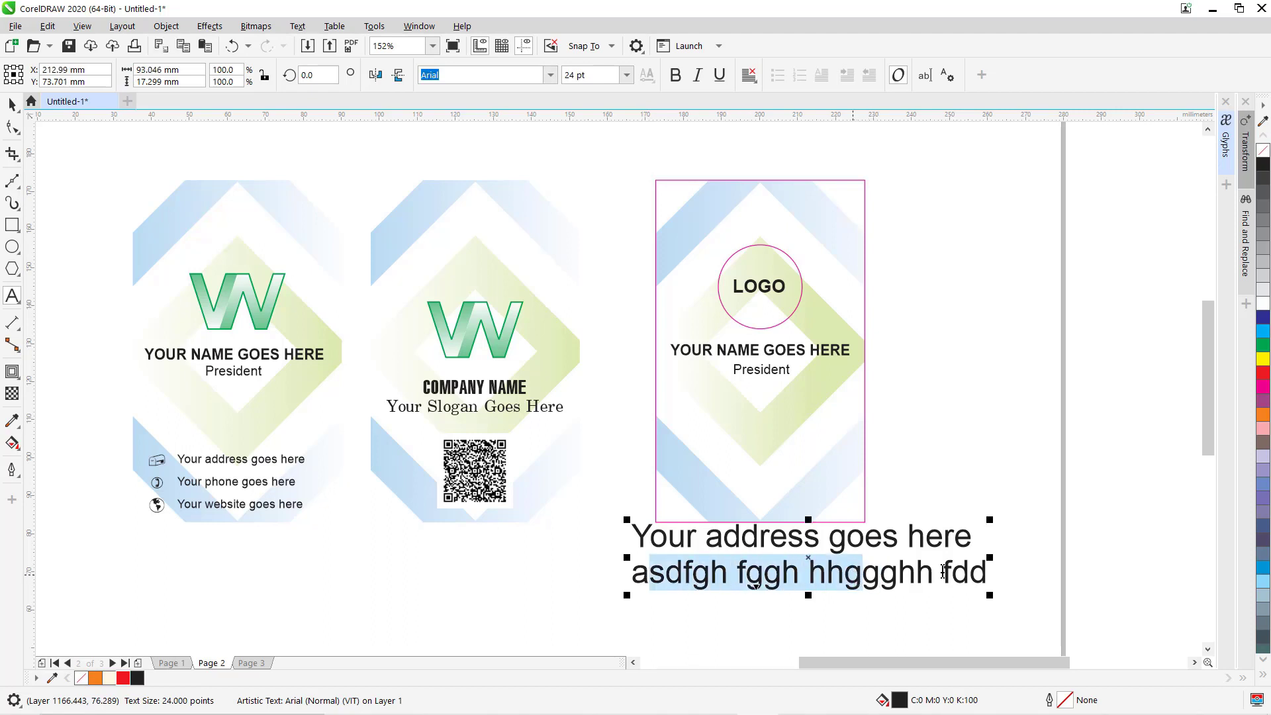
click(986, 574)
key(Return)
key(ctrl+v)
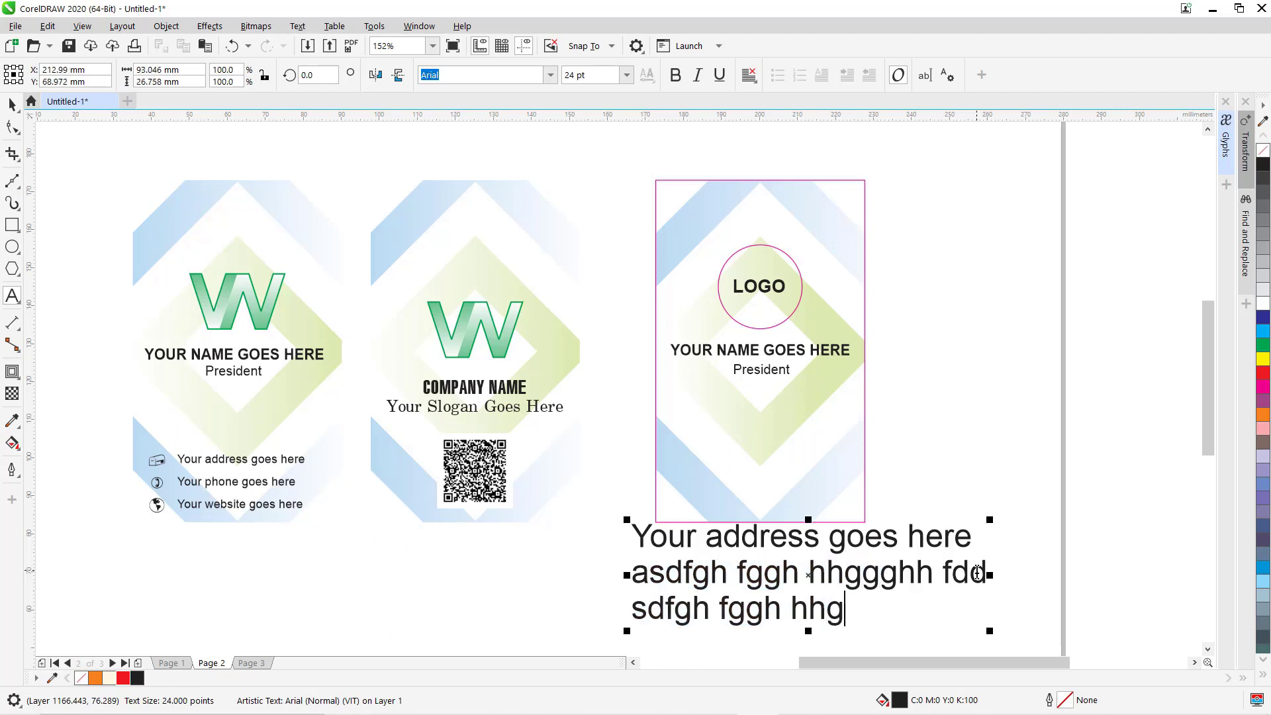
key(ctrl+v)
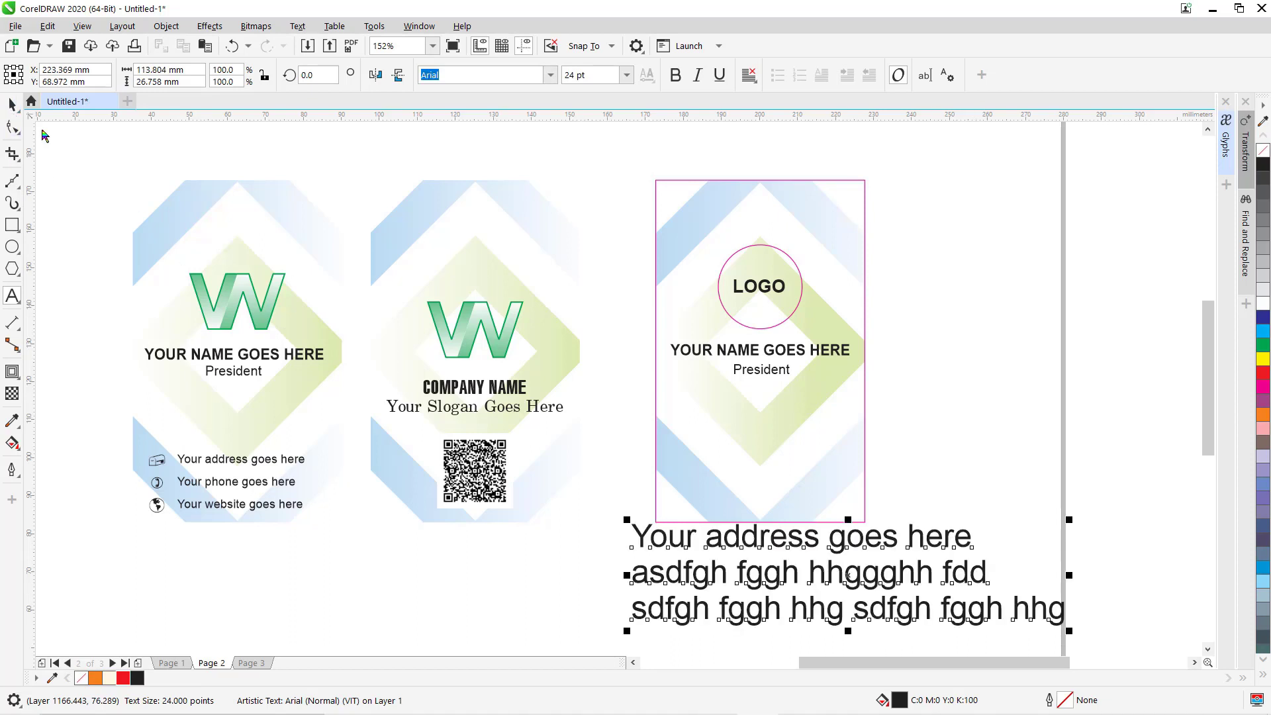
click(12, 104)
Resize the address block to 9 pt and move it onto the third card.
click(626, 75)
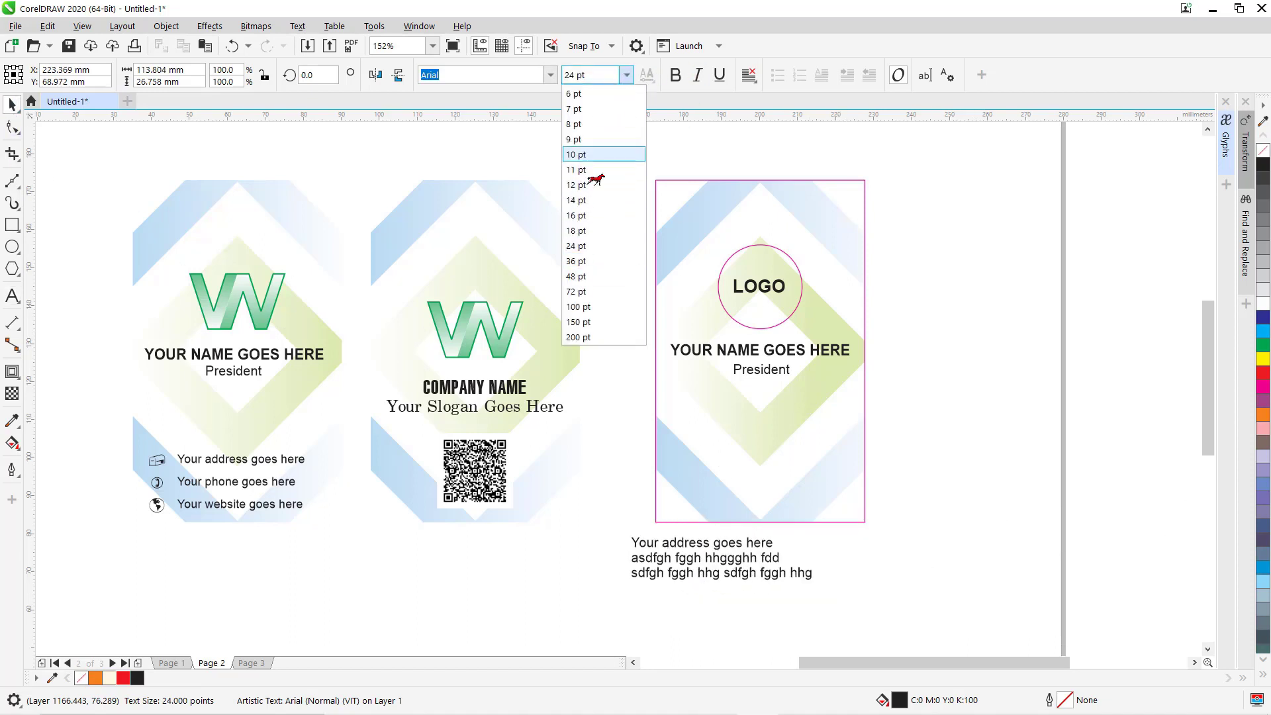
click(582, 154)
drag(720, 565, 759, 486)
scroll(814, 528, up, 4)
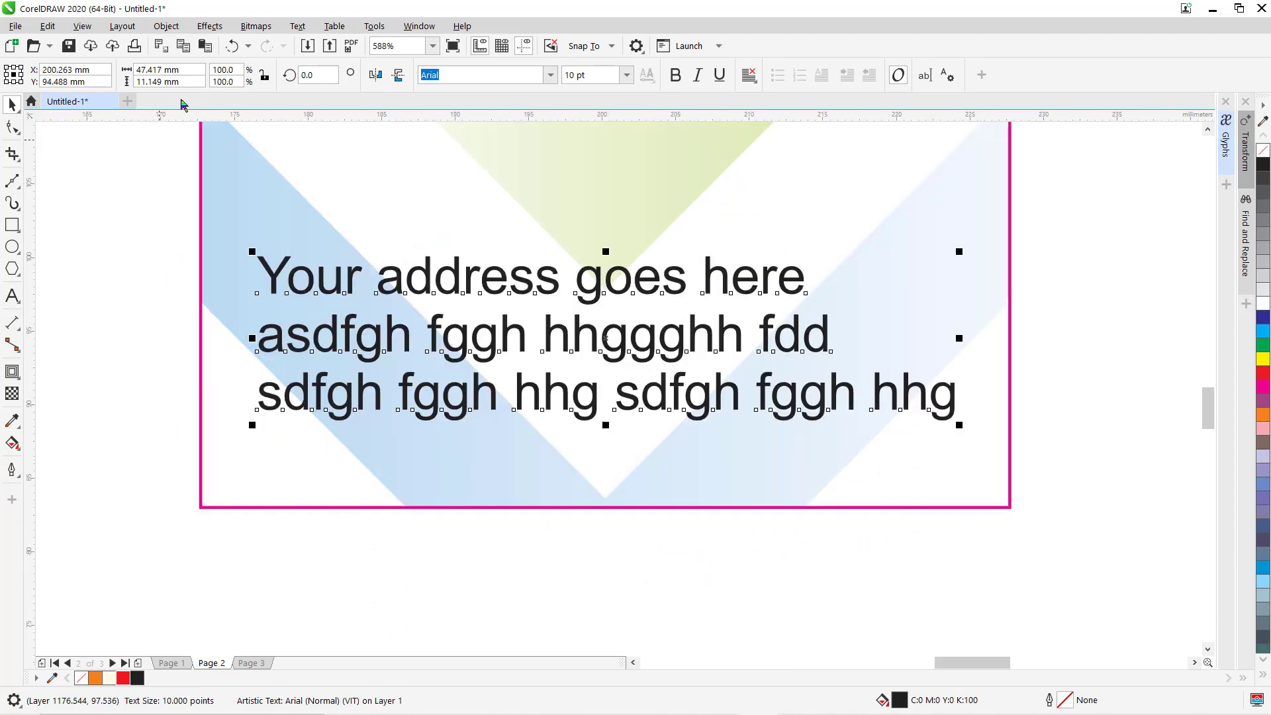
click(627, 78)
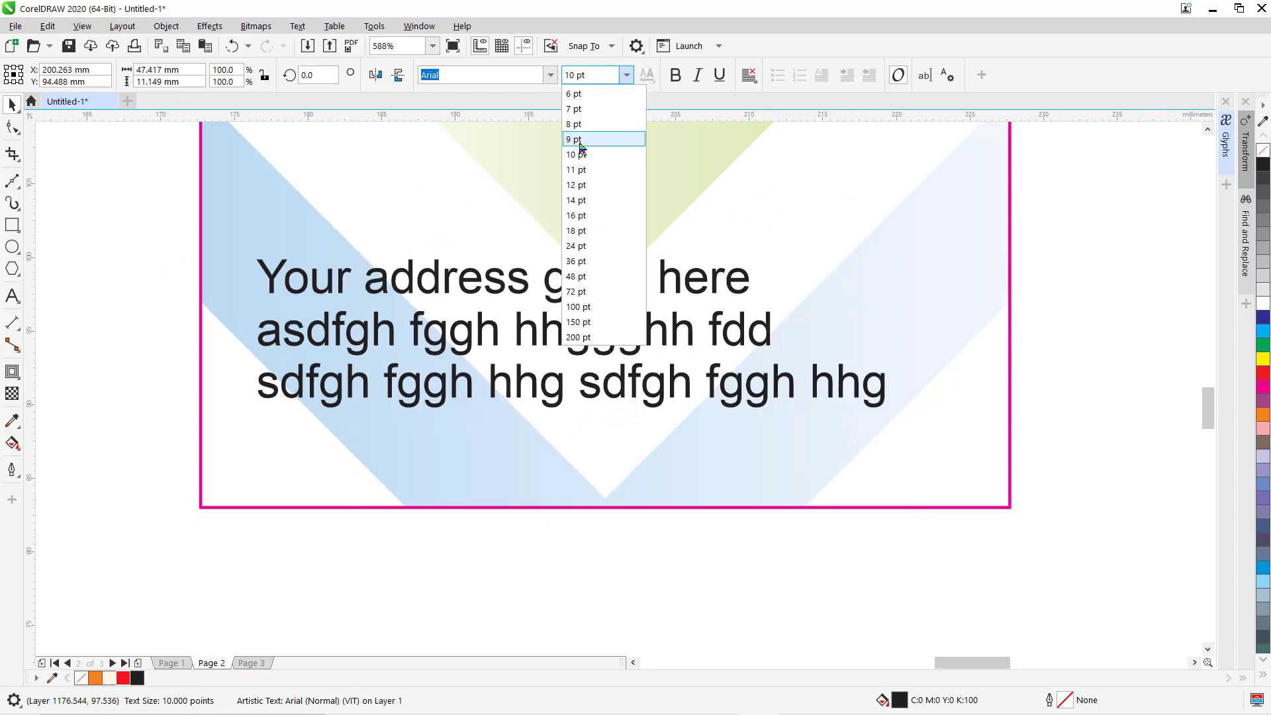
click(593, 136)
drag(490, 324, 543, 332)
Widen the address line spacing and fine-tune its position in the card's lower area.
key(F10)
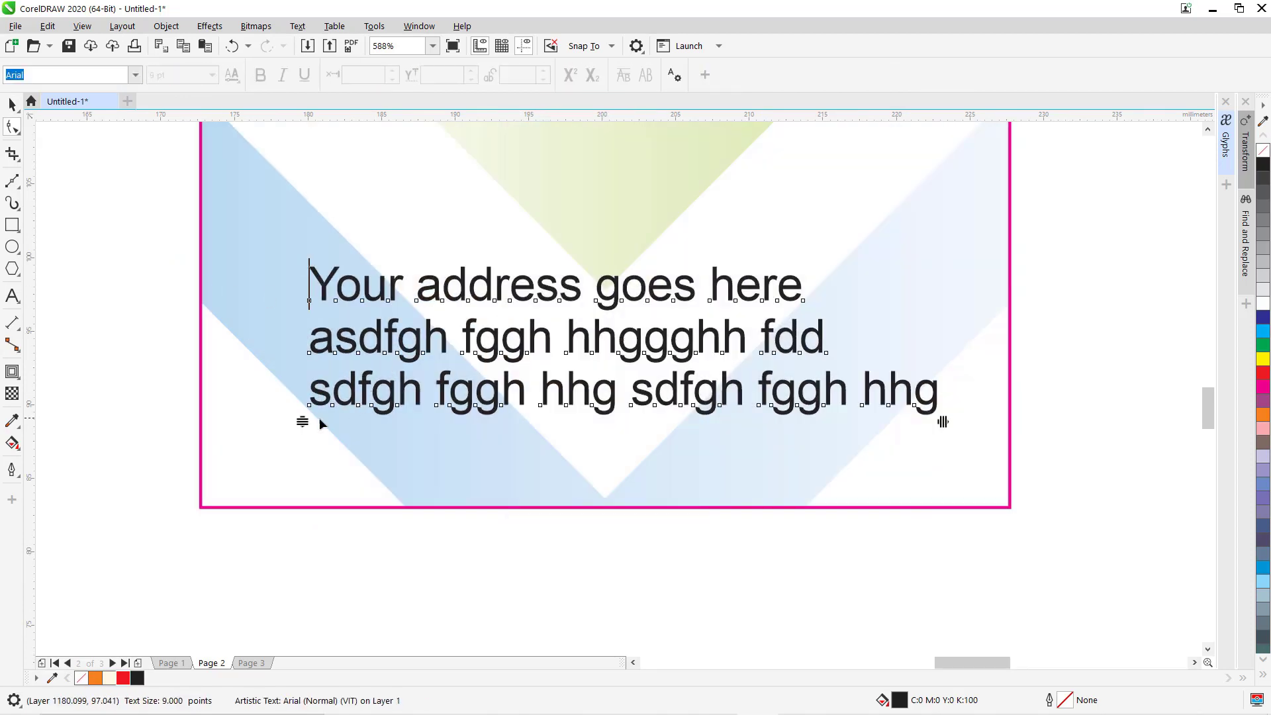
drag(303, 422, 292, 488)
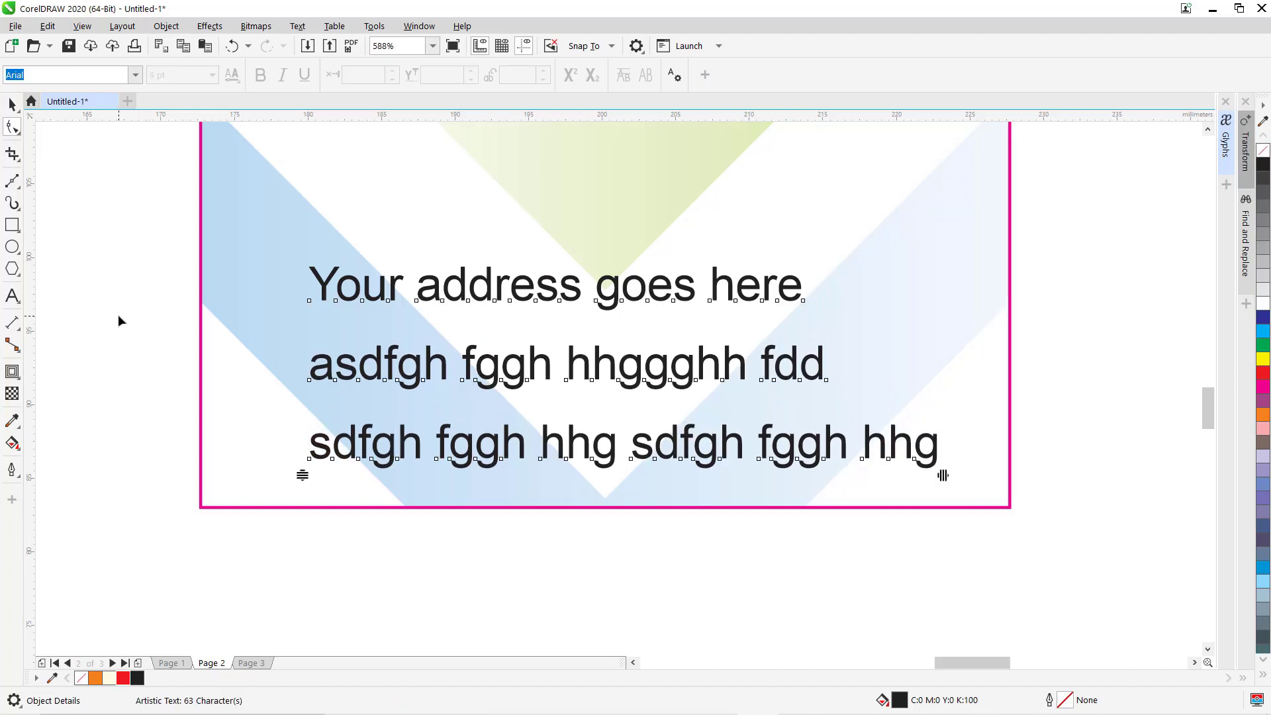
key(space)
key(F4)
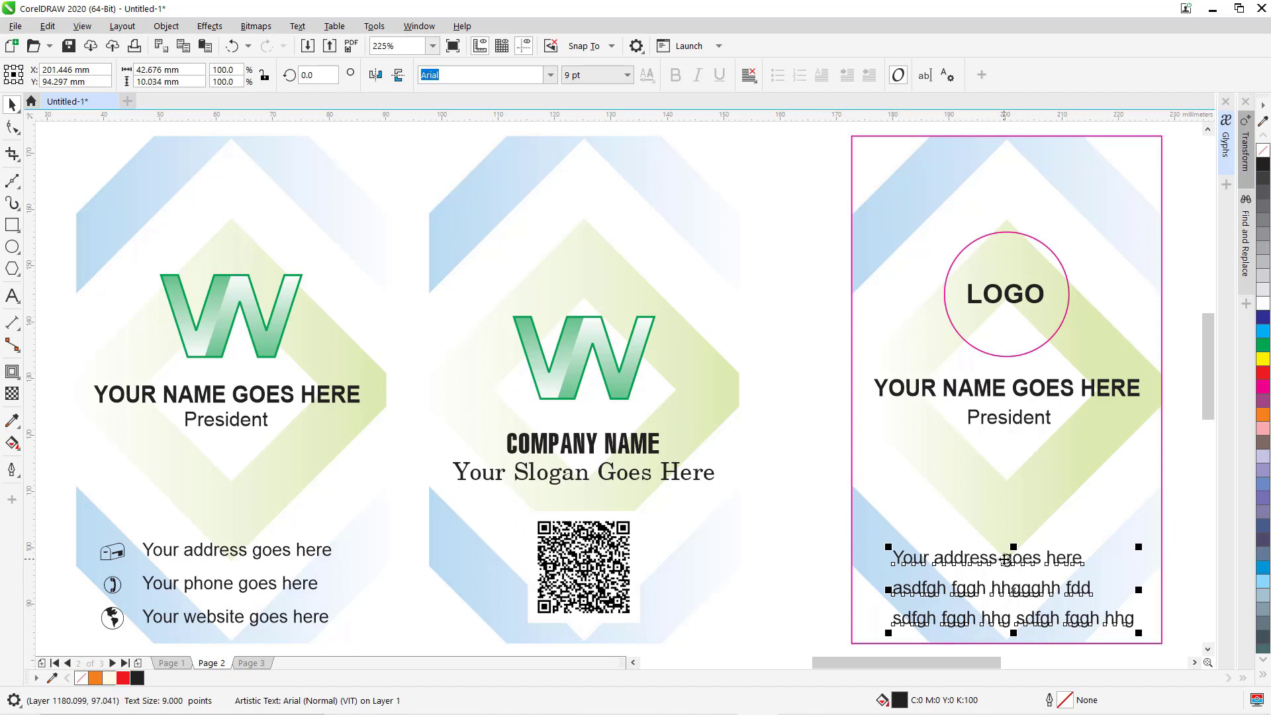
drag(1005, 560, 1006, 558)
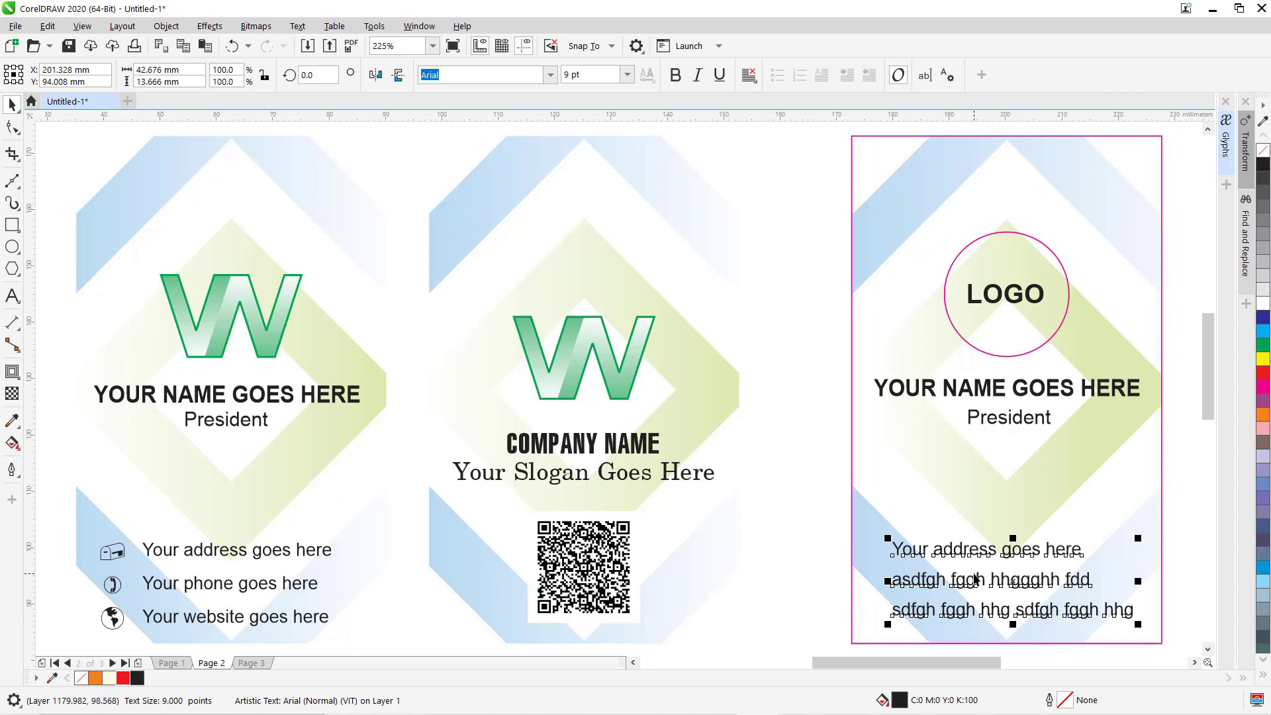
drag(966, 580, 975, 582)
click(807, 278)
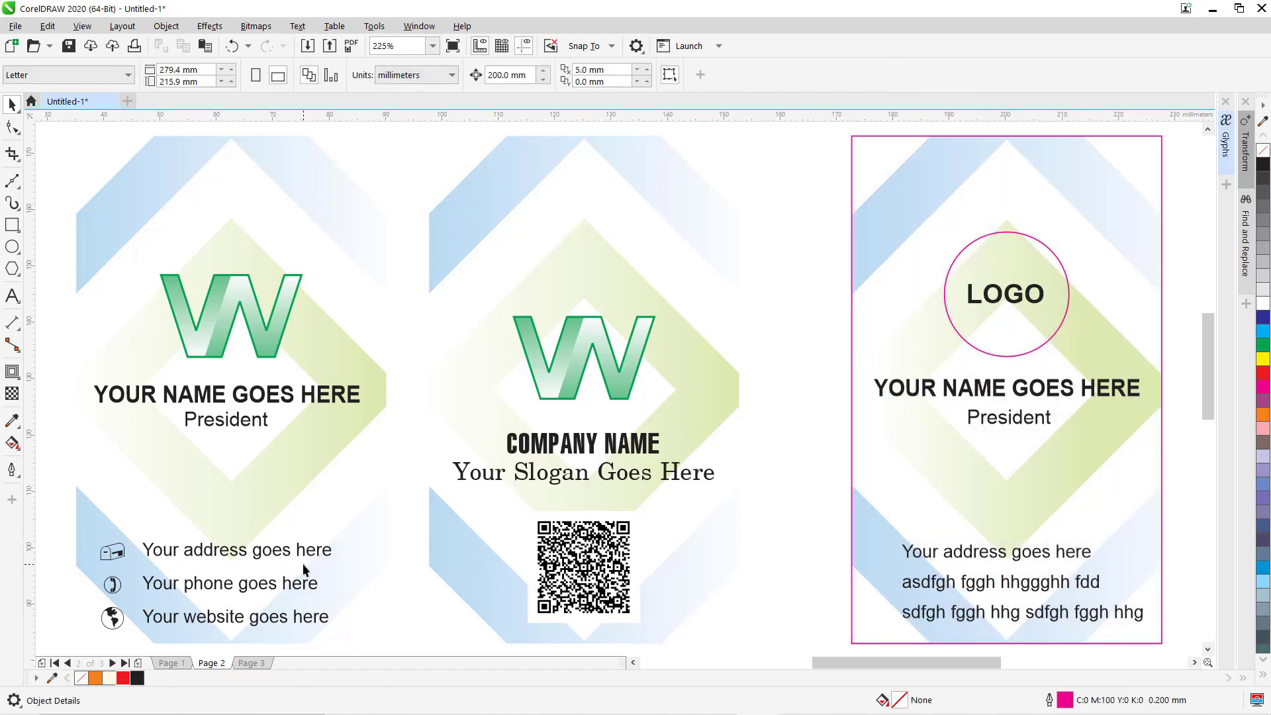
key(shift+F4)
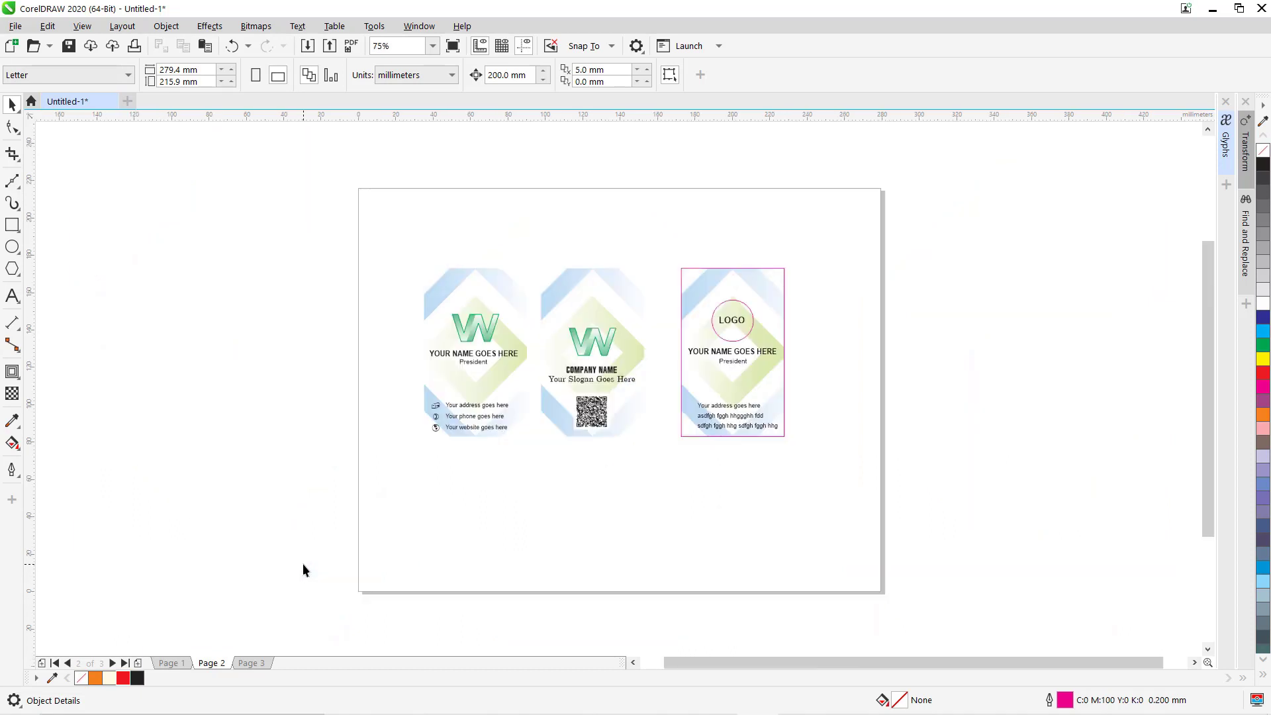
Copy the black kindpng globe image from the 'icon global' results and return to CorelDRAW.
key(alt+Tab)
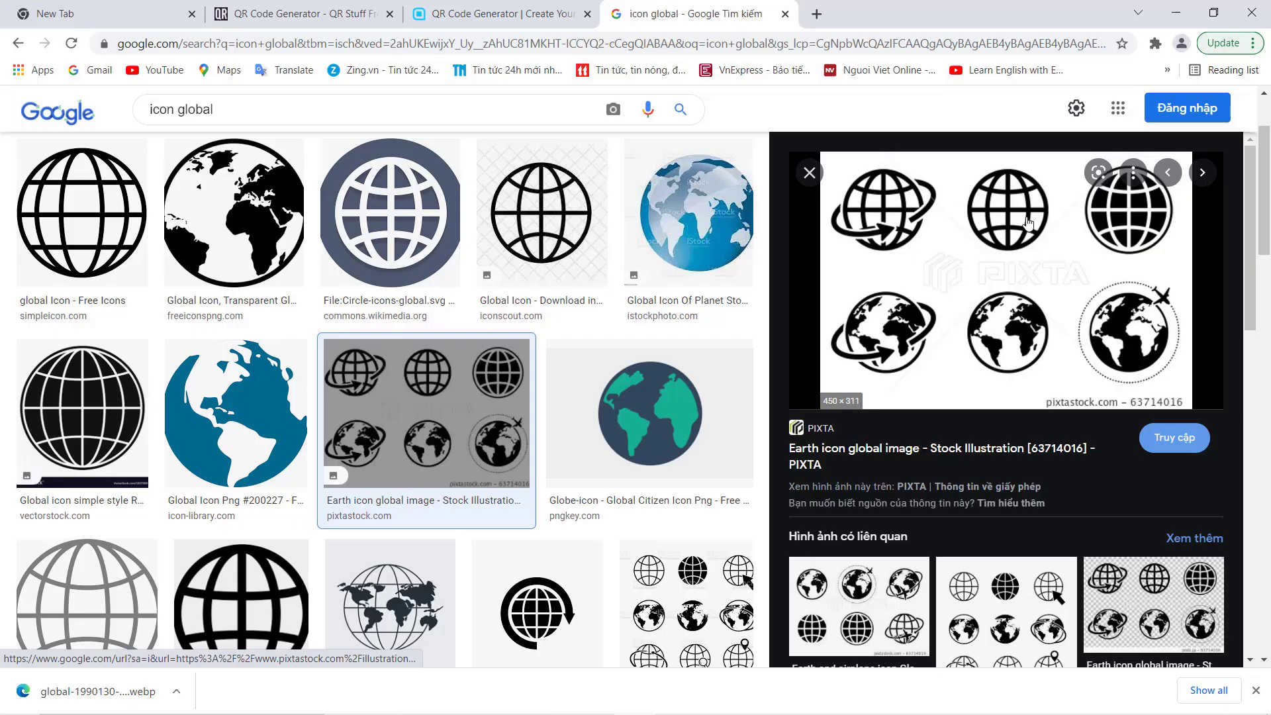
scroll(972, 550, down, 3)
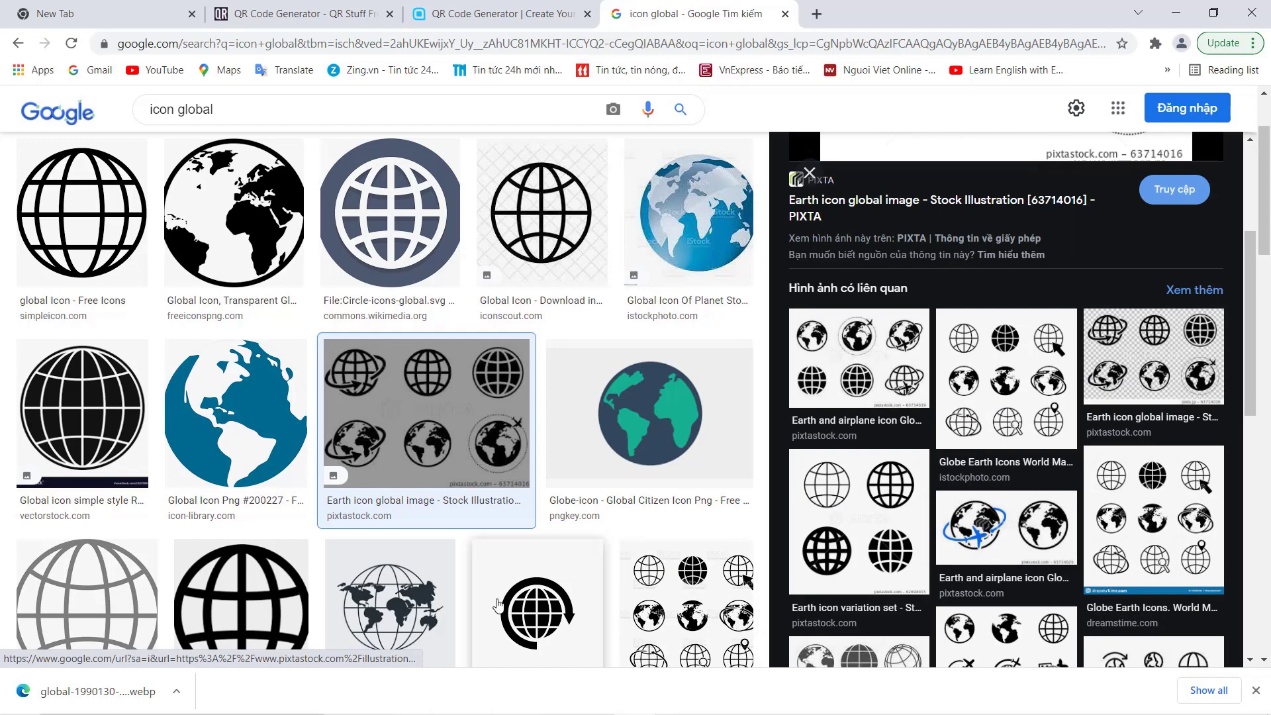
scroll(261, 404, down, 3)
click(261, 404)
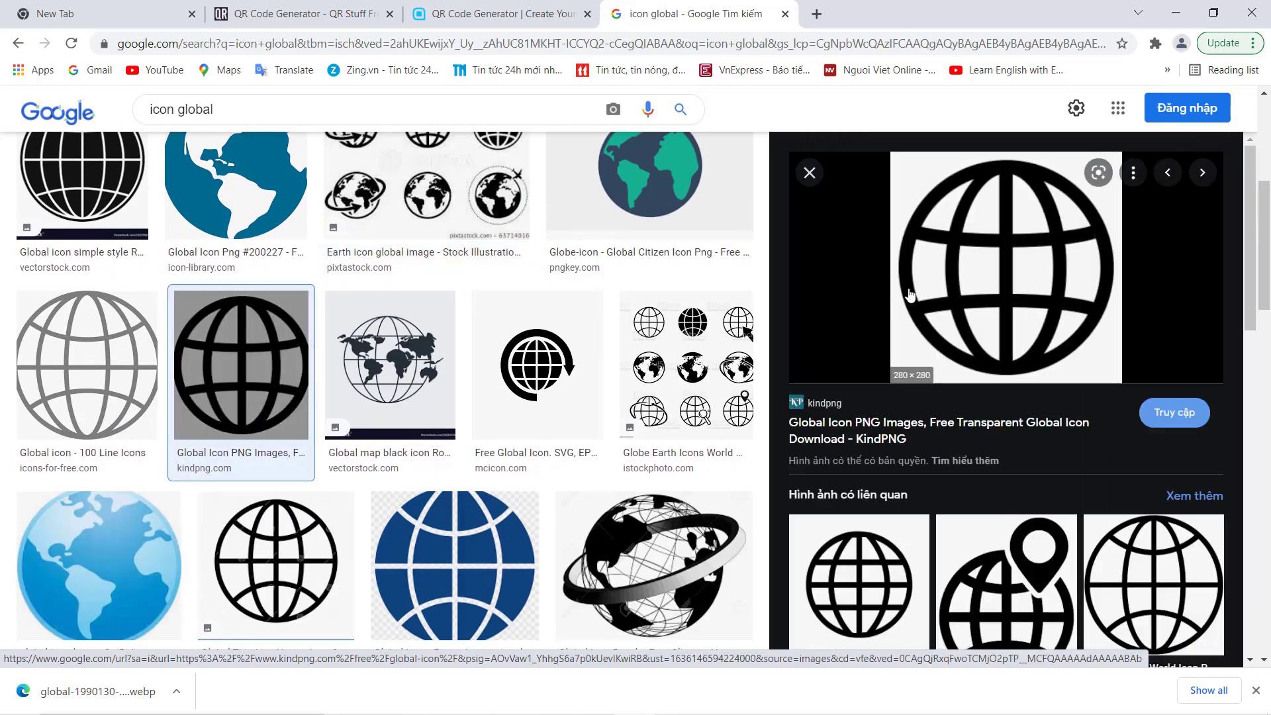
right_click(987, 278)
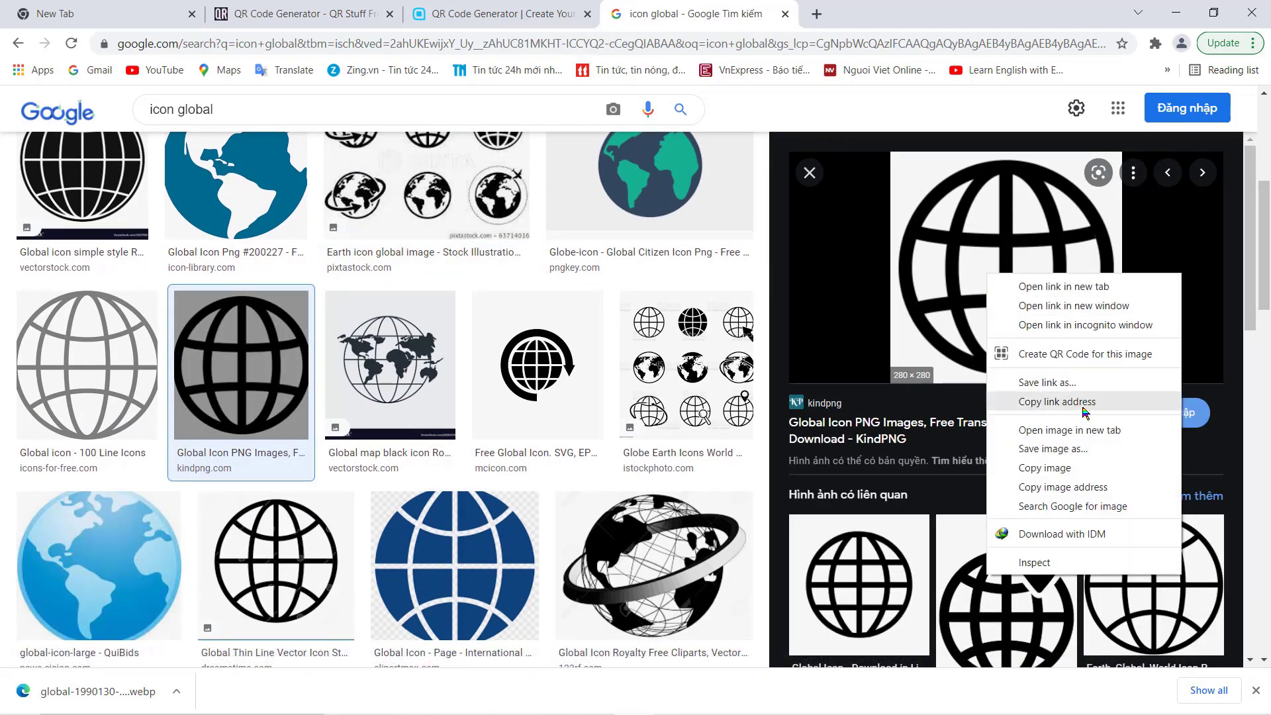
click(1008, 476)
mouse_move(612, 705)
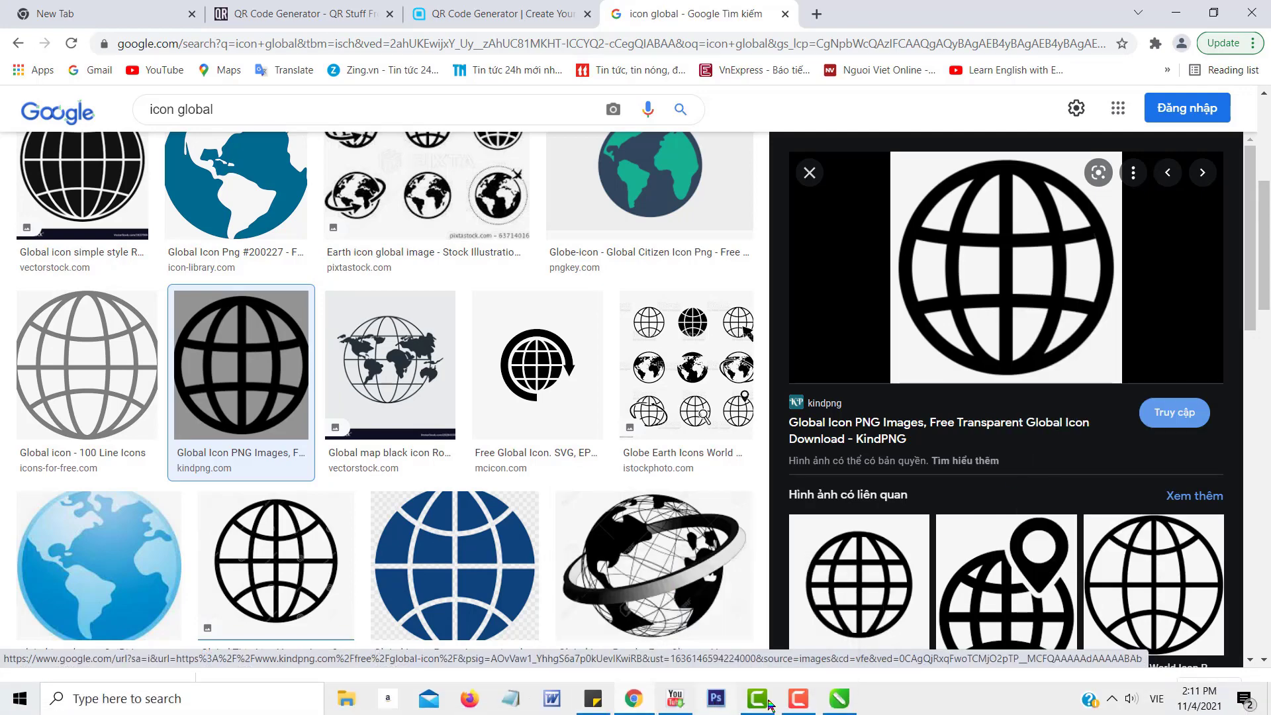
click(837, 703)
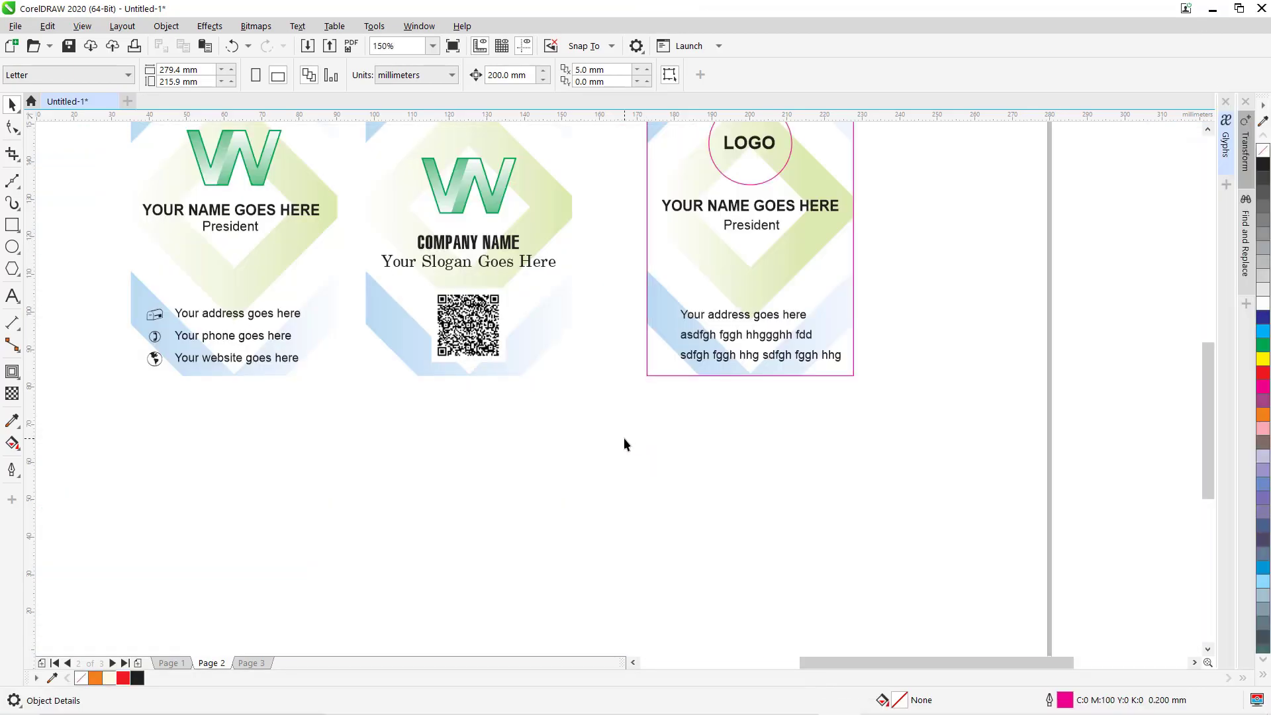
Paste the globe picture below the cards and trace it with Outline Trace > Logo.
key(ctrl+v)
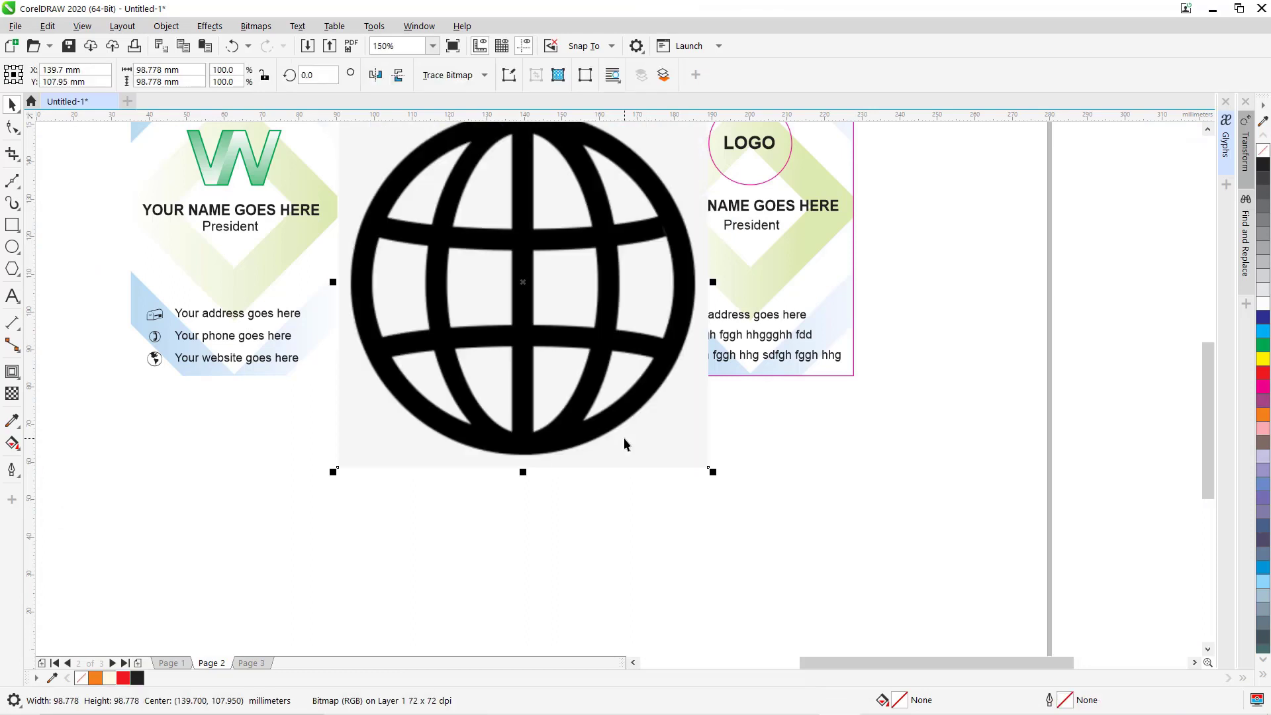
drag(455, 267, 450, 506)
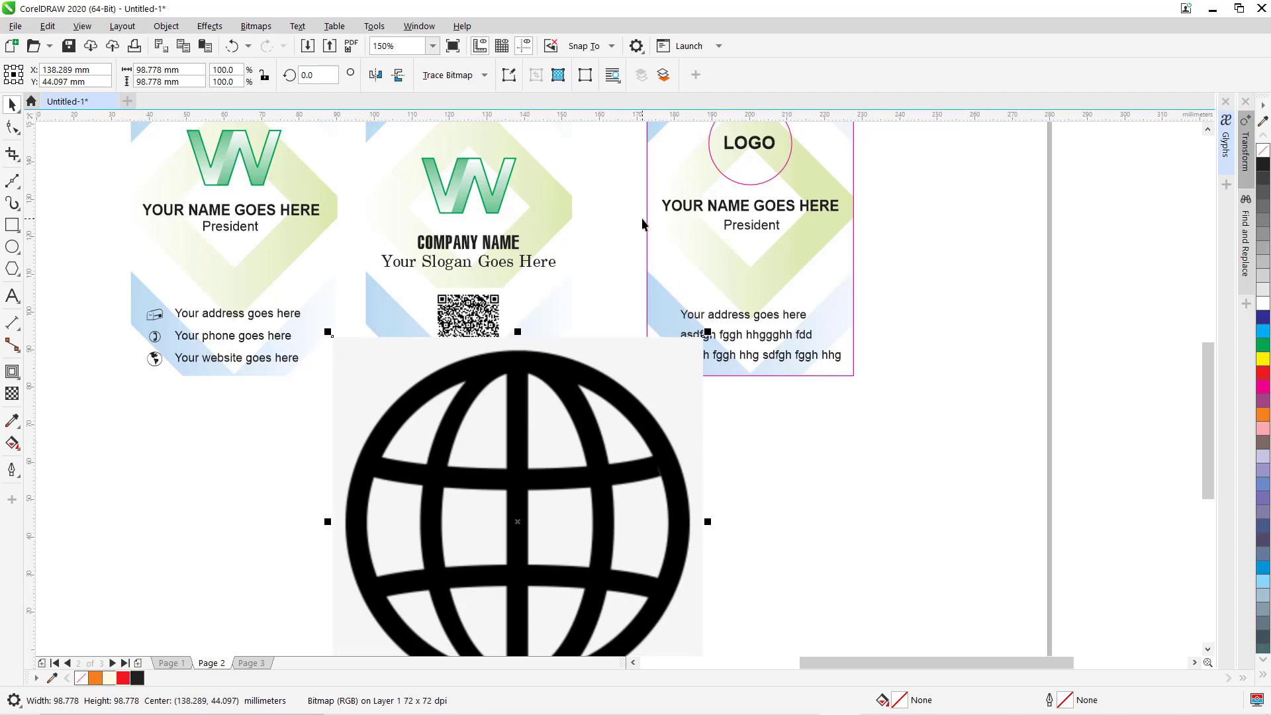
click(457, 76)
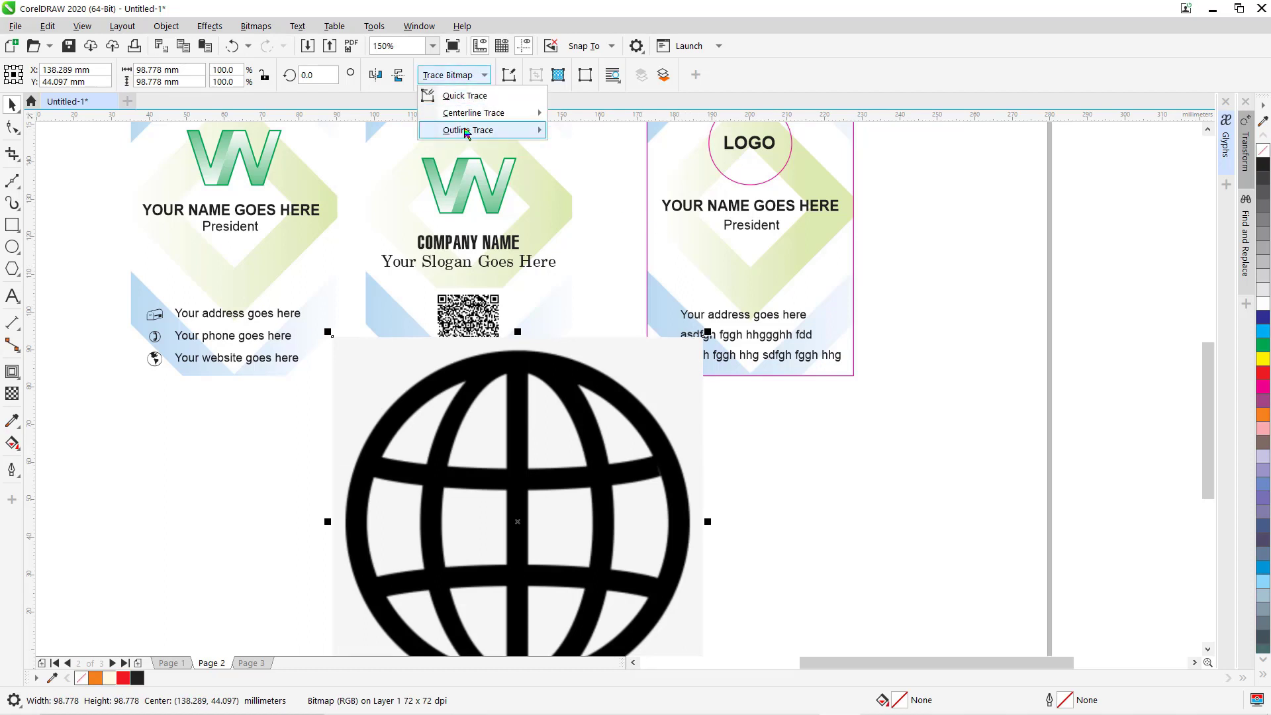
mouse_move(467, 132)
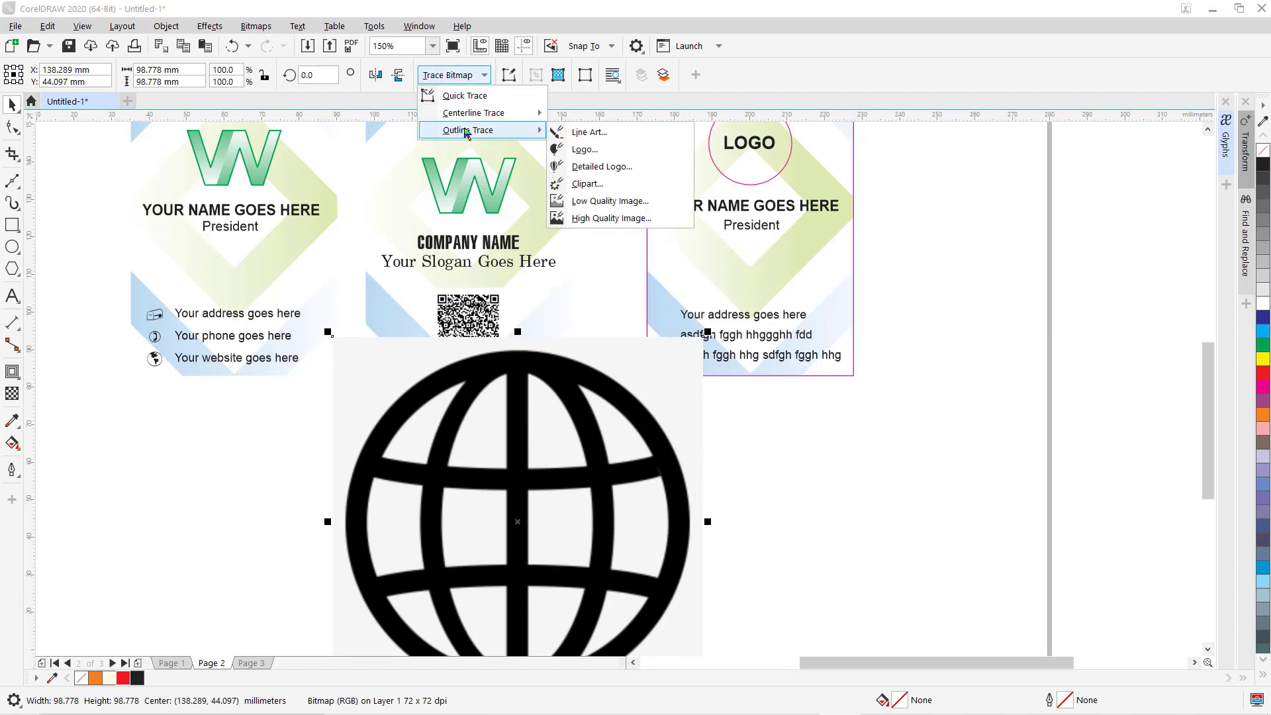
click(589, 149)
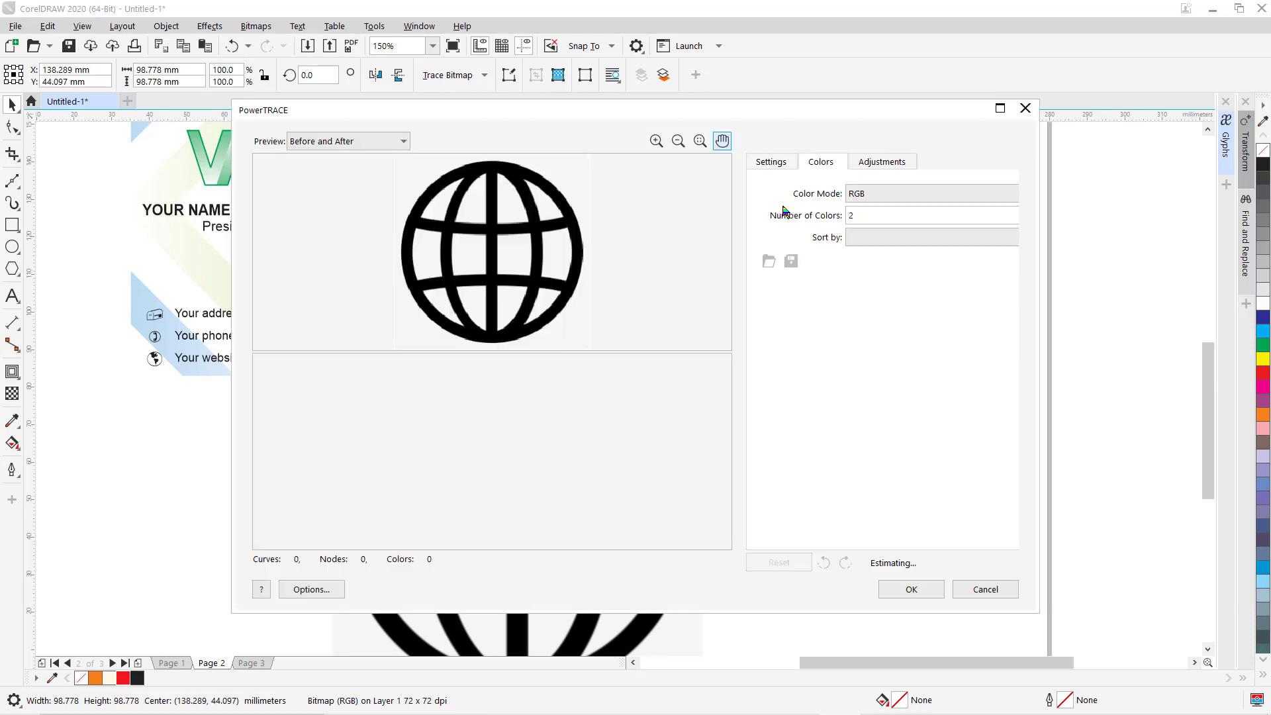
click(911, 589)
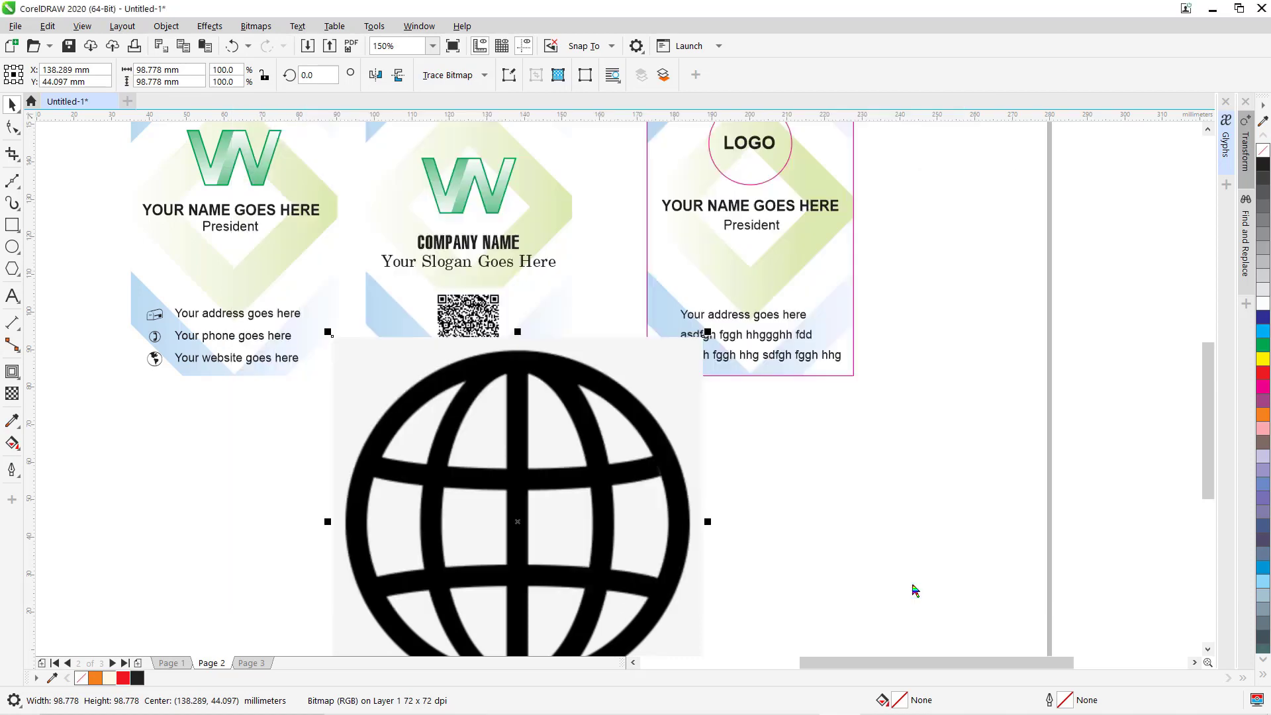
Shrink the traced vector globe and delete the original globe bitmap.
drag(636, 446, 1104, 444)
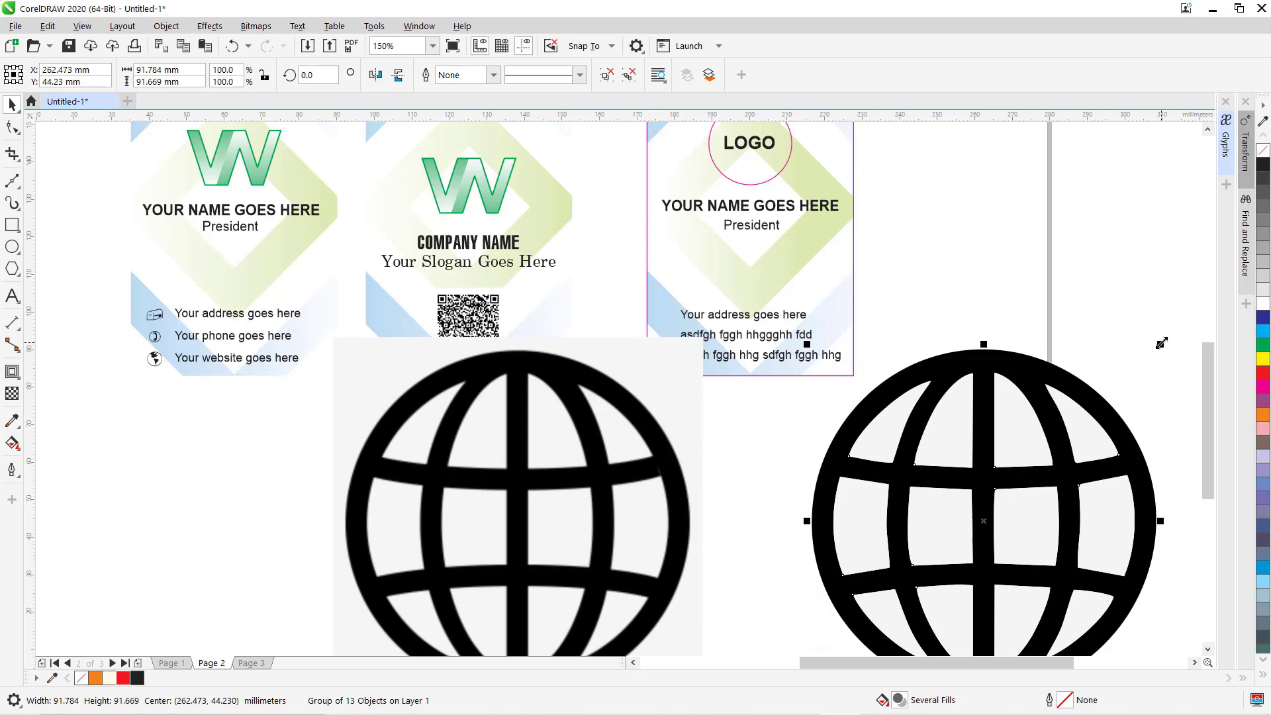
mouse_move(1160, 343)
mouse_down()
mouse_move(1085, 410)
mouse_move(936, 497)
mouse_move(872, 597)
mouse_up()
click(643, 491)
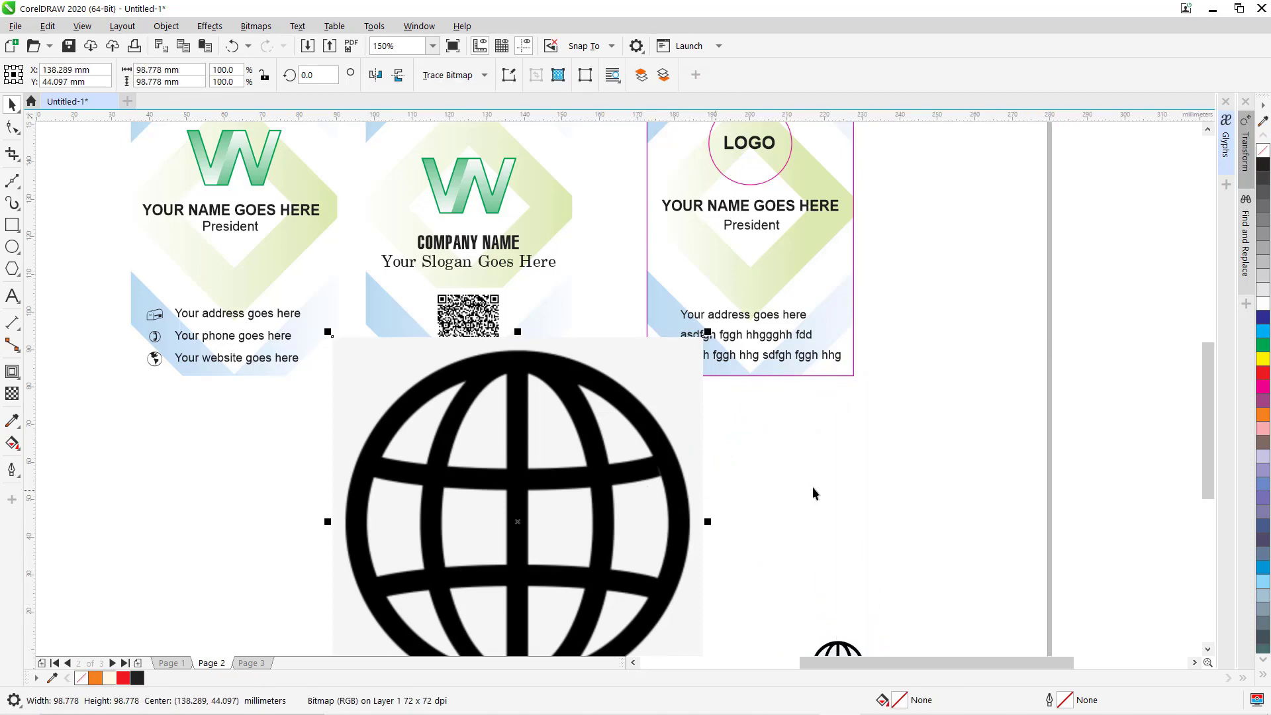
key(Delete)
key(F4)
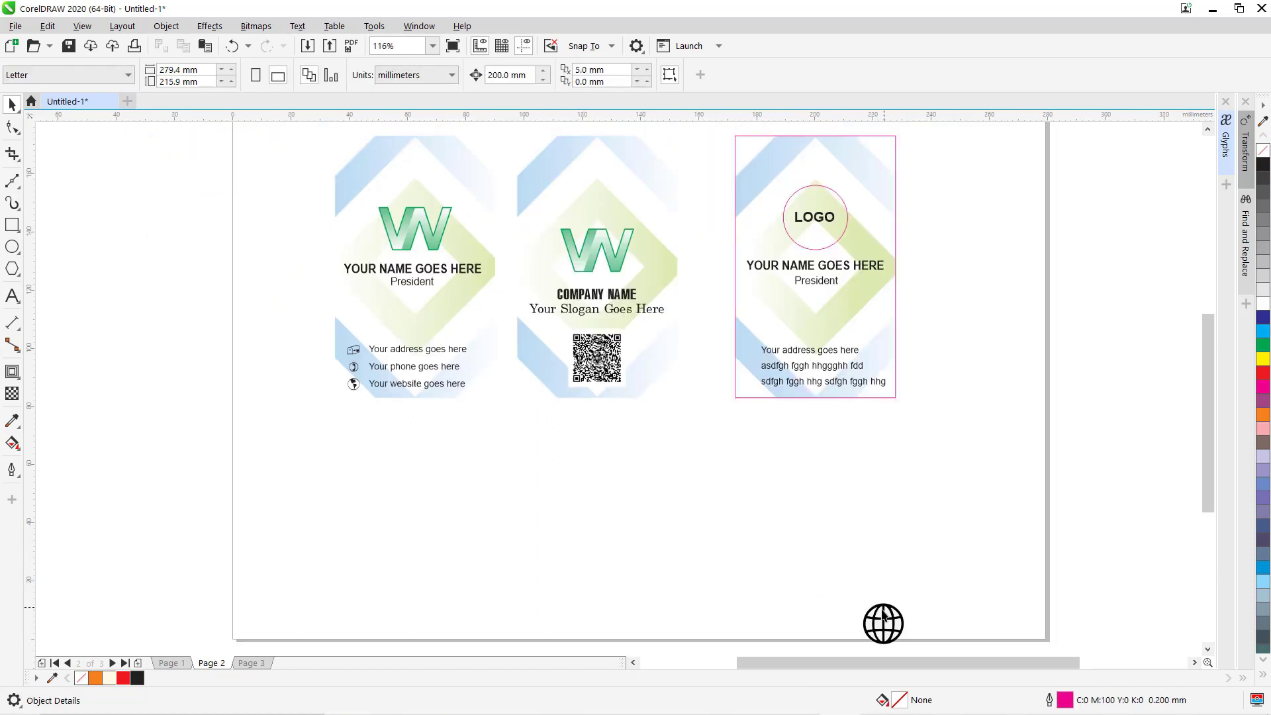
Move the globe beside the third card's last address line and shrink it to about 3.5 mm.
drag(882, 623, 754, 379)
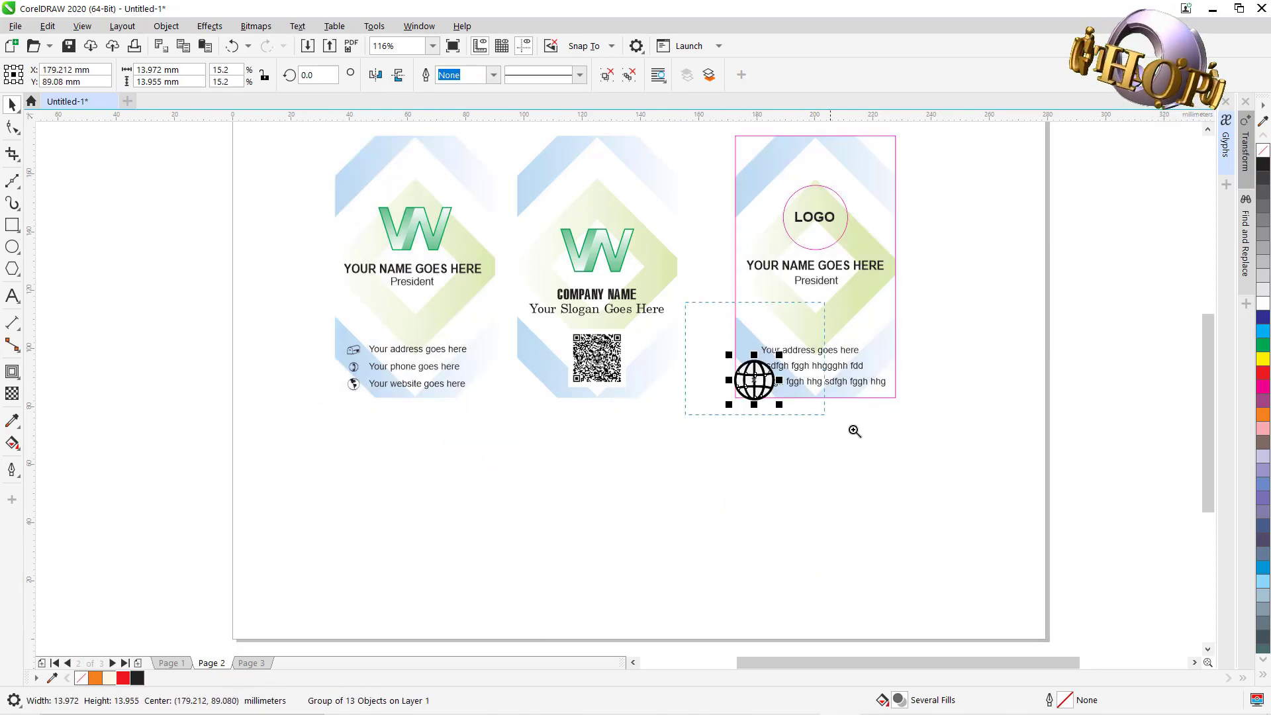
drag(854, 431, 854, 431)
drag(638, 351, 613, 377)
key(ctrl+z)
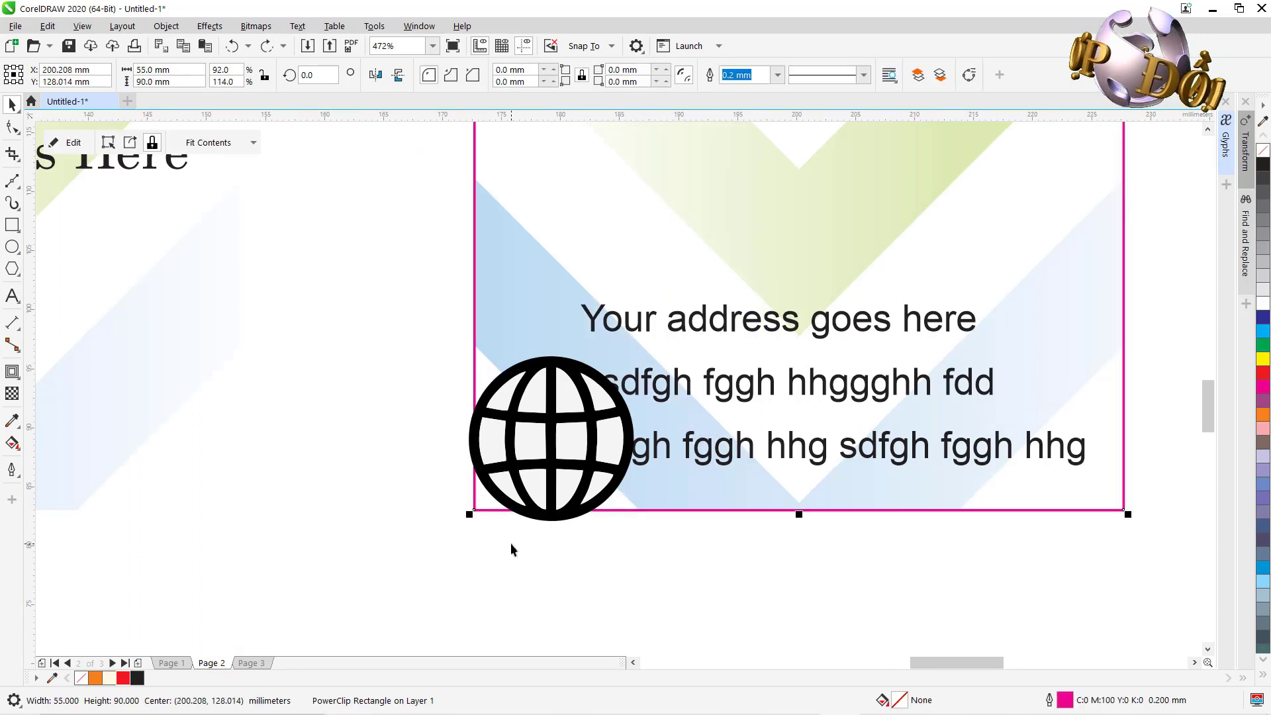
click(555, 417)
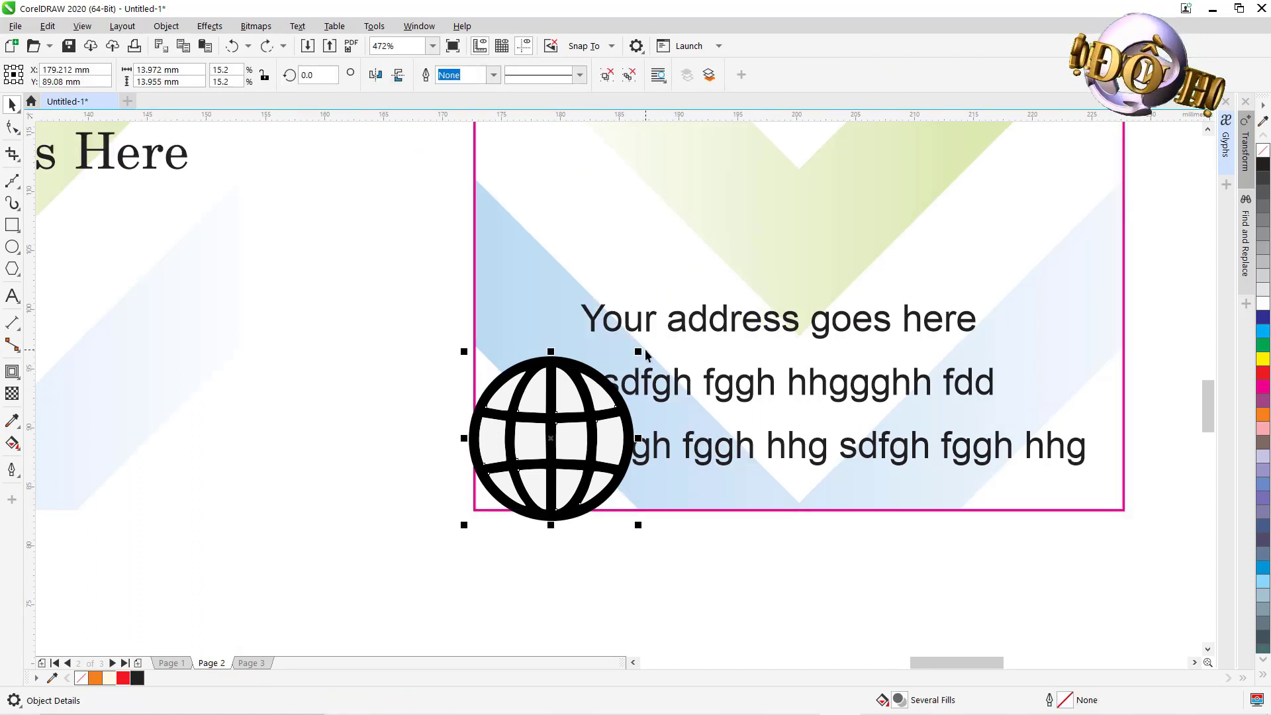
drag(641, 350, 542, 442)
click(582, 549)
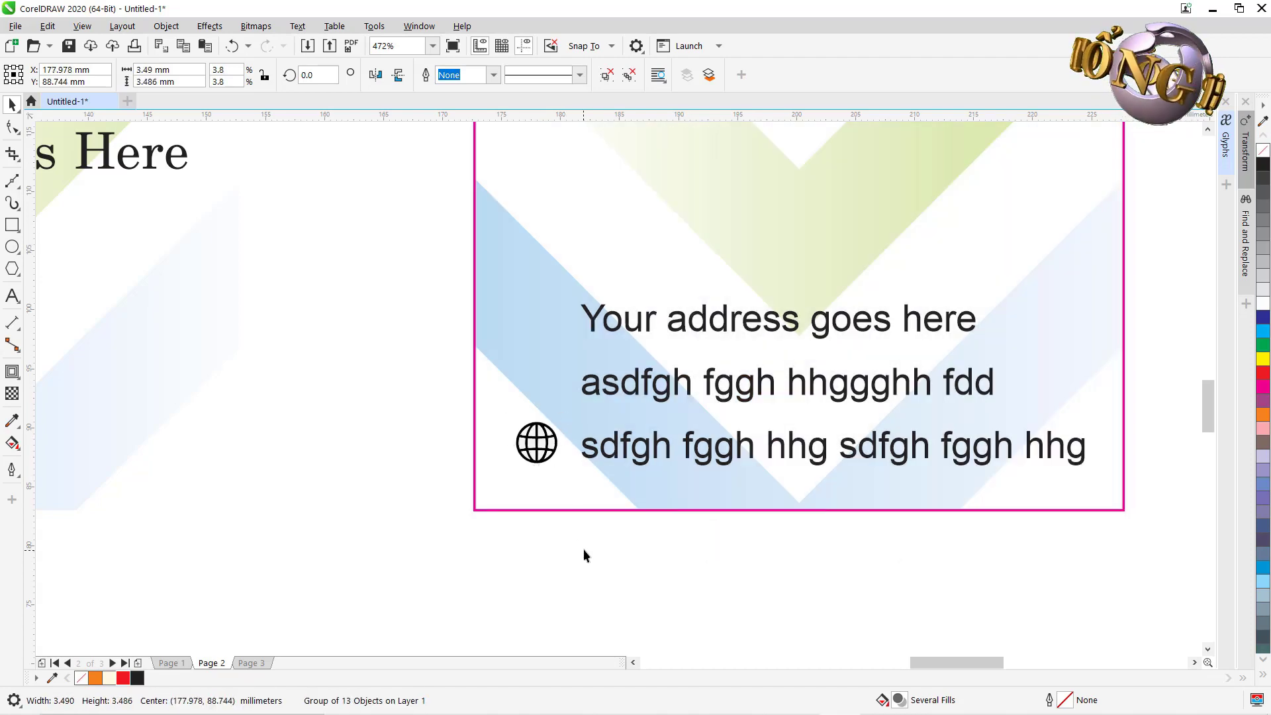
key(F4)
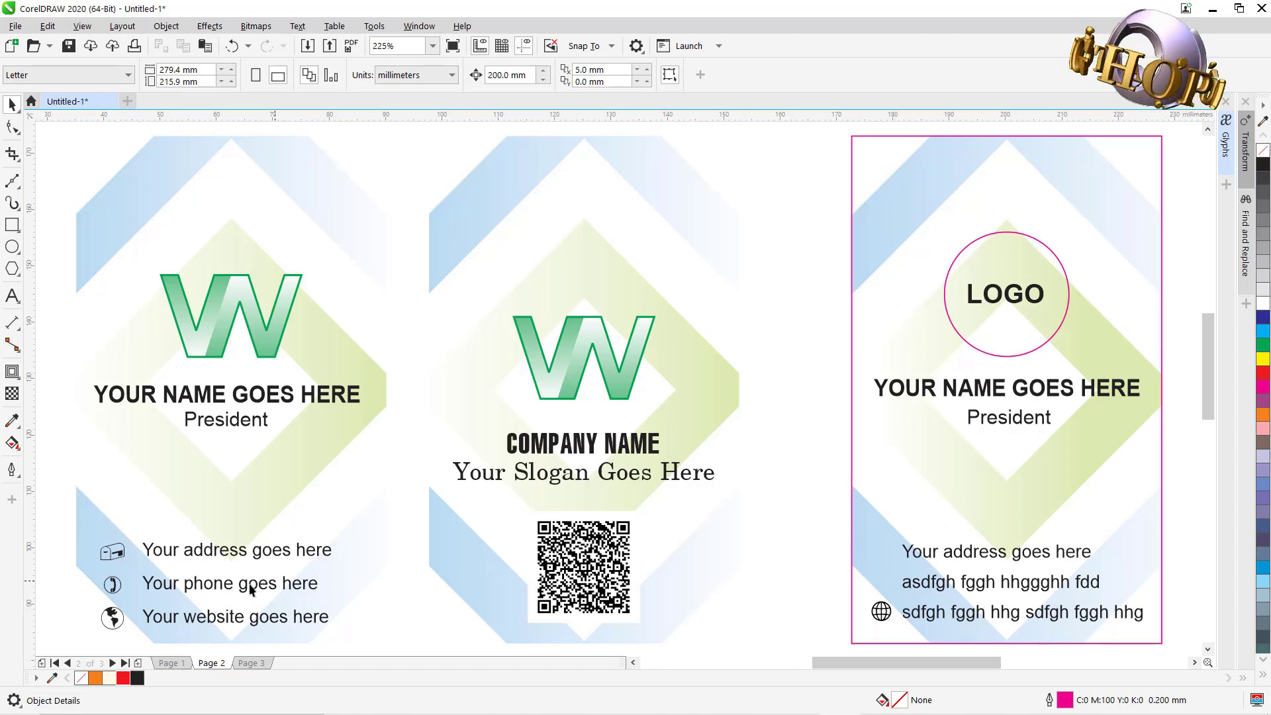
Copy the phone icon from Page 3's travel card and place it by the third card's second contact line.
click(242, 663)
scroll(785, 498, down, 5)
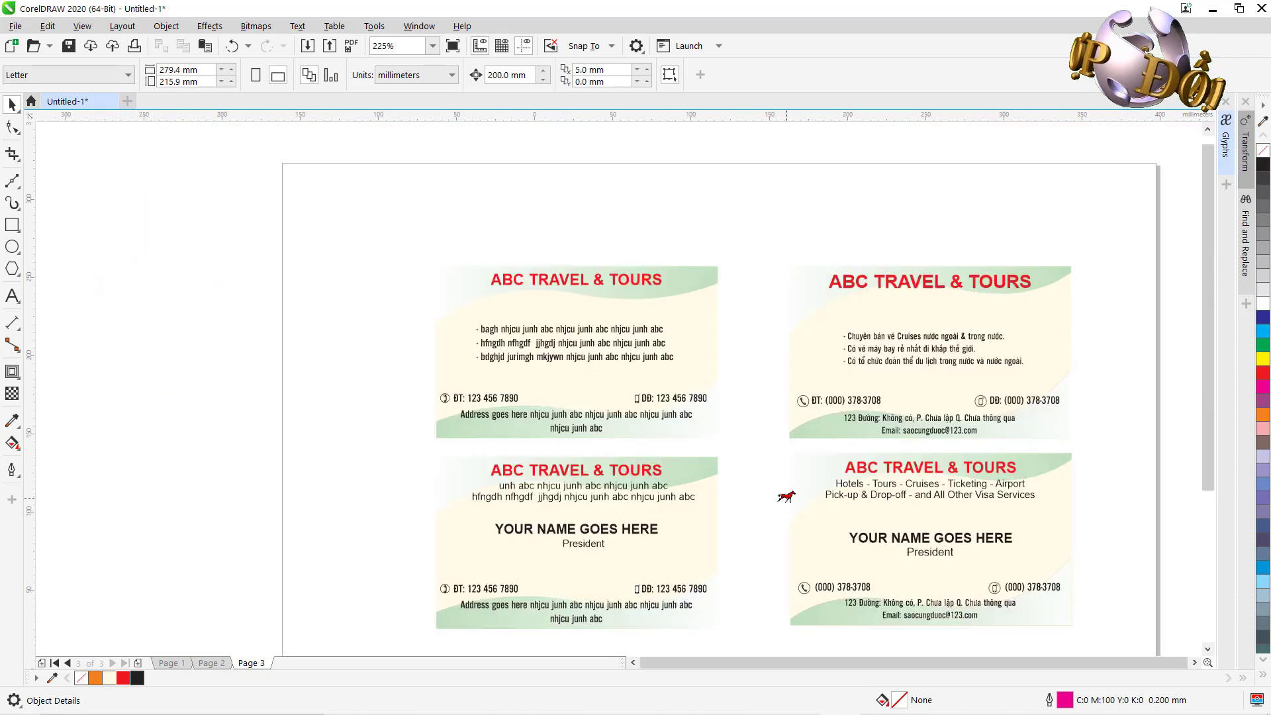
scroll(787, 503, up, 6)
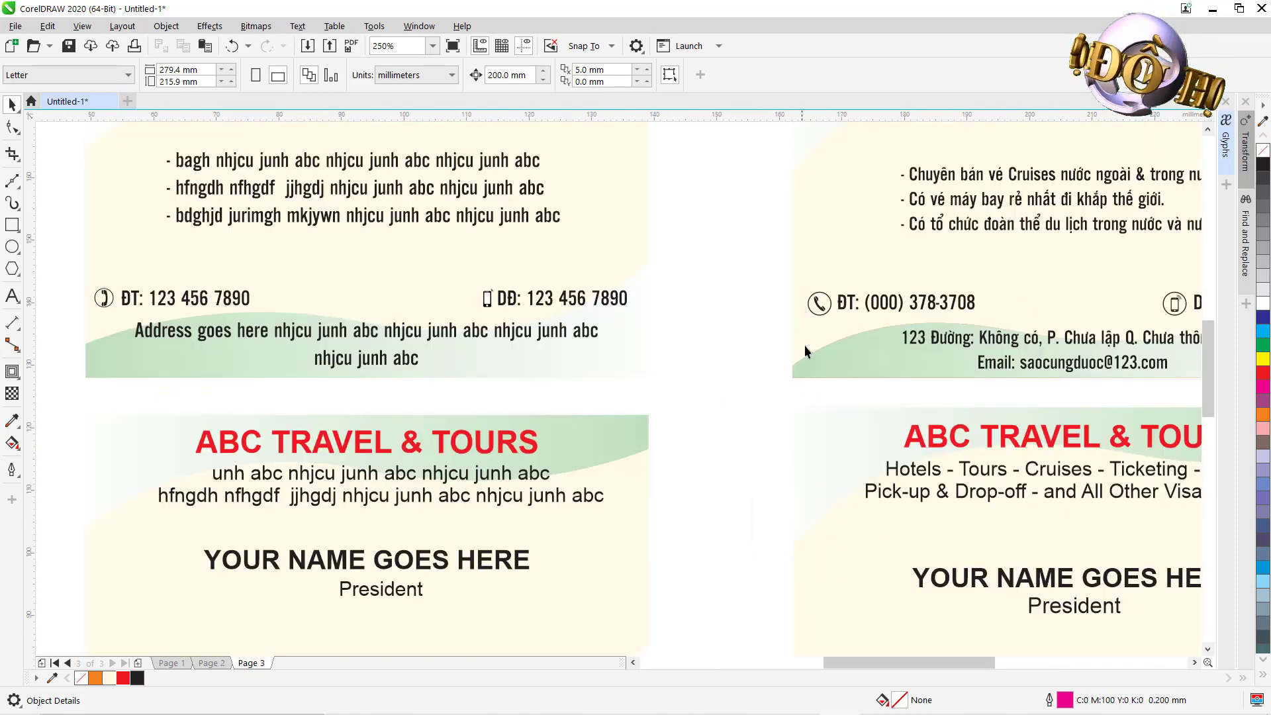
click(819, 303)
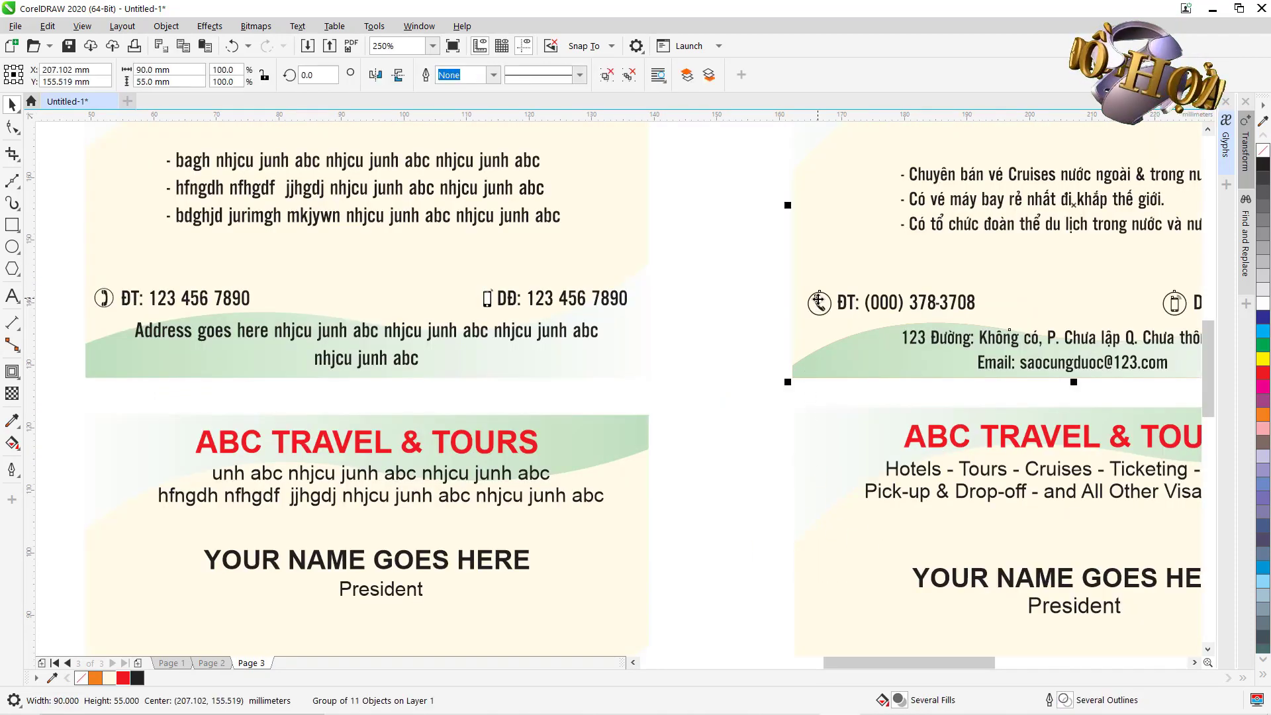
ctrl+click(818, 302)
key(ctrl+c)
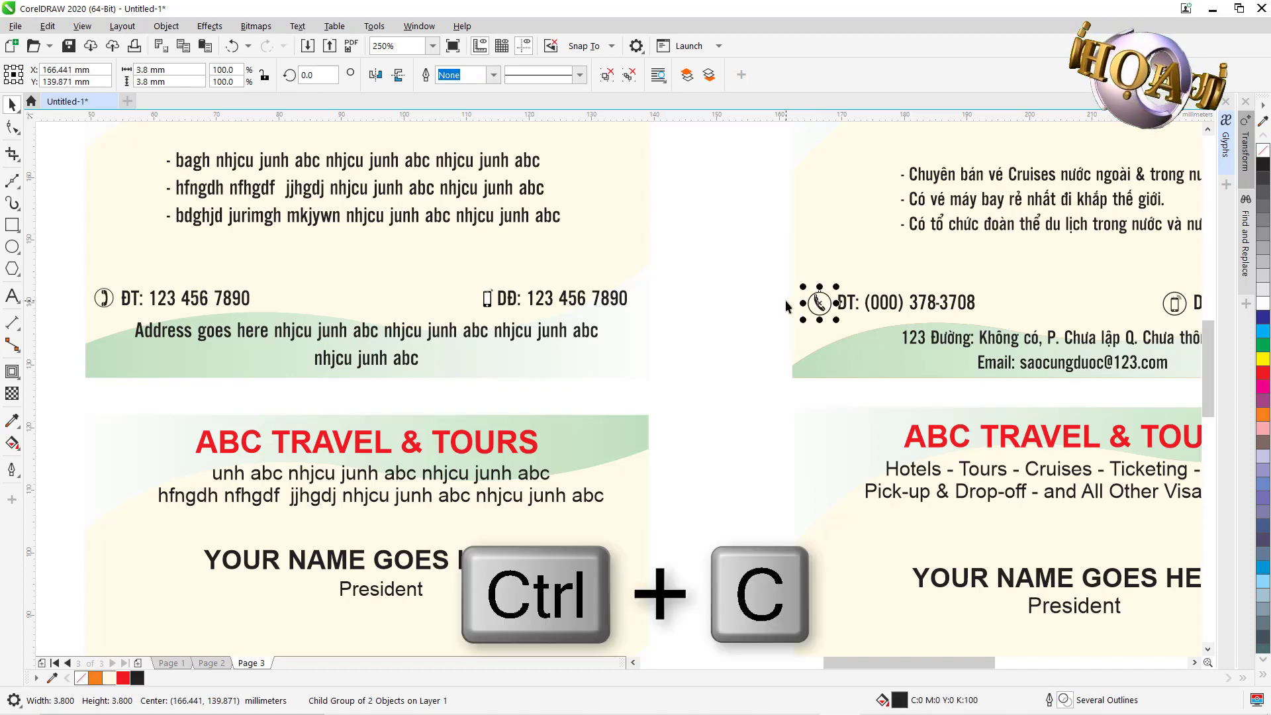
mouse_move(656, 702)
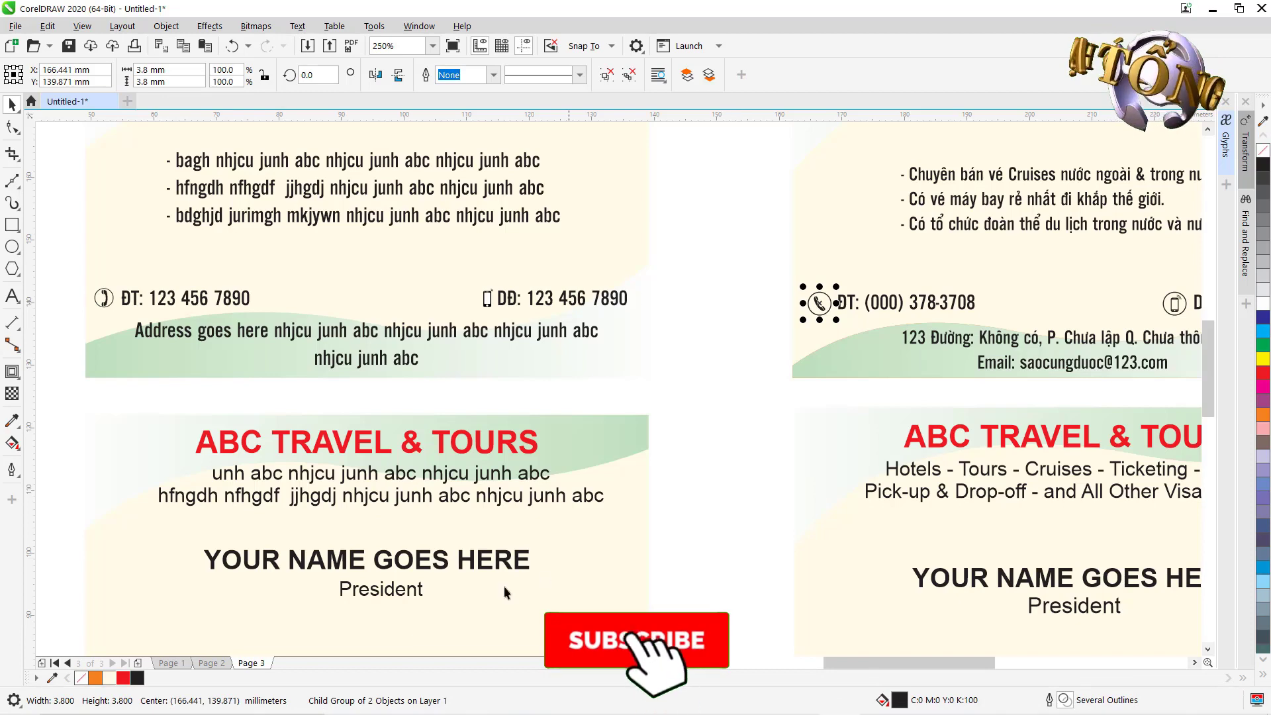
click(213, 664)
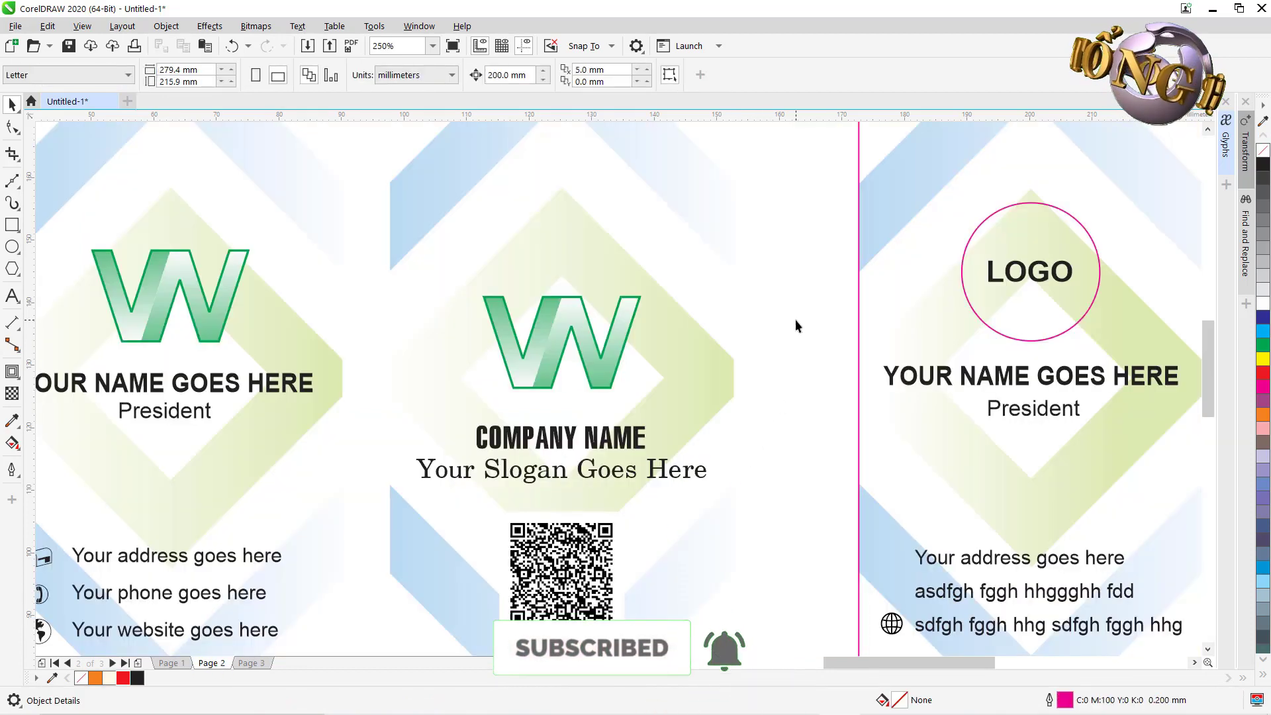
key(ctrl+v)
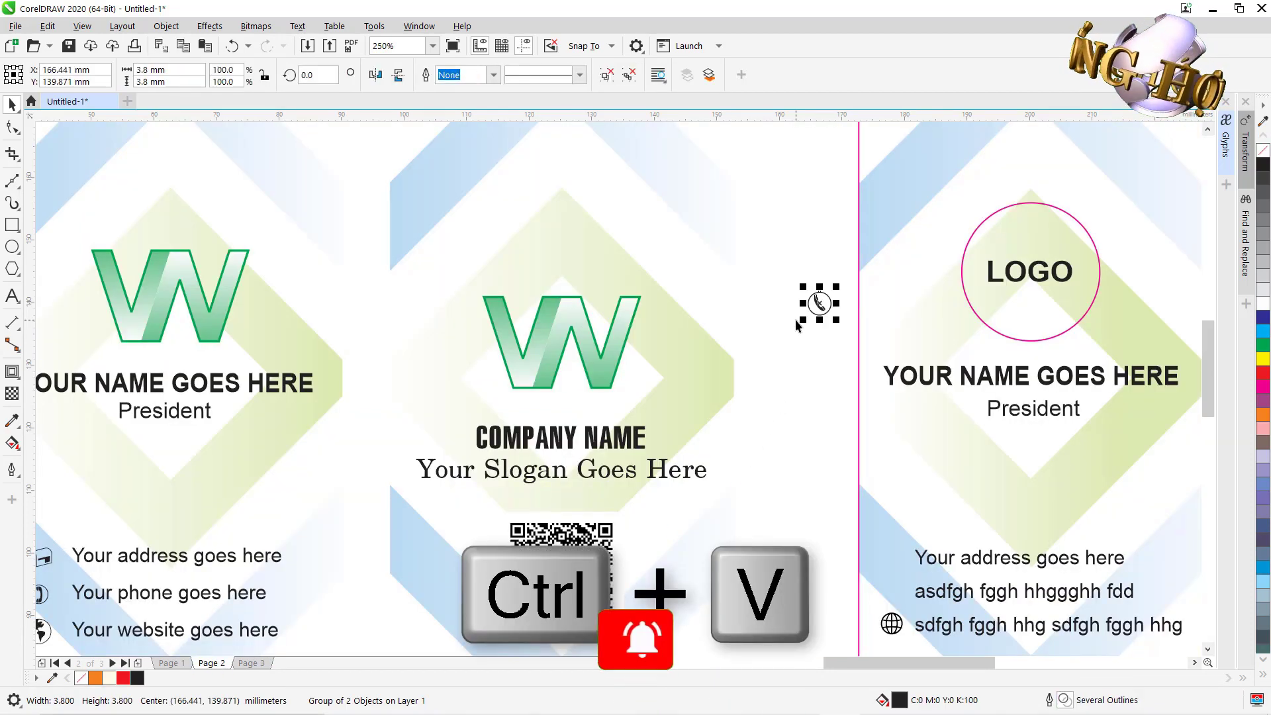
drag(819, 303, 895, 597)
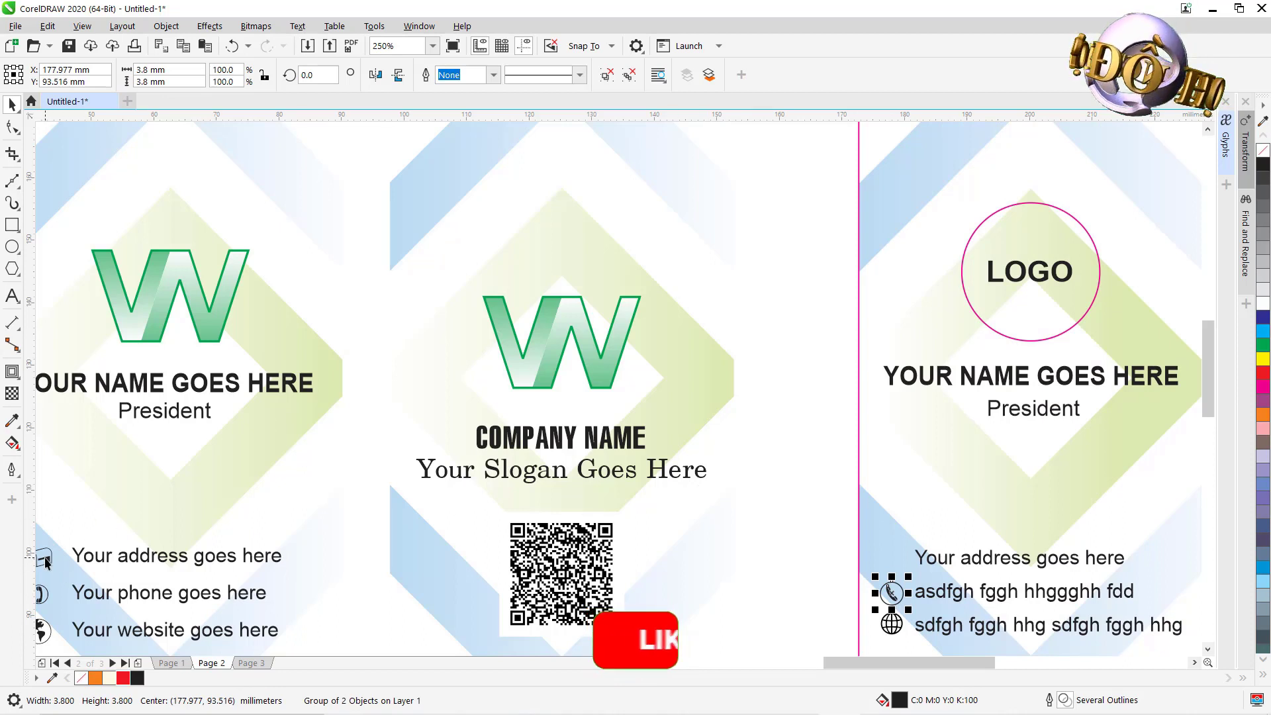
Drag the Wingdings mailbox glyph from the Glyphs docker beside the right card's address line, about 3.8 mm.
click(832, 334)
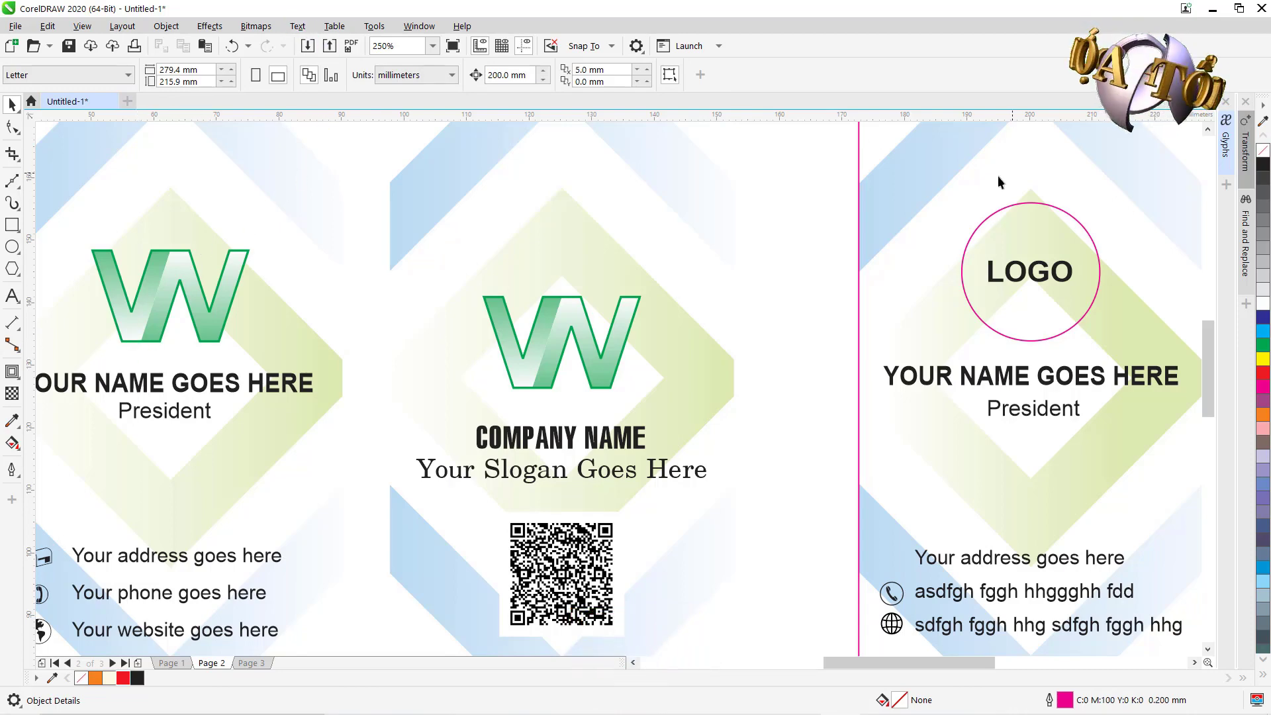
click(1225, 139)
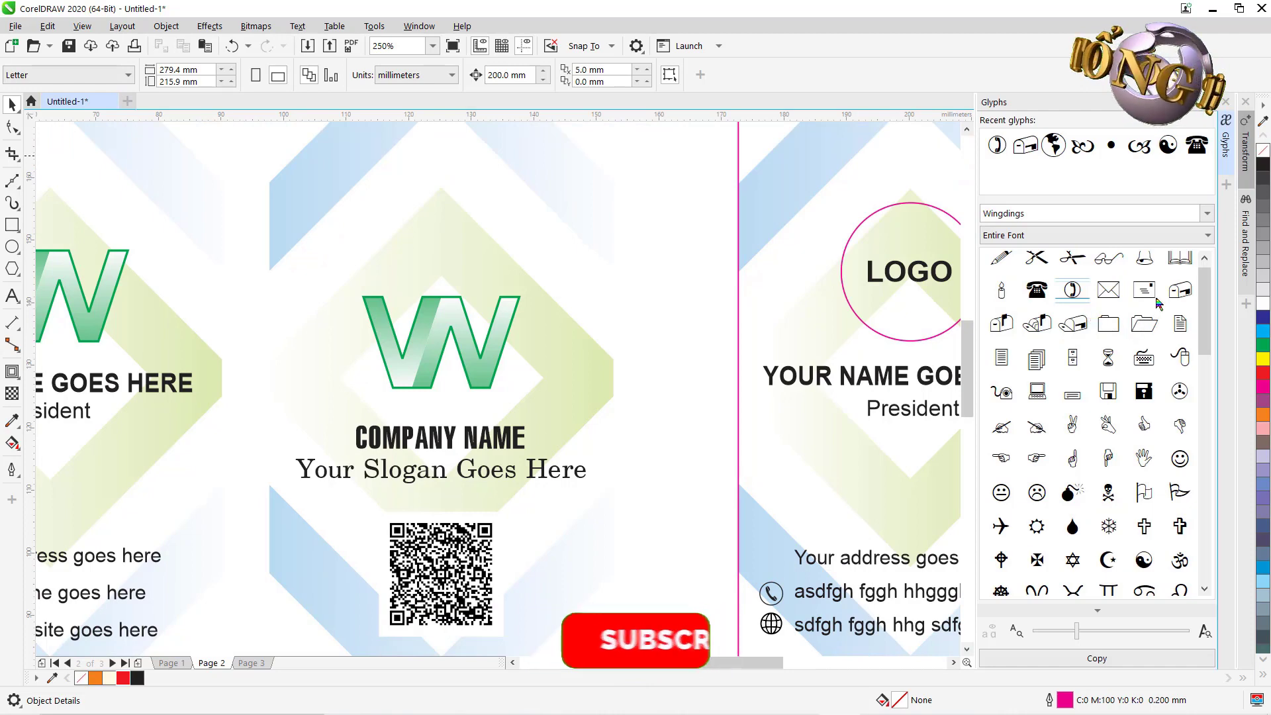
click(1180, 295)
drag(1182, 294, 651, 310)
drag(715, 264, 774, 558)
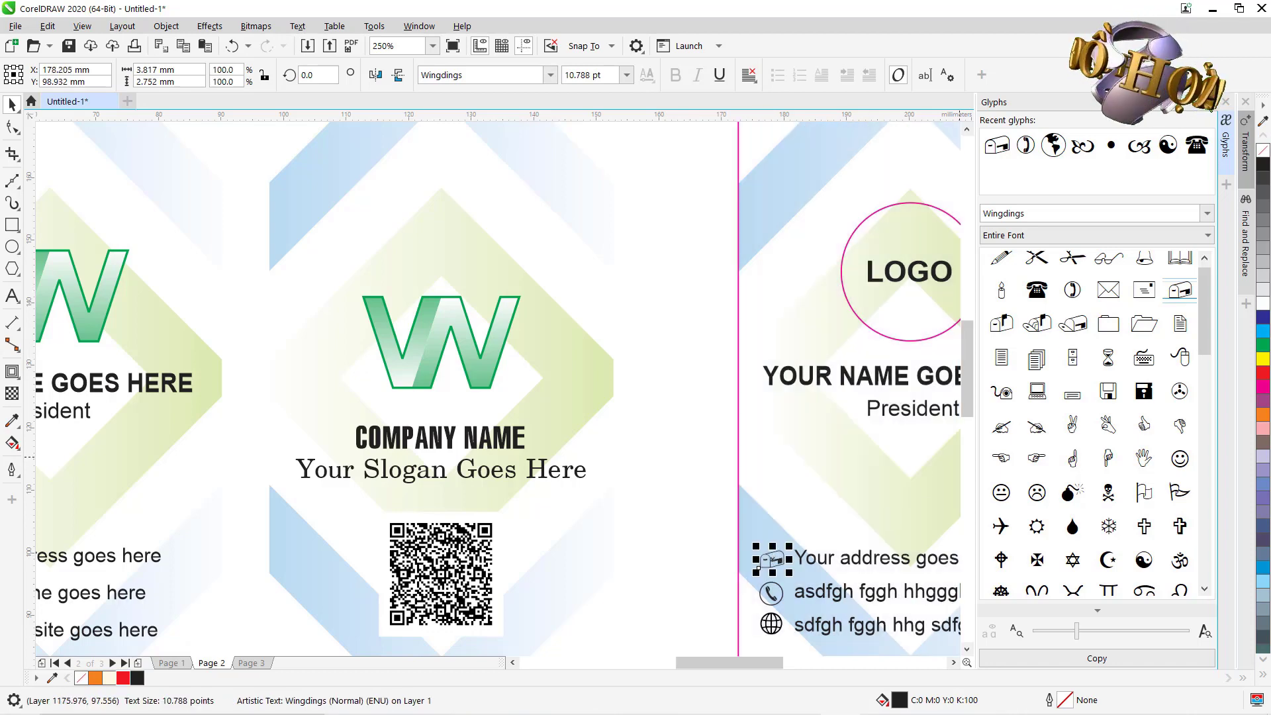
click(1225, 138)
scroll(800, 282, down, 1)
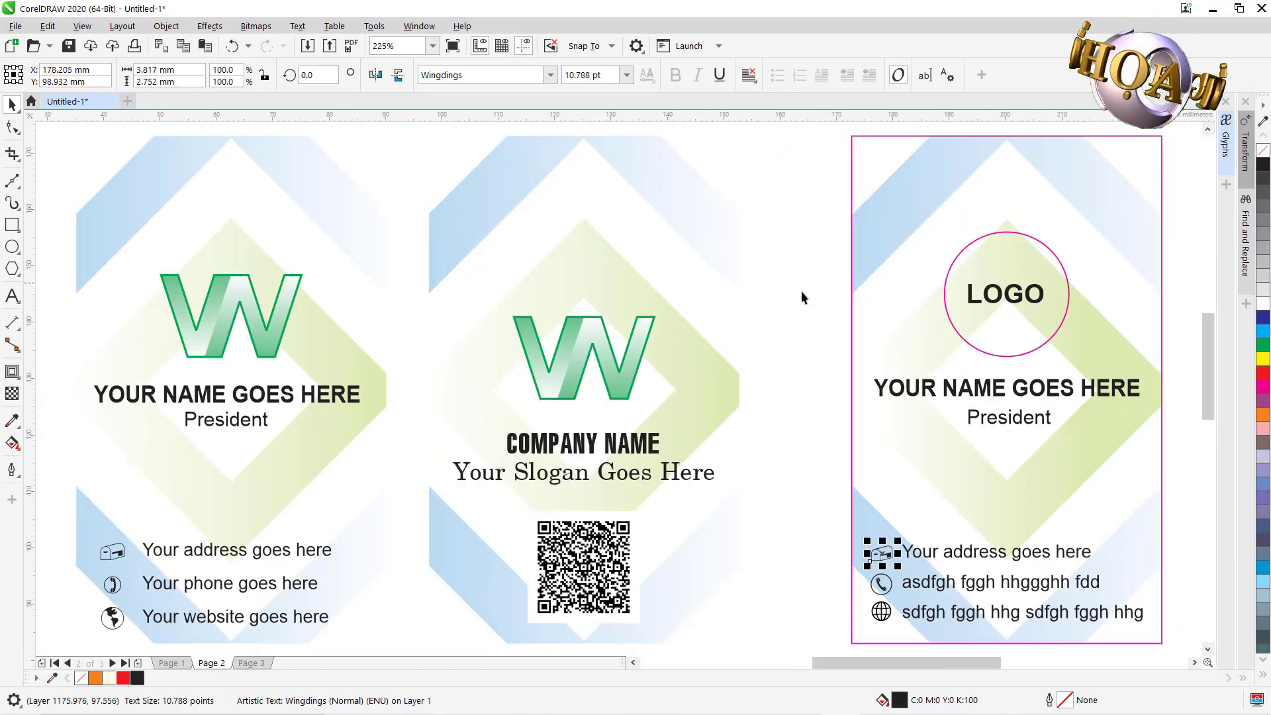
Duplicate the logo card's nine objects about 60 mm to the right of the original.
click(803, 165)
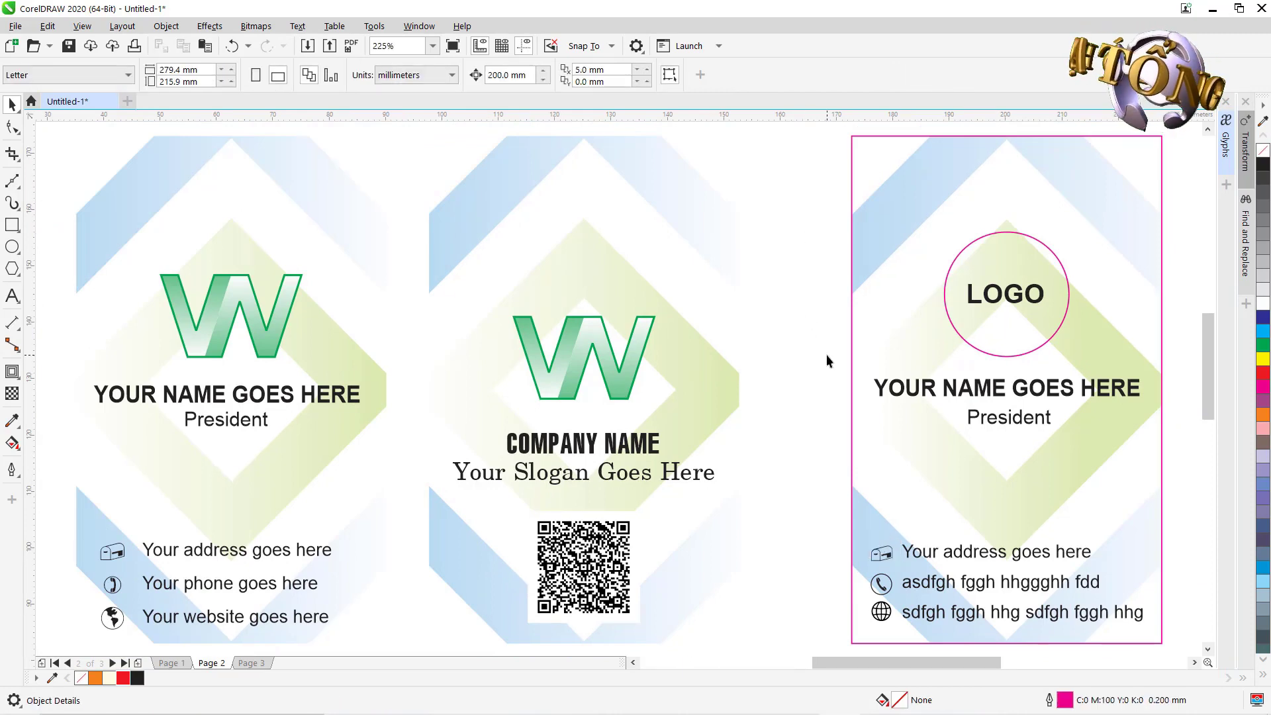
scroll(826, 361, down, 10)
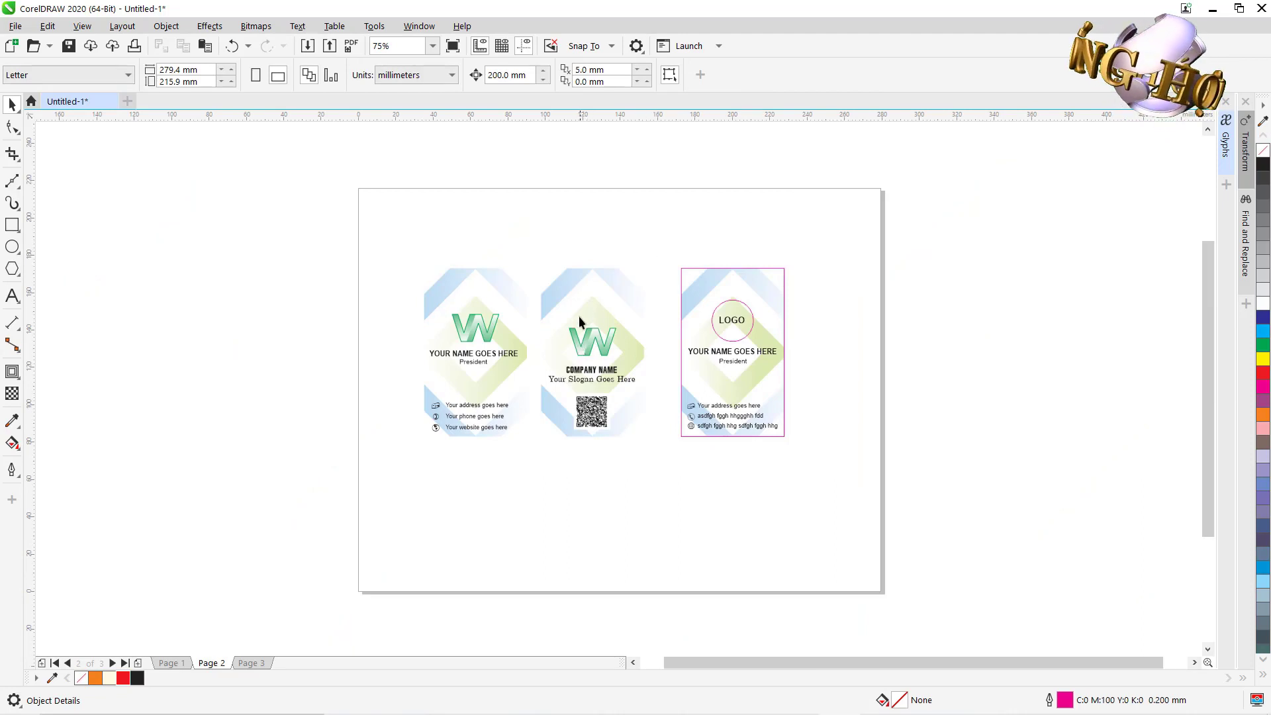
key(z)
drag(470, 241, 907, 468)
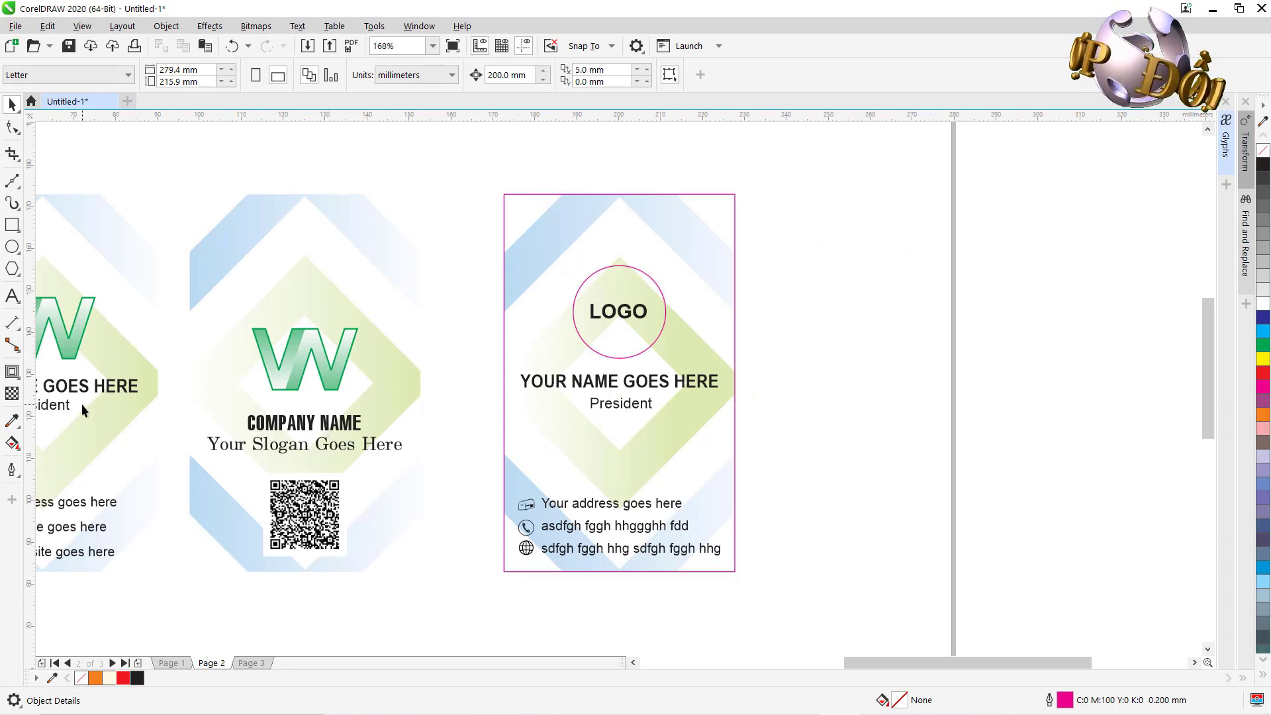
drag(482, 147, 804, 603)
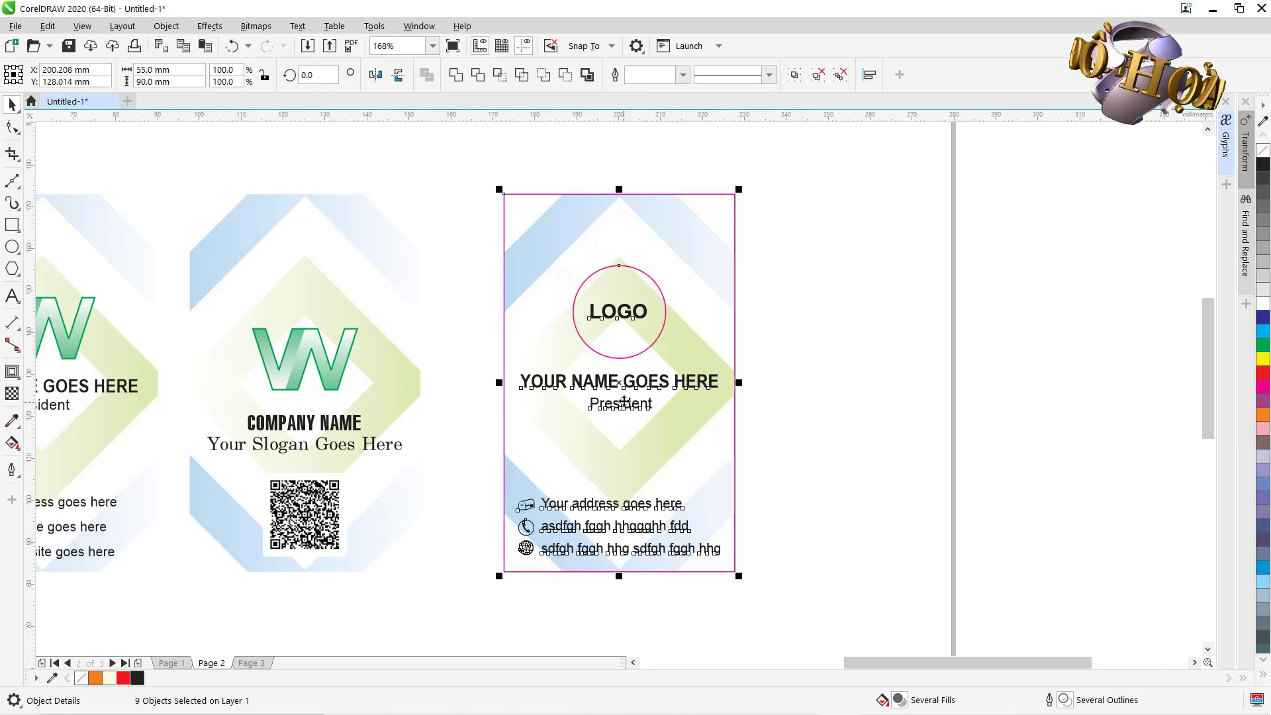
drag(620, 385, 878, 386)
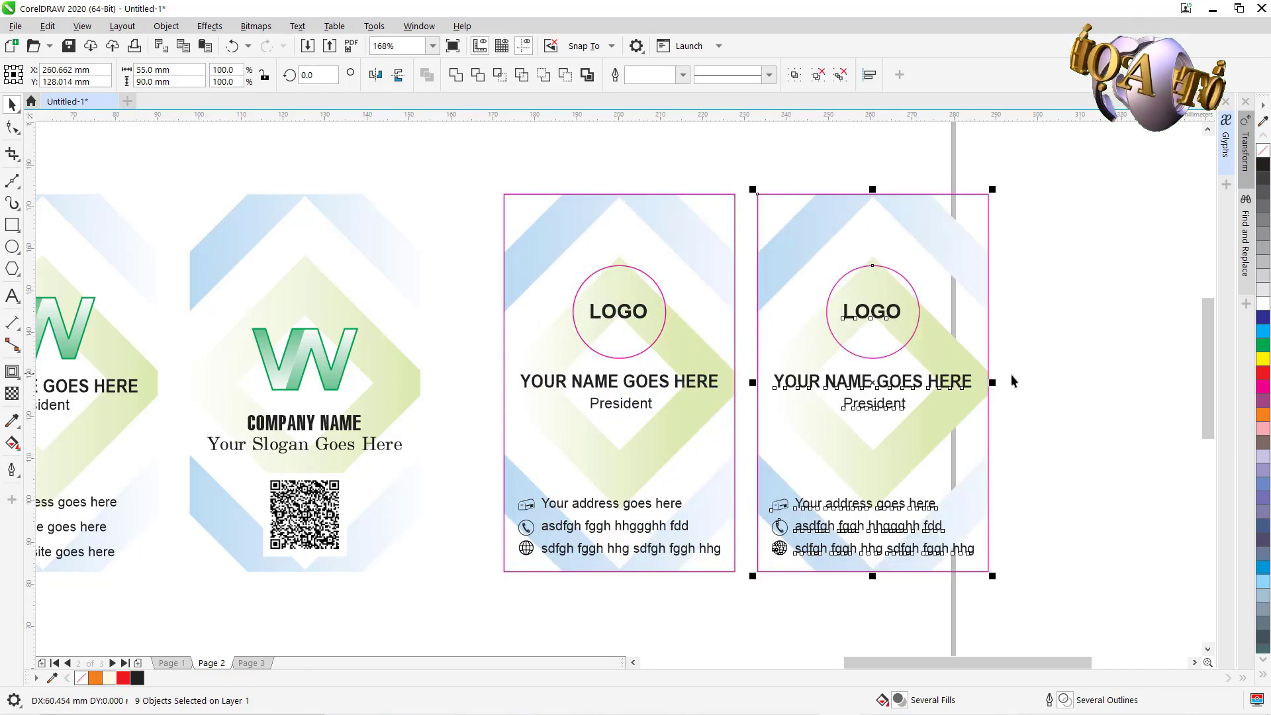
click(1106, 385)
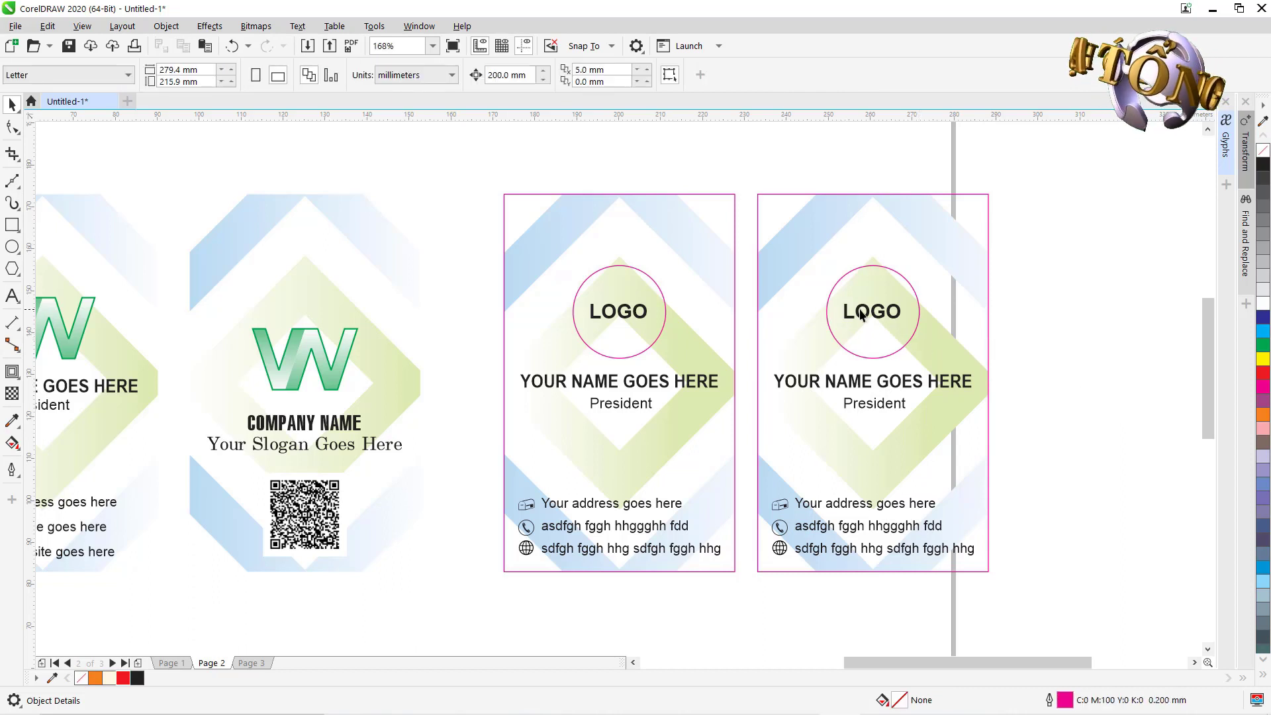
Replace YOUR NAME GOES HERE on the copied card with COMPANY NAME.
click(845, 385)
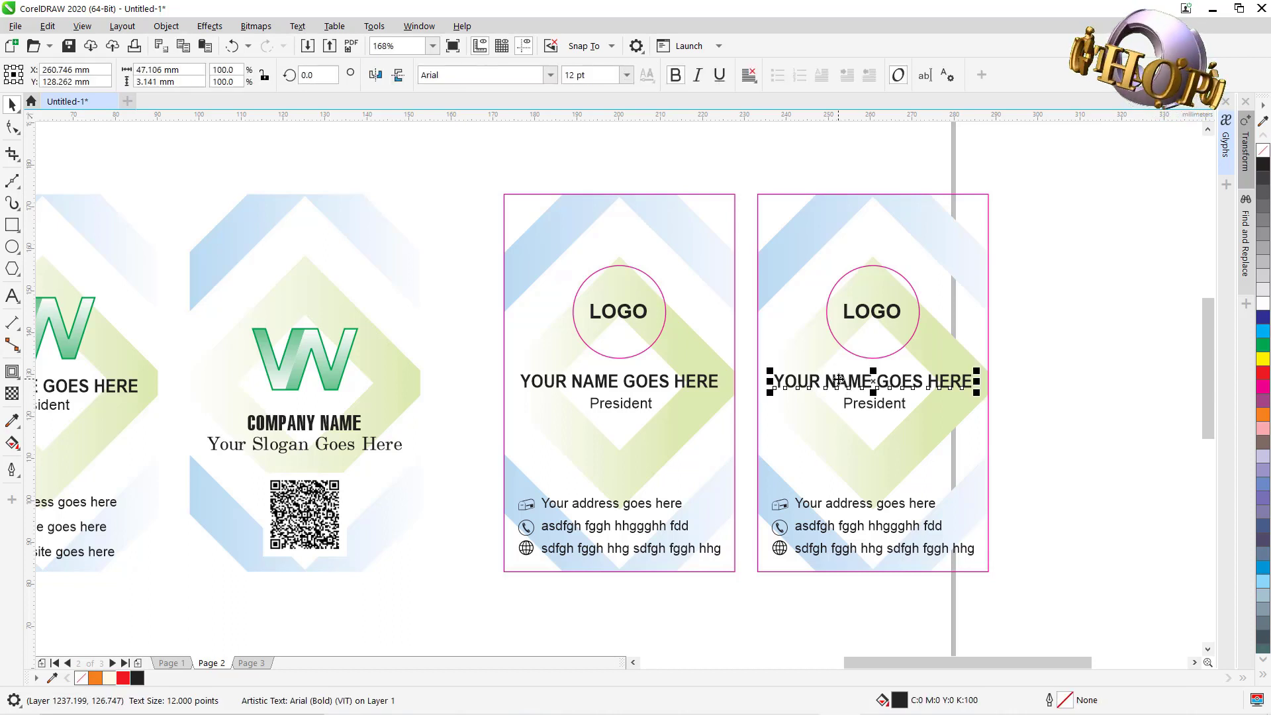
click(12, 296)
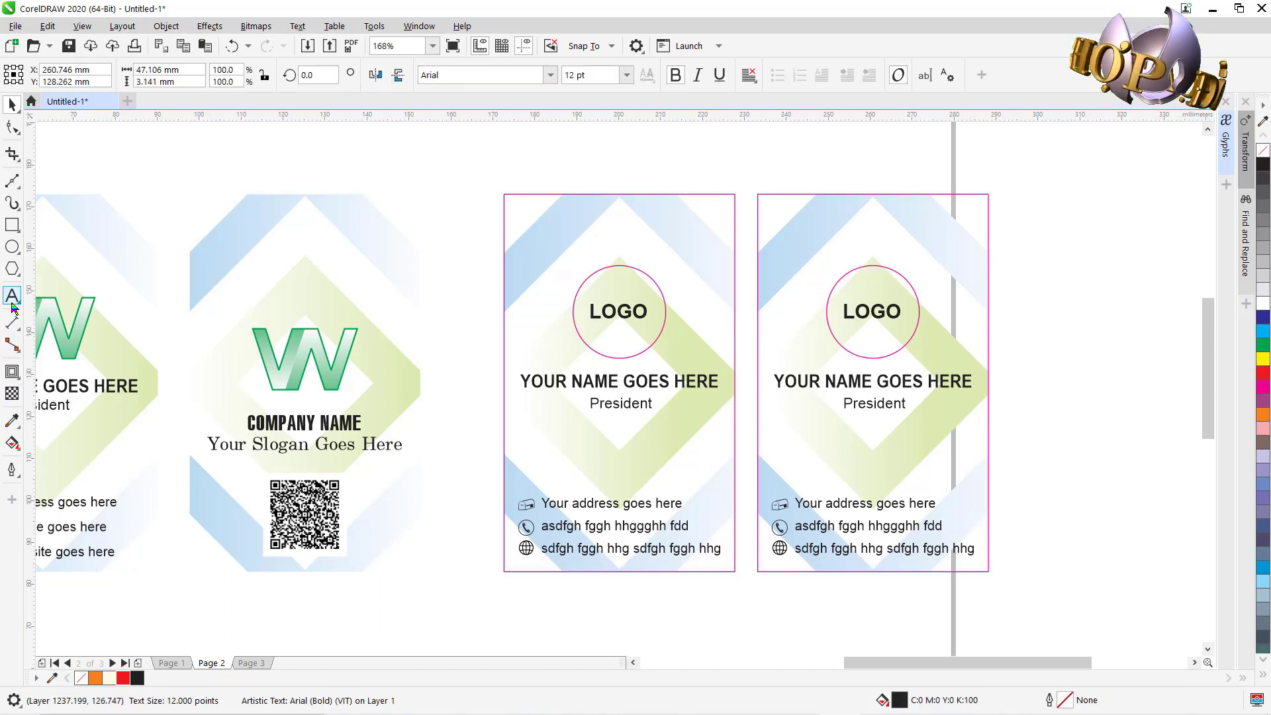
key(ctrl+a)
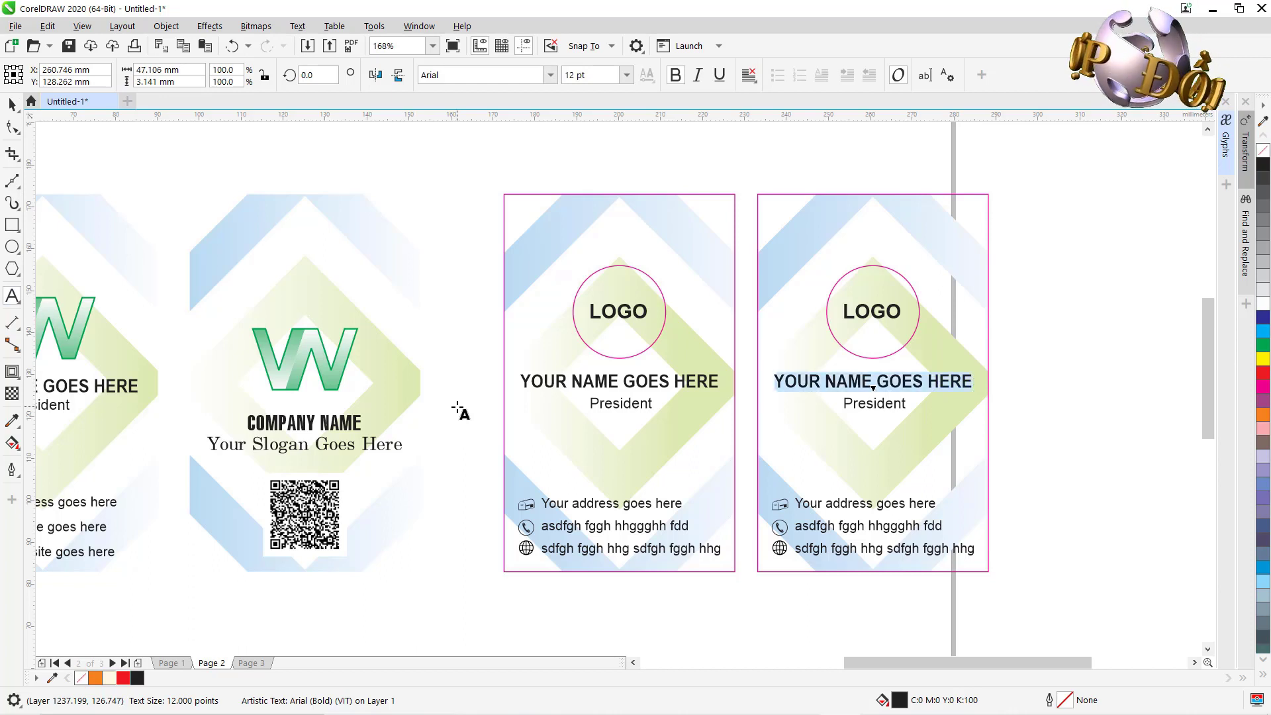
text(COM)
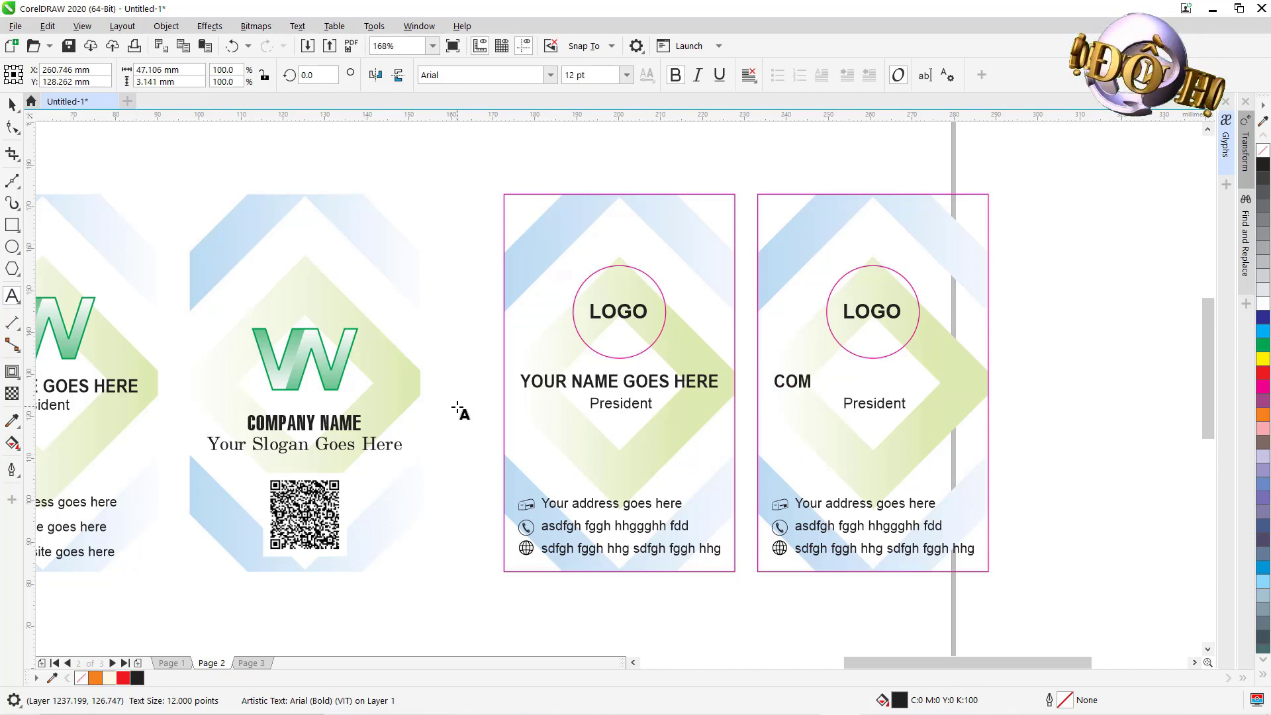
text(PANY NAME)
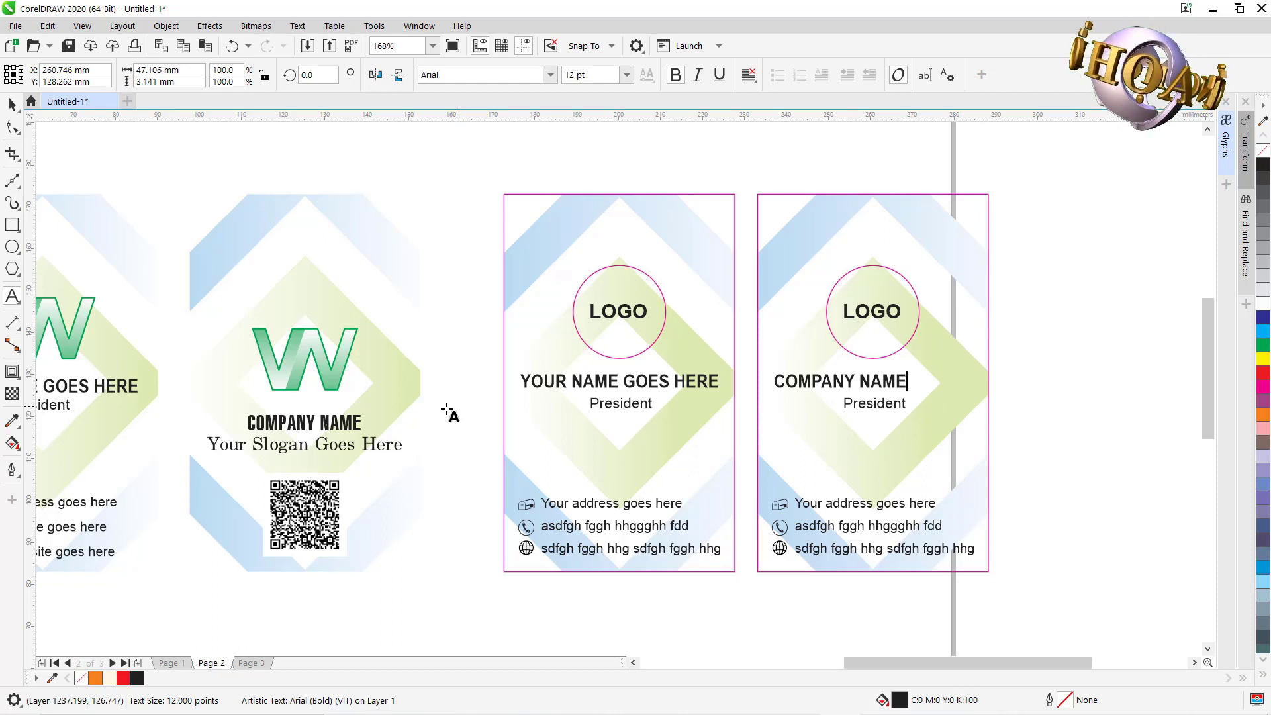
key(ctrl+space)
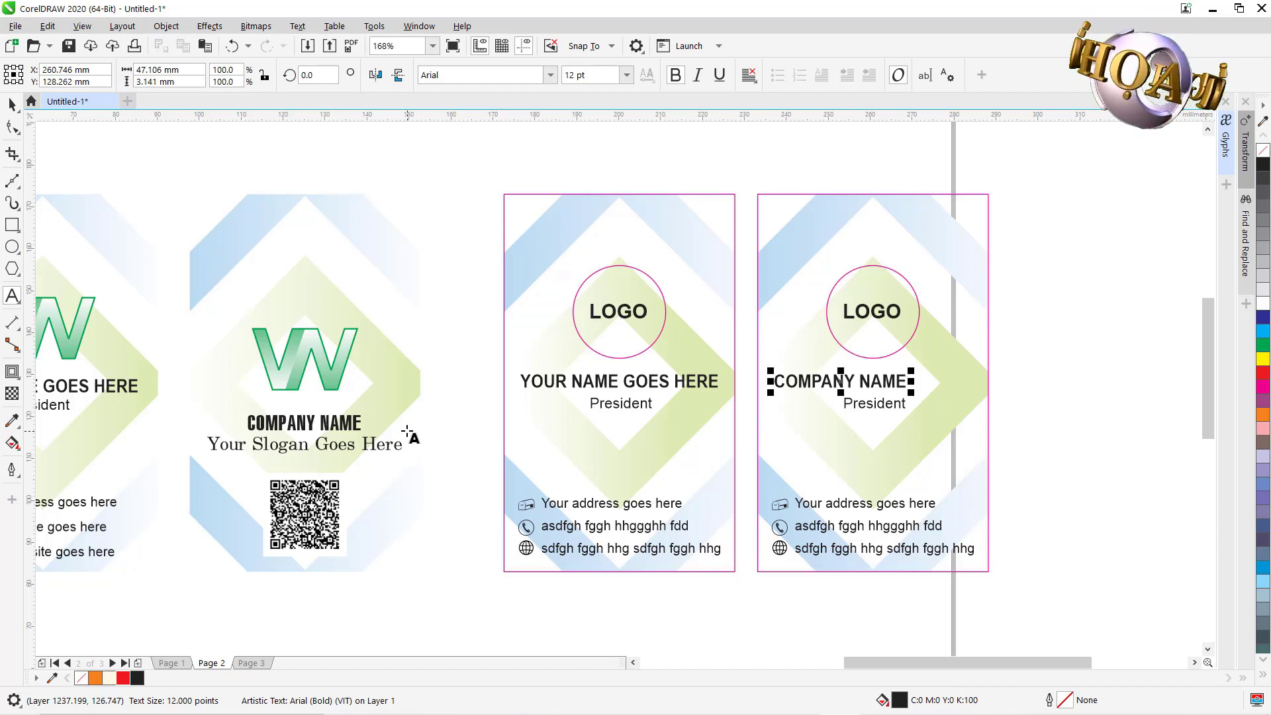
Center-align COMPANY NAME and centre it horizontally on the card.
click(748, 74)
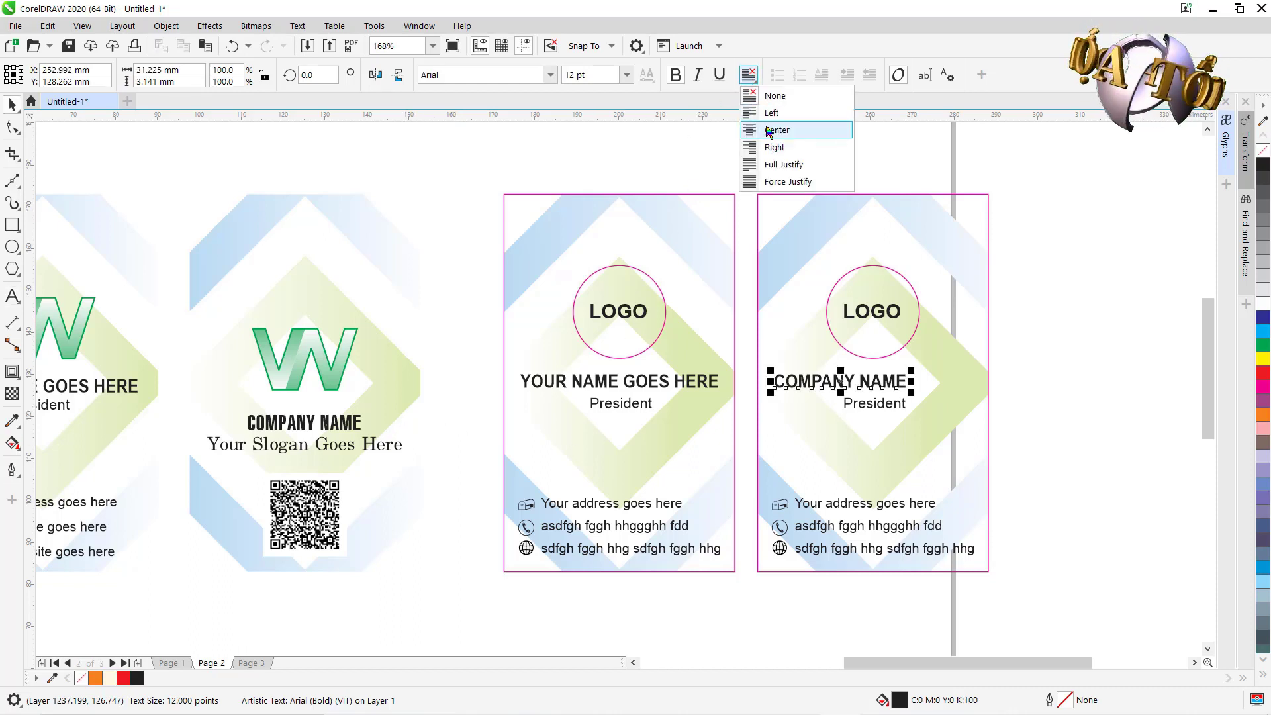
click(772, 128)
shift+click(975, 266)
key(c)
click(1106, 305)
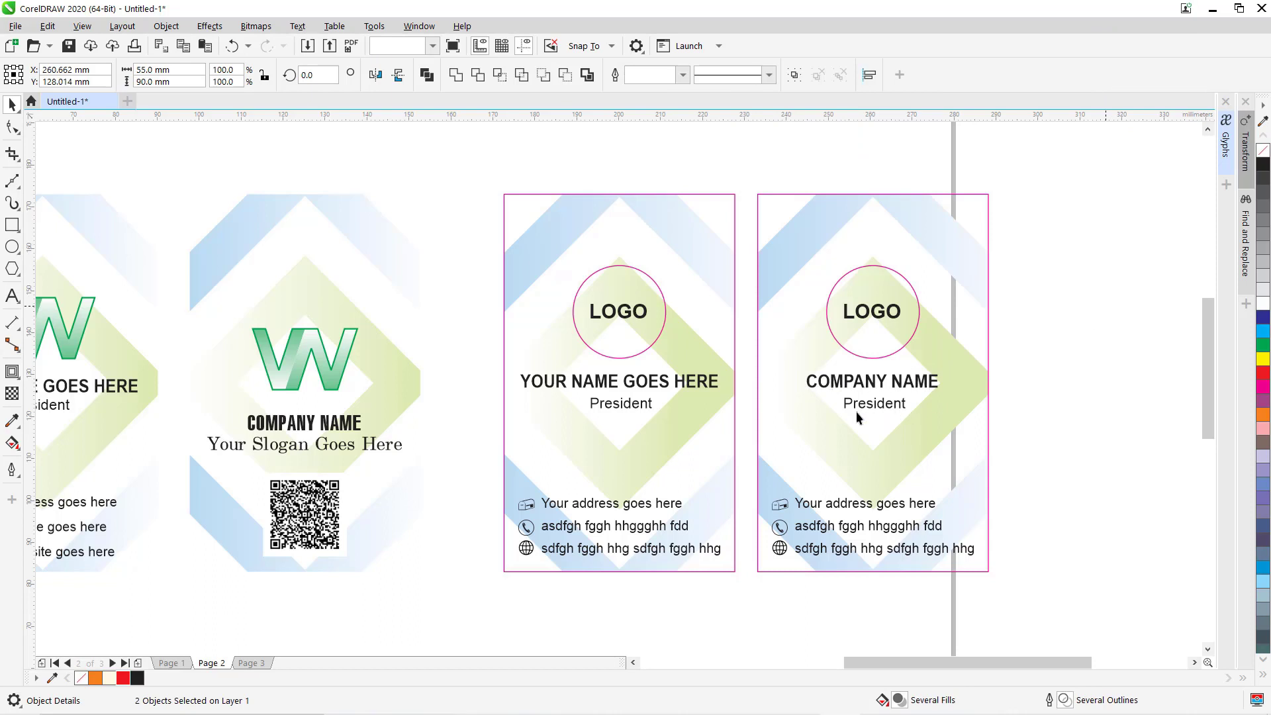
Replace President with the slogan 'Your slogan goes here', fixing the typo.
click(848, 407)
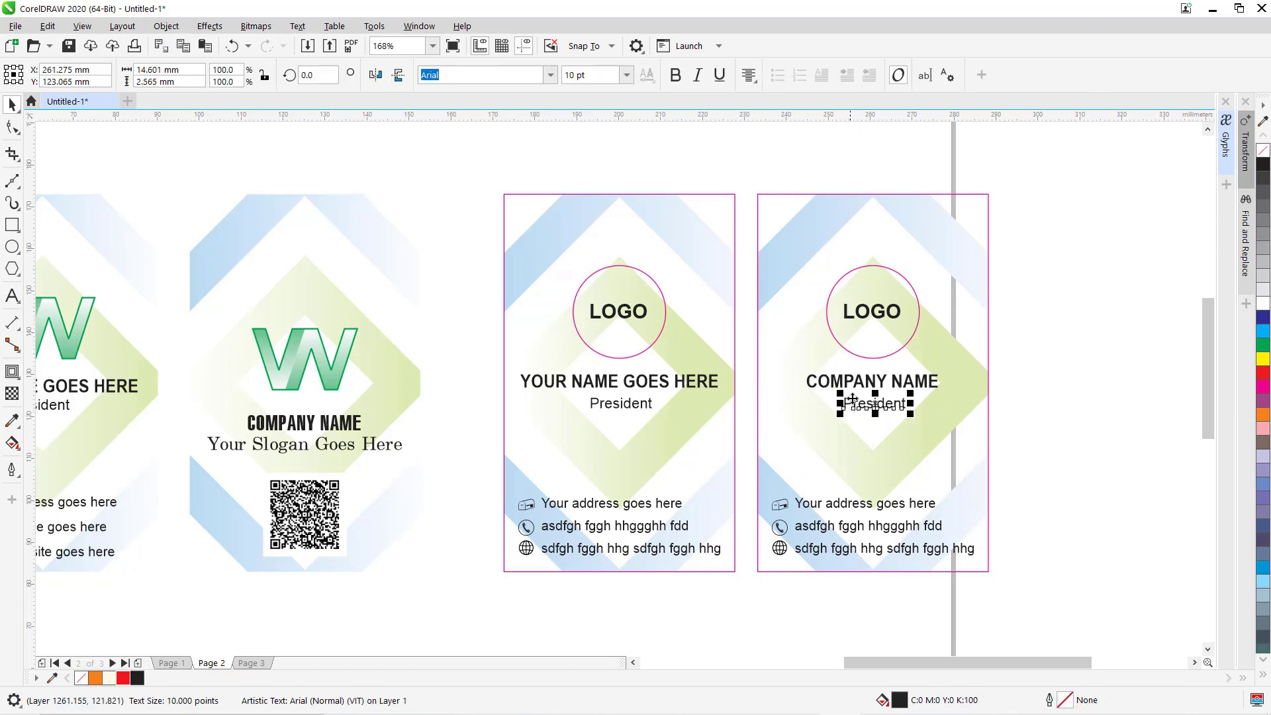
click(12, 296)
double_click(874, 405)
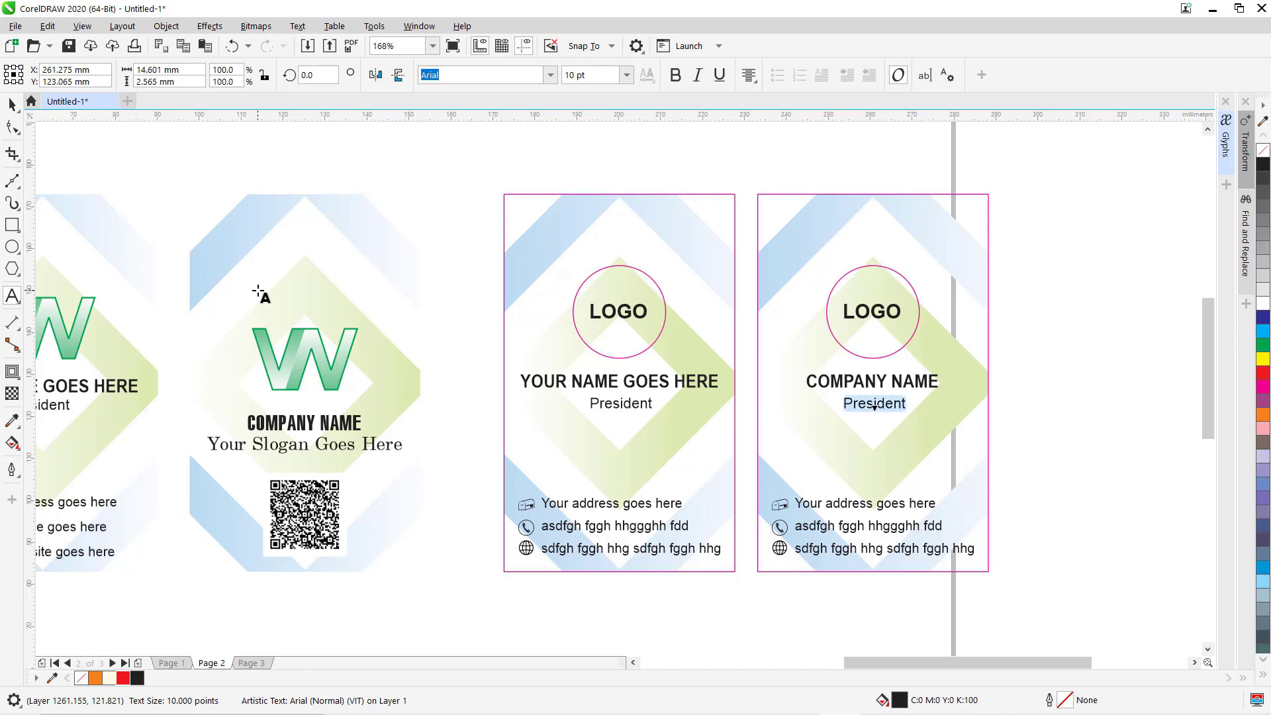
text(Your)
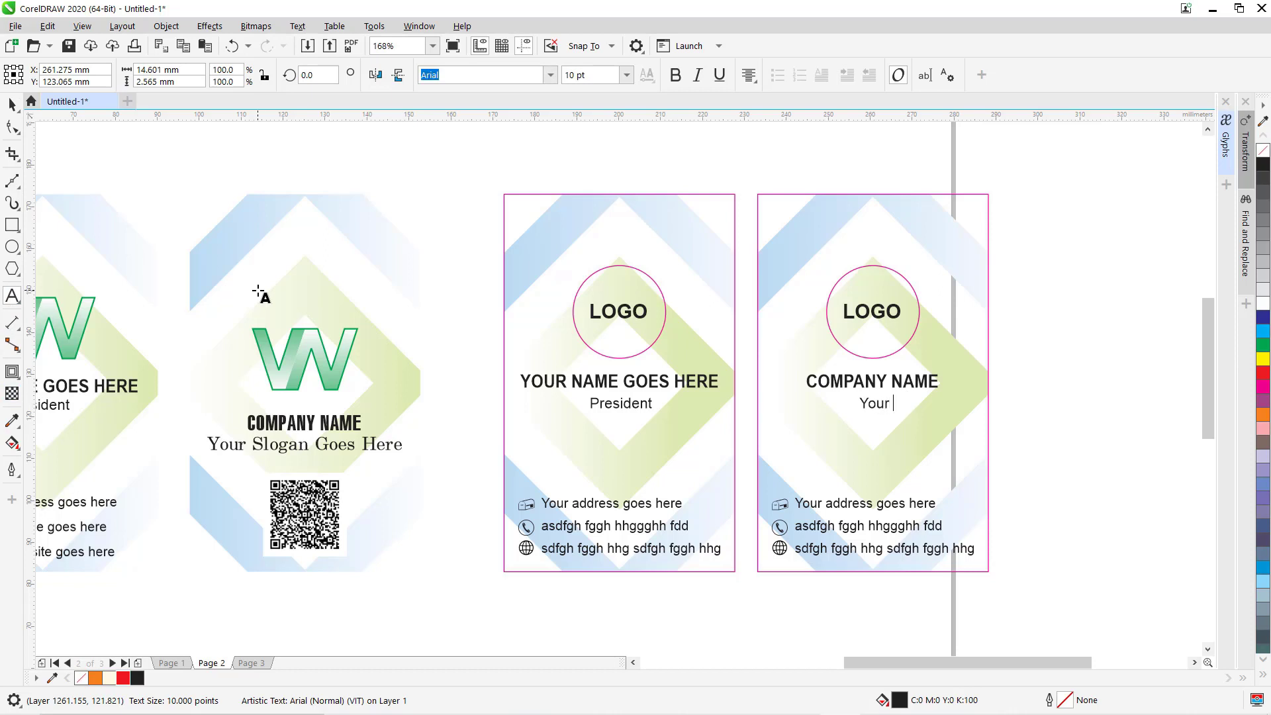
text( slogan goee)
key(BackSpace)
text(s here)
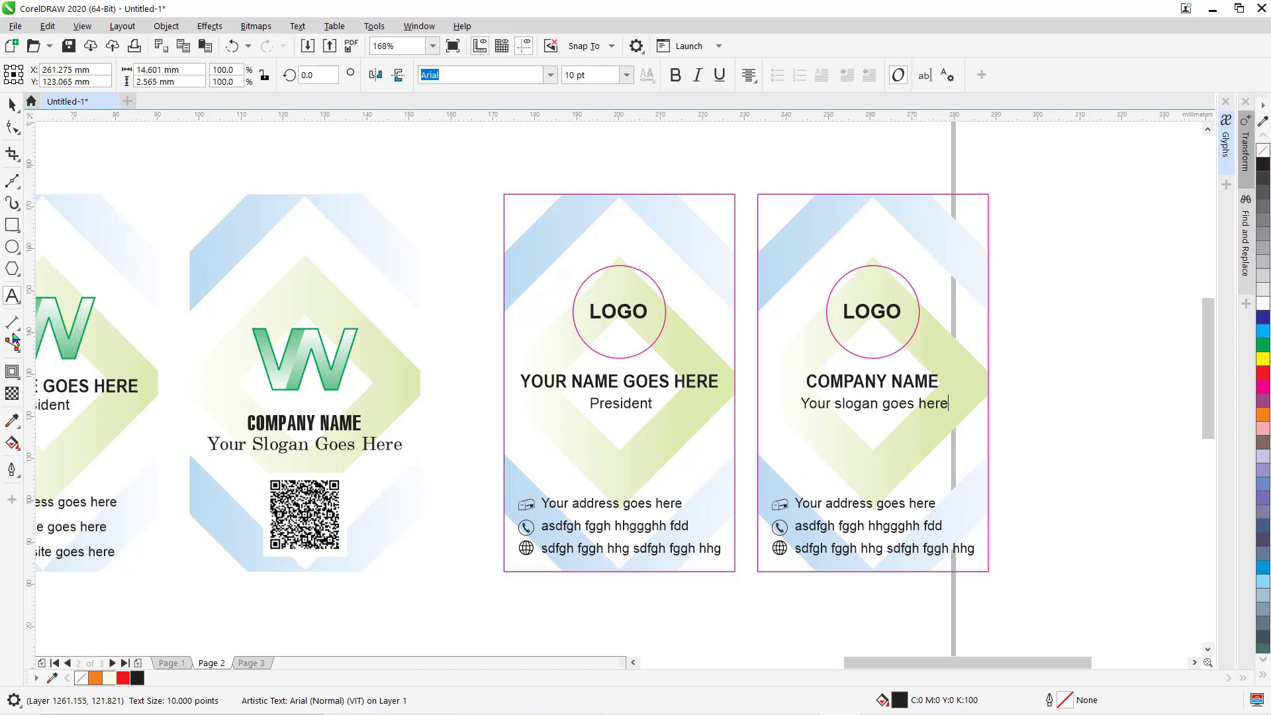
click(12, 104)
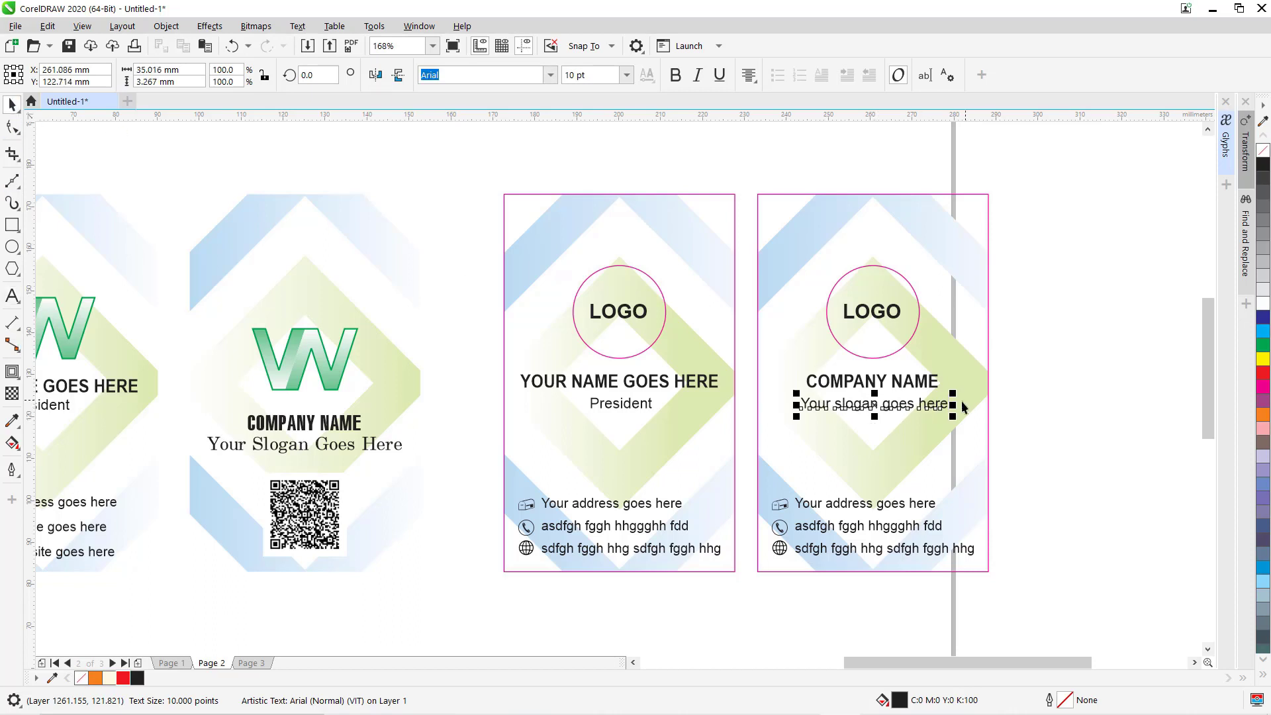
Set the slogan to 12 pt and select the contact lines and icons below it.
click(1051, 407)
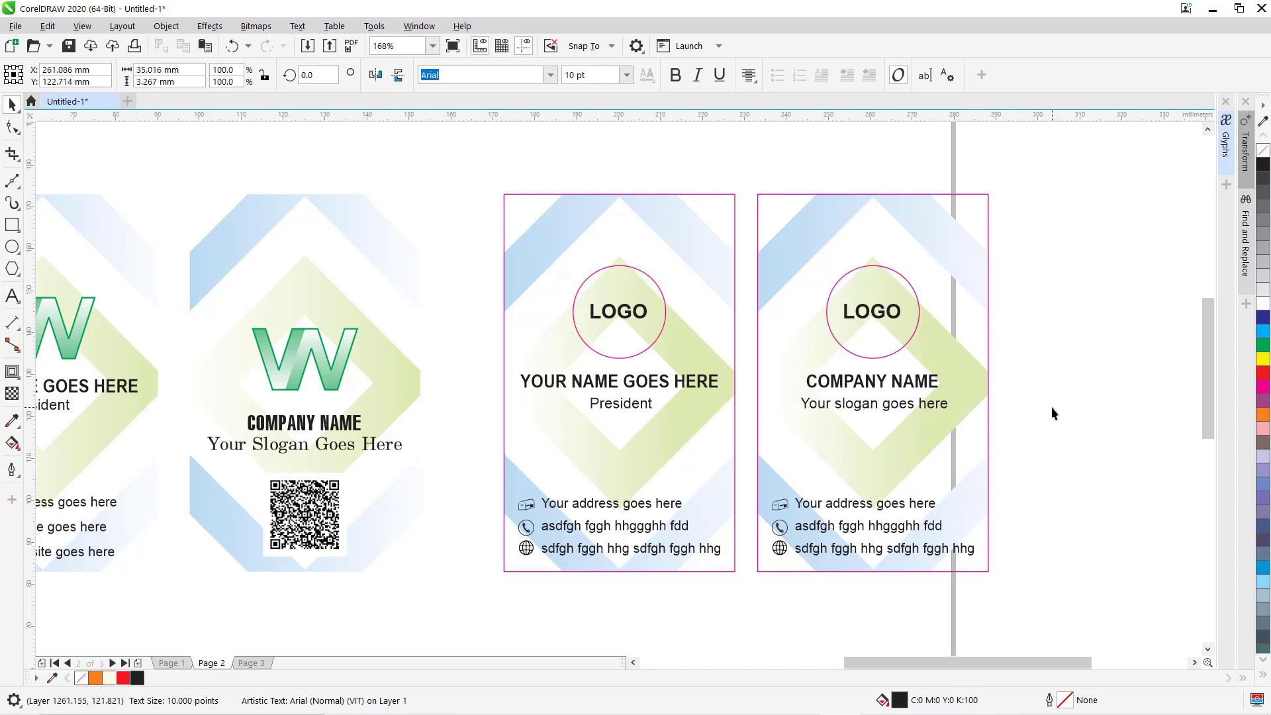
click(833, 405)
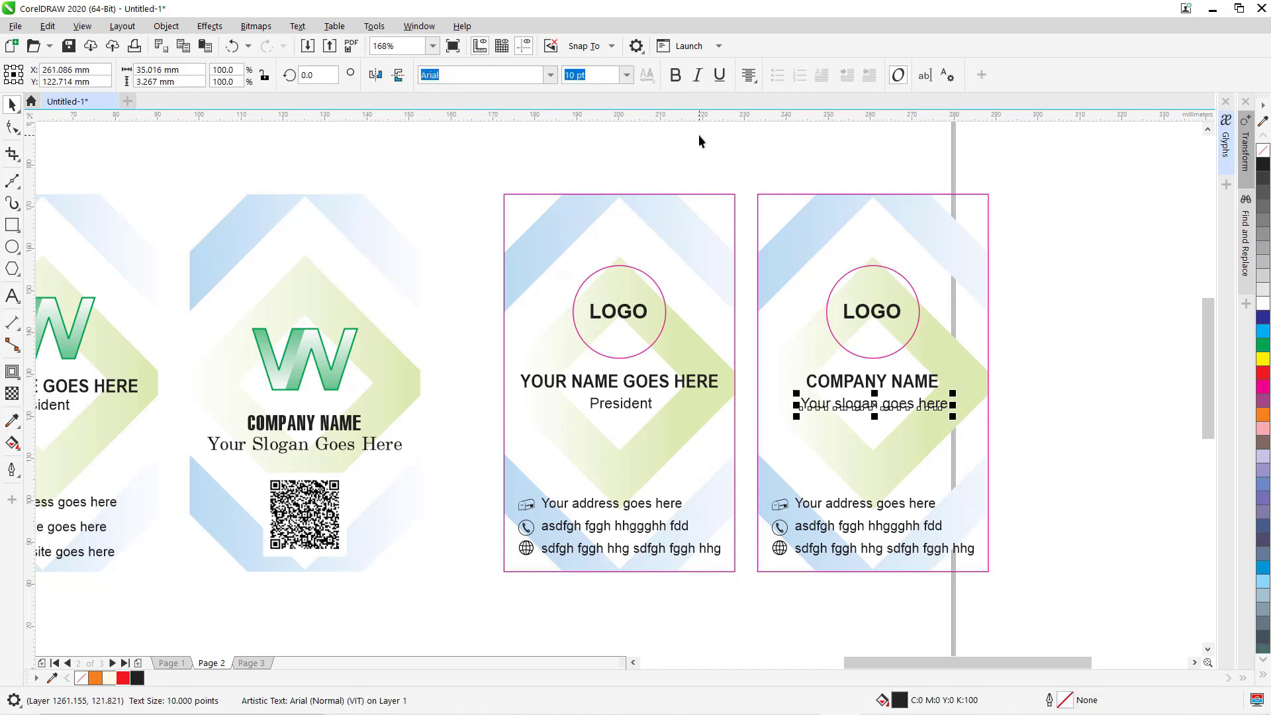
click(625, 74)
click(628, 74)
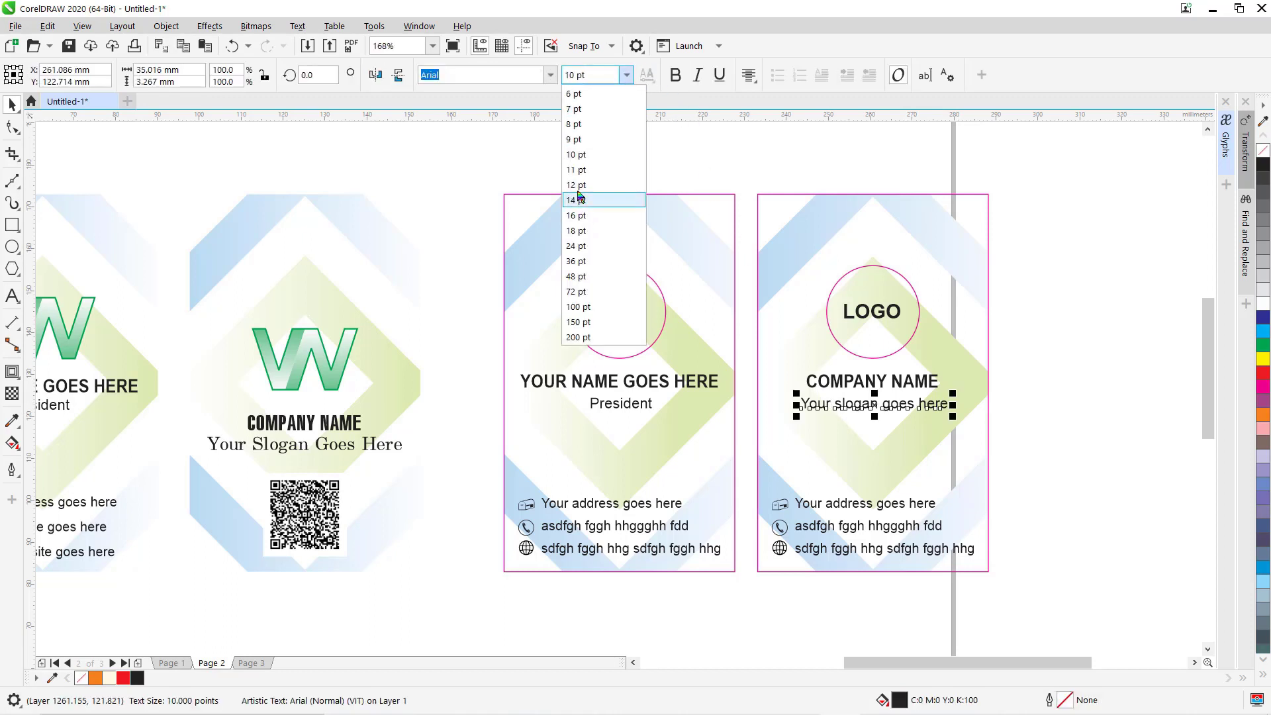
click(578, 192)
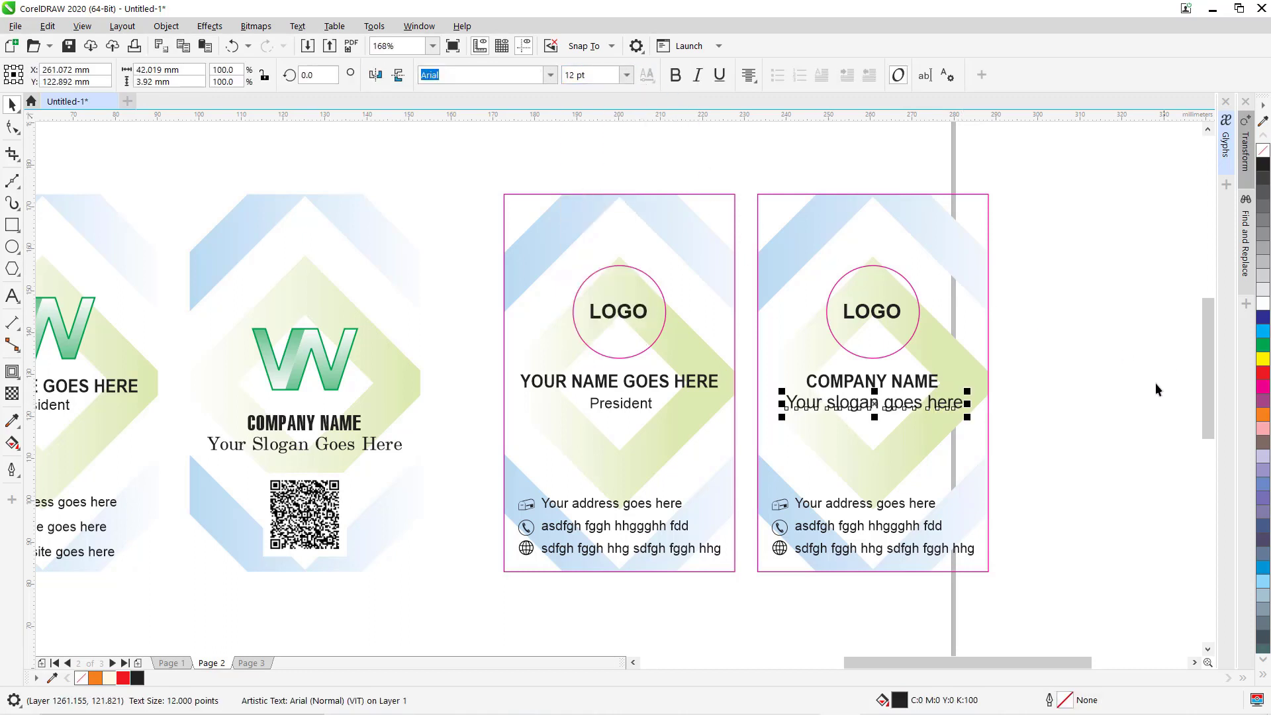
click(1095, 511)
drag(1039, 495, 748, 592)
Delete the copied card's contact lines and icons, then zoom in on the sample card's QR code.
key(Delete)
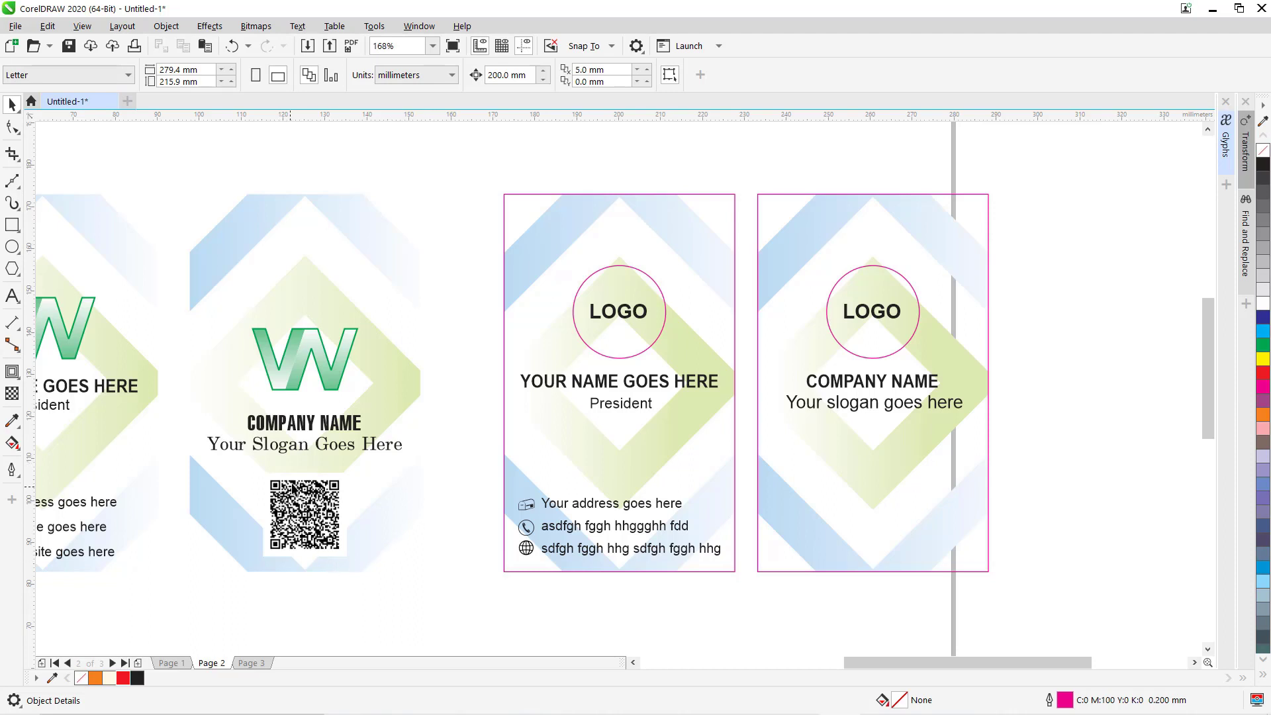
drag(265, 467, 408, 582)
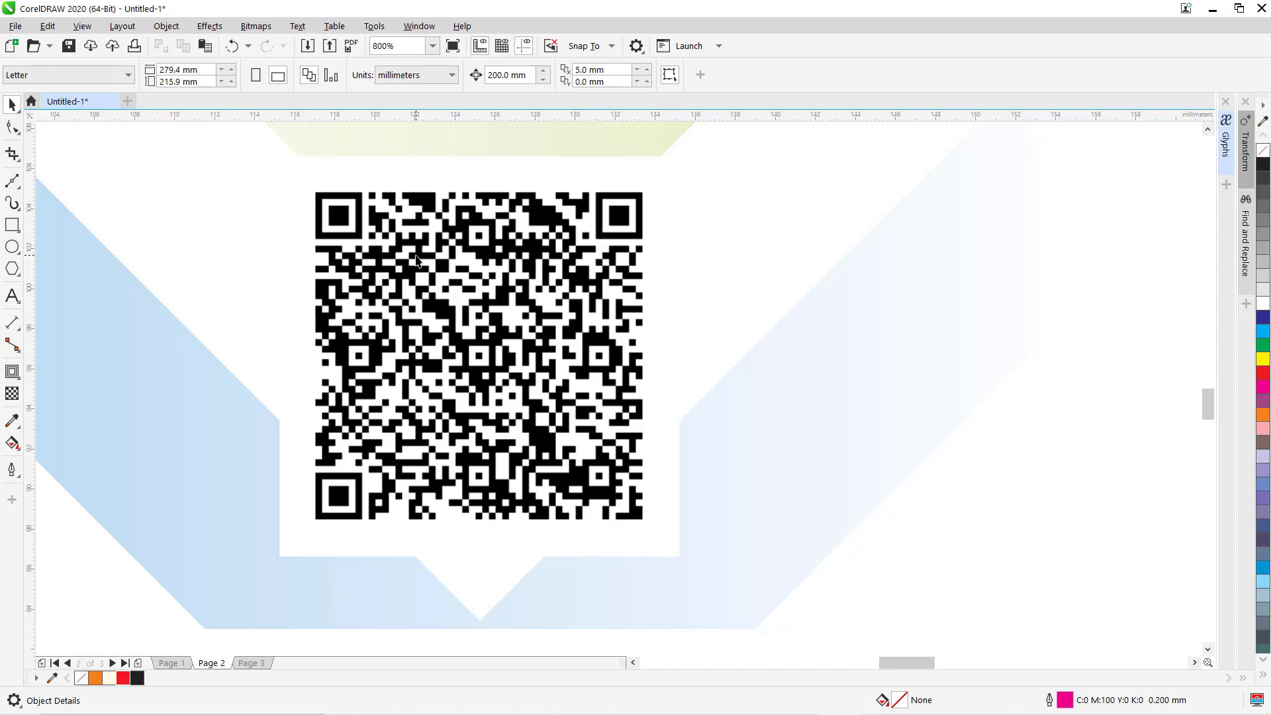
Fit all card designs into view with F4 and switch to the QRStuff.com browser tab.
key(F4)
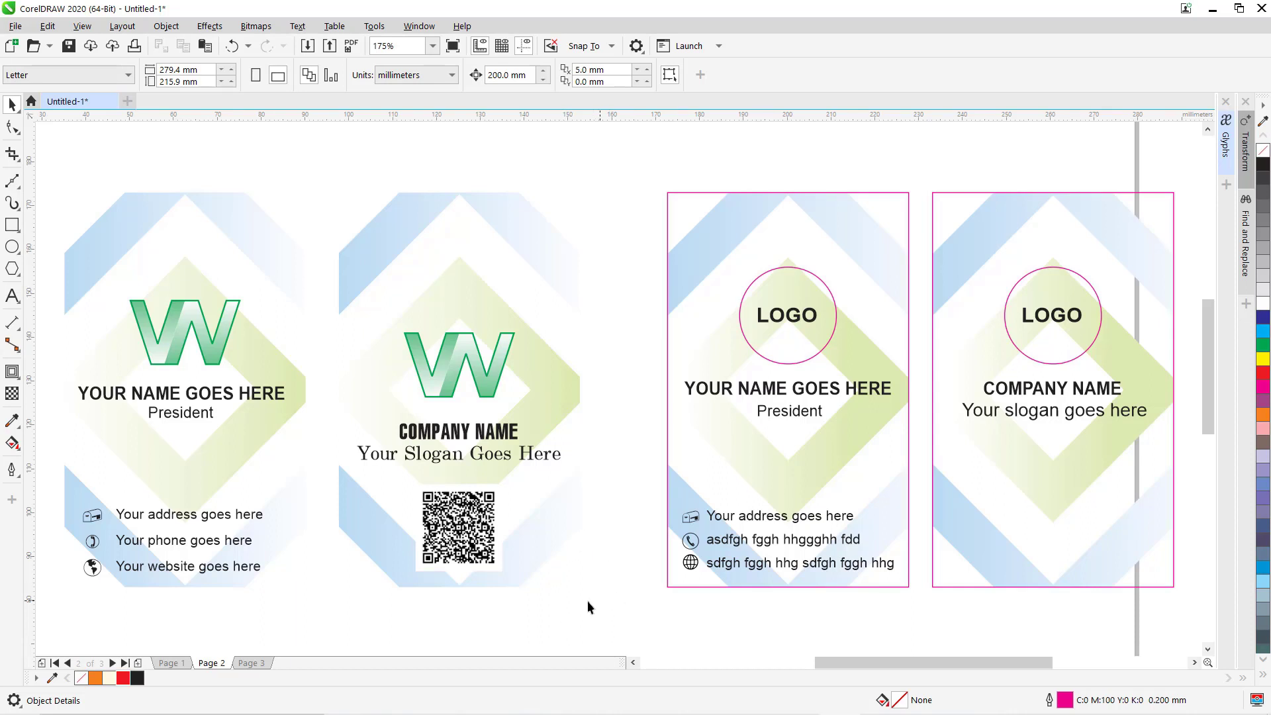
click(626, 702)
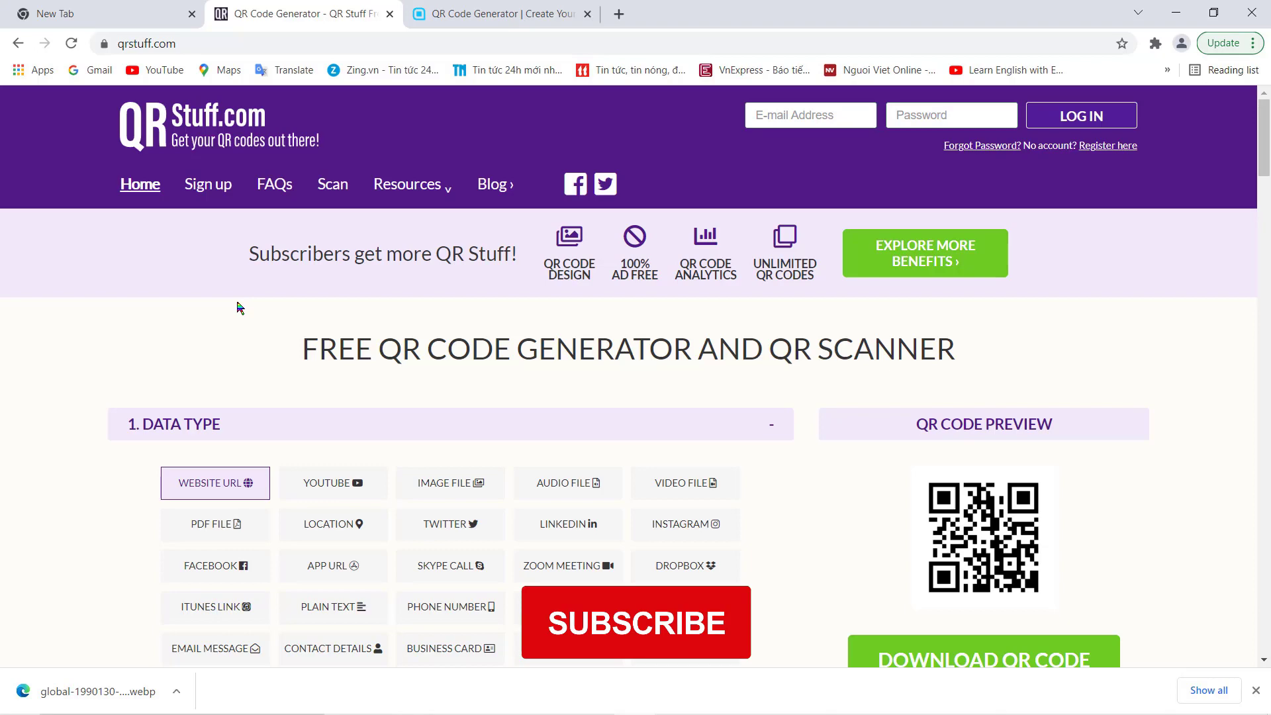
Choose BUSINESS CARD as the QR data type on QRStuff.com and scroll to its content section.
scroll(237, 306, down, 1)
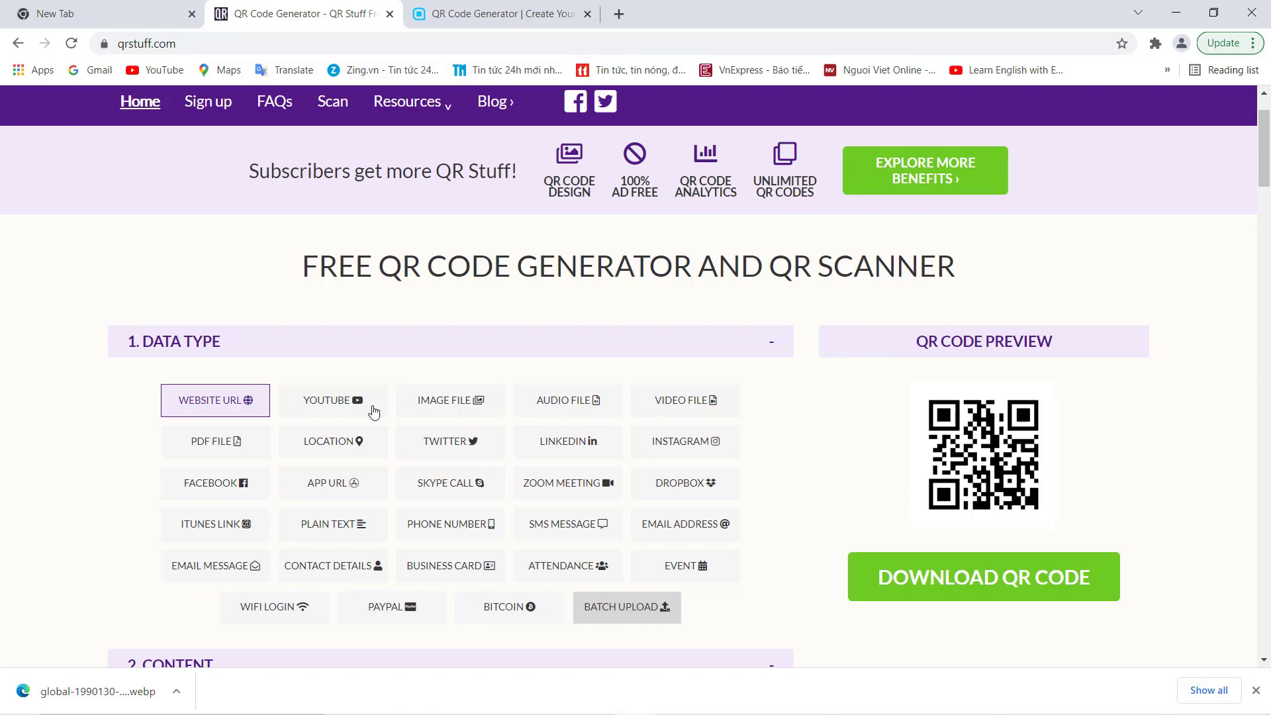
click(452, 571)
scroll(392, 458, down, 5)
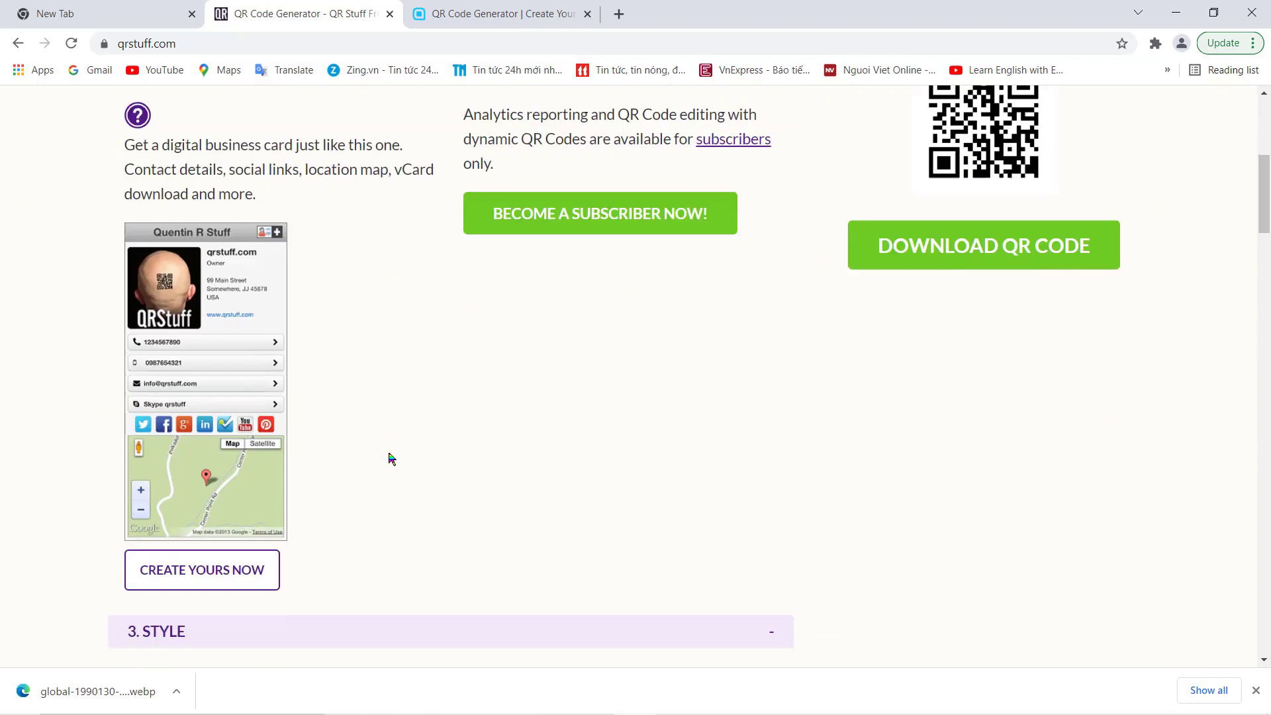
scroll(391, 458, down, 1)
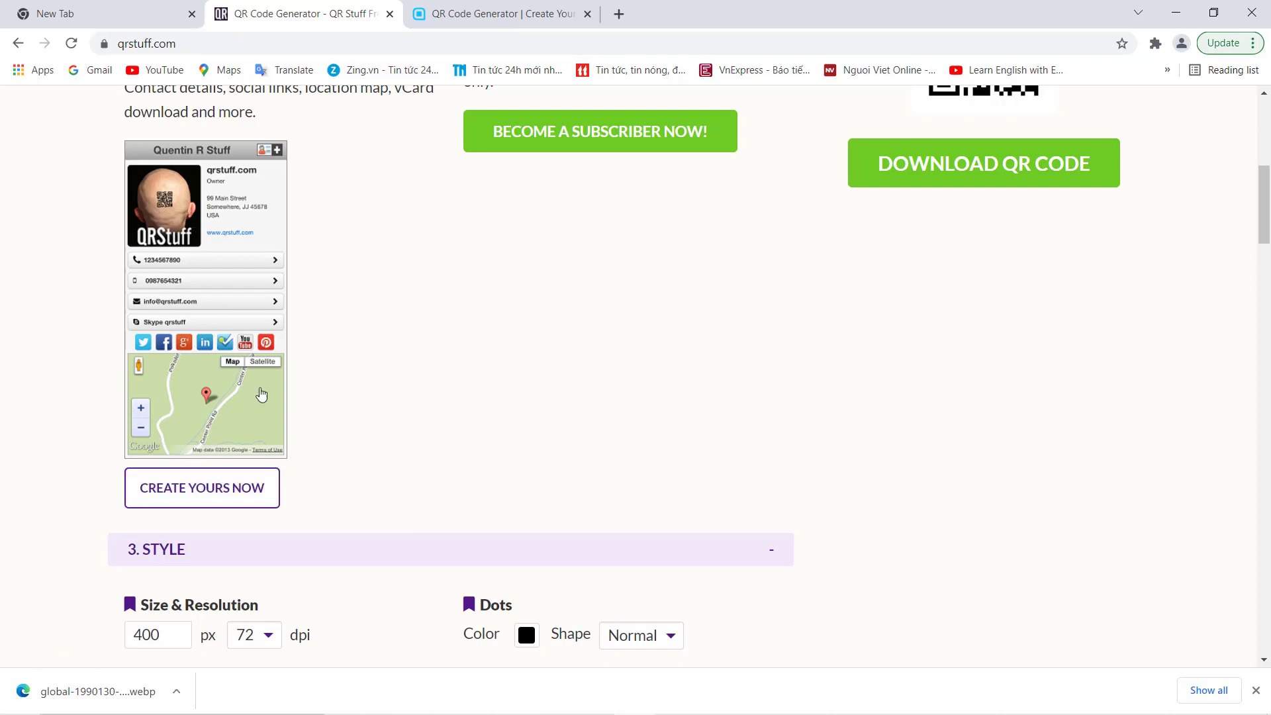
Cancel the digital business card form and switch to the vi.qr-code-generator.com tab.
click(207, 493)
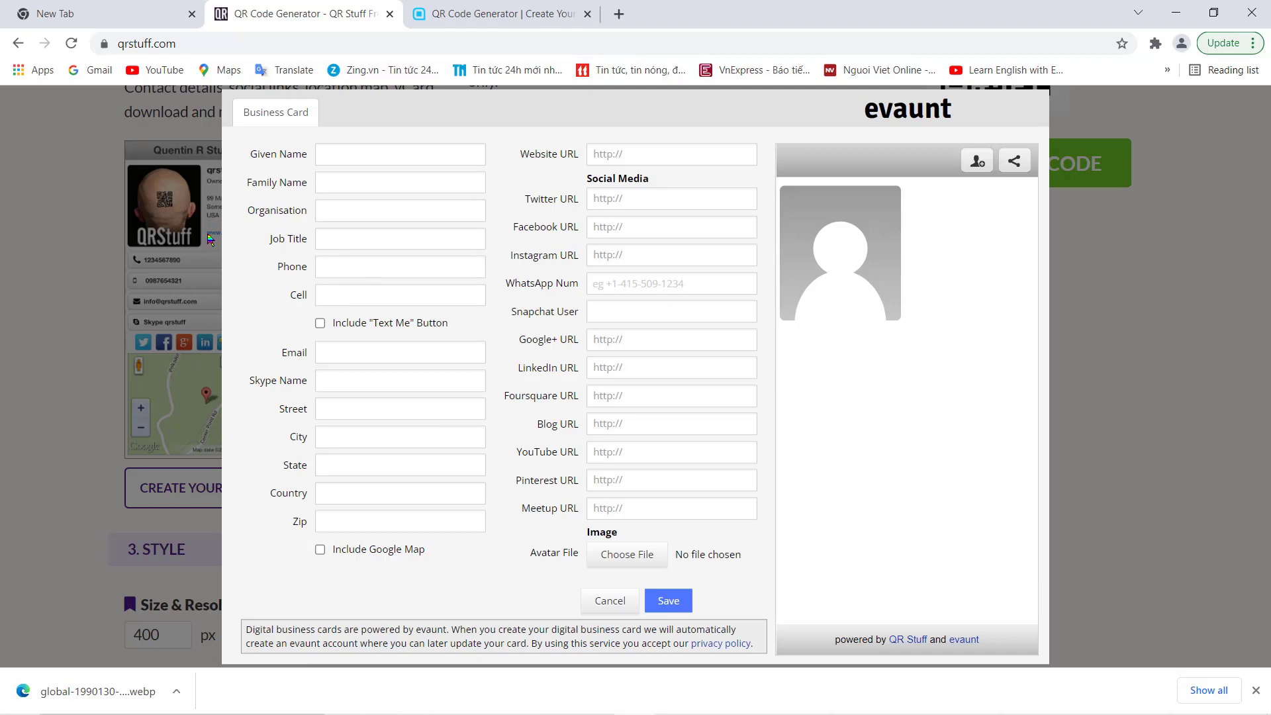
click(589, 600)
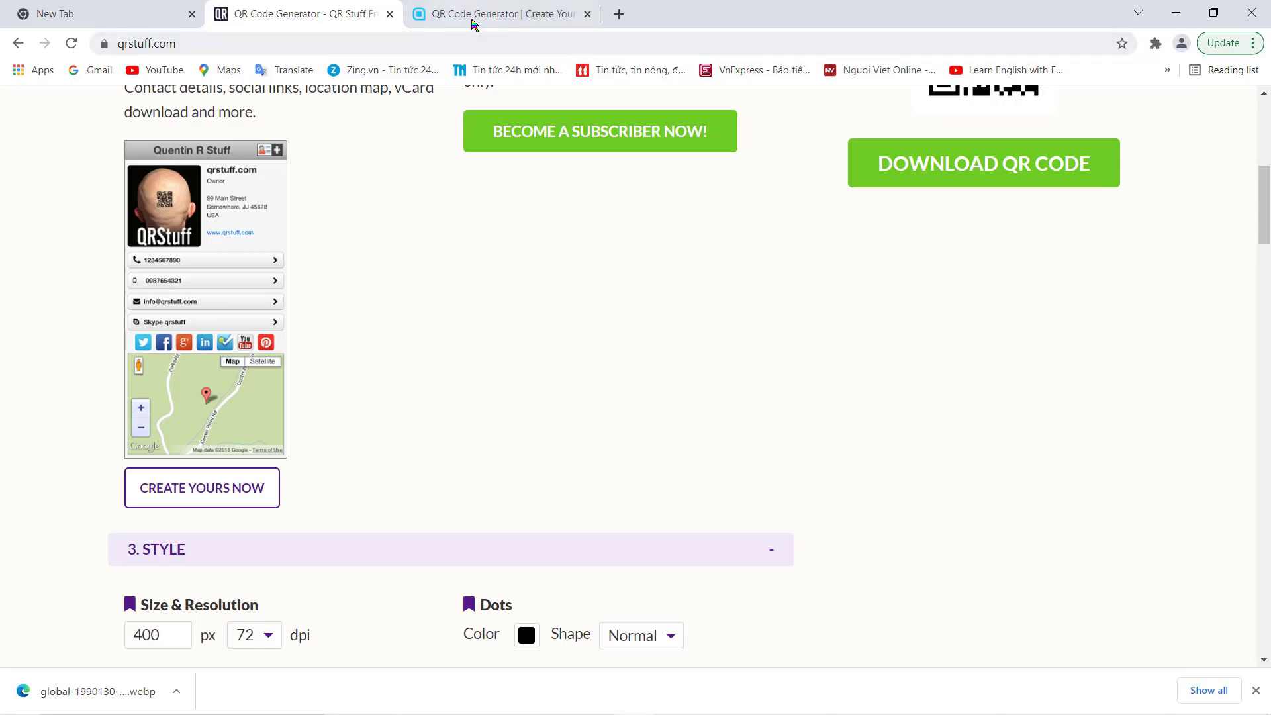
click(548, 24)
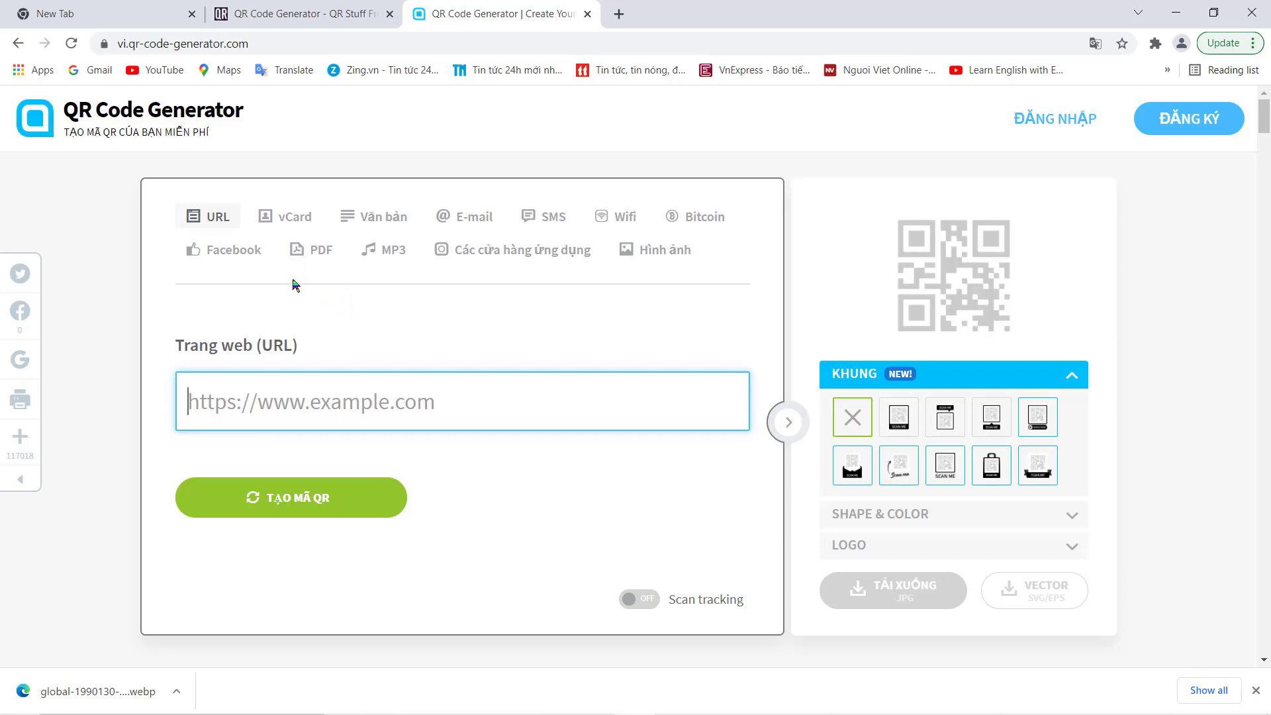
Switch the QR type to vCard and fill the first and last name from saved suggestions.
click(290, 222)
scroll(302, 386, down, 5)
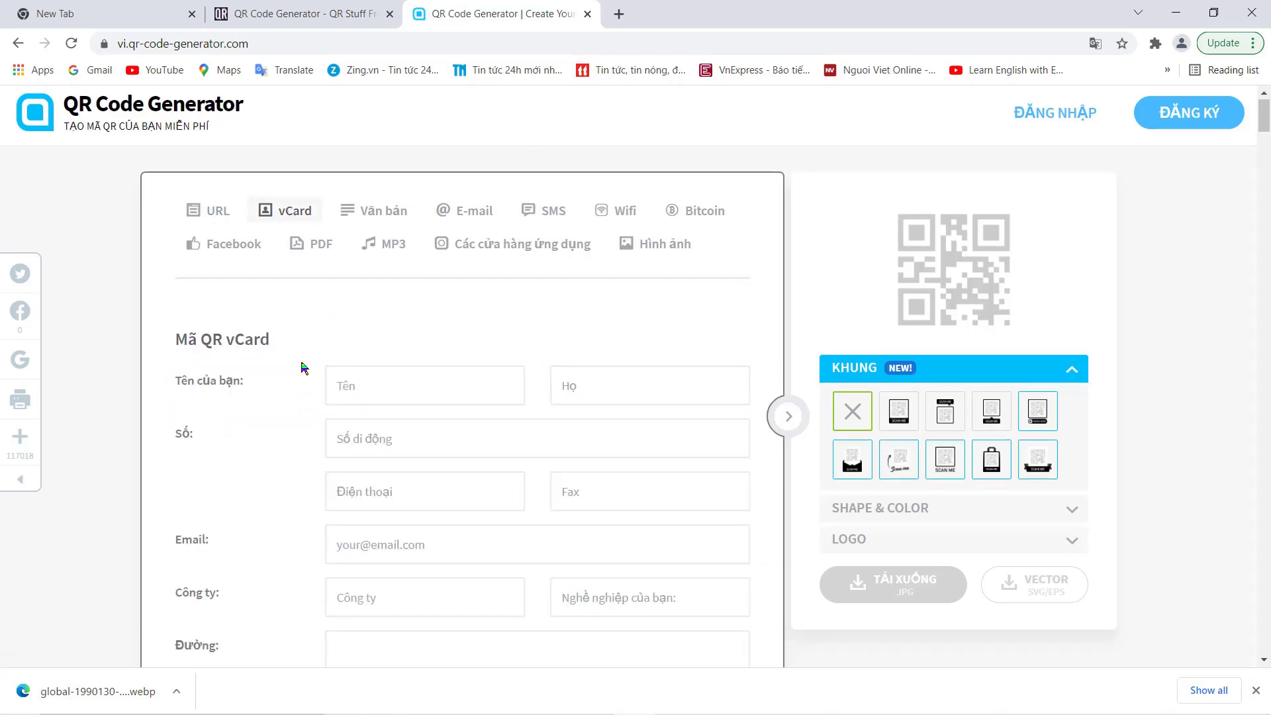
scroll(303, 367, up, 3)
scroll(303, 369, down, 1)
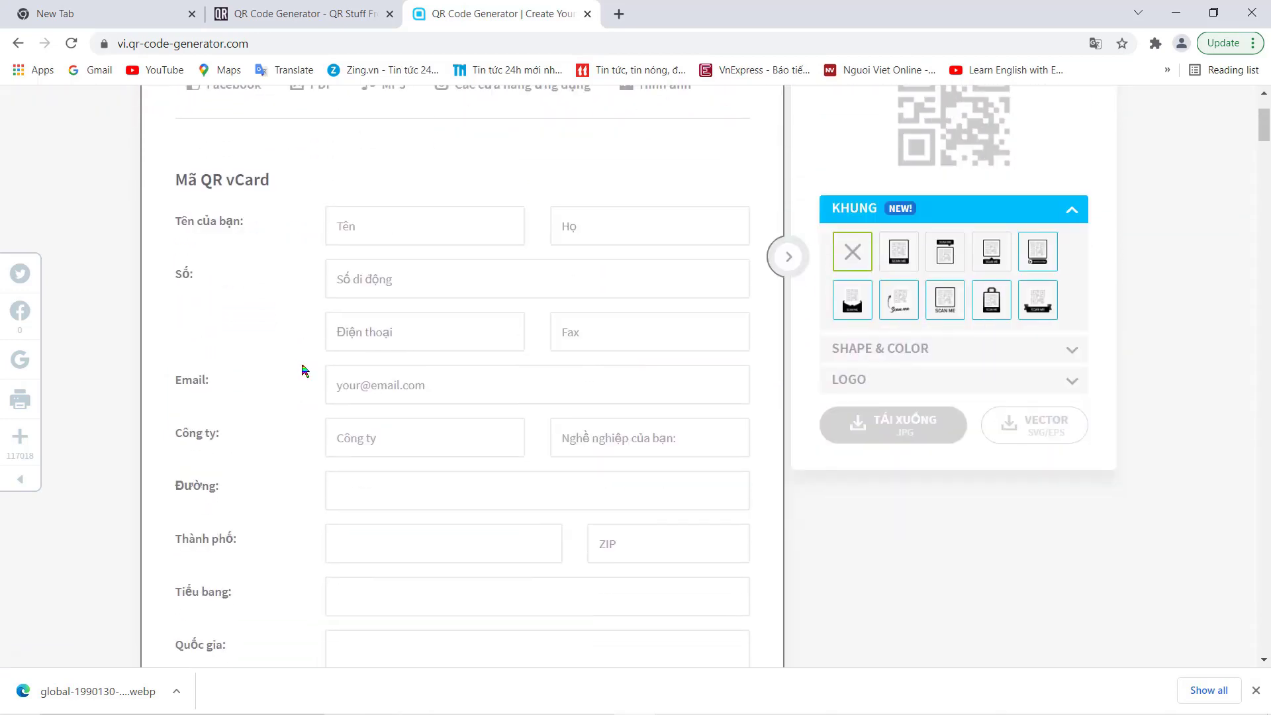
click(361, 225)
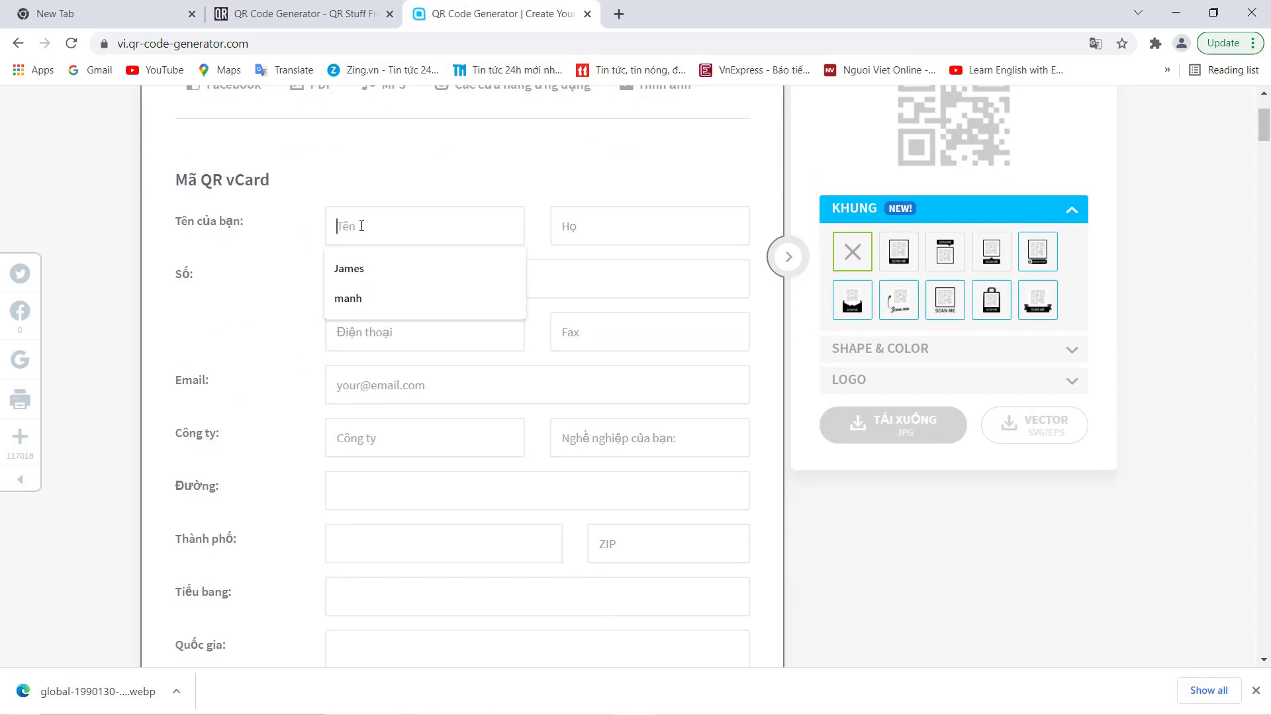
click(342, 266)
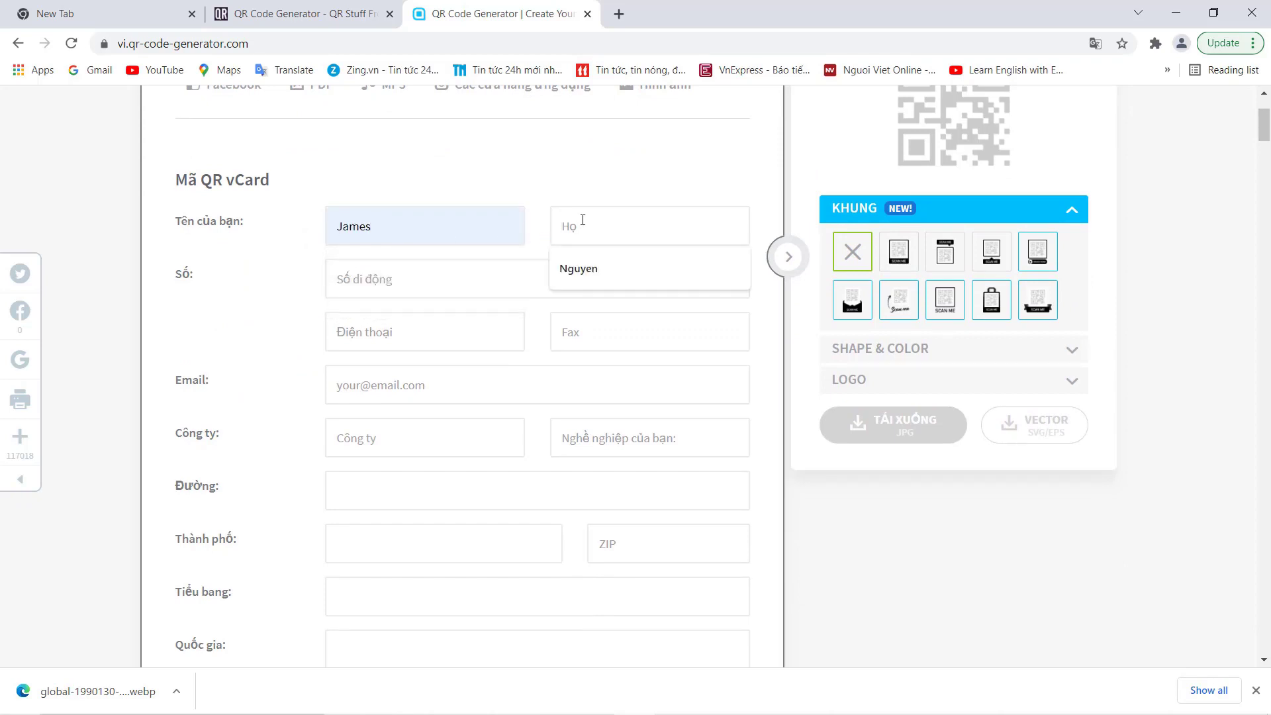
click(574, 270)
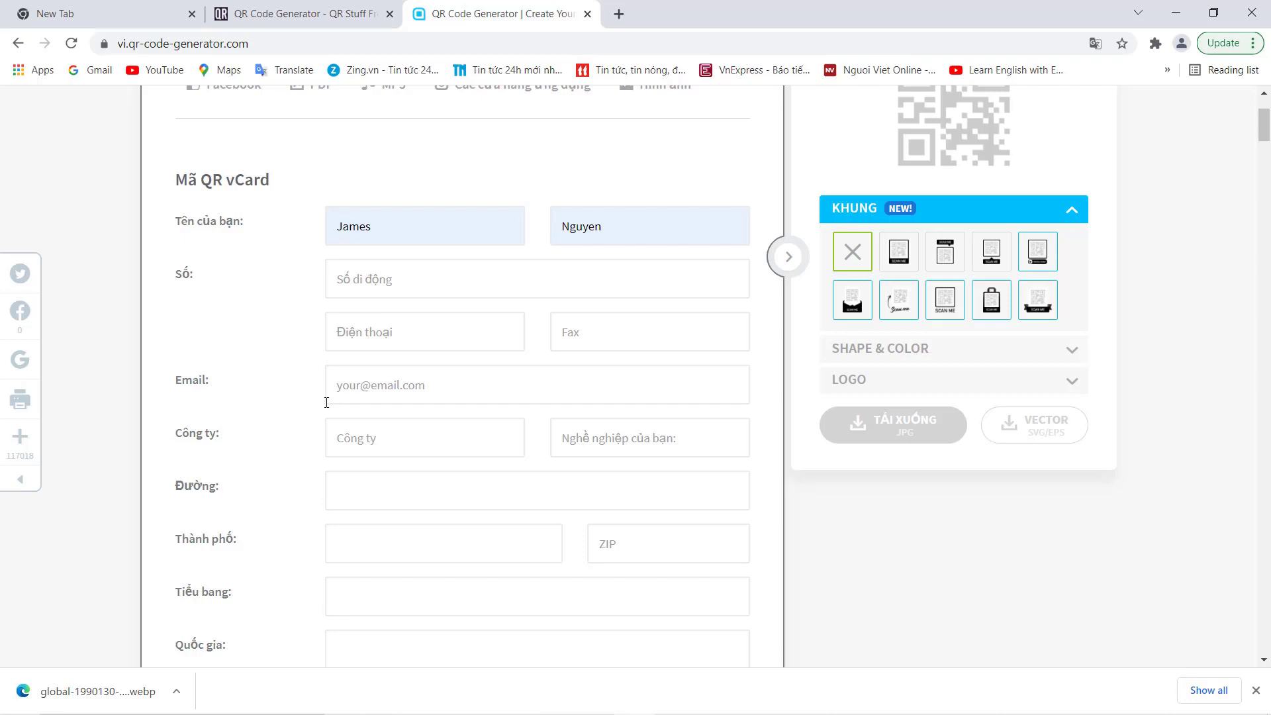
scroll(326, 402, down, 4)
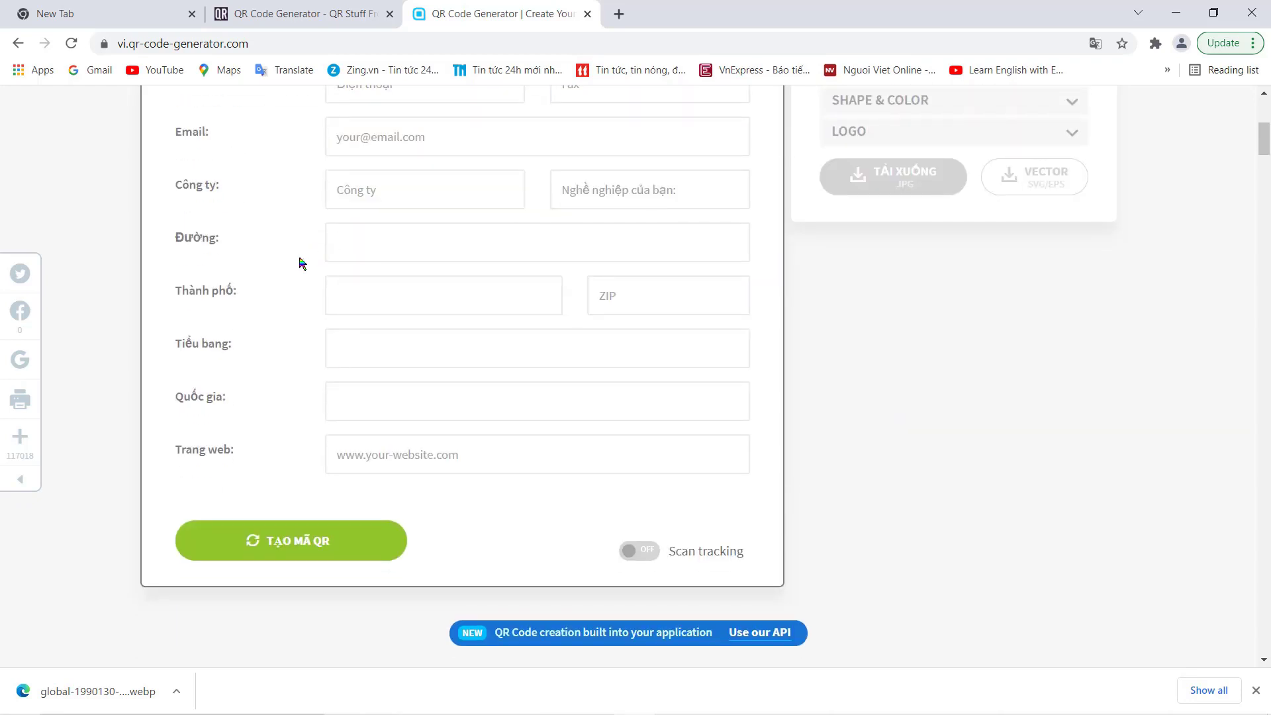
click(360, 287)
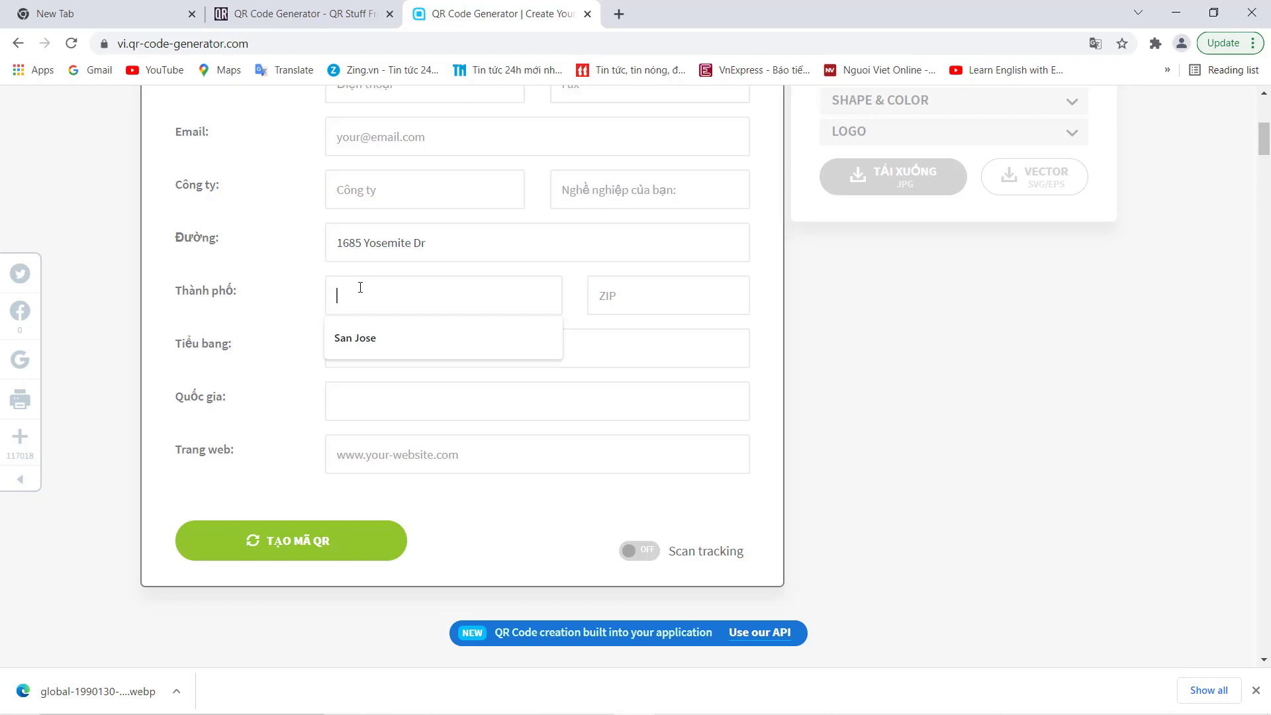
text(Milpitas)
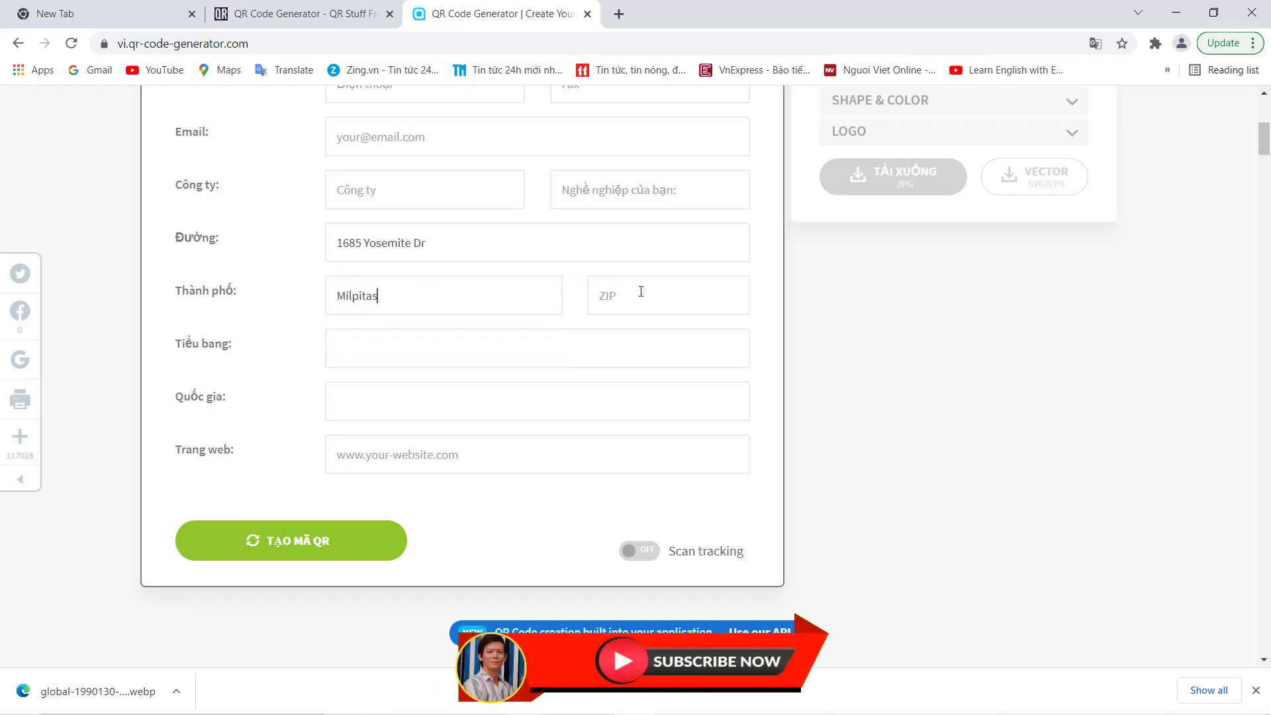
click(630, 293)
text(95035)
click(389, 355)
text(CA)
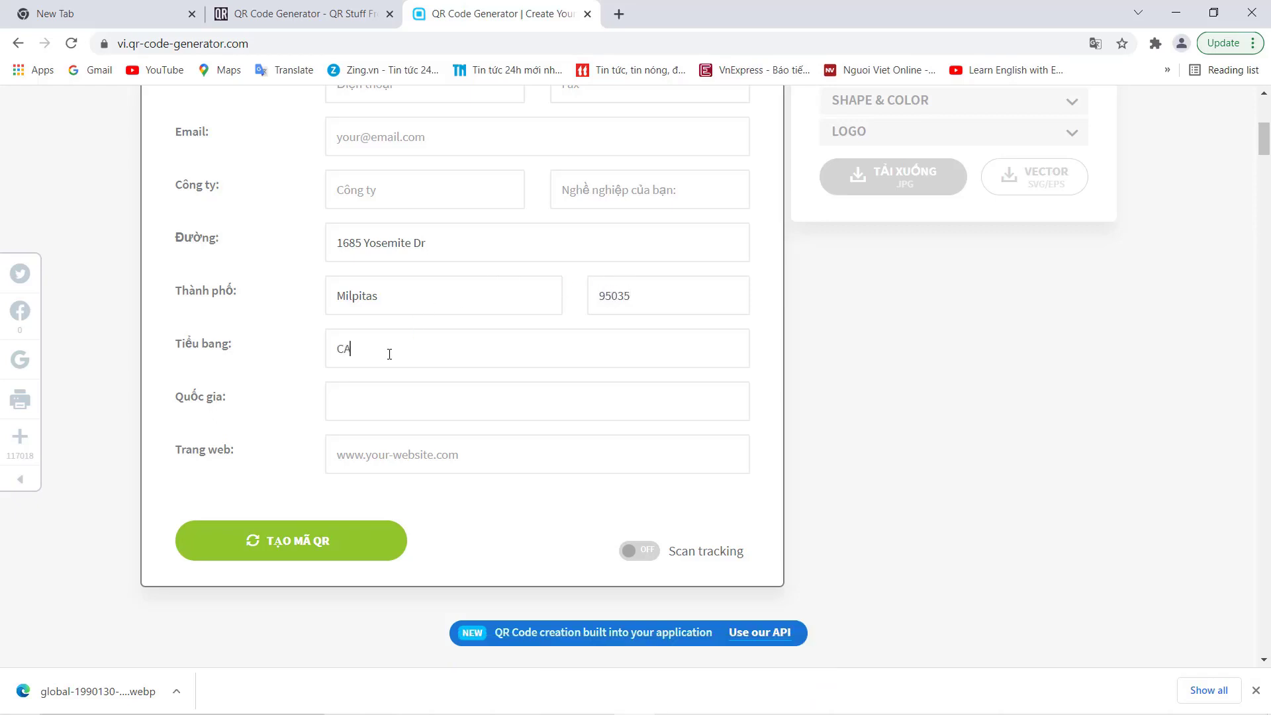
click(397, 406)
text(USA)
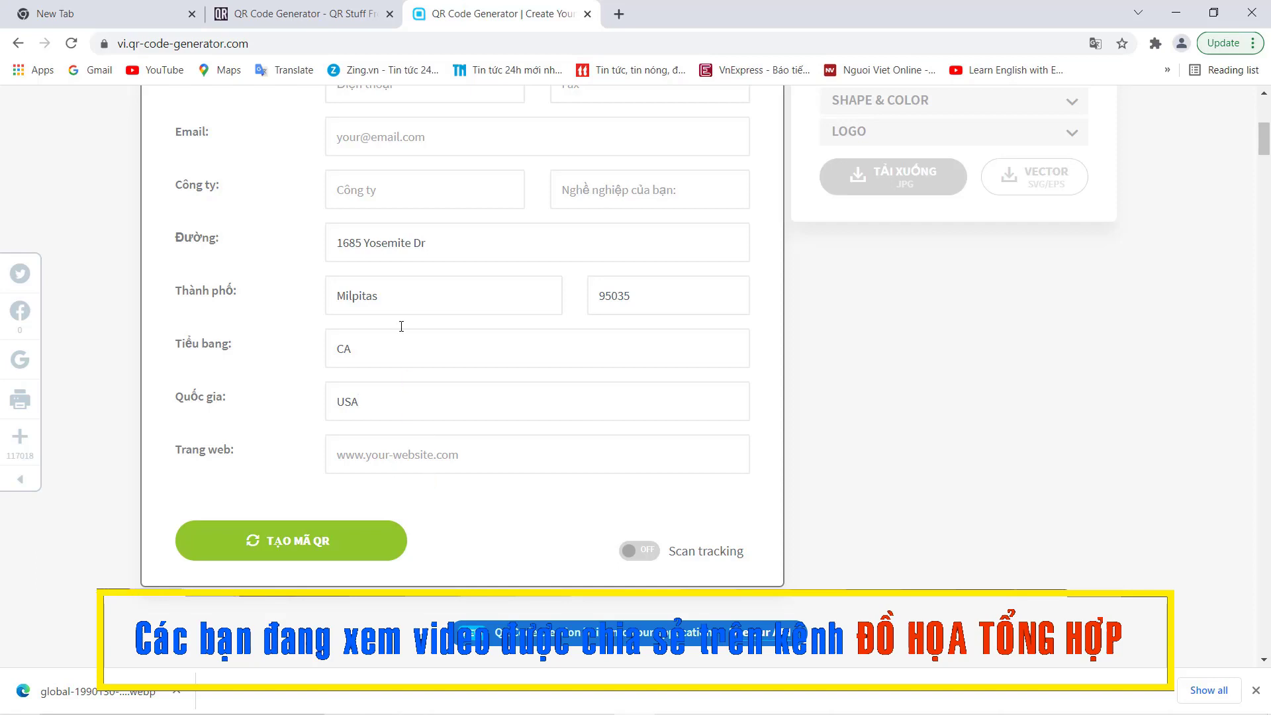
scroll(416, 248, up, 3)
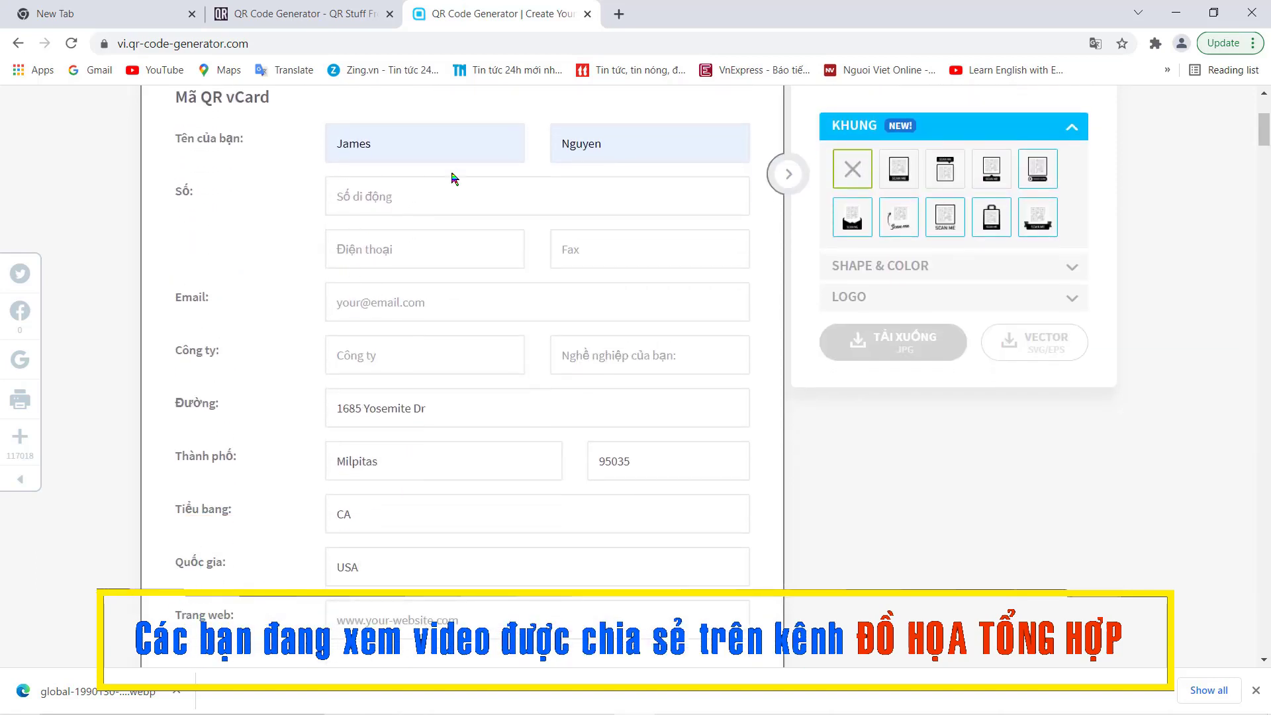
scroll(451, 233, down, 4)
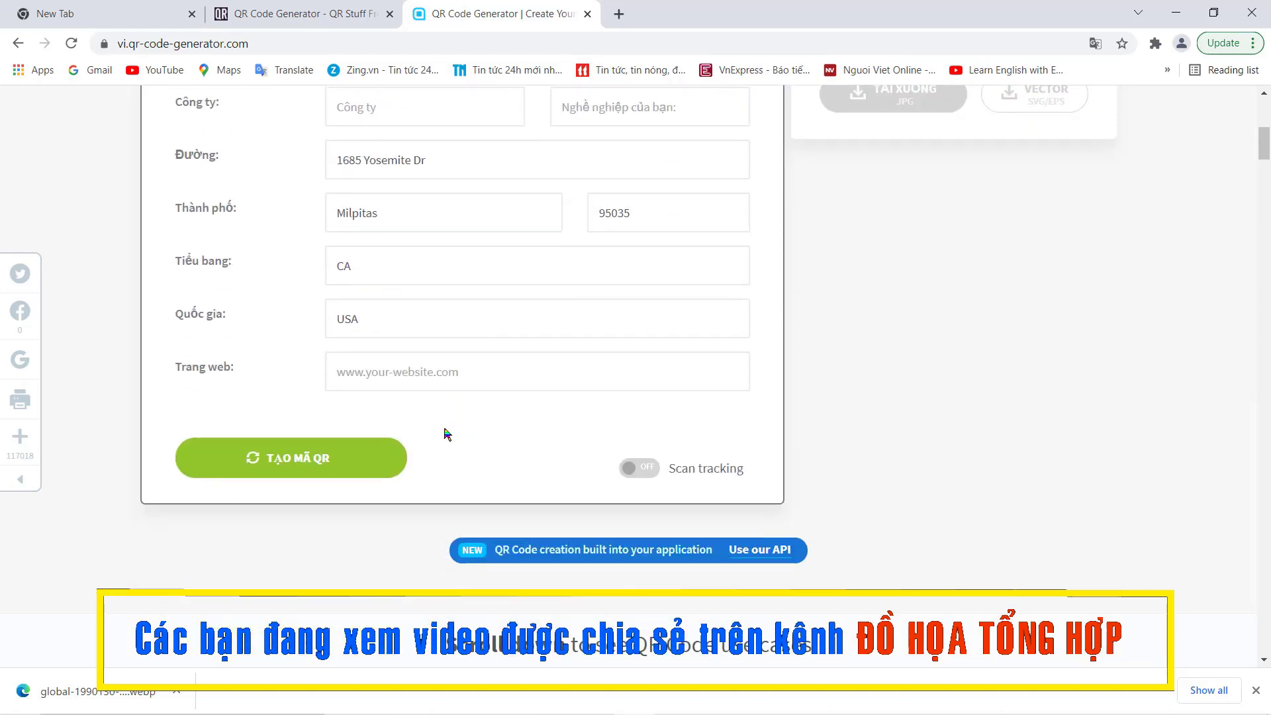
Generate the vCard QR code, download it as a JPG, and return to CorelDRAW.
click(283, 460)
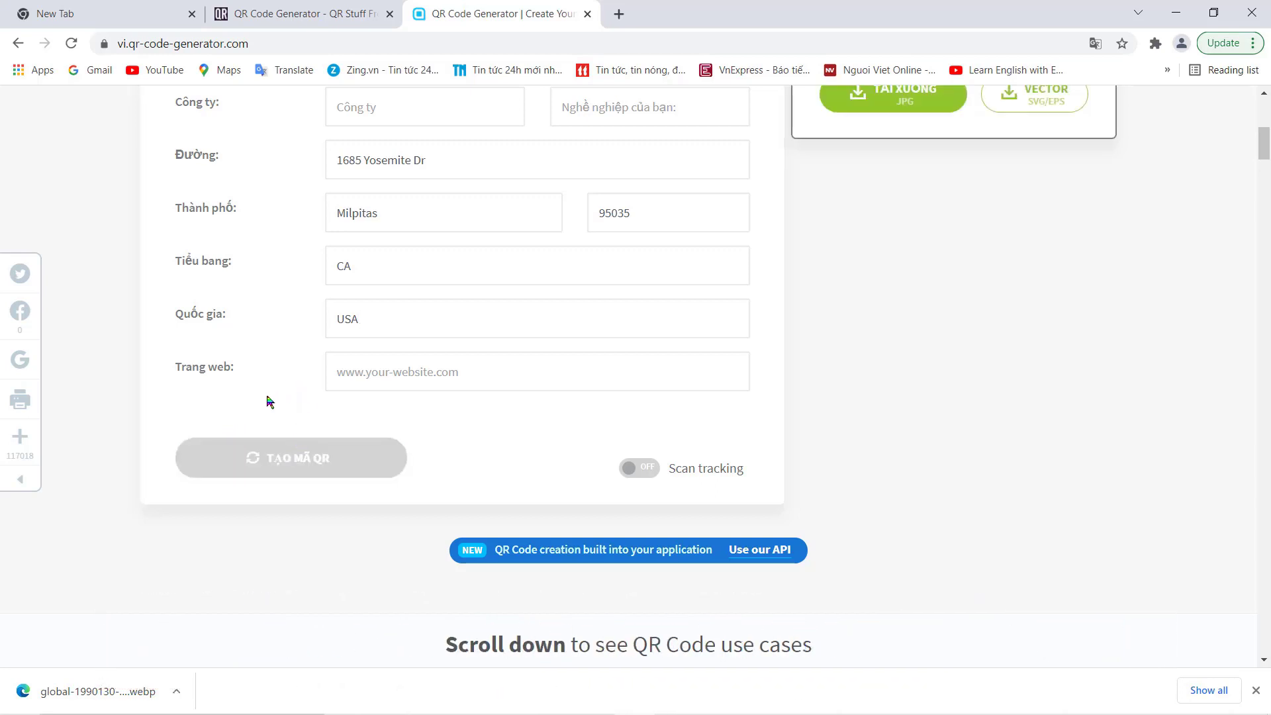
scroll(334, 350, up, 3)
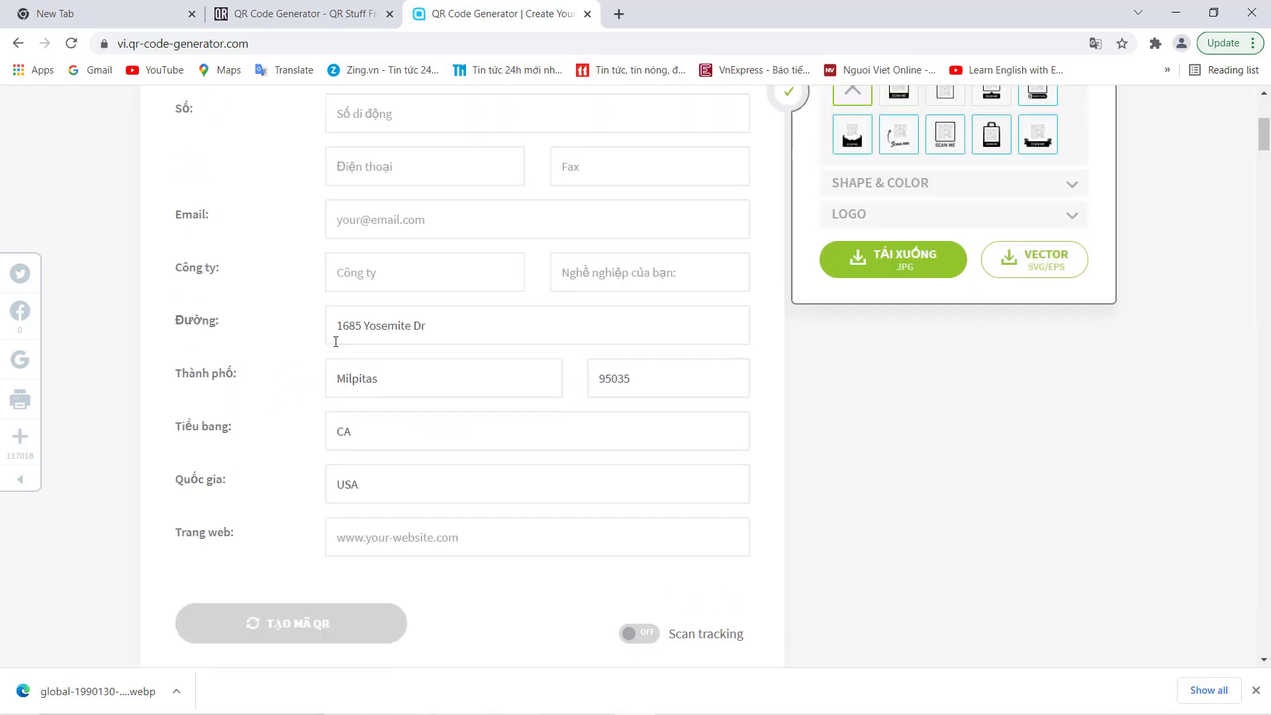
scroll(357, 334, up, 3)
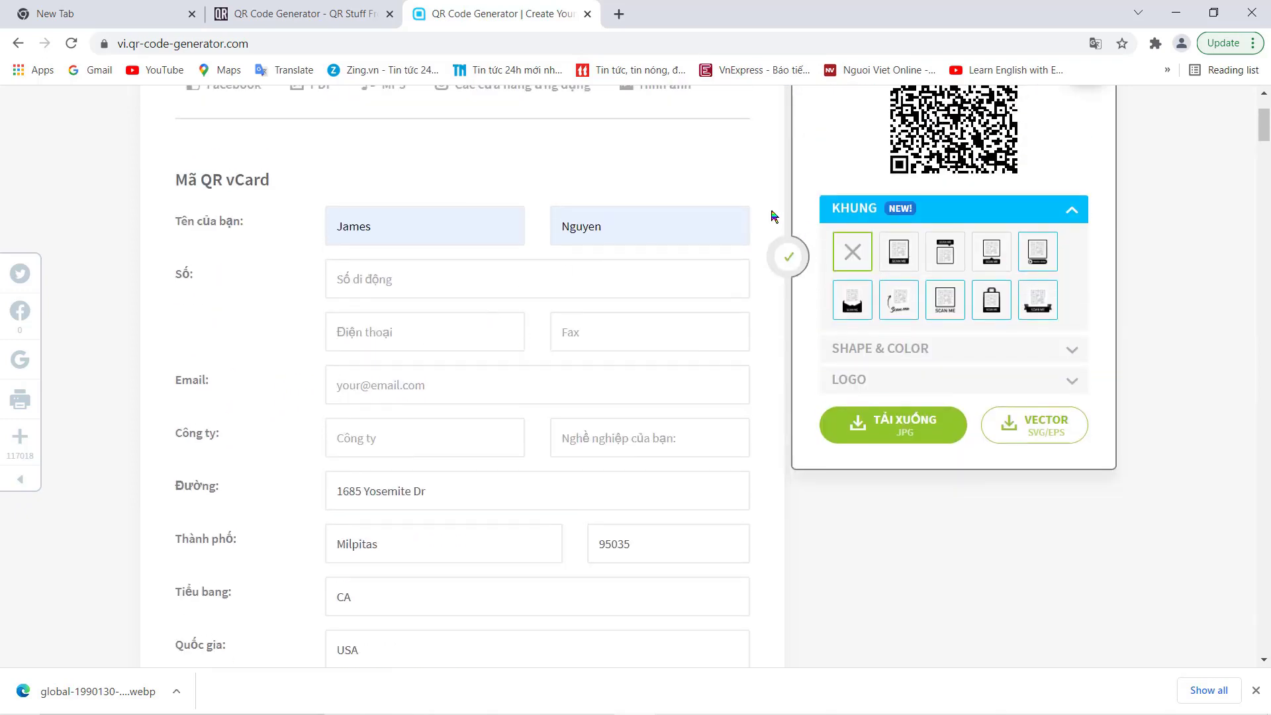
scroll(827, 232, up, 3)
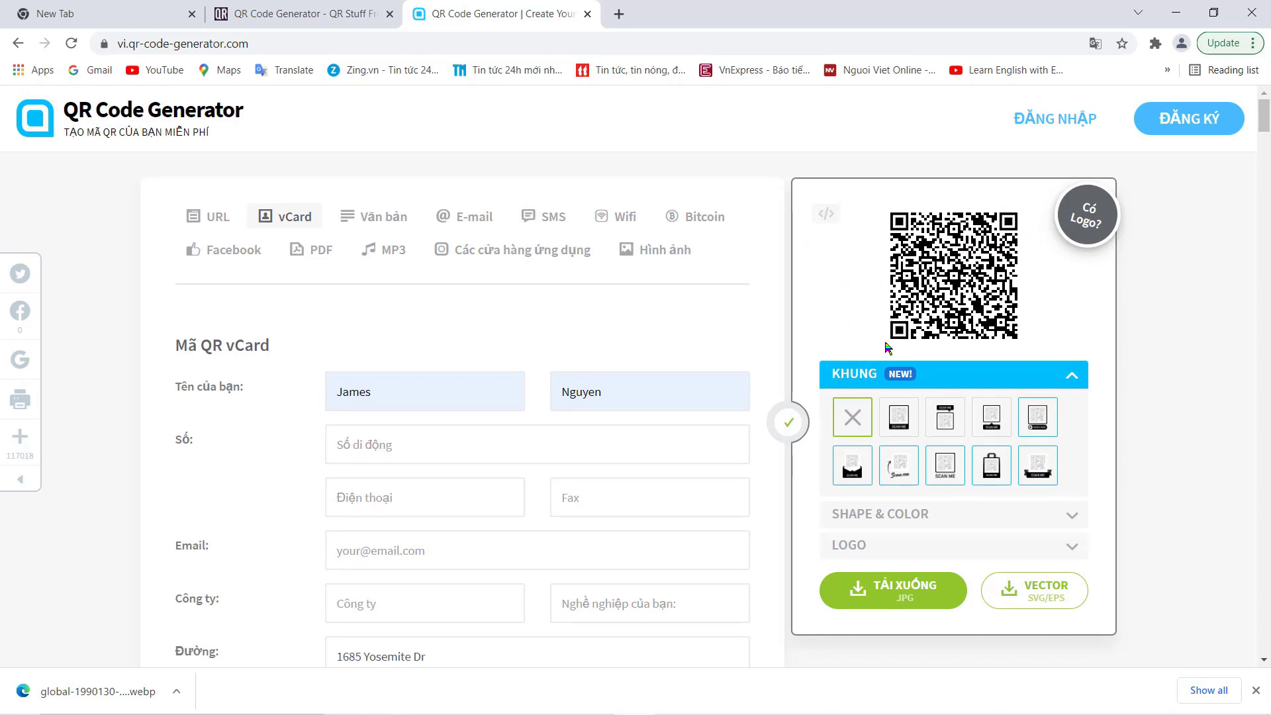
click(877, 596)
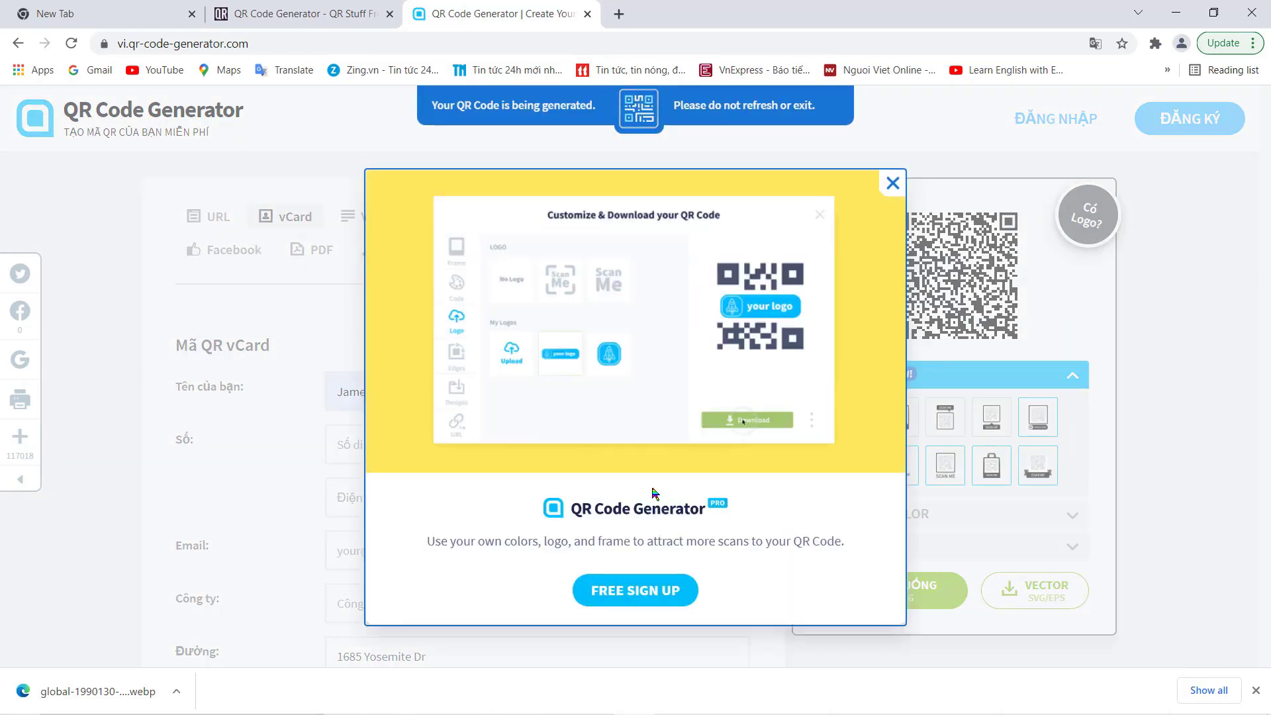
click(891, 184)
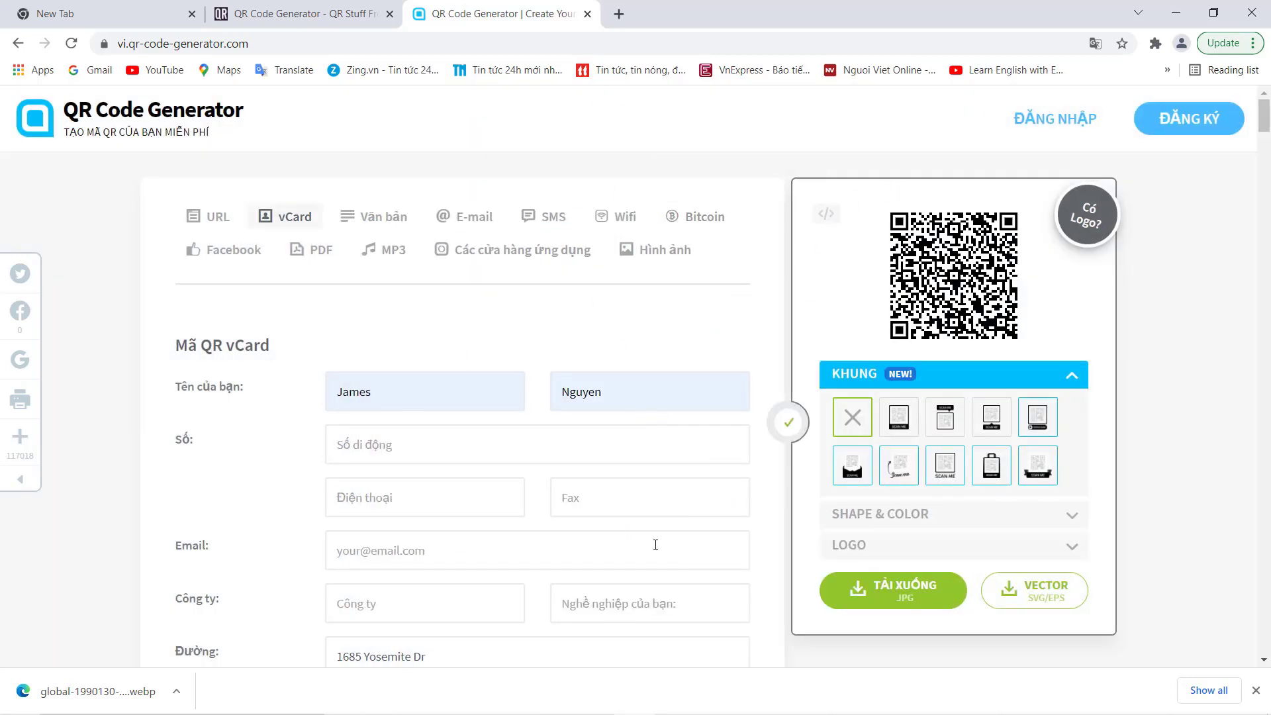
mouse_move(564, 710)
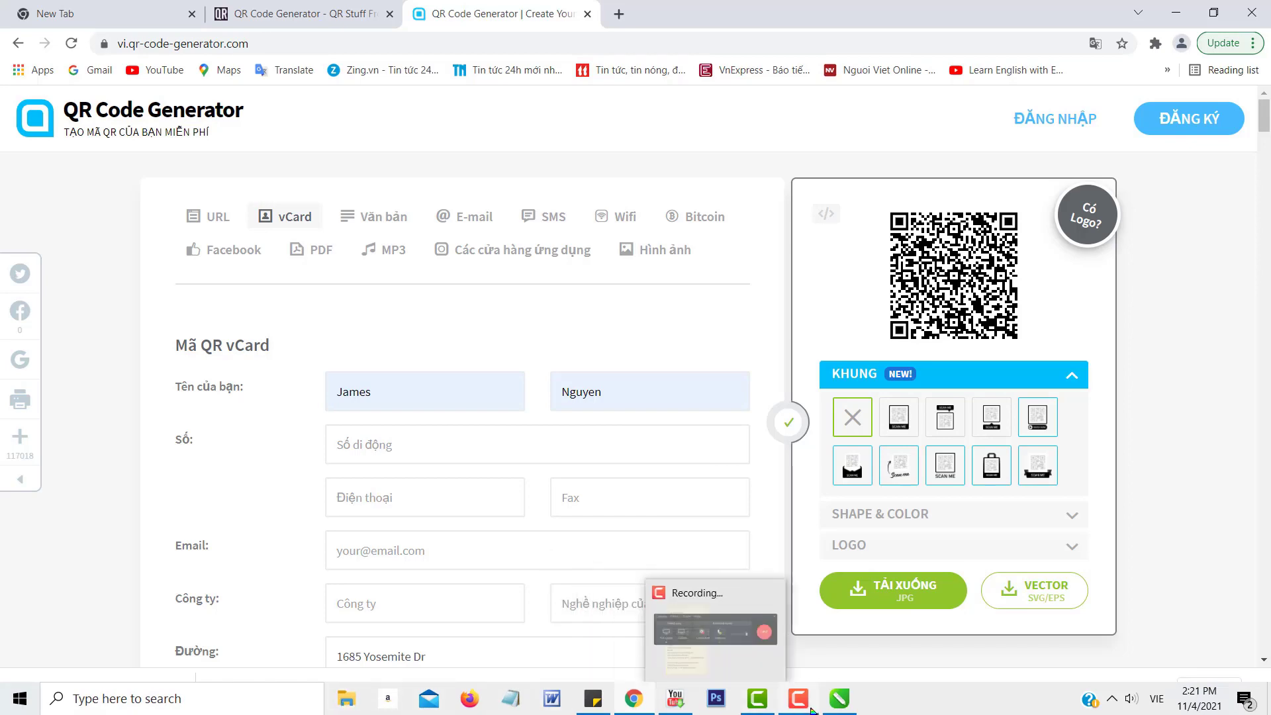
click(846, 696)
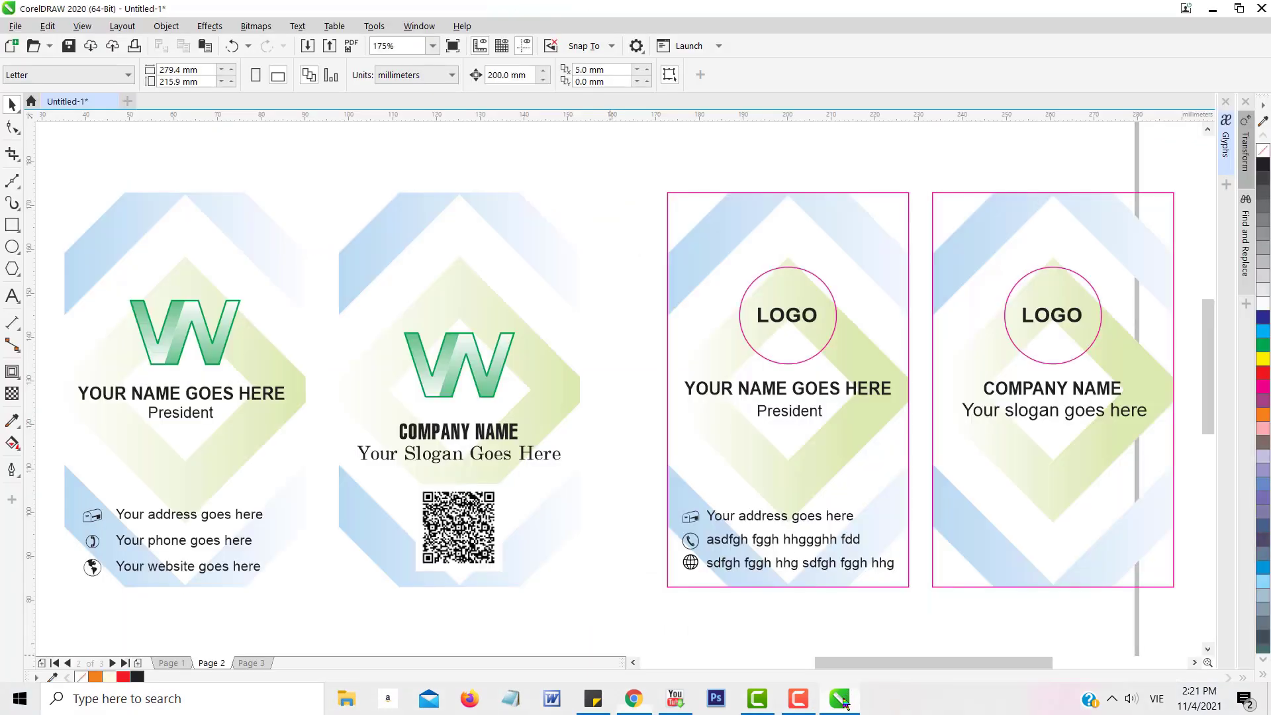
Import the frame (1) QR code image after the webp file fails as an unsupported format.
key(ctrl+i)
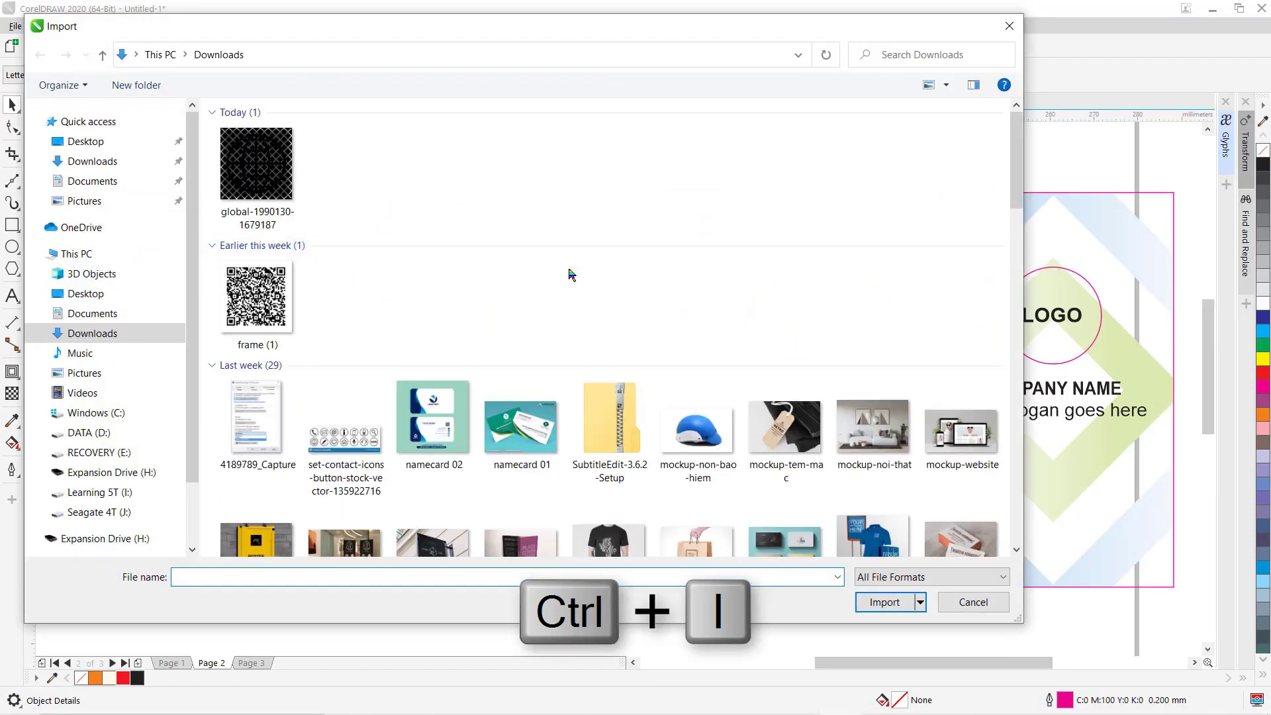
click(253, 175)
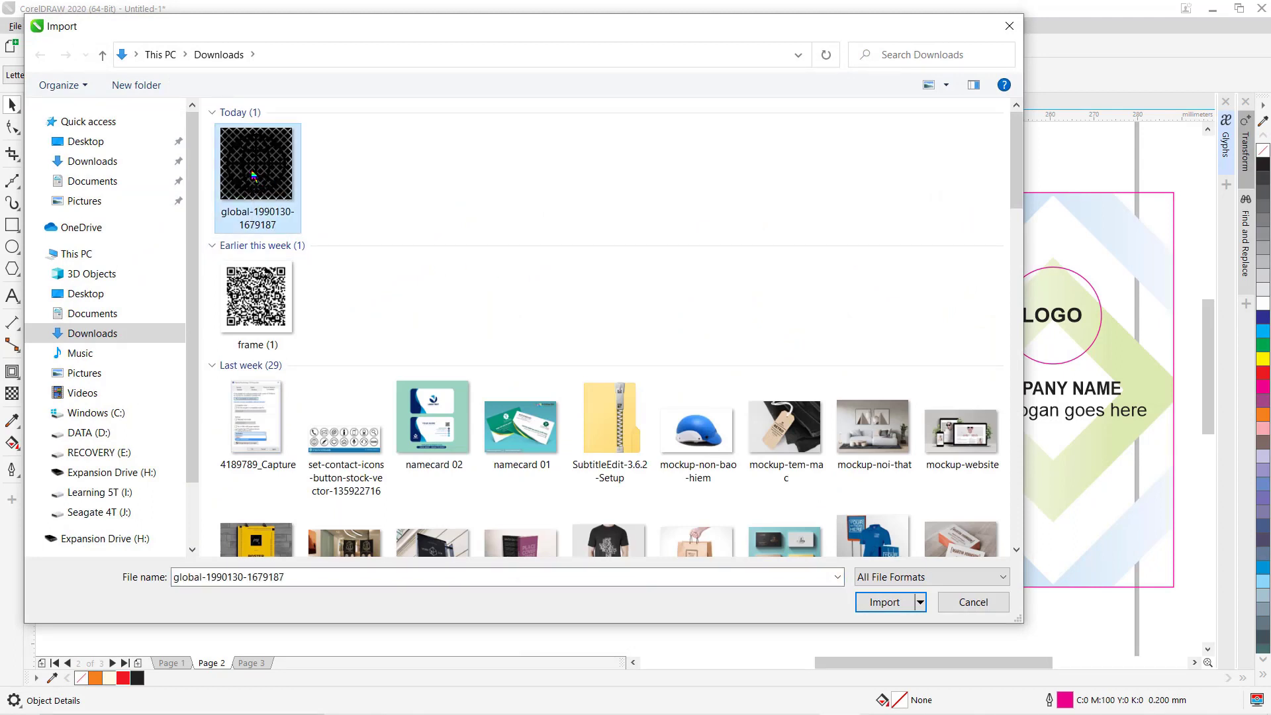
click(887, 602)
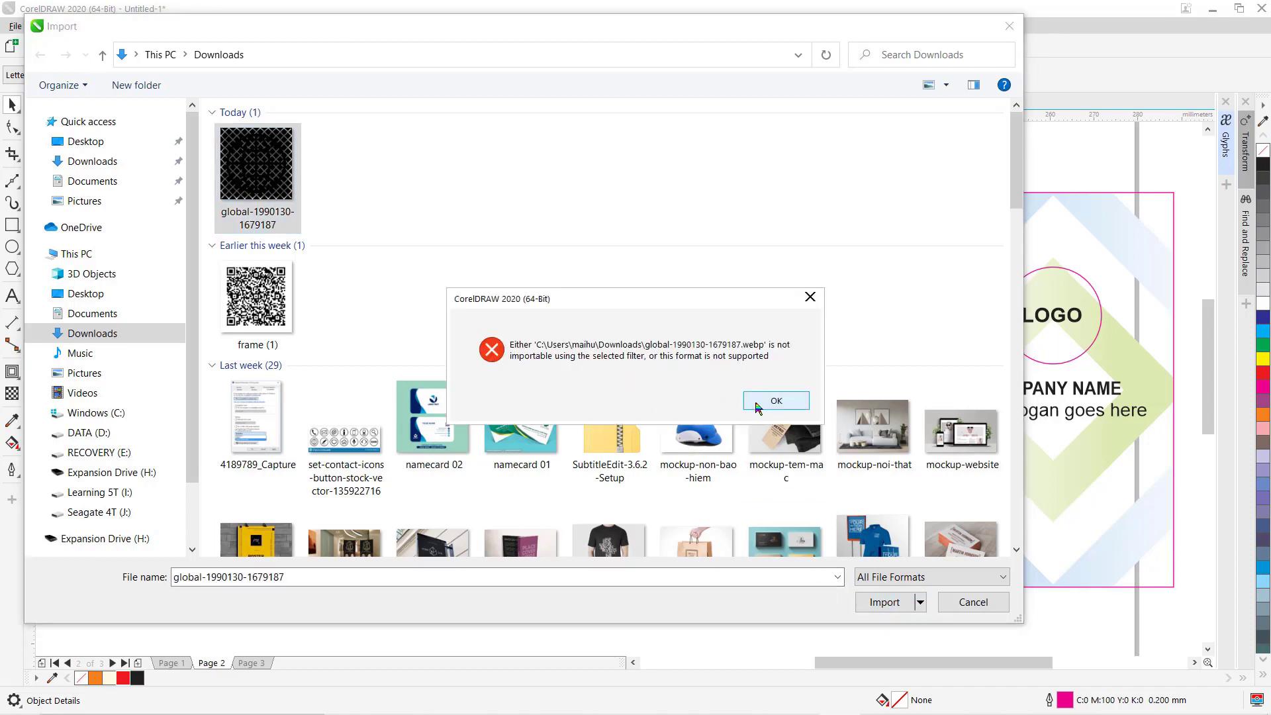
click(771, 400)
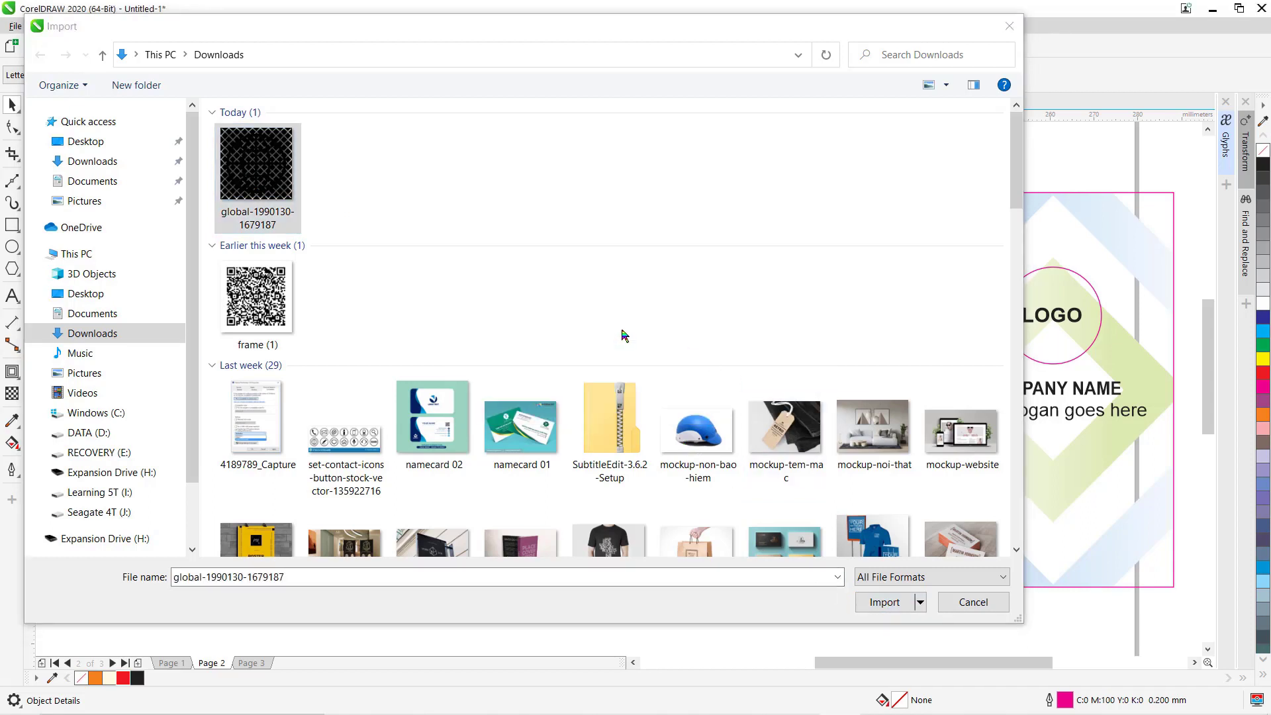
click(262, 298)
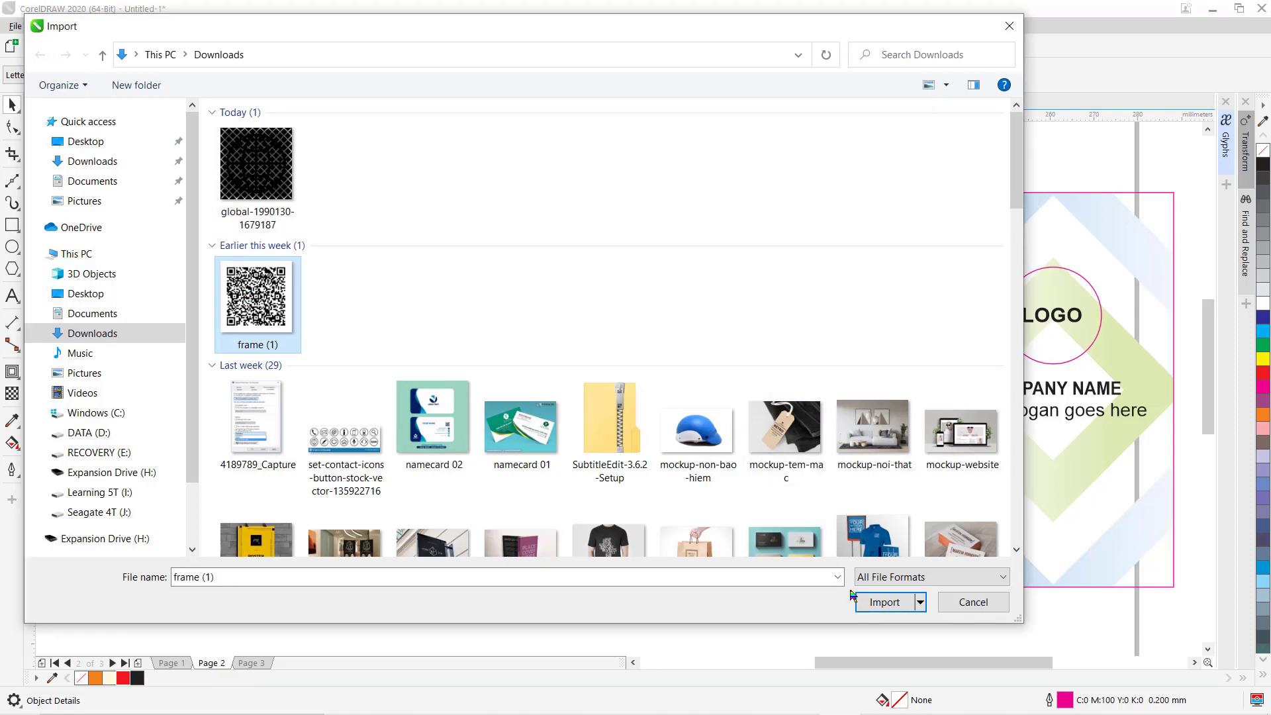
click(884, 602)
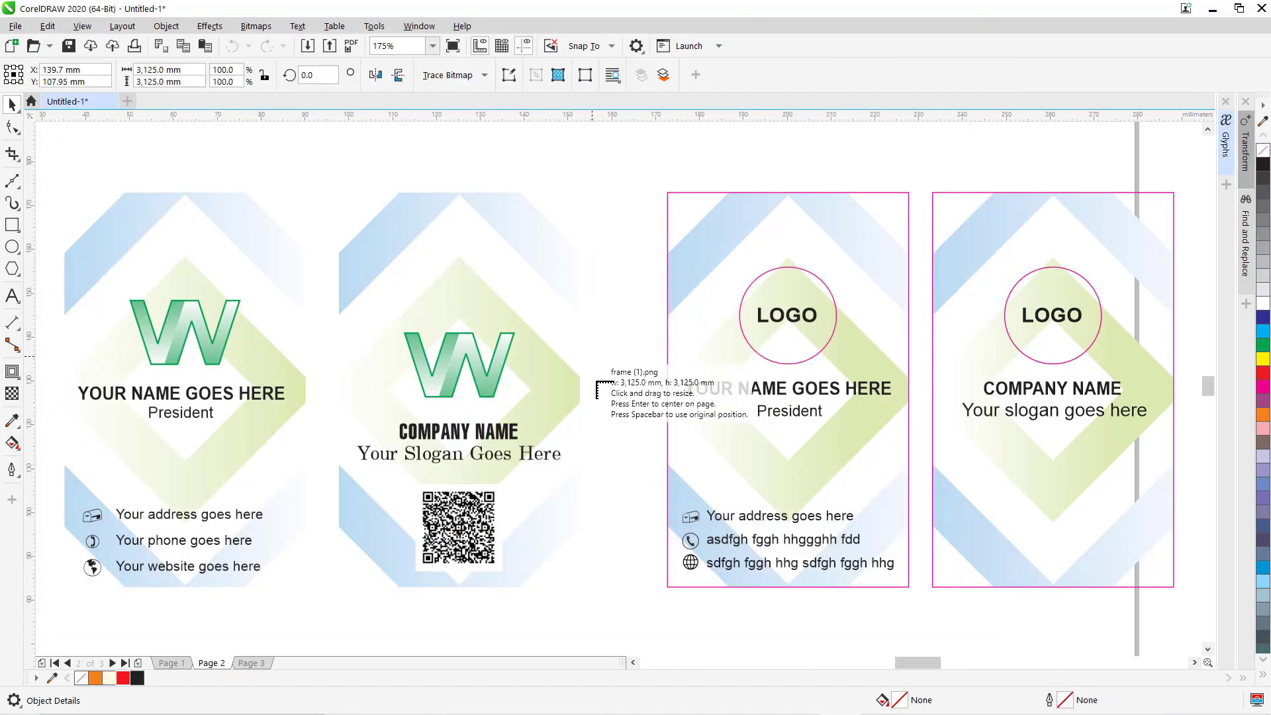
Place the imported QR bitmap and drag-scale it down proportionally near the page.
click(586, 580)
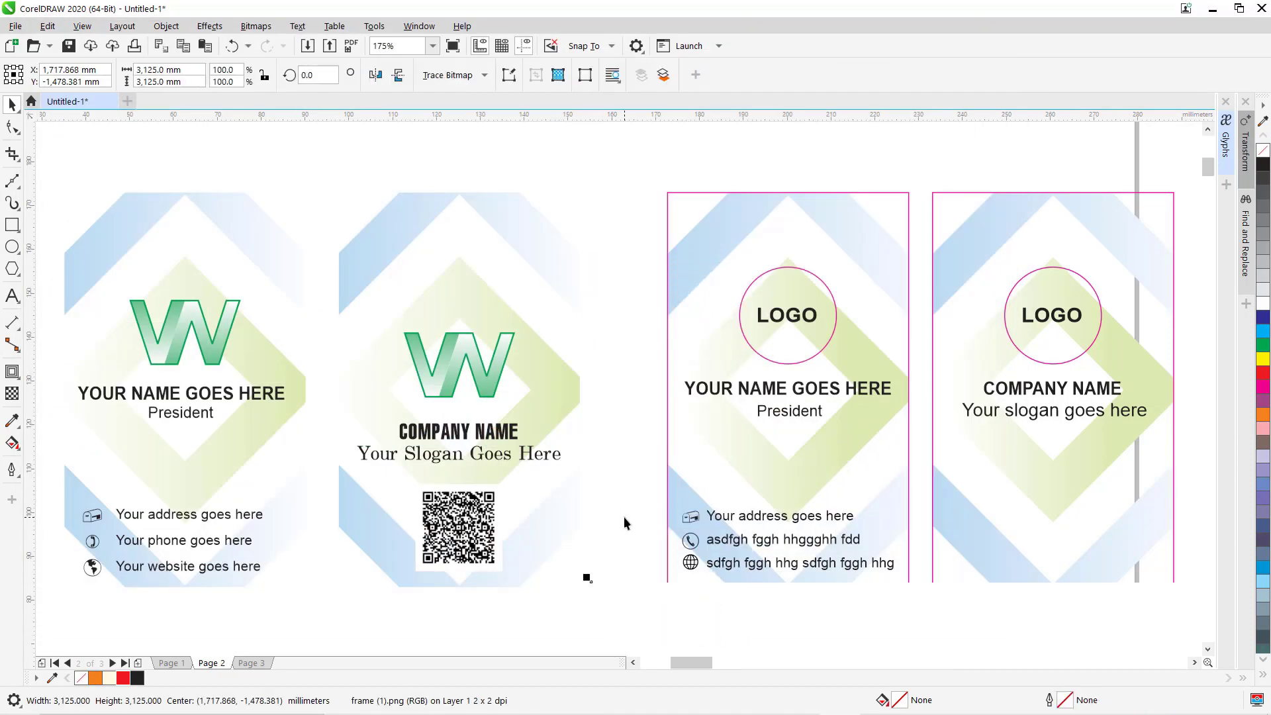
key(shift+F2)
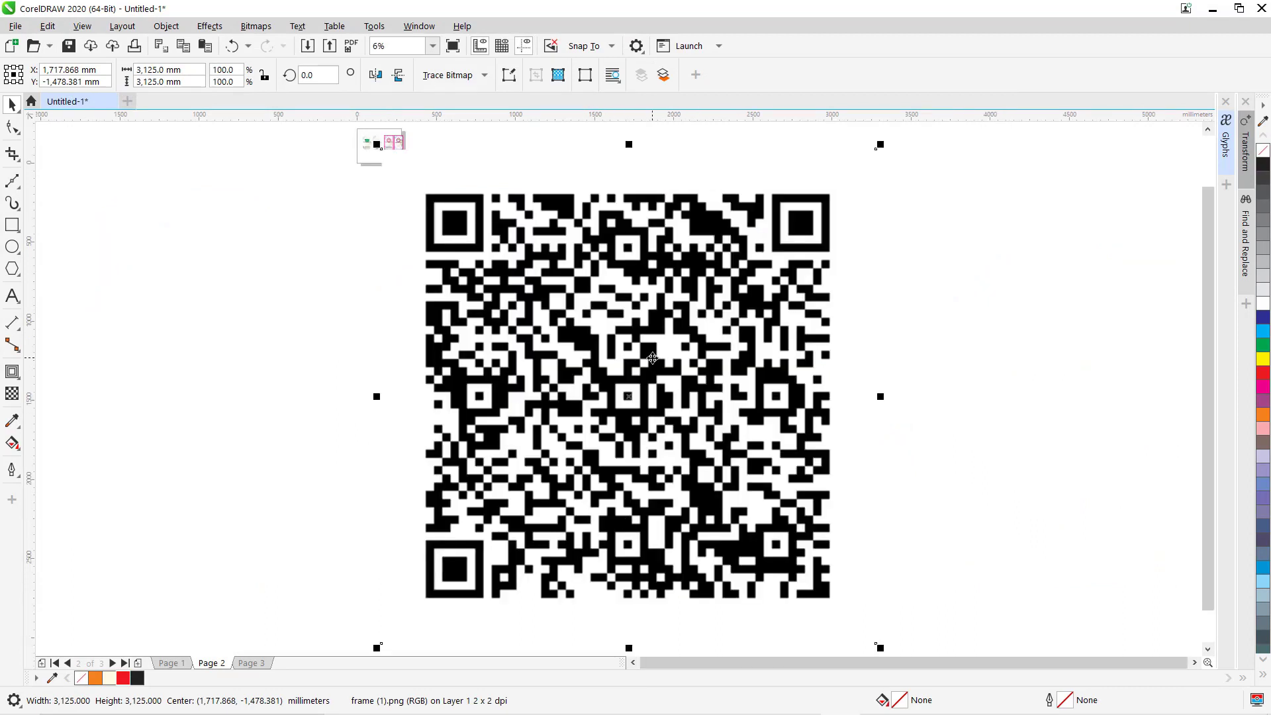
key(shift+F4)
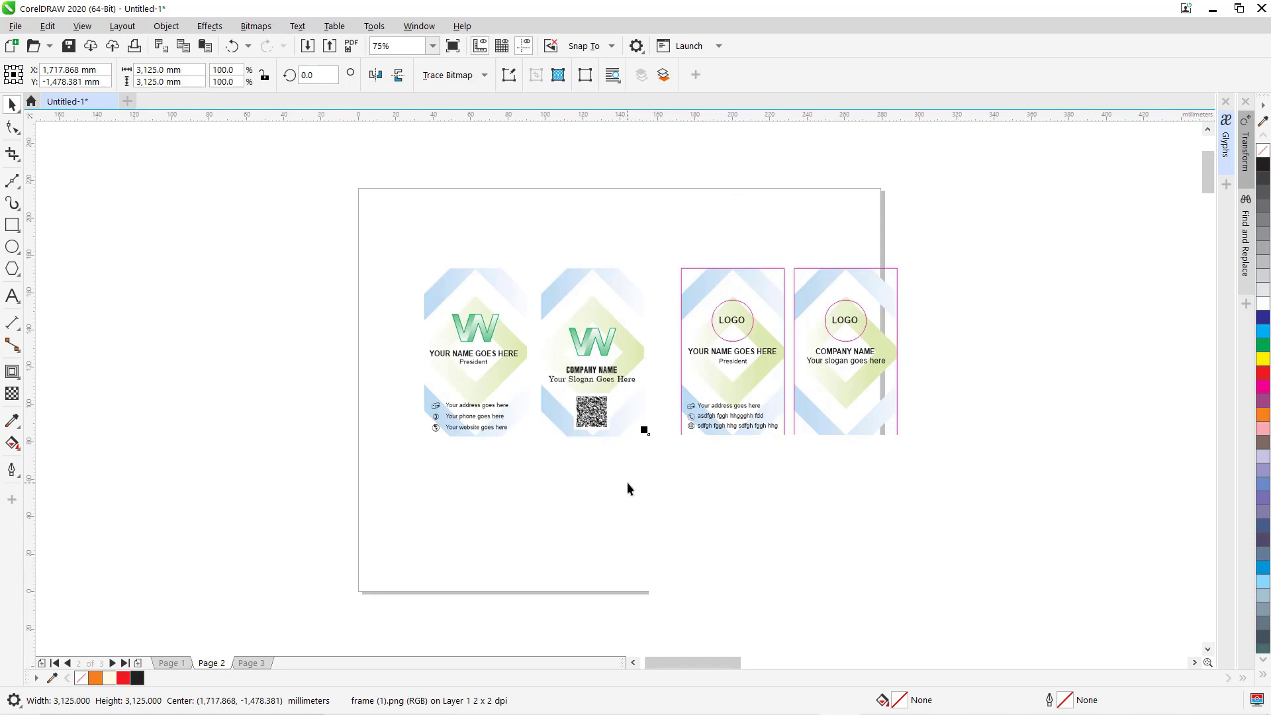
drag(686, 532, 576, 398)
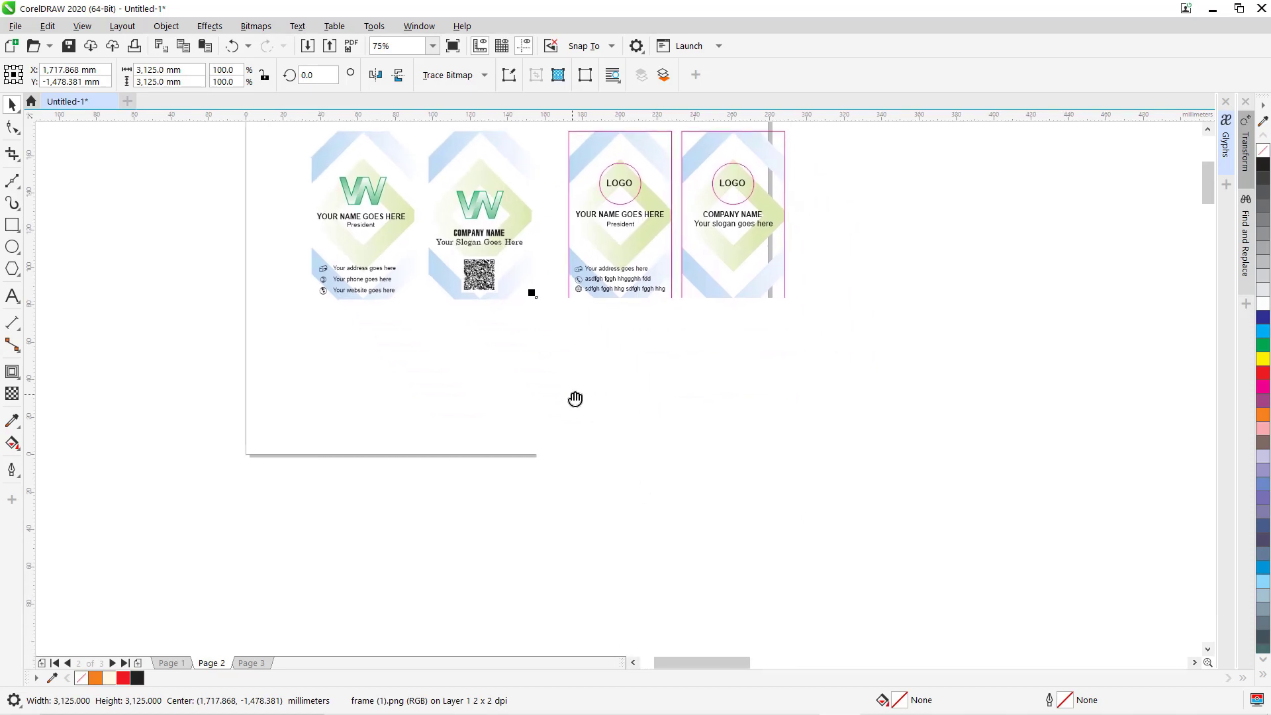
key(shift+F2)
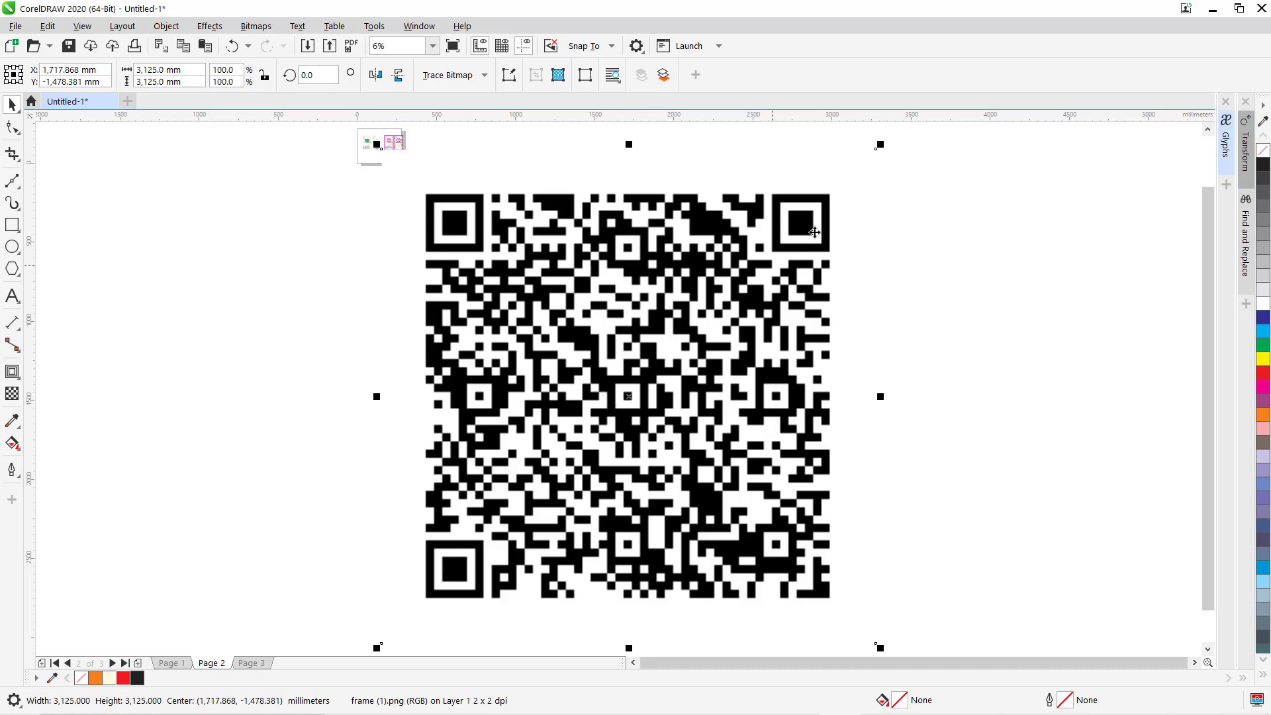
drag(879, 145, 459, 564)
drag(430, 621, 448, 215)
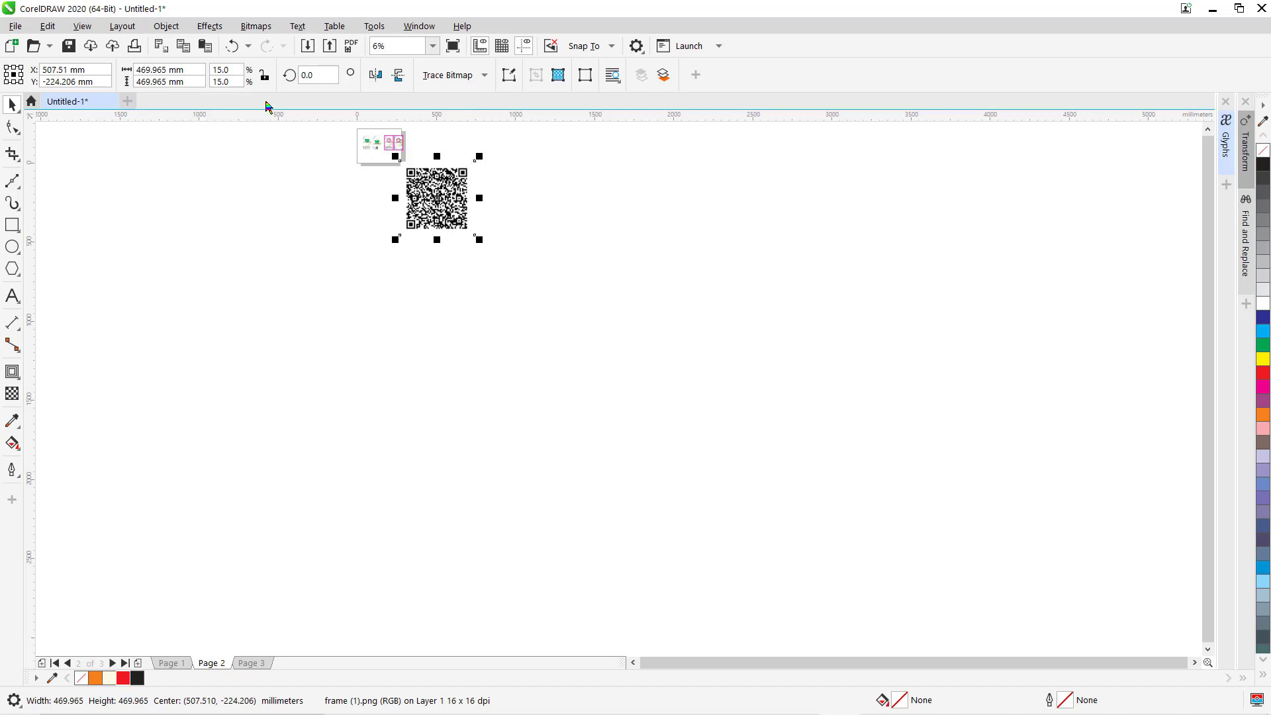
Lock the proportions, set the QR code width to 50 mm, and centre it on the page.
click(265, 75)
double_click(139, 70)
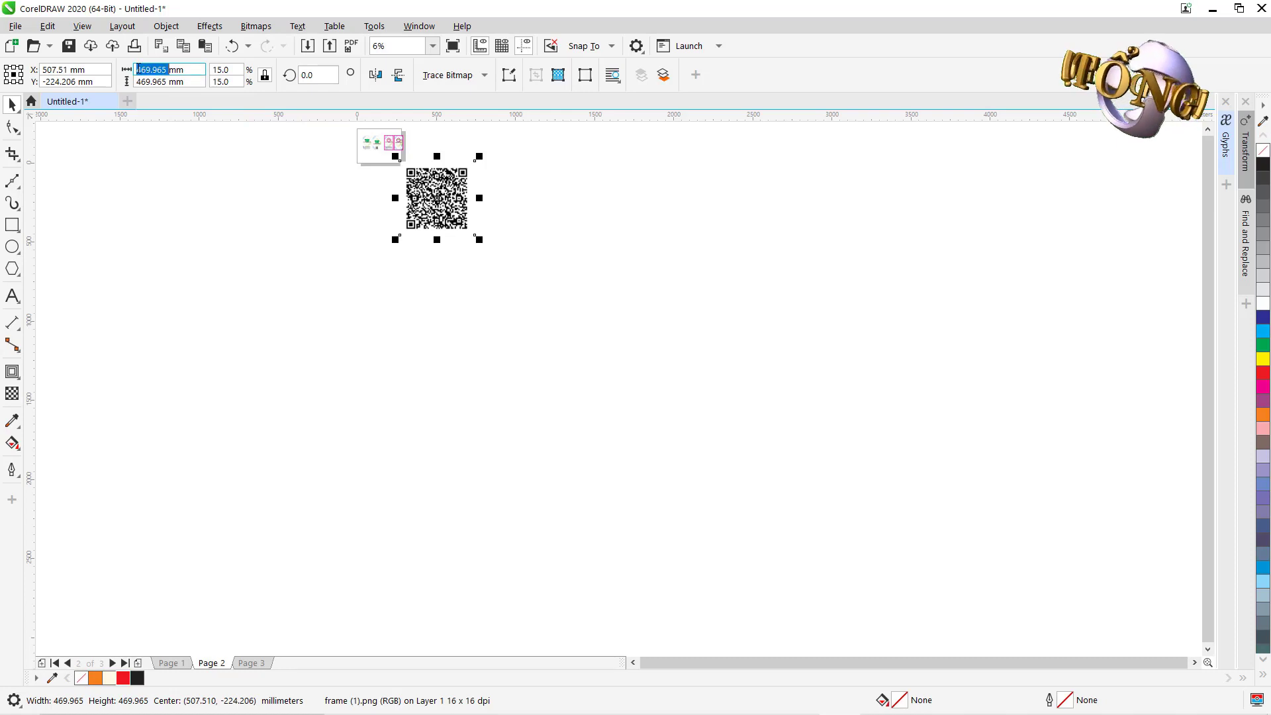
text(50)
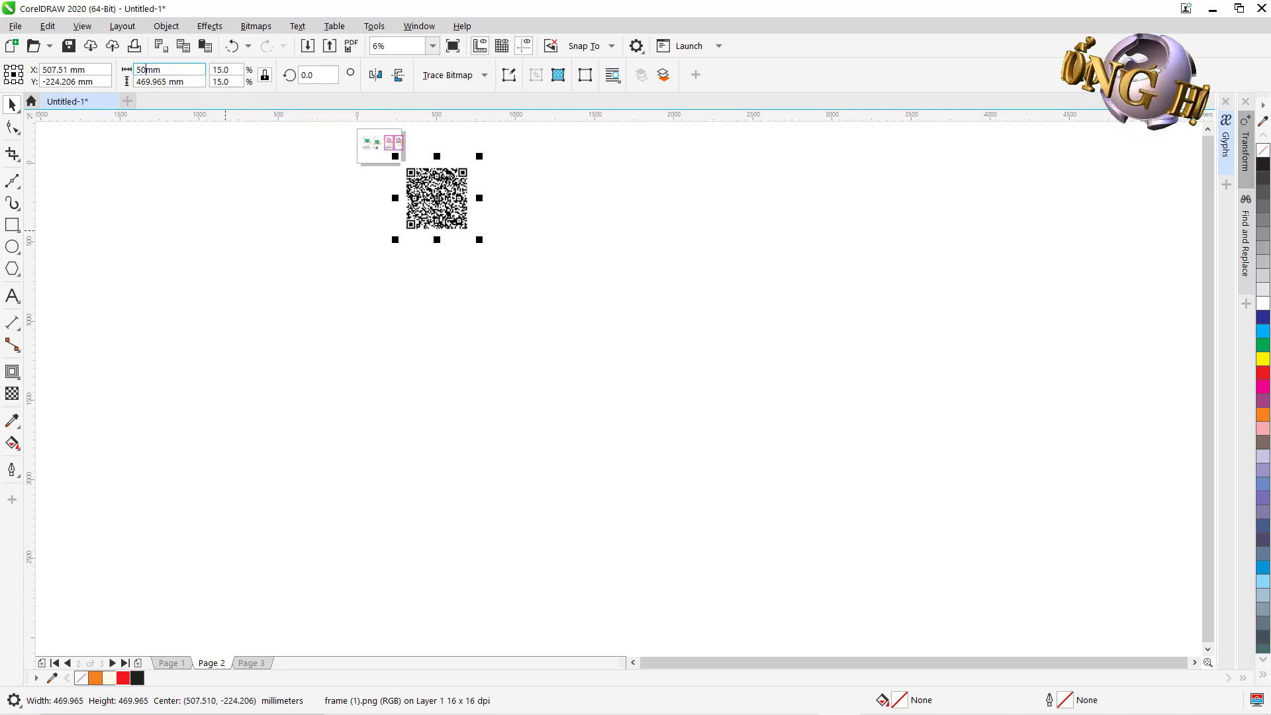
key(Return)
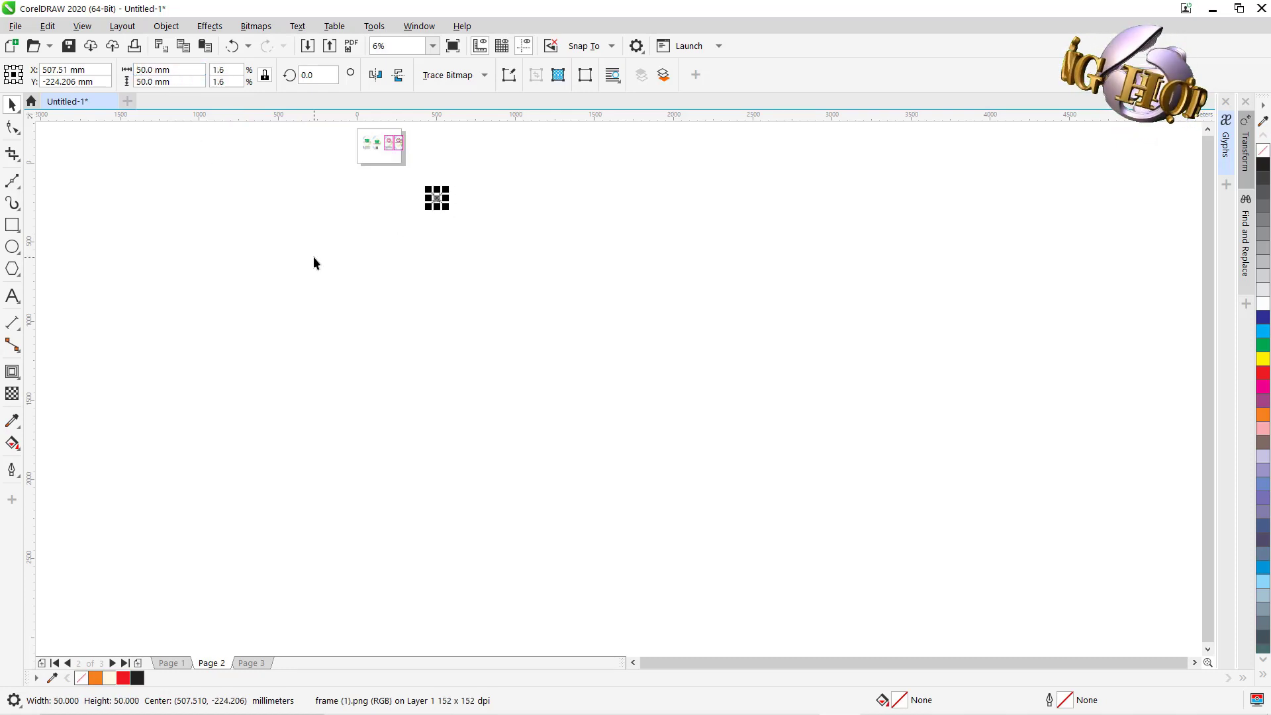
key(p)
scroll(558, 361, up, 8)
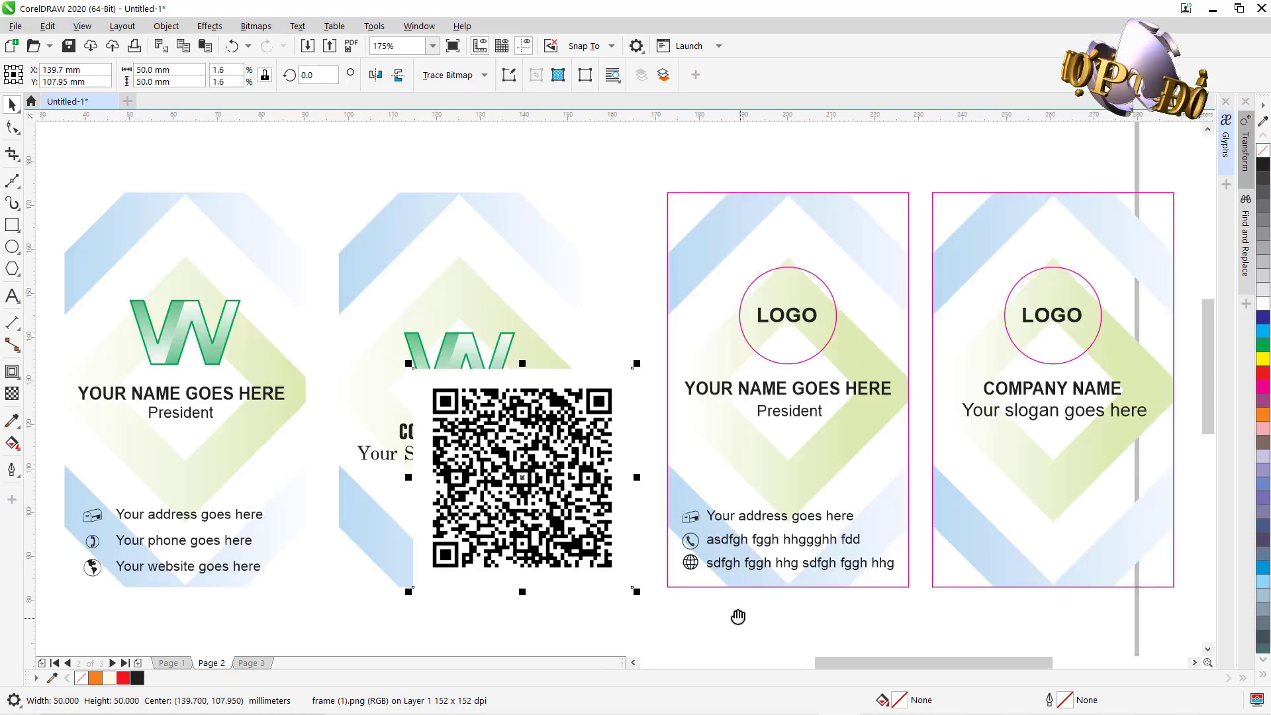
Move the QR code onto the right-hand back card and set its width to 20 mm.
drag(738, 616, 632, 382)
drag(489, 197, 1035, 288)
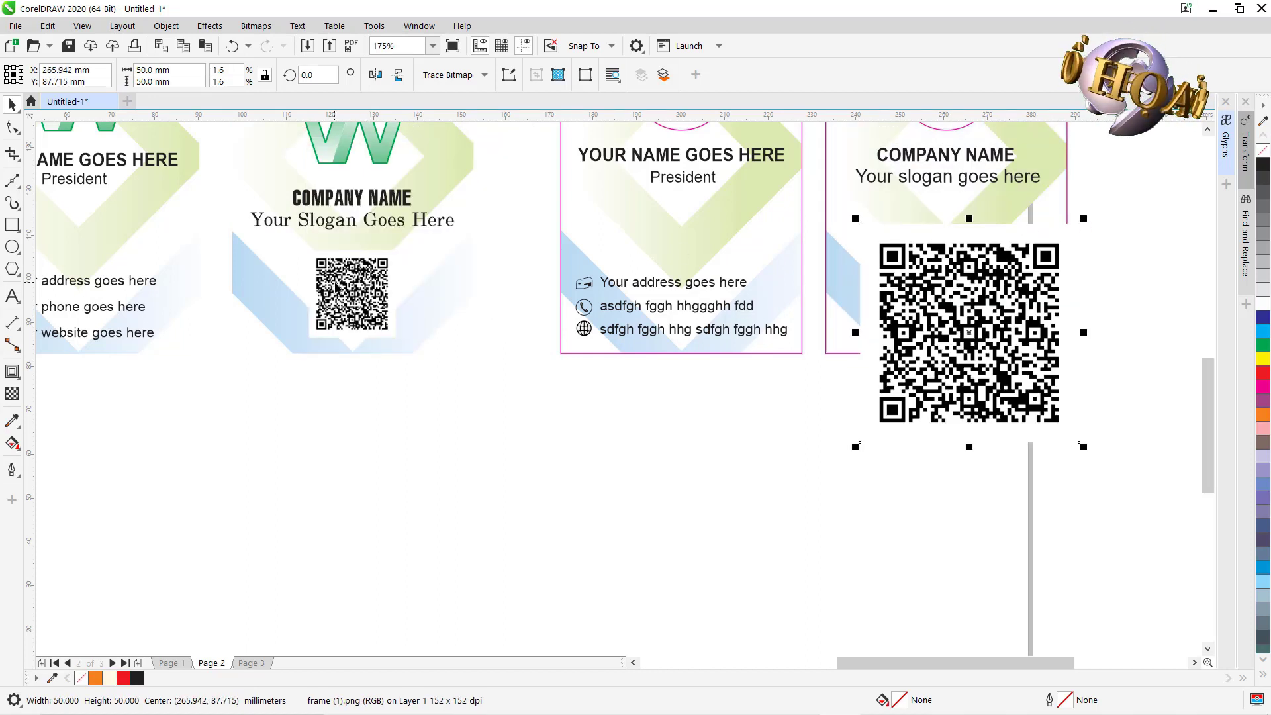
double_click(142, 69)
text(20)
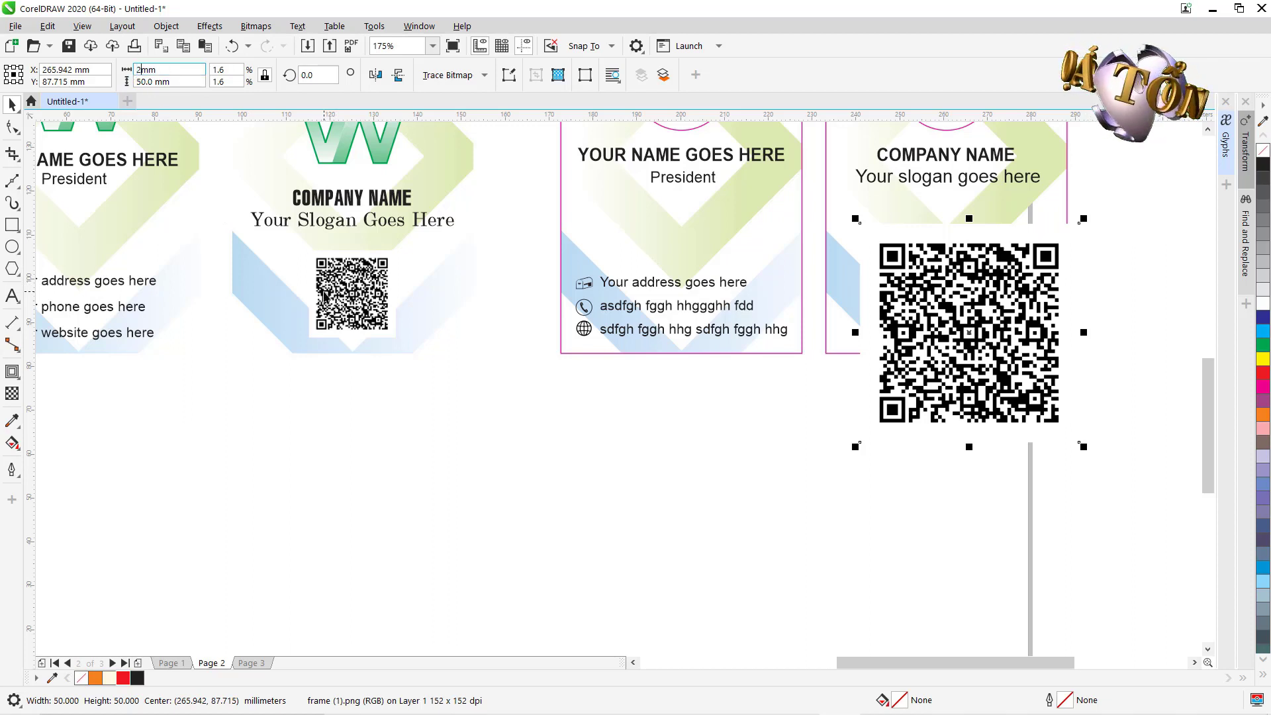
key(Return)
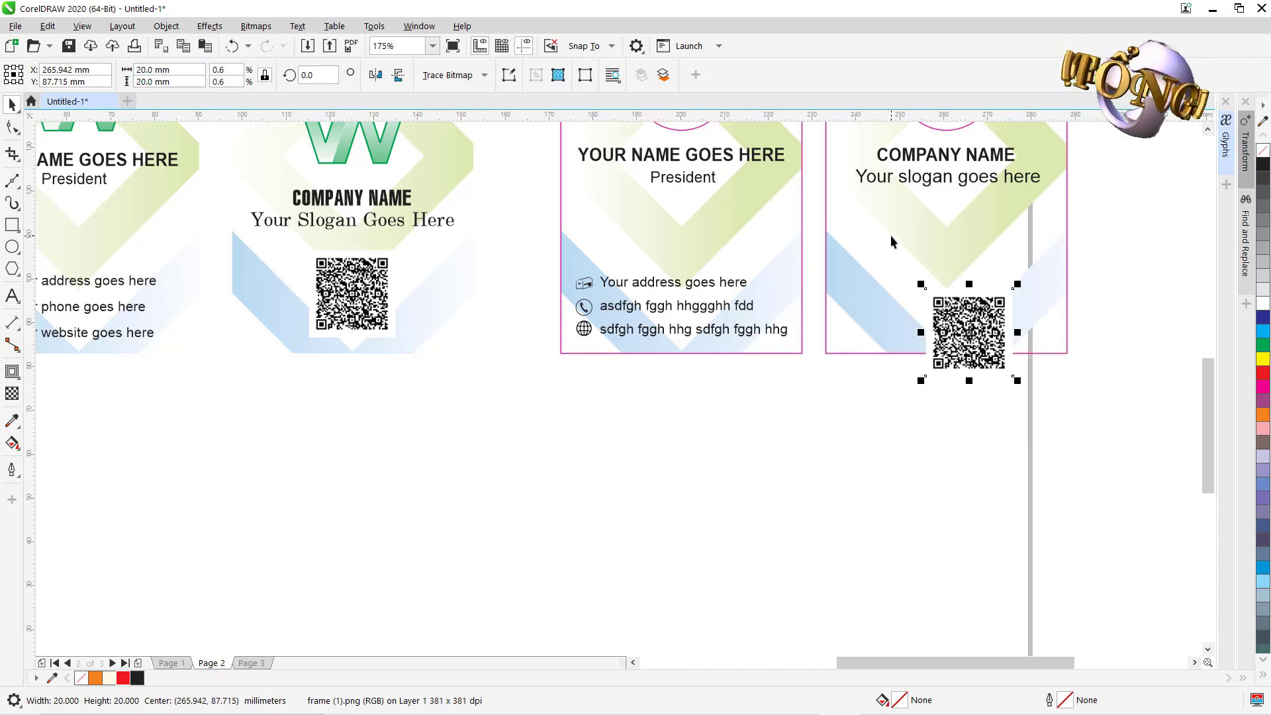
Centre the QR code horizontally on the card and raise it just below the slogan.
shift+click(891, 238)
key(c)
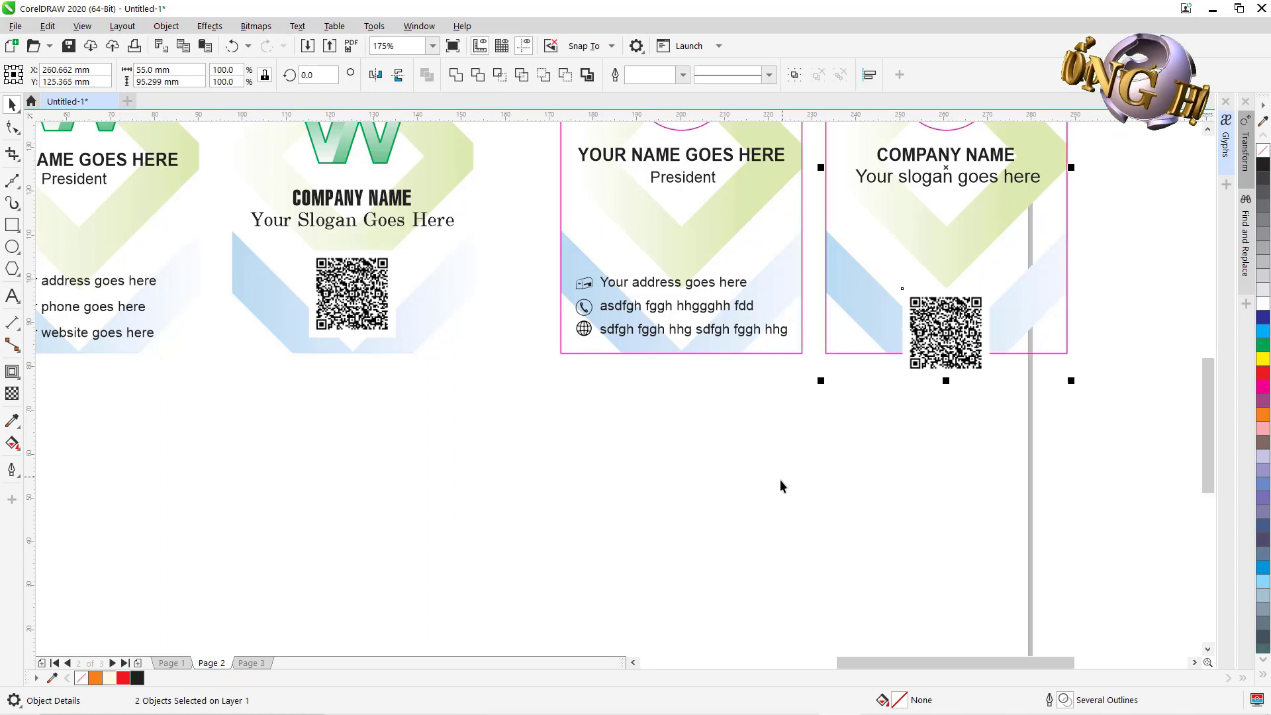
click(779, 479)
click(948, 335)
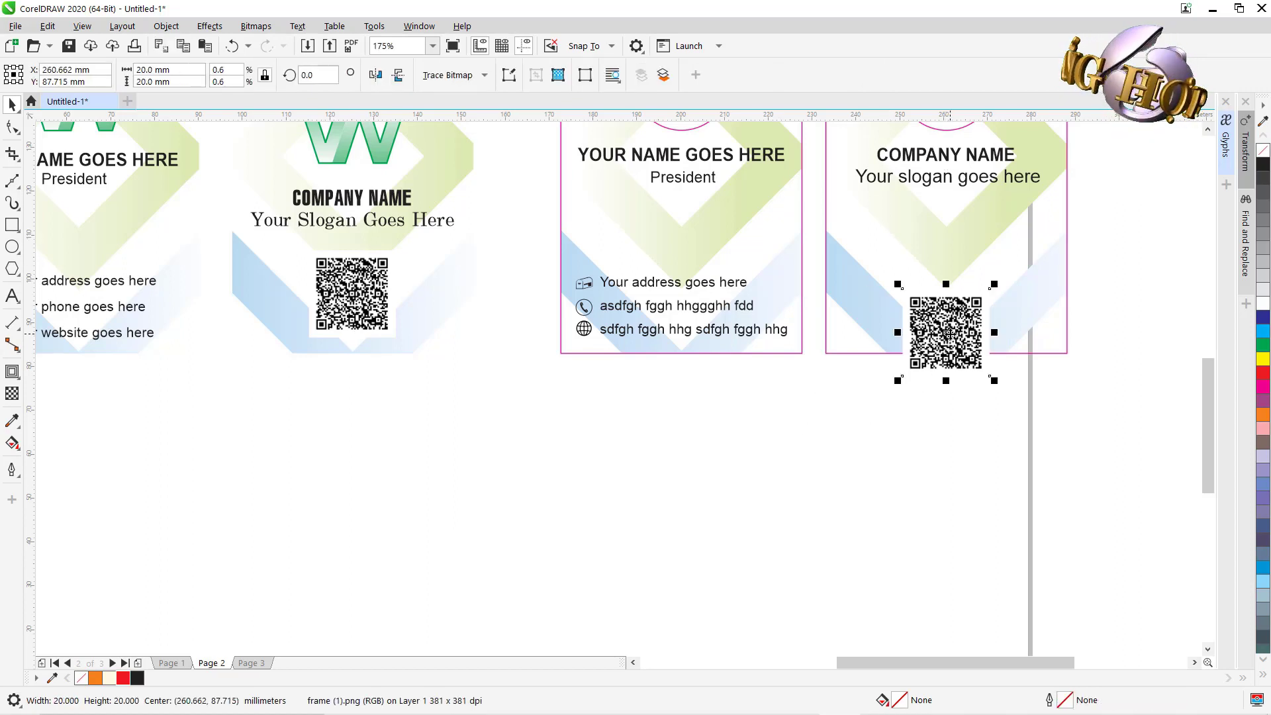
drag(948, 334, 947, 295)
click(788, 466)
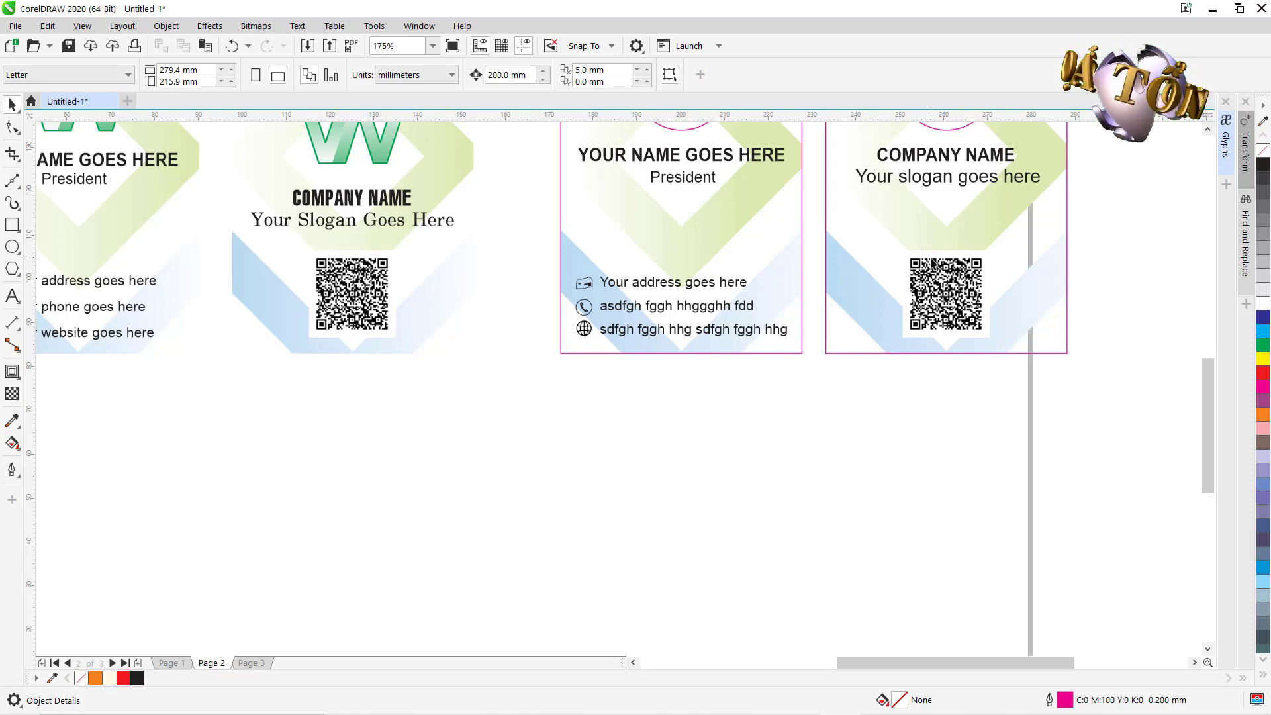
drag(870, 463, 756, 546)
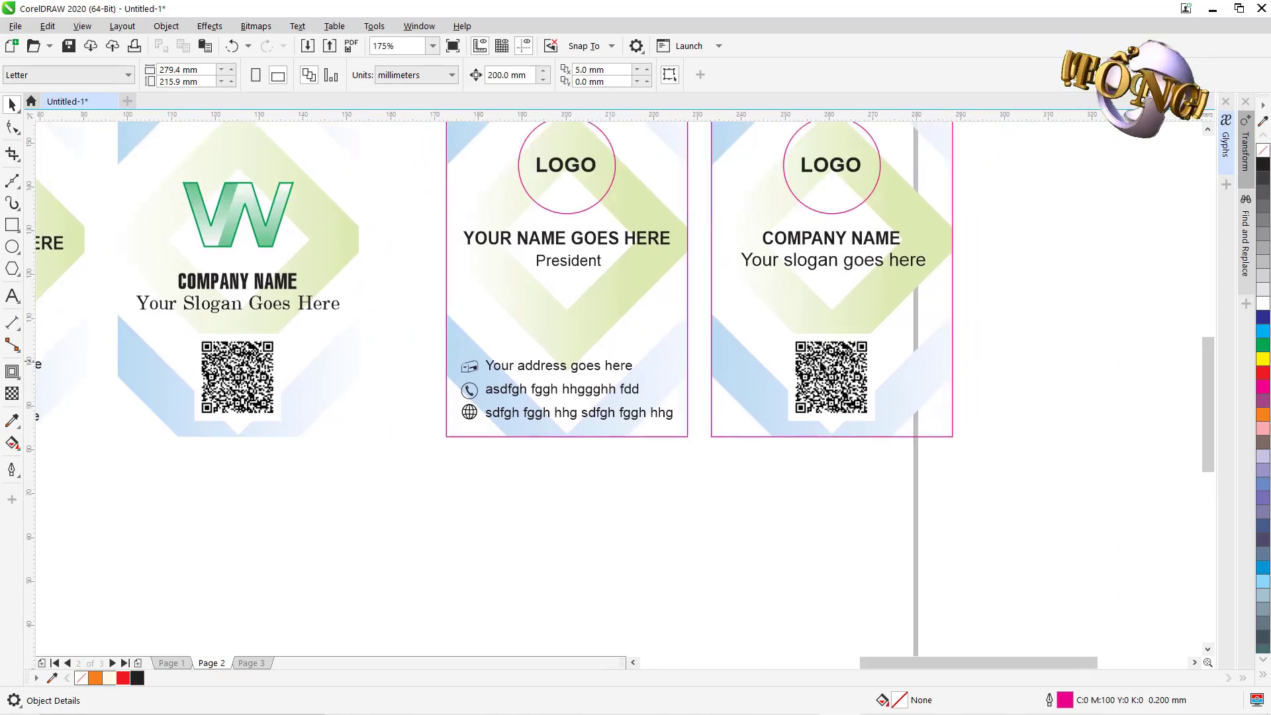
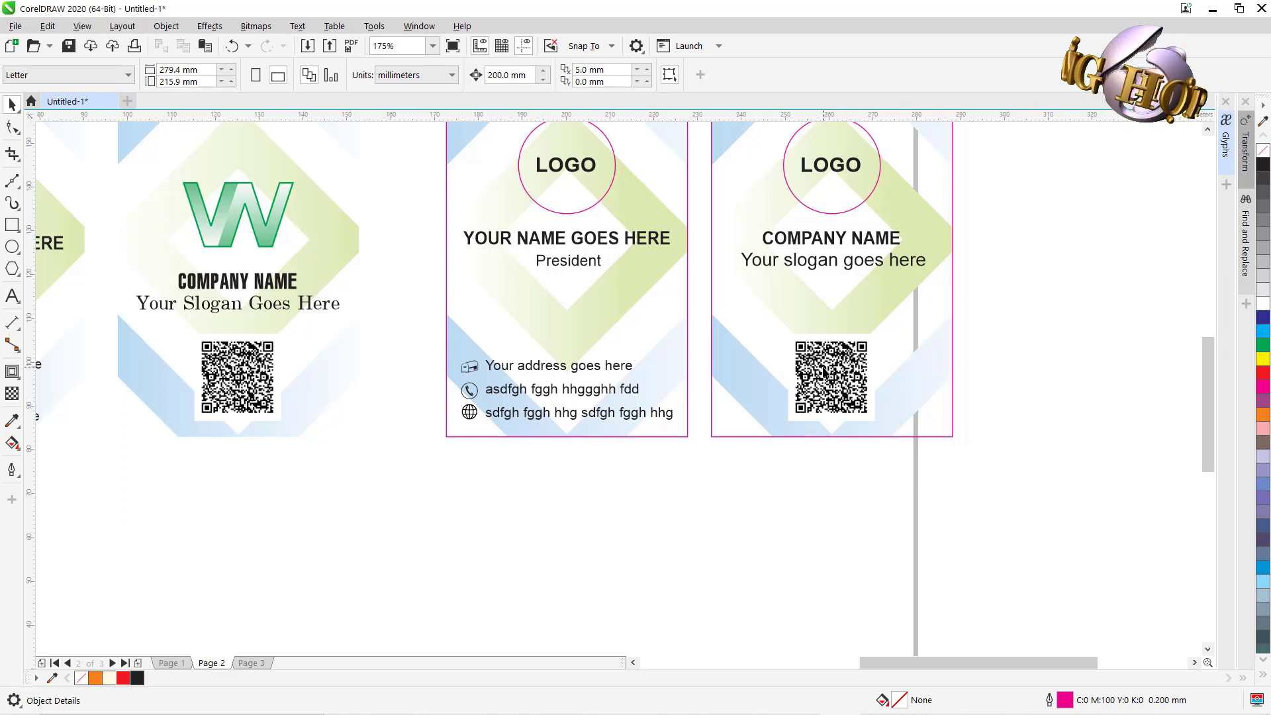
Select the QR code bitmap on the right card and zoom in closely around it.
click(821, 369)
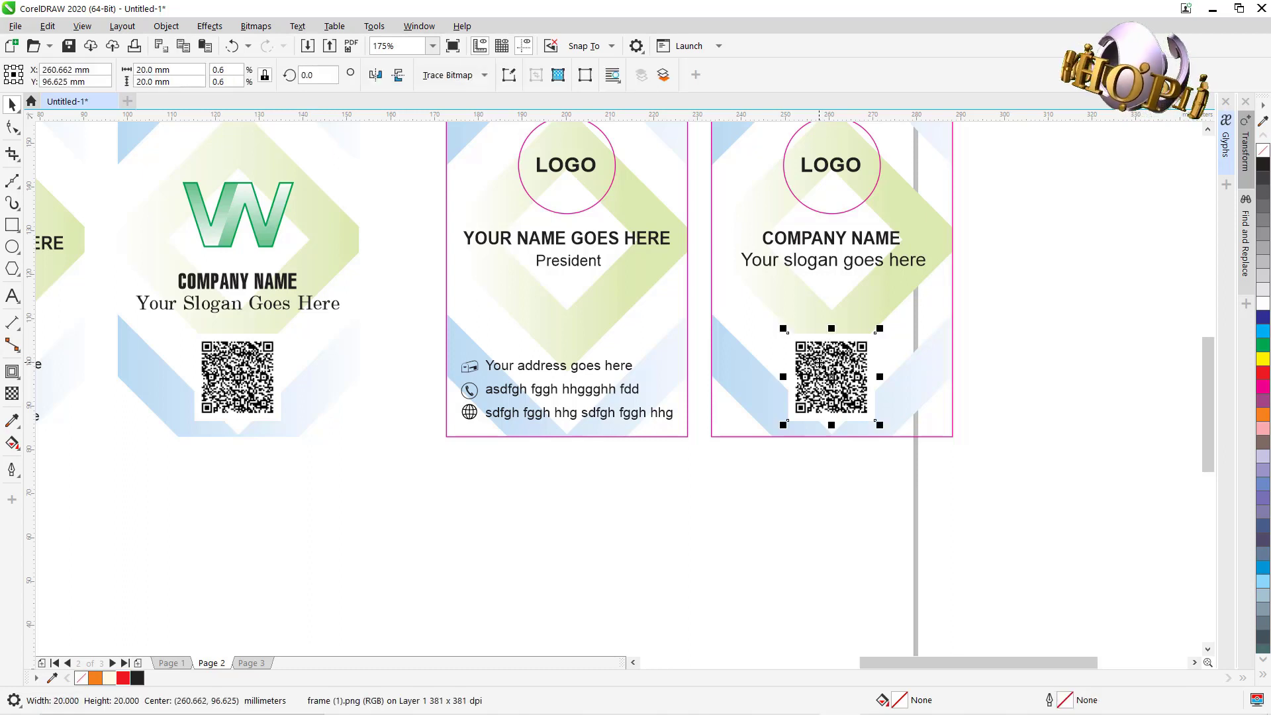
drag(998, 515, 757, 554)
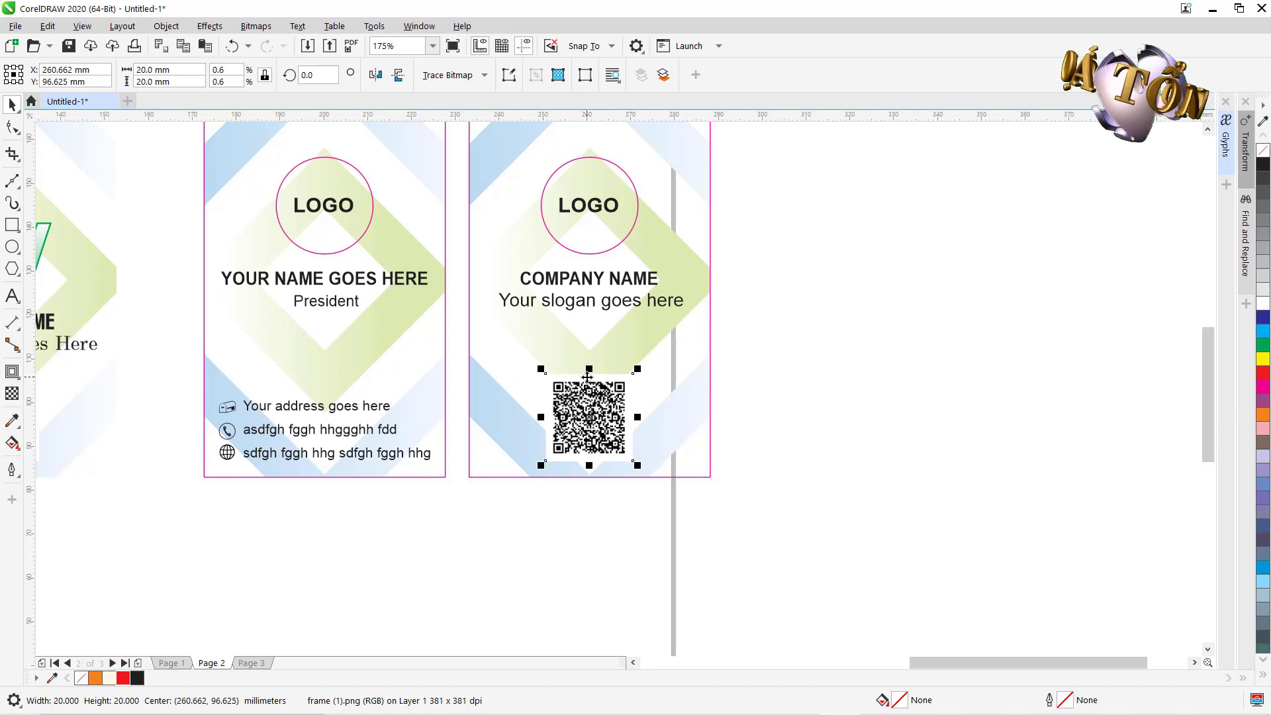
key(F2)
drag(526, 341, 934, 534)
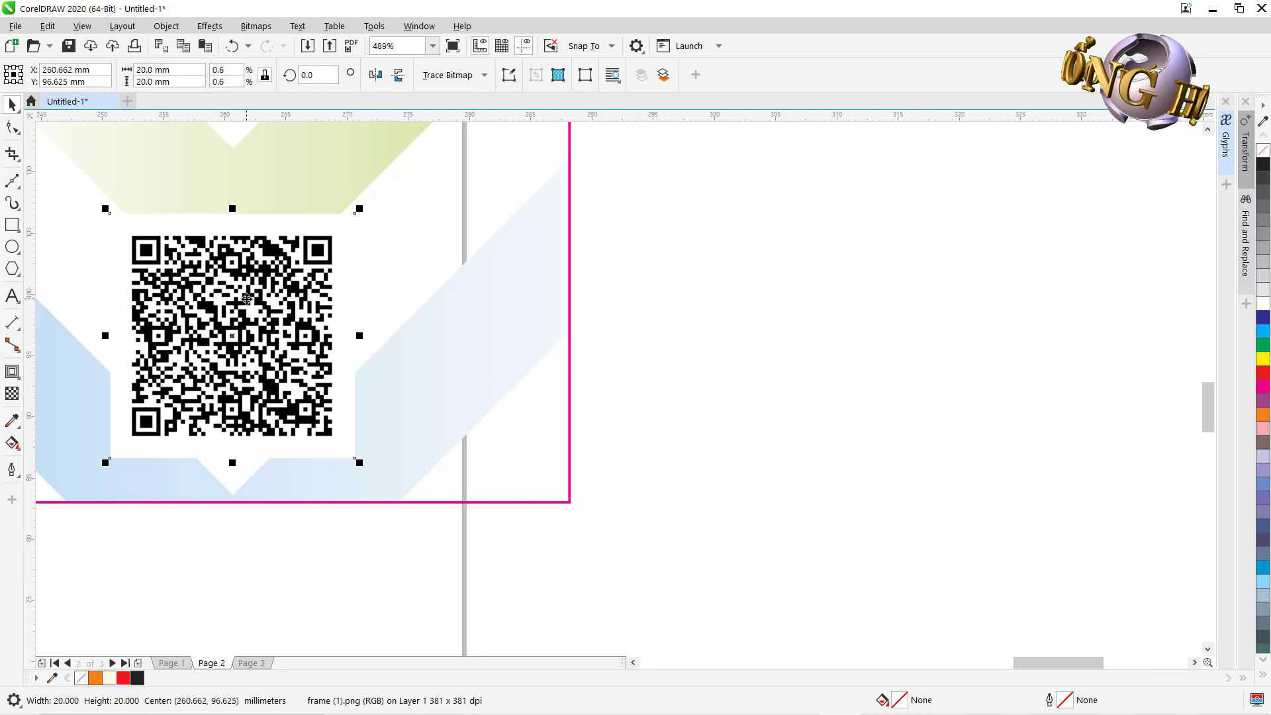
Trace the QR code bitmap with PowerTRACE Outline Trace > Line Art.
click(467, 80)
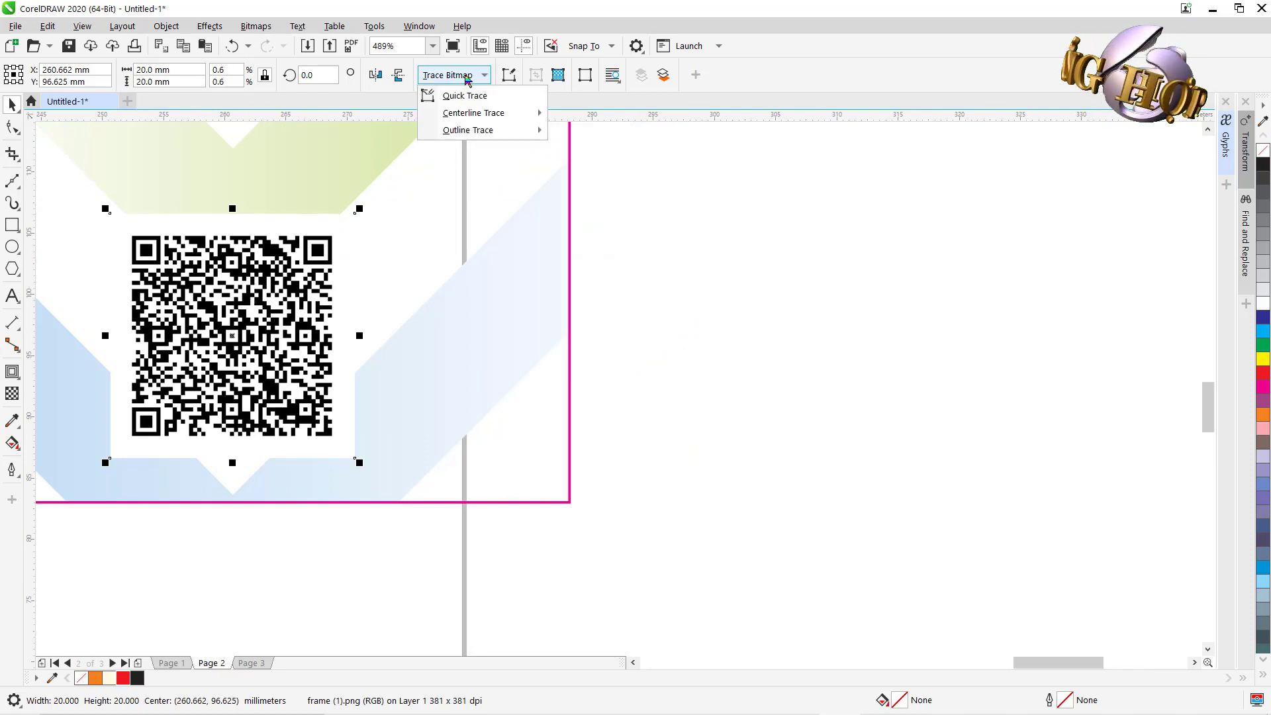
mouse_move(467, 134)
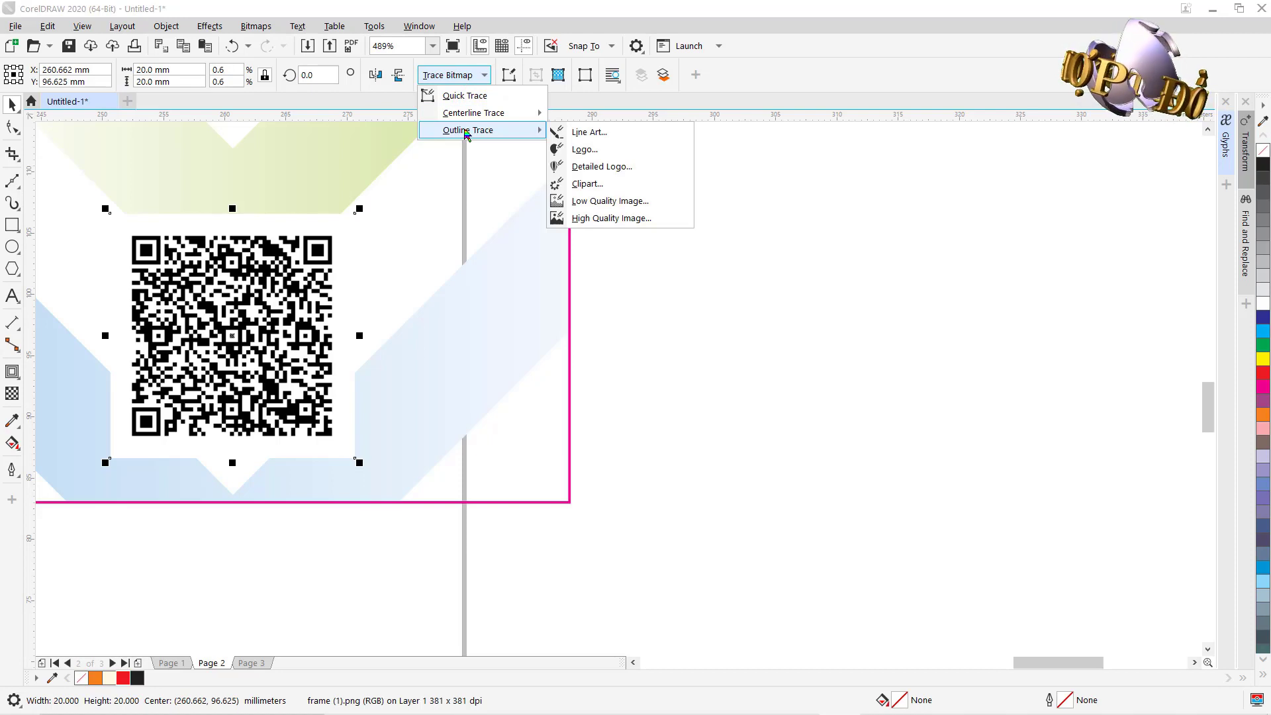
click(604, 132)
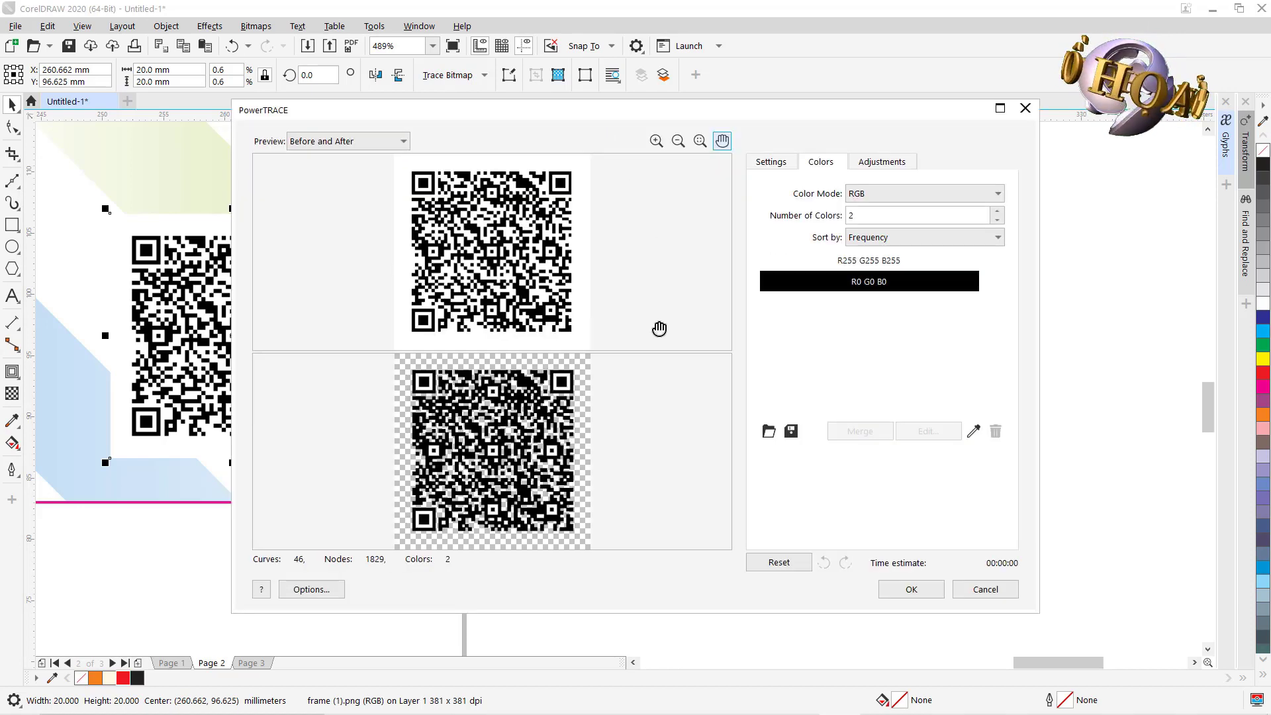
Set the PowerTRACE Detail slider to 100, then return to the color settings.
click(771, 162)
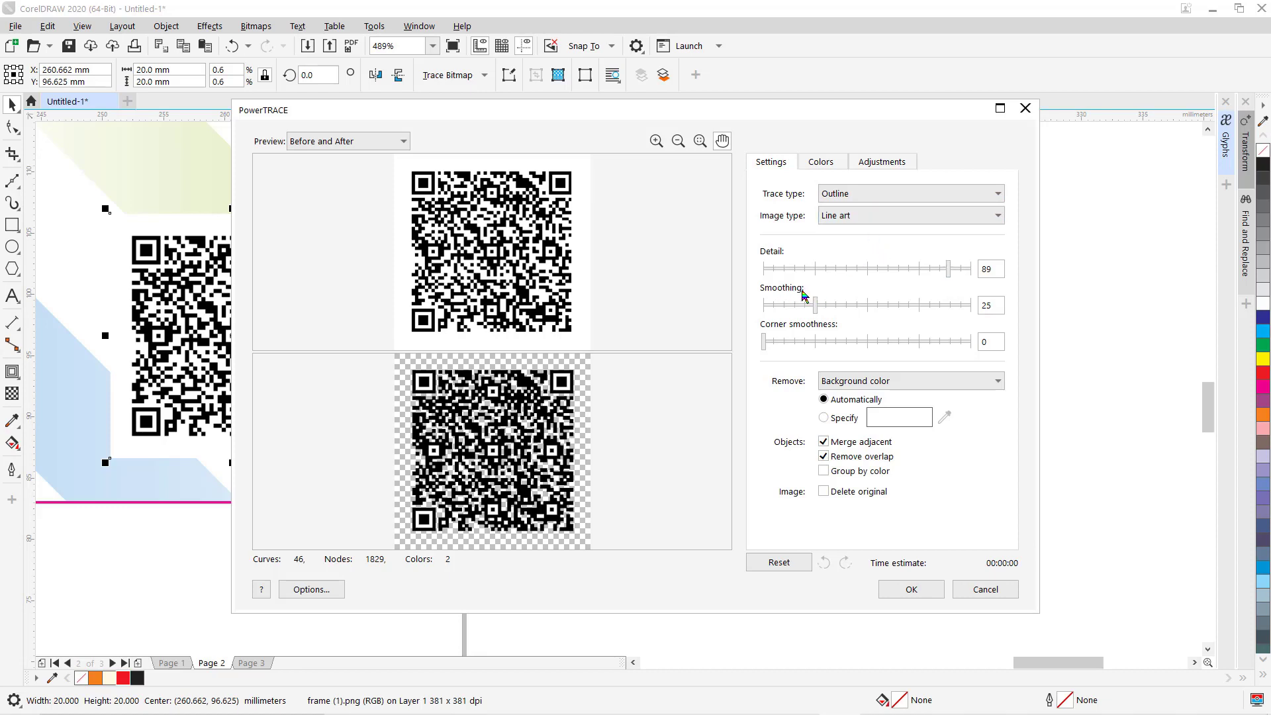
click(972, 269)
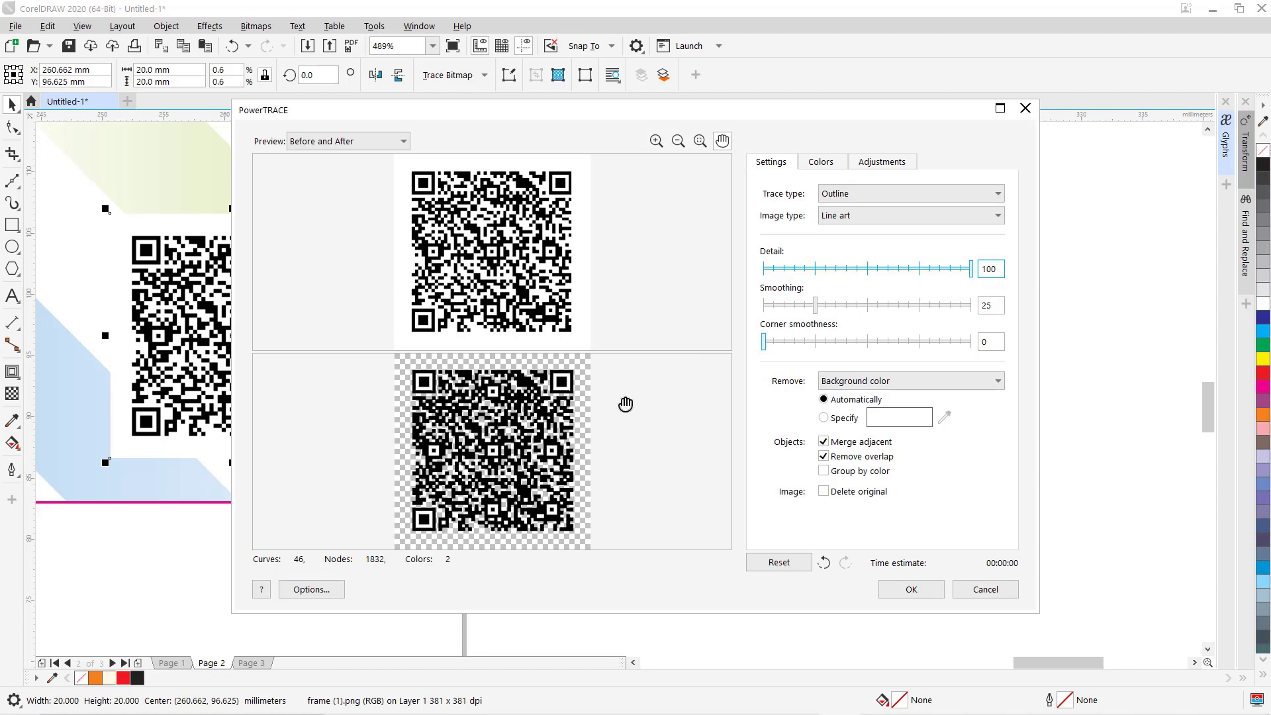
click(821, 164)
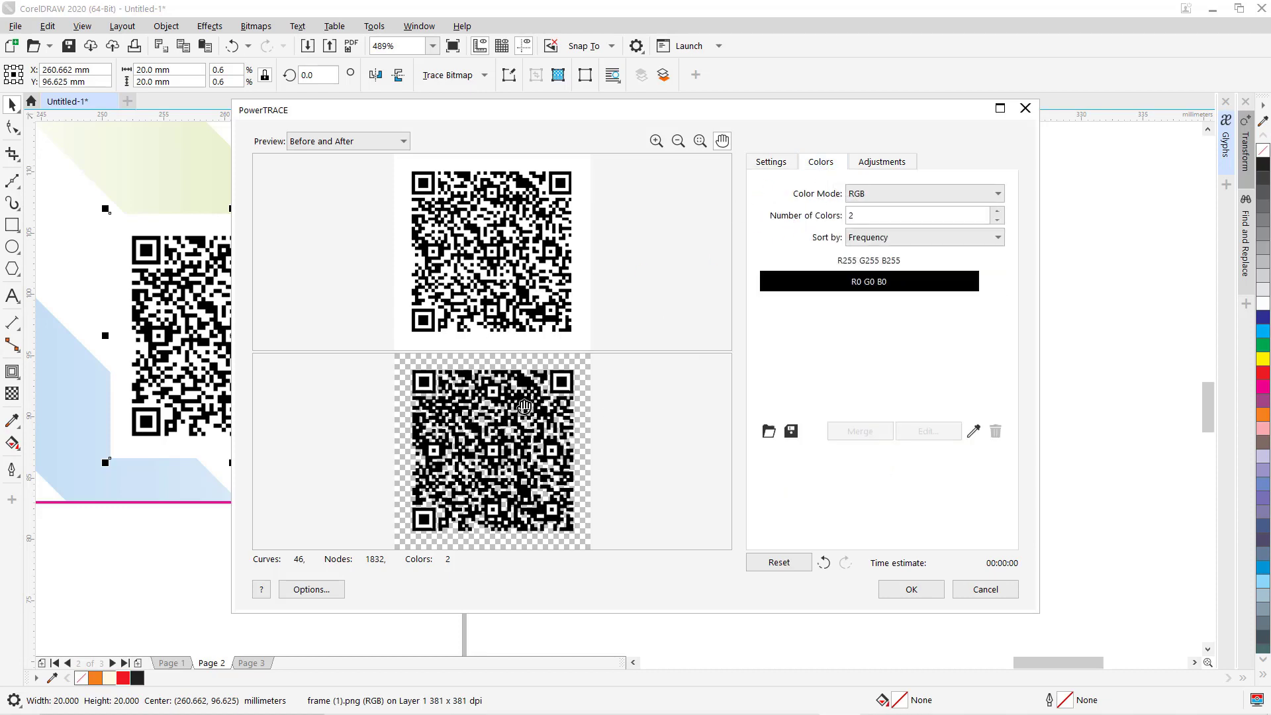
Set the trace color mode to Black and White and zoom into the previews.
click(997, 194)
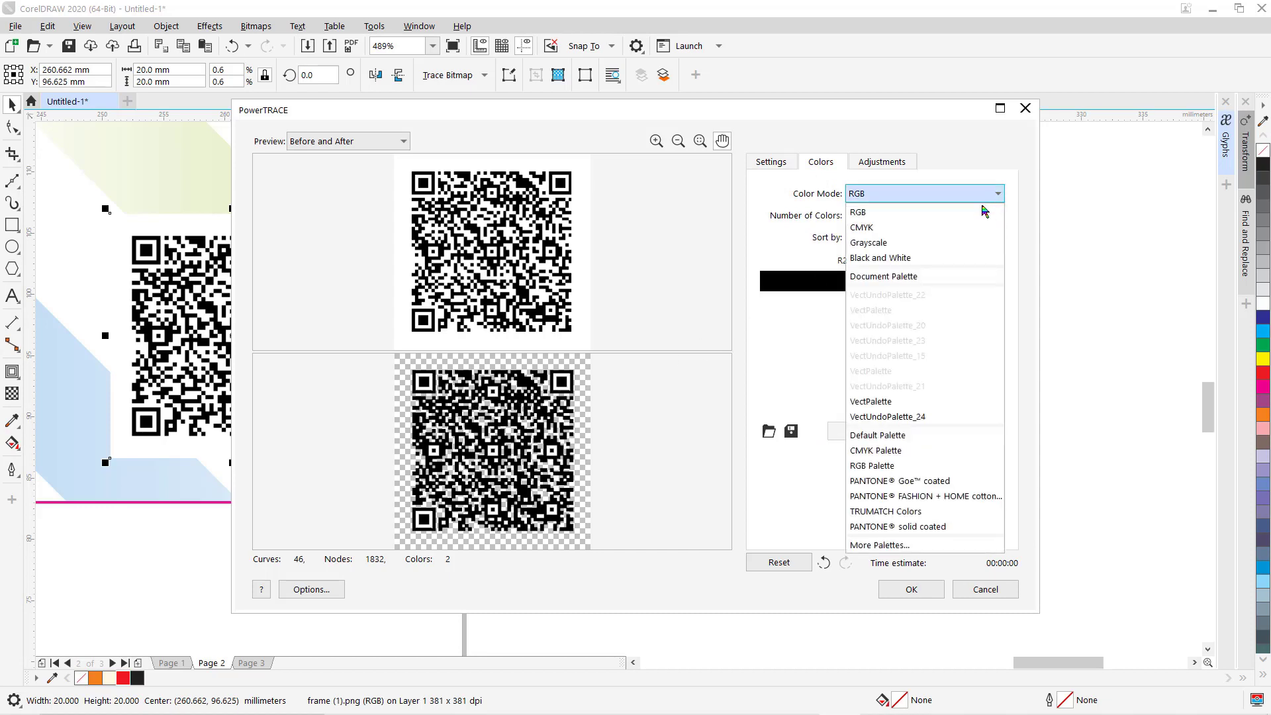
click(905, 263)
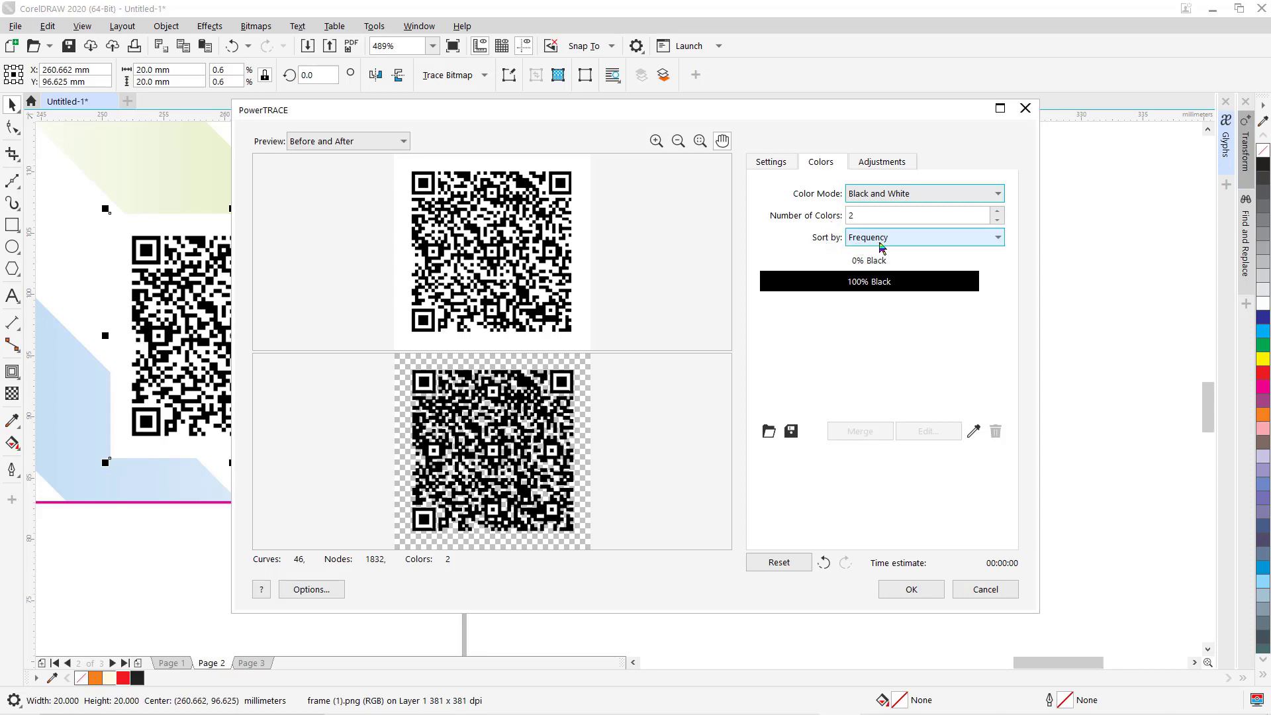
click(656, 142)
click(528, 280)
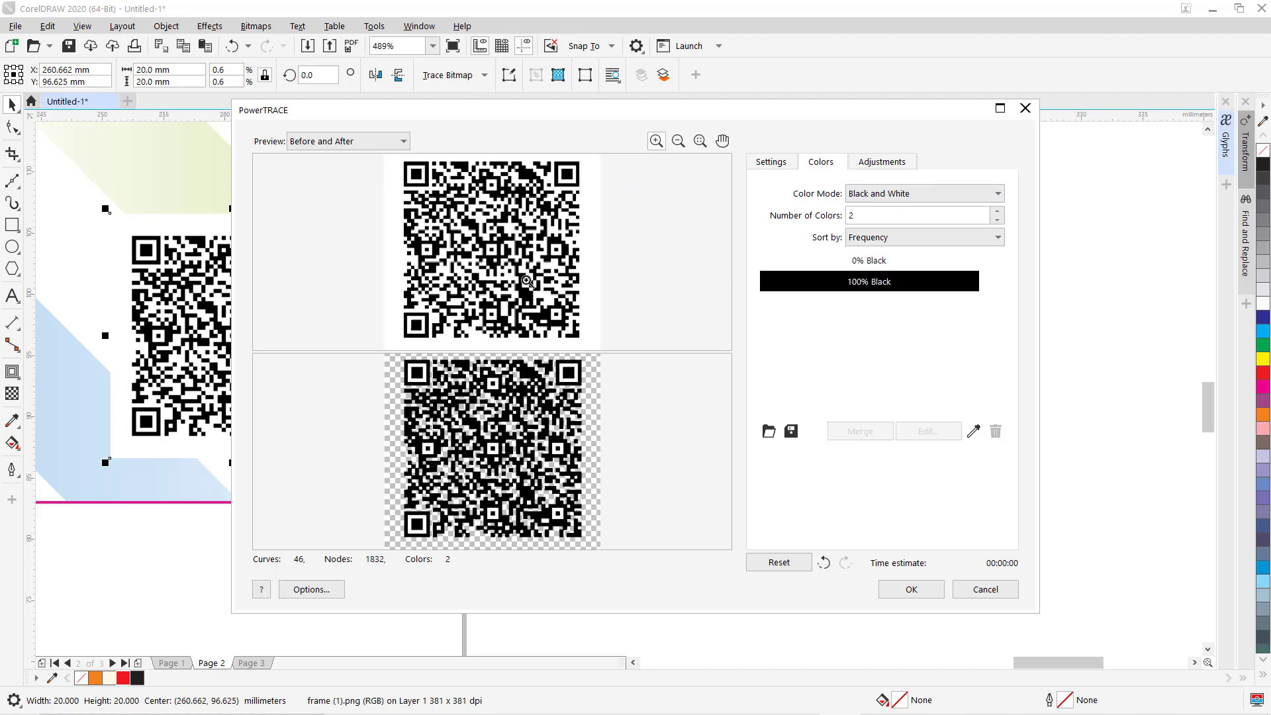
click(528, 312)
click(525, 304)
click(519, 278)
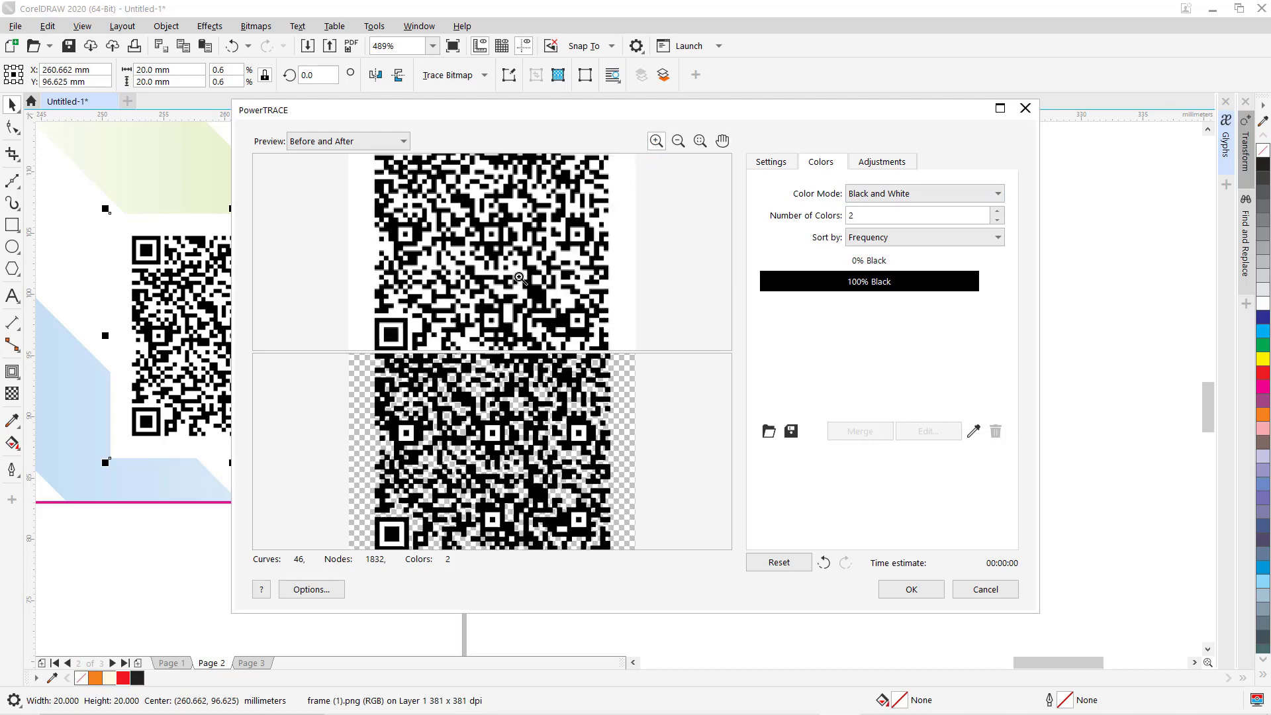
click(520, 274)
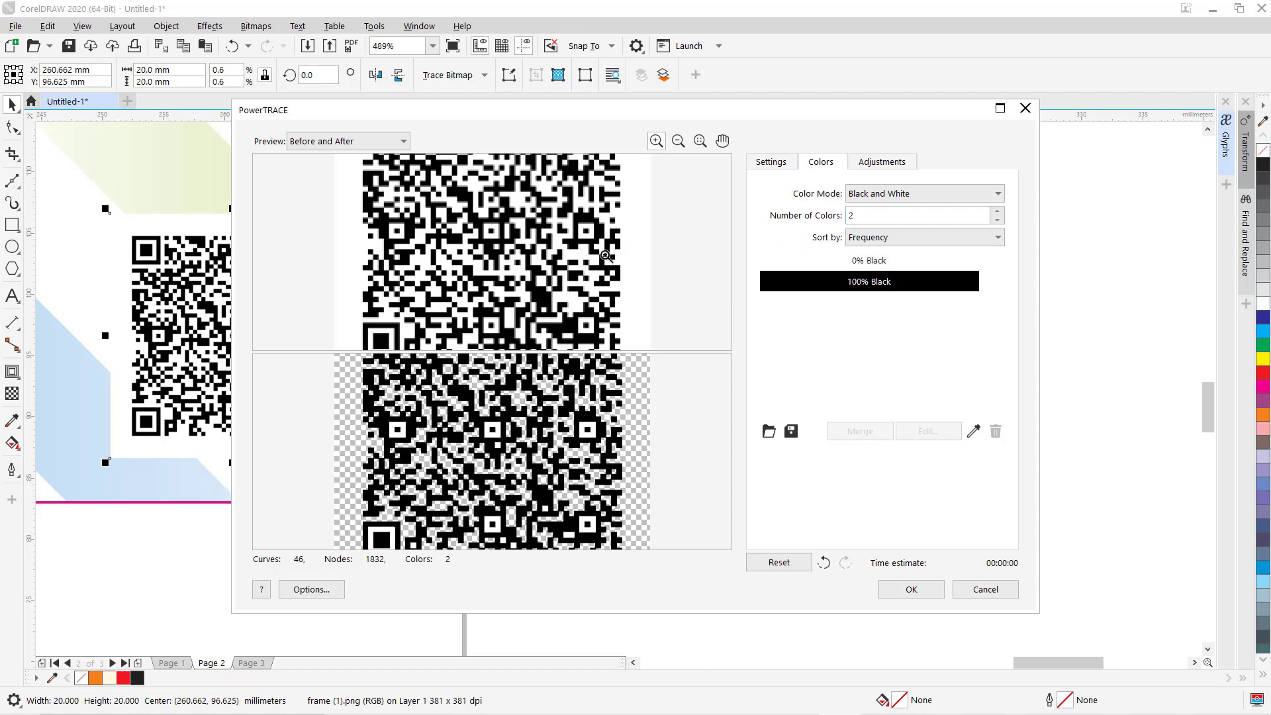
click(507, 399)
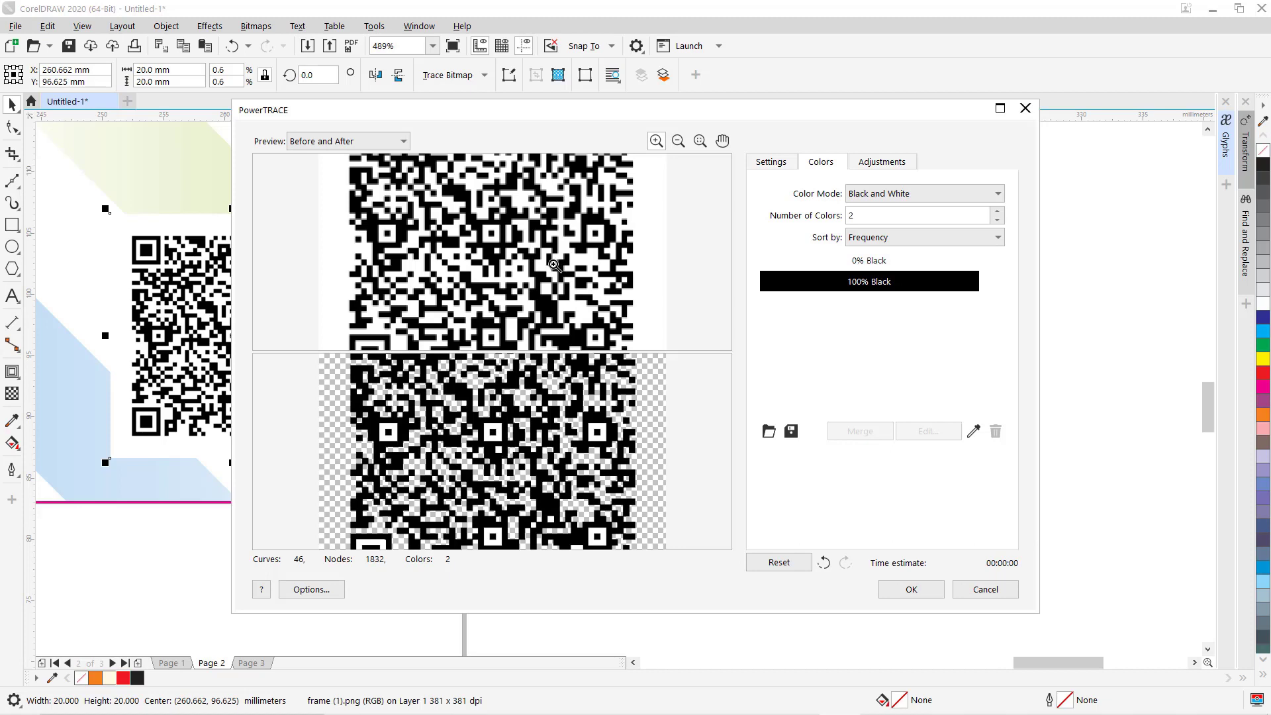
Pan and scroll the previews to compare the traced QR code with the original.
click(721, 141)
drag(561, 231, 544, 366)
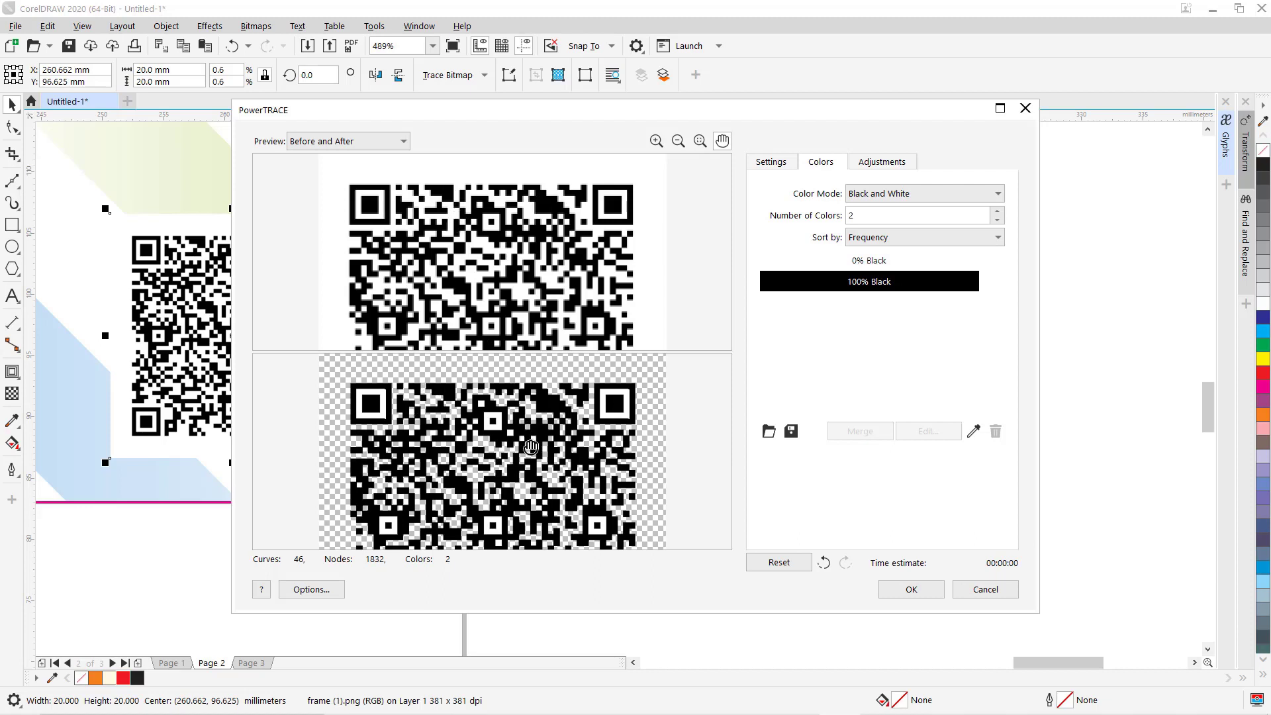
scroll(530, 433, down, 2)
scroll(533, 437, down, 1)
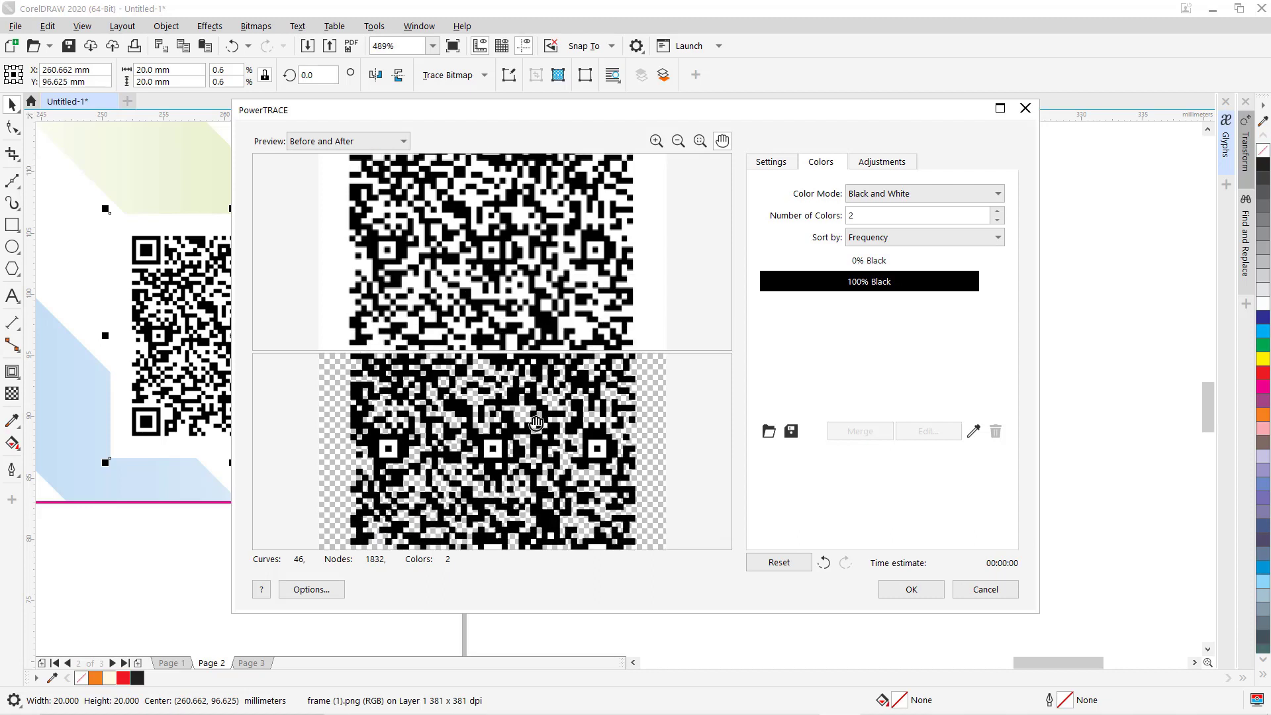
scroll(521, 452, down, 4)
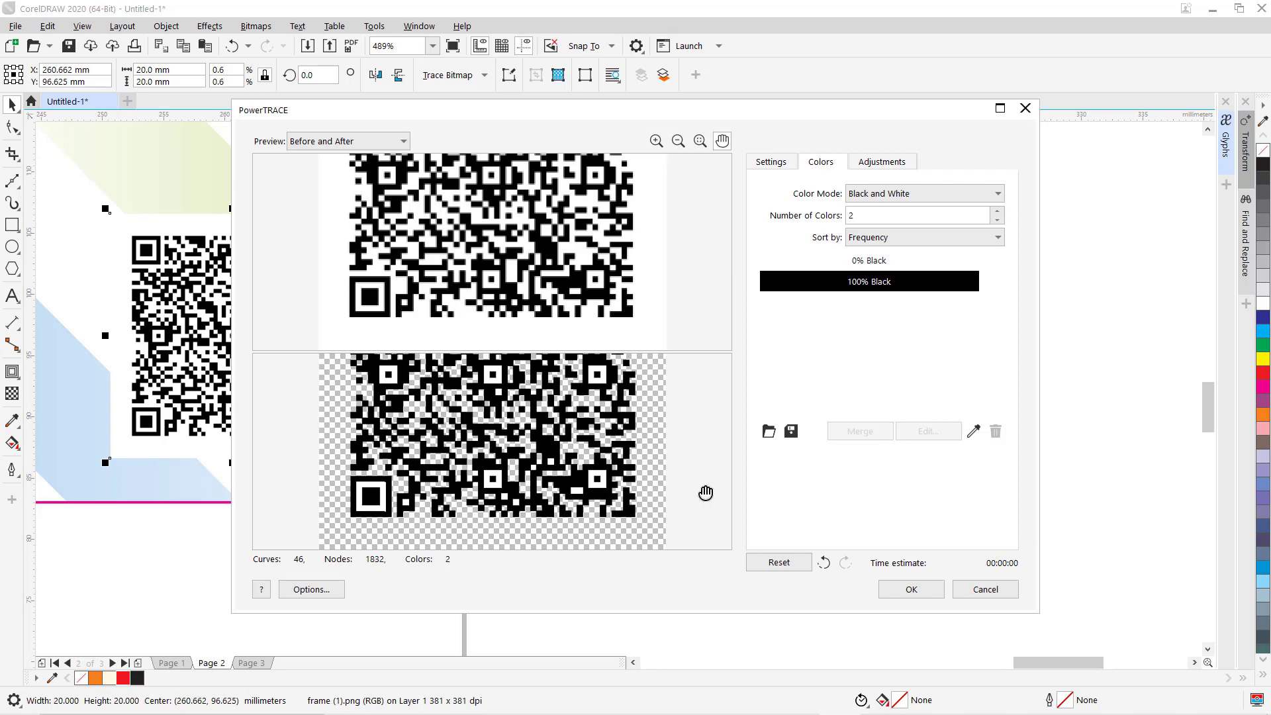
Accept the trace and move the 46-object vector QR group beside the card.
click(917, 590)
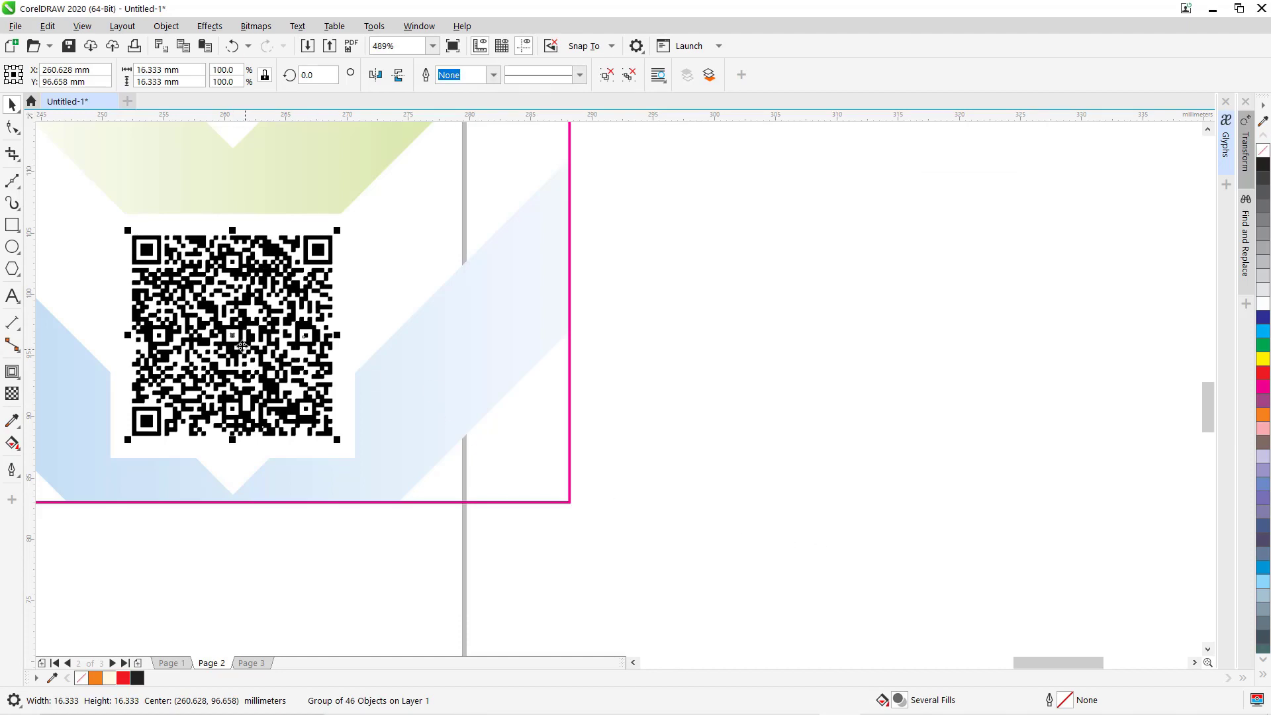
drag(234, 335, 777, 401)
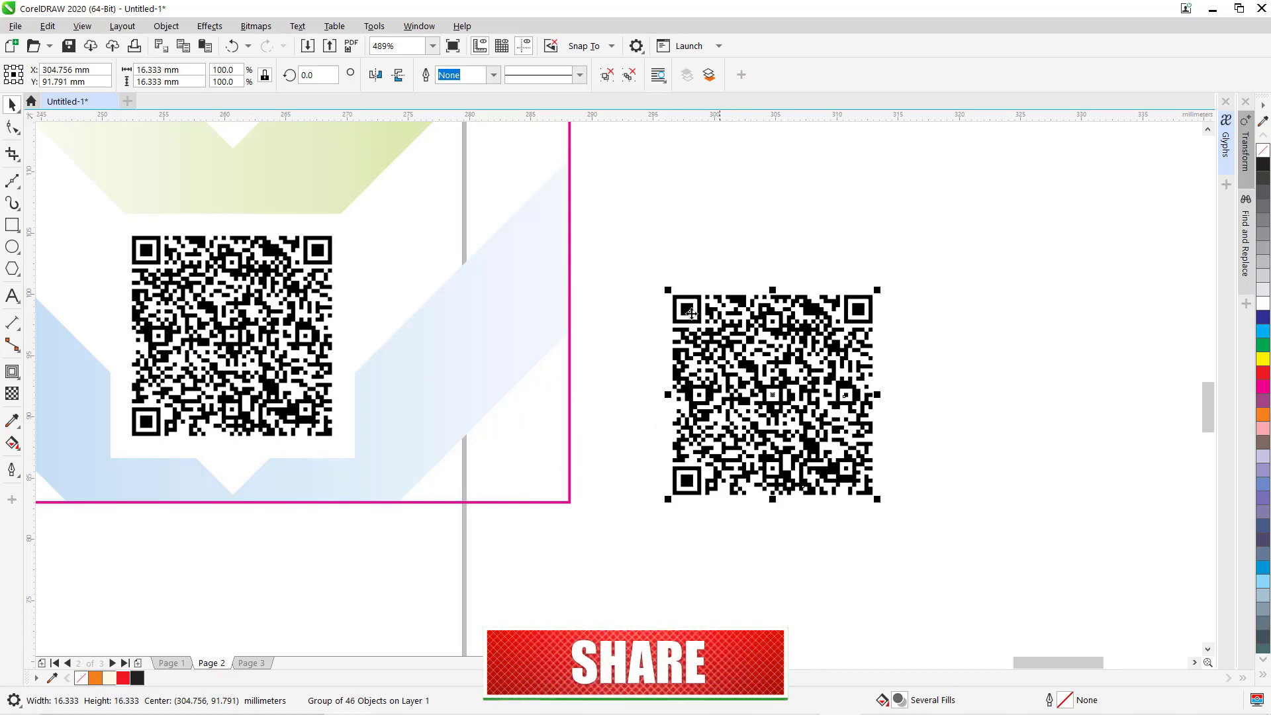
click(639, 233)
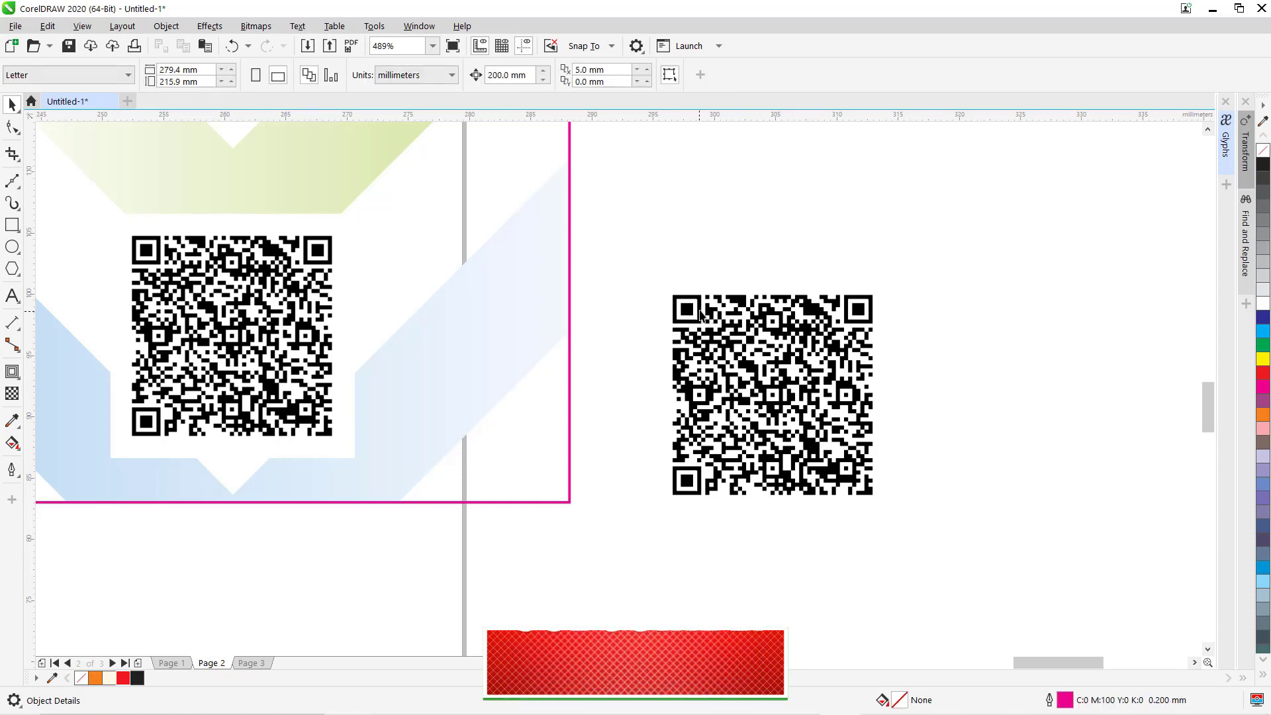
click(702, 316)
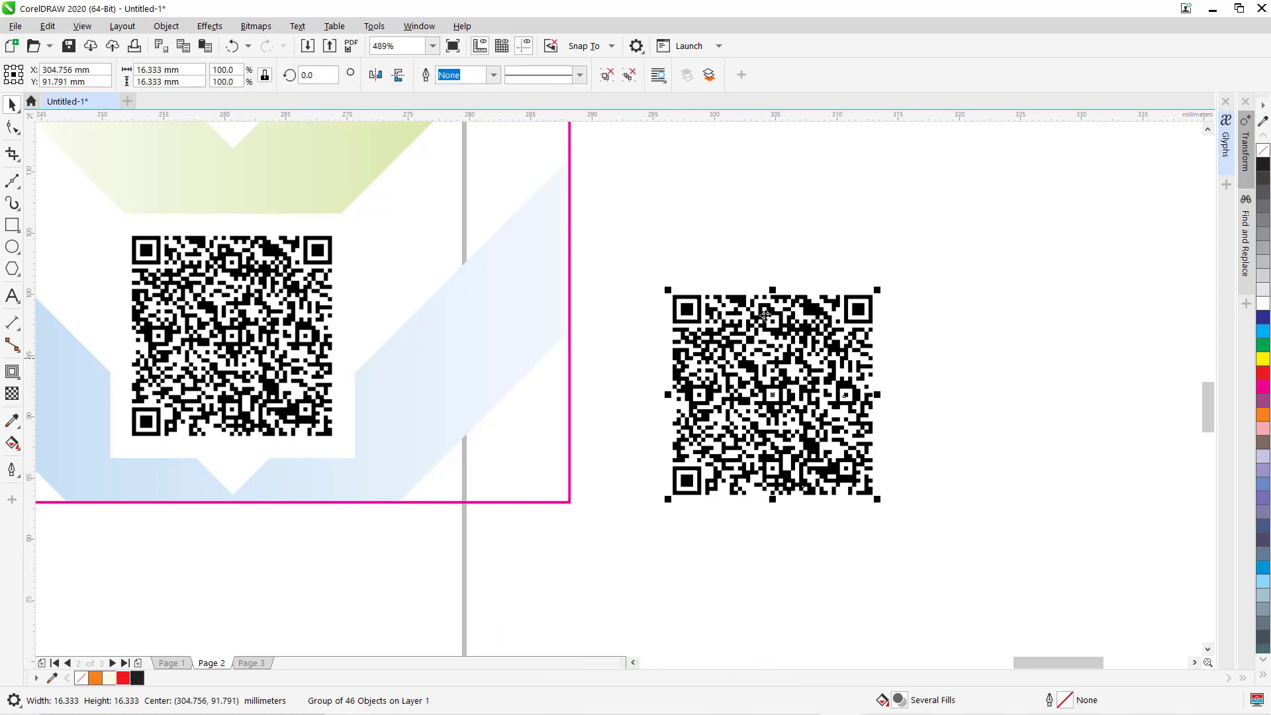
click(740, 243)
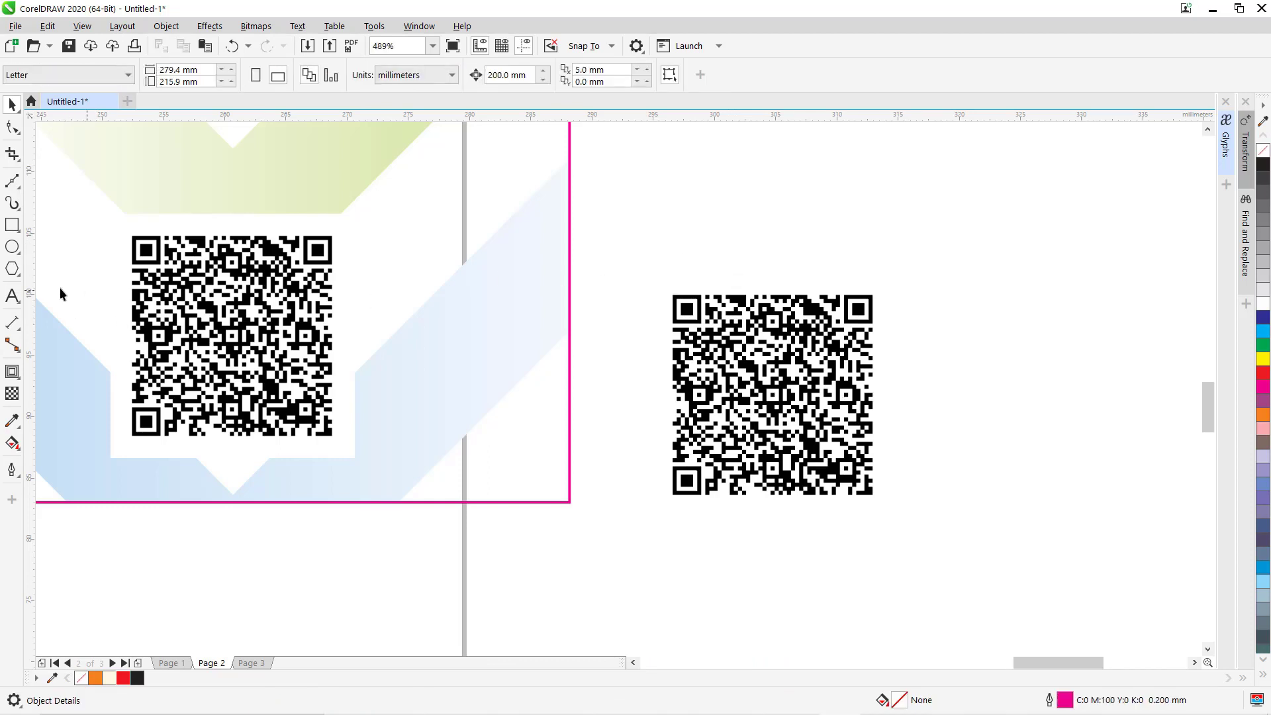
Draw a square near the traced QR code and size it to 20 mm.
click(12, 225)
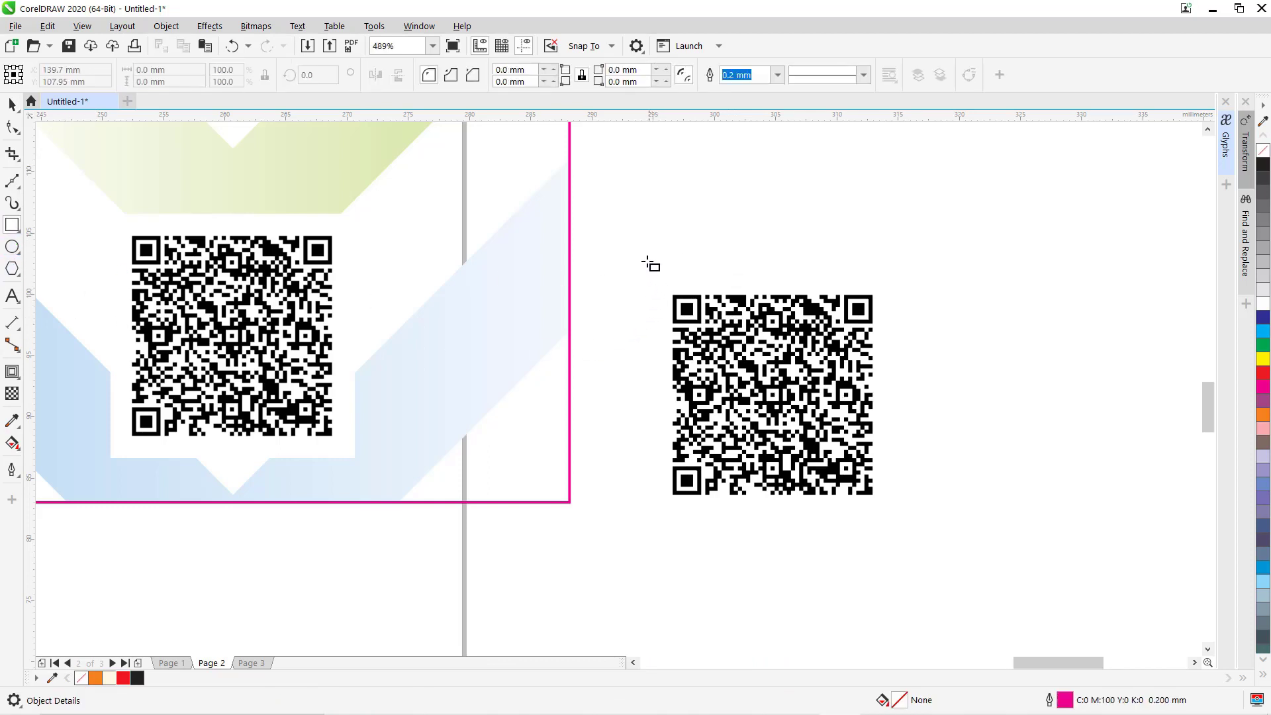
drag(651, 262, 769, 379)
key(space)
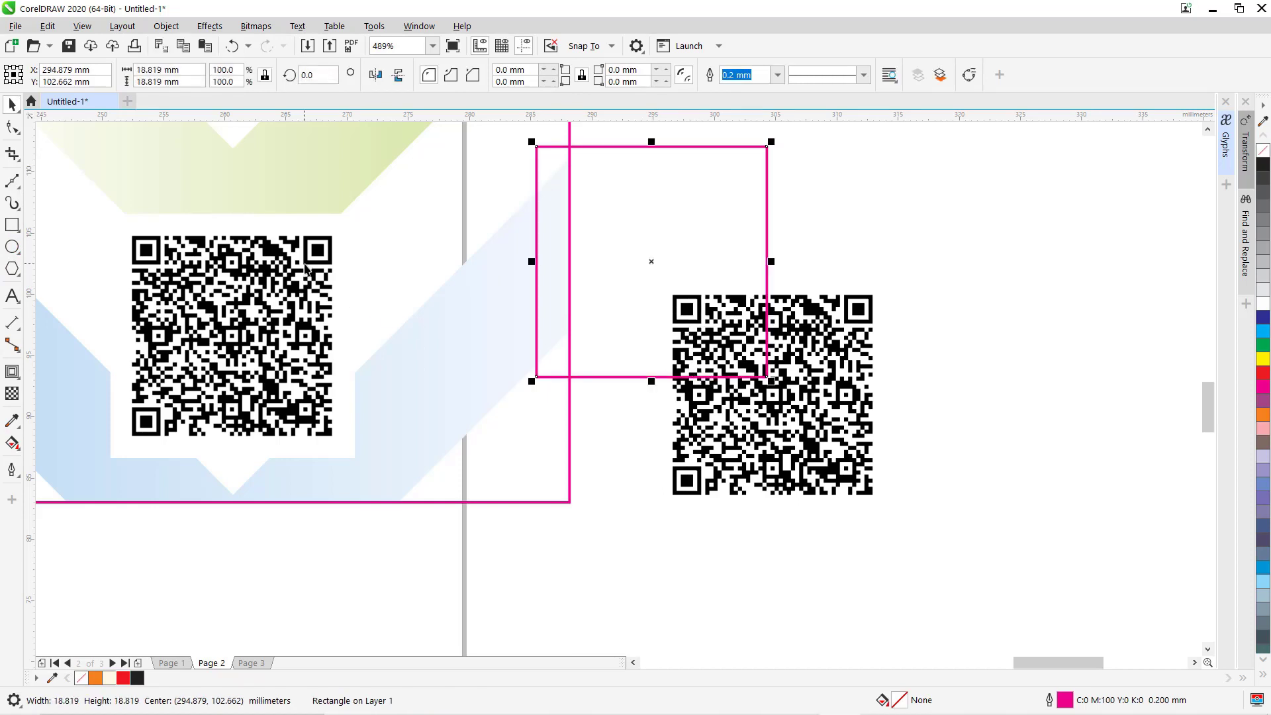
click(306, 269)
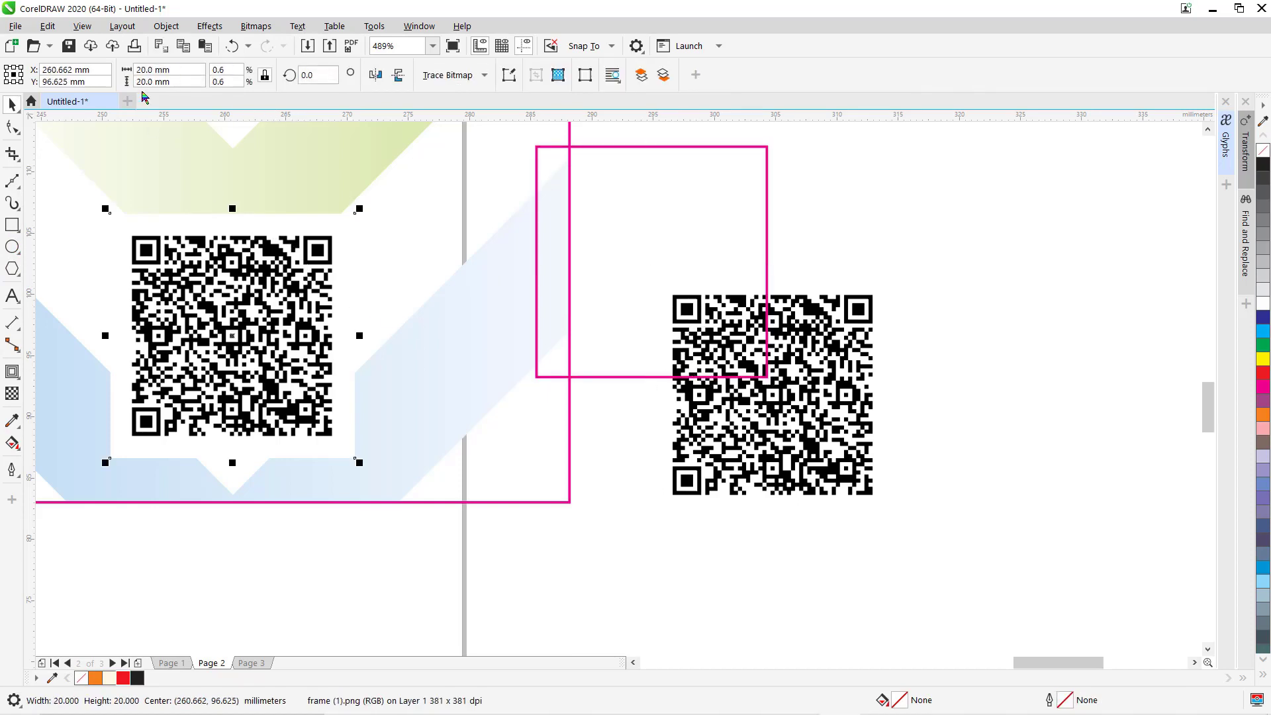
click(736, 202)
double_click(147, 69)
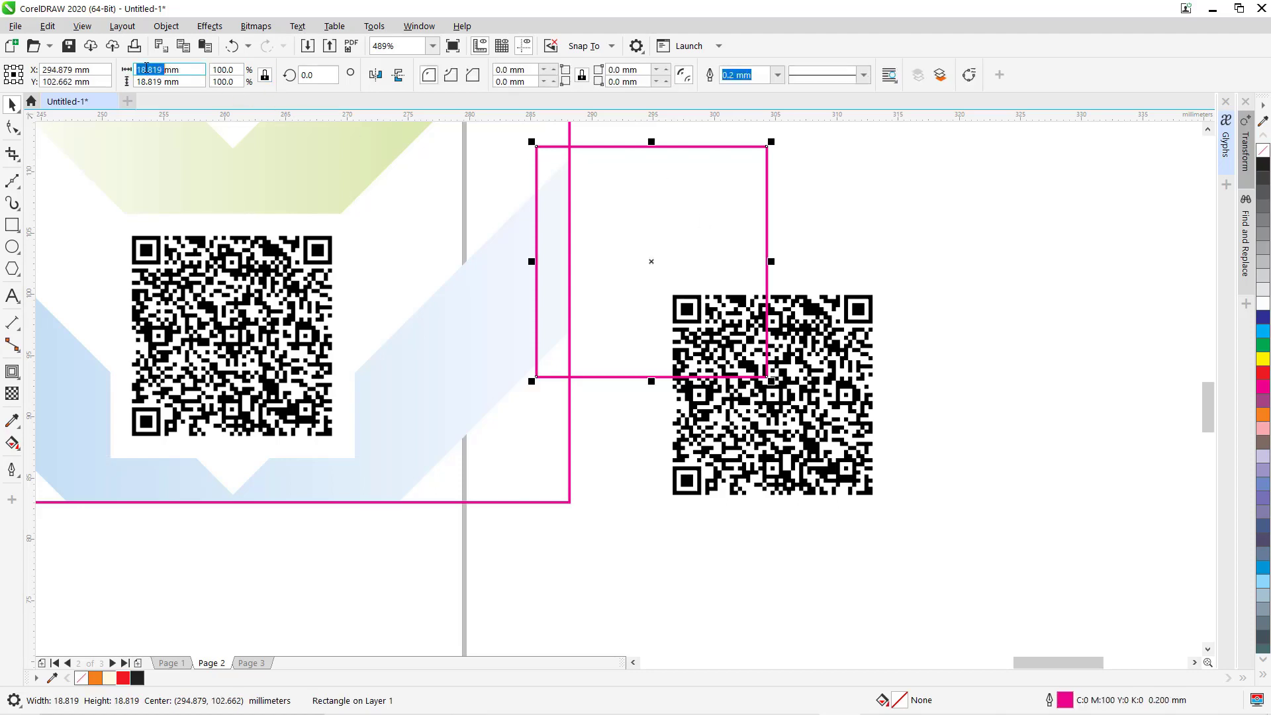
text(20)
key(Return)
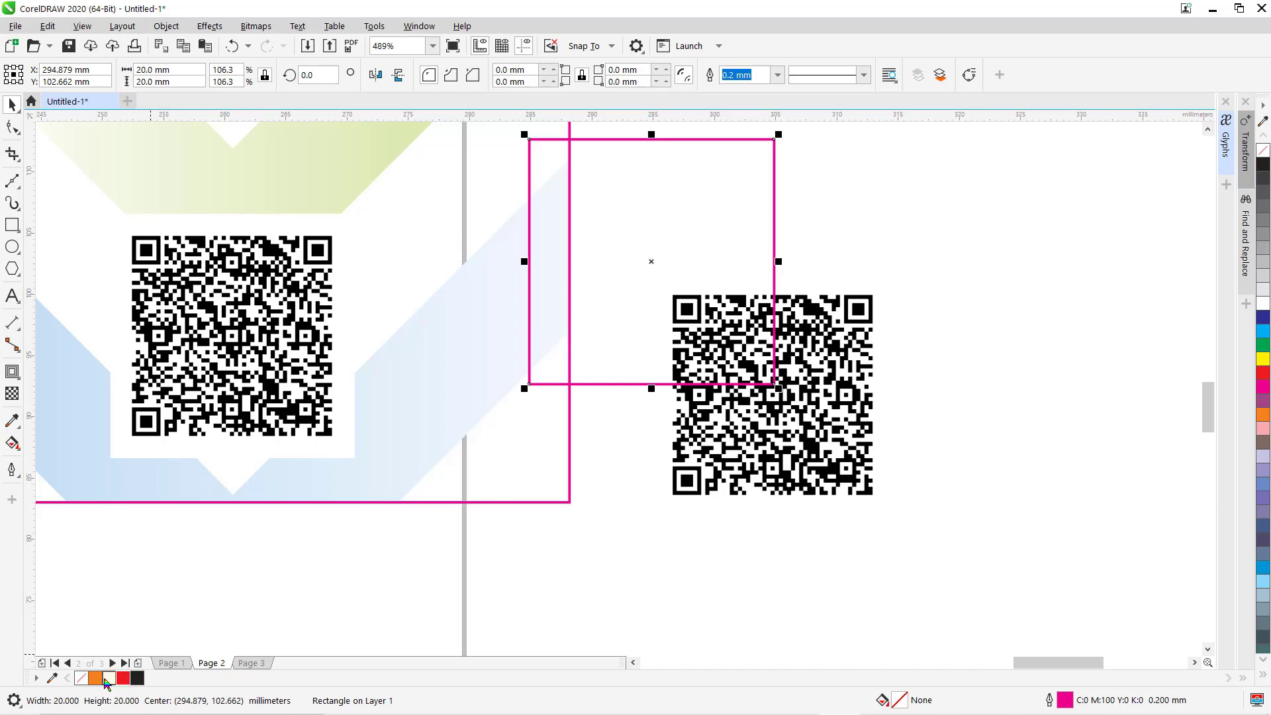
Fill the square orange, centre it on the QR code, and send it behind.
click(97, 677)
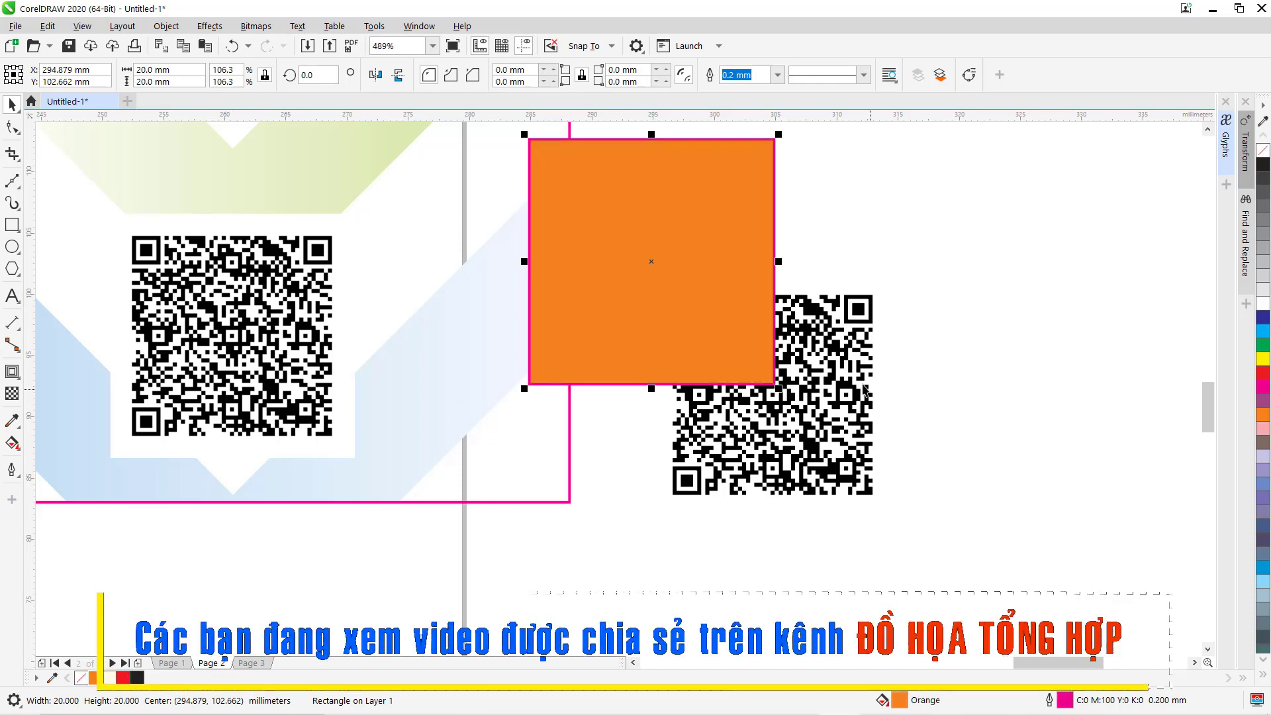
shift+click(869, 320)
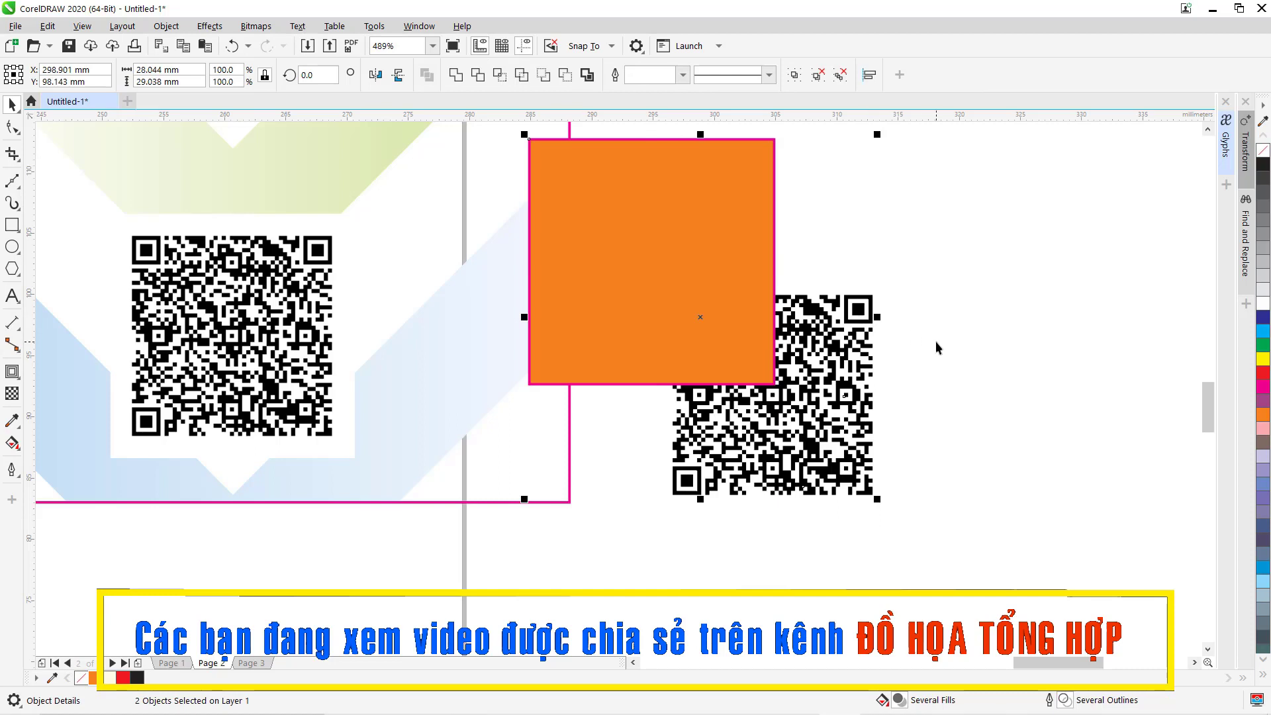
key(e)
key(c)
click(974, 362)
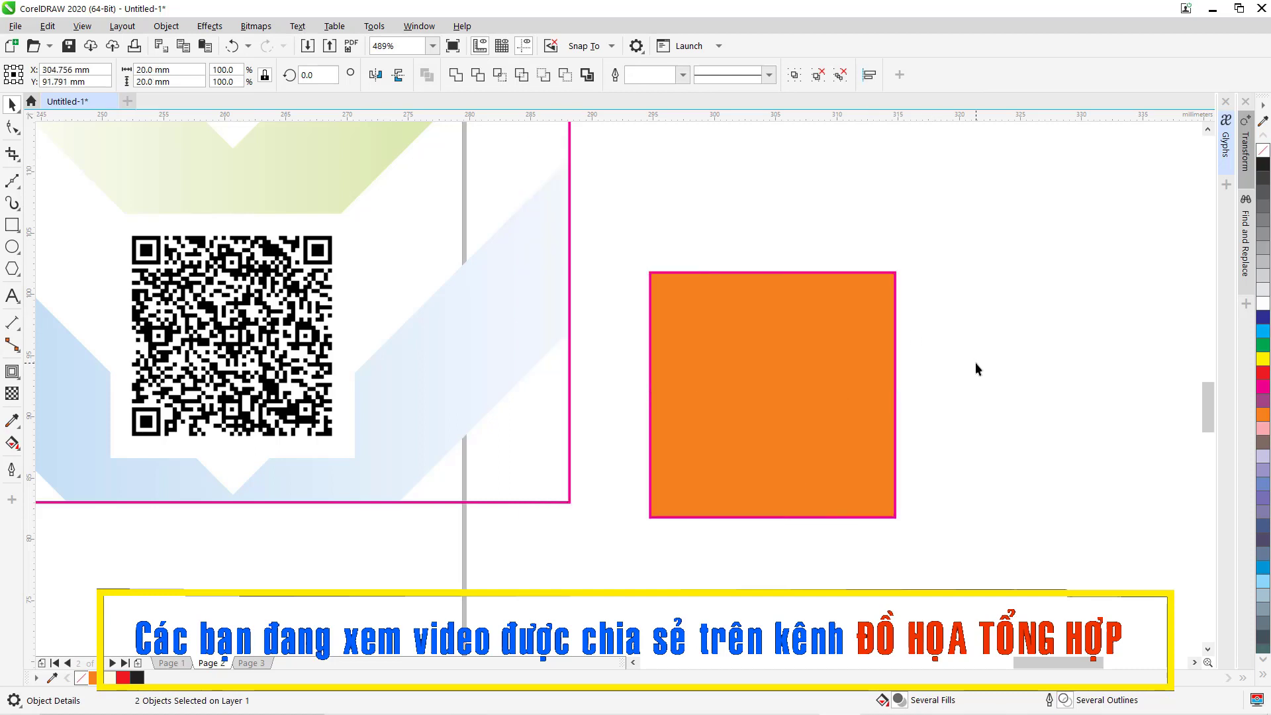
key(Tab)
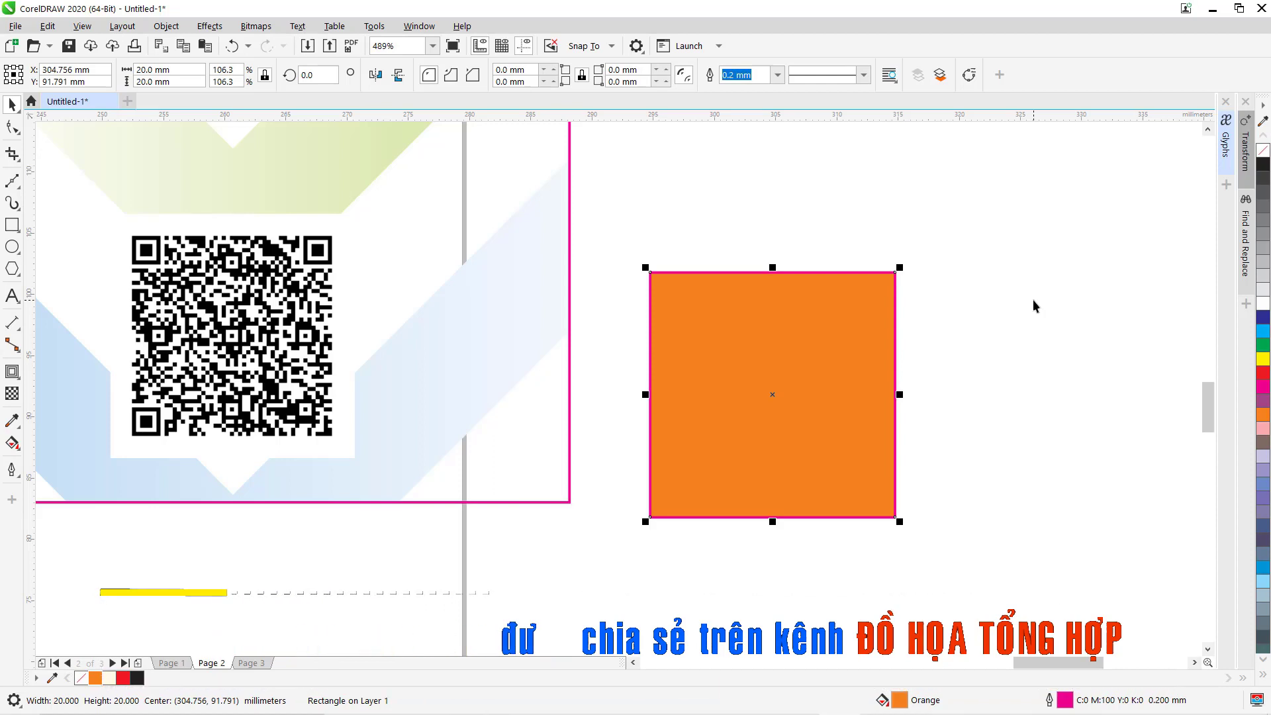
key(shift+Page_Down)
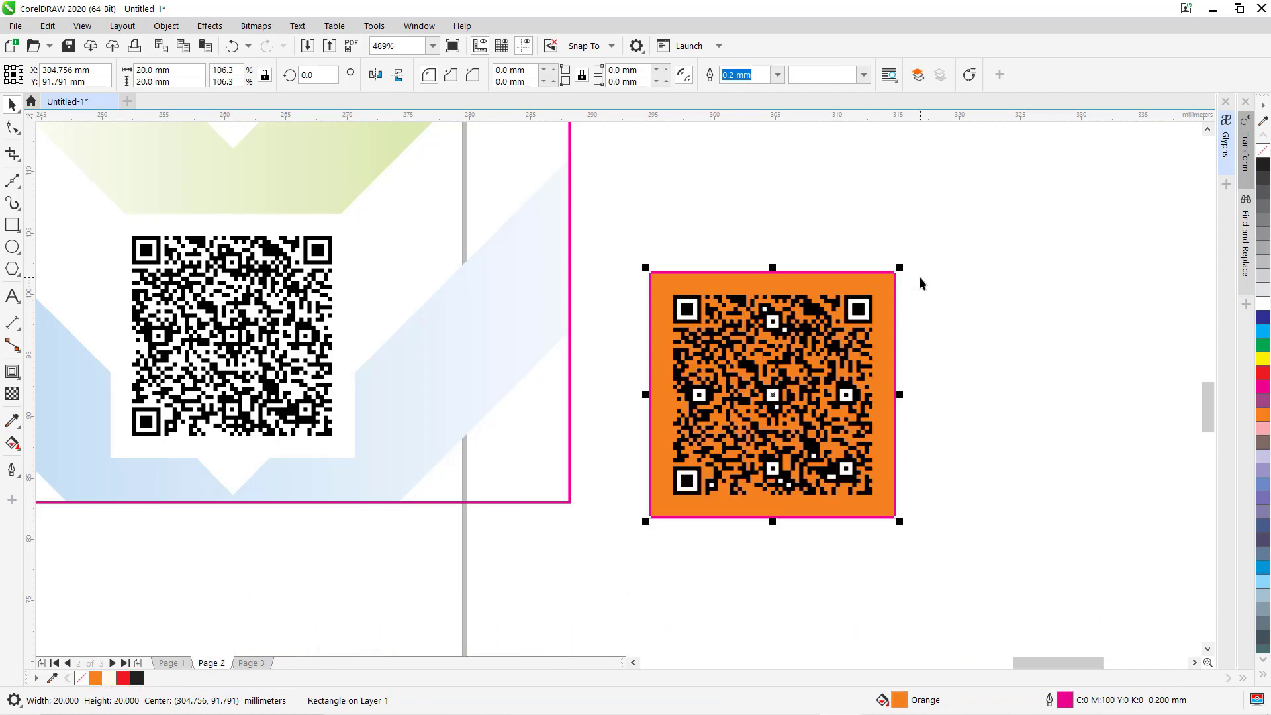
key(Escape)
key(z)
drag(640, 258, 966, 550)
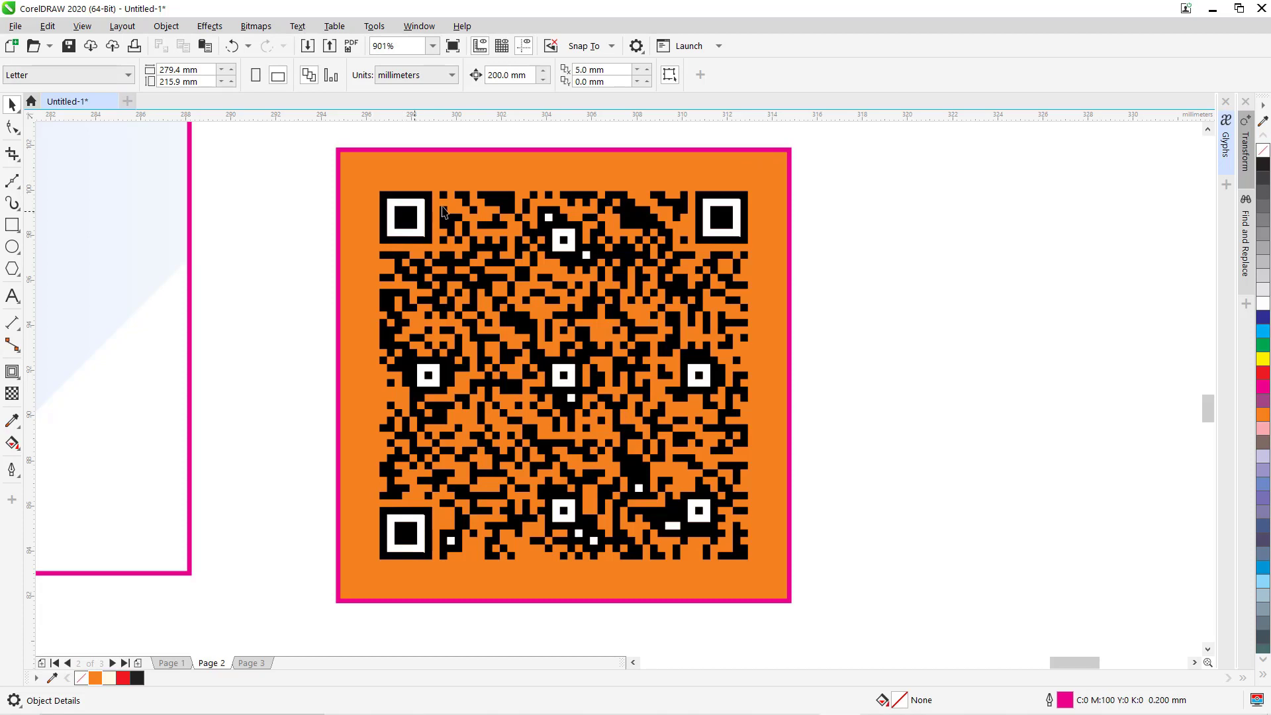
Ungroup the traced QR code and delete the stray white squares and top finder rings.
click(733, 207)
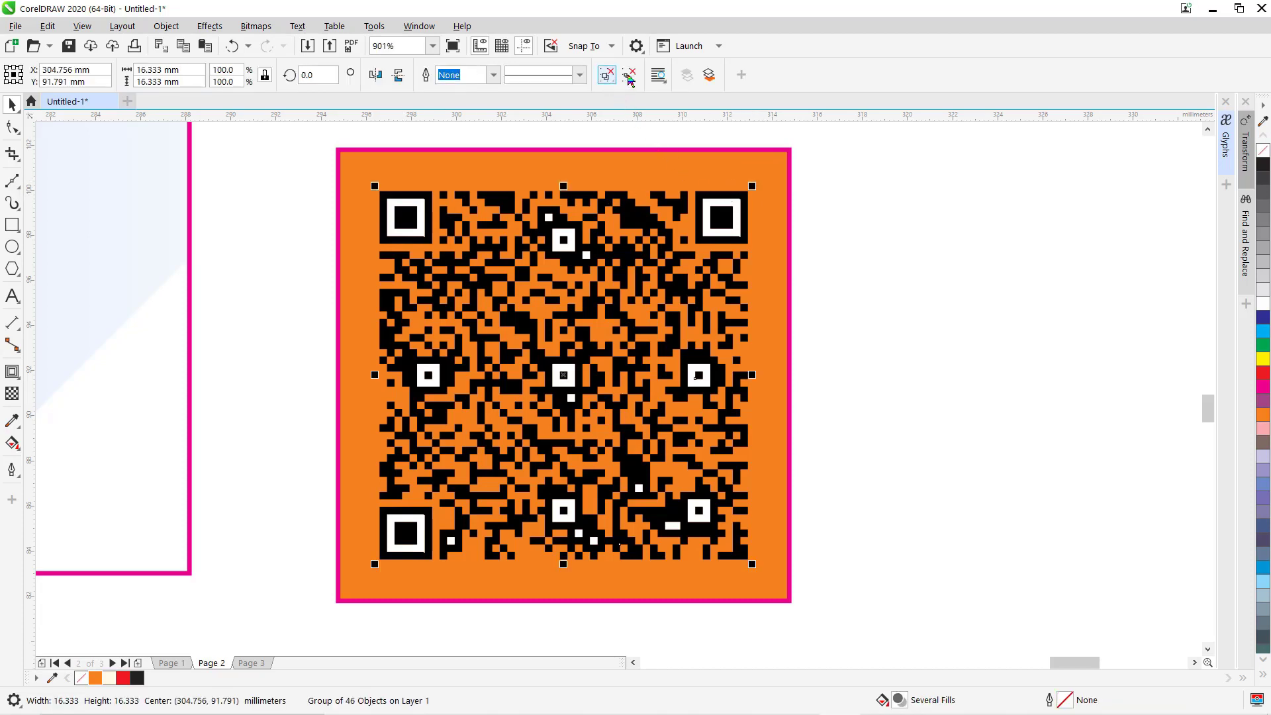
click(629, 75)
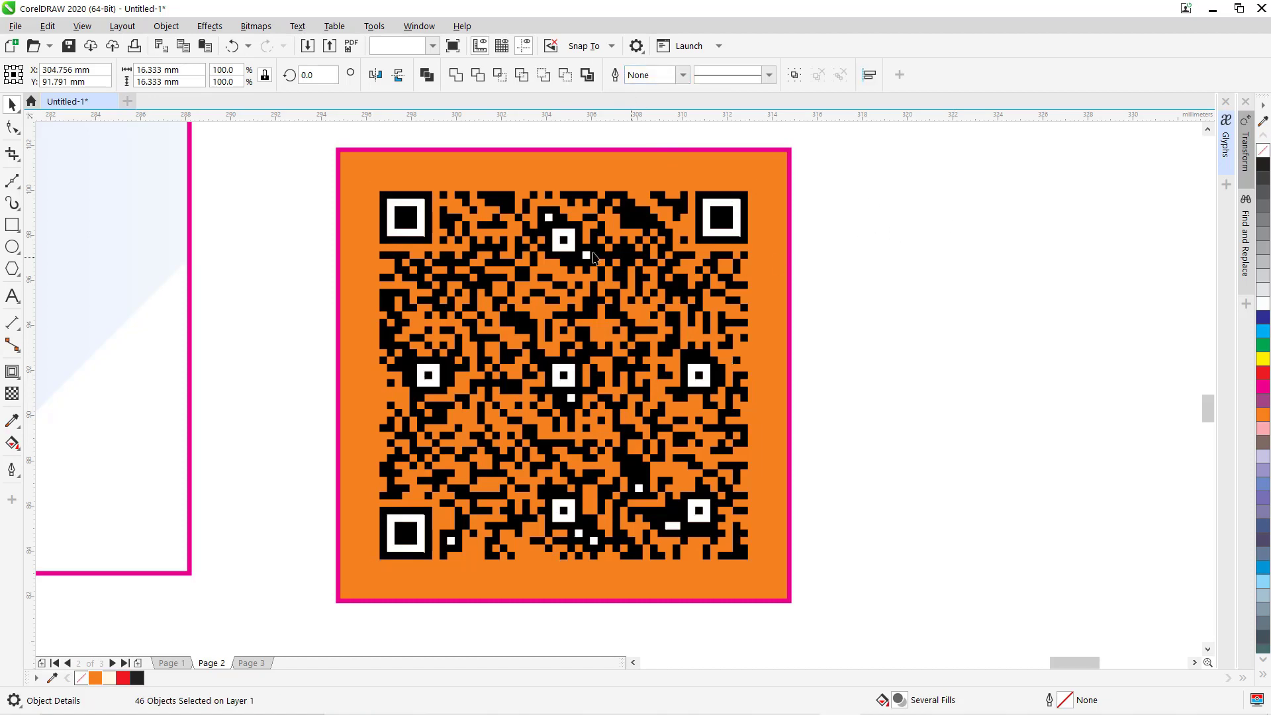
key(Escape)
click(548, 218)
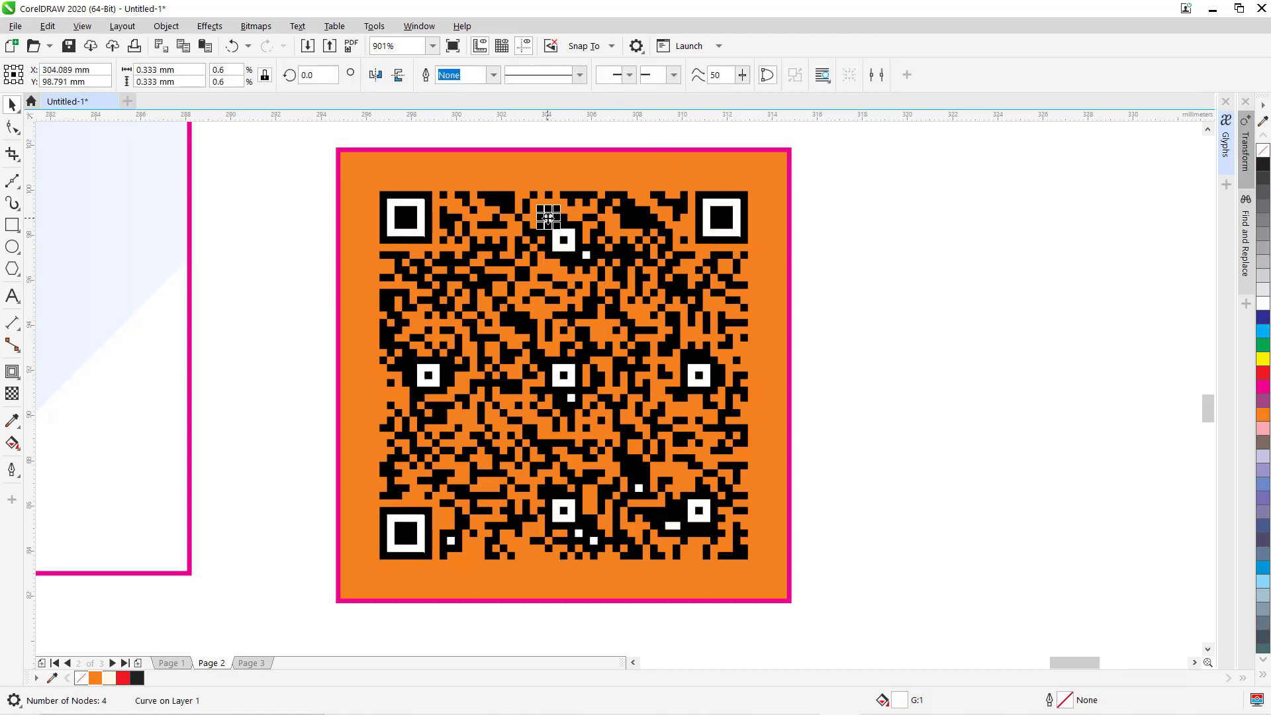
key(Delete)
click(568, 247)
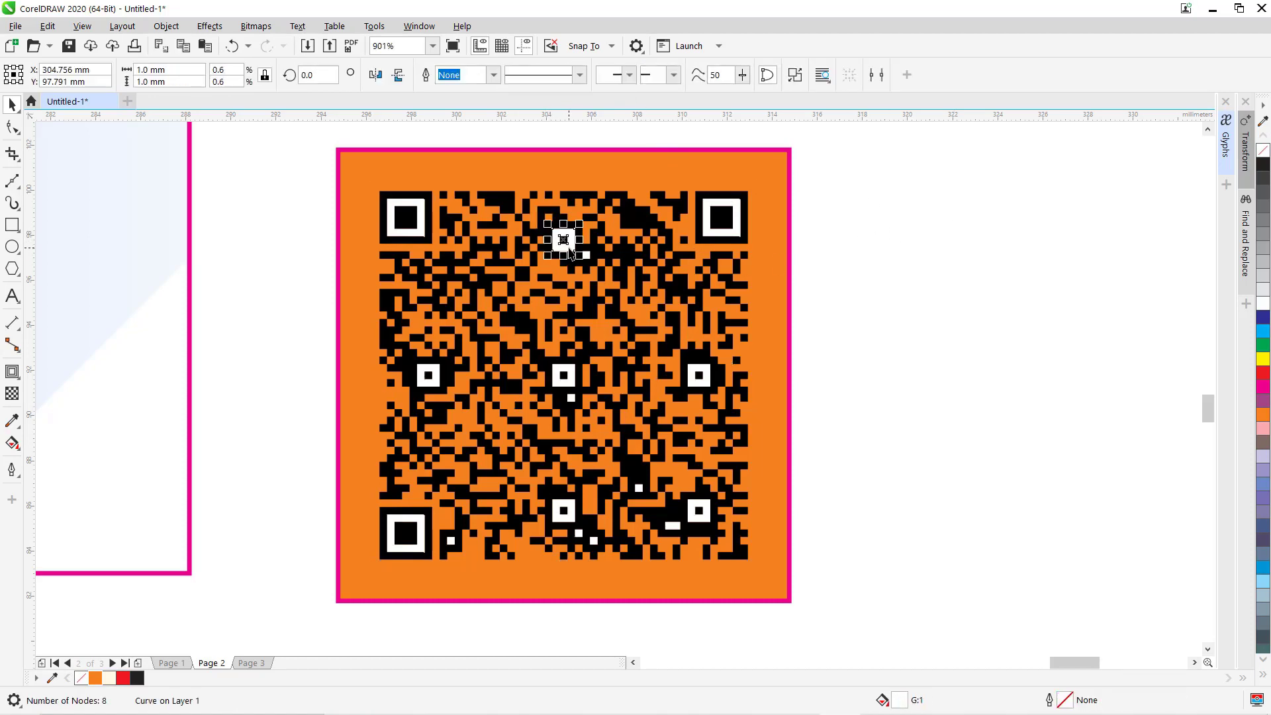
key(Delete)
click(586, 257)
key(Delete)
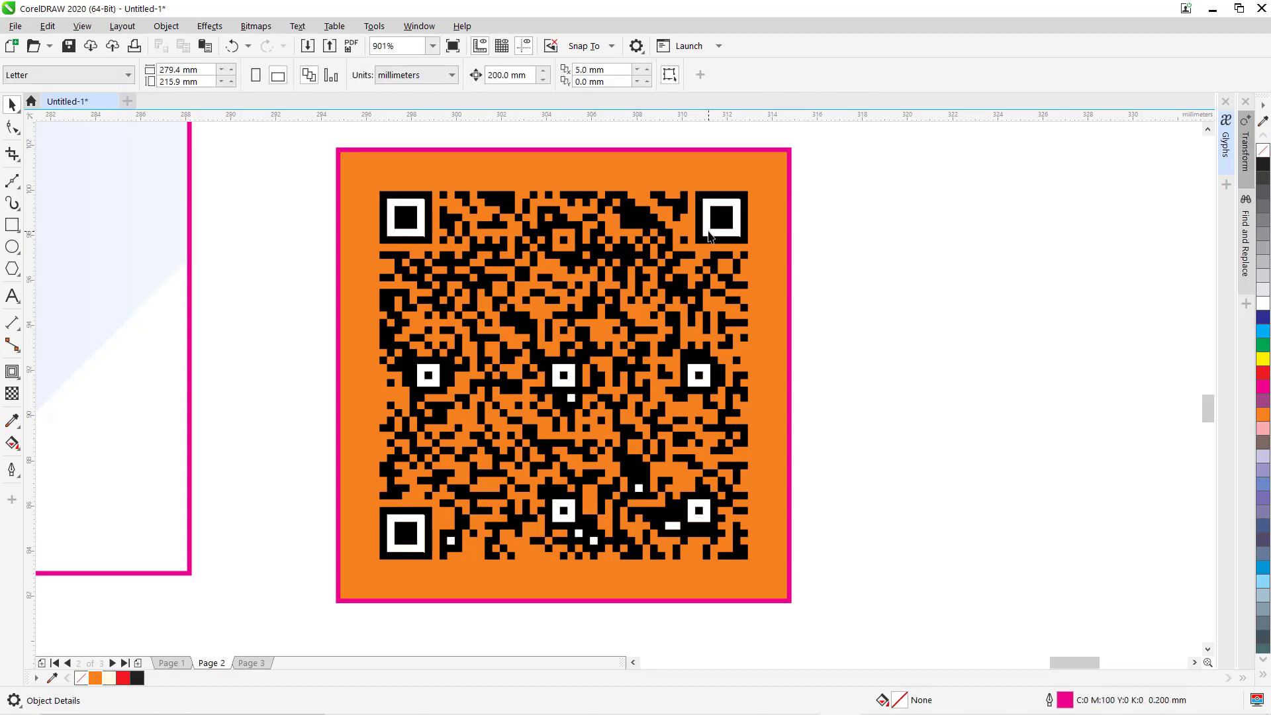
click(709, 237)
key(Delete)
click(420, 205)
key(Delete)
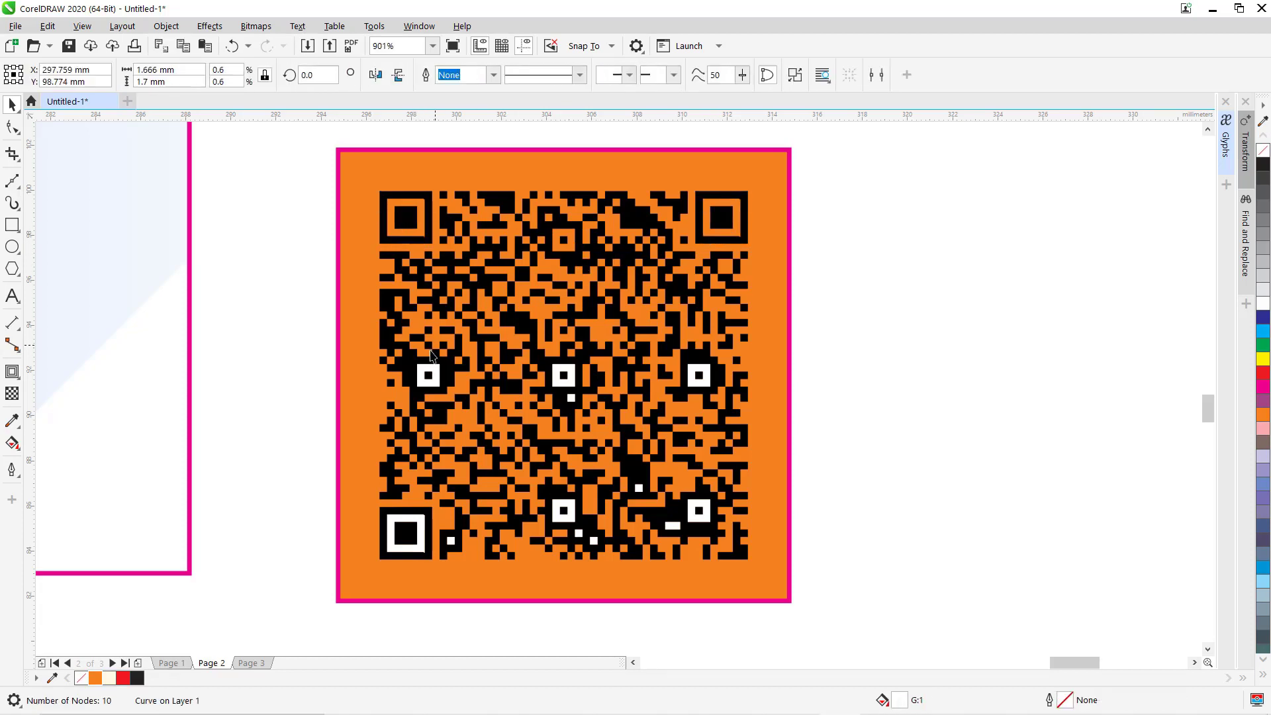
Delete the white rings and squares in the lower markers, then select all QR pieces.
click(433, 372)
key(Delete)
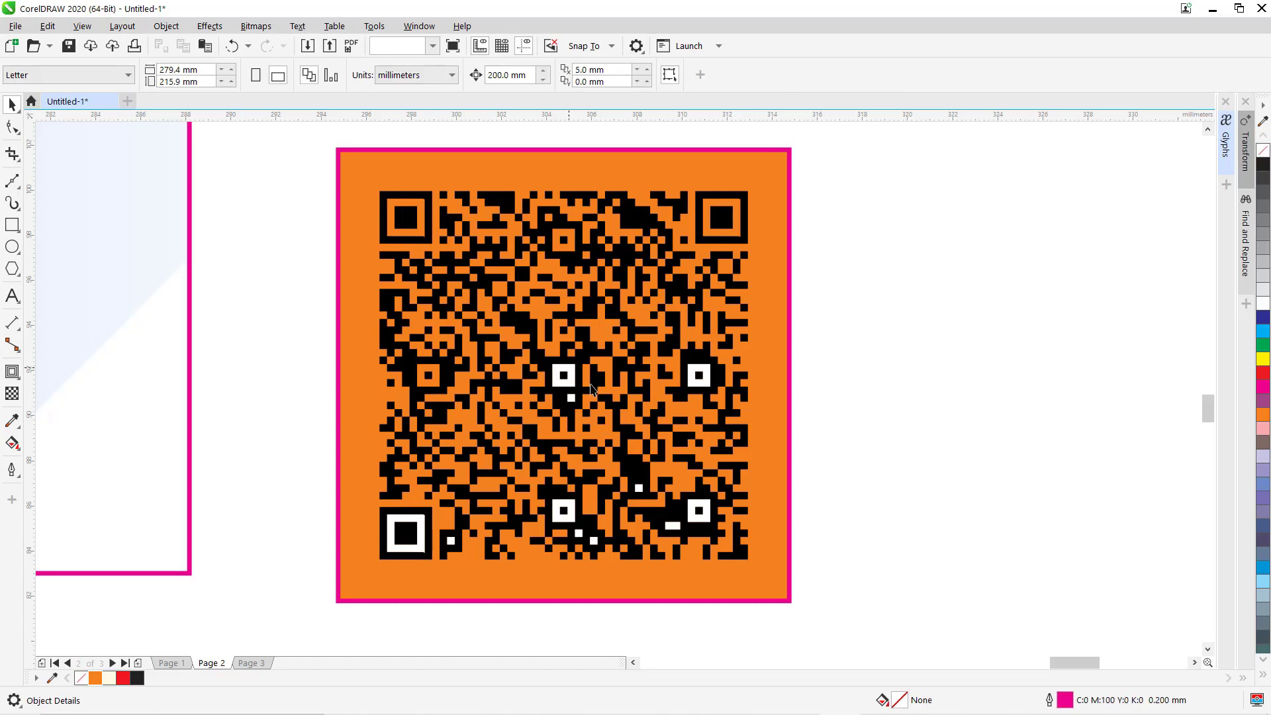
click(568, 375)
key(Delete)
click(573, 399)
key(Delete)
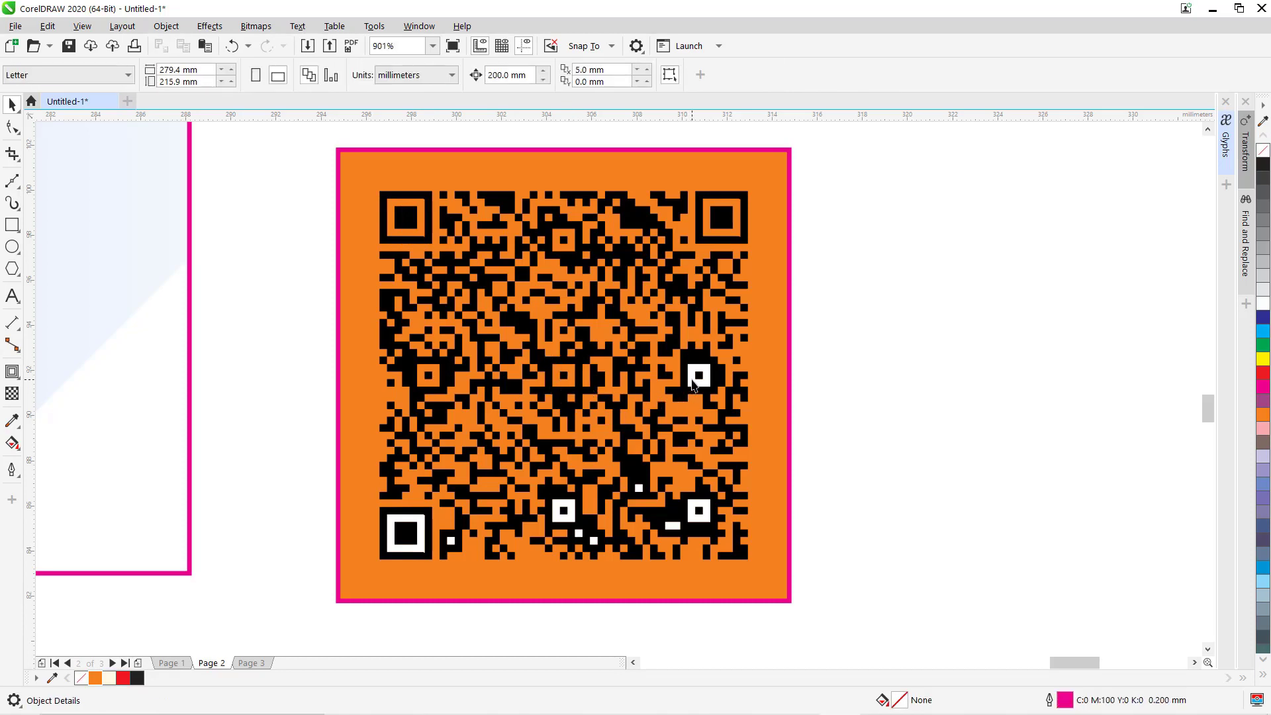
click(692, 388)
key(Delete)
click(702, 511)
key(Delete)
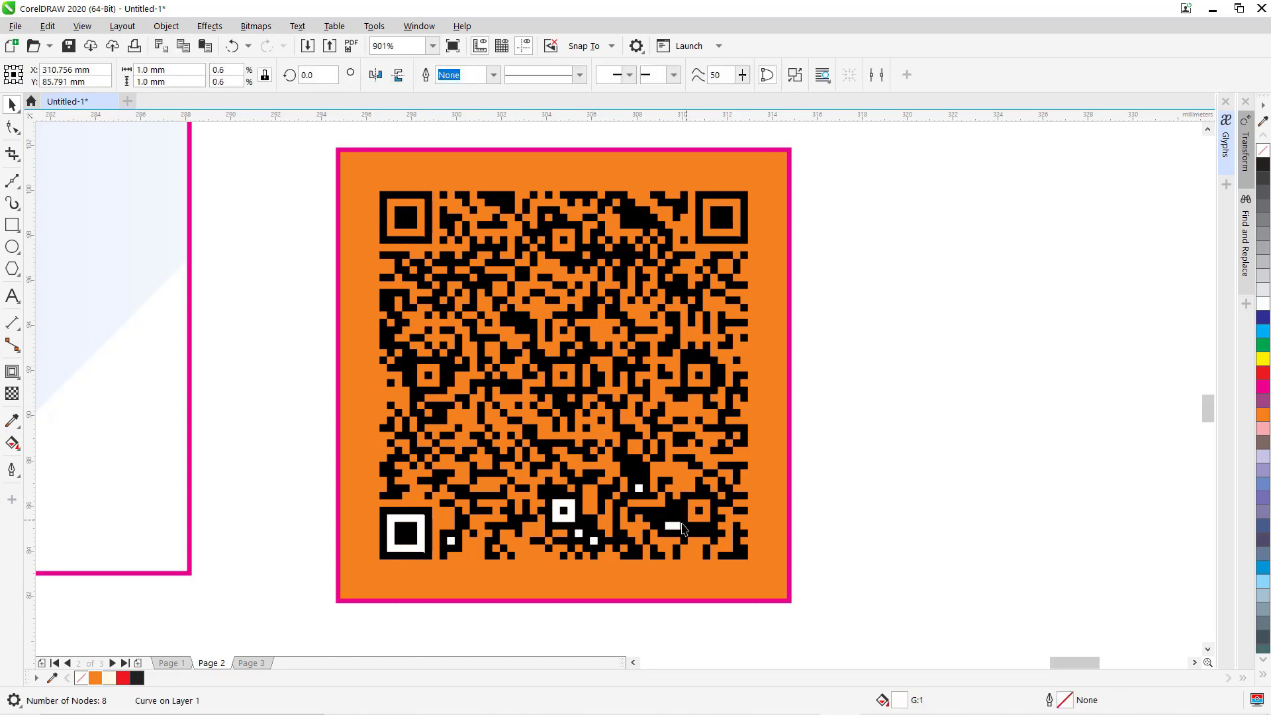
click(673, 525)
key(Delete)
click(639, 490)
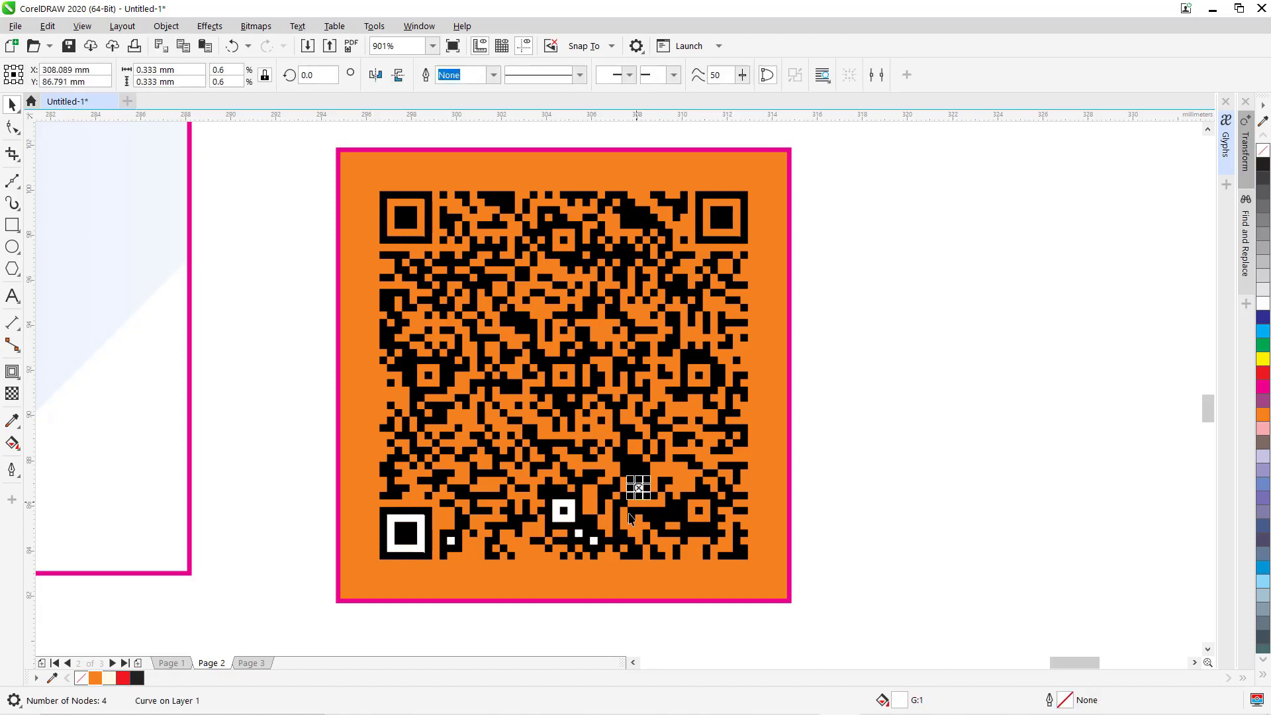
key(Delete)
click(593, 541)
click(578, 534)
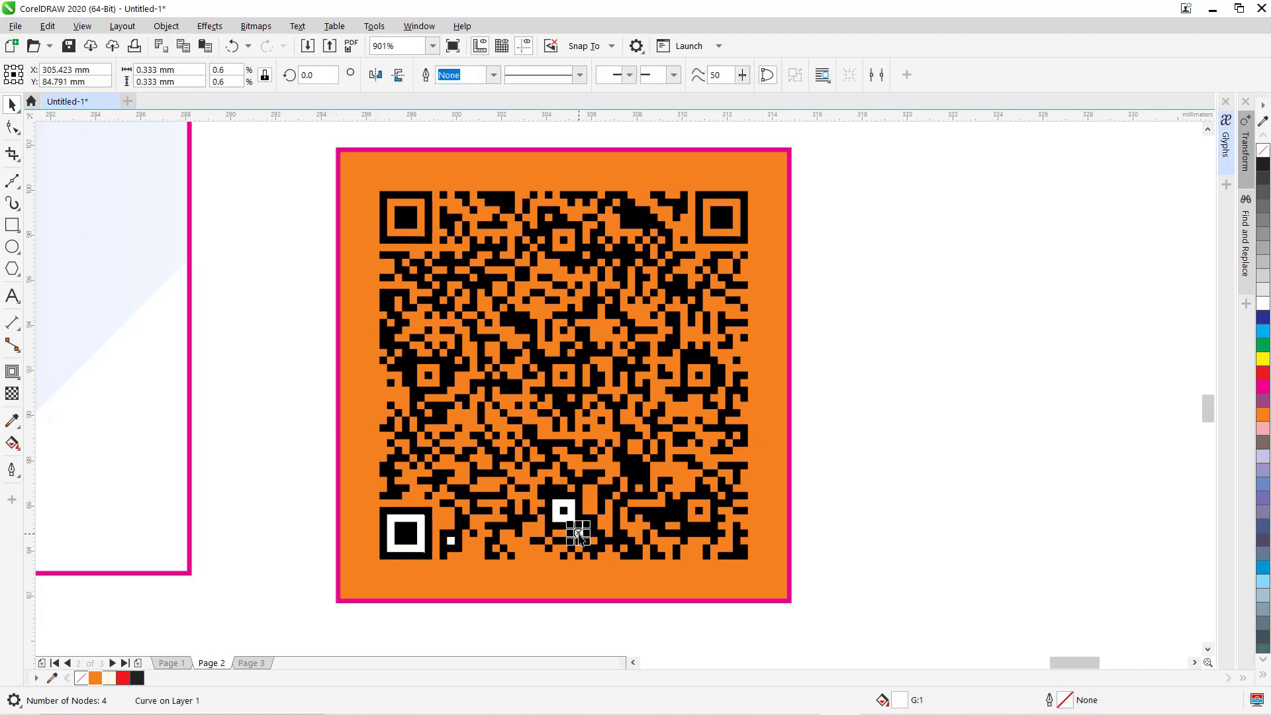
key(Delete)
click(570, 512)
key(Delete)
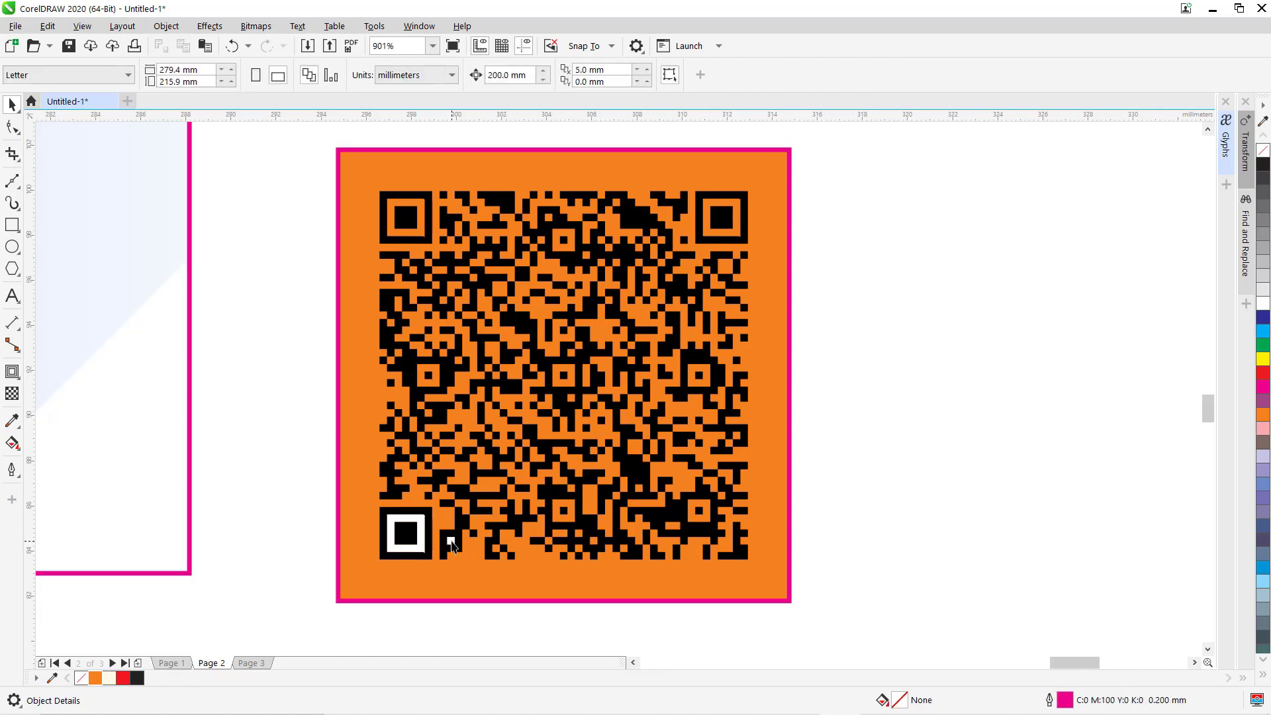
click(450, 540)
key(Delete)
click(420, 519)
key(Delete)
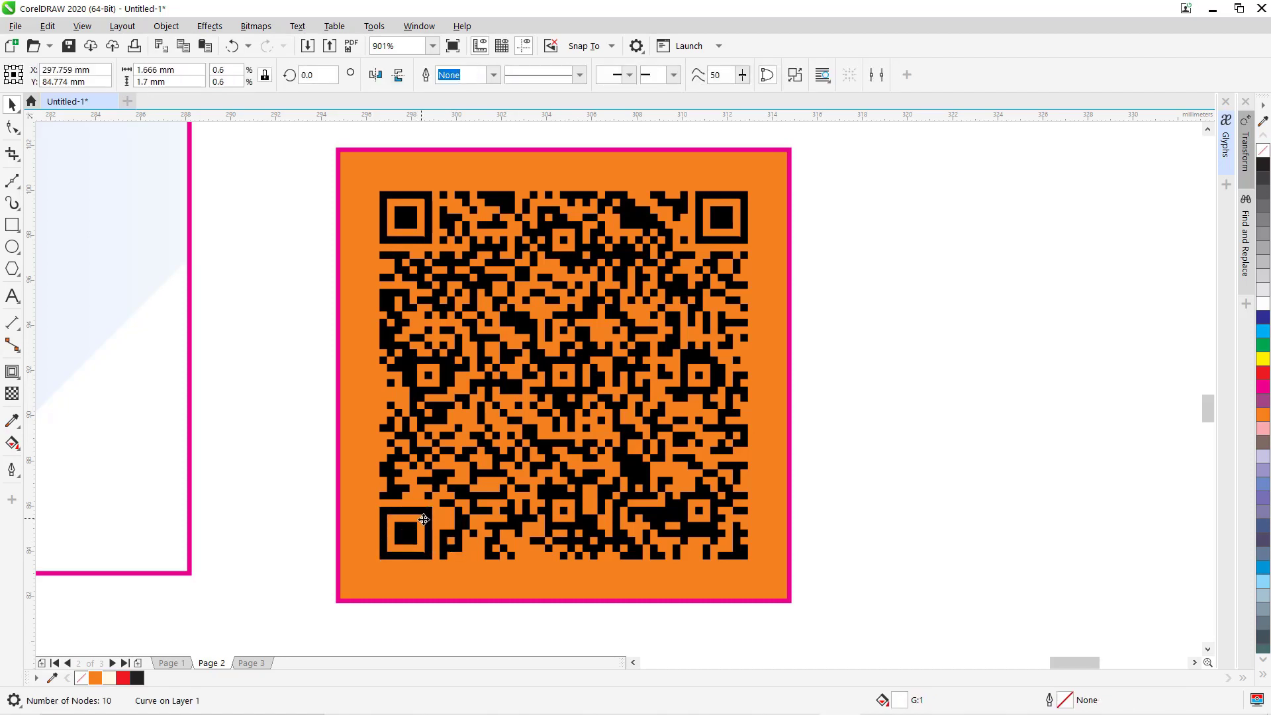
drag(287, 156, 883, 587)
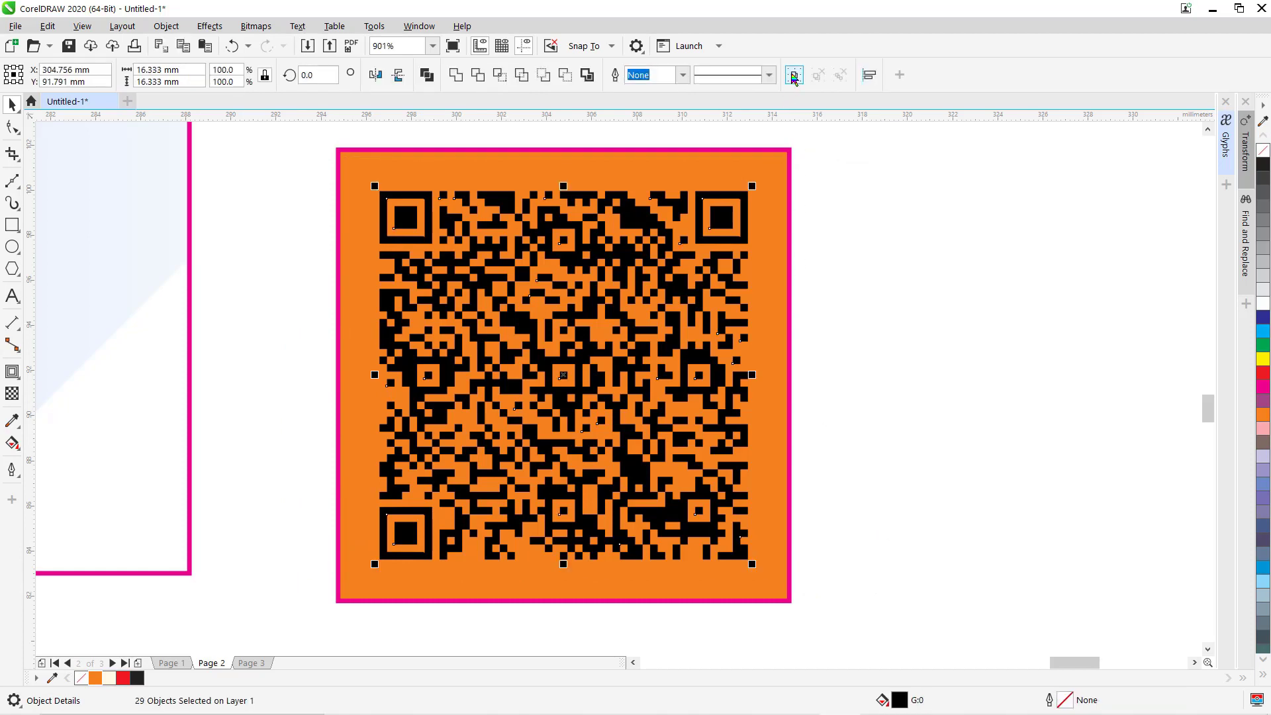
Group the 29 QR pieces and make the square behind them white with no outline.
click(794, 75)
click(832, 174)
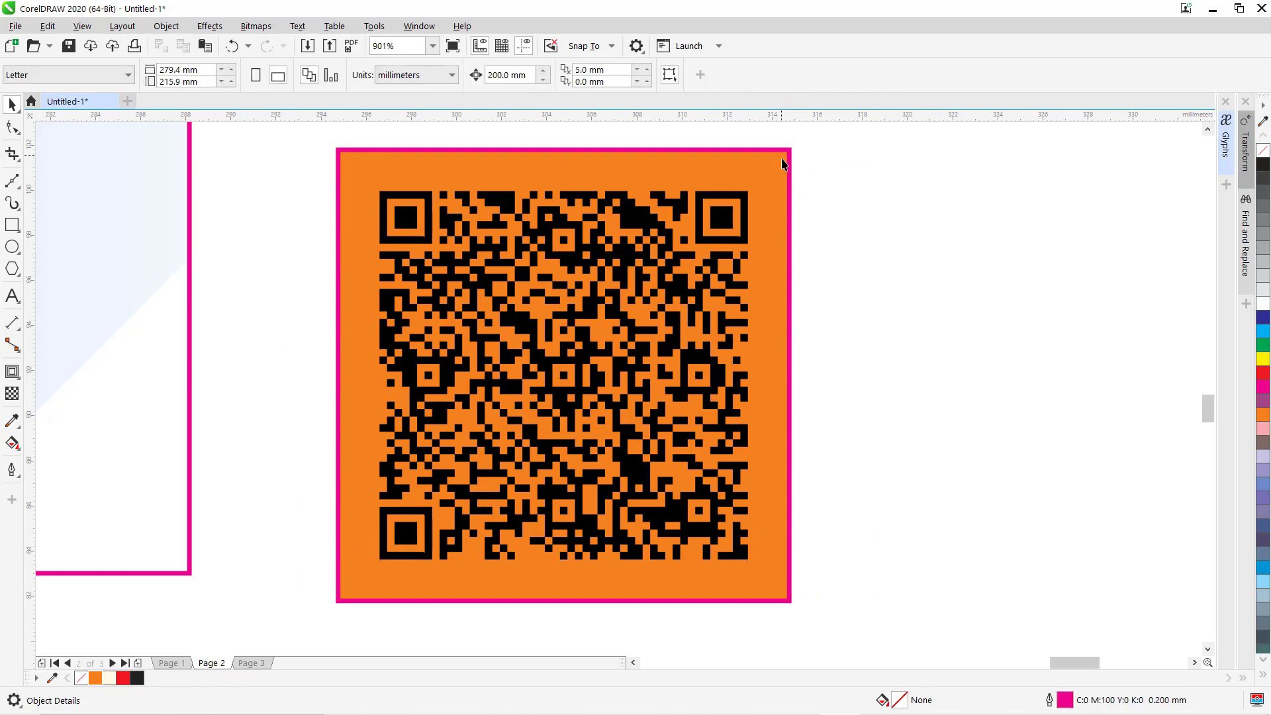
click(782, 164)
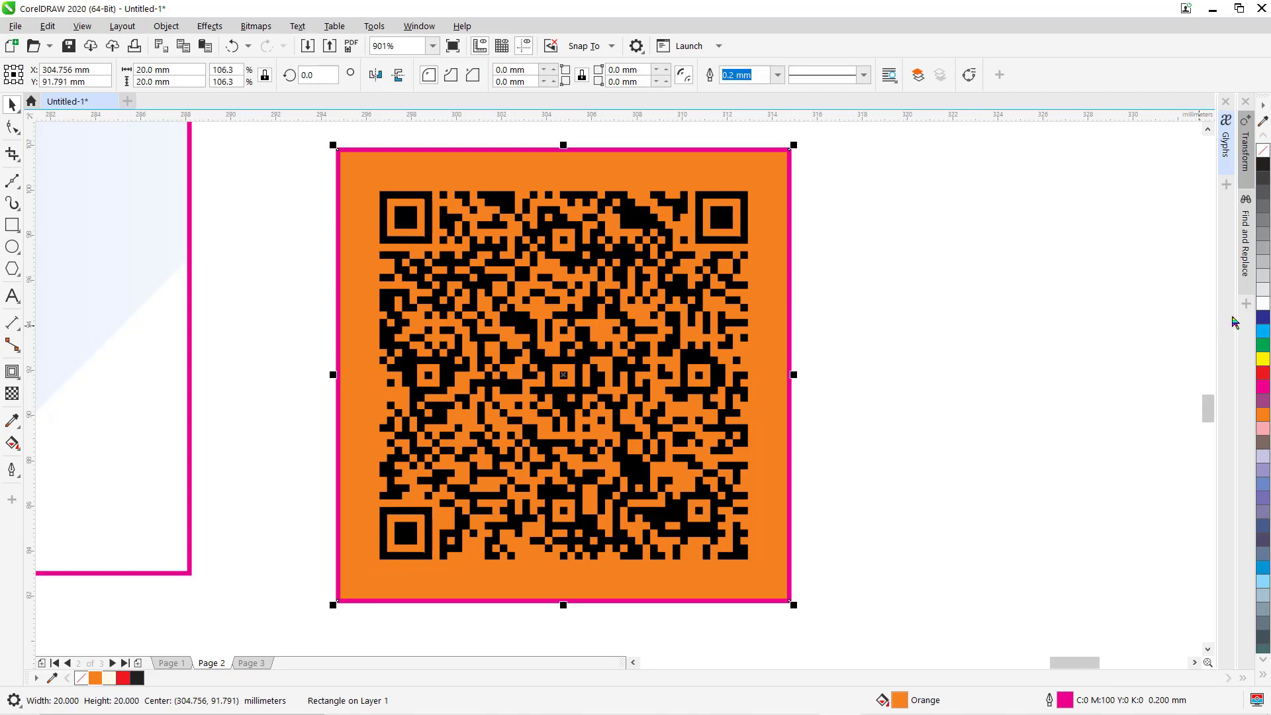
click(1262, 307)
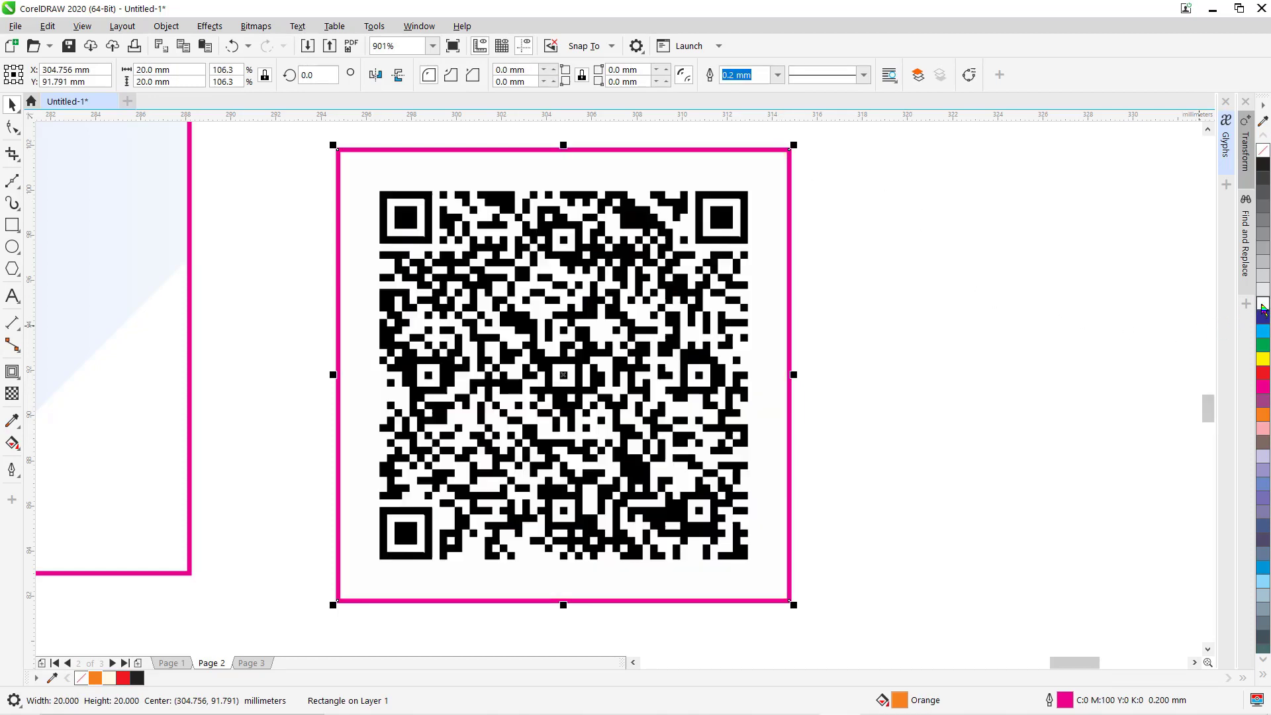
right_click(1261, 153)
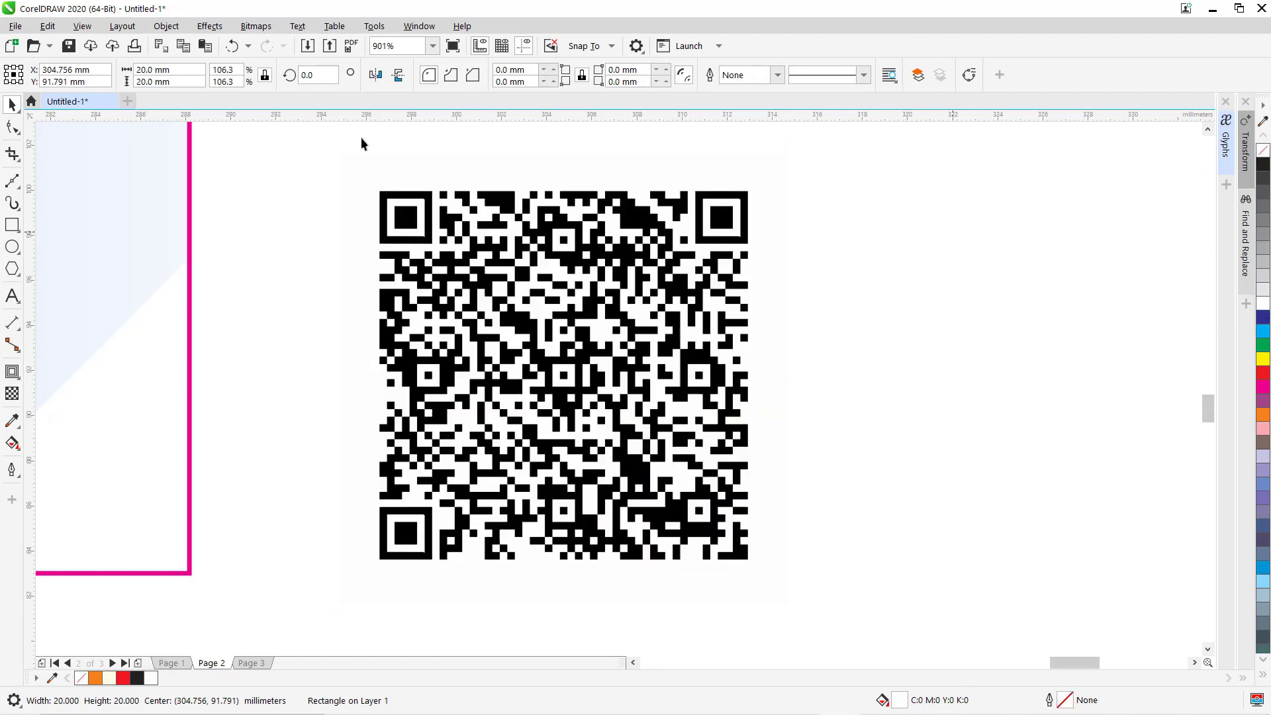
Group the QR code with its white square and zoom out to all cards.
click(314, 136)
drag(313, 130, 873, 615)
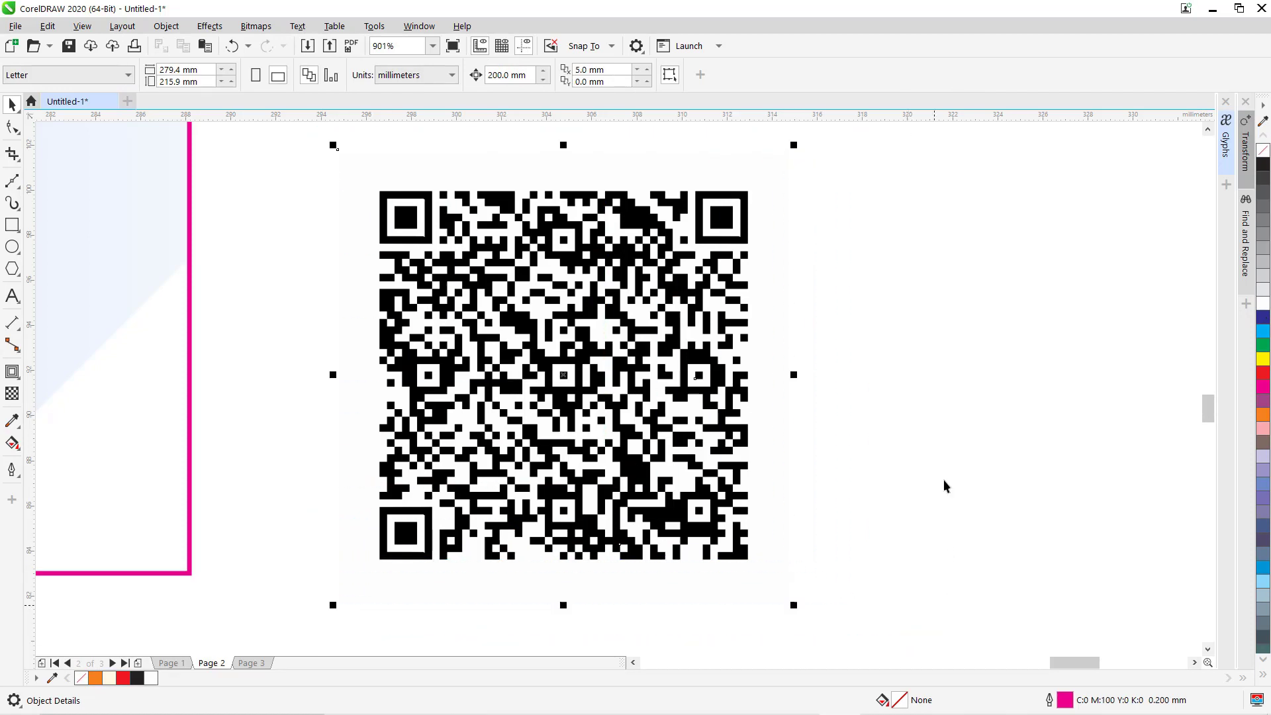
click(793, 75)
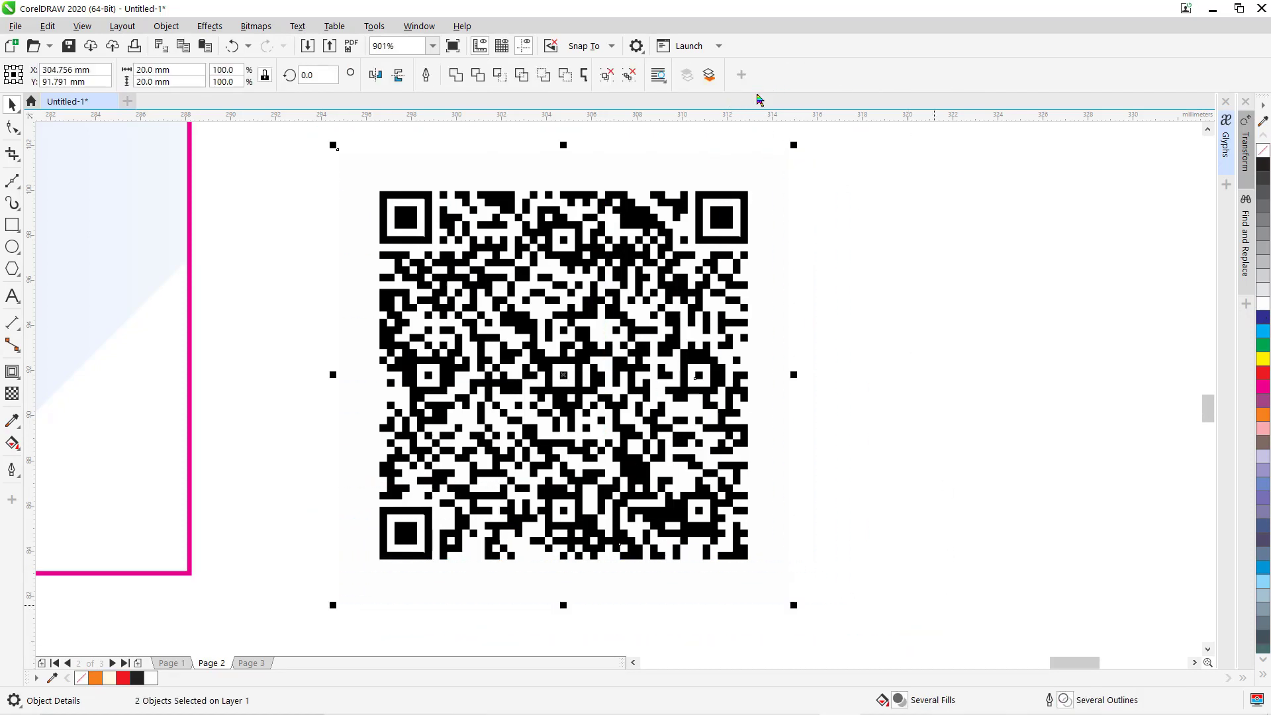
key(F4)
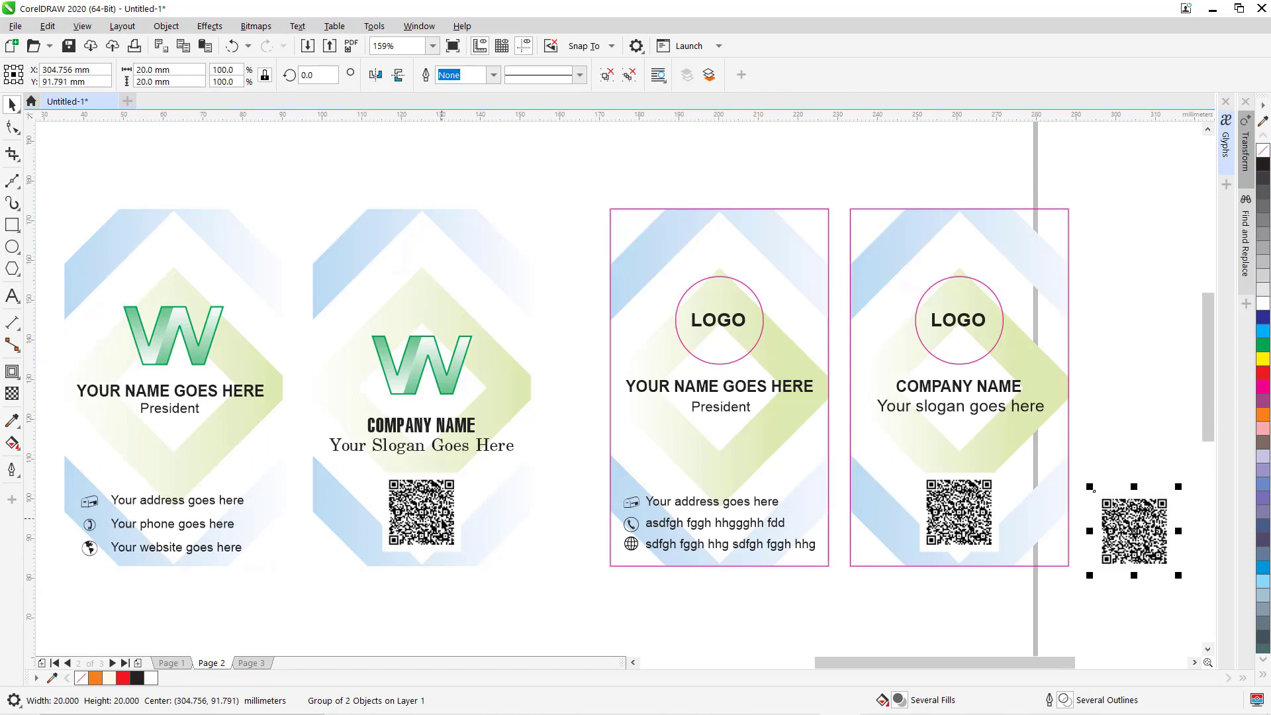
Move the old QR image below the second card and drag the new QR group onto the fourth card.
click(976, 520)
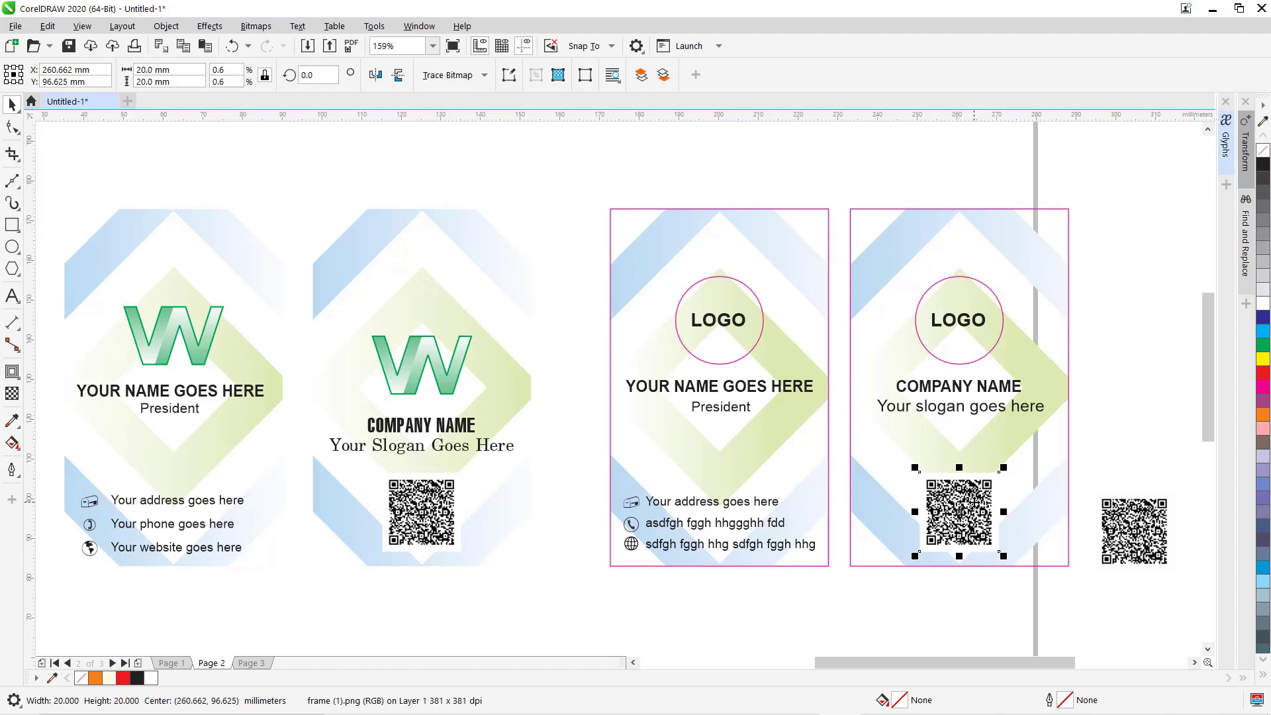
drag(974, 503, 528, 587)
click(1145, 523)
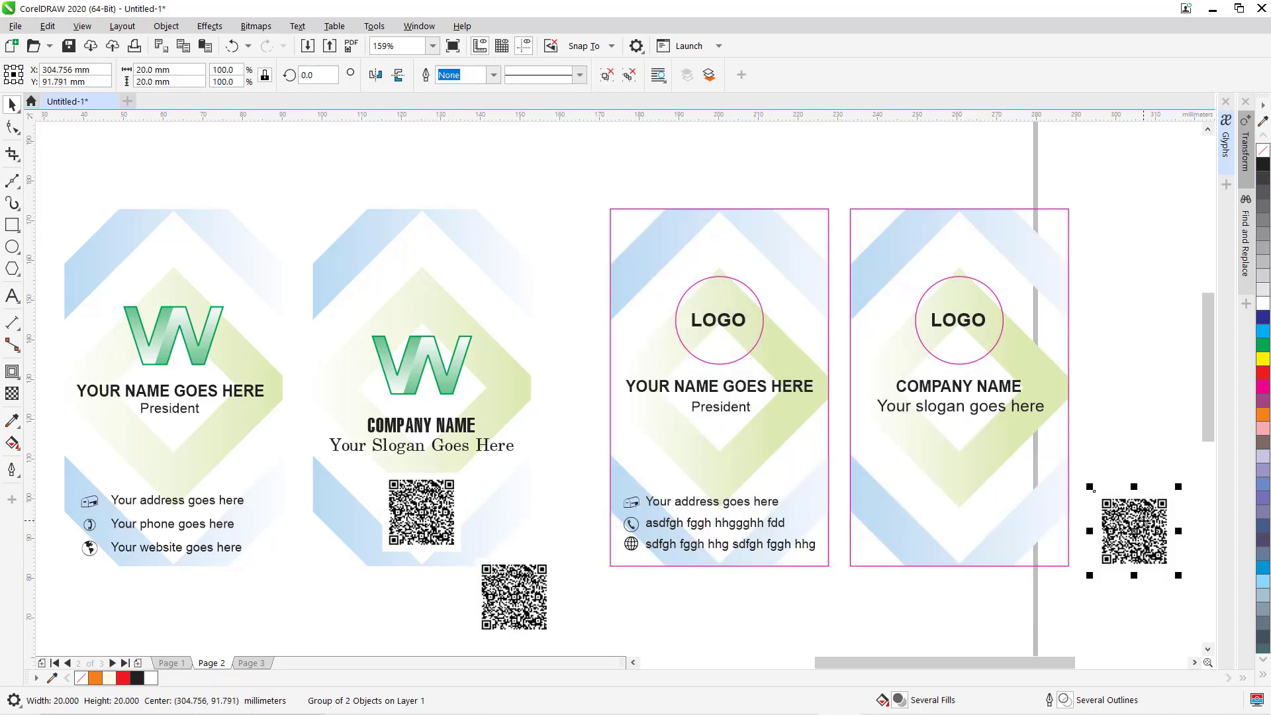
drag(1144, 523, 961, 512)
Centre the new QR code horizontally on the card and nudge it slightly higher.
shift+click(1048, 510)
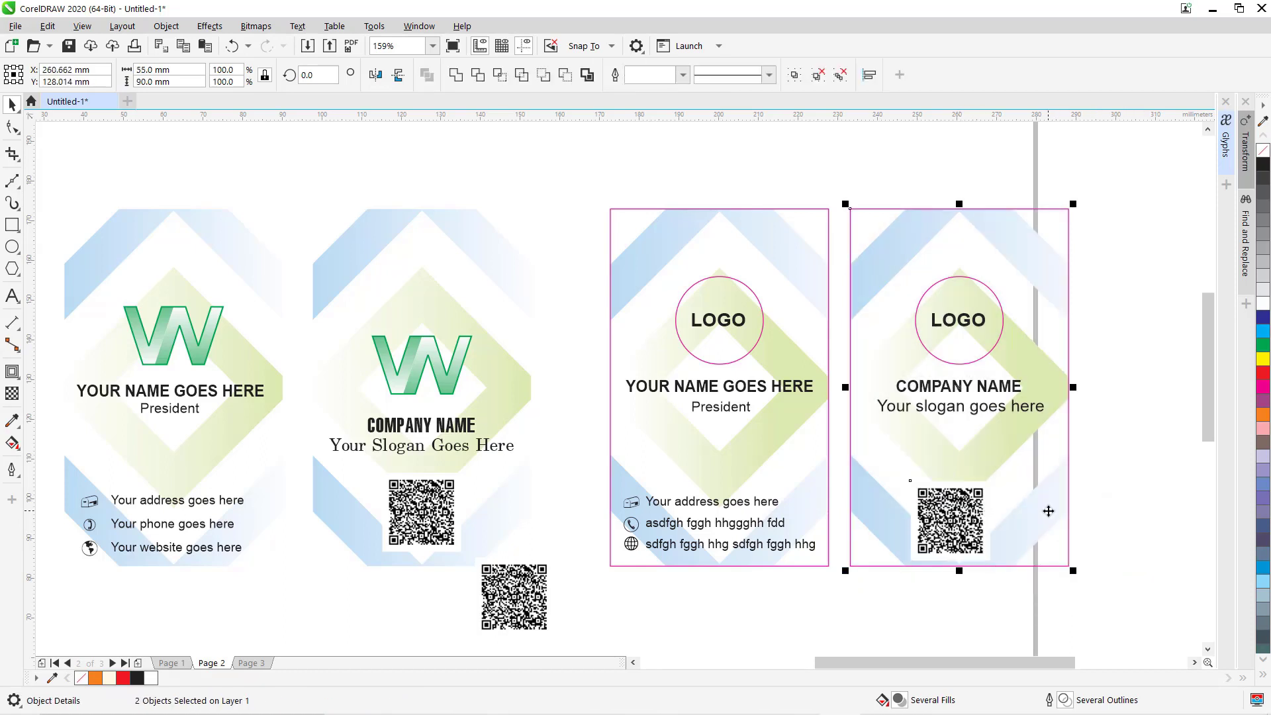
key(c)
click(1121, 494)
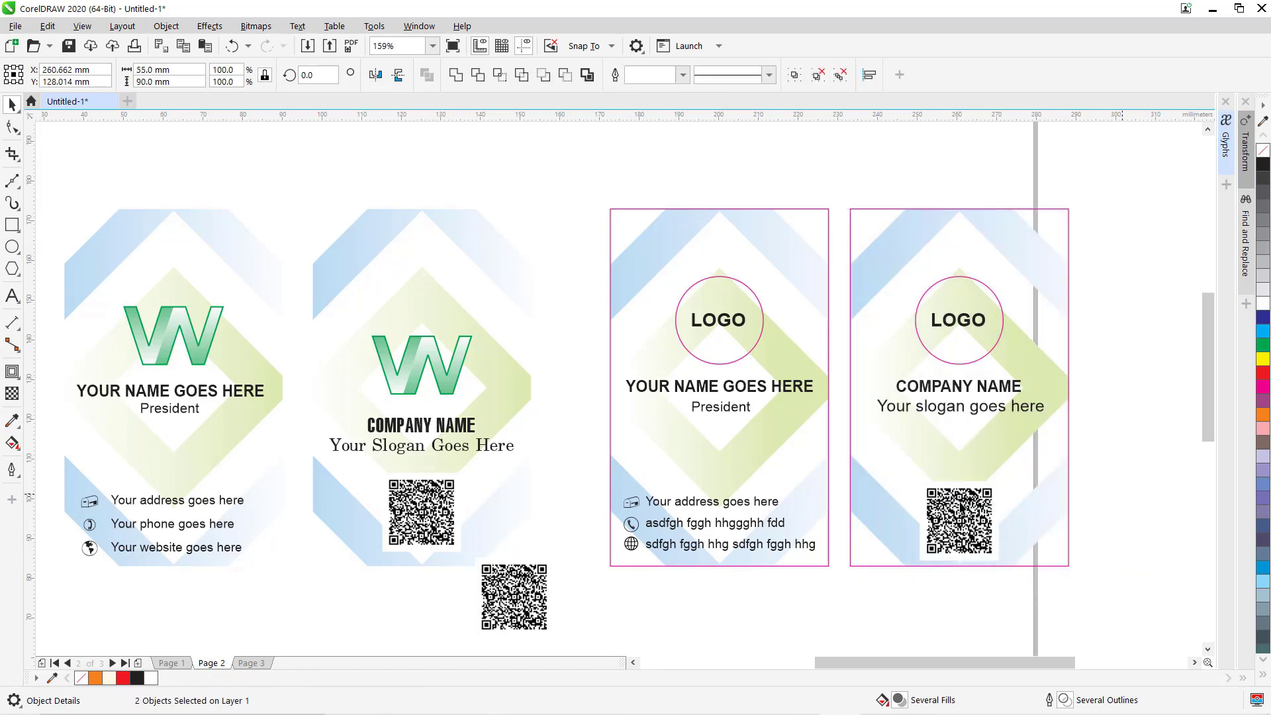
click(960, 513)
drag(960, 513, 960, 506)
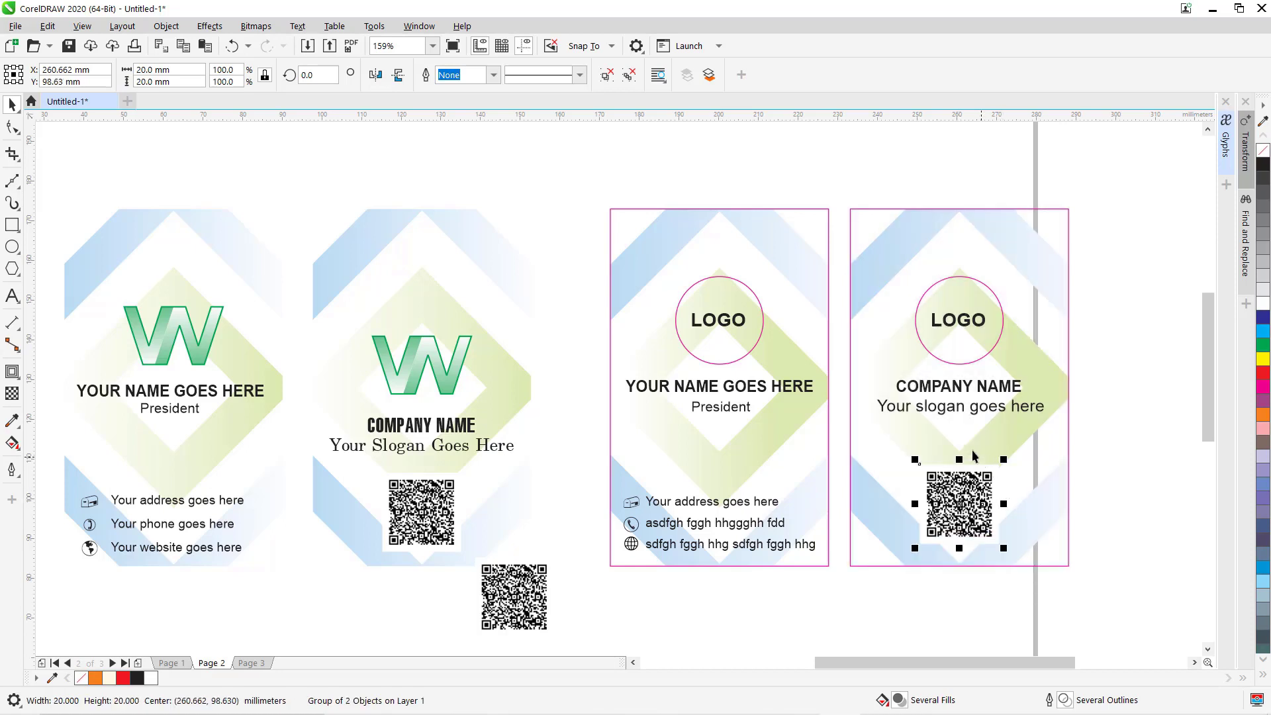
drag(862, 415, 1067, 577)
click(1078, 382)
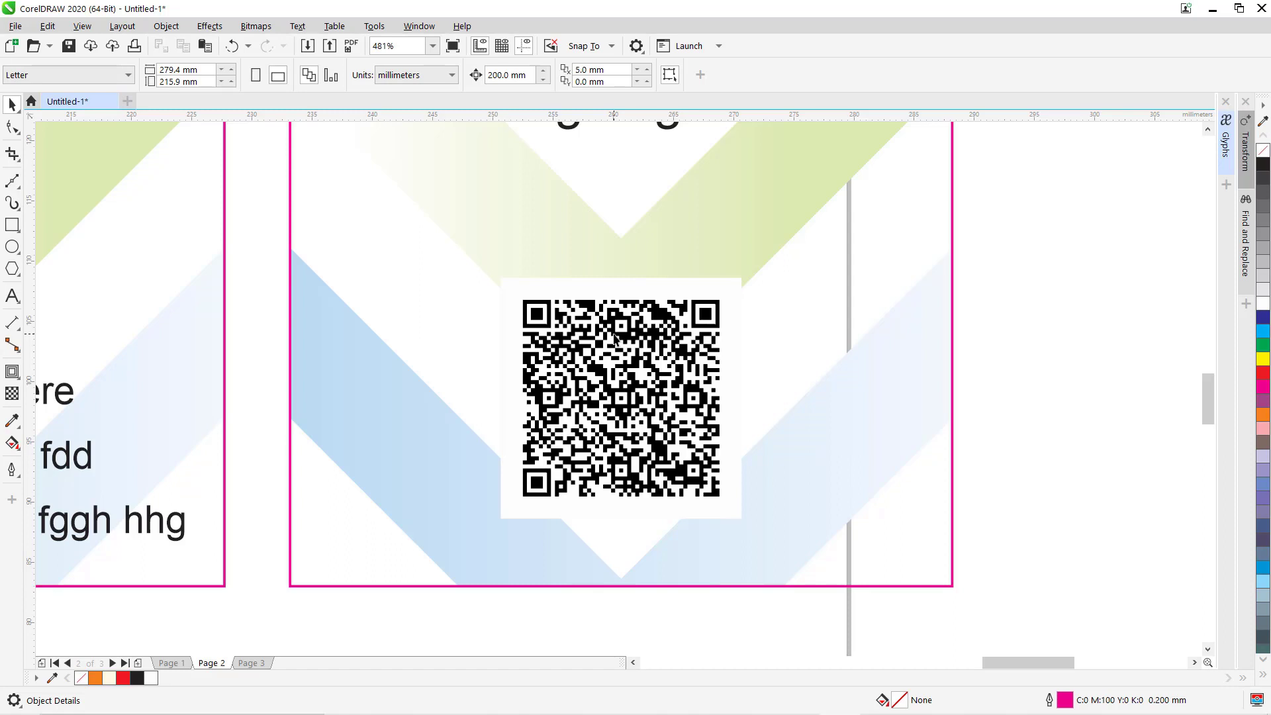
Fill the QR pattern inside the white-backed group with green.
ctrl+click(615, 339)
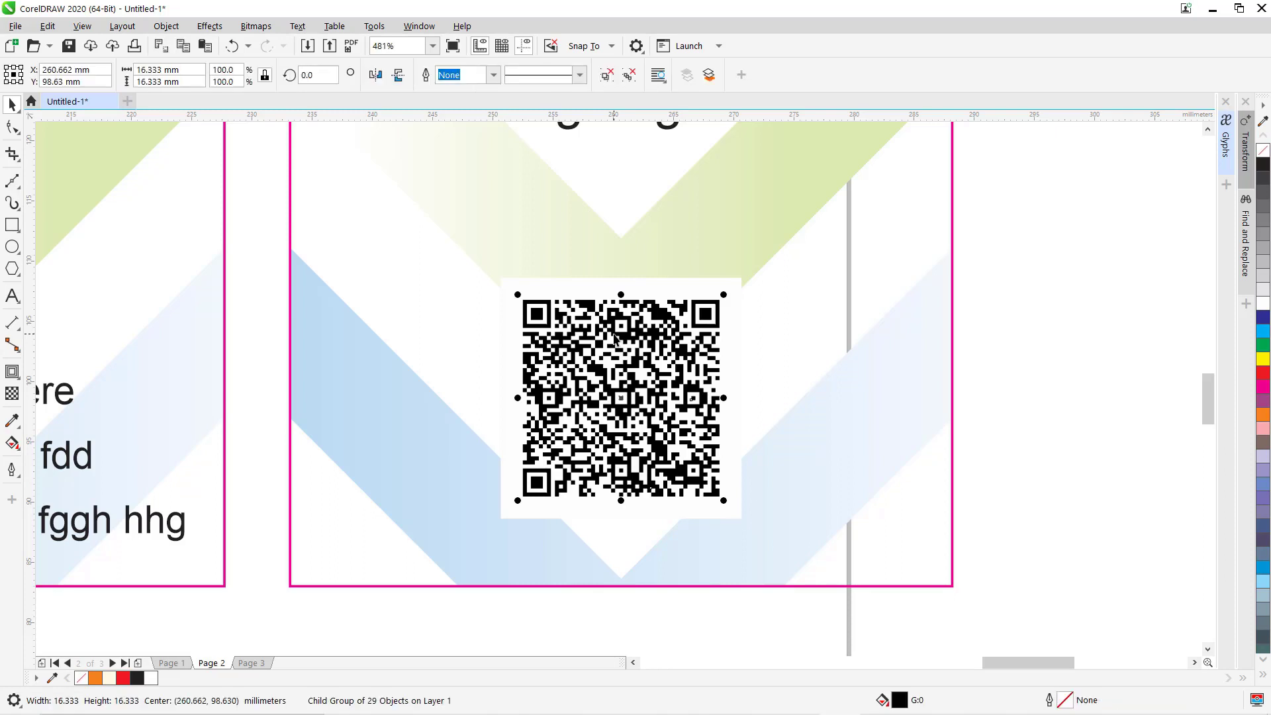
click(1265, 344)
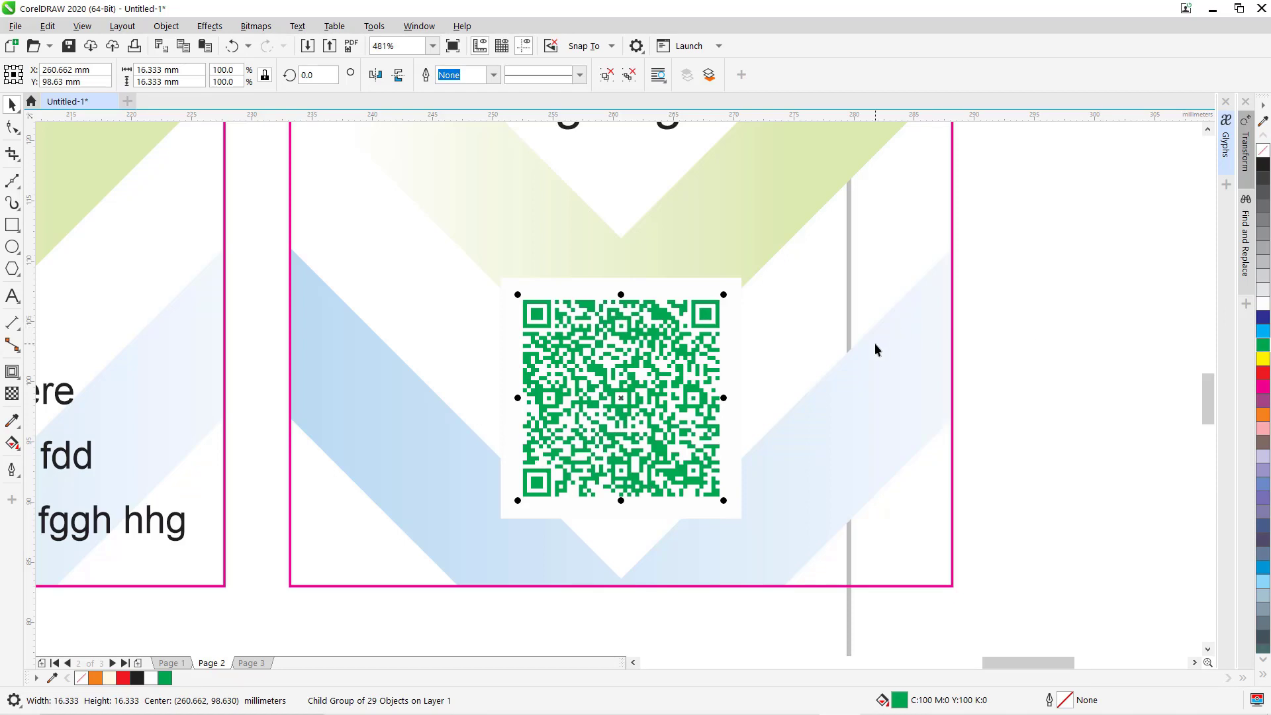
key(F4)
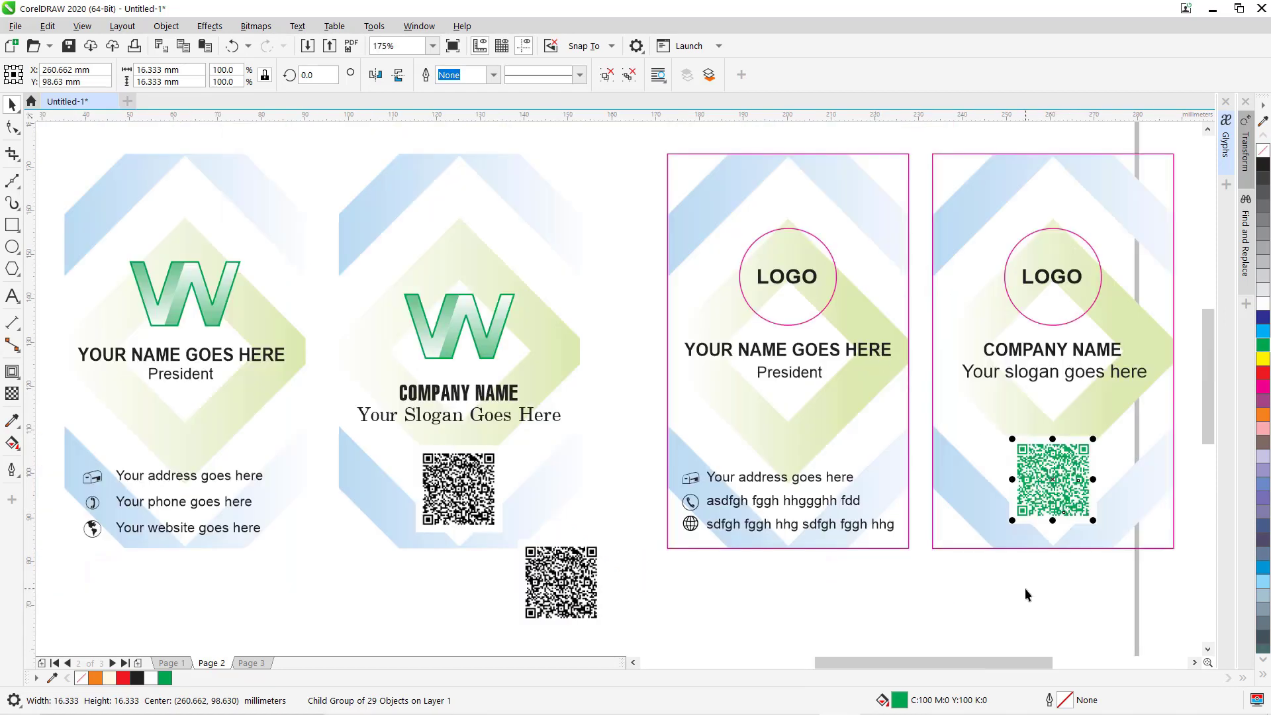
click(1025, 589)
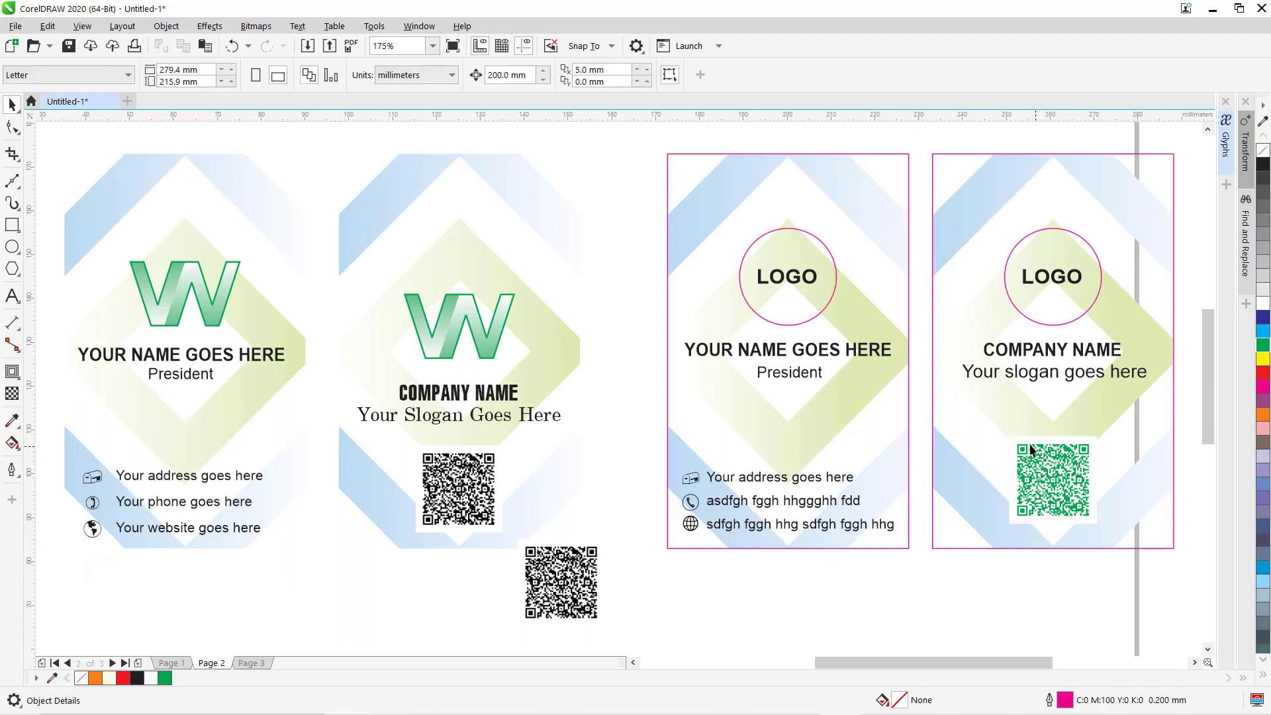